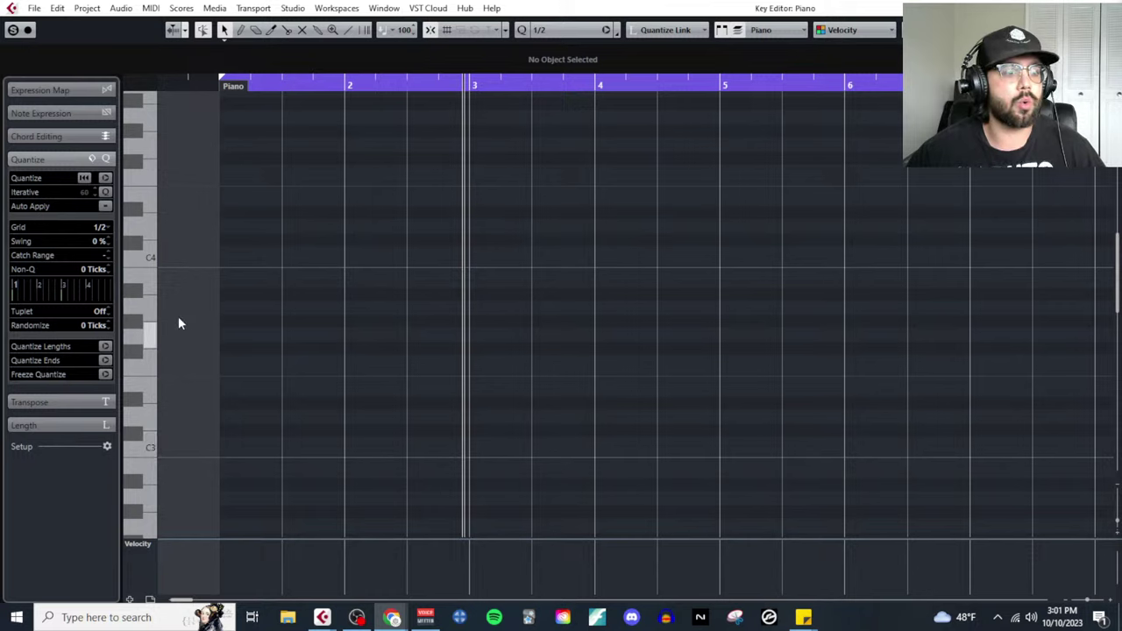
Show the transport controls and turn off cycle playback
key(F2)
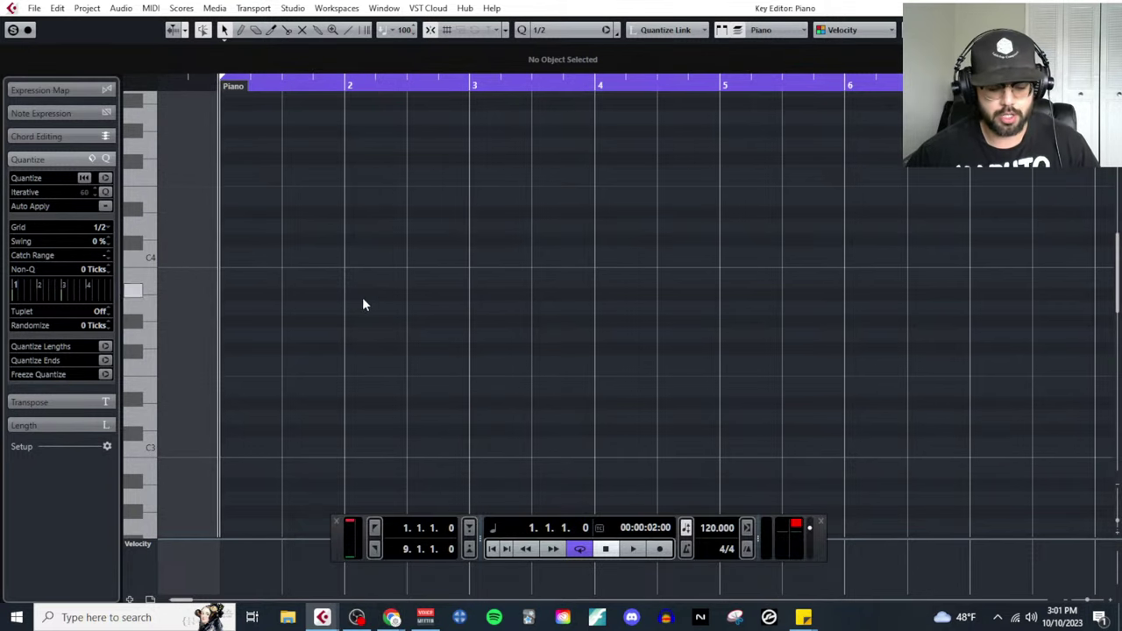
click(580, 549)
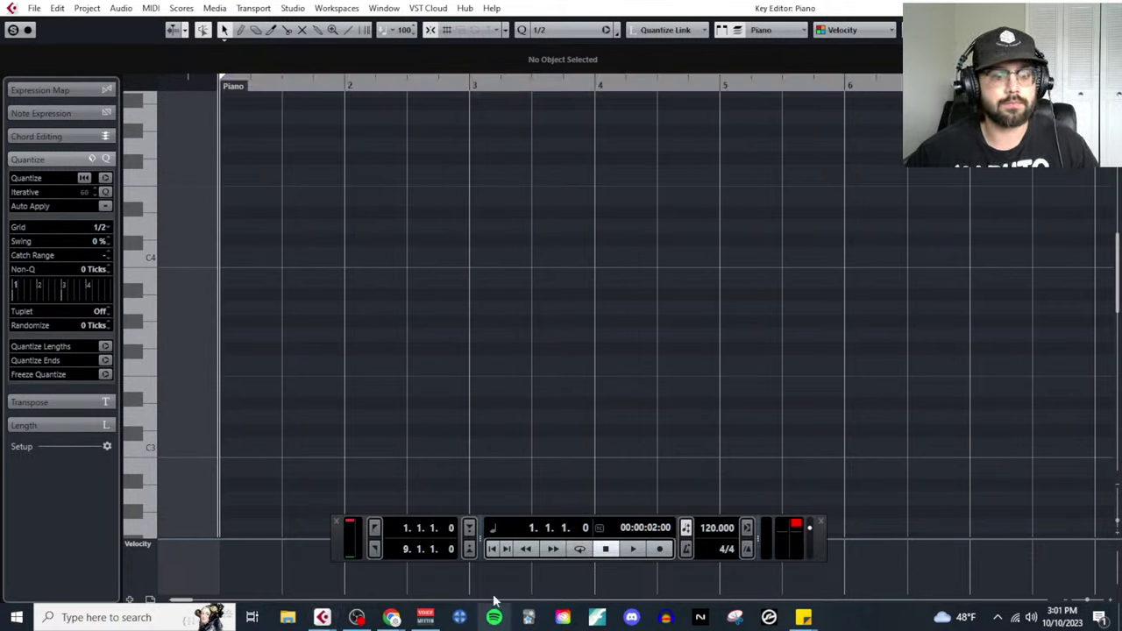
Record a short live melody into the Piano part, stop, and delete all of the recorded notes
click(660, 549)
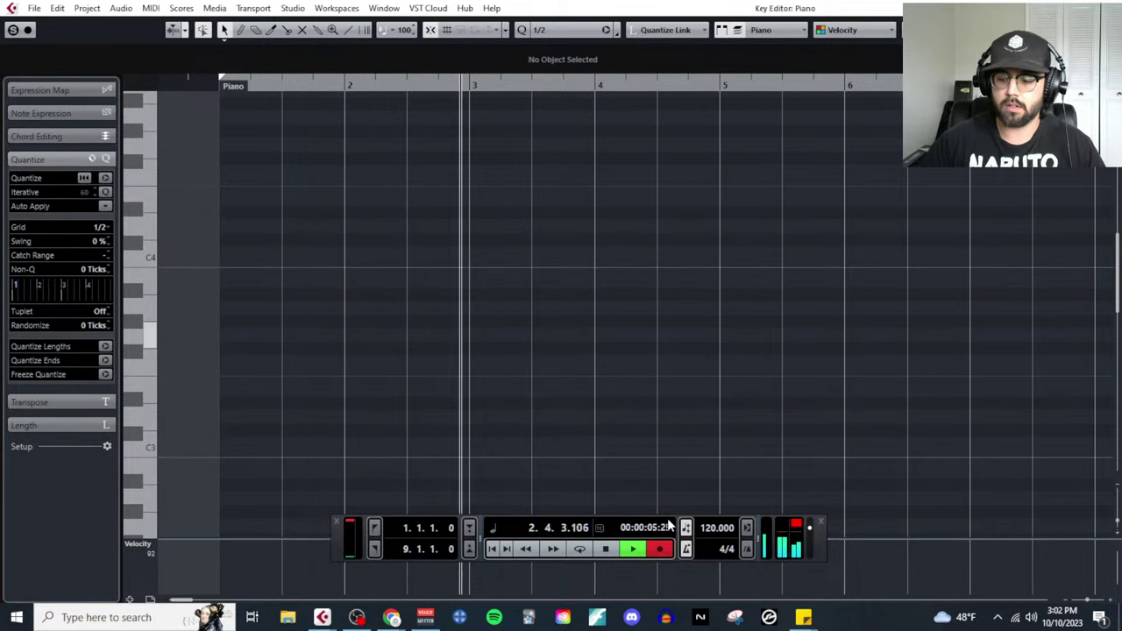
key(space)
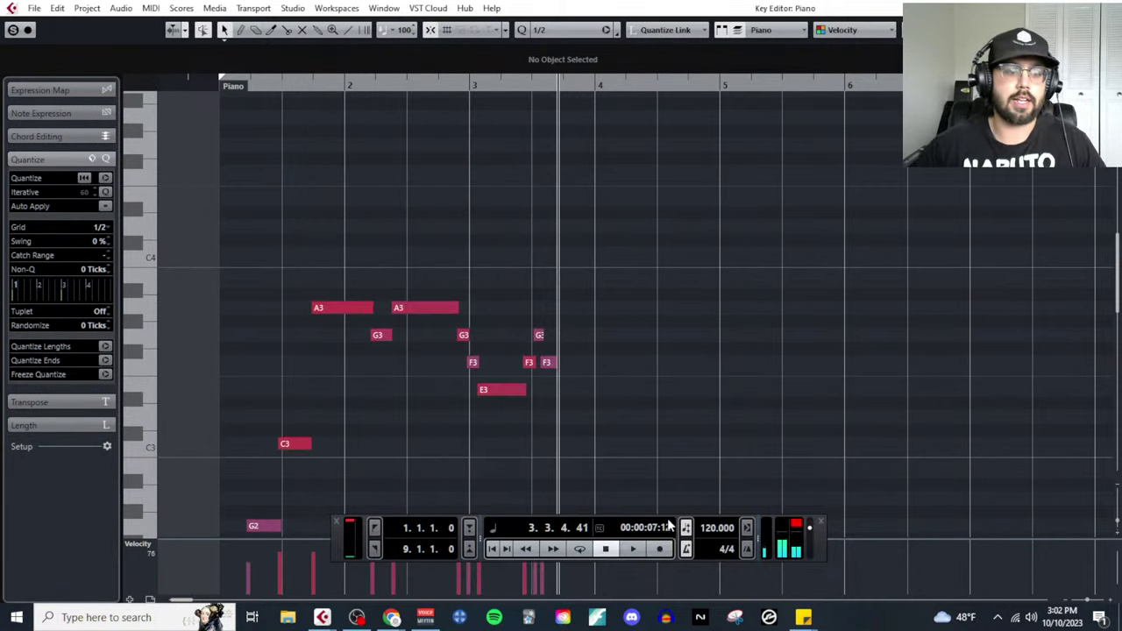
scroll(456, 330, down, 2)
drag(198, 183, 607, 466)
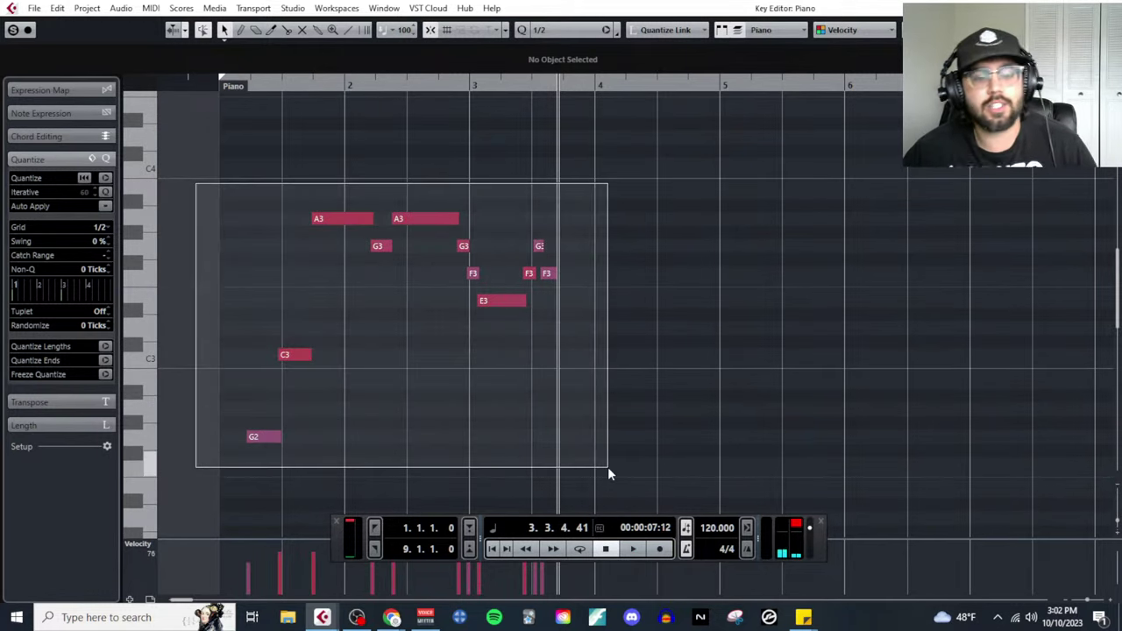
key(Delete)
Draw consecutive half notes G2, C3, D3 and G3 from the start of bar 1, and lengthen G3 to one full bar
right_click(223, 418)
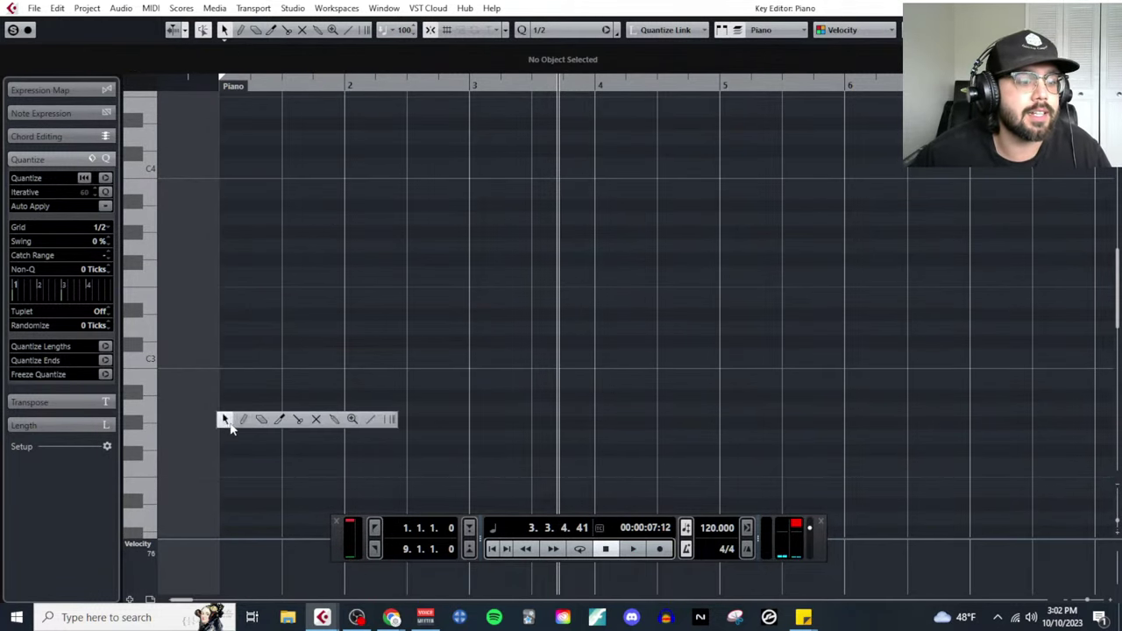
click(241, 421)
click(235, 436)
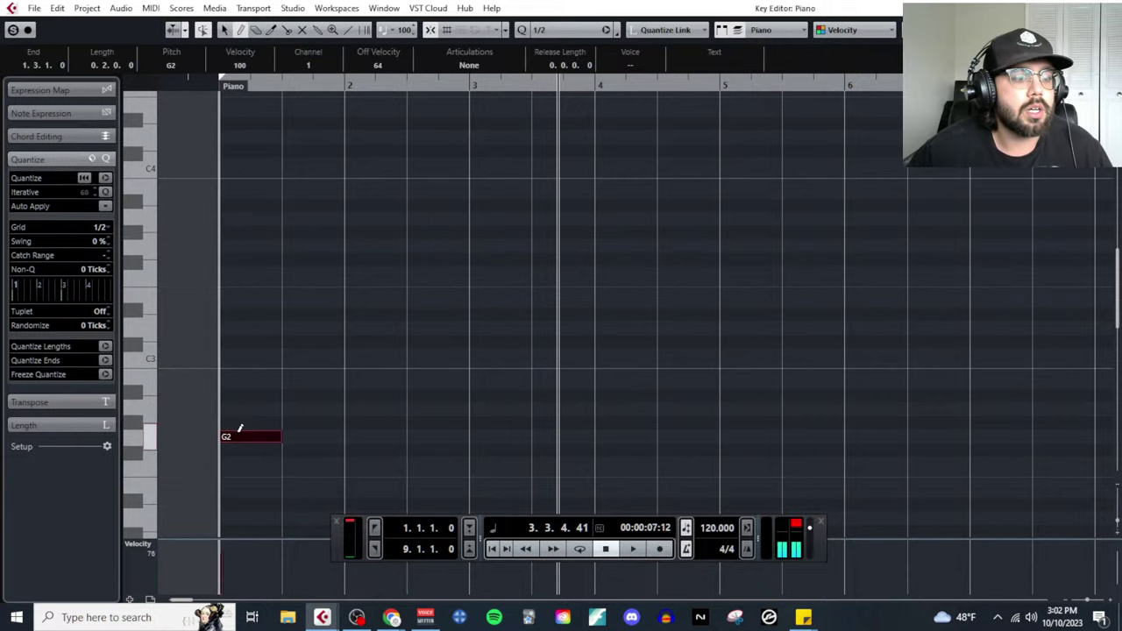
click(318, 354)
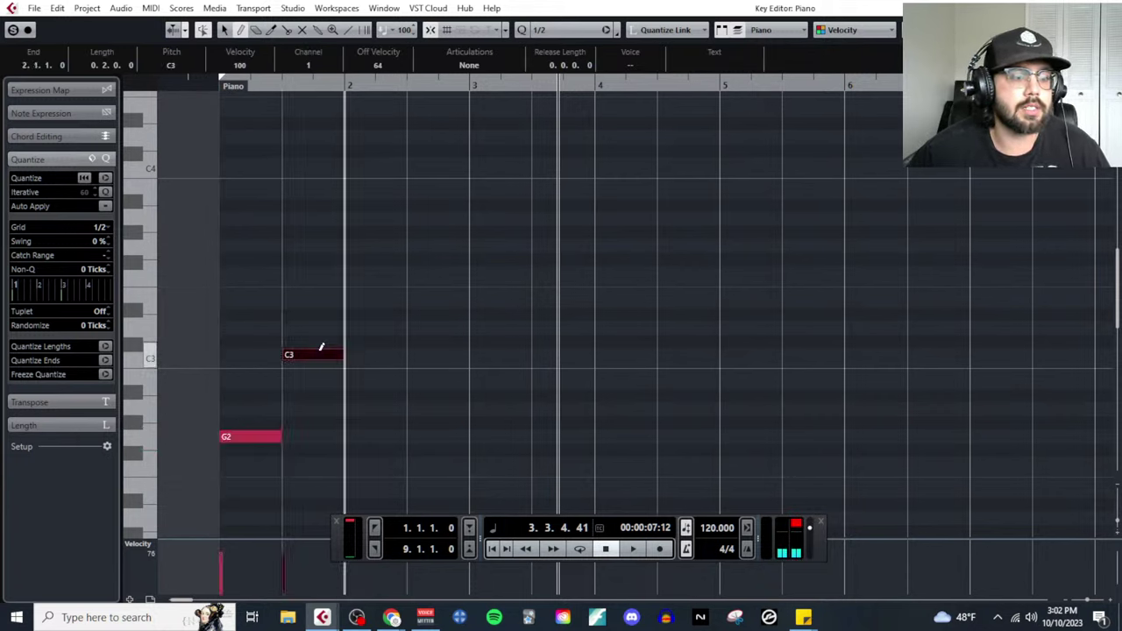
click(375, 328)
click(450, 245)
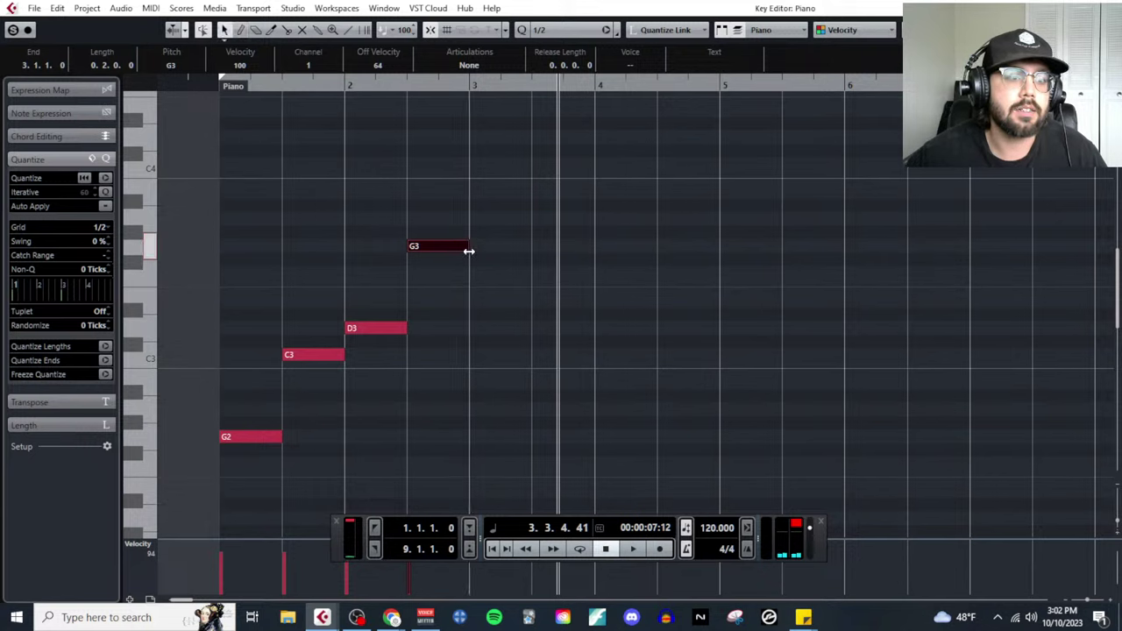
drag(469, 251, 530, 251)
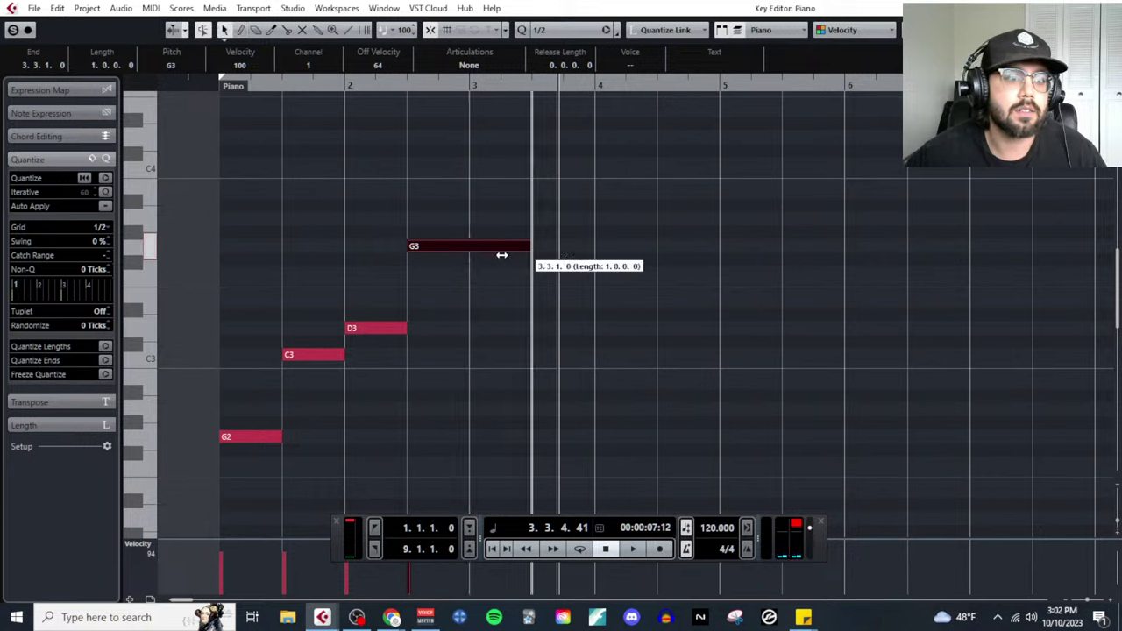
With a 1/4 grid, shorten G2, C3 and D3 to quarter notes and line them up back to back from bar 1
click(101, 227)
click(122, 271)
click(265, 440)
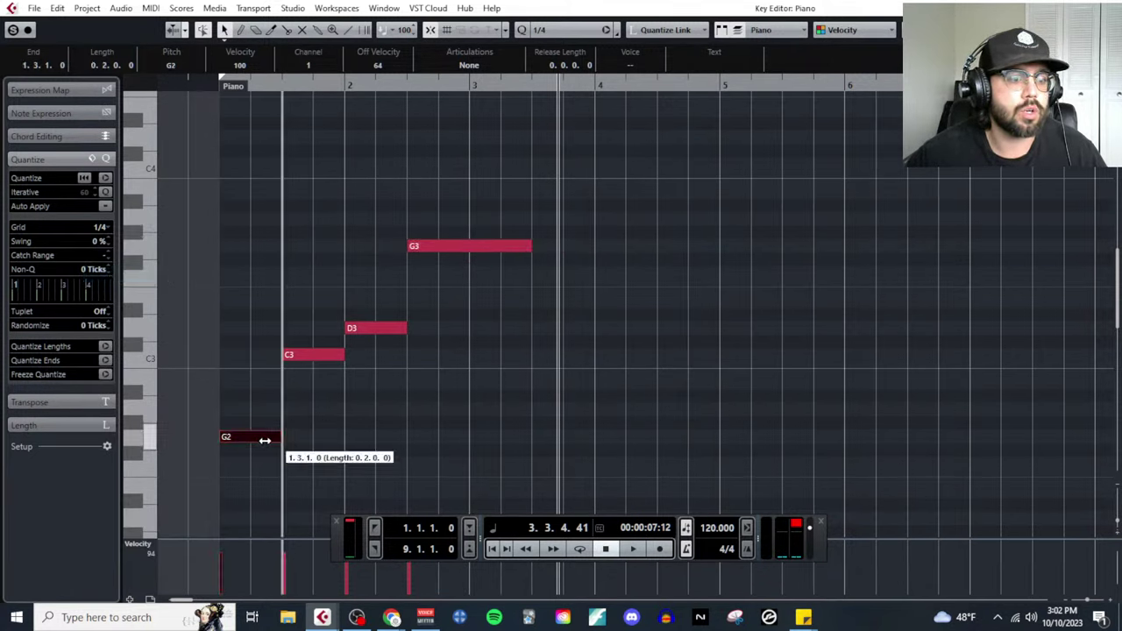
drag(265, 440, 251, 440)
click(297, 354)
mouse_move(297, 354)
mouse_down()
mouse_move(266, 354)
mouse_move(295, 355)
mouse_move(284, 355)
mouse_up()
drag(358, 330, 301, 327)
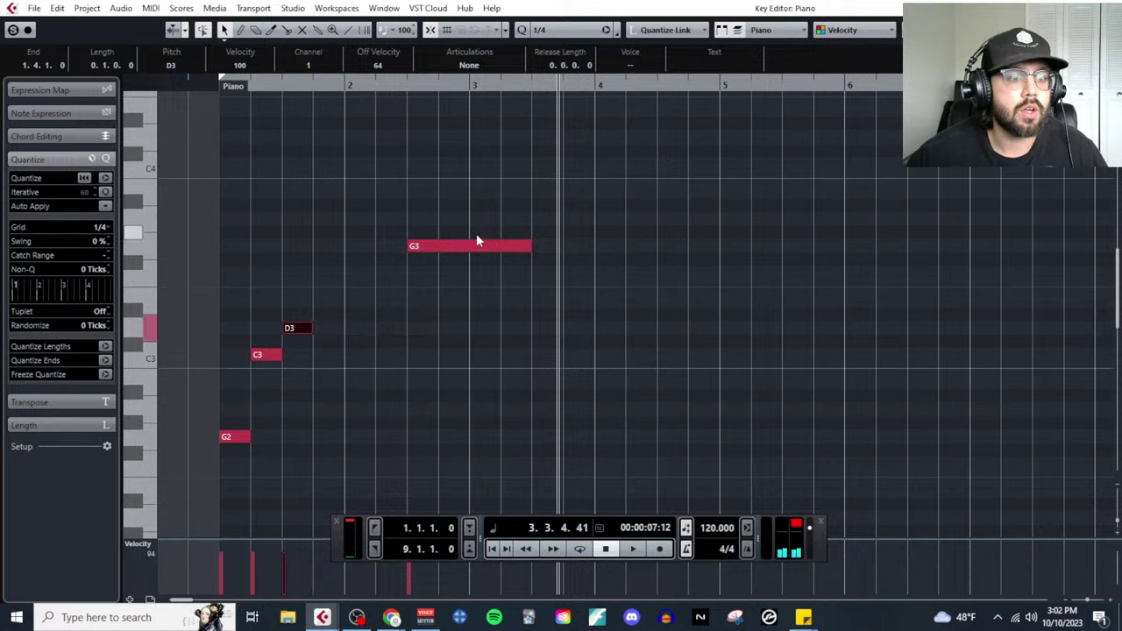
Move the one-bar G3 note to the fourth beat of bar 1, directly after D3
drag(477, 240, 419, 257)
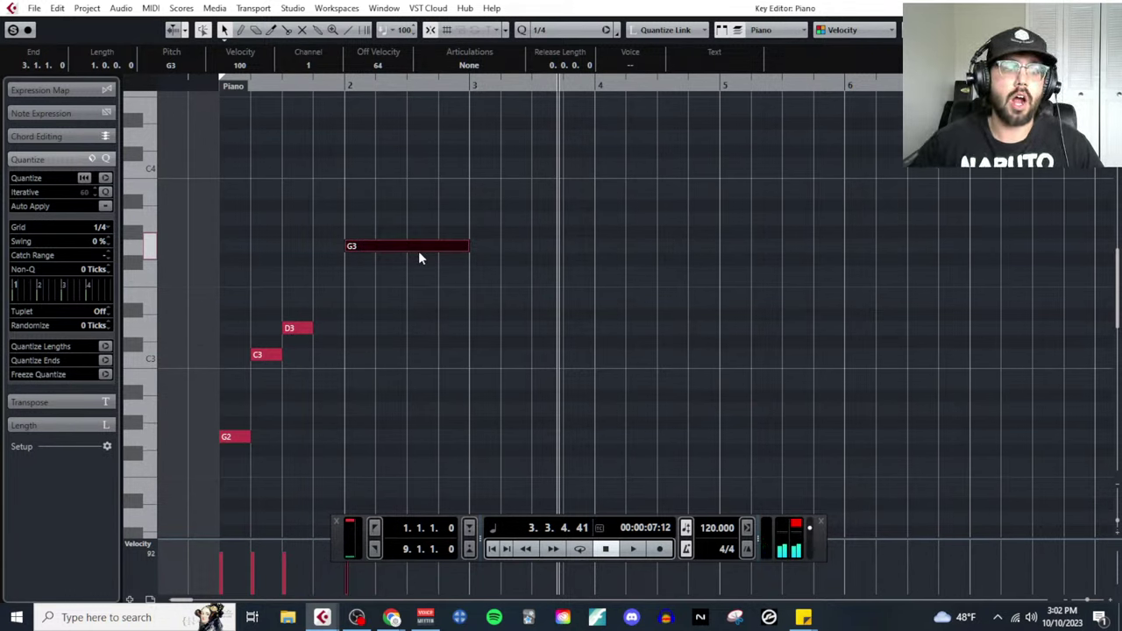
drag(411, 252, 401, 256)
click(485, 310)
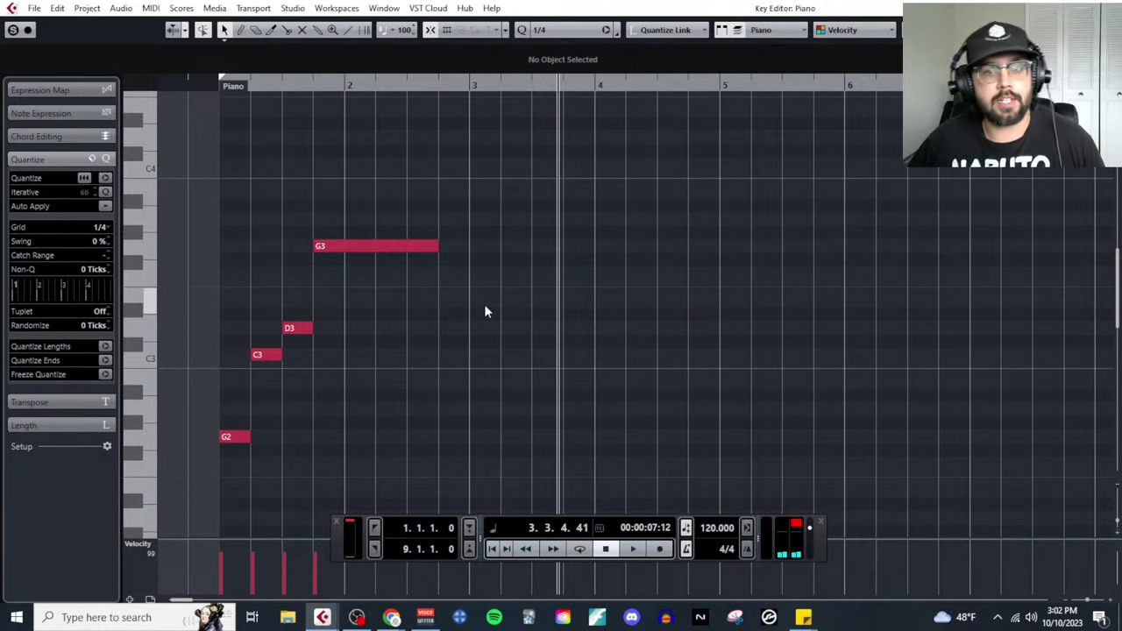
Open the project's Notepad and place its window beside the drawn notes
click(87, 8)
click(96, 258)
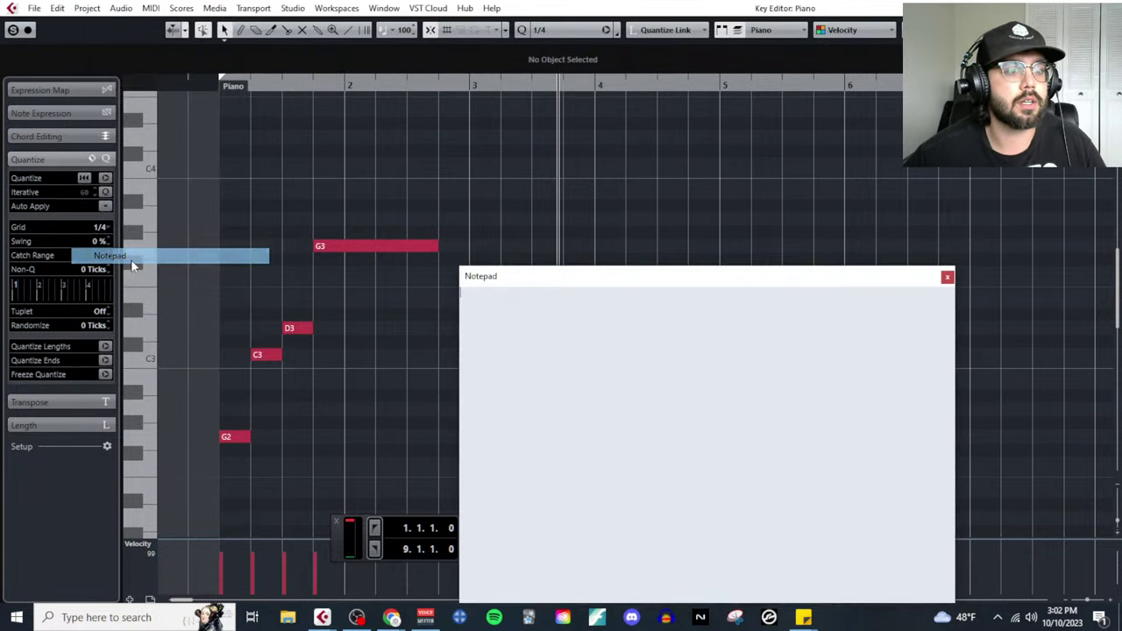
drag(605, 276, 664, 163)
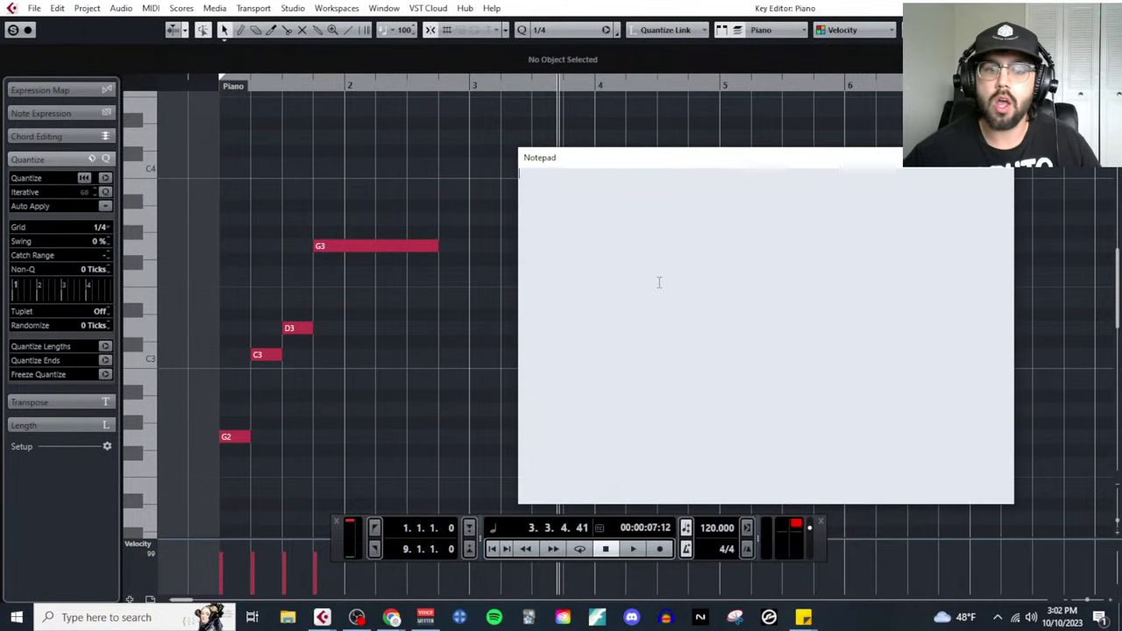
Write the heading "Picking the Right Instruments while orchestrating:" in the Notepad and enlarge the text
text(Pic)
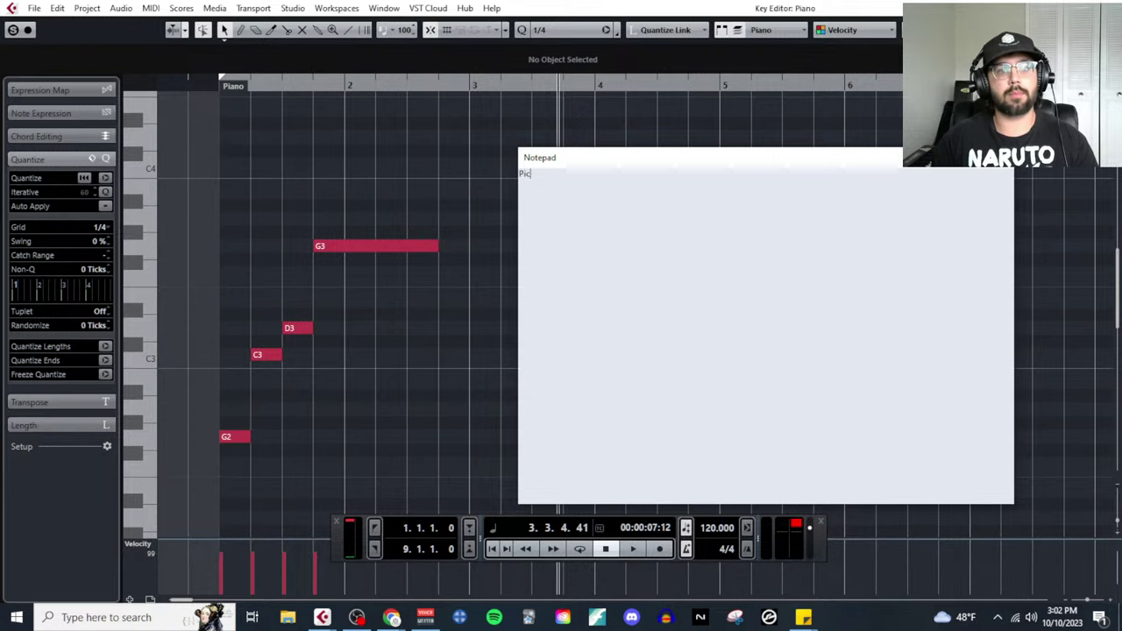
text(king the Right Instrum)
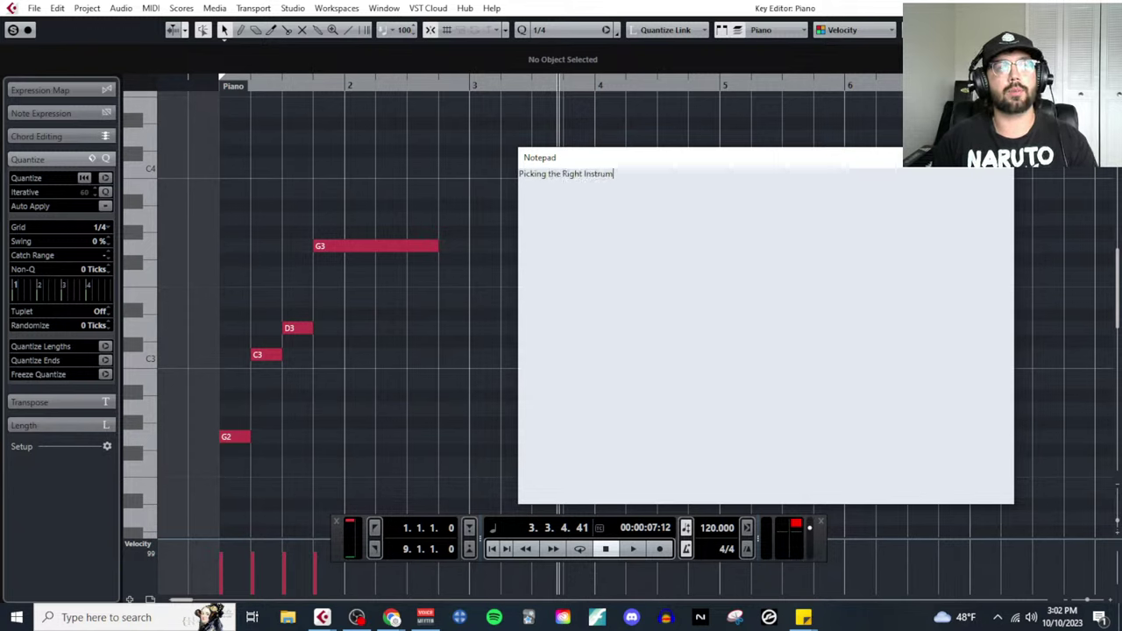
text(ents while orchestrating:)
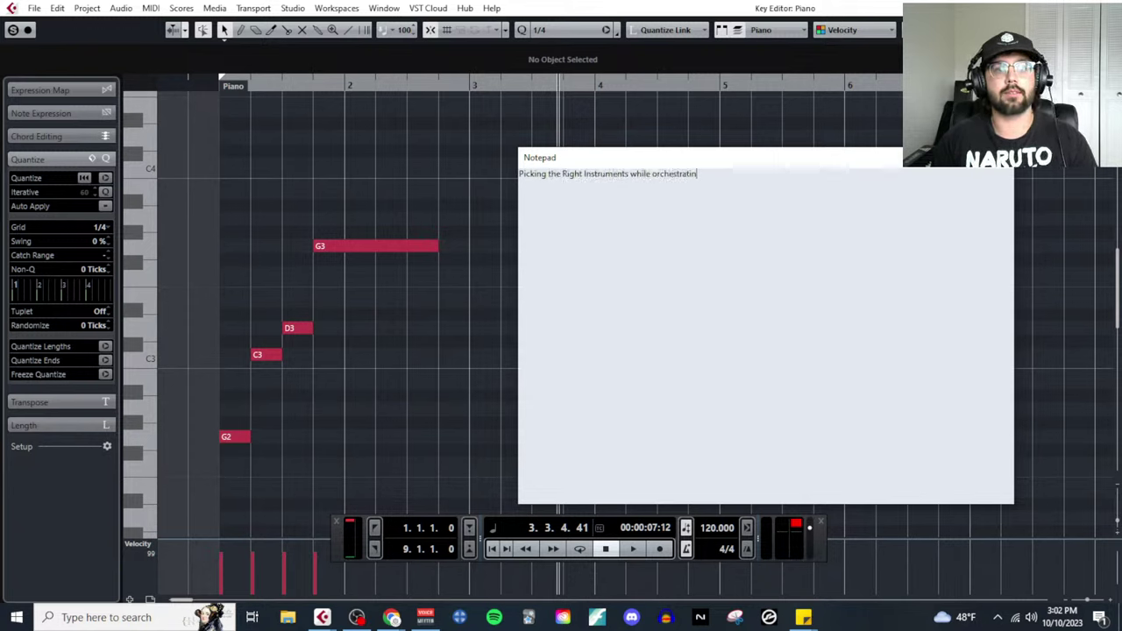
key(Return)
scroll(611, 223, up, 5)
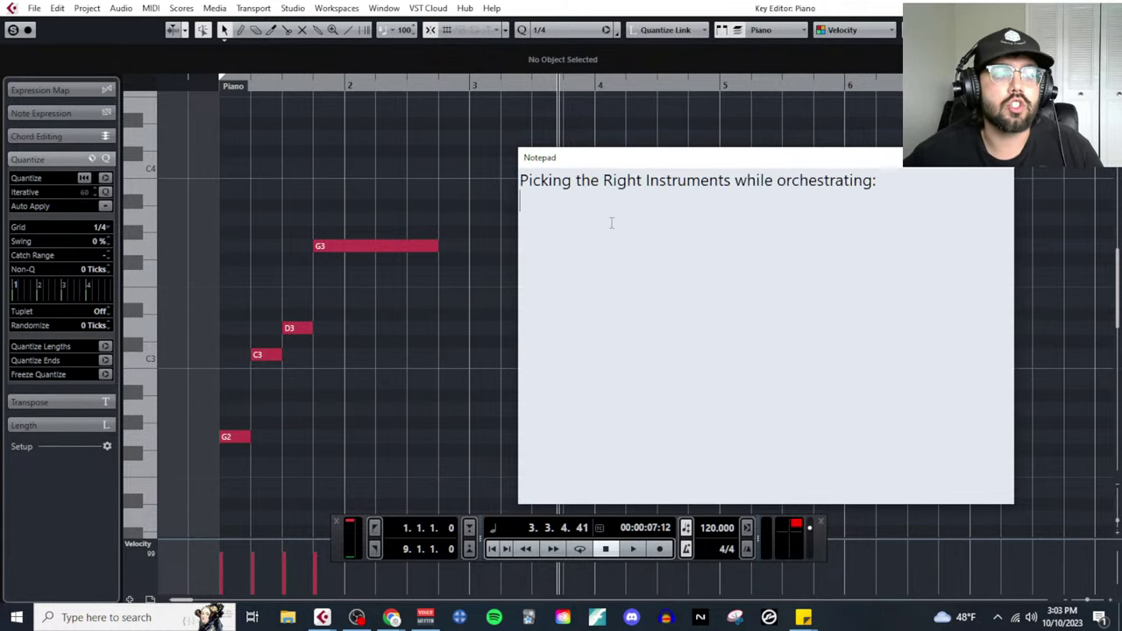
Add the numbered line "1. start by focusing on a primary instrument:" under the heading
text(1. )
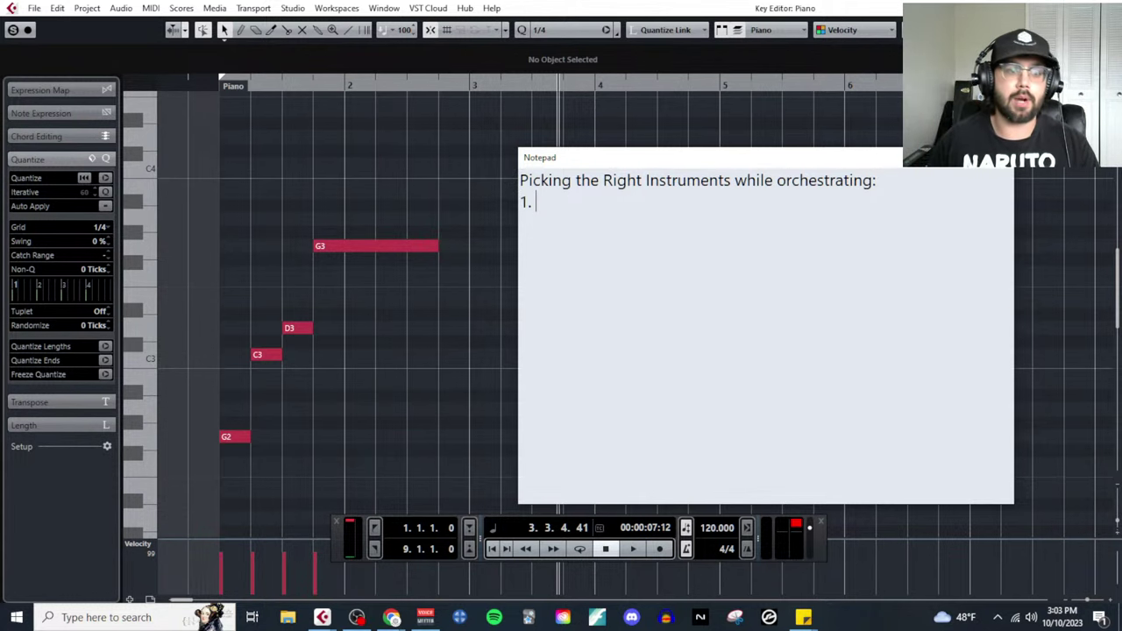
text(start by fo)
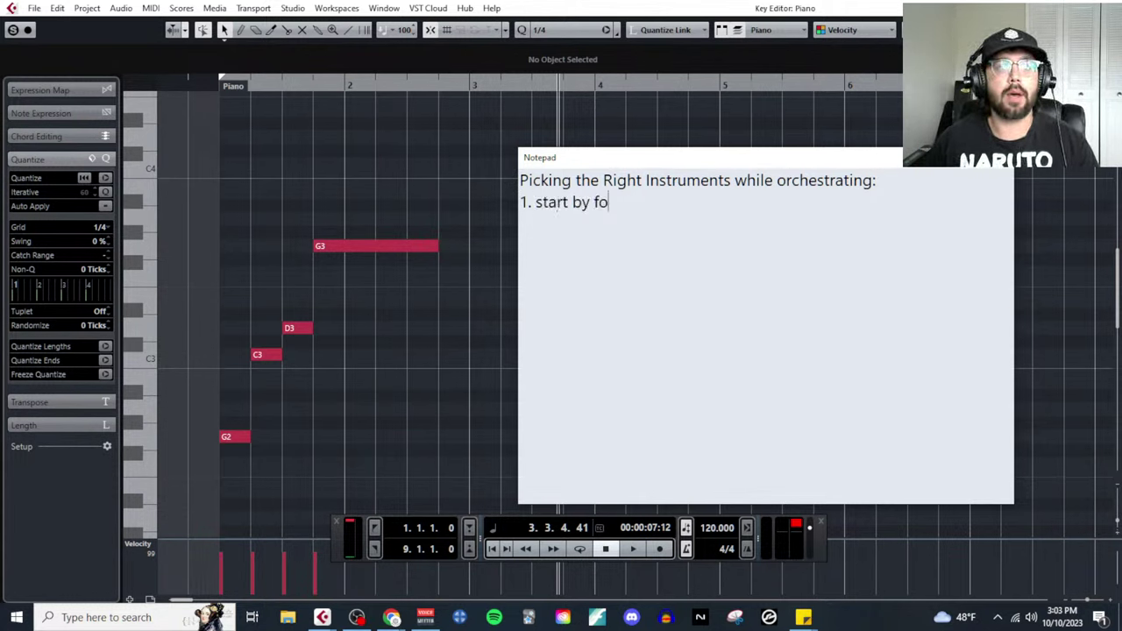
text(cusing on a primary inst)
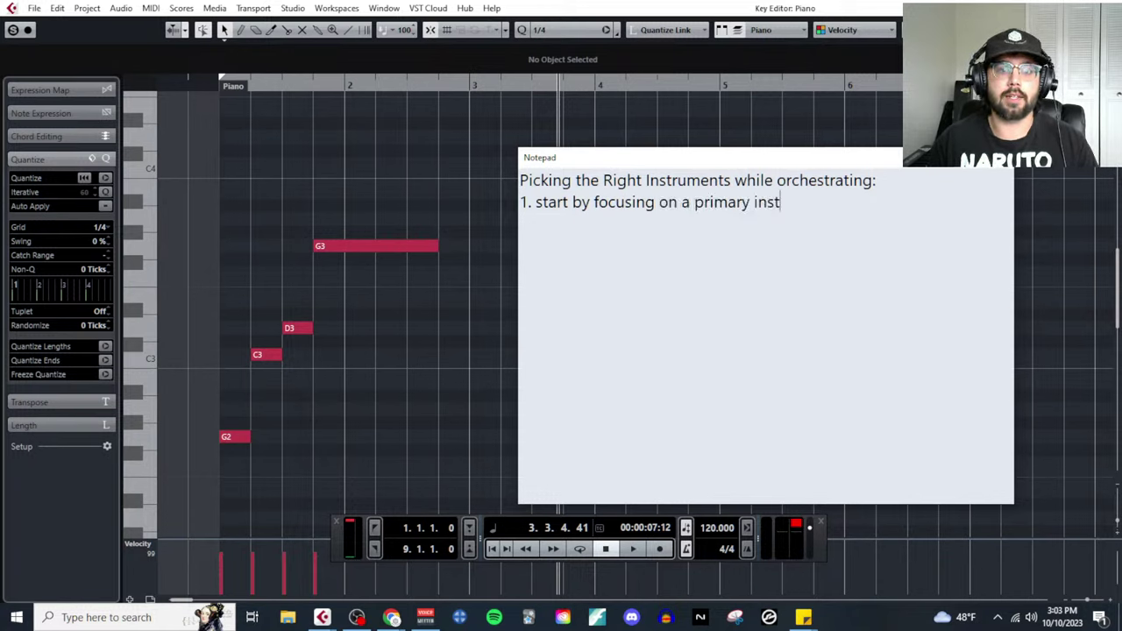
text(rument:)
key(Return)
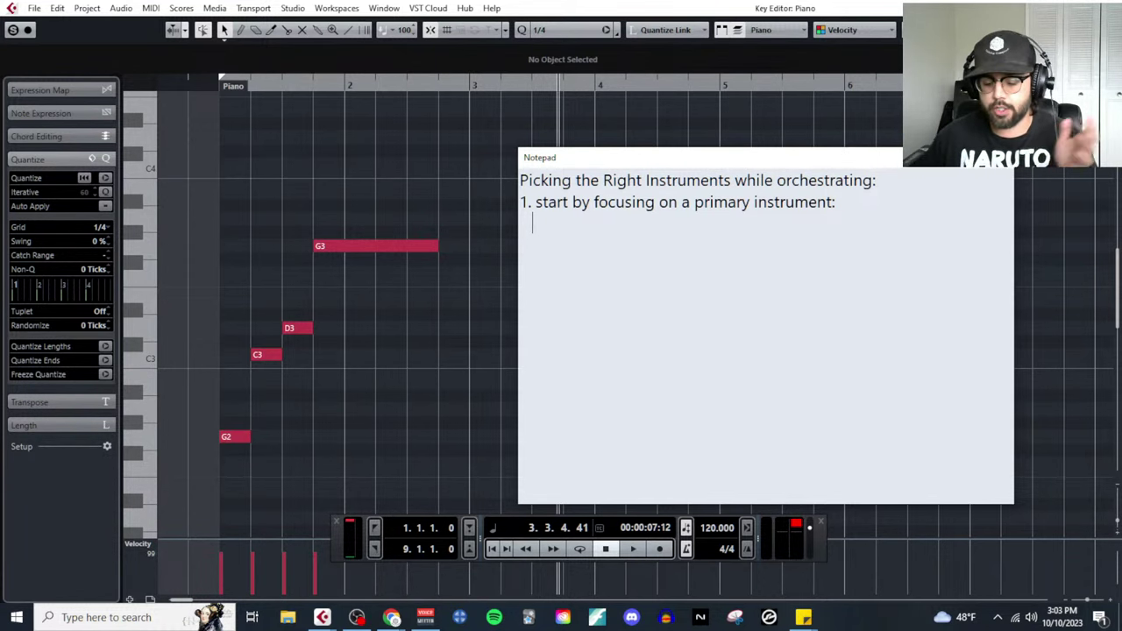
Add the indented sub-point "- look at the range of the part you've written." under point 1
text(- )
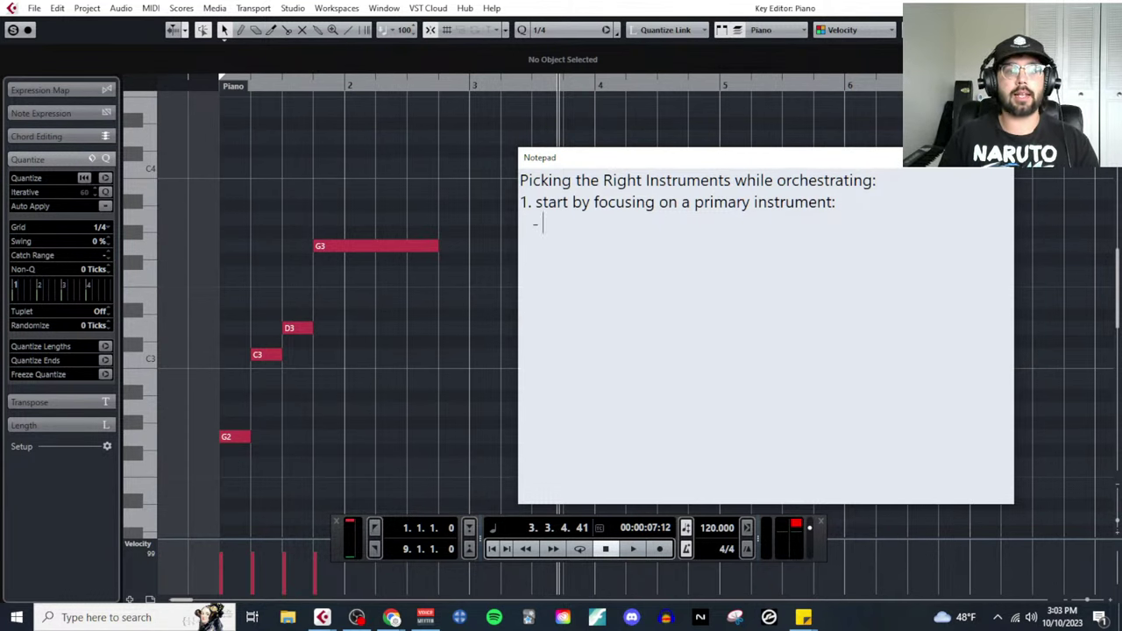
text(look at the range )
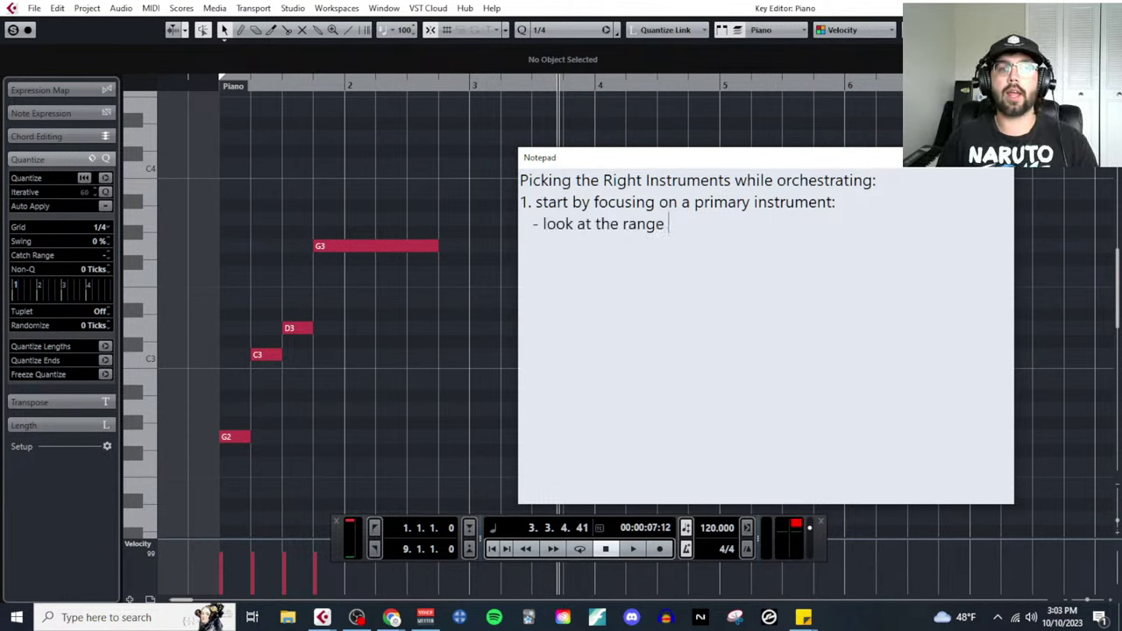
text(of the part you've writ)
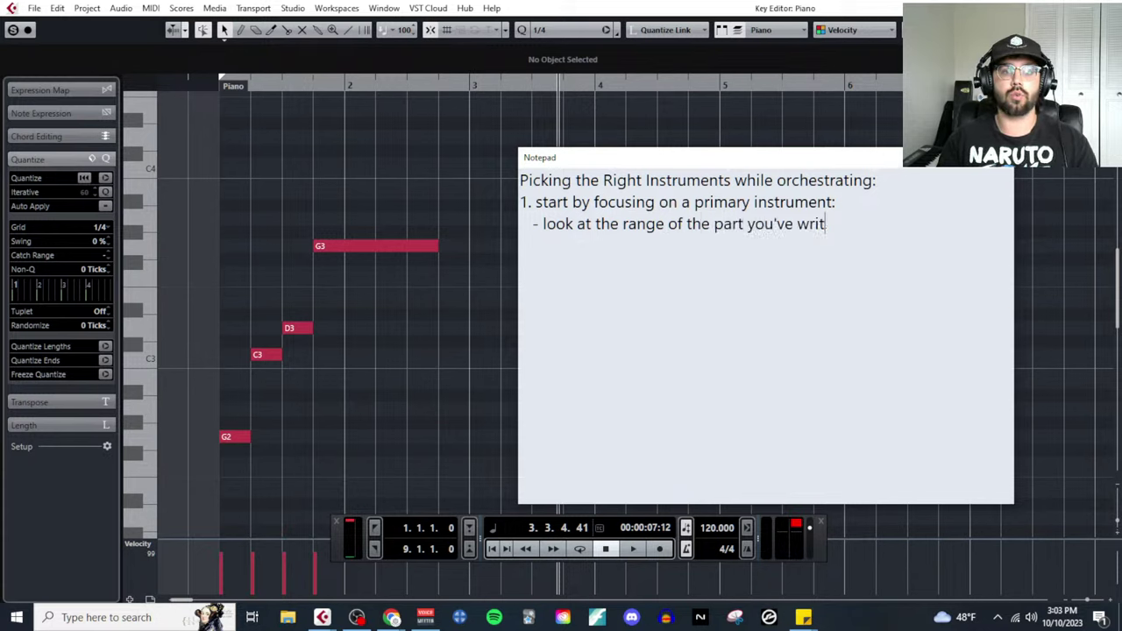
text(ten.)
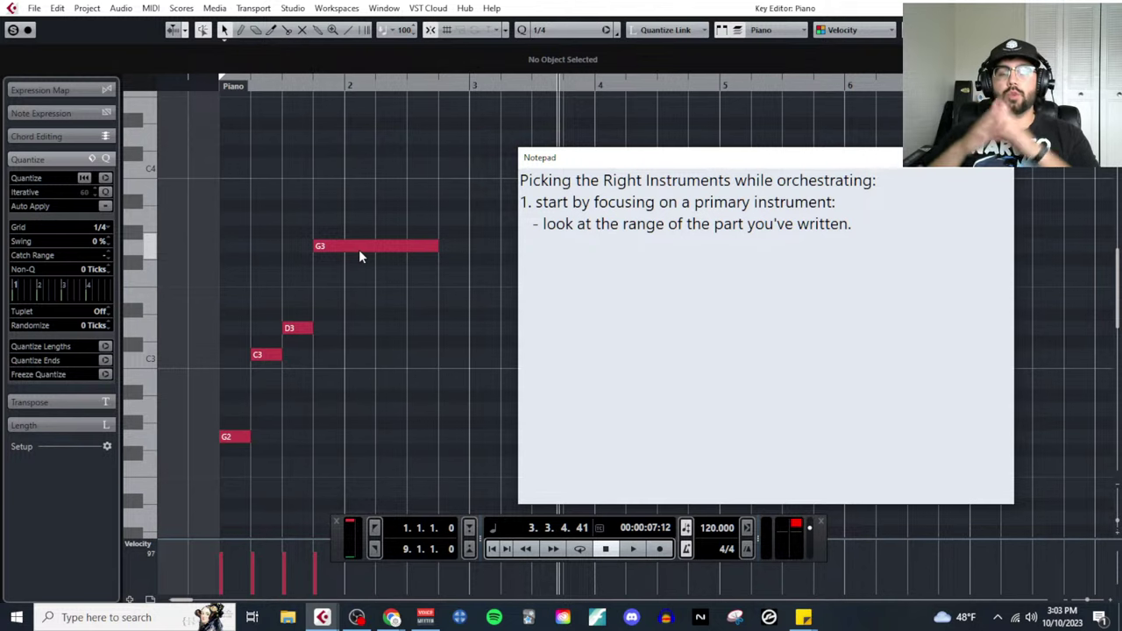
Add a second sub-point, "- Make a list of instruments that can physically play this part."
click(852, 228)
key(Return)
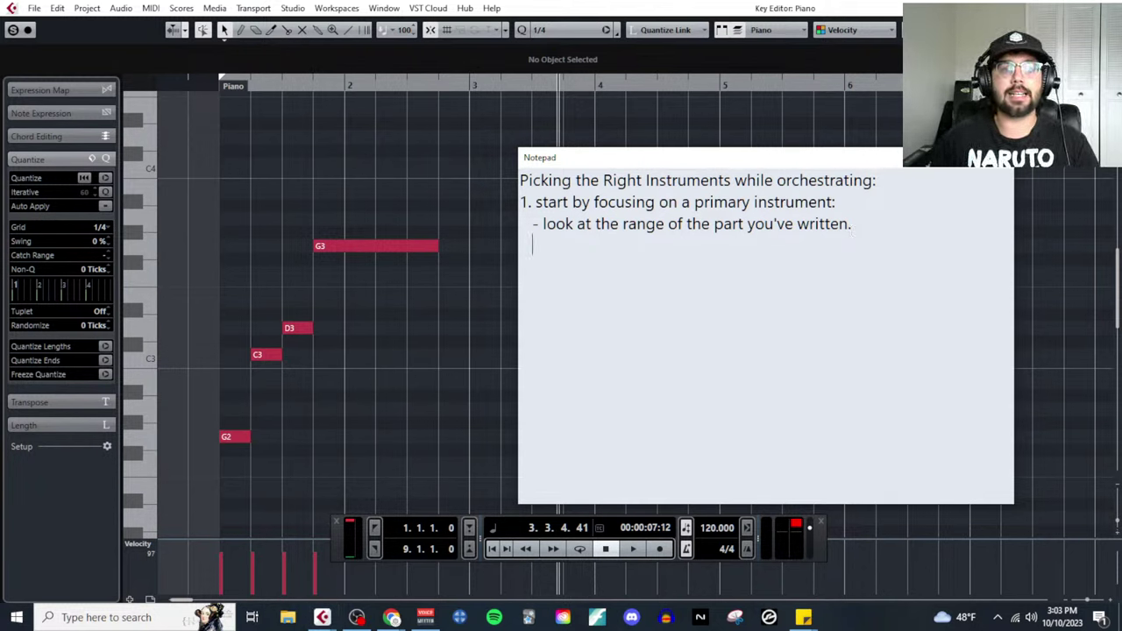
text(- Make a )
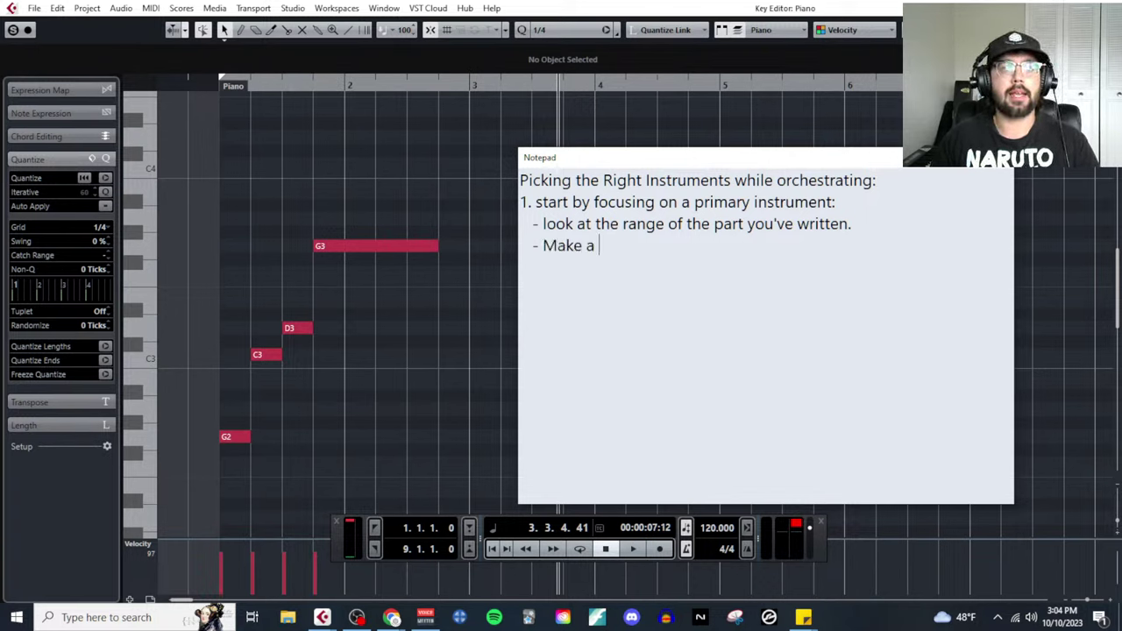
text(list of instruments t)
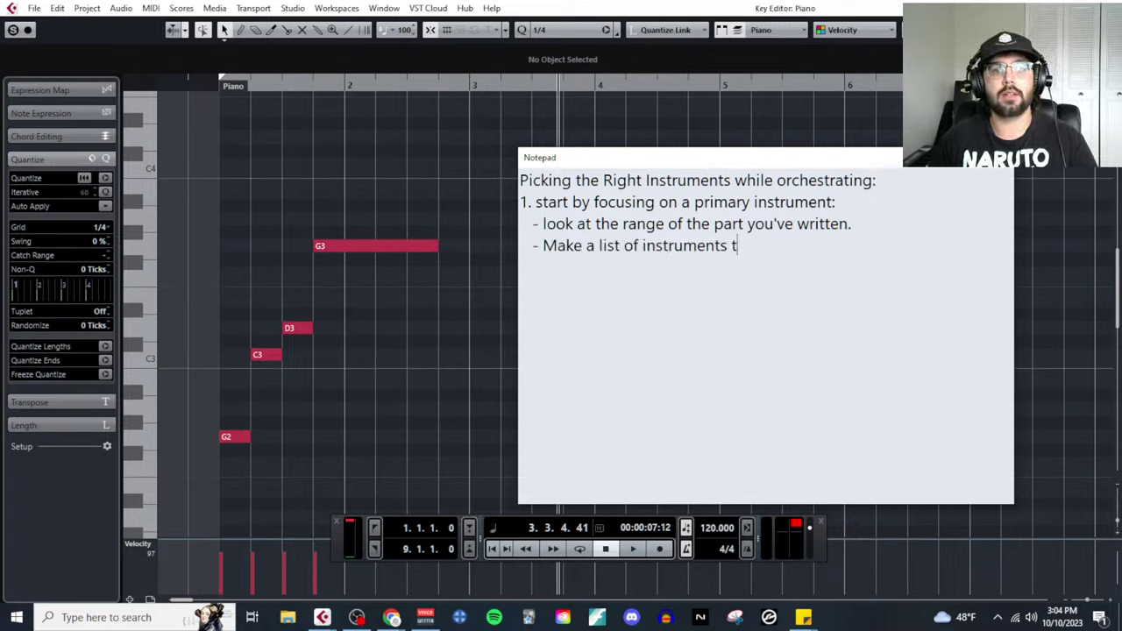
text(hat can physicall)
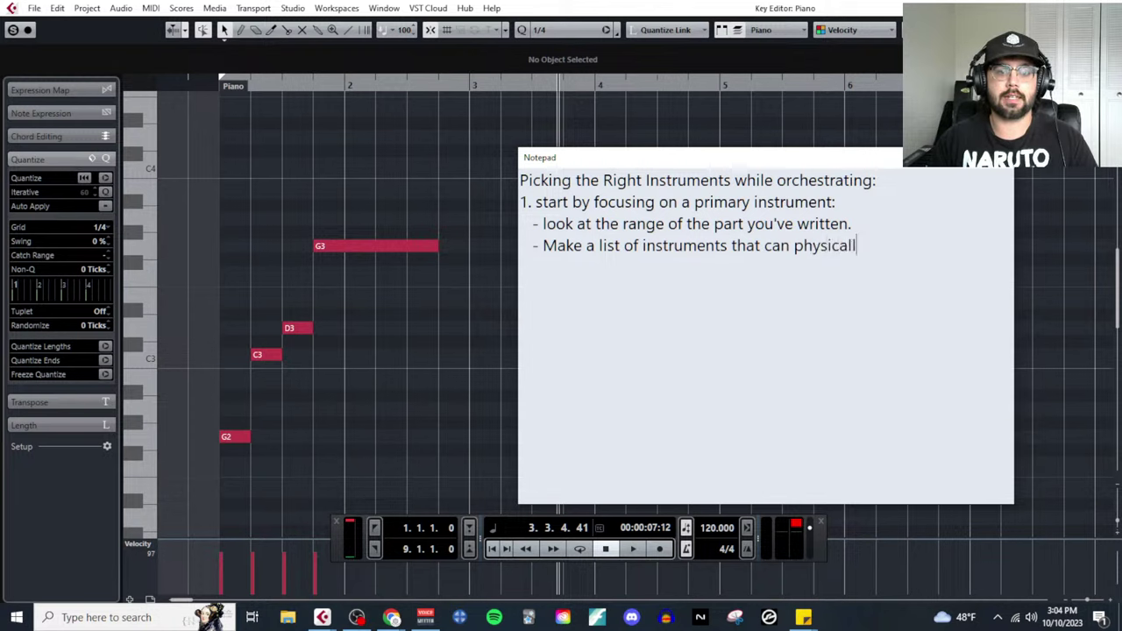
text(y play this part.)
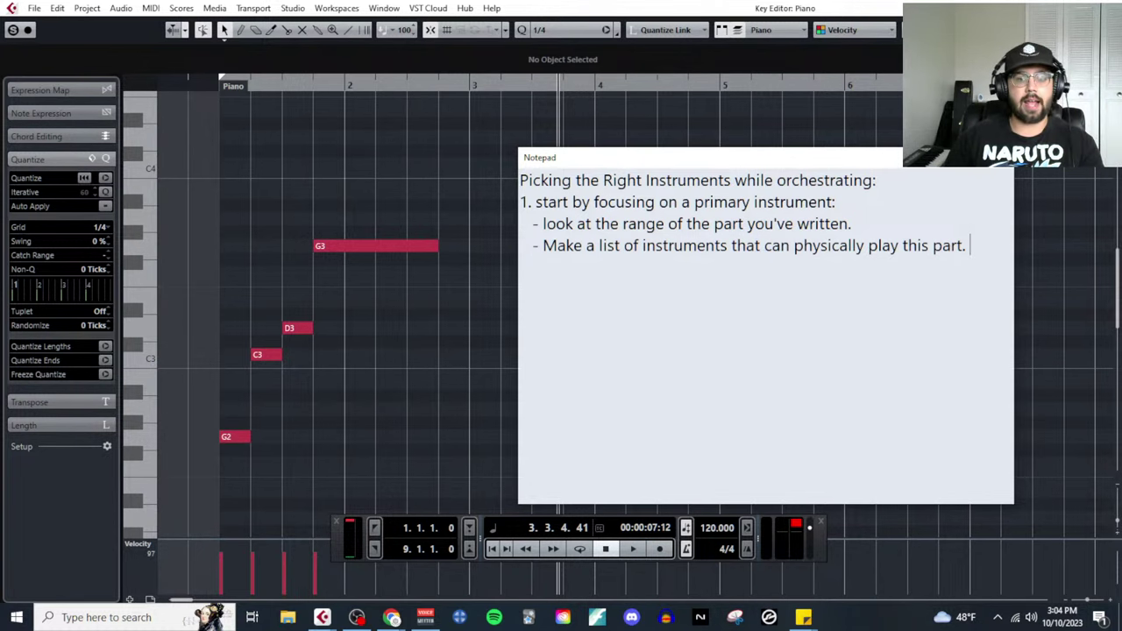
Add the line "violin, french horn, trombone, euphonium, clarinet, cello, viola" beneath the sub-point about instruments that can physically play the part
key(Return)
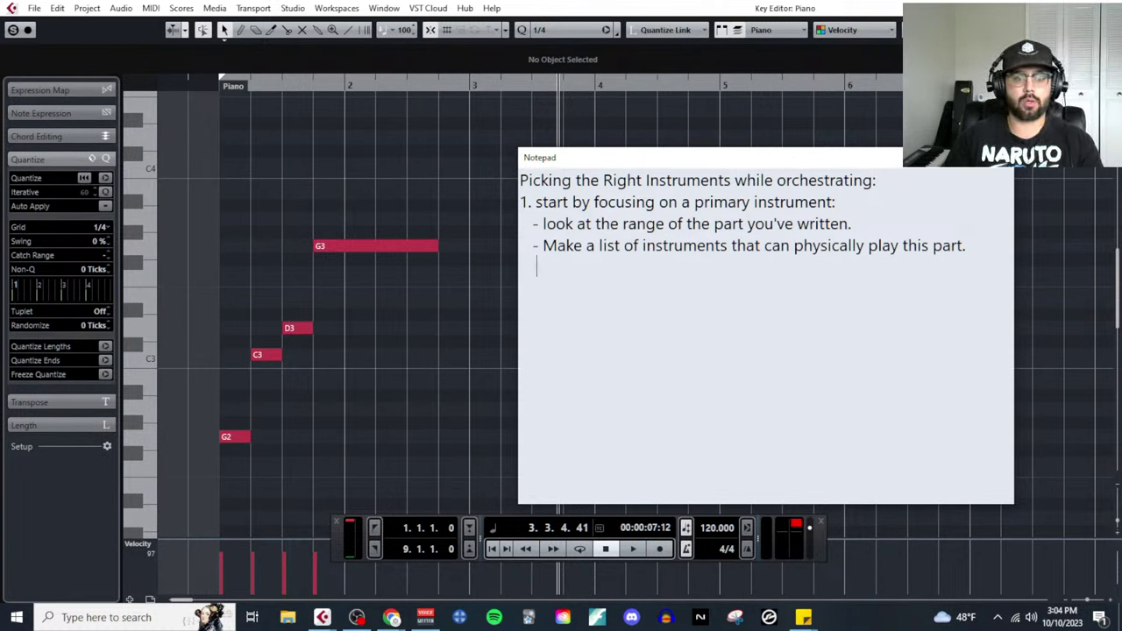
text(violin, fren)
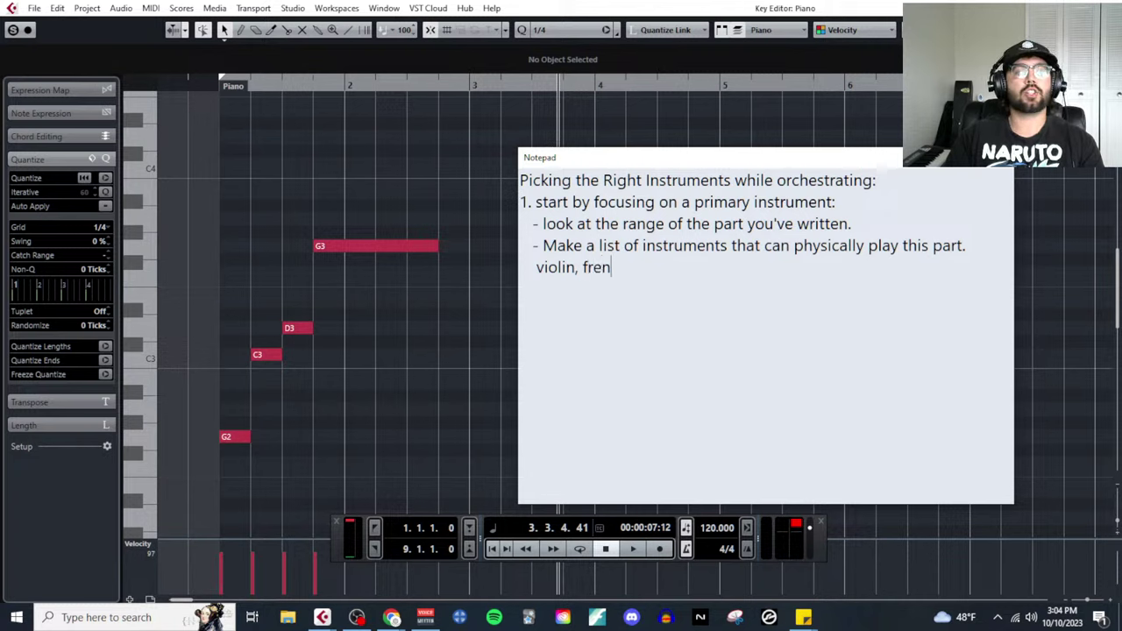
text(ch horn, tro)
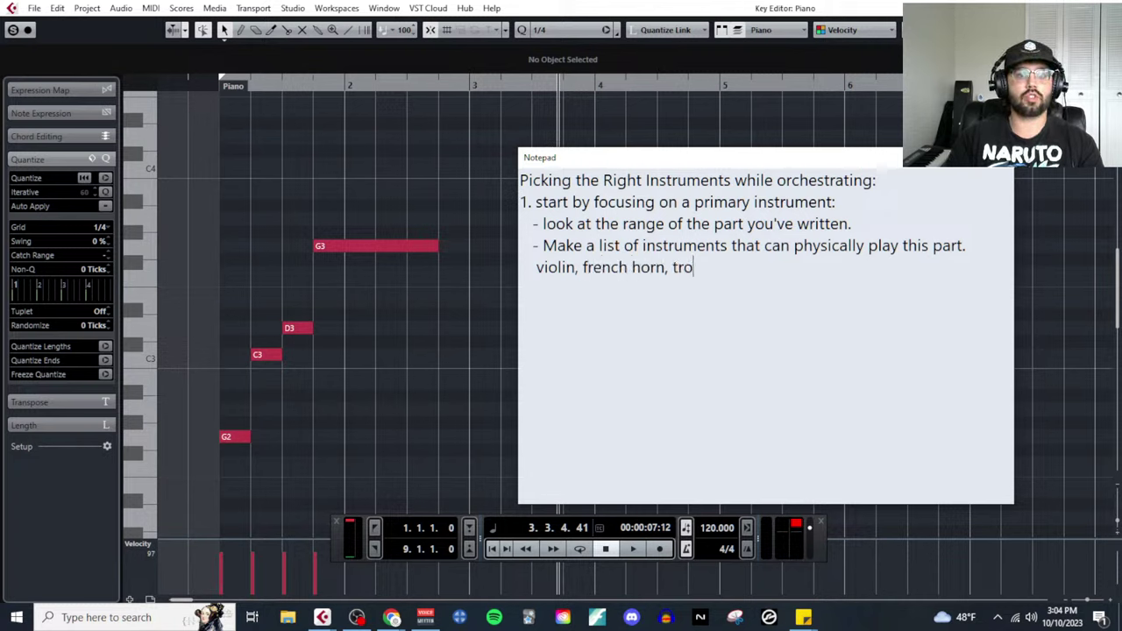
text(mbone, euphonium)
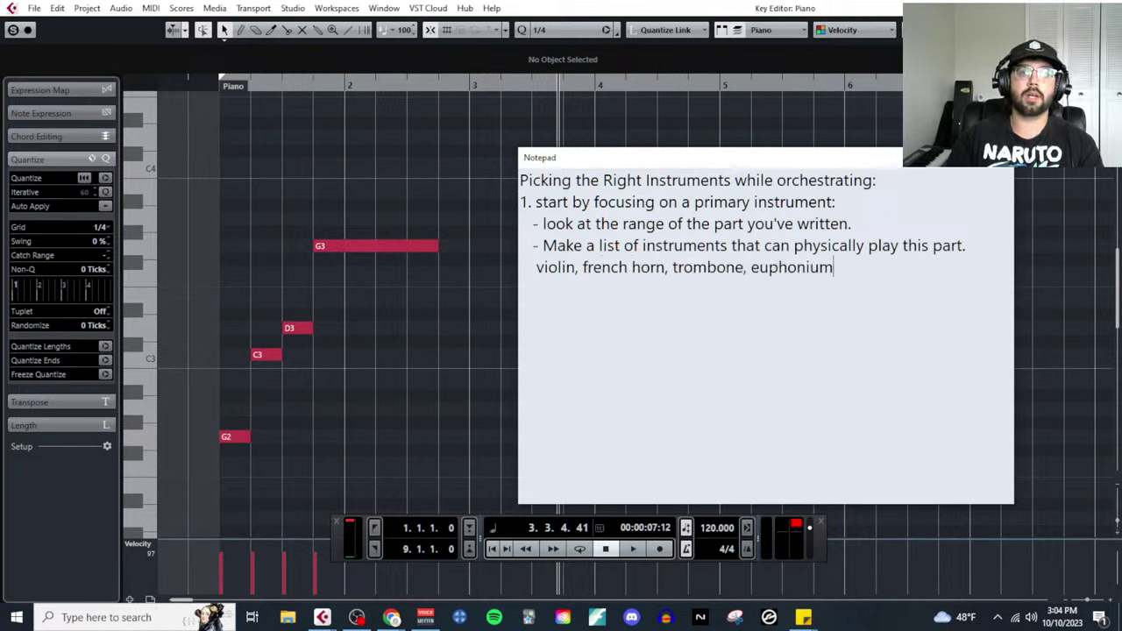
text(, )
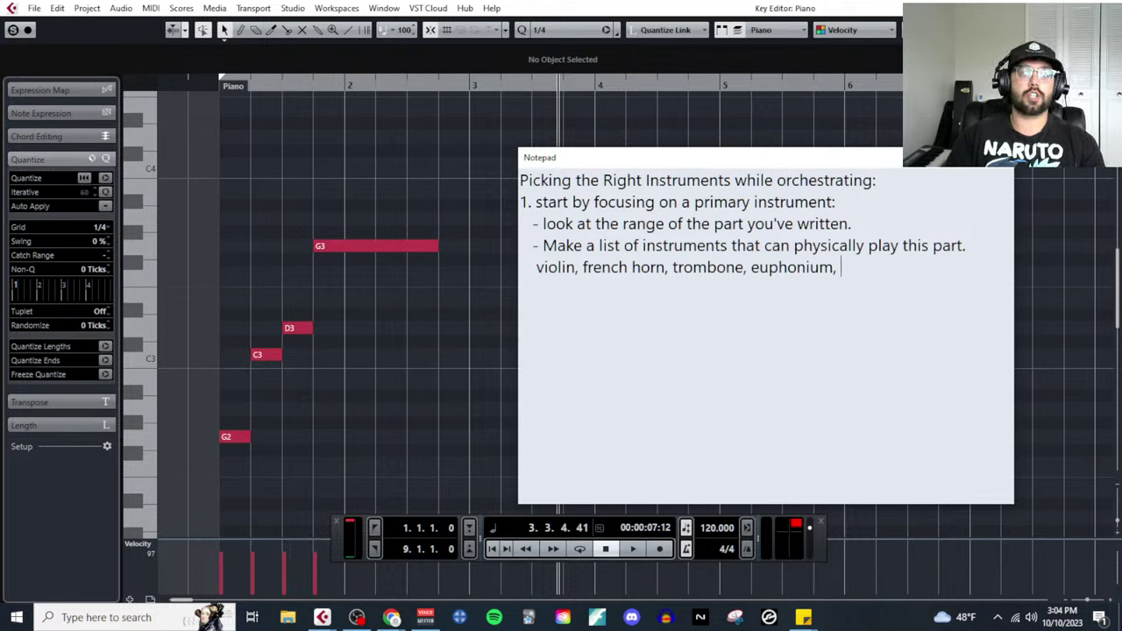
text(clarinet, )
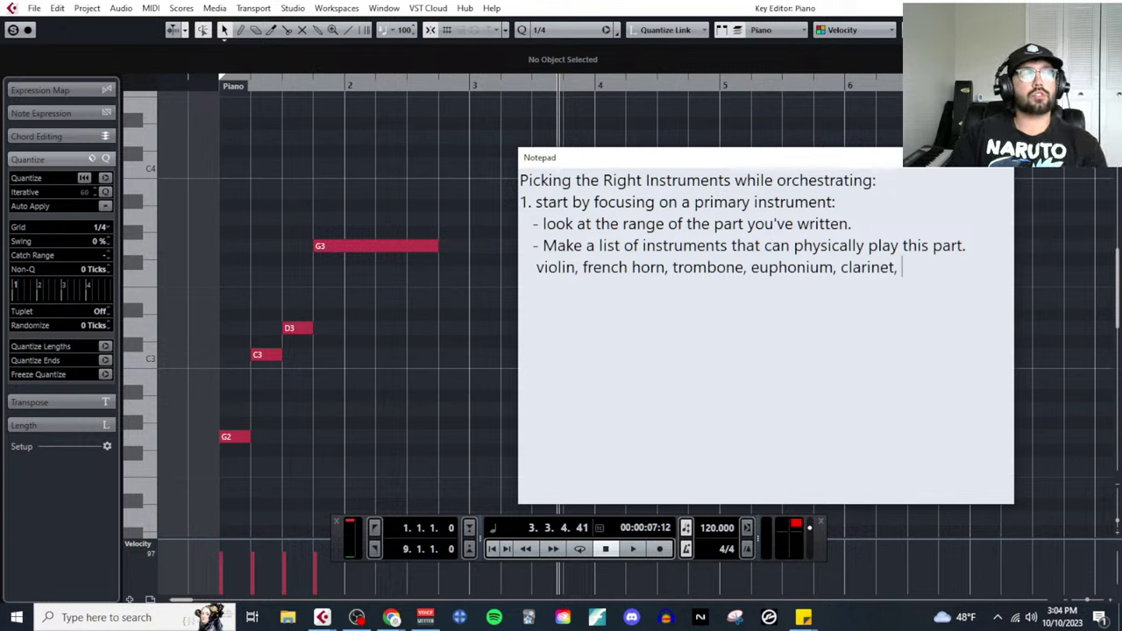
text(cello, )
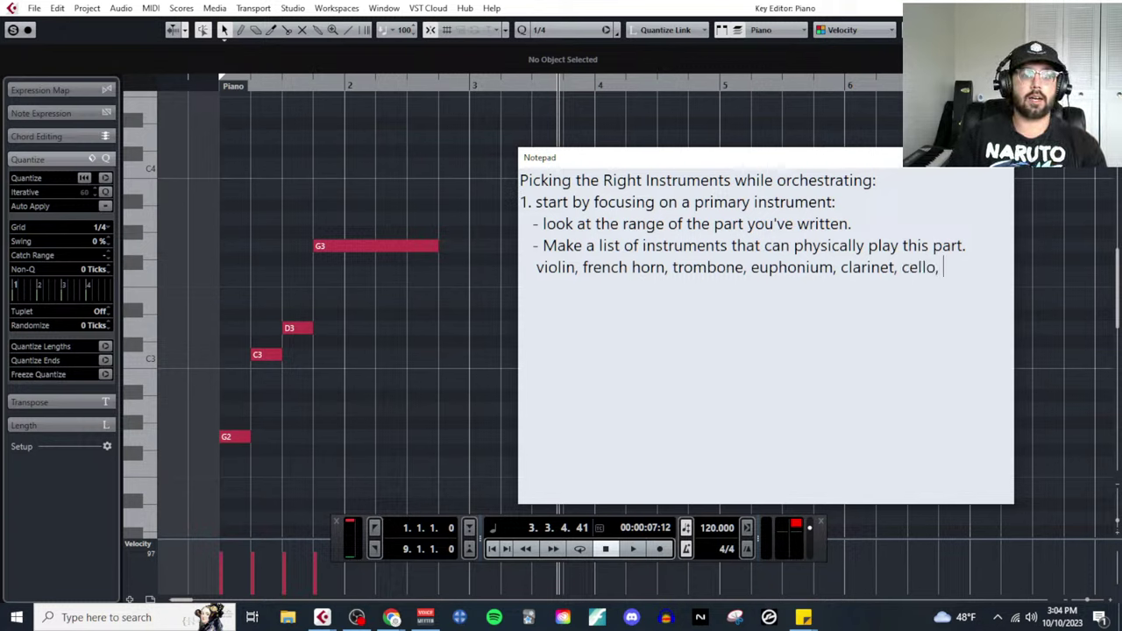
text(viola)
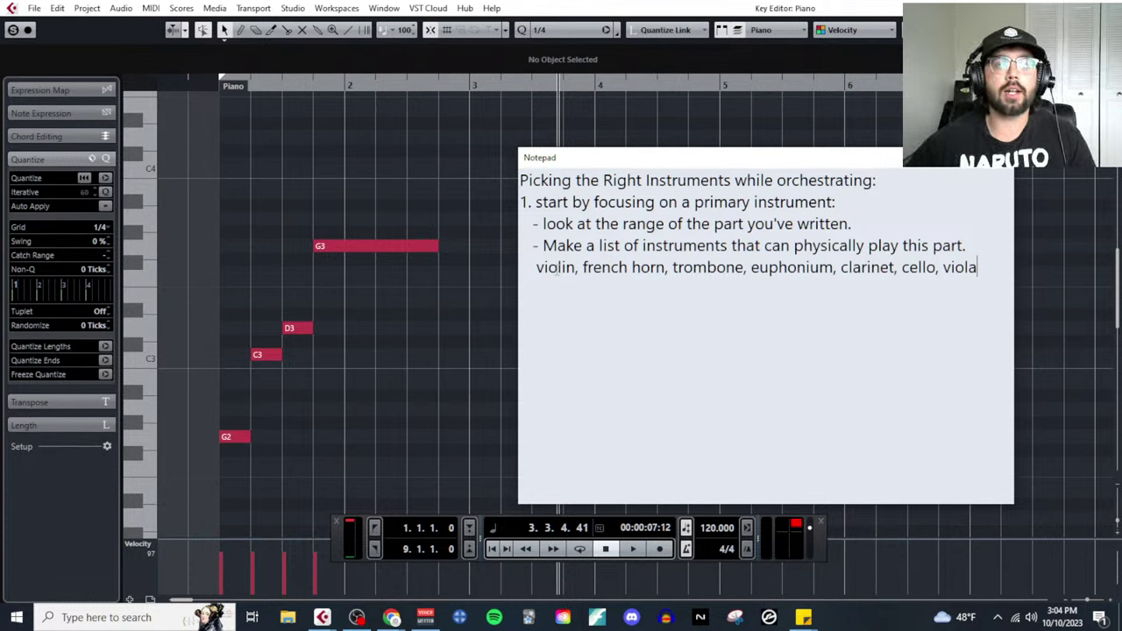
drag(545, 270, 981, 295)
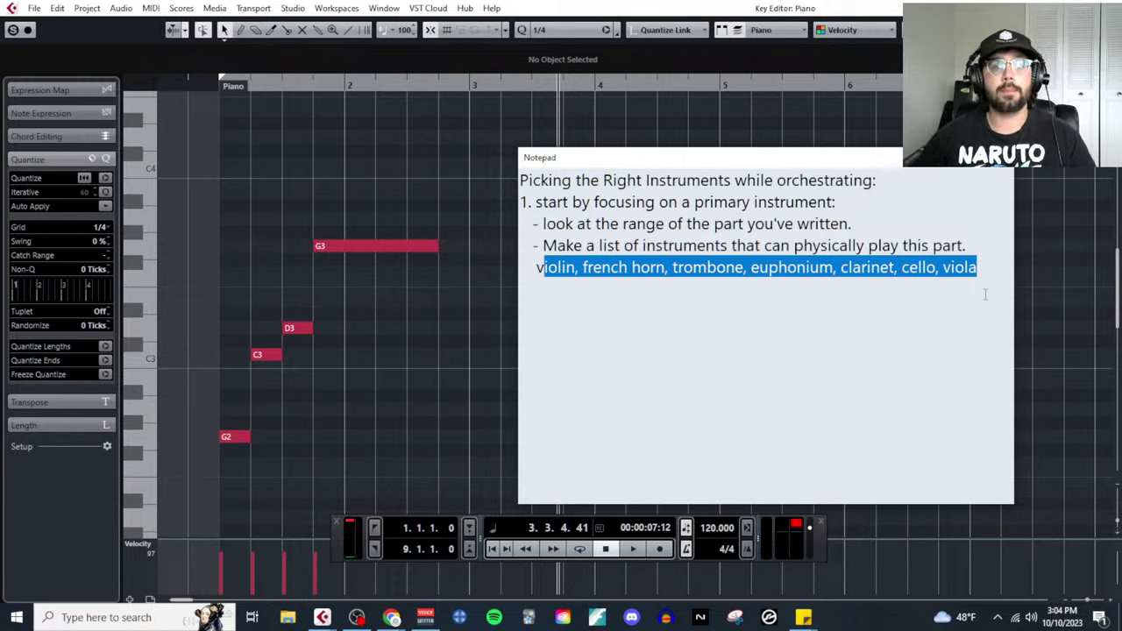
click(995, 281)
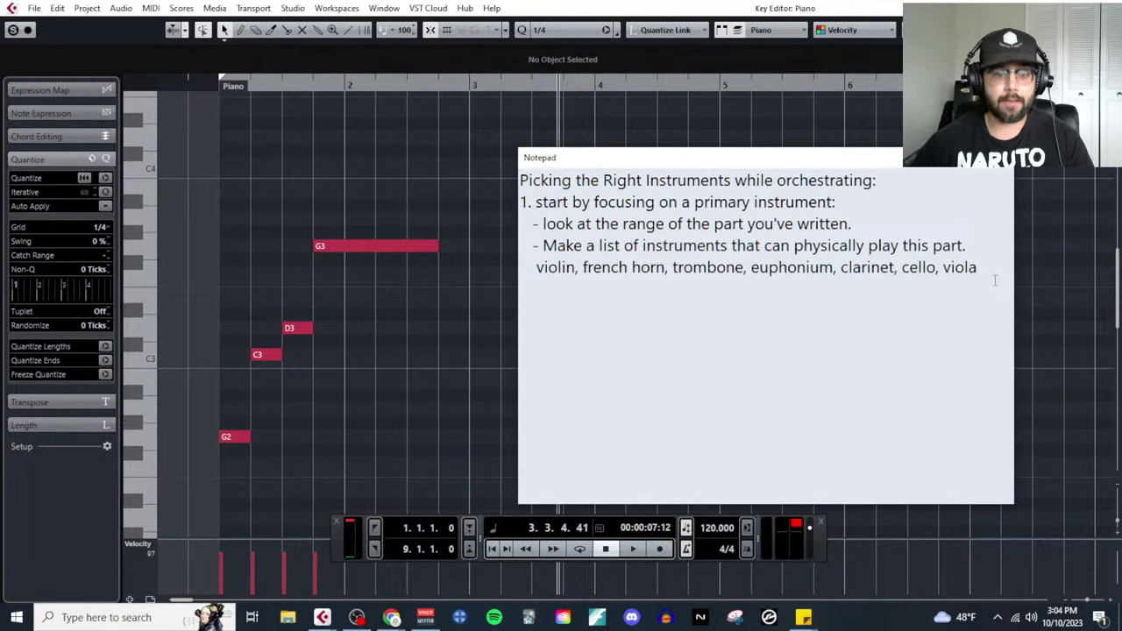
Begin a third sub-point under the instrument list with the words "- think of what personality"
key(Return)
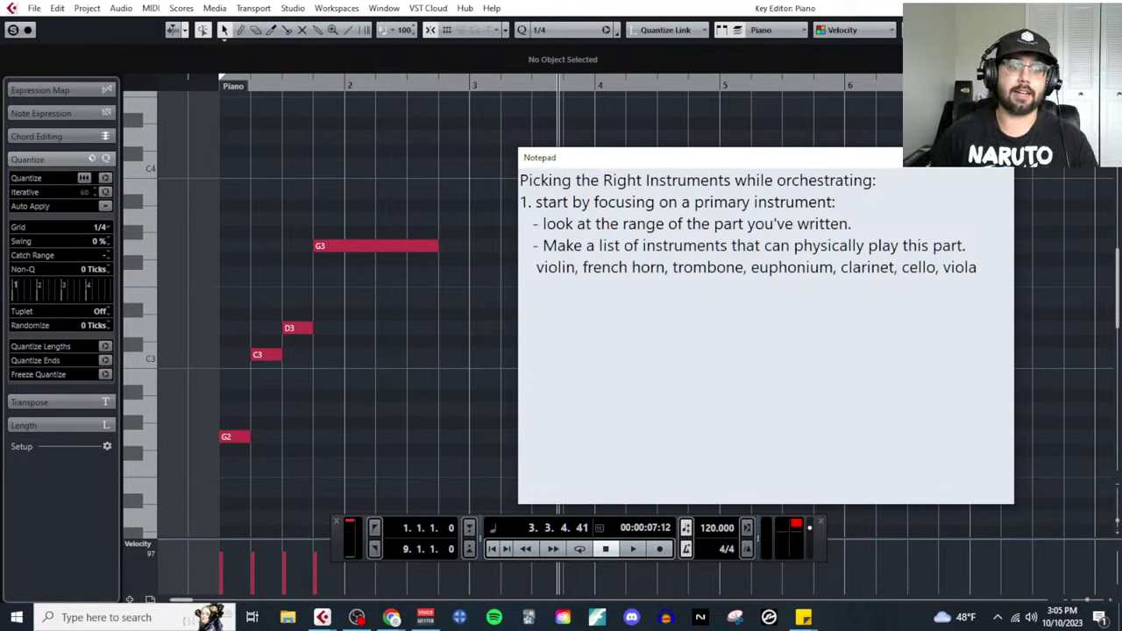
text(- )
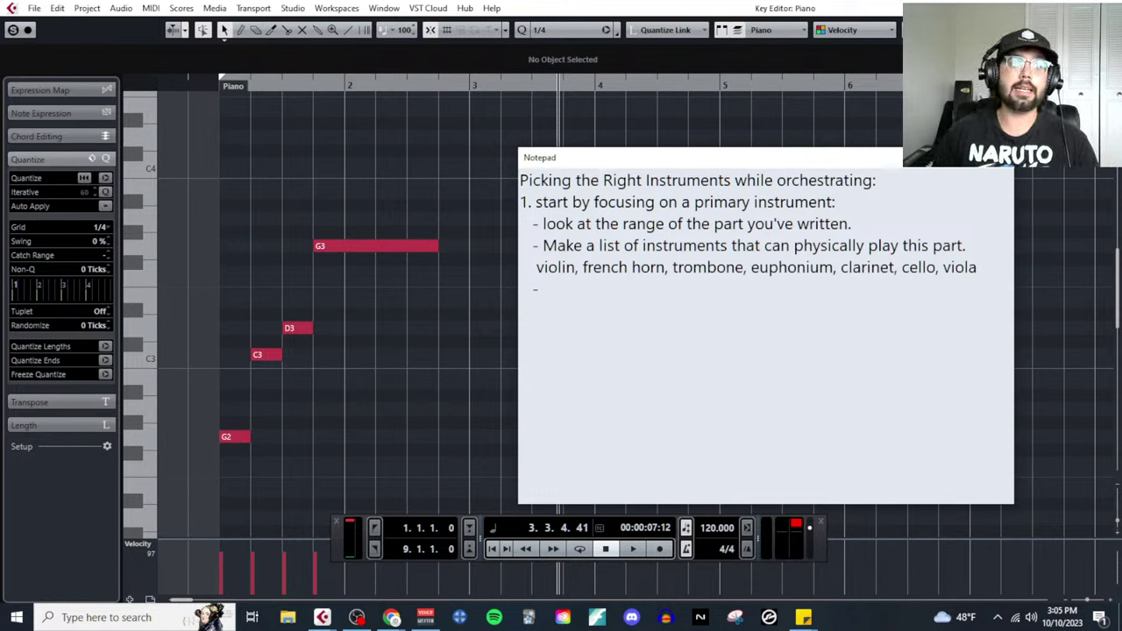
text(think what)
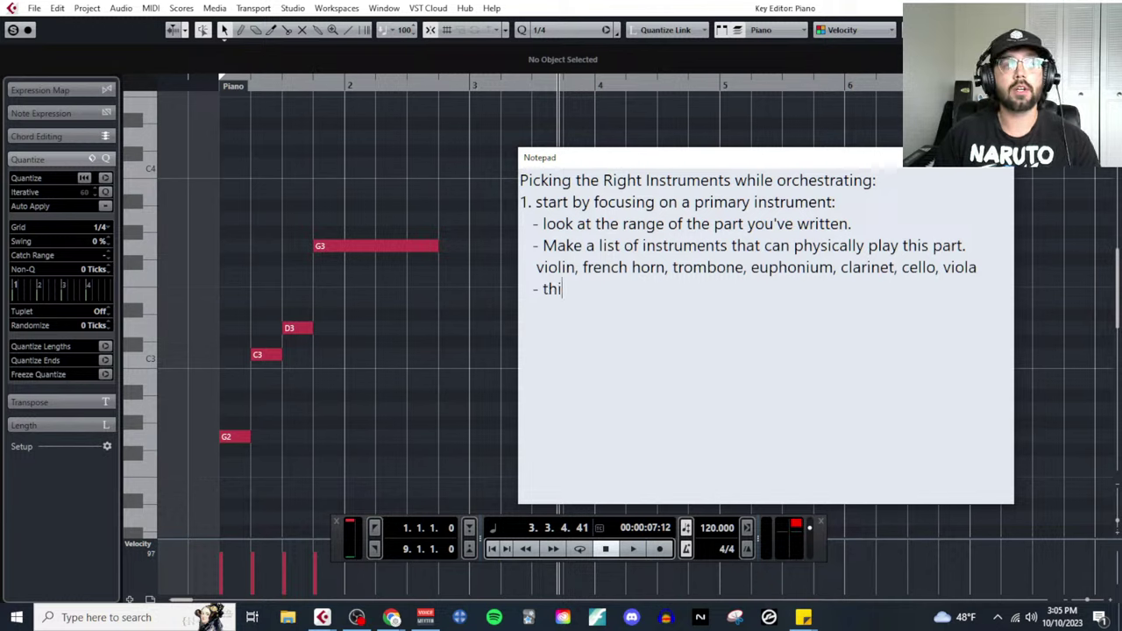
key(BackSpace)
key(BackSpace)
key(BackSpace)
key(BackSpace)
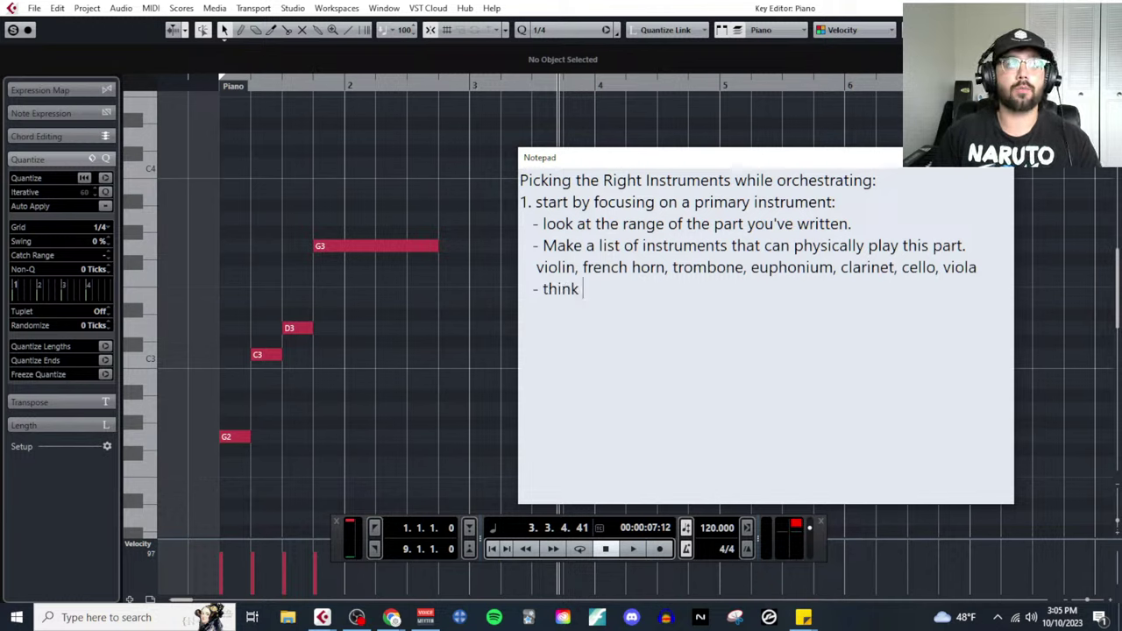
text(of what persopn)
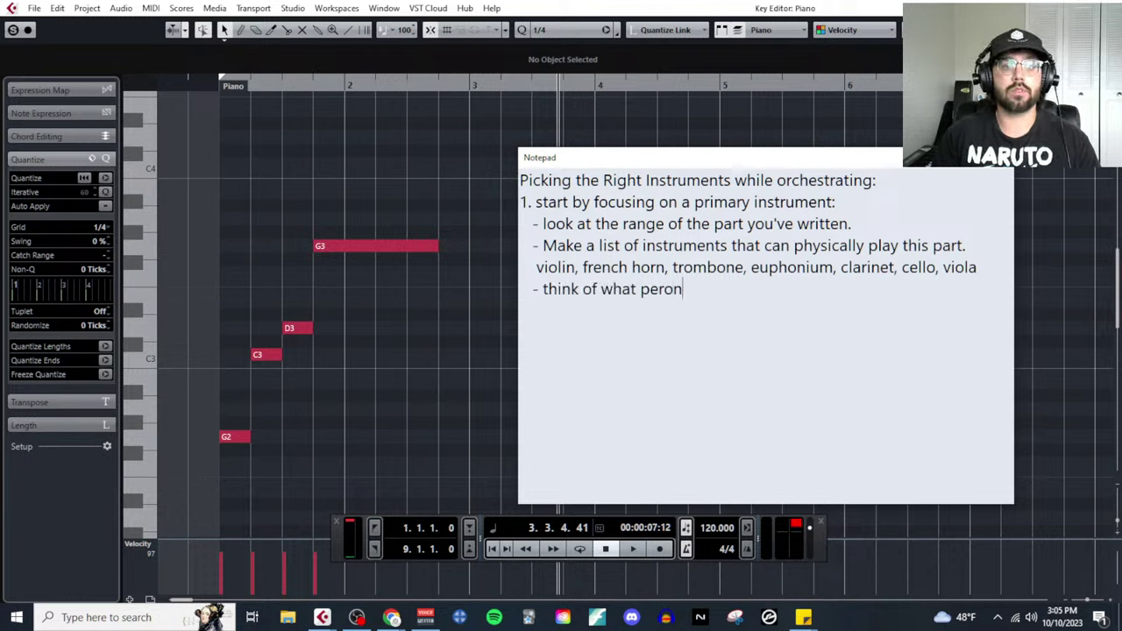
key(BackSpace)
key(BackSpace)
text(sopnal)
key(BackSpace)
key(BackSpace)
key(BackSpace)
key(BackSpace)
text(nality )
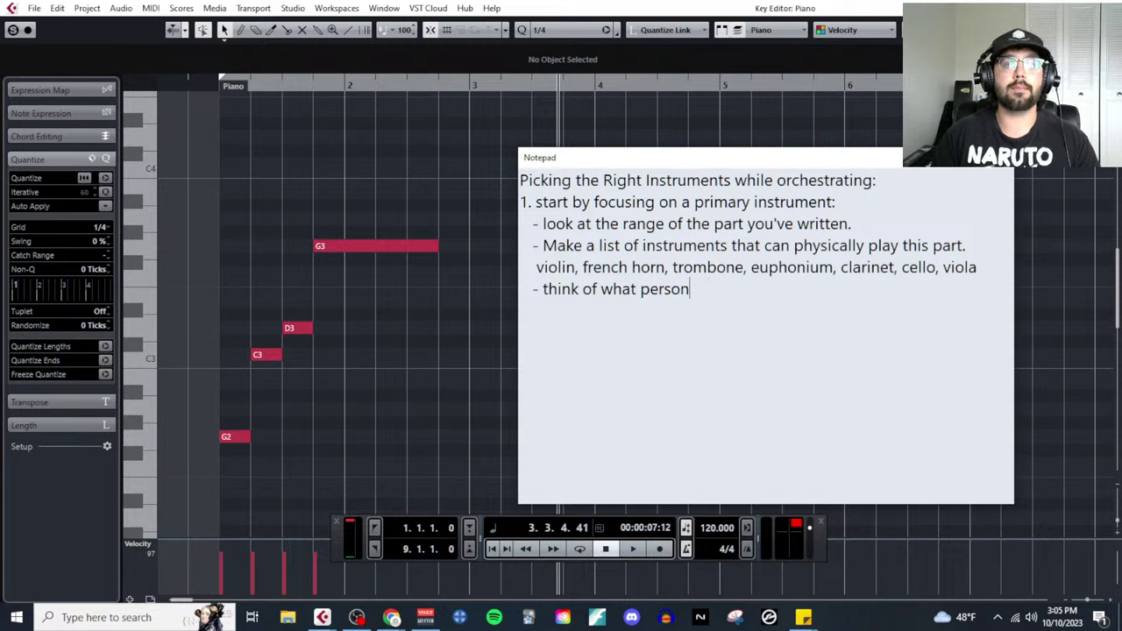
Complete the third sub-point with "or emotion do you want to convey with this part?" and shrink the text so it fits on one line
text(or emoti)
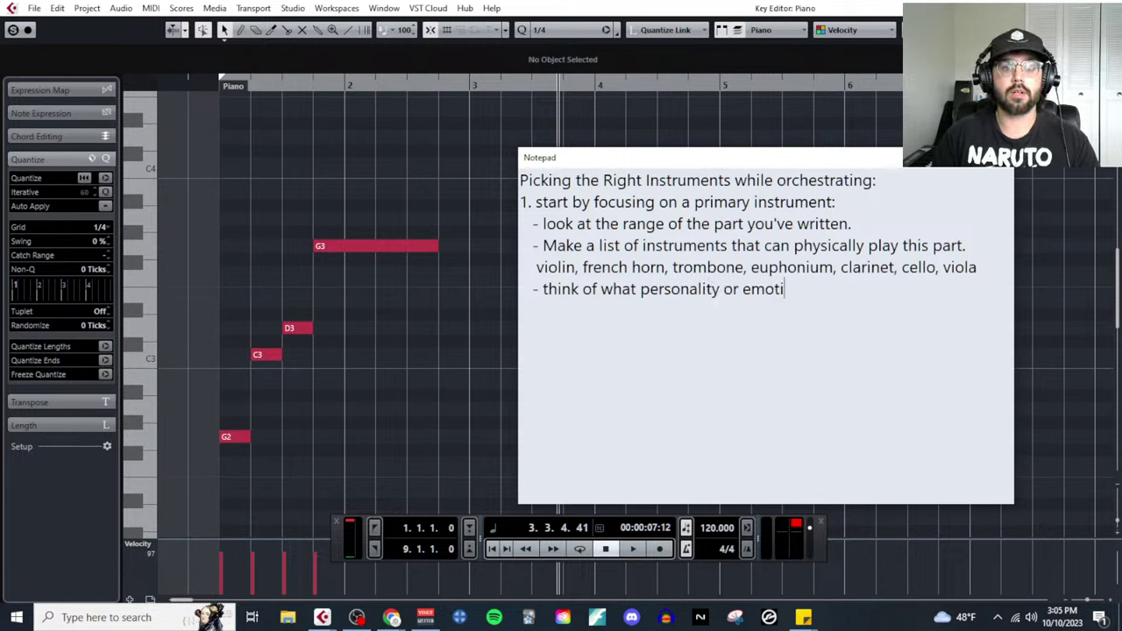
text(on do you want to conveywith)
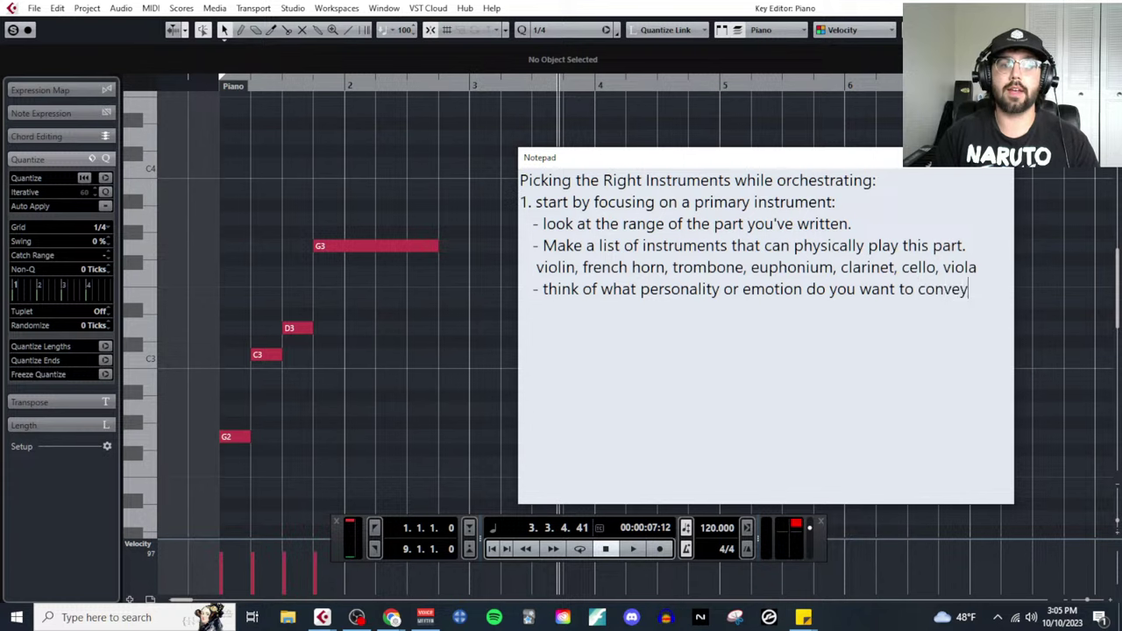
key(BackSpace)
key(BackSpace)
key(BackSpace)
key(BackSpace)
text(wioth)
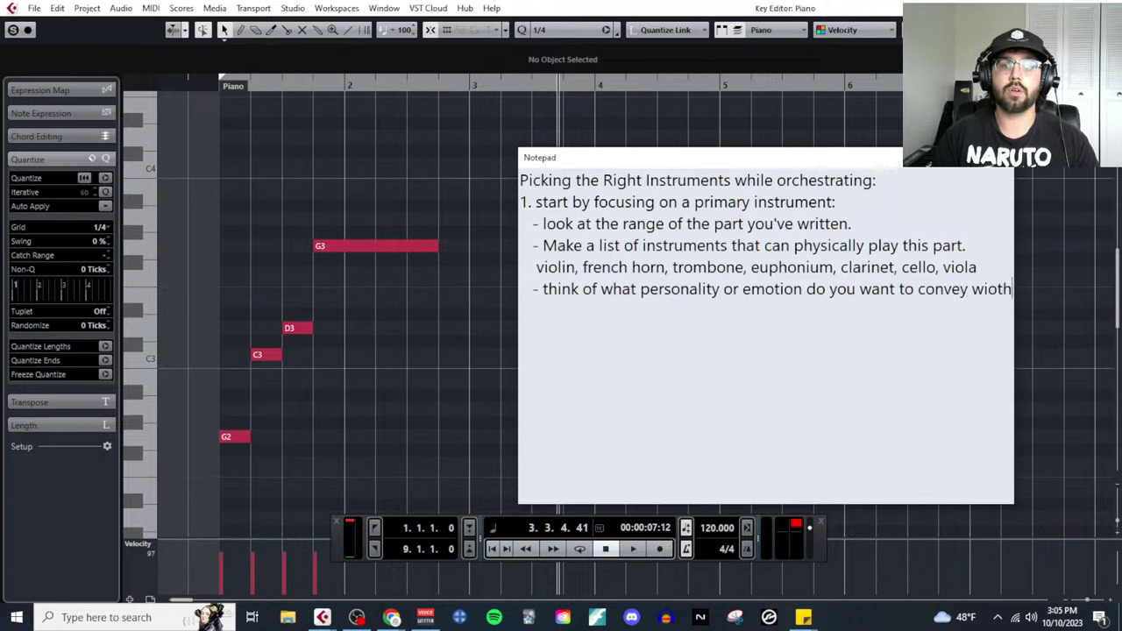
text(yt)
key(BackSpace)
key(BackSpace)
key(BackSpace)
key(BackSpace)
key(BackSpace)
key(BackSpace)
text(ith w)
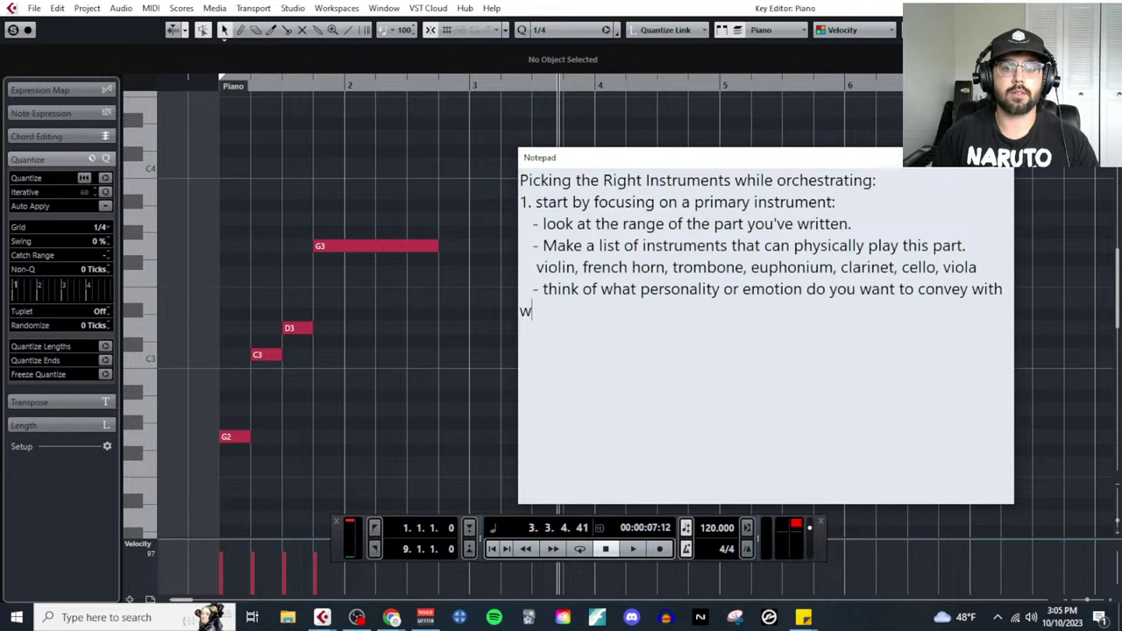
key(BackSpace)
text(this part?)
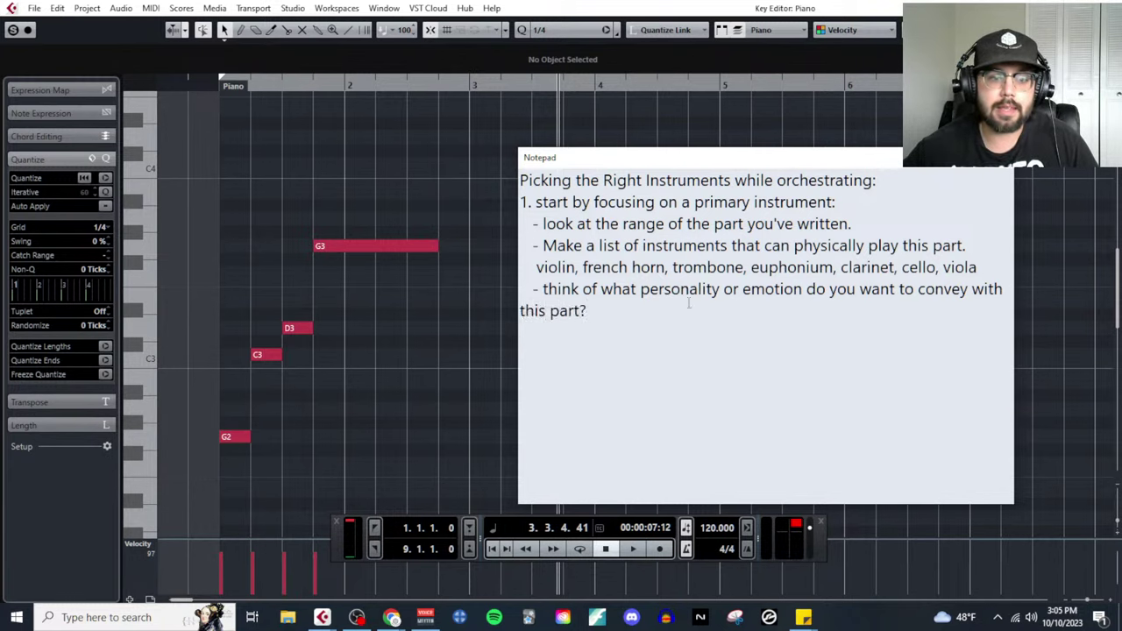
key(ctrl+minus)
key(ctrl+minus)
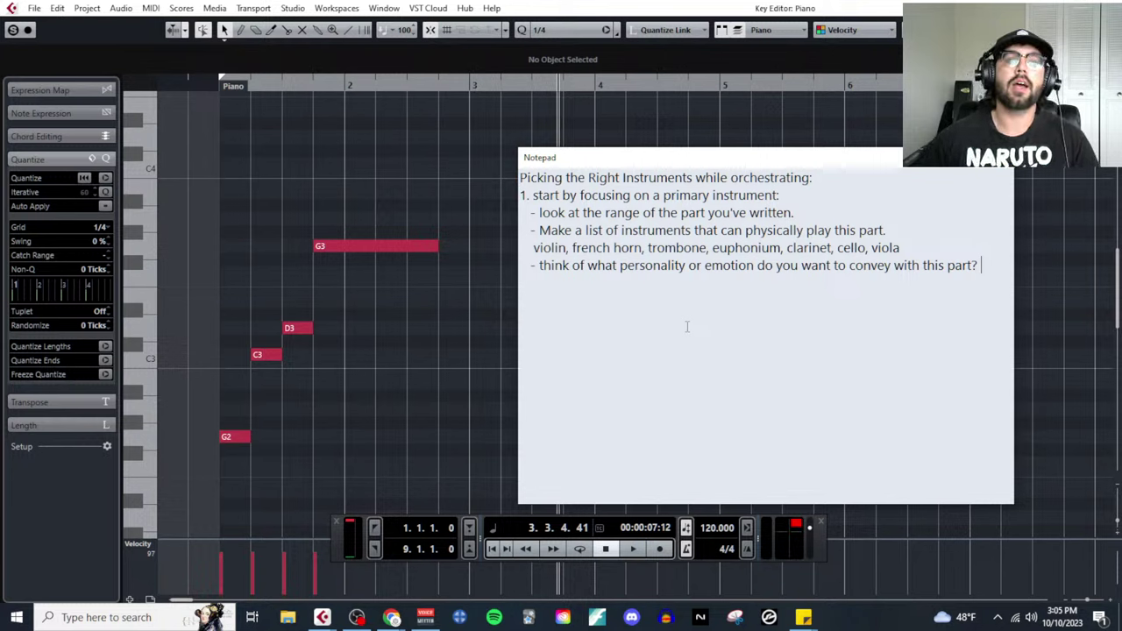
Highlight violin, french horn, euphonium and the euphonium-to-viola entries in turn to go over the instrument list
drag(571, 248, 533, 249)
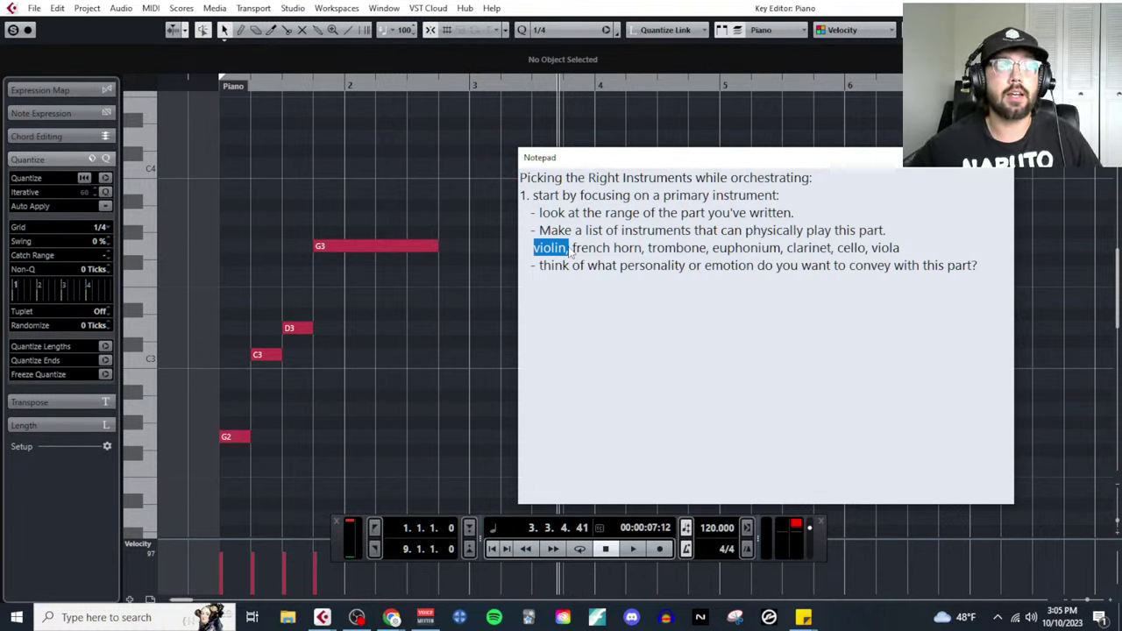
drag(571, 252, 537, 254)
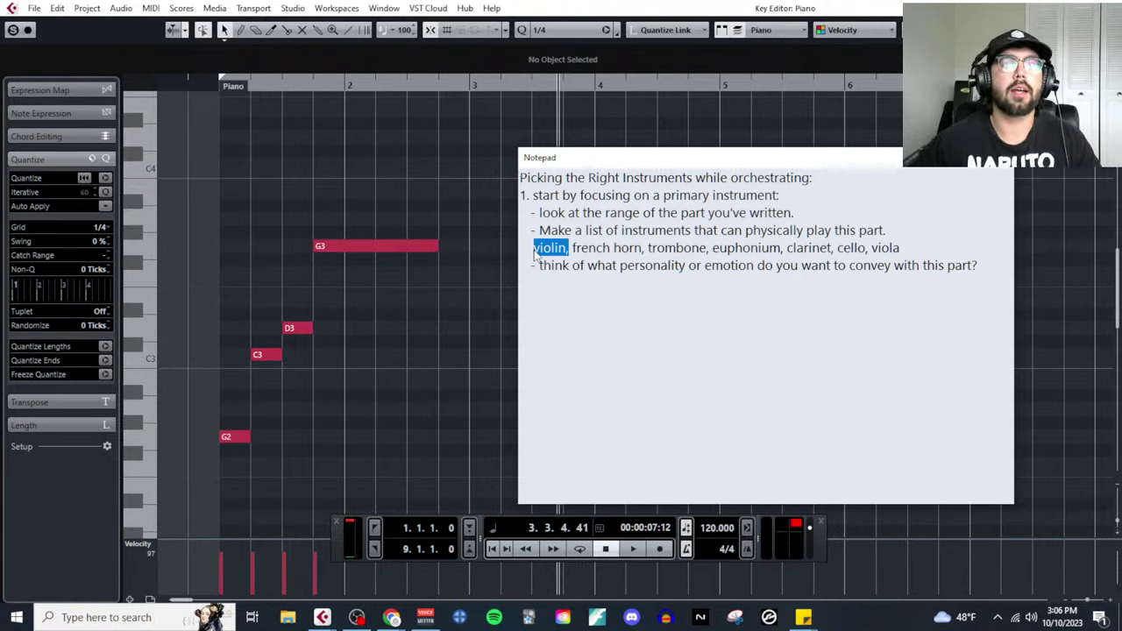
drag(645, 249, 571, 249)
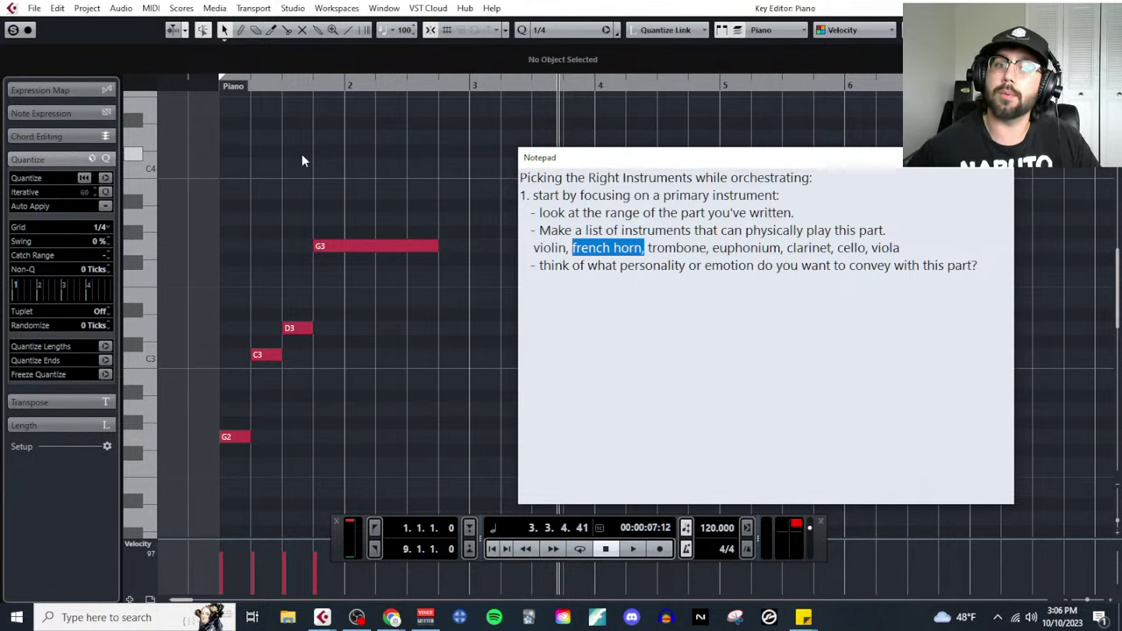
drag(711, 251, 785, 249)
double_click(675, 249)
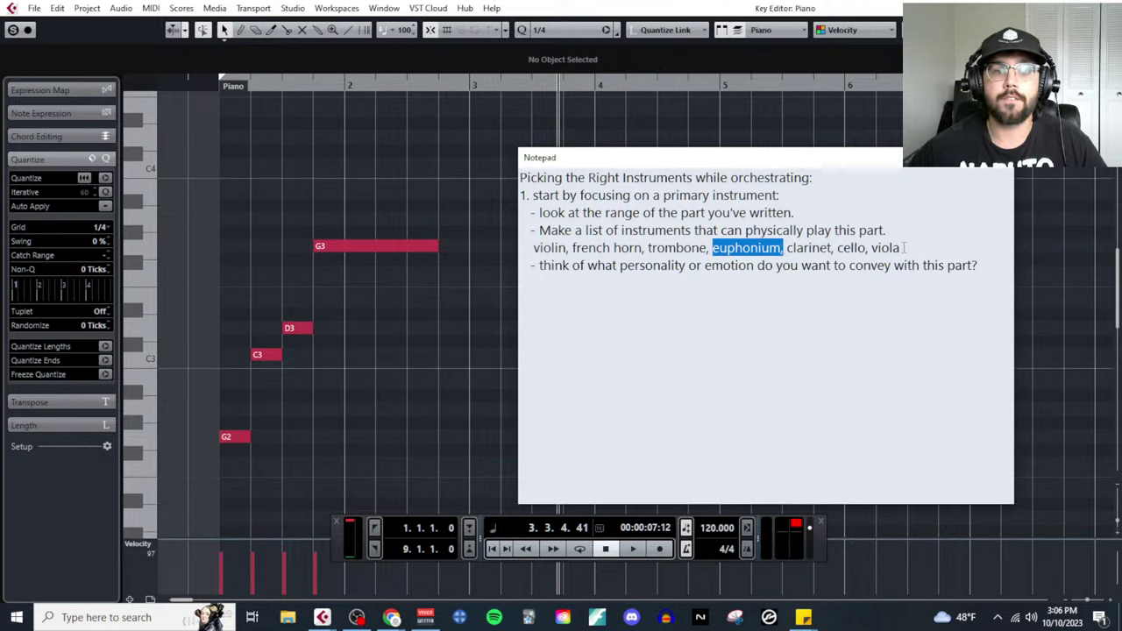
drag(912, 249, 713, 249)
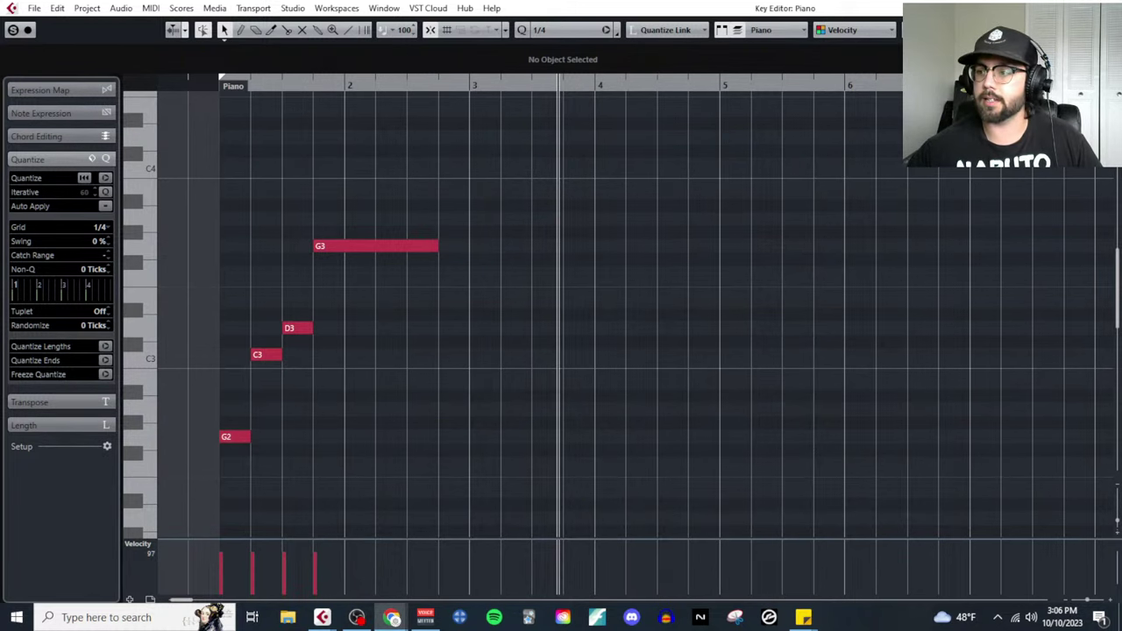
click(737, 400)
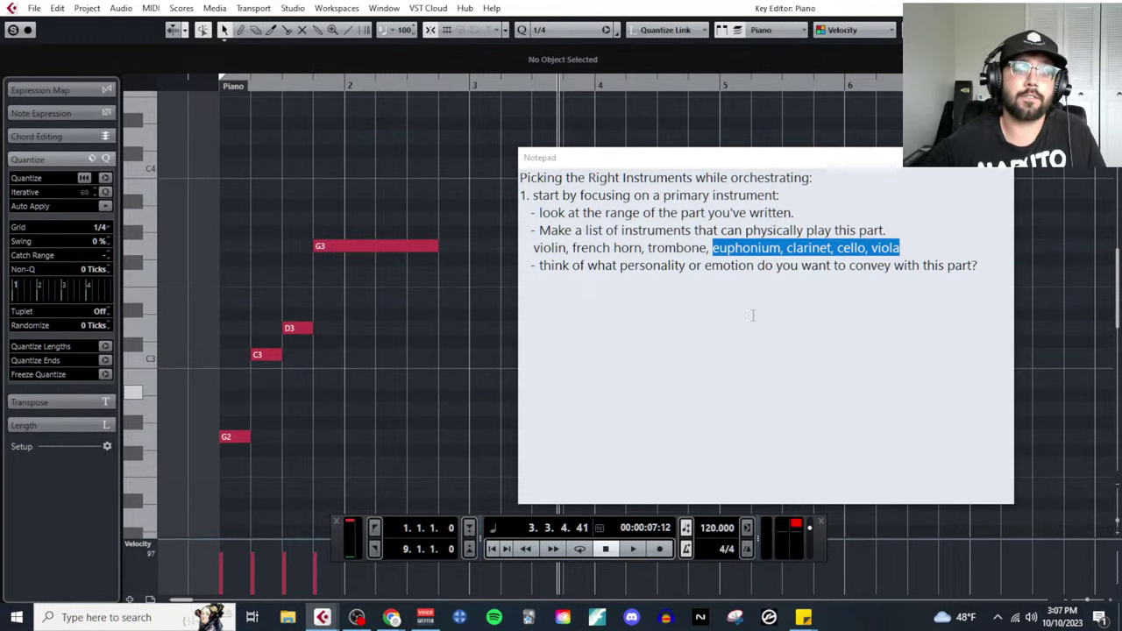
key(alt+Tab)
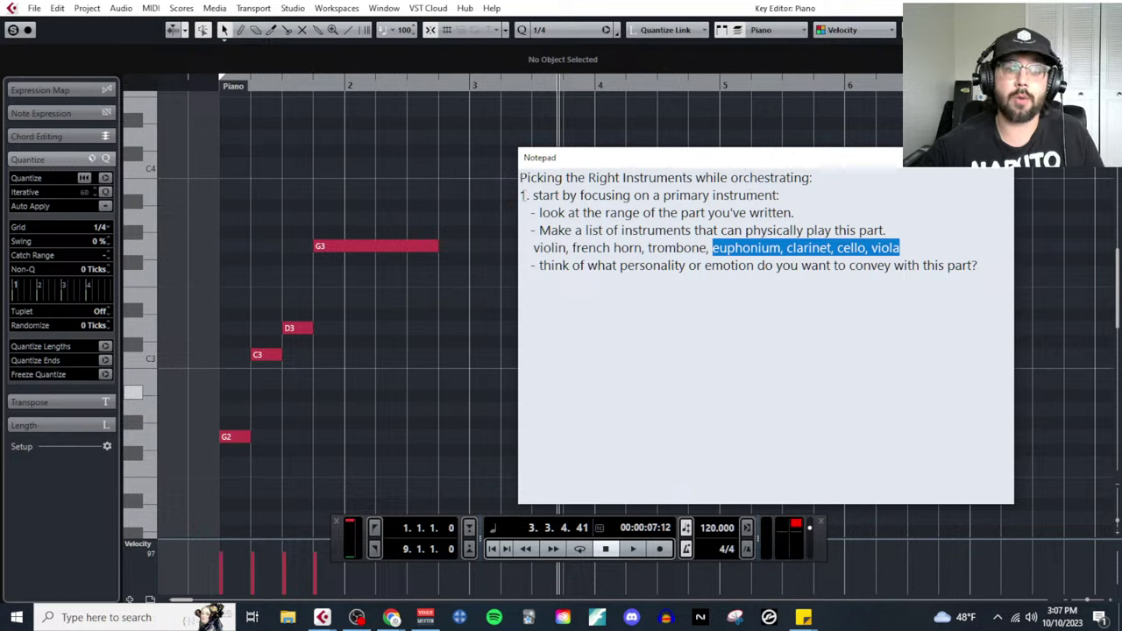
Review the notes by highlighting point 1, the range sub-point, the instrument list and the personality sub-point in turn
drag(525, 194, 793, 194)
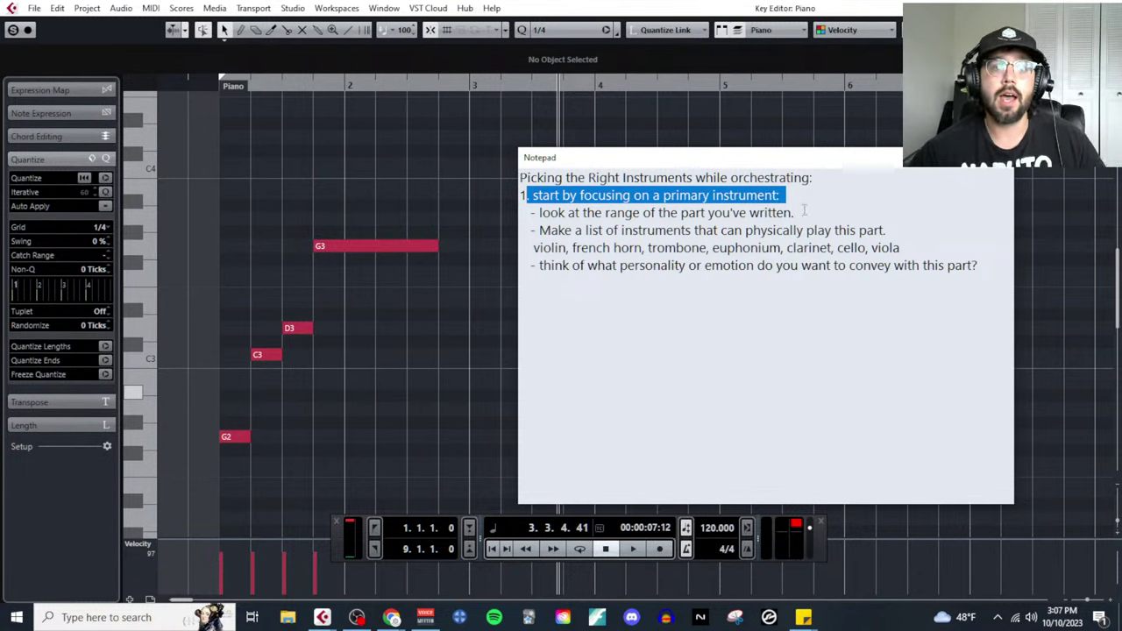
drag(805, 212, 533, 221)
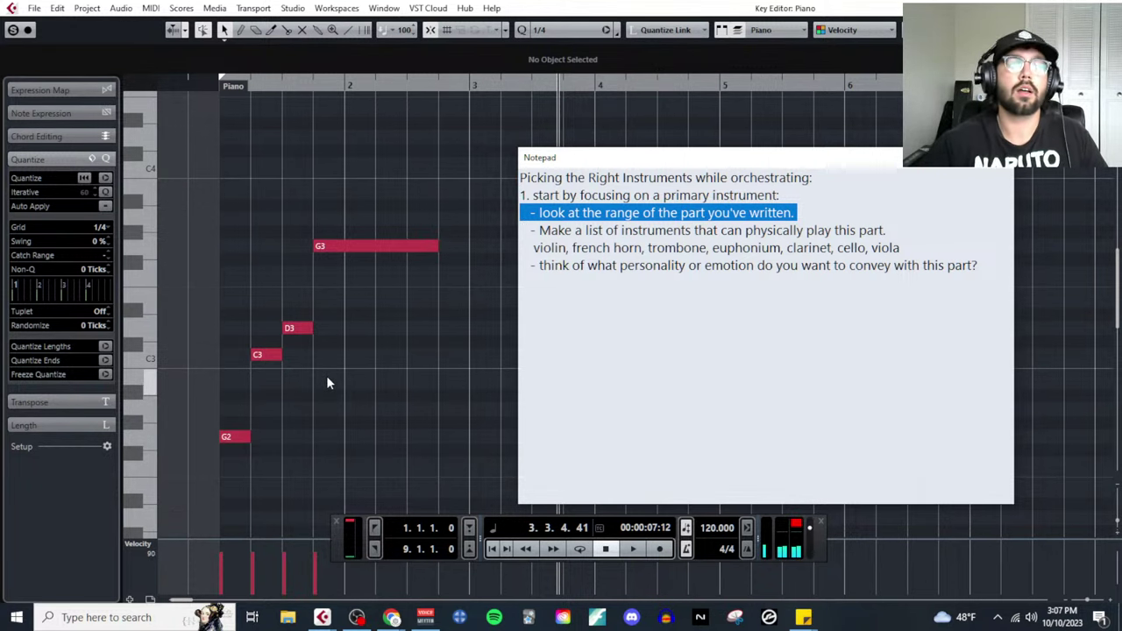
mouse_move(533, 232)
mouse_down()
mouse_move(897, 233)
mouse_move(839, 248)
mouse_move(527, 249)
mouse_up()
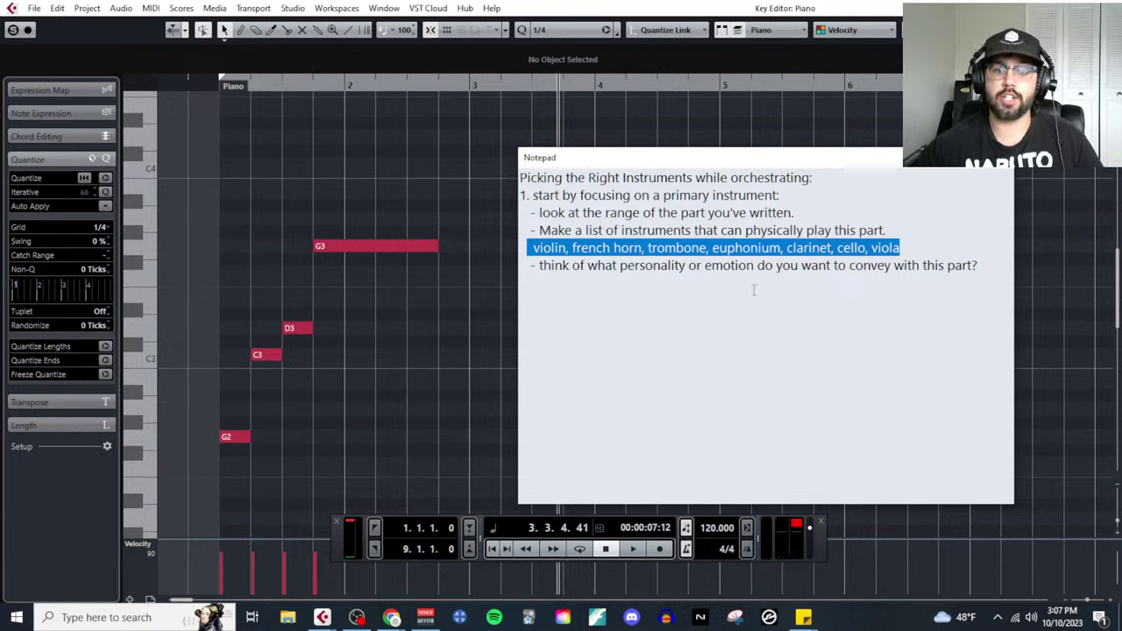
drag(528, 269, 981, 281)
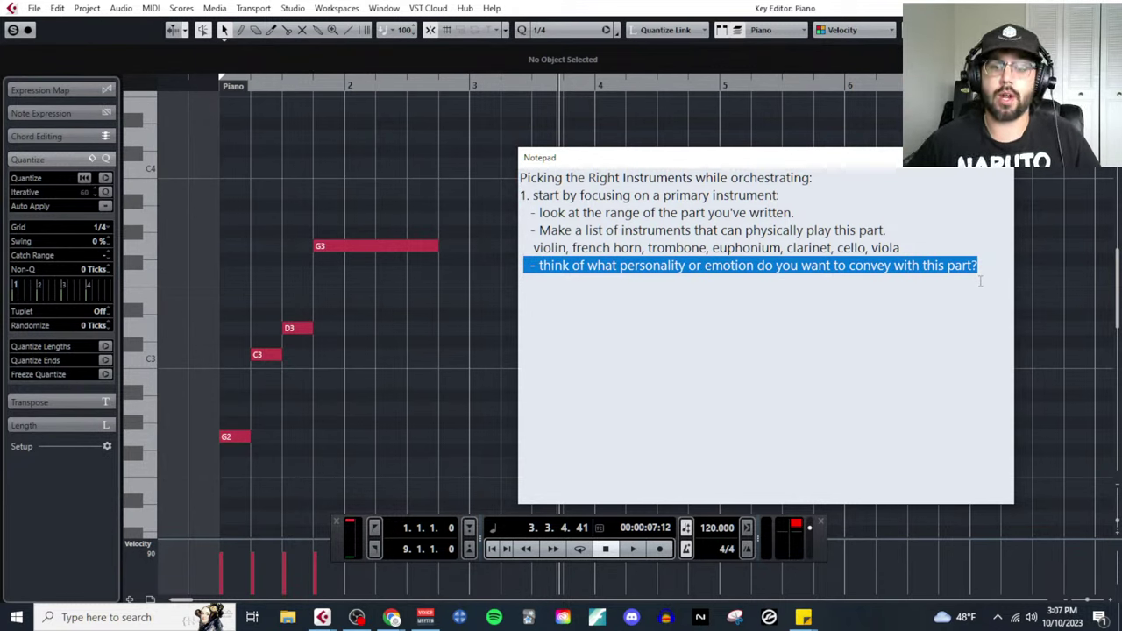
Add a sub-point below the personality question beginning "- go through your list and eliminate any instruments that can't play"
click(986, 272)
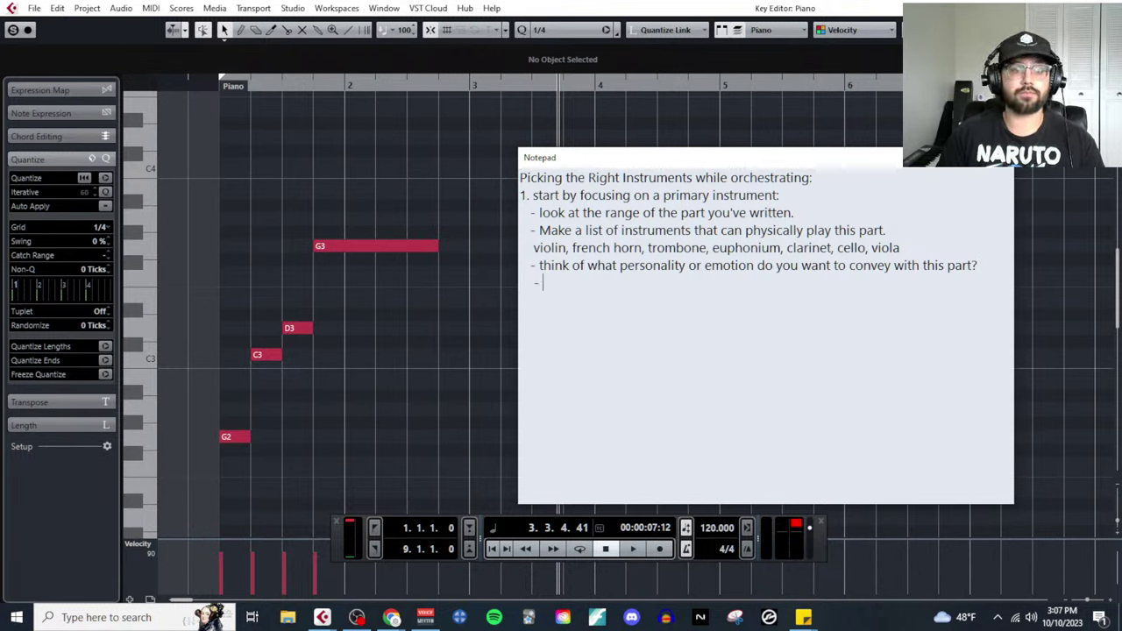
text(go through your list and elim)
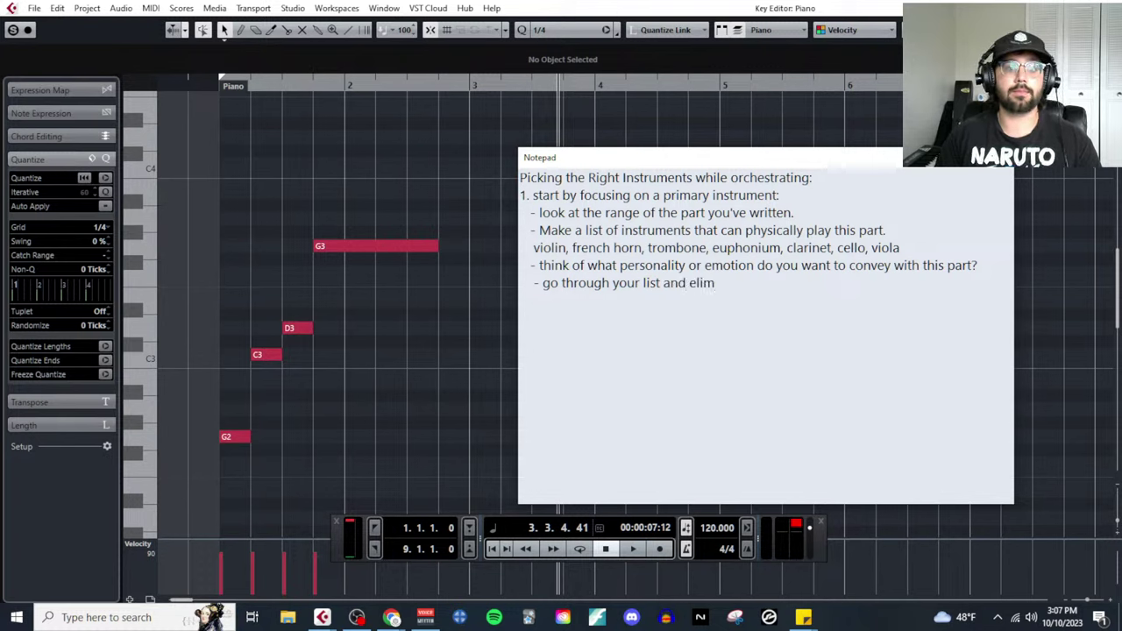
text(inate an)
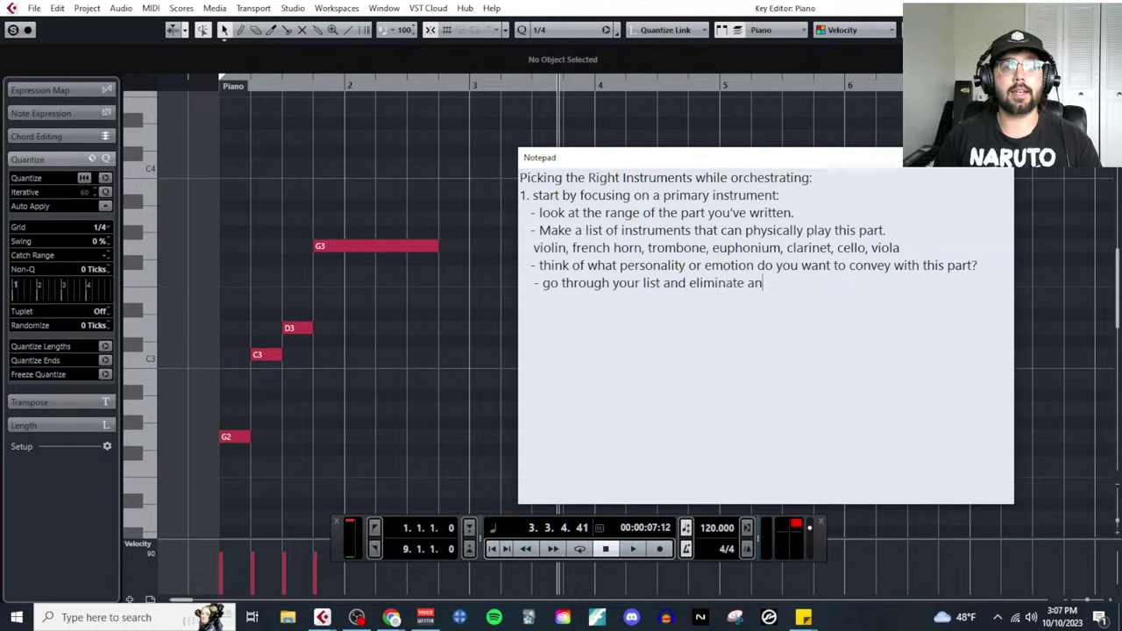
text(y instrumn)
key(BackSpace)
key(BackSpace)
key(BackSpace)
text(um)
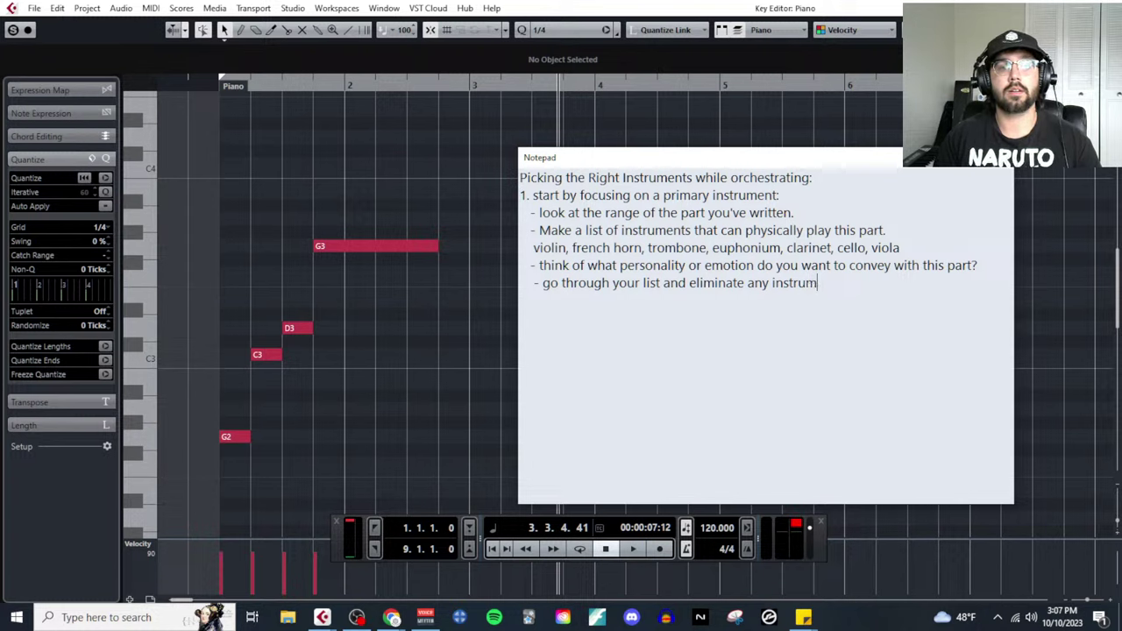
text(ents taht can)
key(BackSpace)
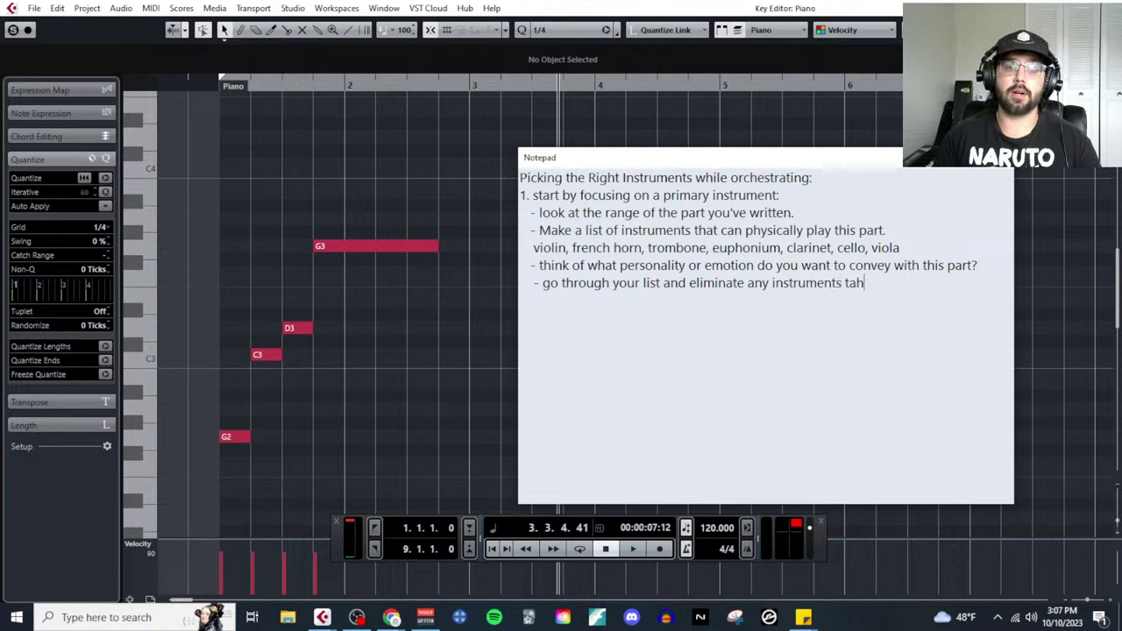
key(BackSpace)
key(BackSpace)
text(hat can't play)
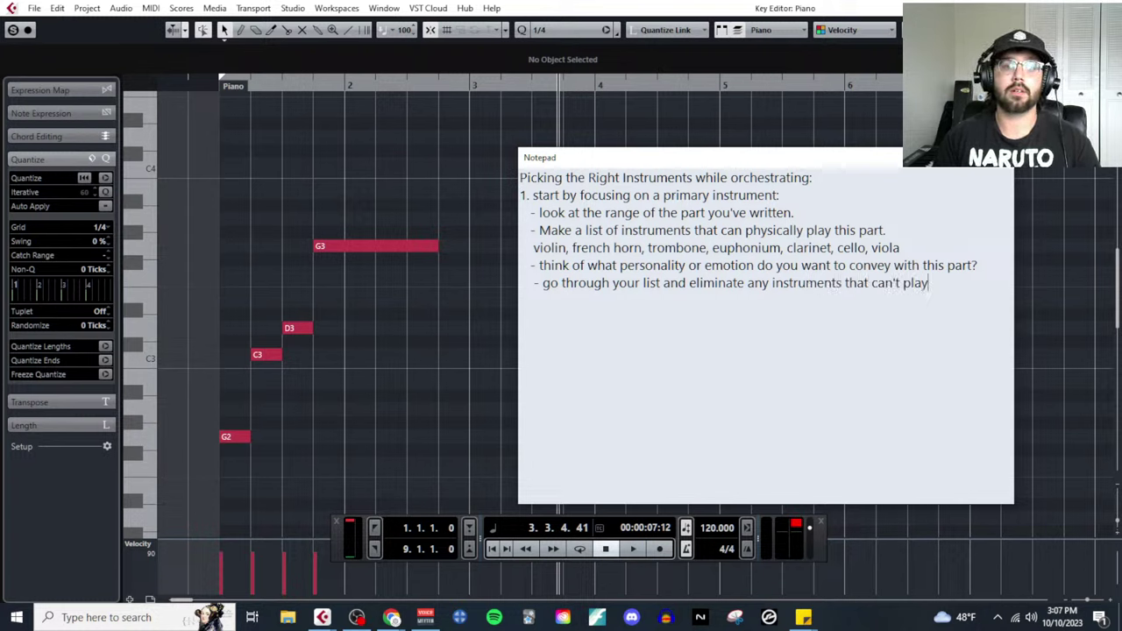
Complete the elimination sub-point with "the part while delivering your desired personality or emotion"
text( the part while de)
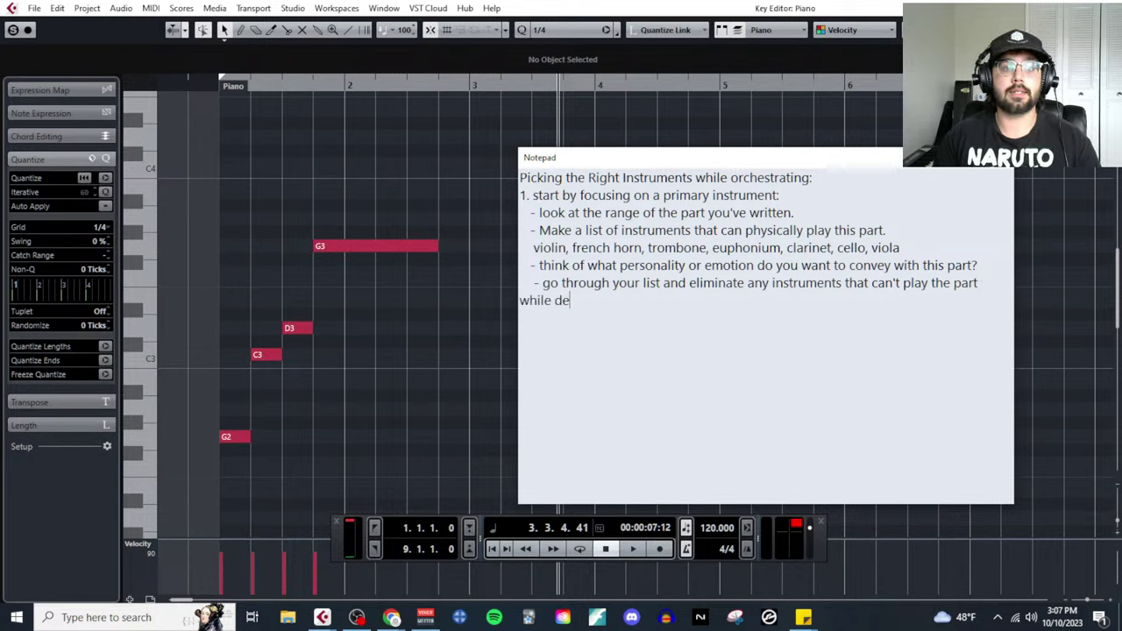
text(livering your des)
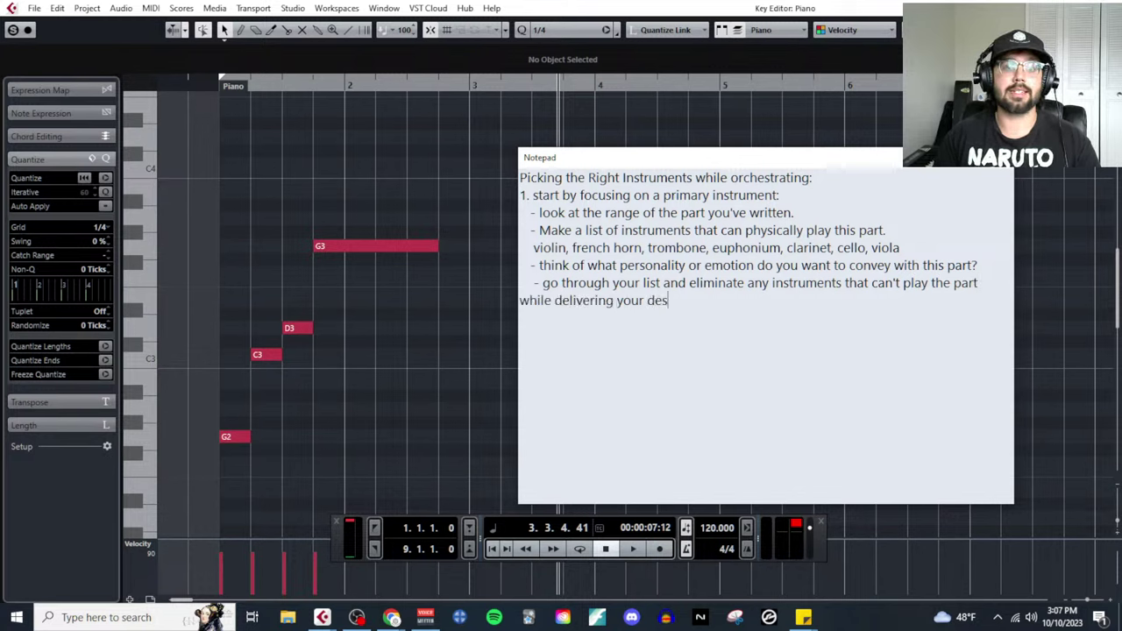
text(ired personality or )
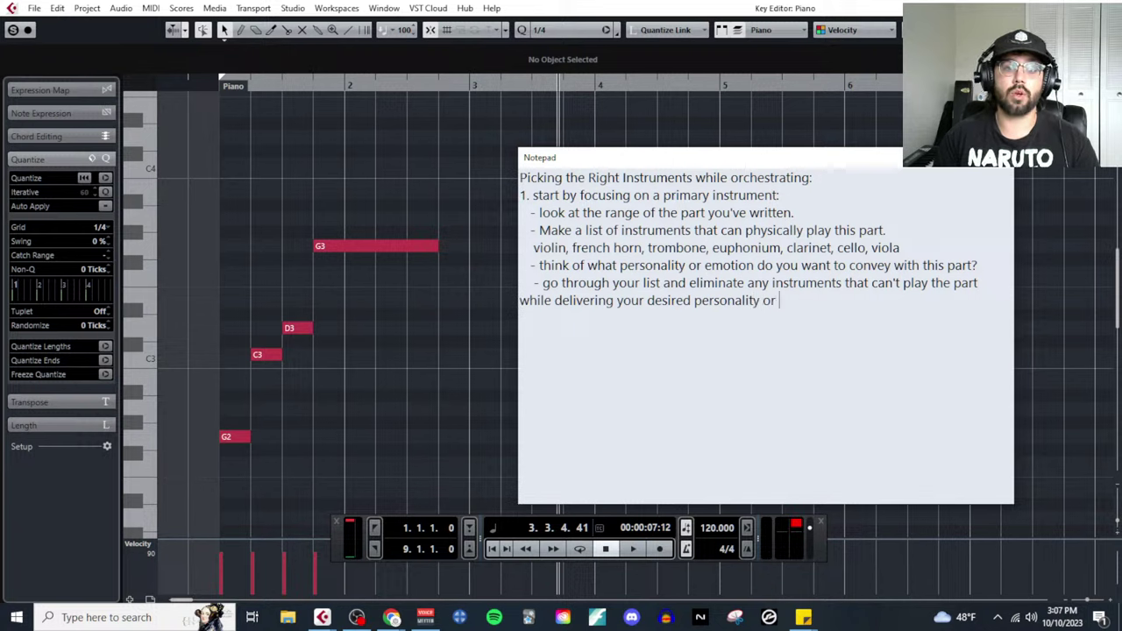
text(emotion)
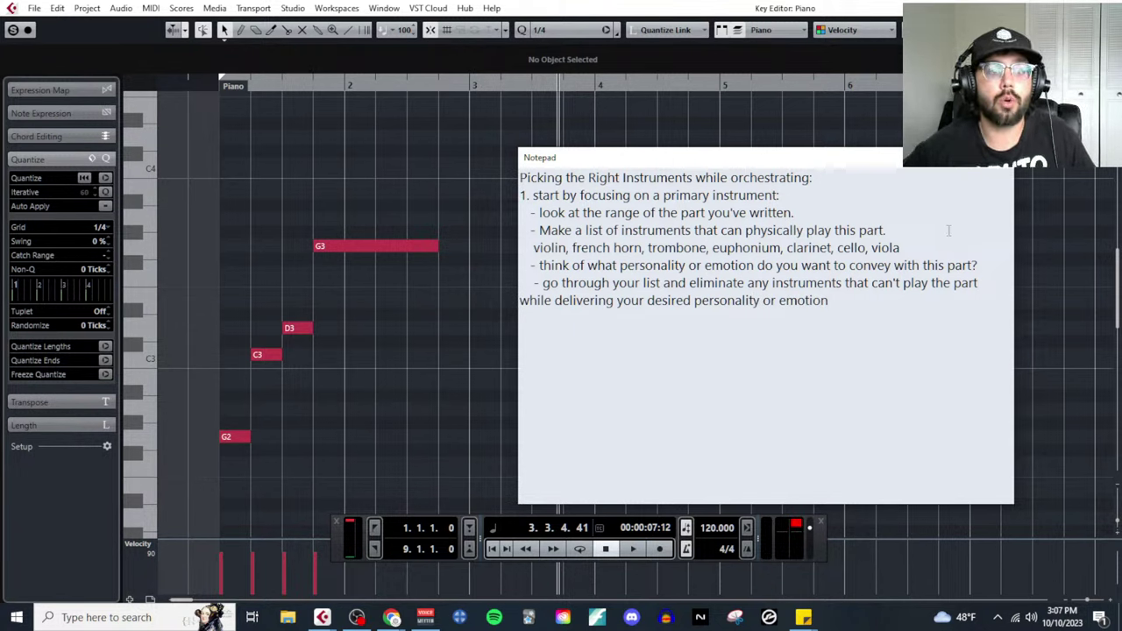
Remove violin, euphonium, clarinet, cello and viola from the instrument list, keeping french horn and trombone, and highlight those two
drag(574, 250, 533, 248)
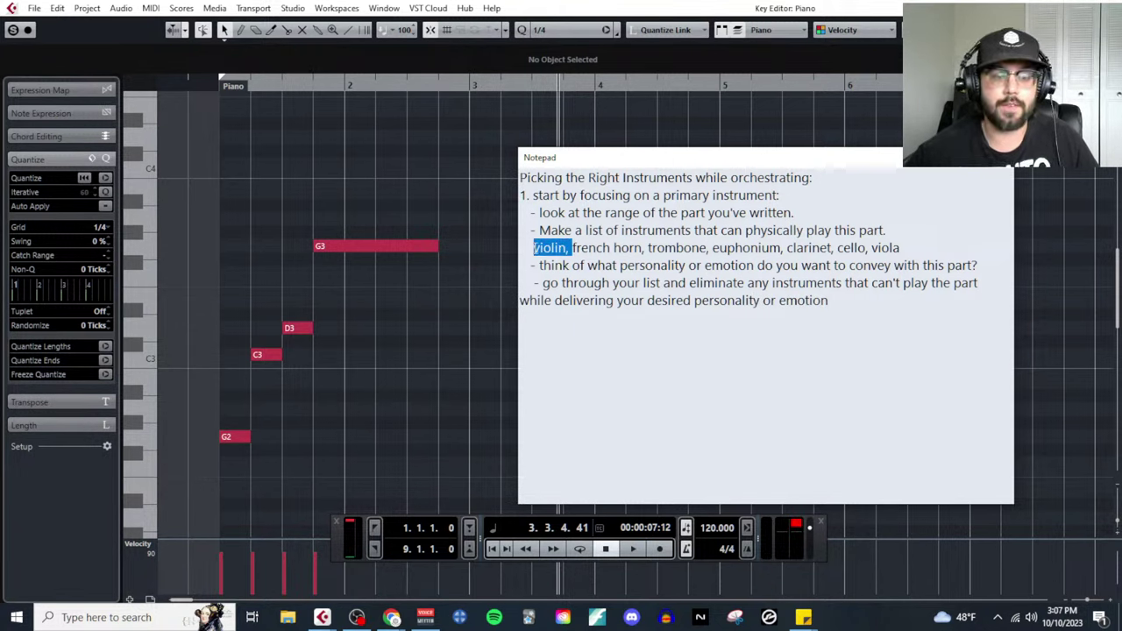
key(BackSpace)
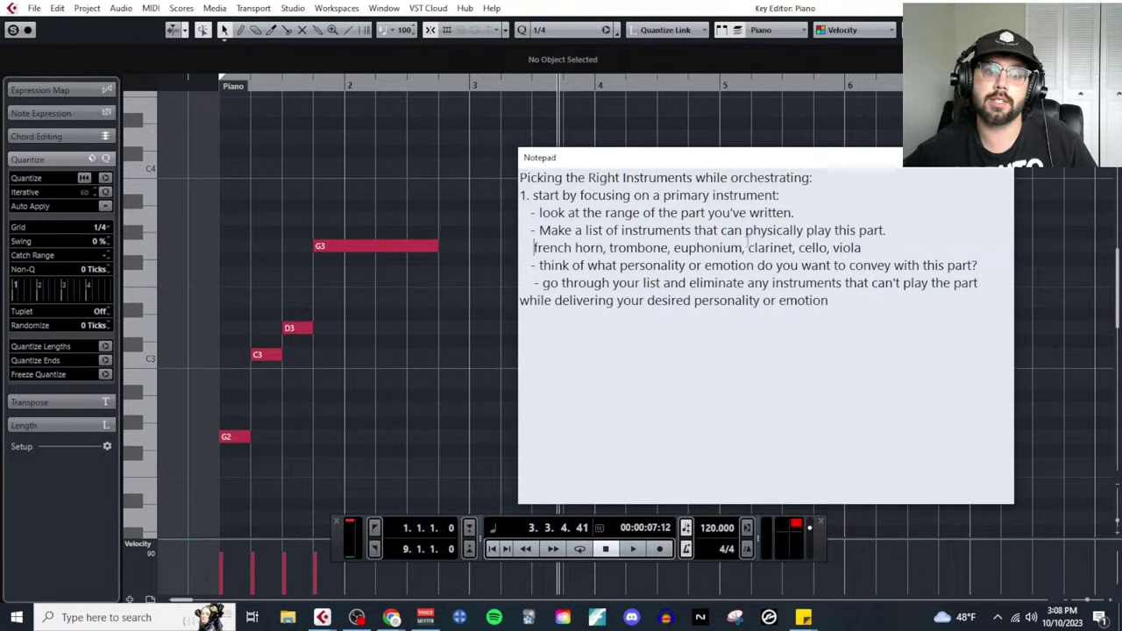
drag(751, 250, 673, 251)
key(BackSpace)
key(BackSpace)
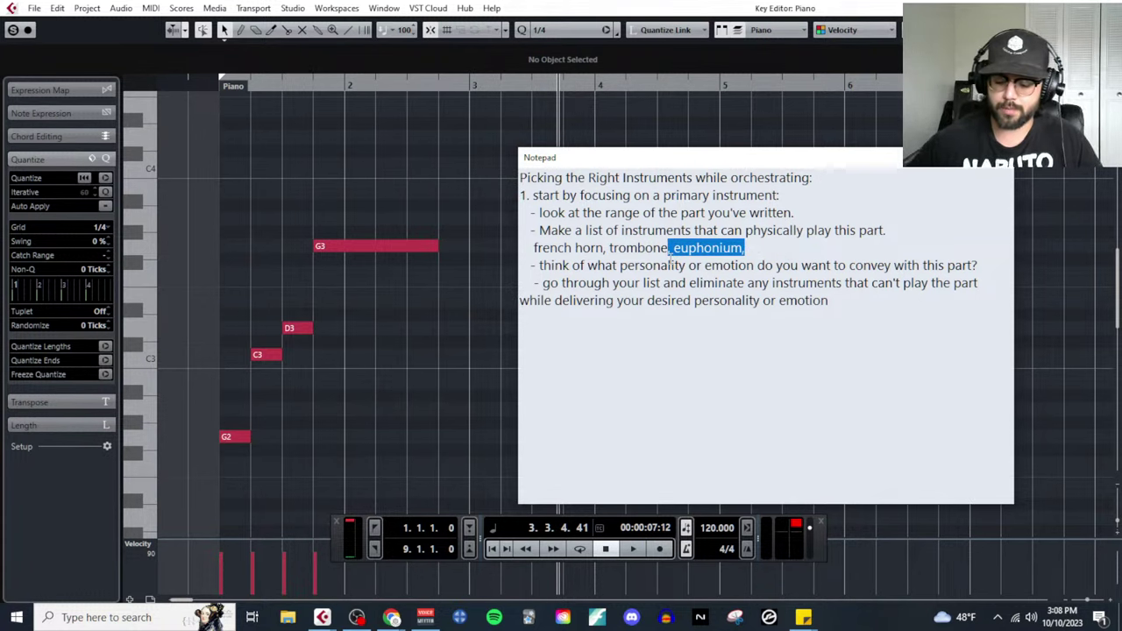
key(BackSpace)
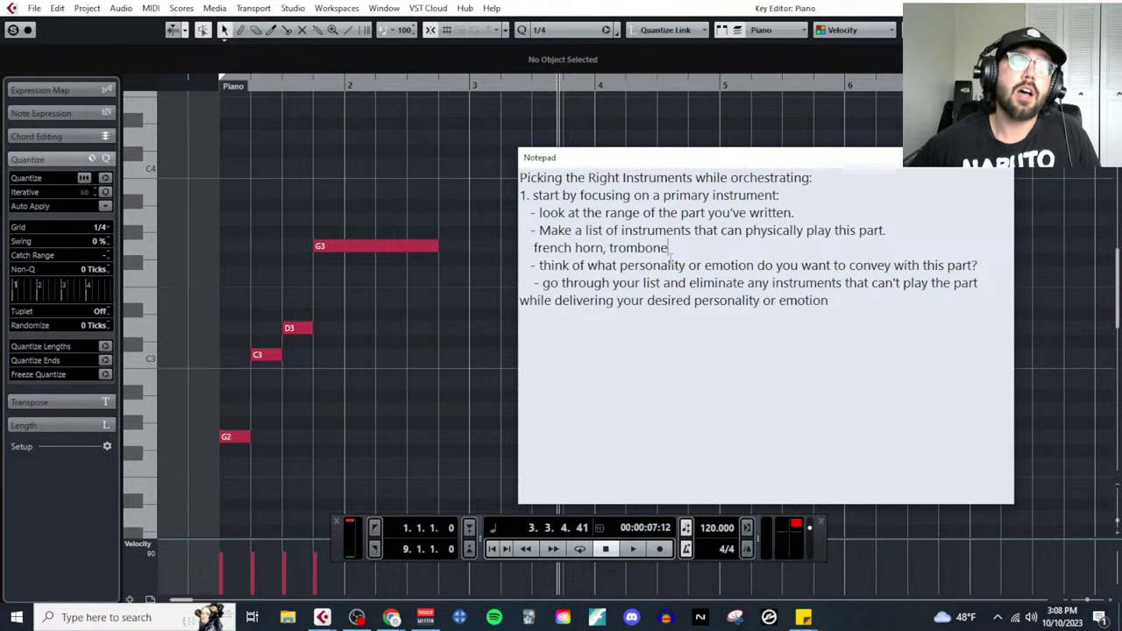
drag(677, 252, 535, 251)
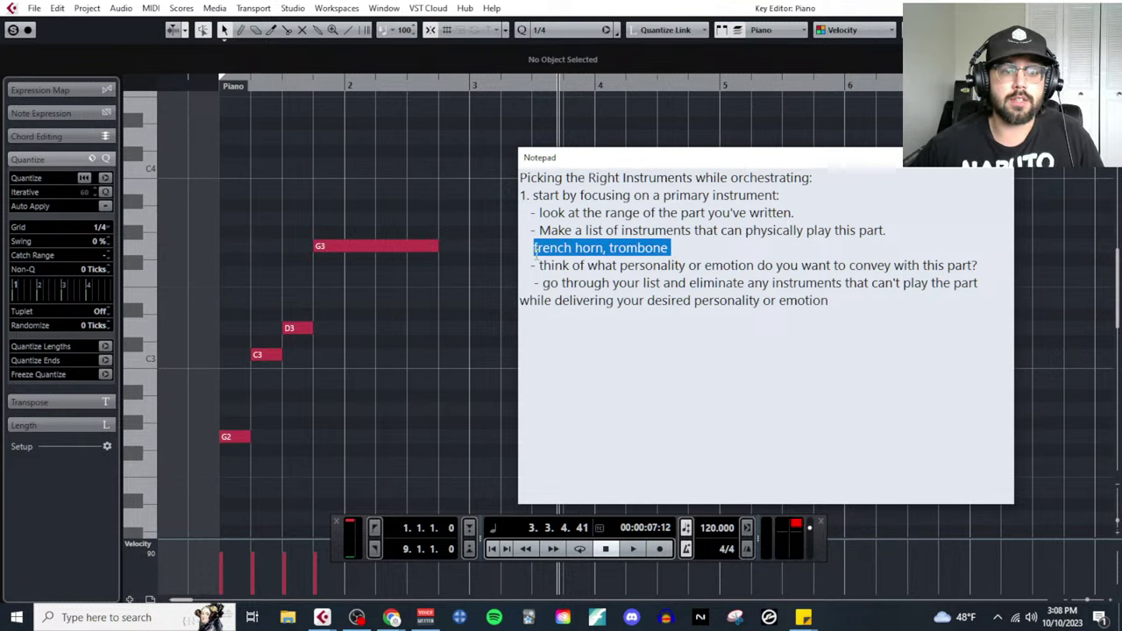
Add a final sub-point on a new line reading "- make a choice out of the remaining options."
click(868, 304)
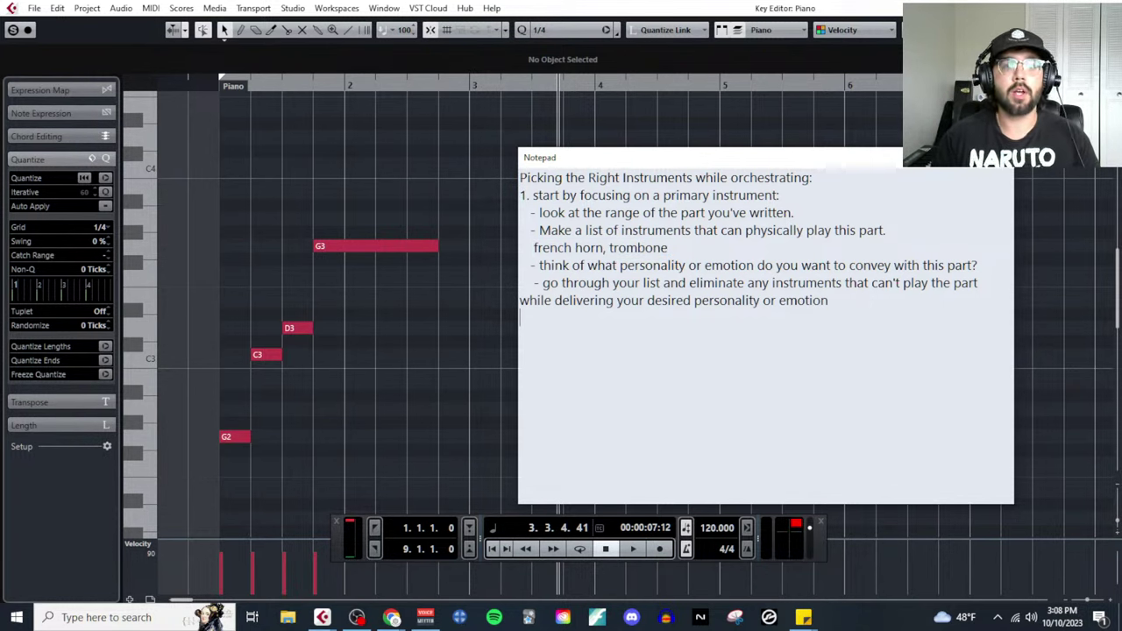
text(- )
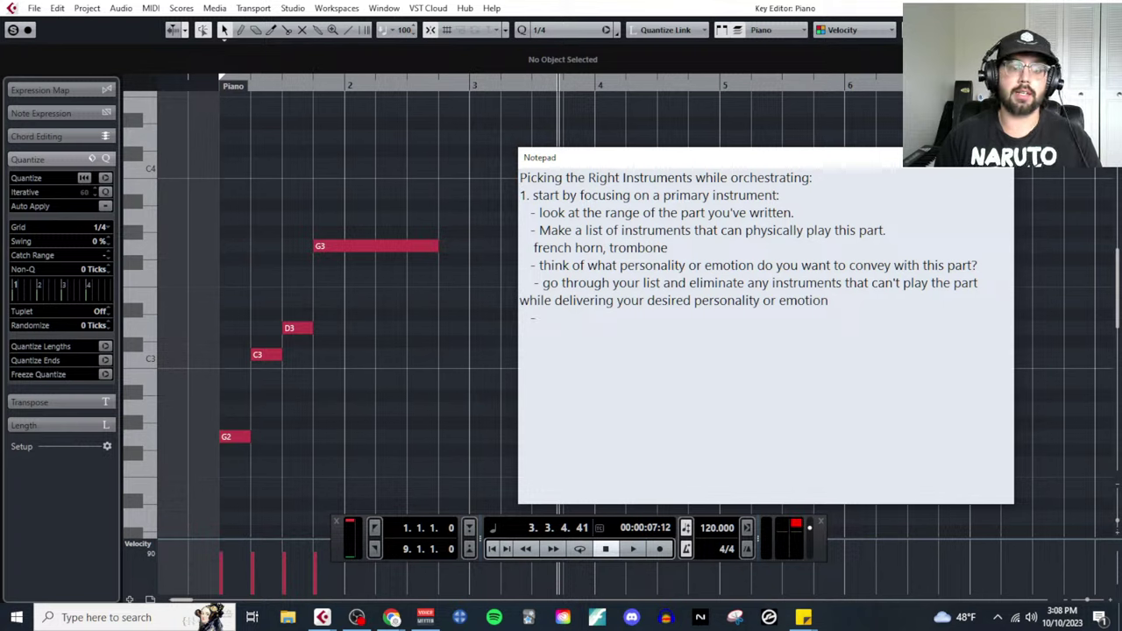
text(make a choice ou)
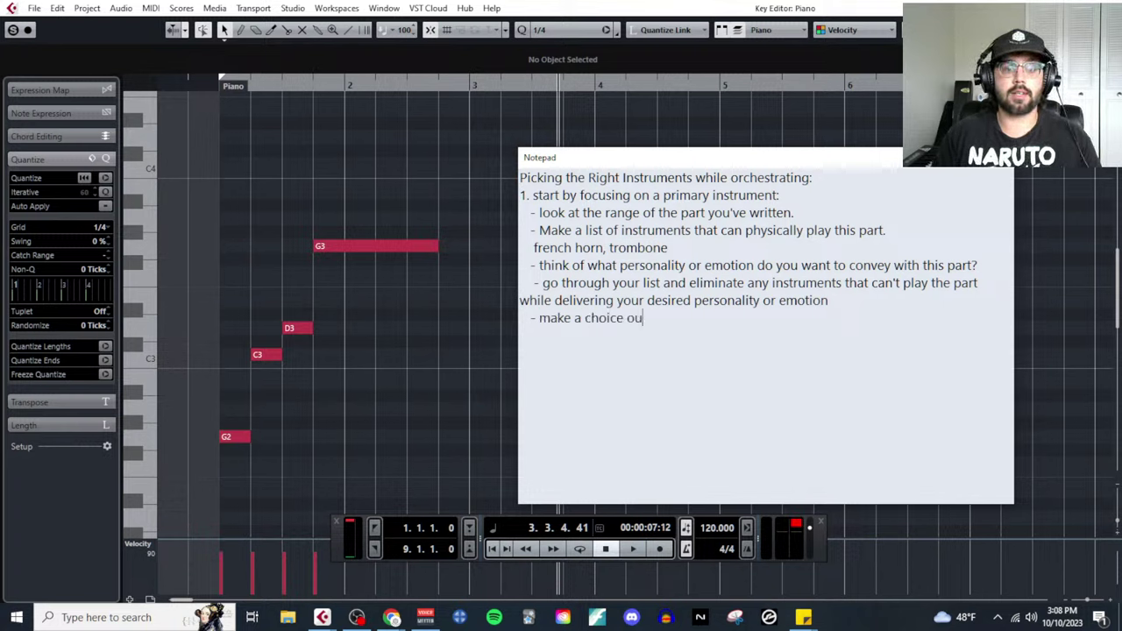
text(t of the remainin)
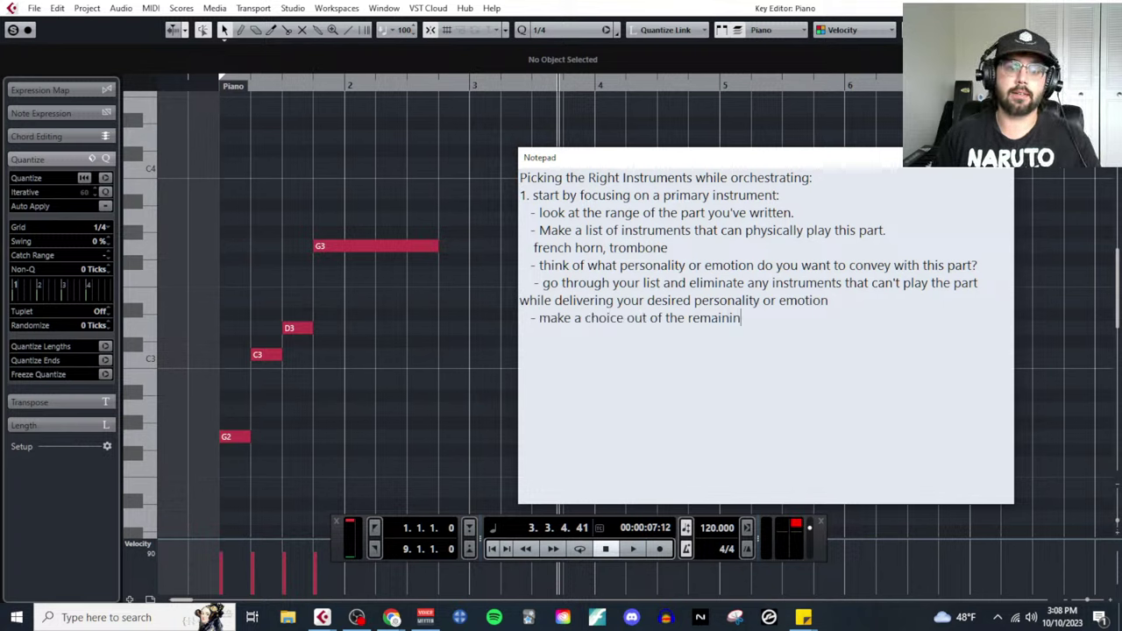
text(g options.)
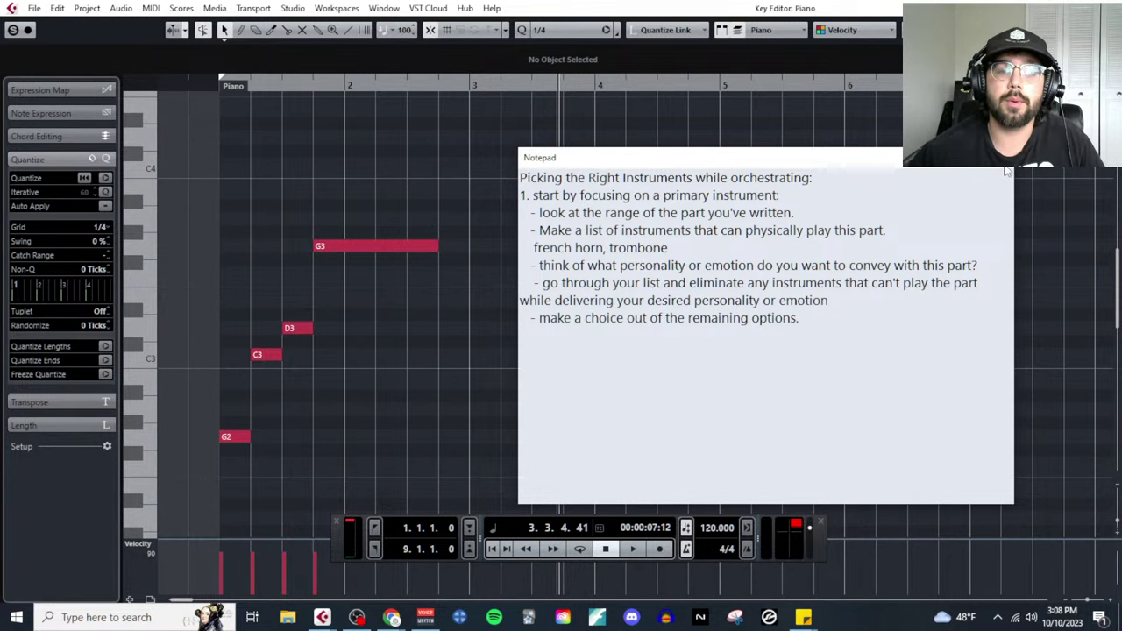
Return to the Cubase project window and add two Kontakt instrument tracks, dismissing the Kontakt window that opens
key(alt+Tab)
key(ctrl+w)
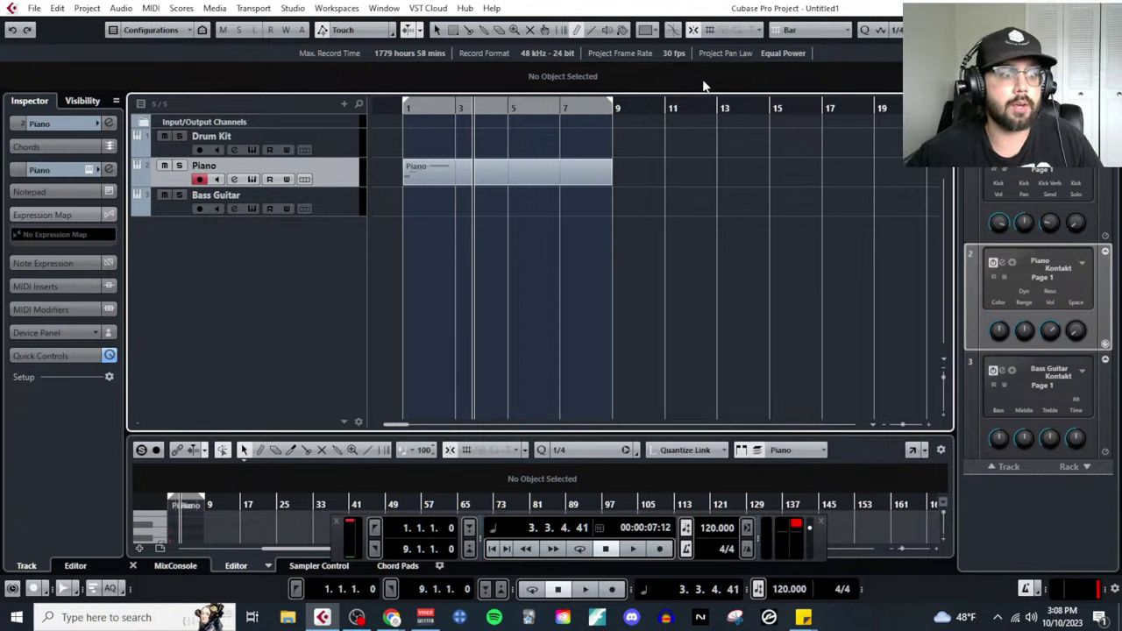
click(344, 105)
click(395, 136)
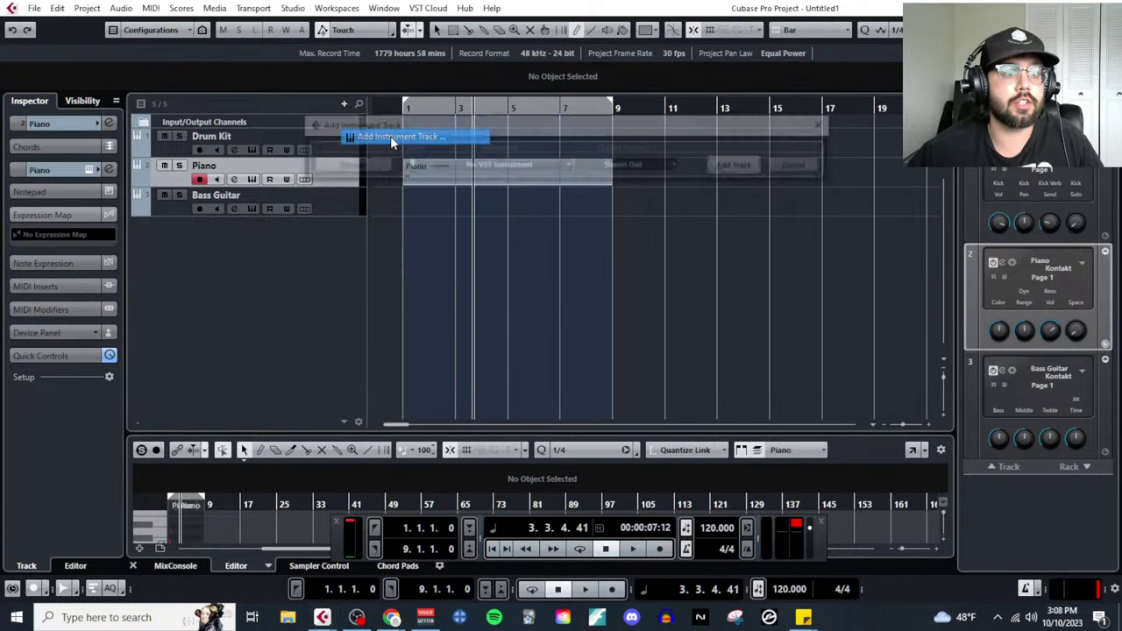
click(481, 166)
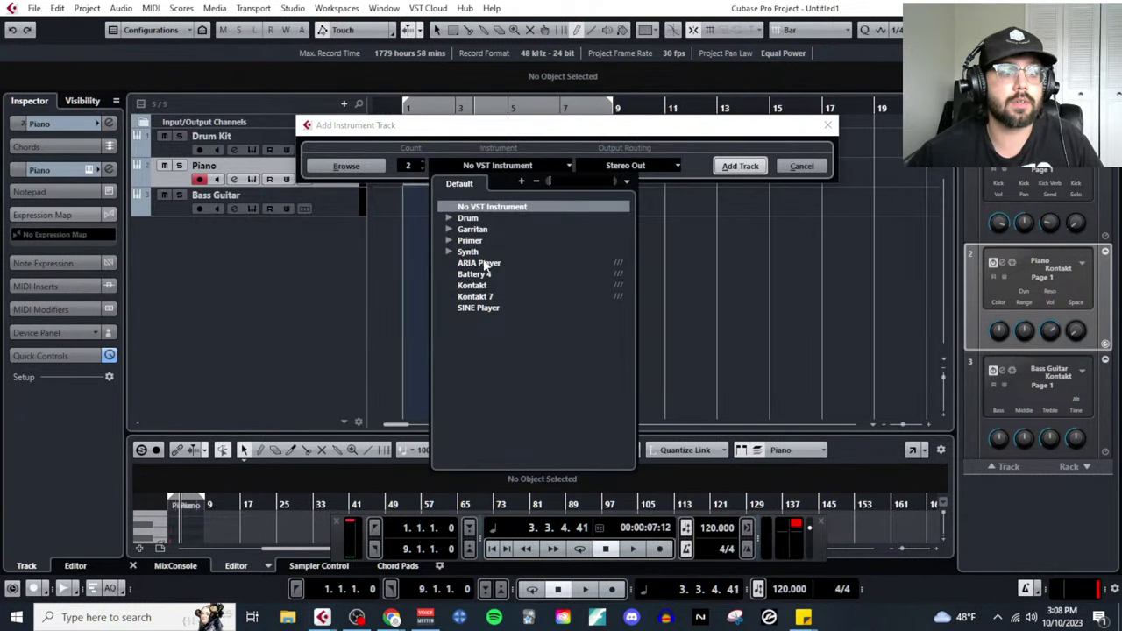
click(474, 285)
click(740, 166)
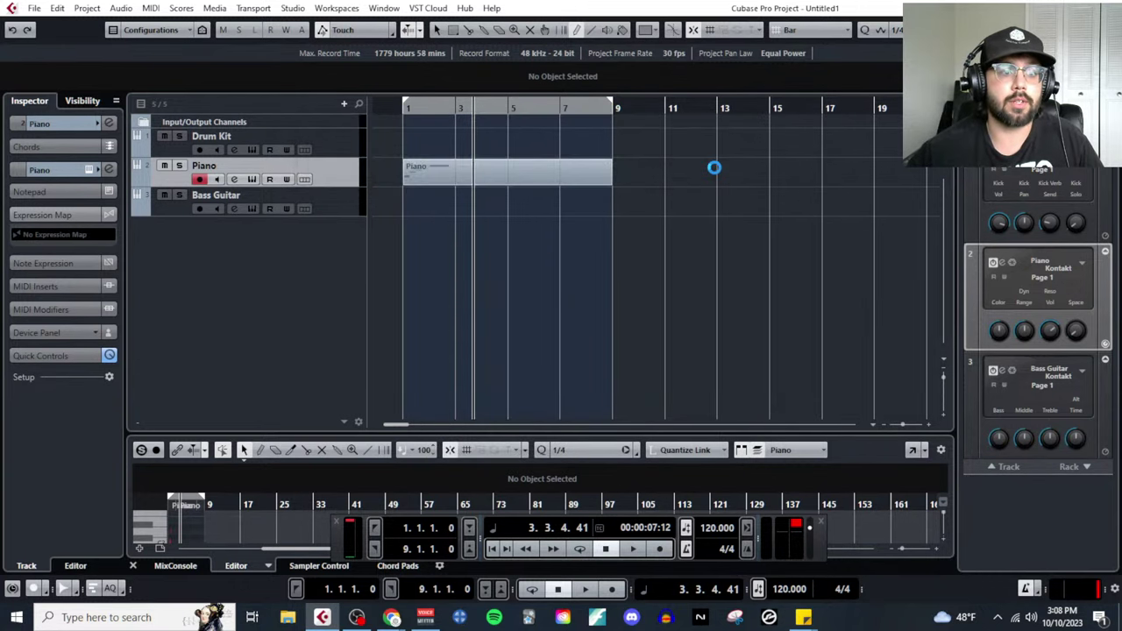
scroll(430, 362, down, 3)
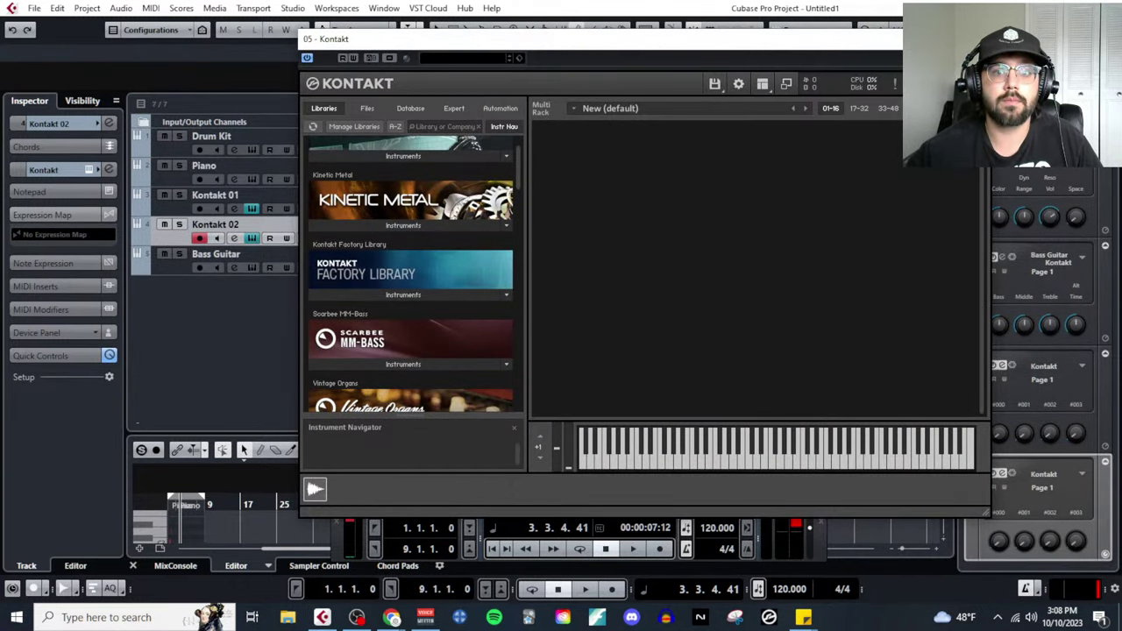
click(894, 38)
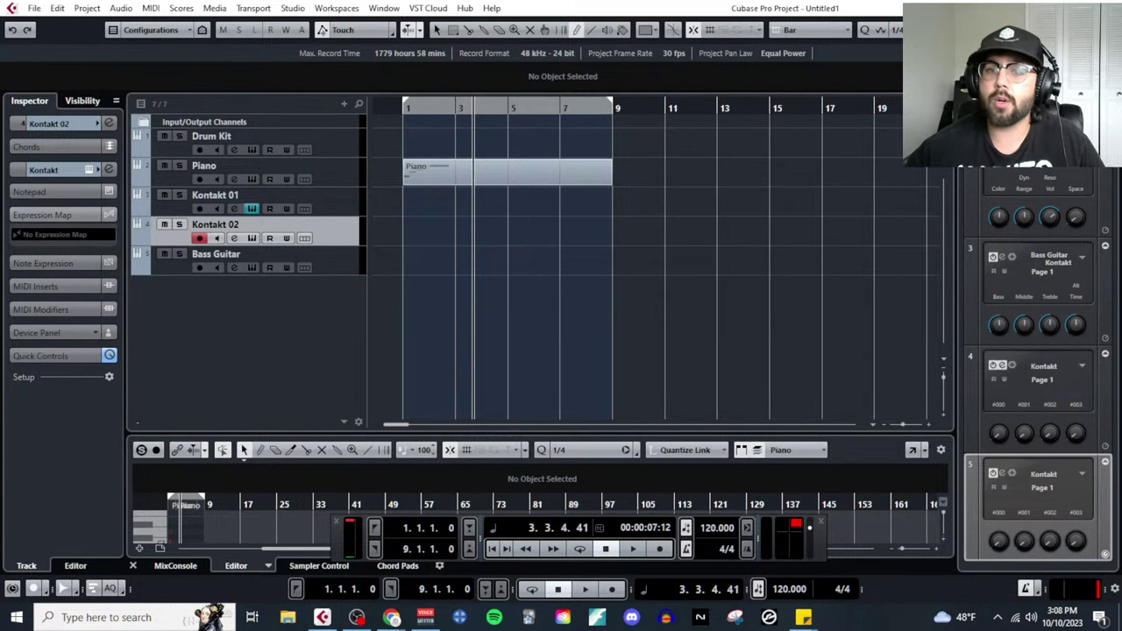
Open Kontakt for the Kontakt 01 track and browse Spitfire Studio Brass Professional to its Legato techniques folder
click(251, 208)
scroll(263, 424, down, 5)
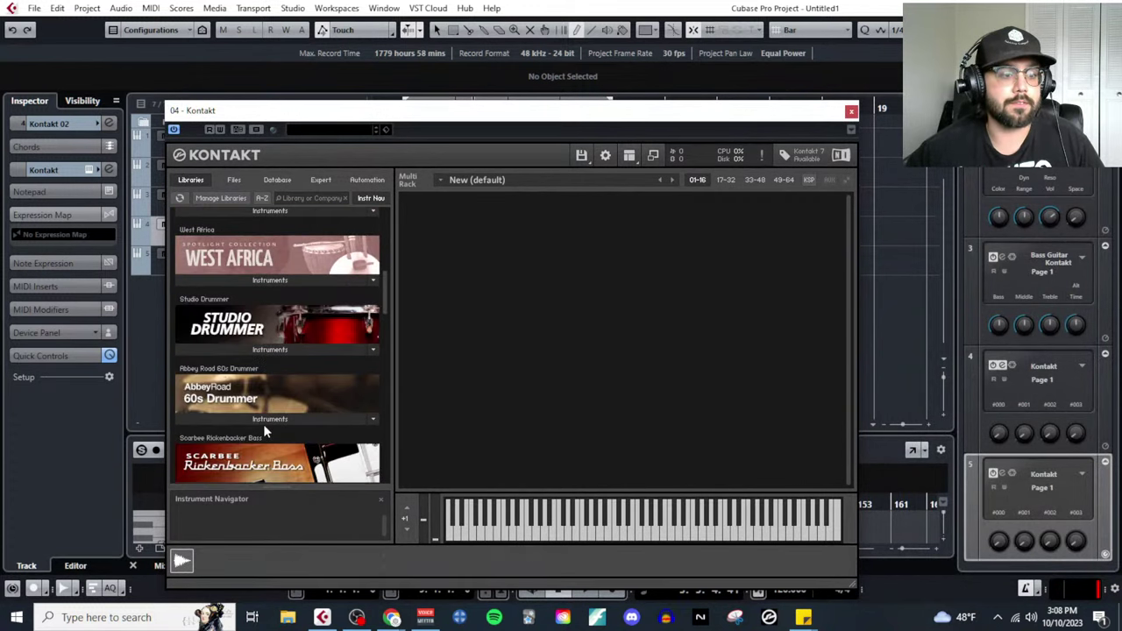
scroll(263, 423, down, 6)
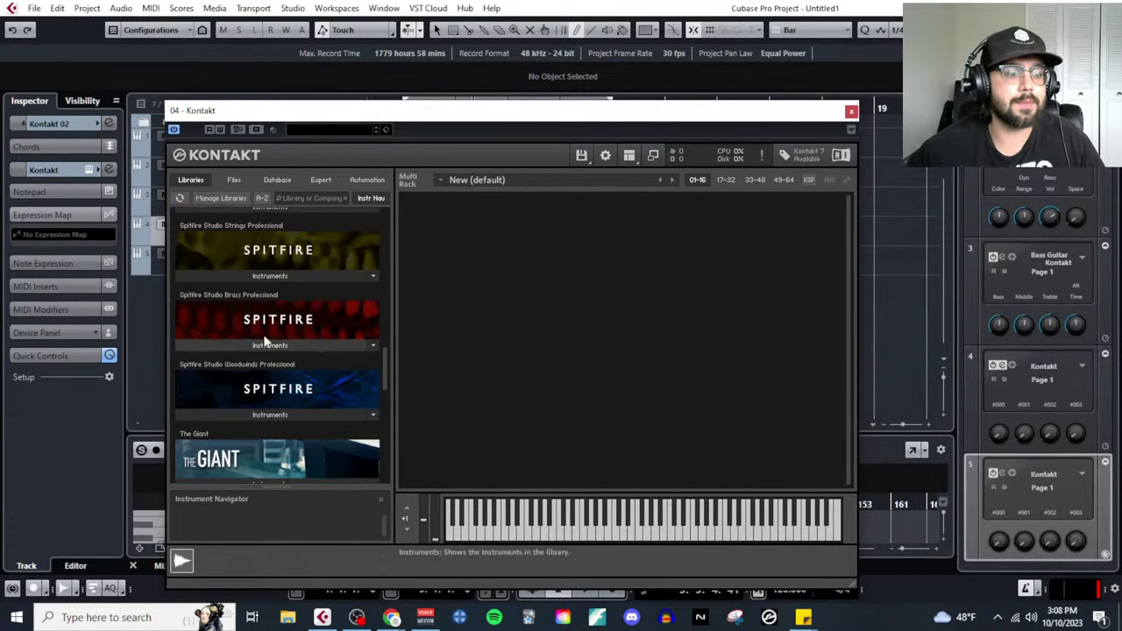
click(266, 343)
scroll(265, 341, down, 1)
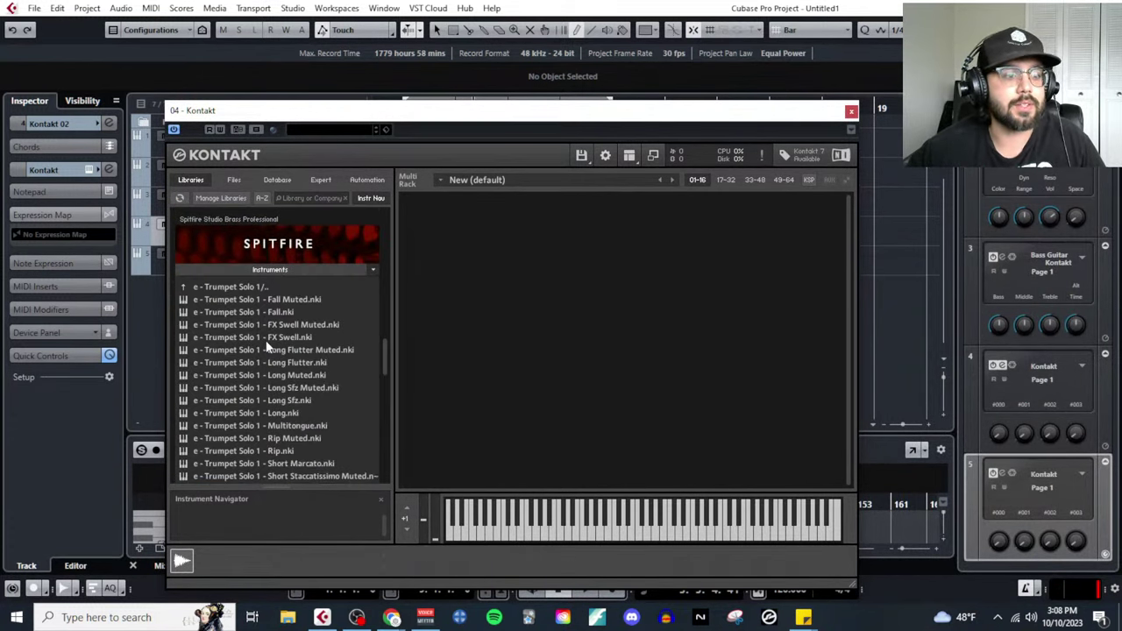
click(181, 287)
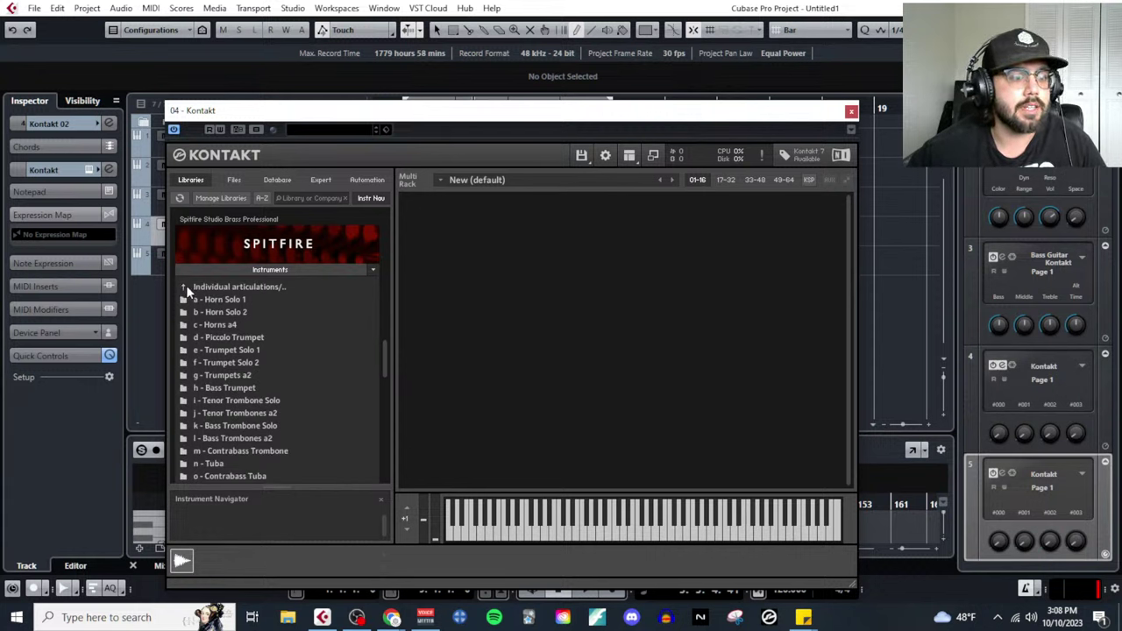
click(185, 286)
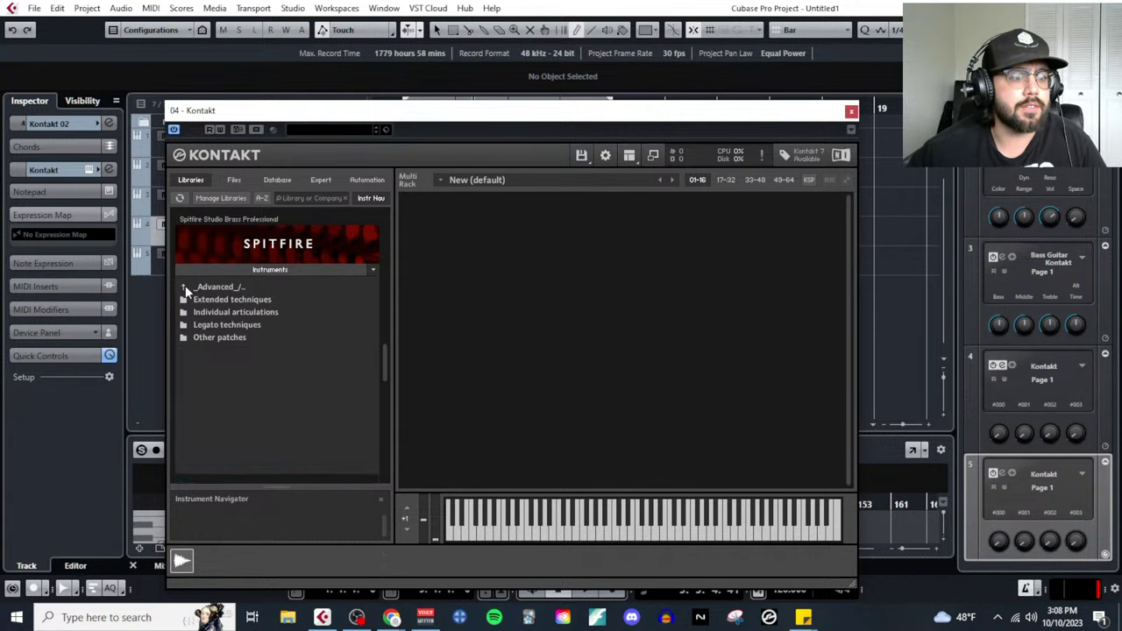
click(208, 326)
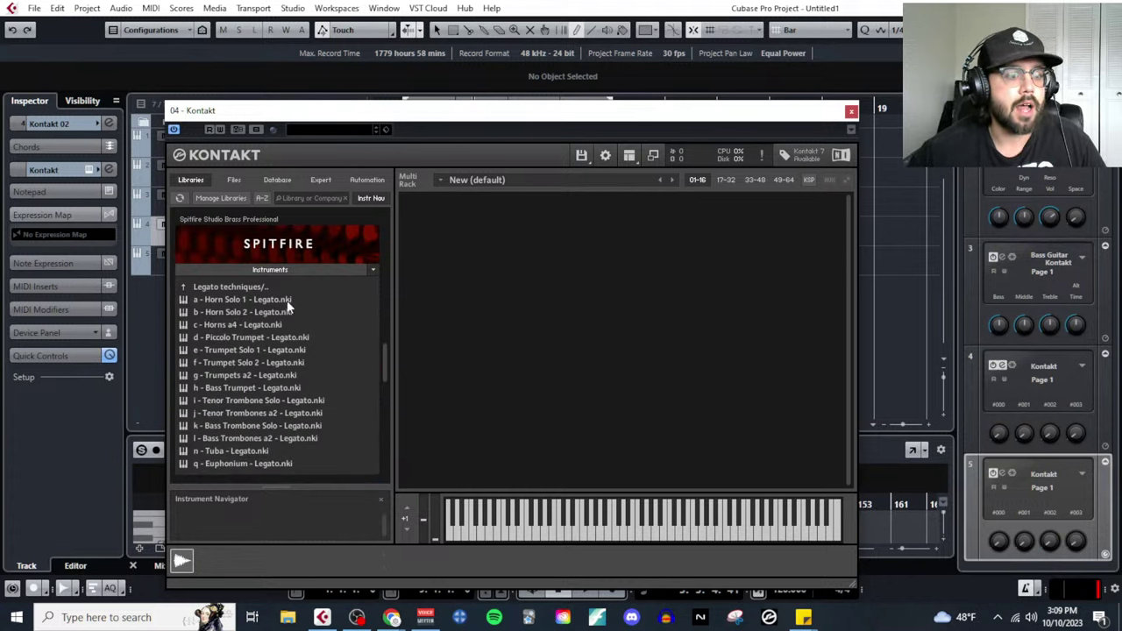
Load the Horn Solo 1 - Legato patch into Kontakt and remove it without saving changes
click(286, 300)
double_click(263, 300)
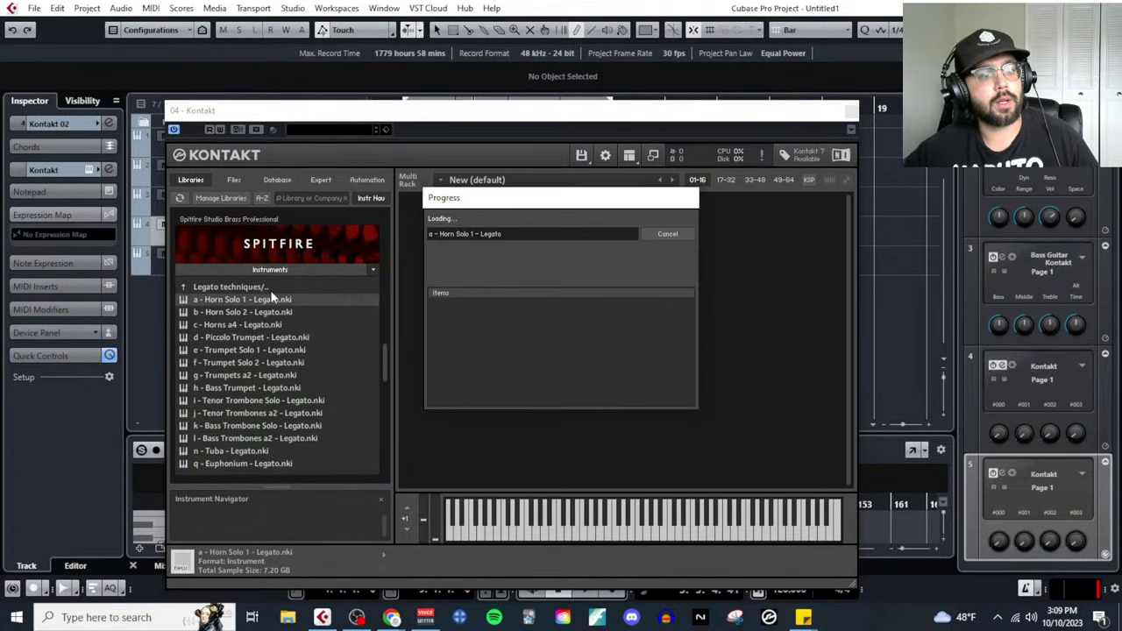
click(836, 203)
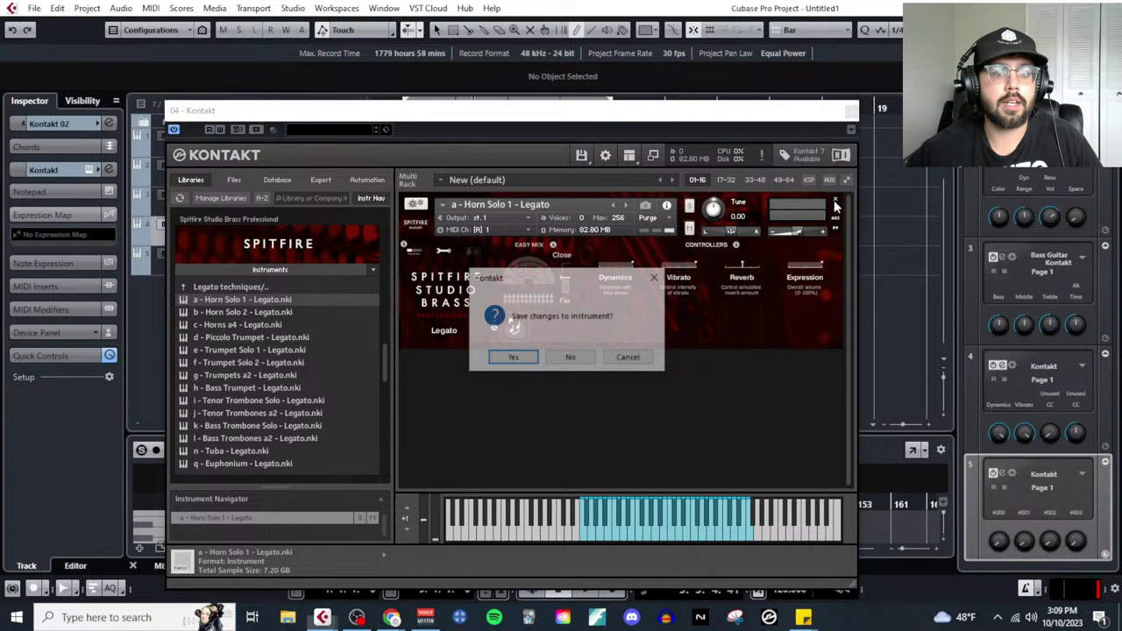
click(574, 359)
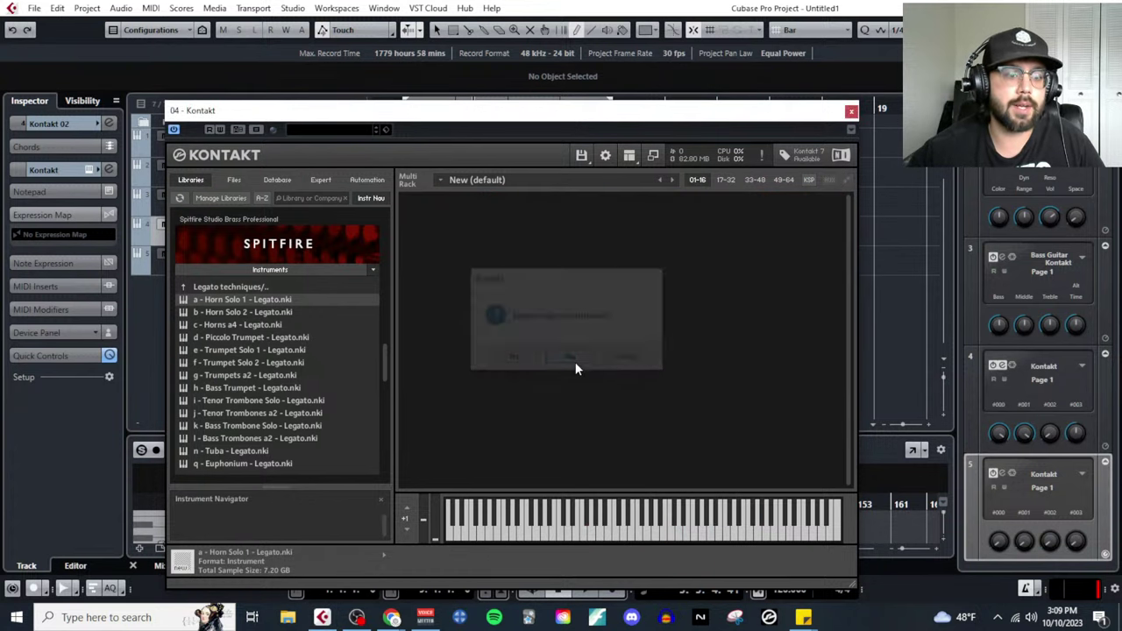
Load the Horns a4 - Legato patch for the Kontakt 01 track and dismiss the Kontakt window
double_click(267, 326)
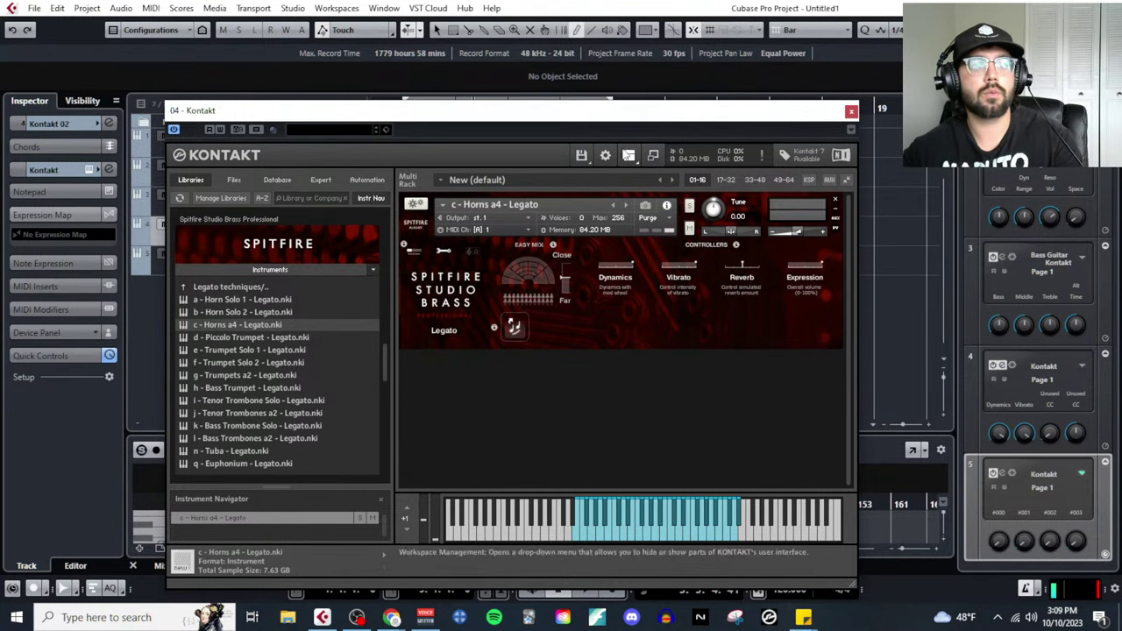
drag(619, 112, 786, 104)
click(189, 203)
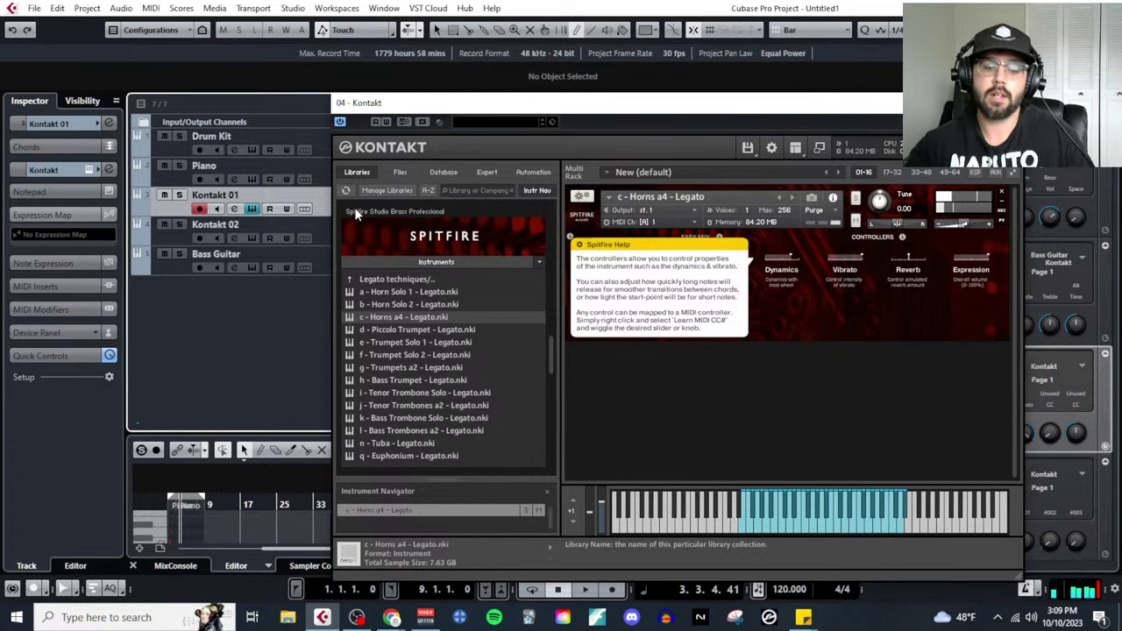
click(325, 213)
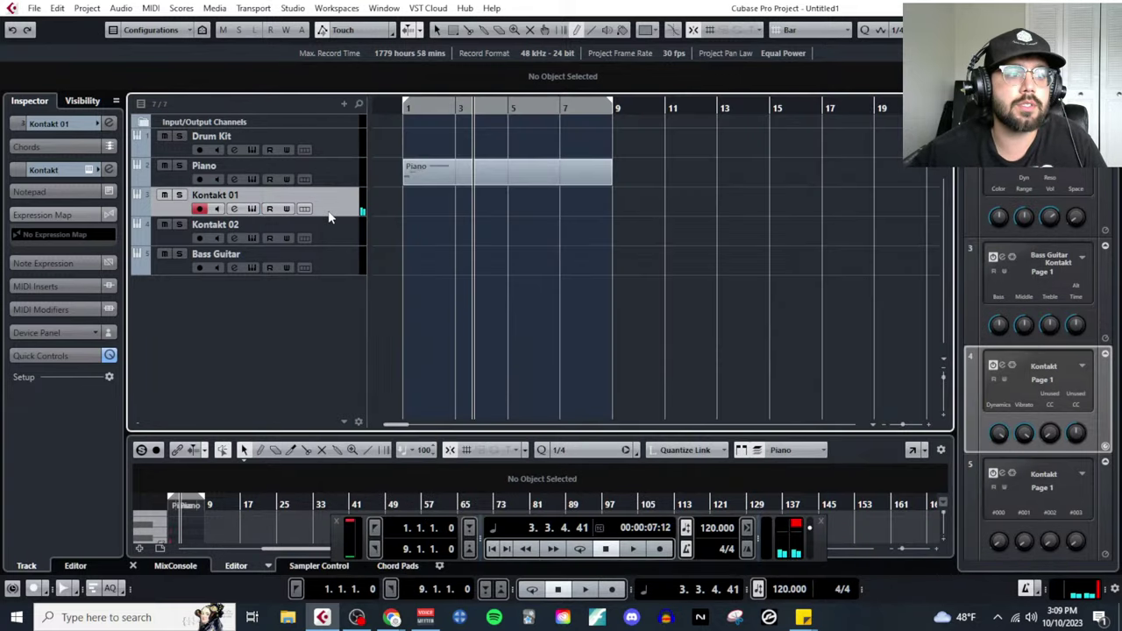
Rename the Kontakt 01 track to "horns" and the Kontakt 02 track to "trombones"
double_click(263, 194)
text(horns)
key(Return)
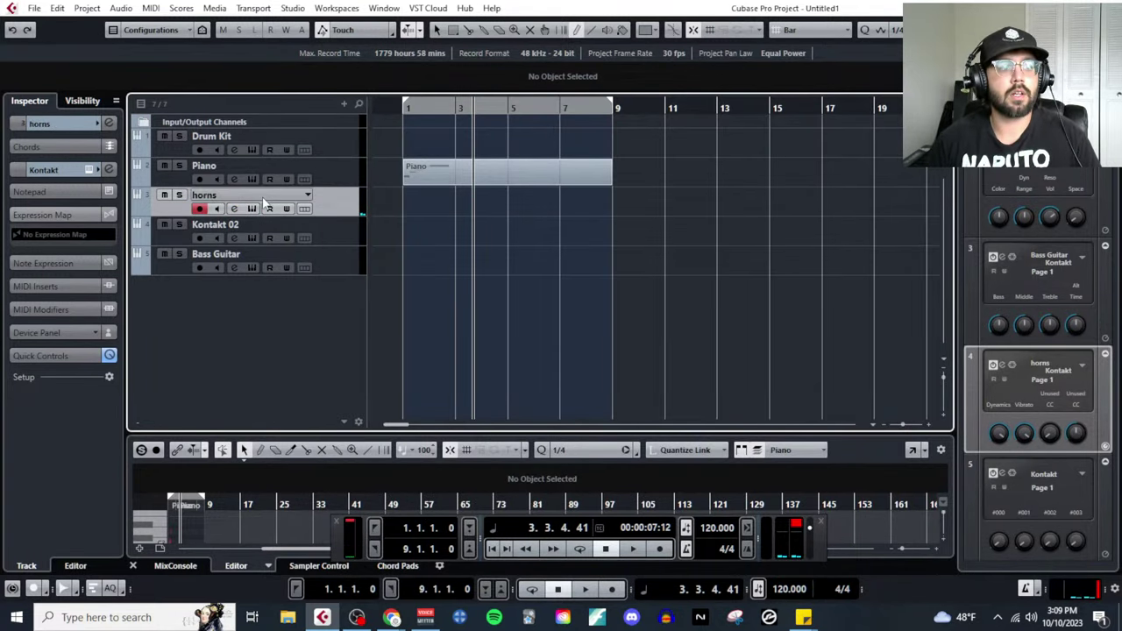
double_click(219, 225)
text(trombones)
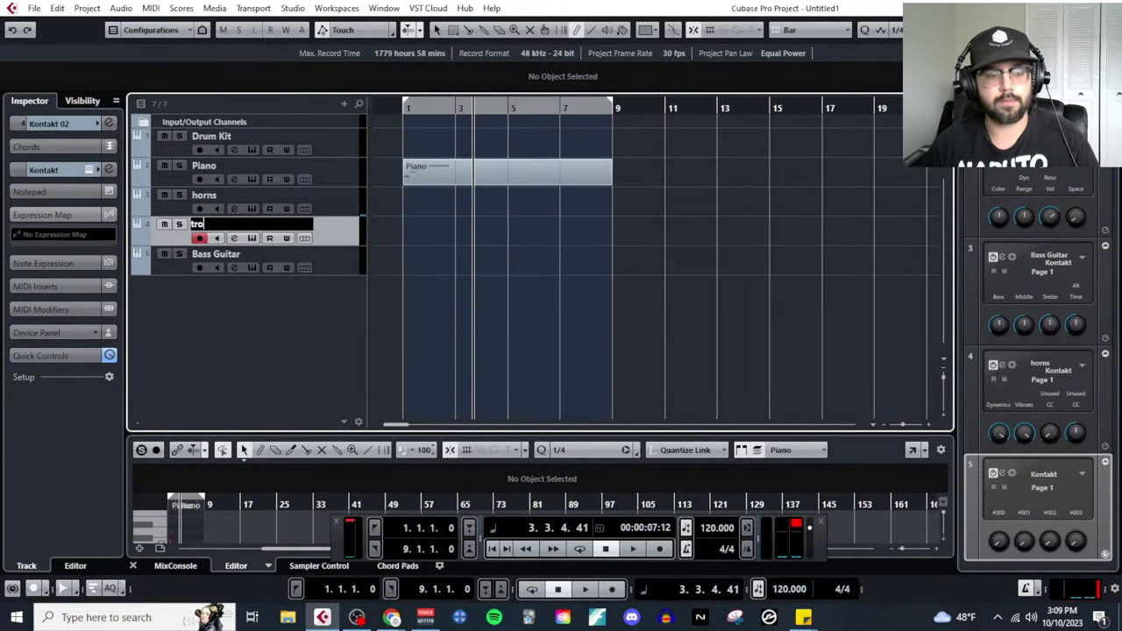
key(Return)
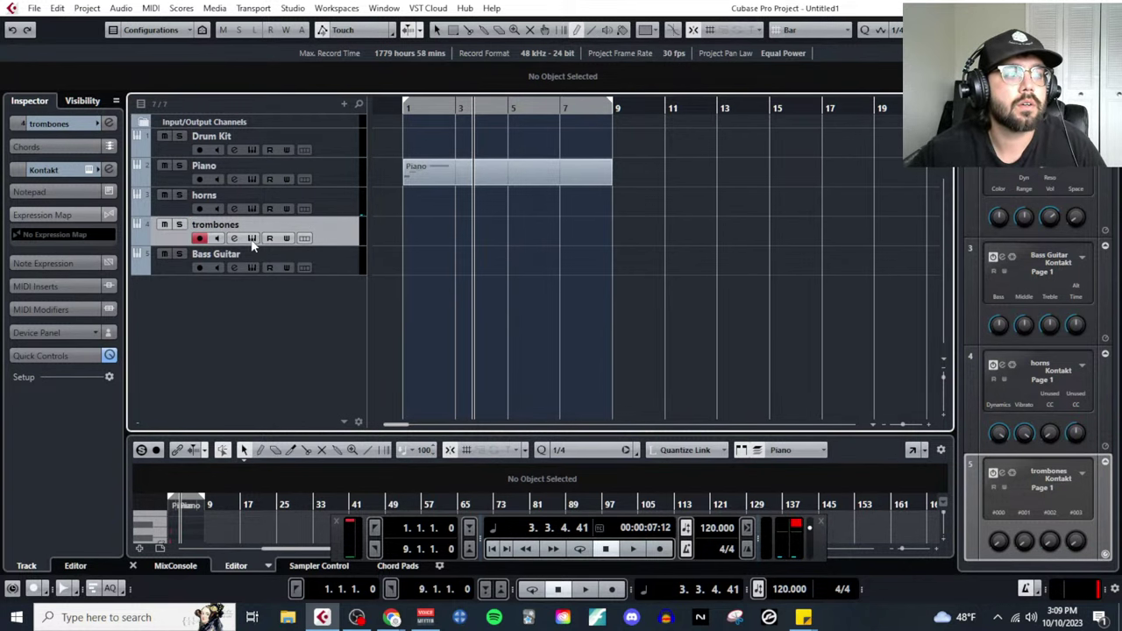
Load the Spitfire Studio Brass Tenor Trombones a2 - Legato patch into the trombones track's Kontakt and dismiss its window
click(251, 240)
scroll(459, 353, down, 10)
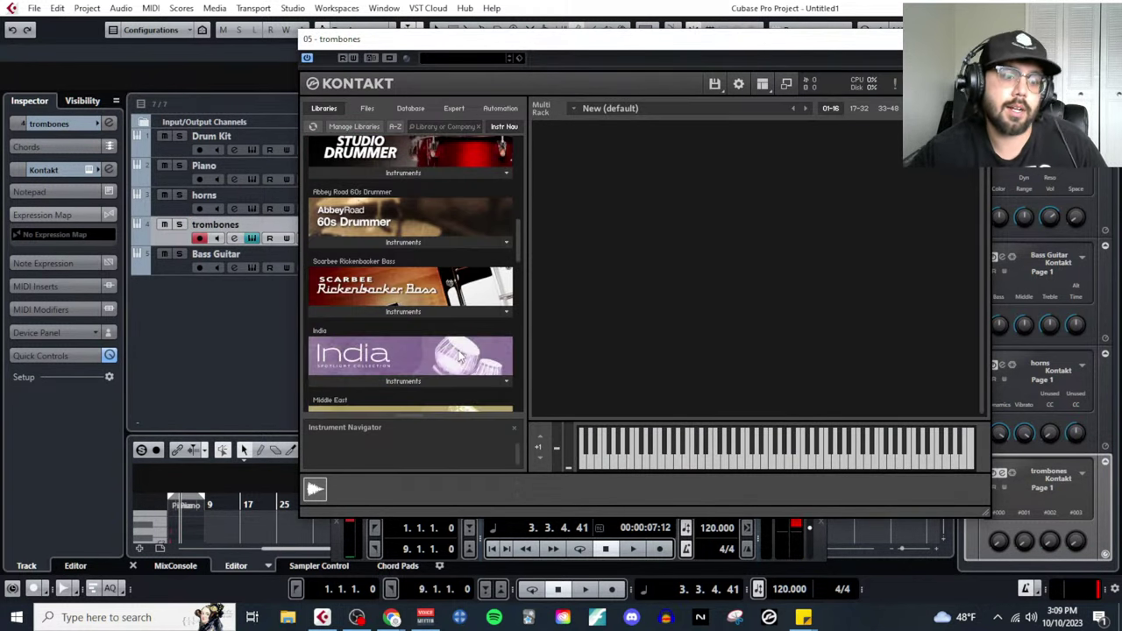
scroll(458, 349, down, 5)
click(457, 353)
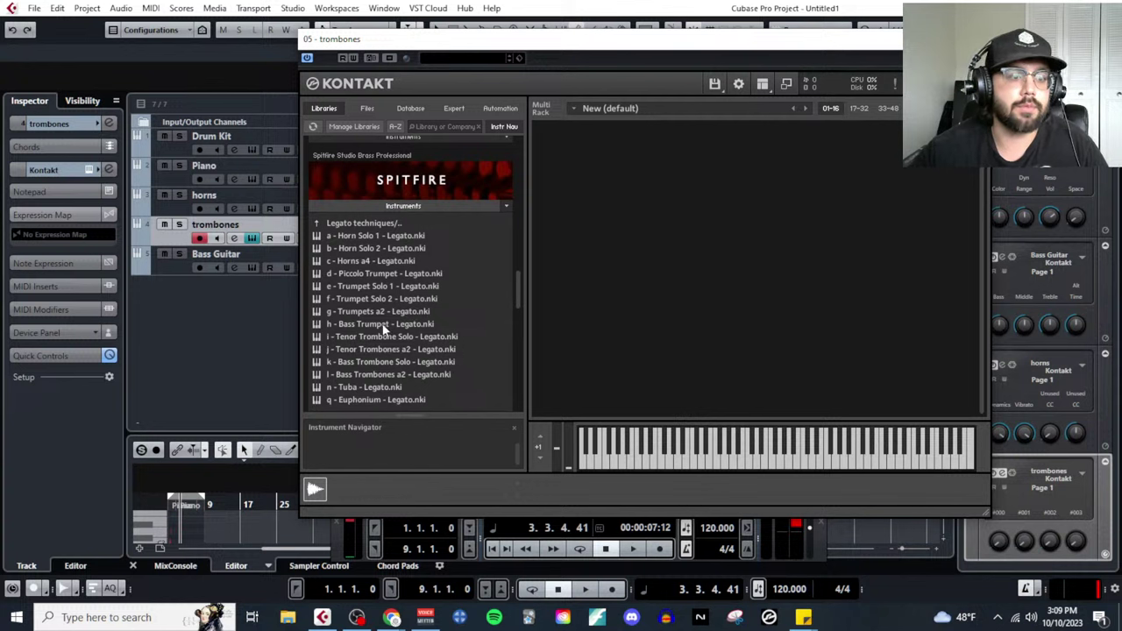
click(434, 351)
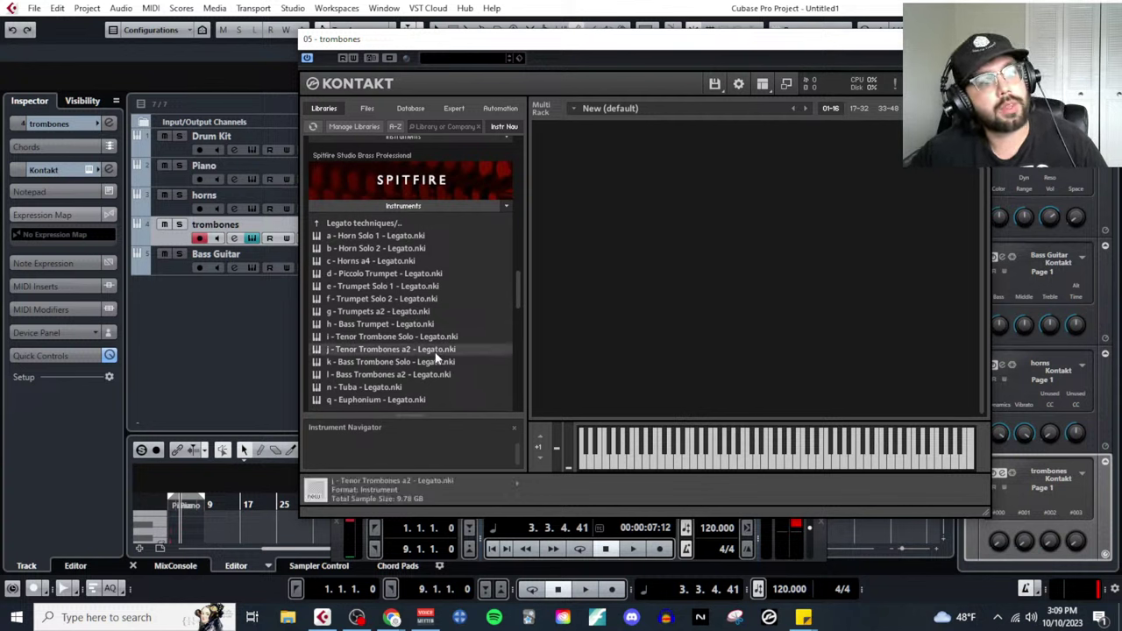
double_click(435, 351)
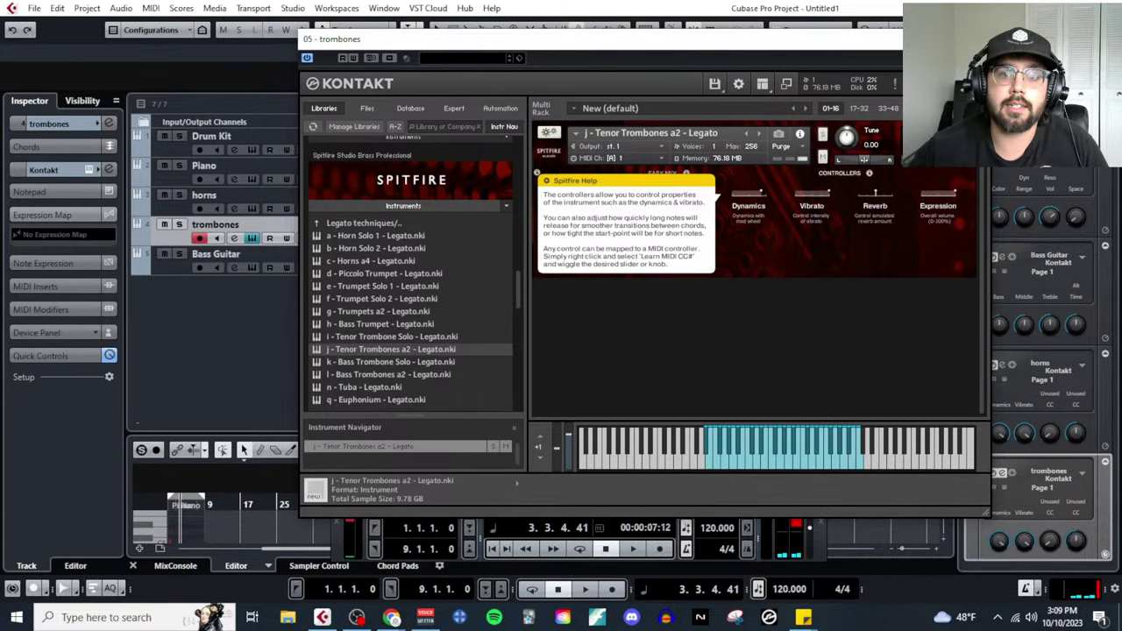
key(ctrl+w)
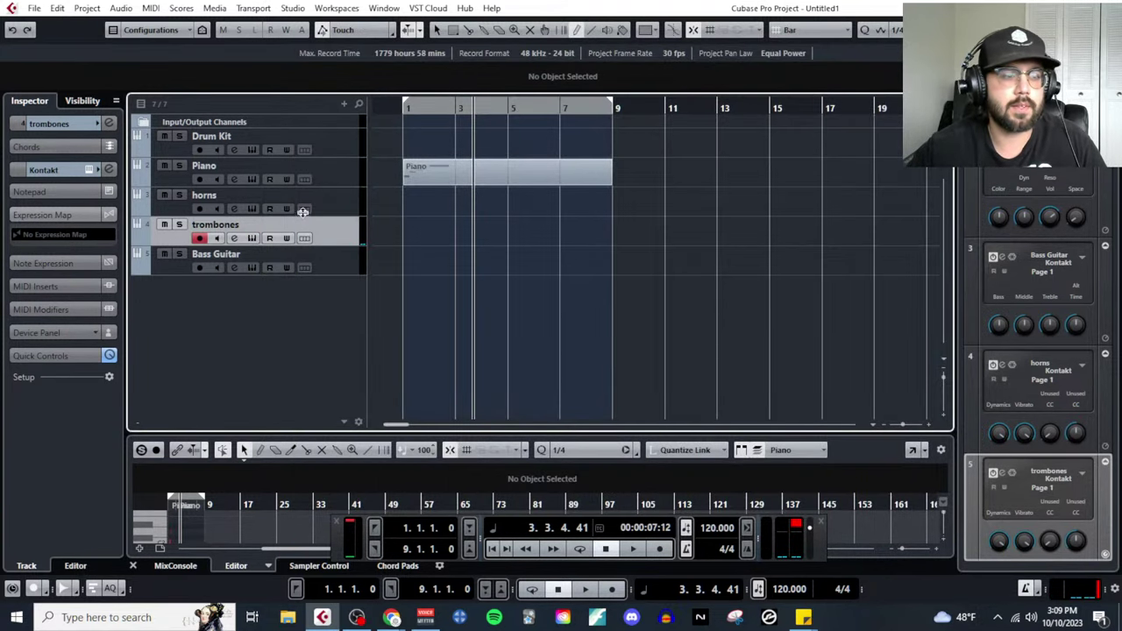
Make the horns track active and open the Piano part in the Key Editor
click(338, 195)
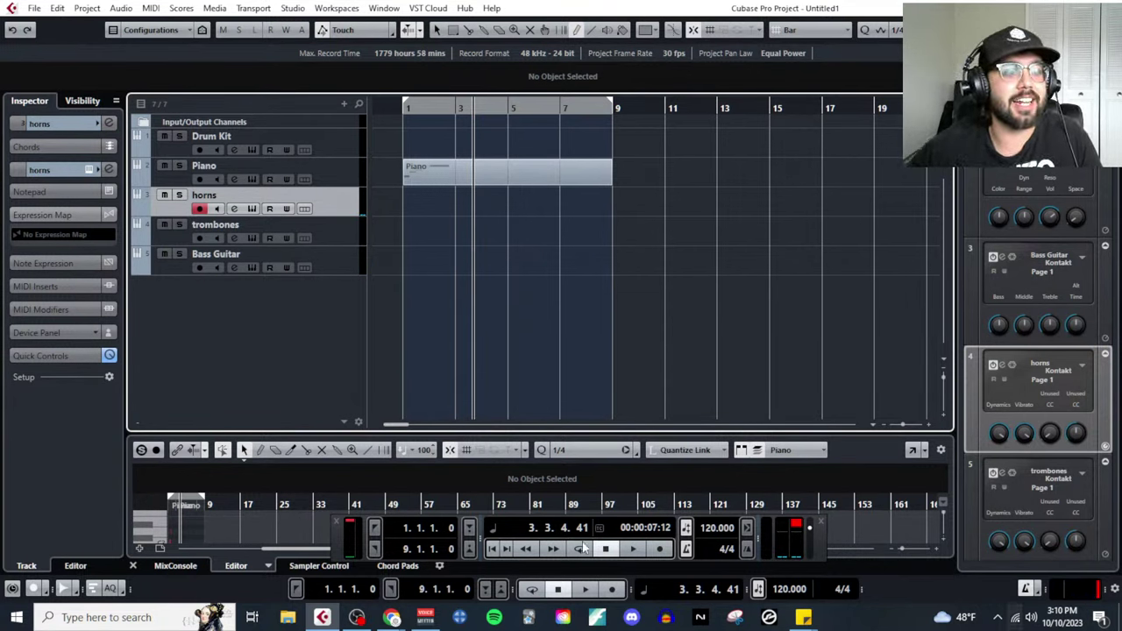
click(427, 176)
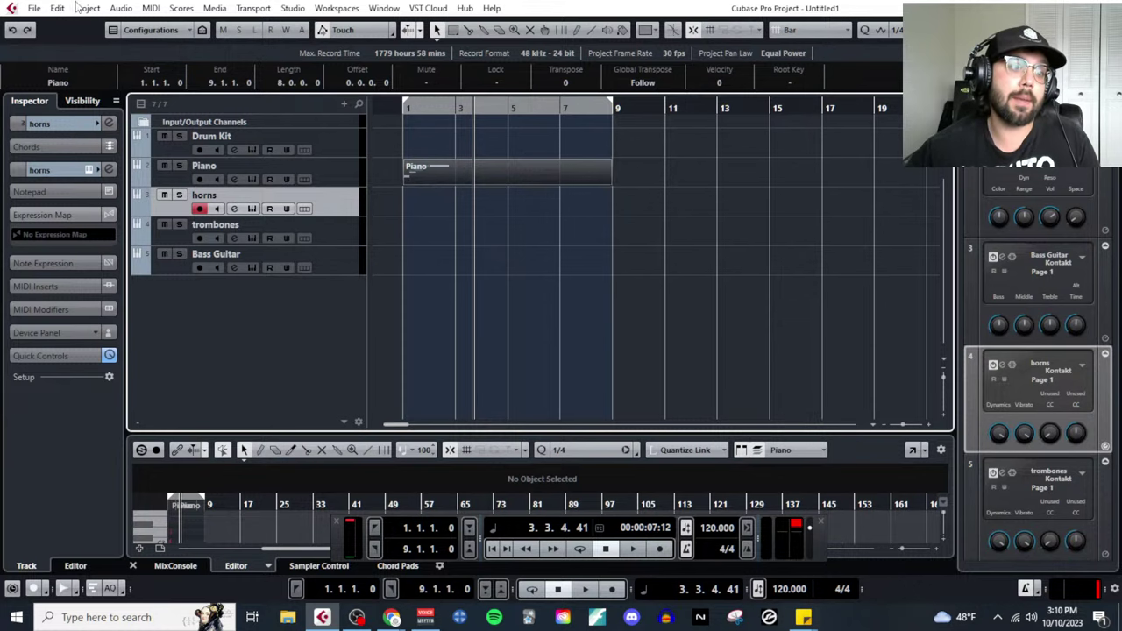
click(151, 8)
click(179, 30)
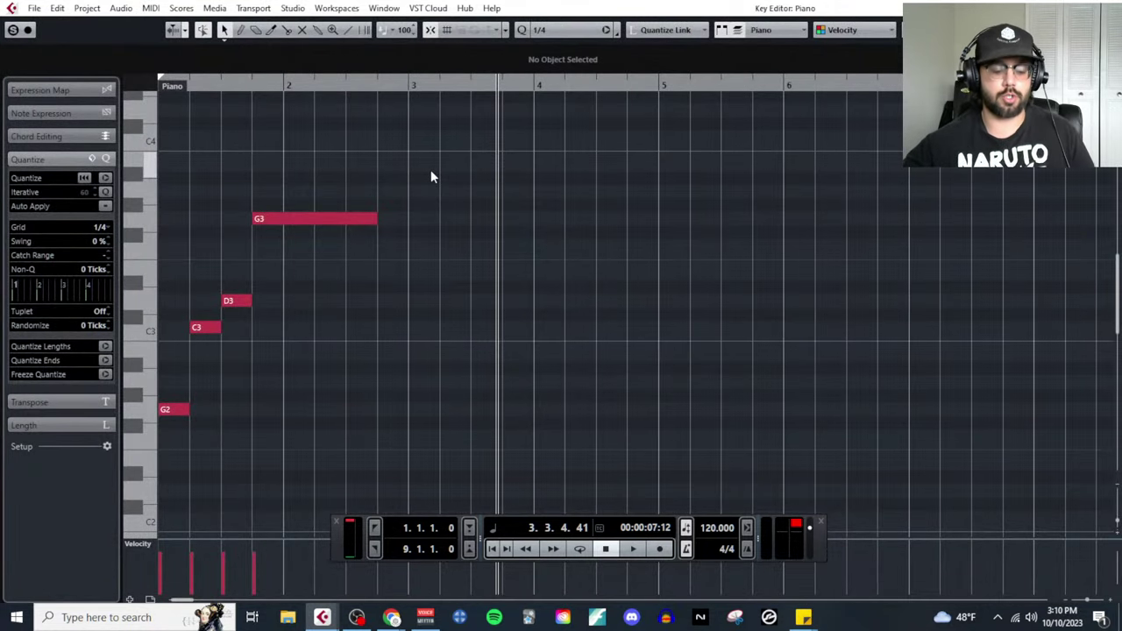
scroll(405, 326, left, 2)
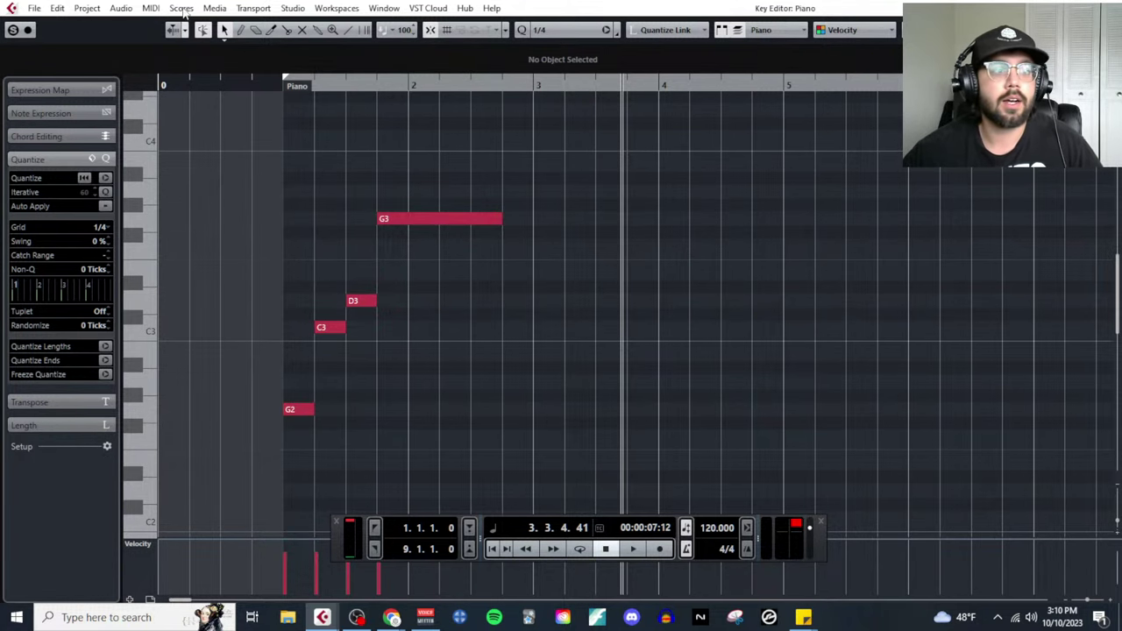
Open the project Notepad, widen its window and enlarge the text for easier reading
click(87, 8)
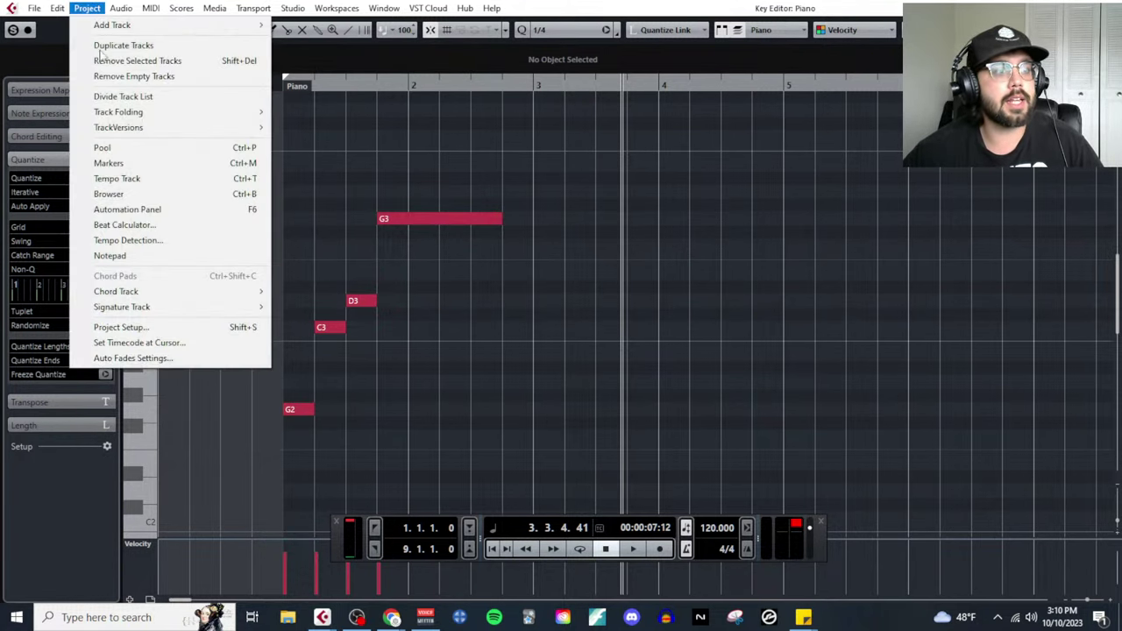
click(138, 262)
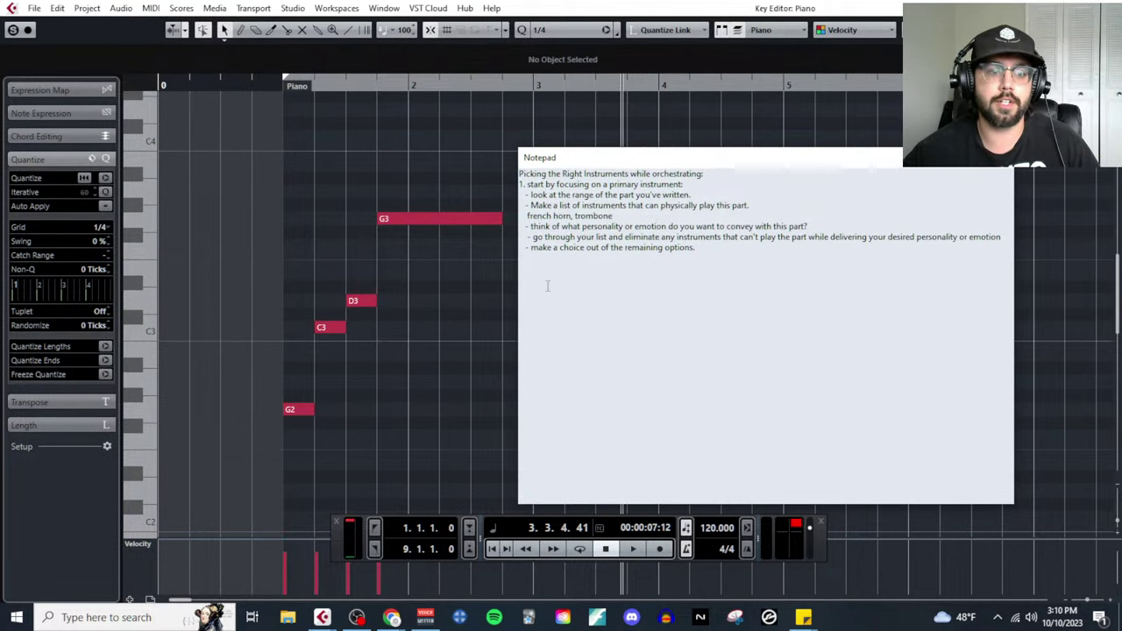
drag(518, 305, 229, 280)
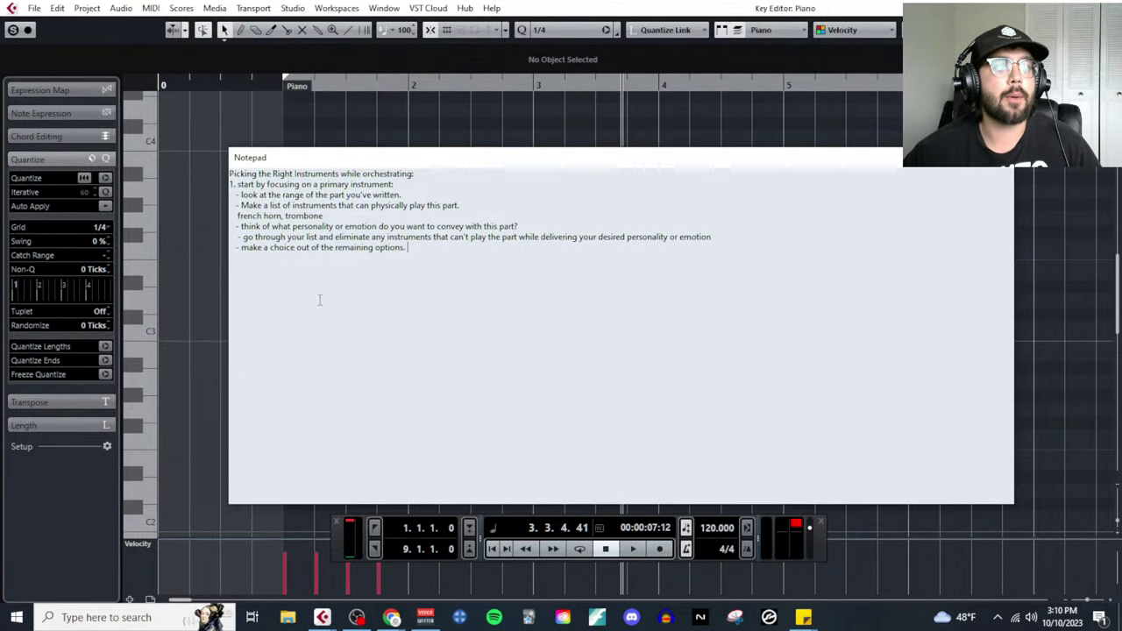
scroll(319, 300, up, 5)
scroll(374, 336, down, 1)
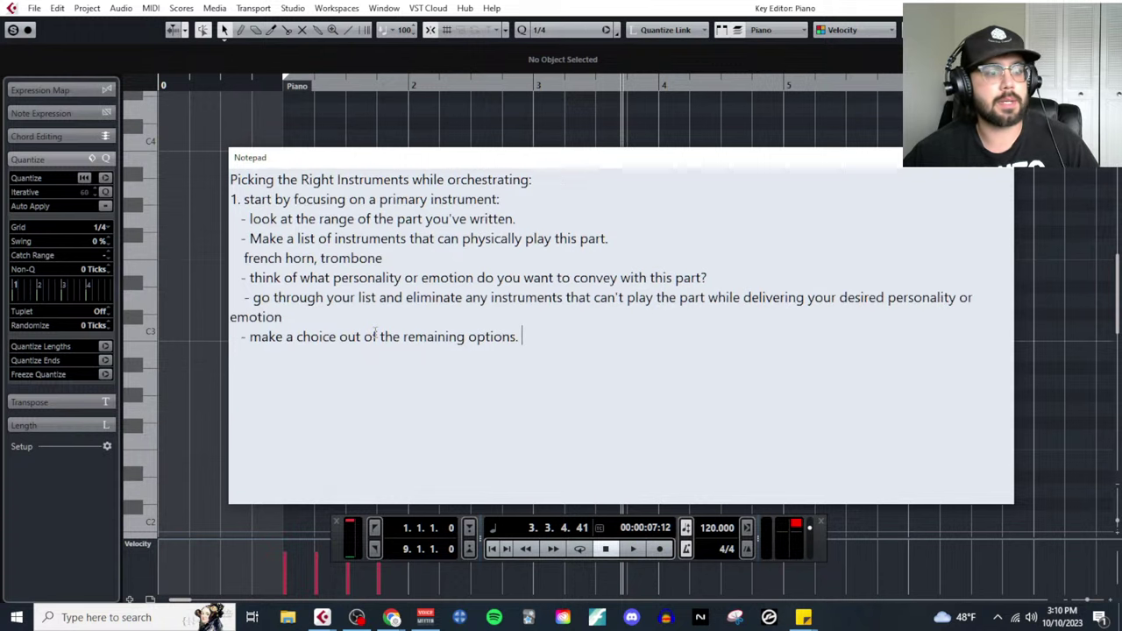
scroll(374, 336, down, 1)
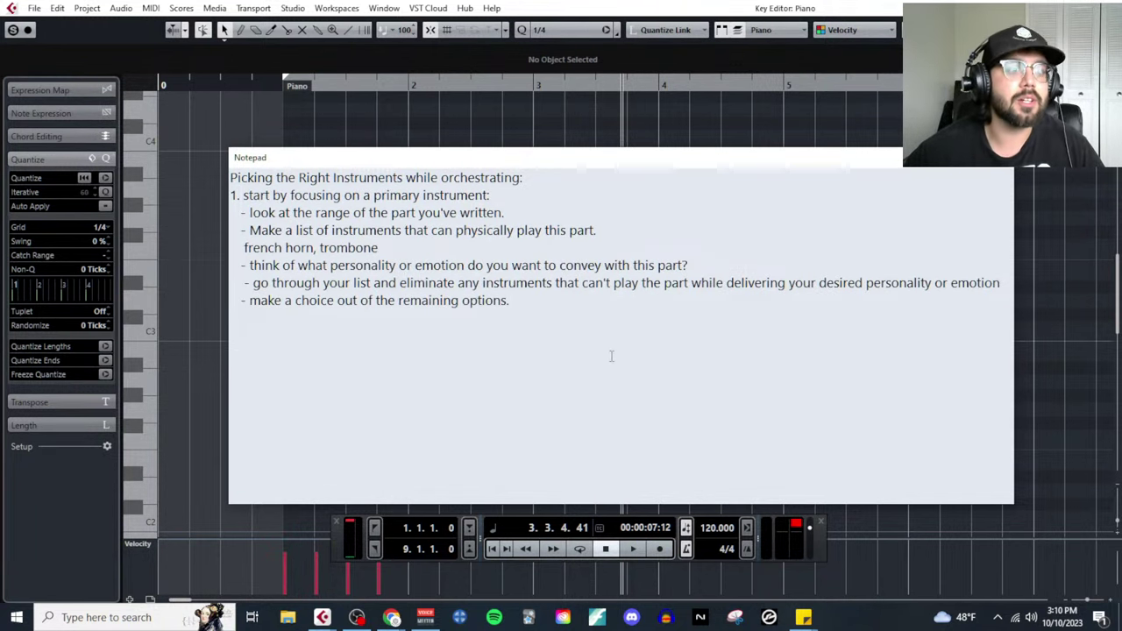
Append "(F. Horns)" to the sub-point about making a choice out of the remaining options
click(244, 195)
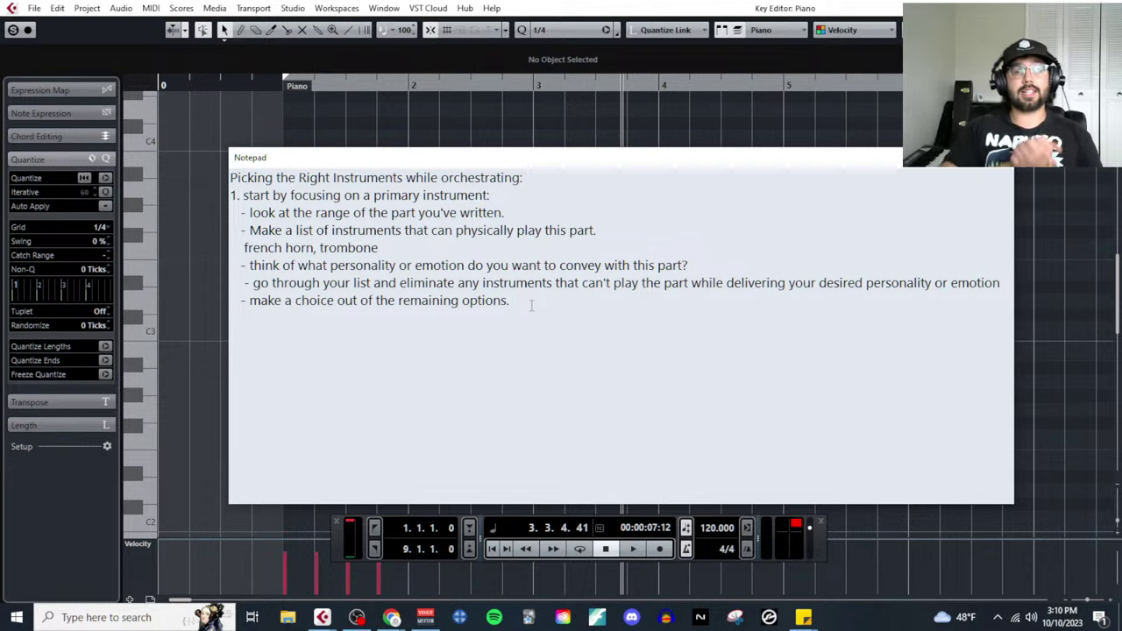
text(()
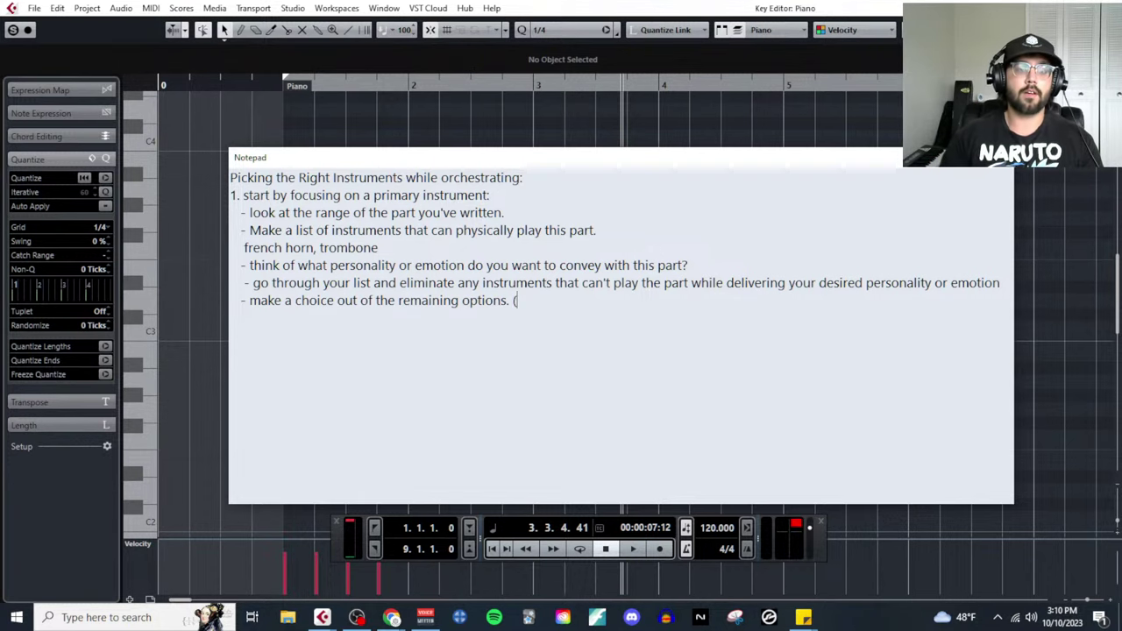
text(F. Horns))
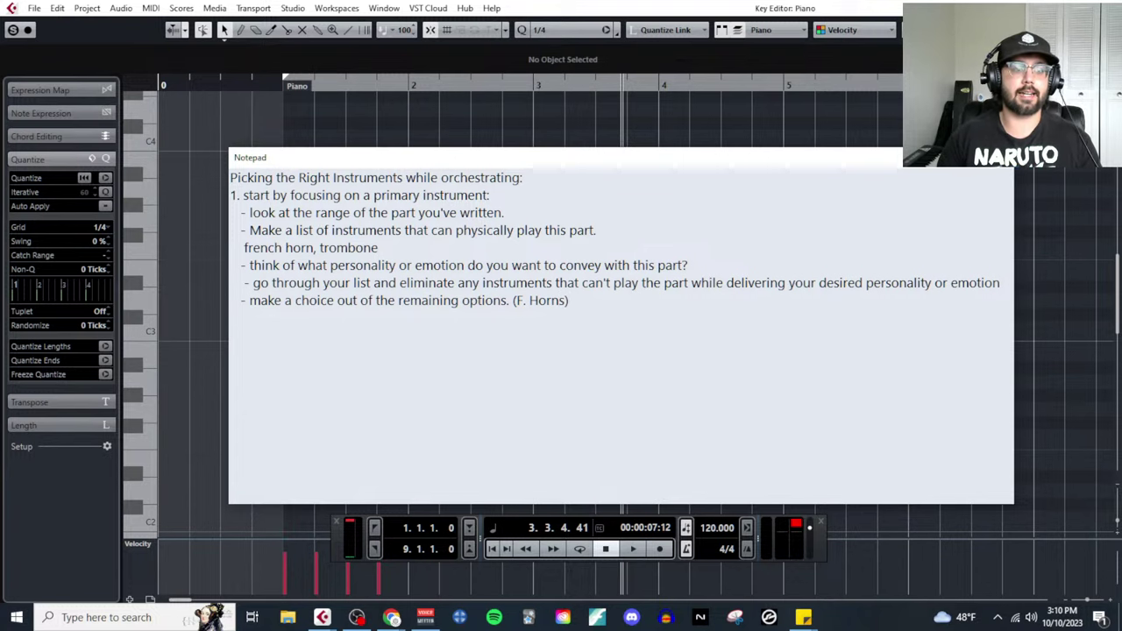
Leave a blank line below the first section and add the heading "2. Picking instruments to double your primary:"
key(Return)
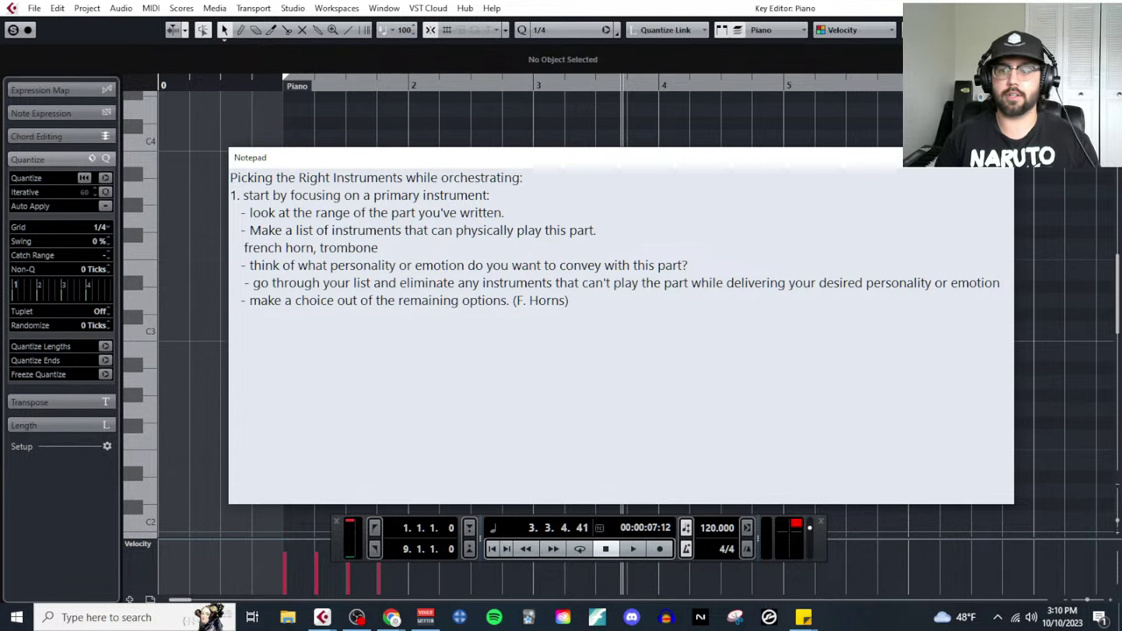
text(2.)
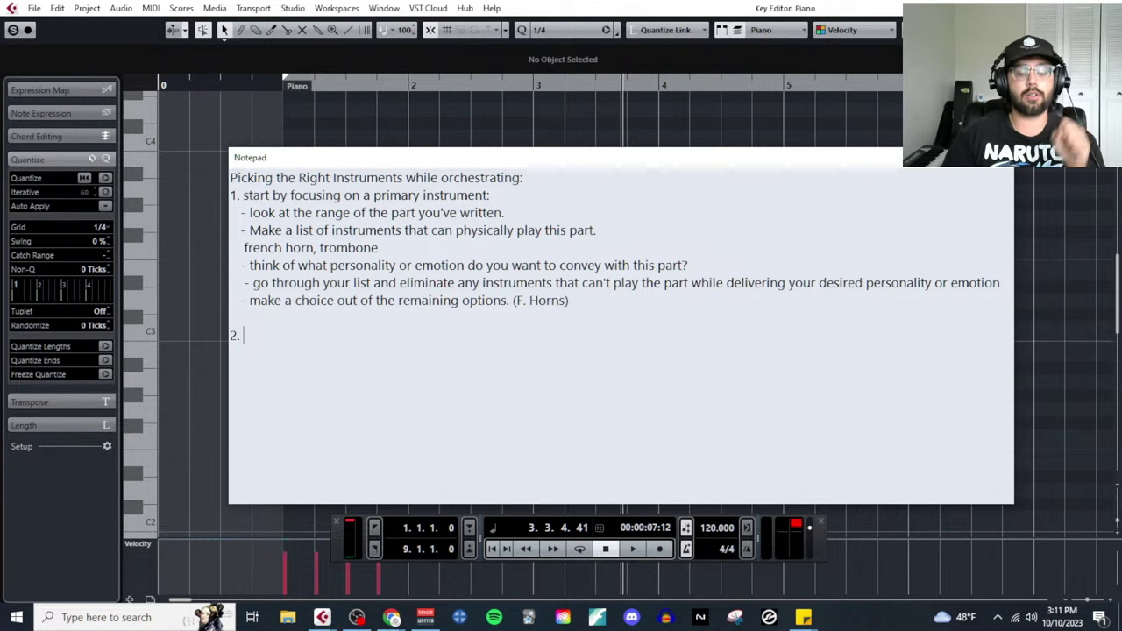
text(Picking instr)
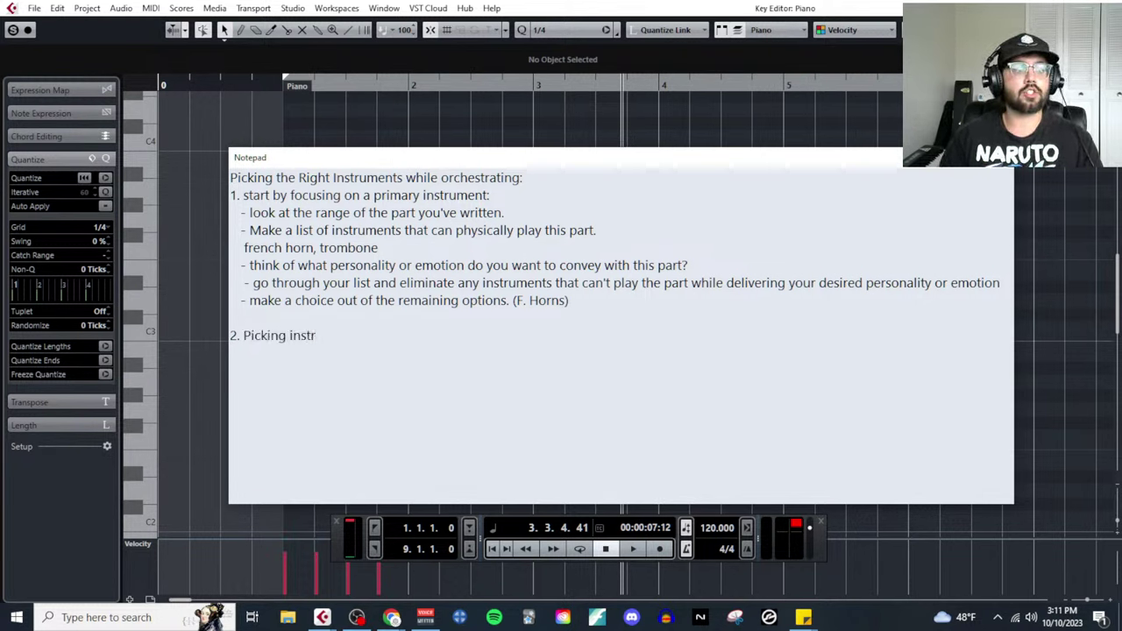
text(uments to double your pri)
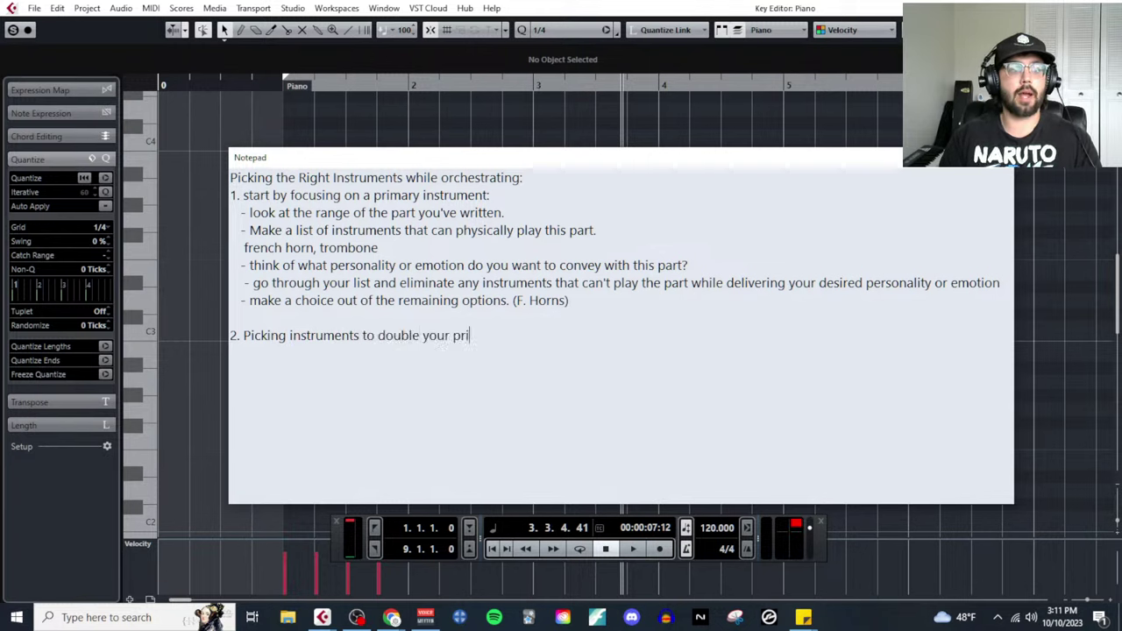
text(mary:)
Add the sub-point "- Make sure you have a clear understanding of WHY you are doubling:" beneath the second heading
key(Return)
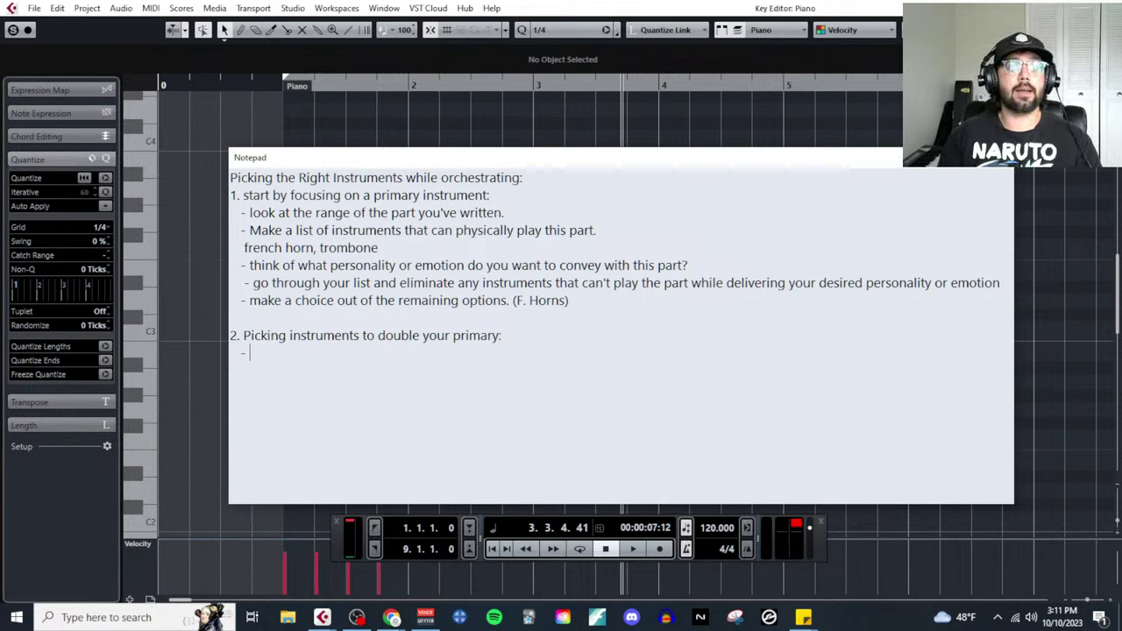
text(Make sure you )
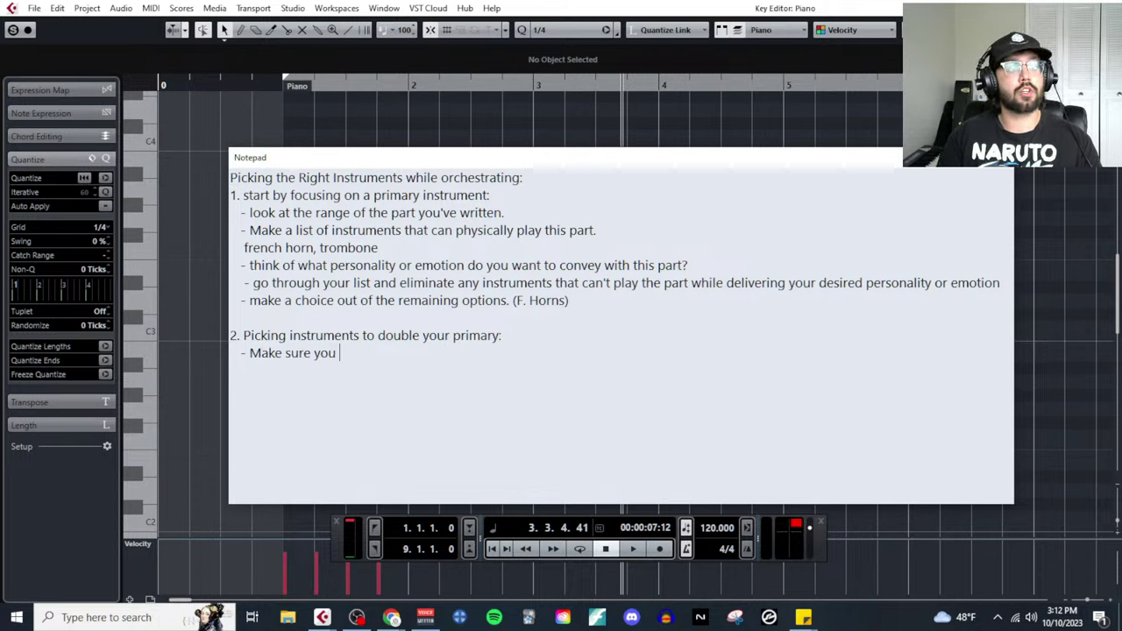
text(have a clear understa)
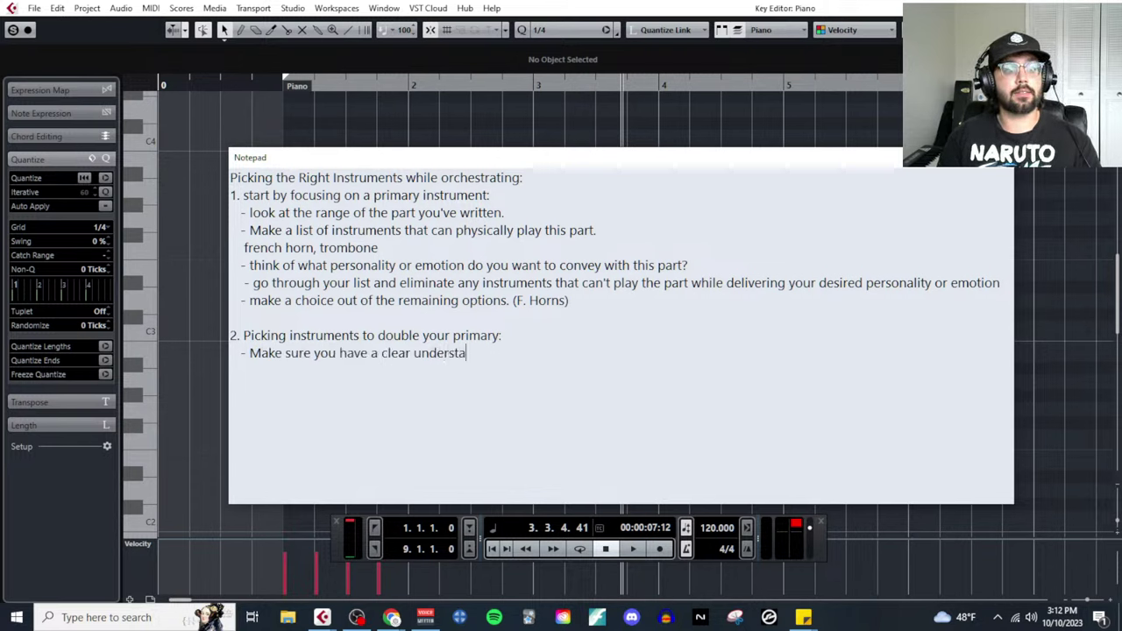
text(nding of W)
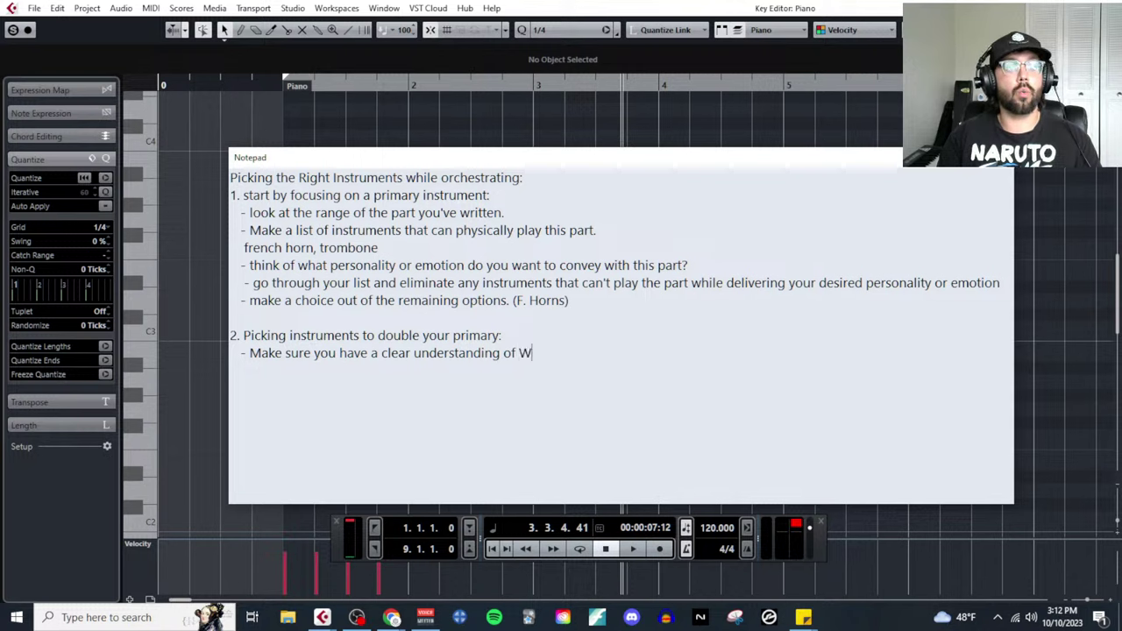
text(HY you are doubling:)
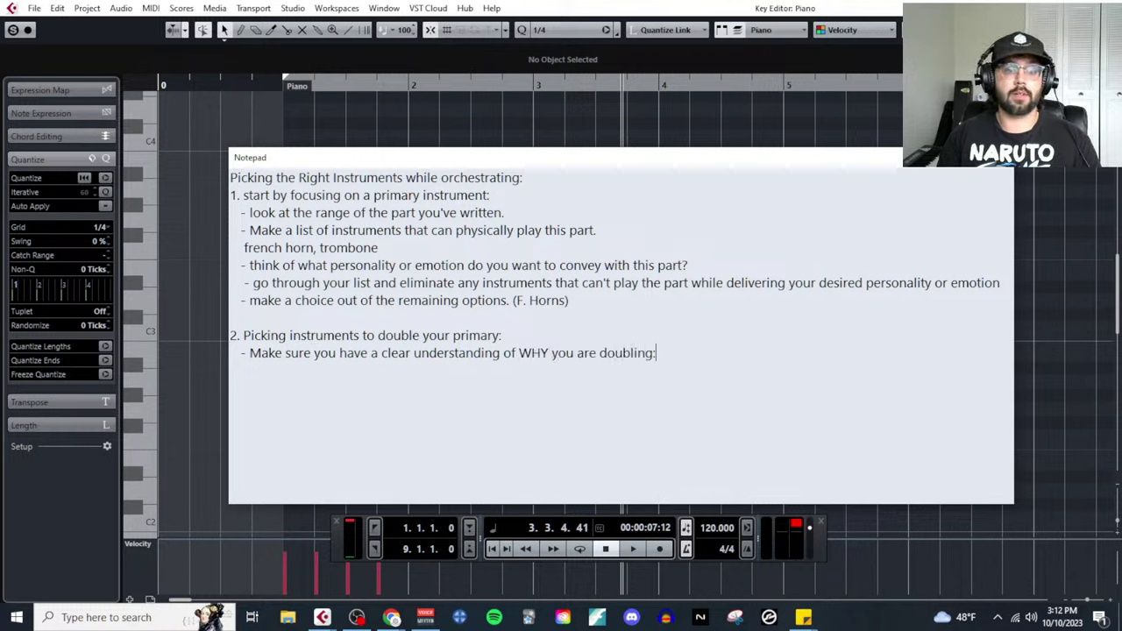
Add the numbered reason "1. you need the part to sound louder (balancing dynamics)" beneath the doubling sub-point
key(Return)
text(1. )
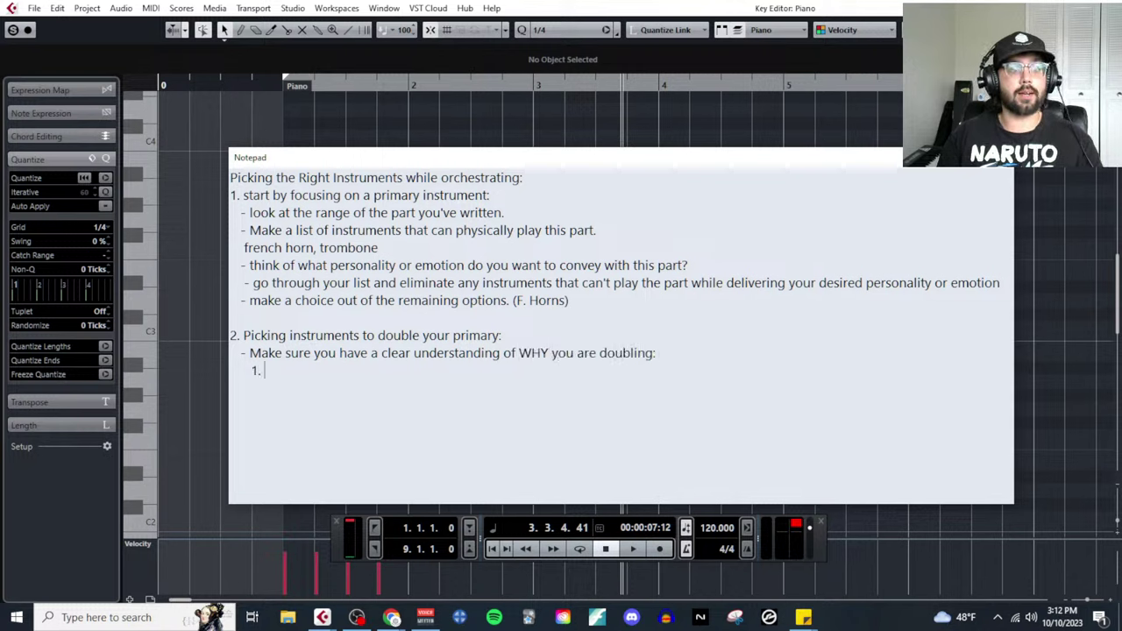
text(you nee)
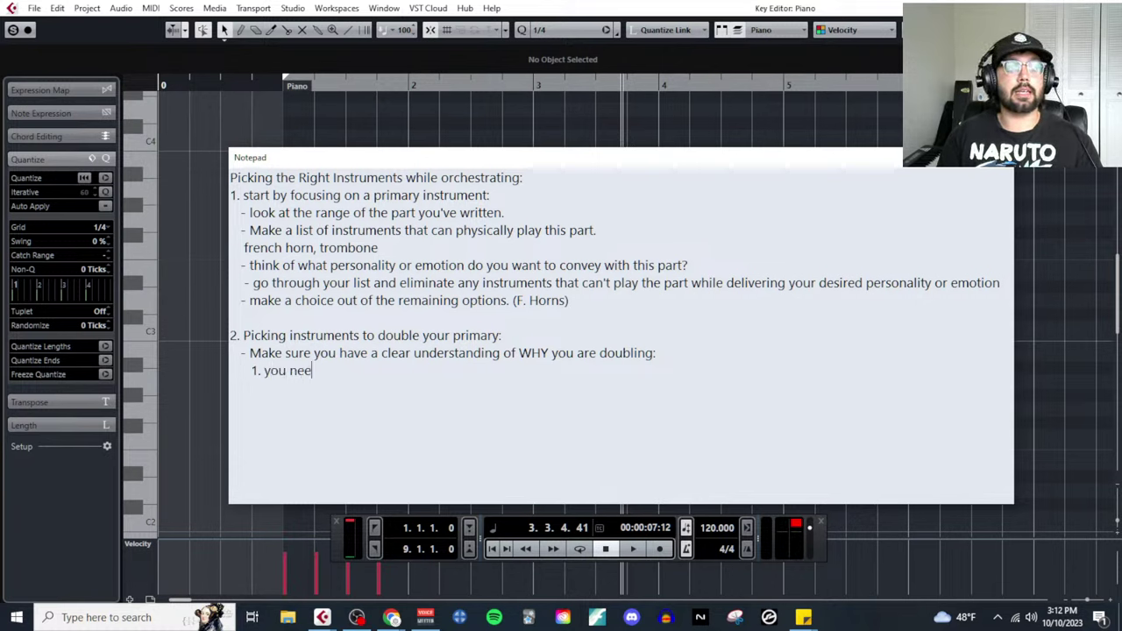
text(d the part to sou)
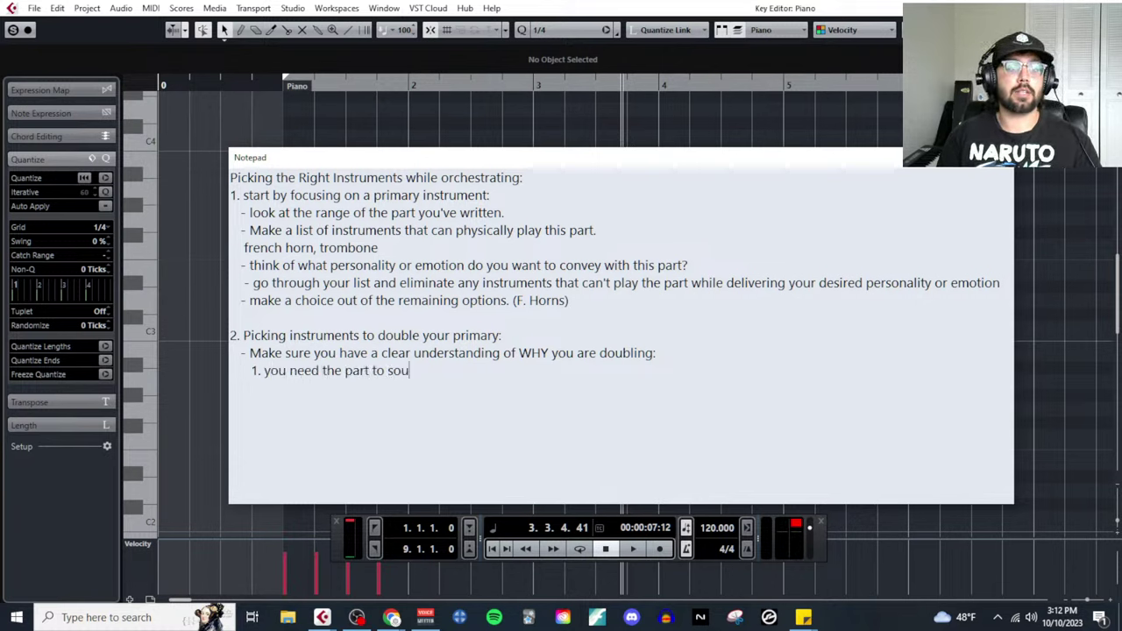
text(nd louder )
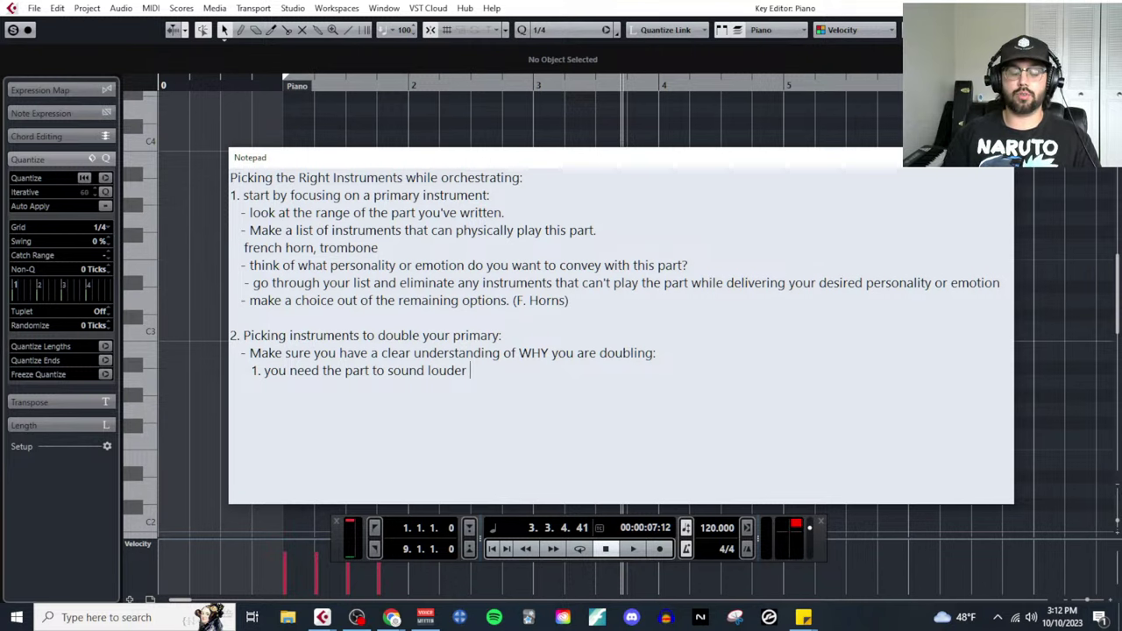
text((balancing dynamics))
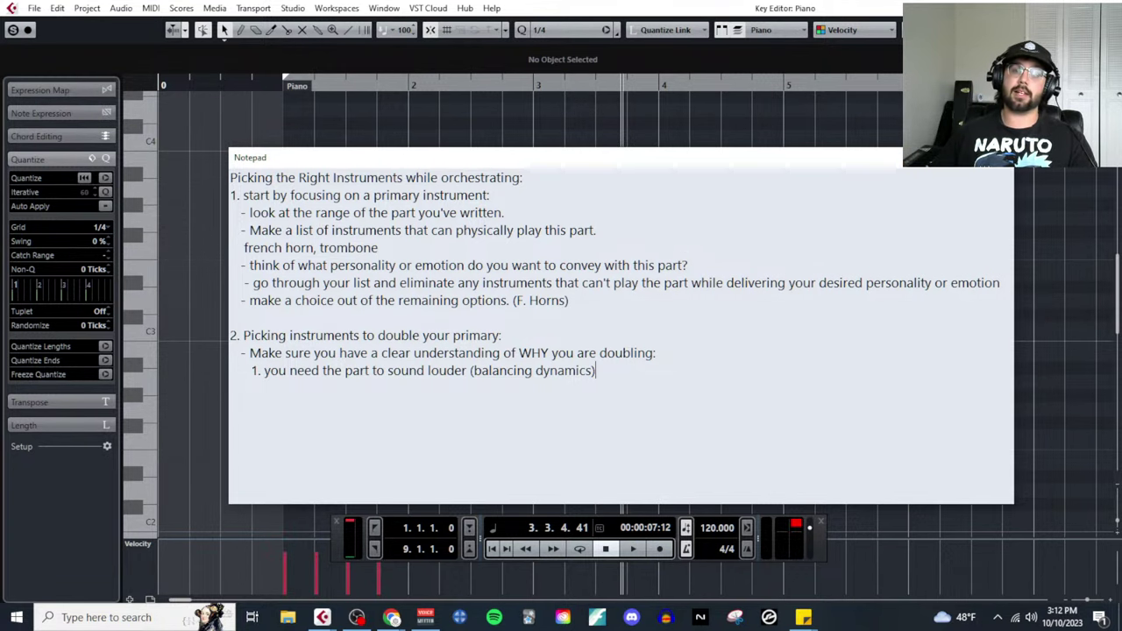
Add the second reason "2. you need to balance the width of your sound (fullness)" to the doubling list
key(Return)
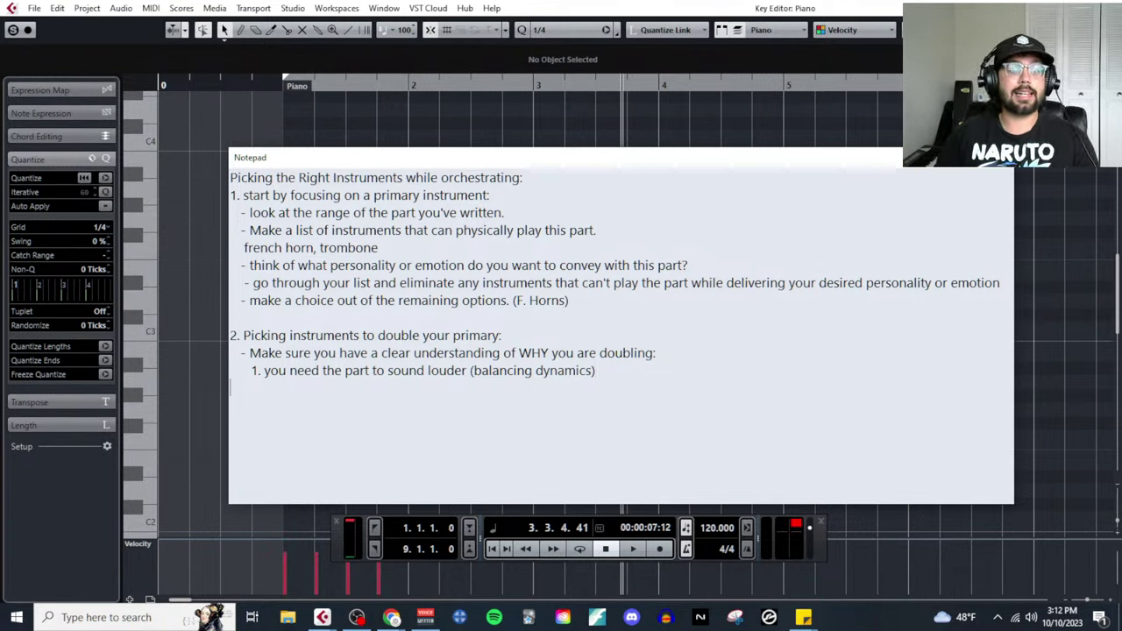
text(2)
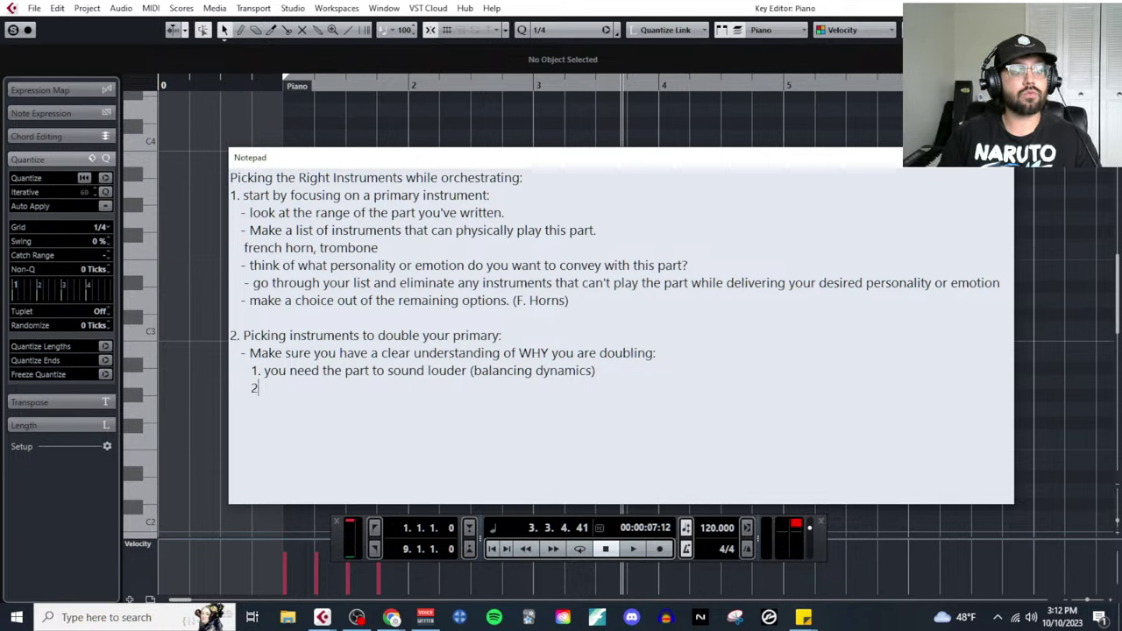
text(. you nee)
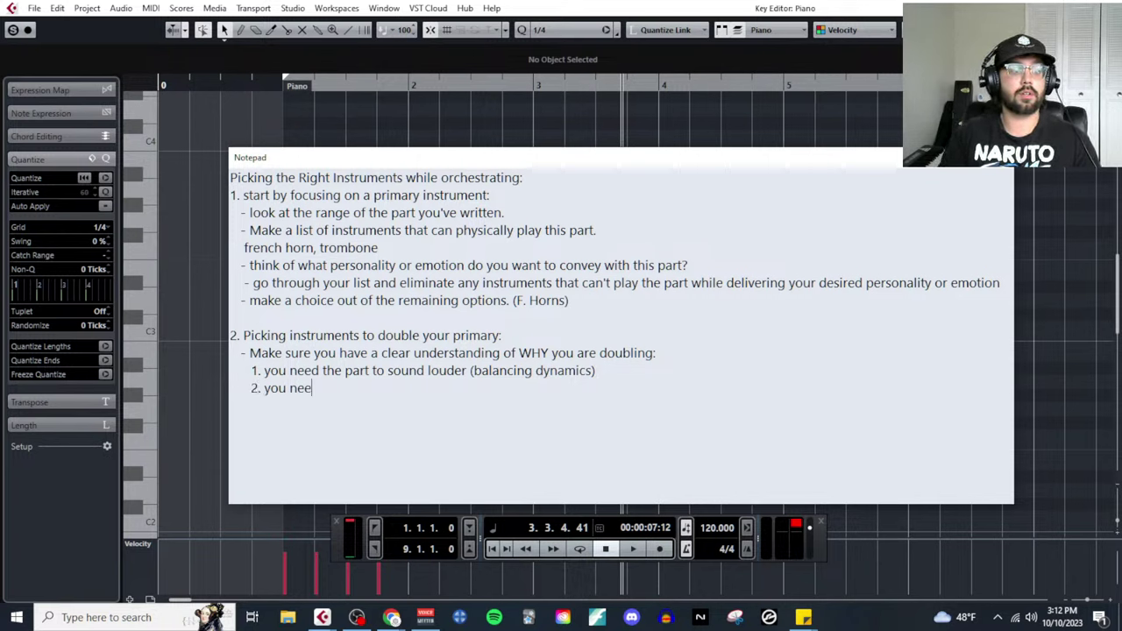
text(d to palance )
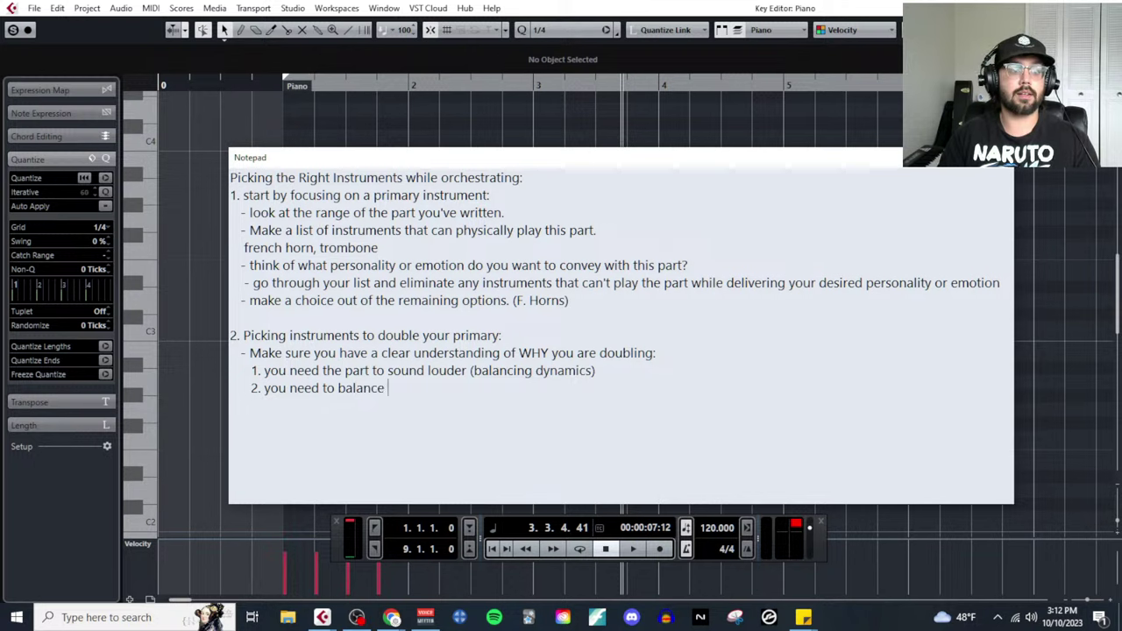
text(the width of your sound.)
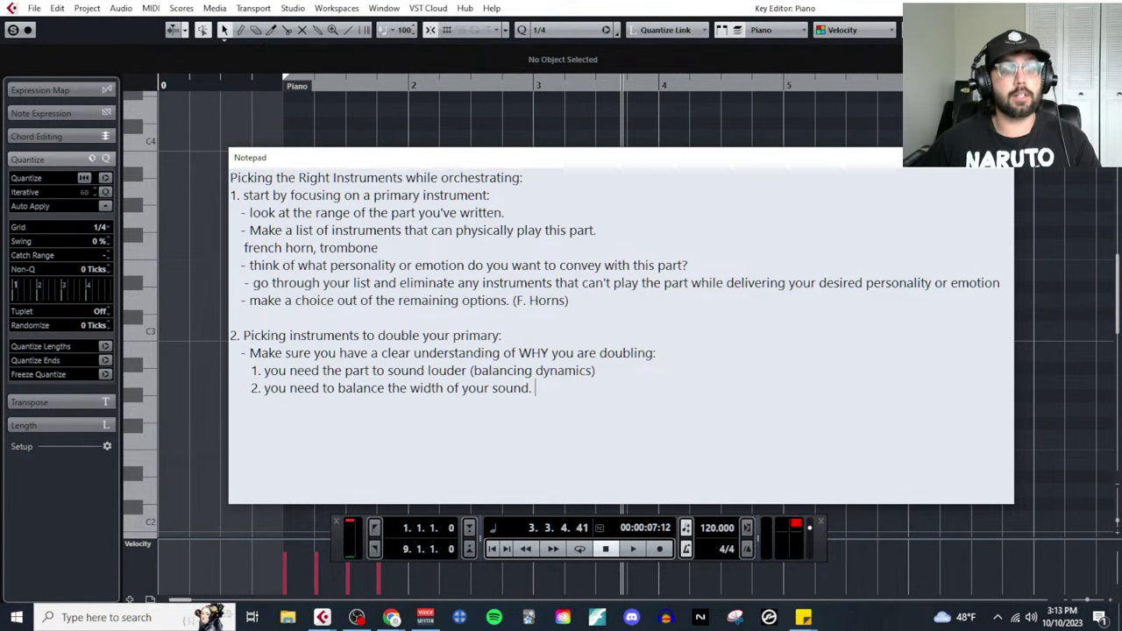
key(BackSpace)
key(BackSpace)
text((fulln)
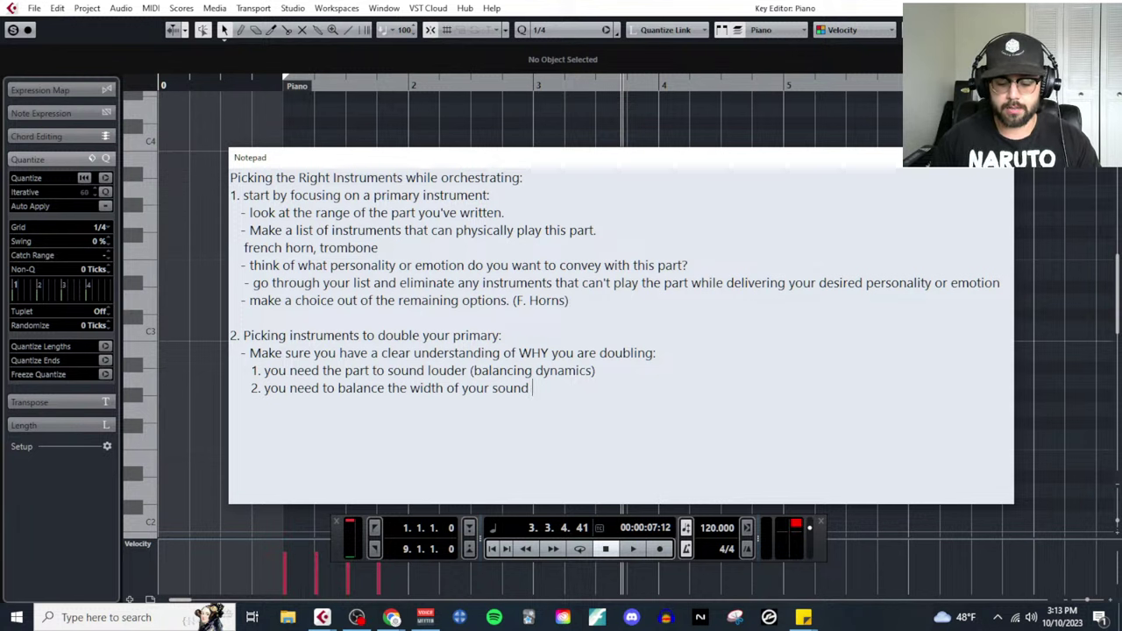
text(ess))
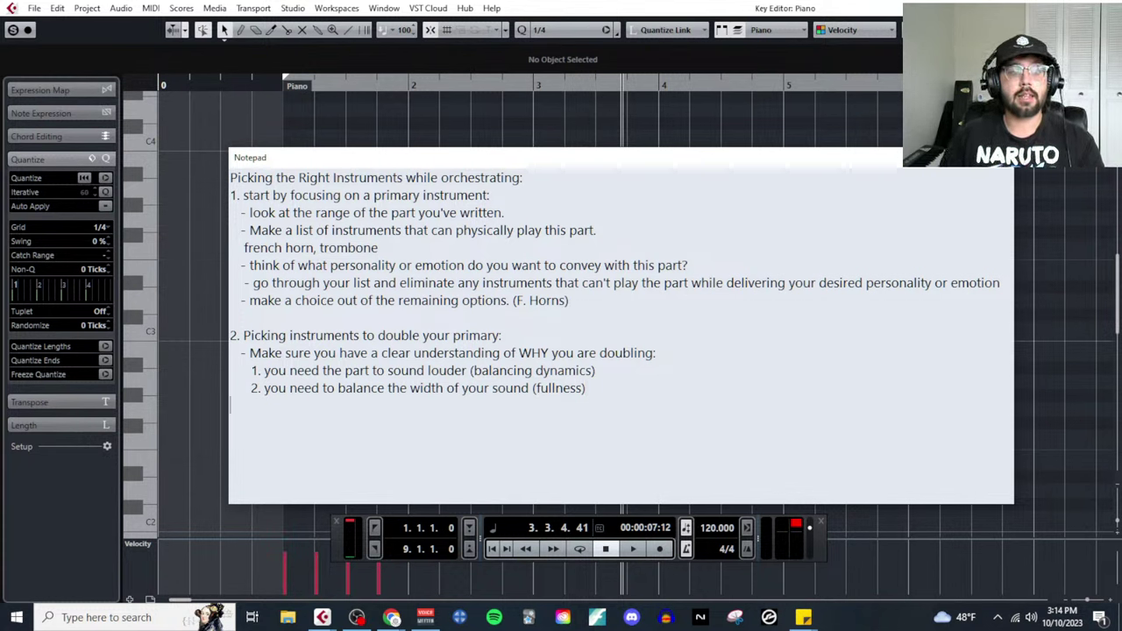
Add the third reason "3. you want to create a new composite sound (adjust for weaknesses)" to the doubling list
key(Return)
text(3.)
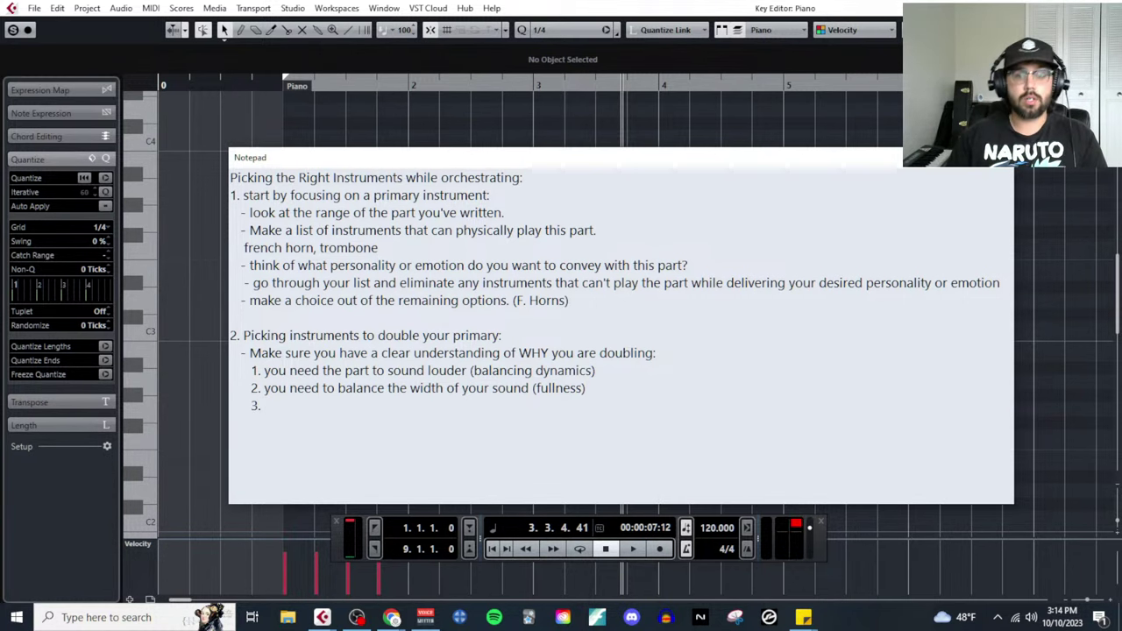
text( yo)
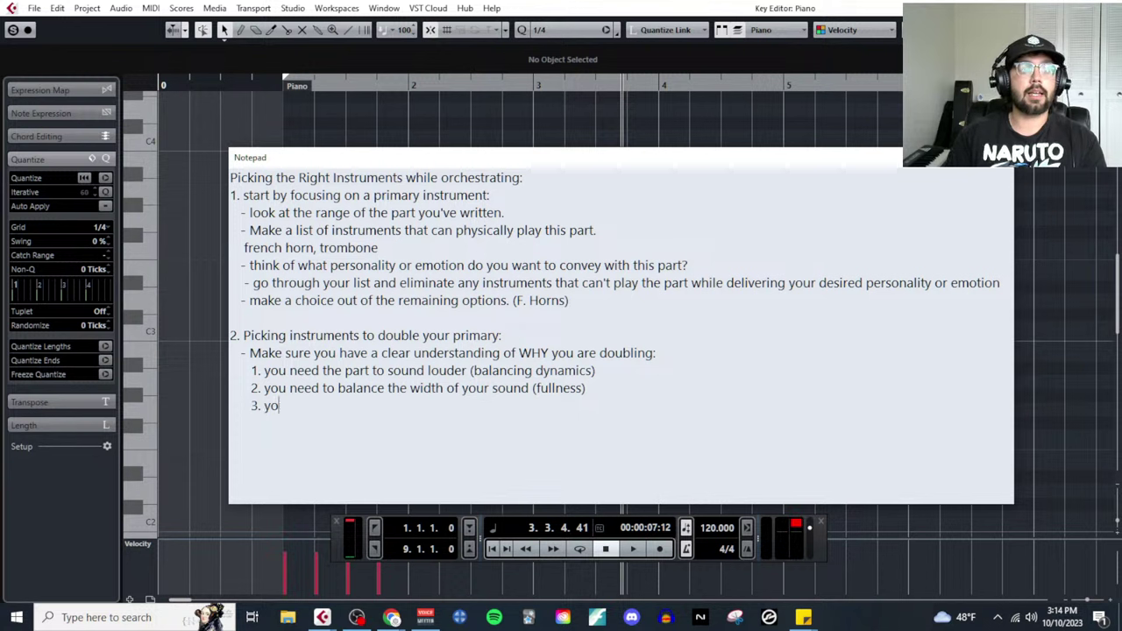
text(u want to create a new )
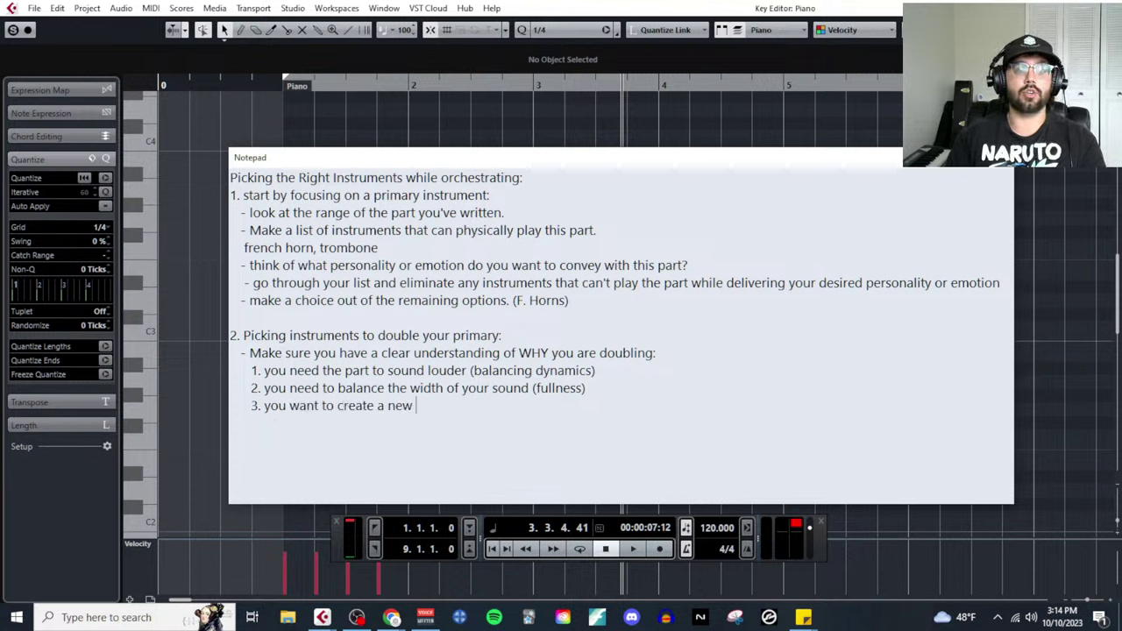
text(composite sound ()
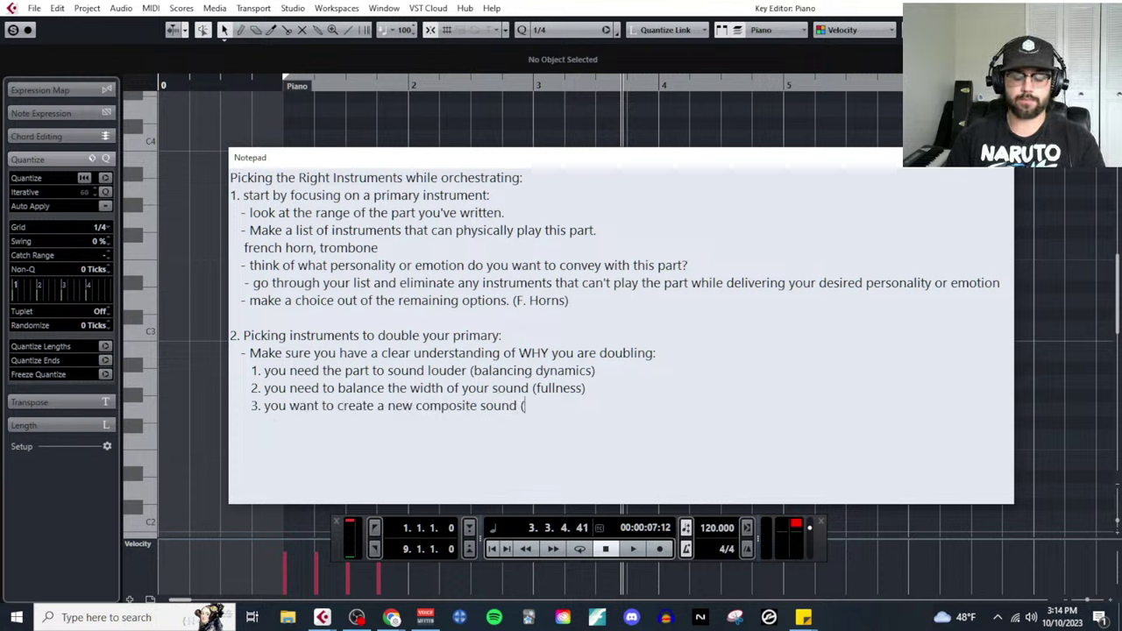
text(adjust for weakne)
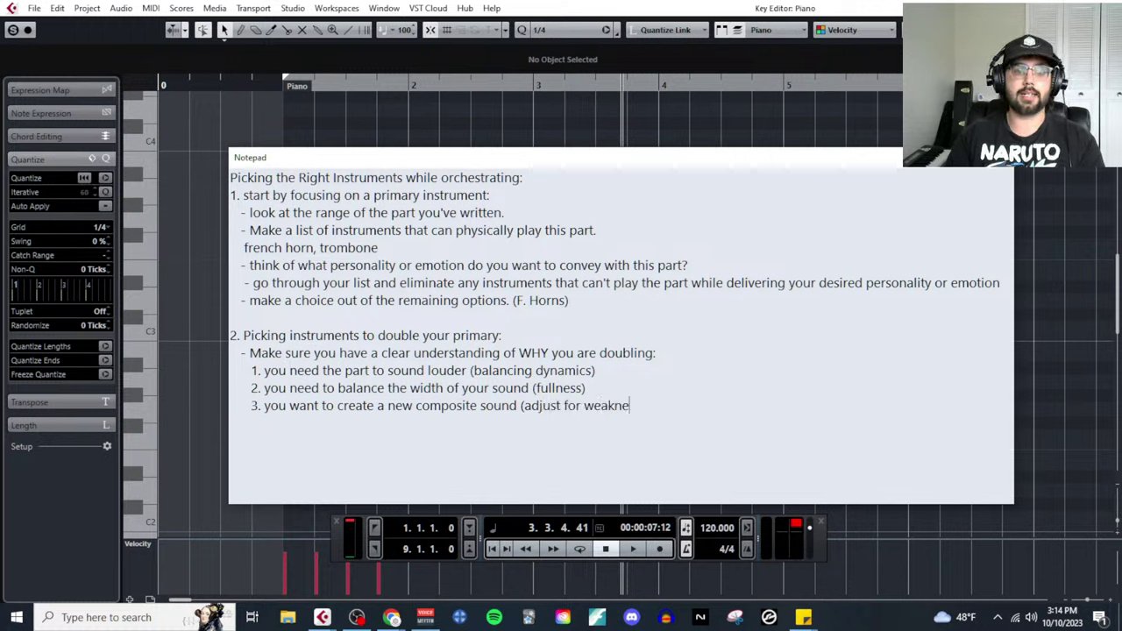
text(sses))
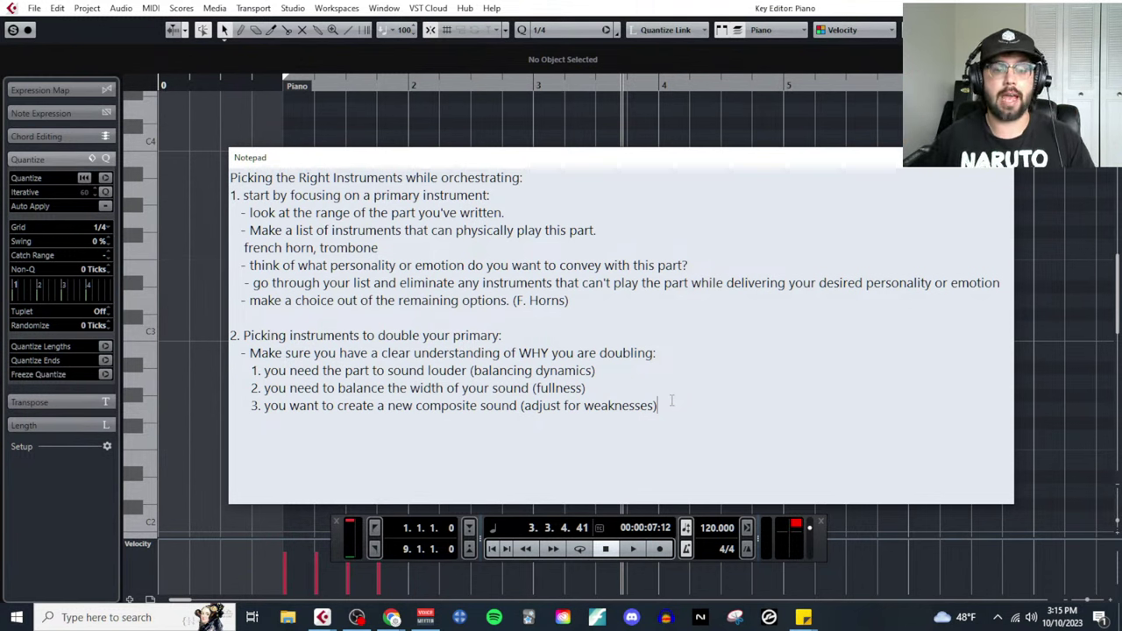
Leave a blank line below the reasons and add the heading "types of doublings:" with the entry "- Like Doublings"
key(Return)
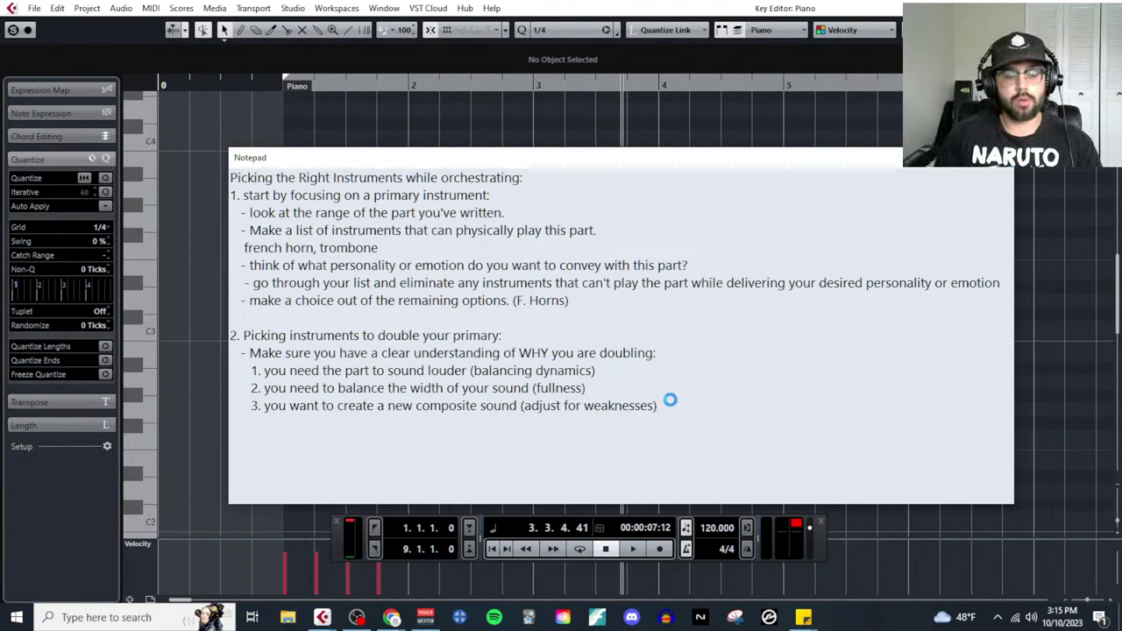
key(Return)
text(types of doublings)
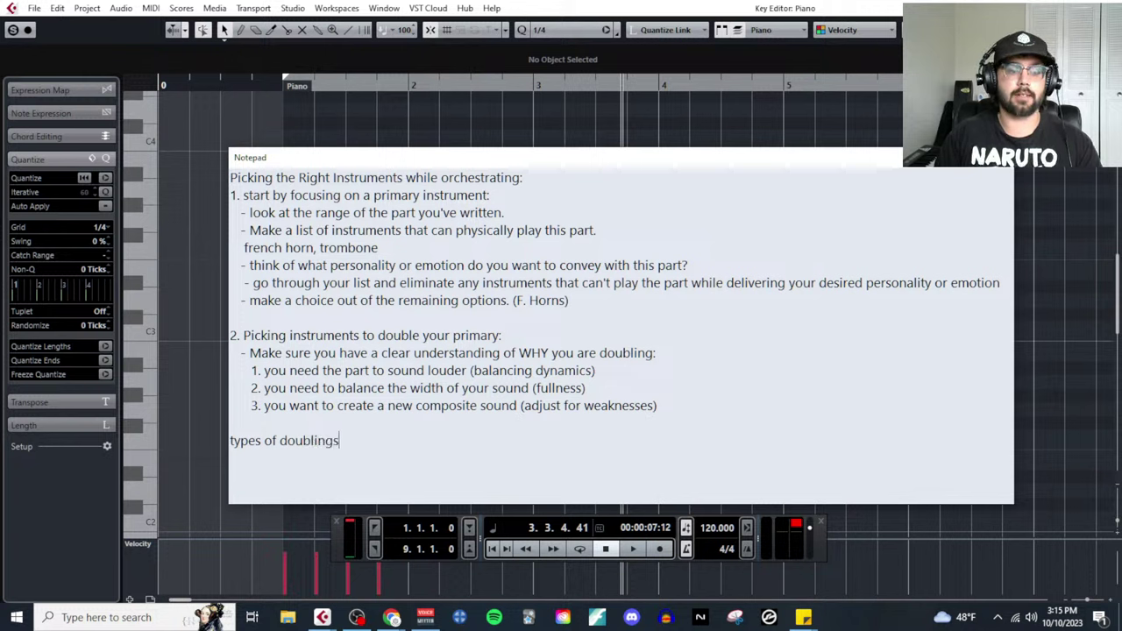
text(:)
key(Return)
text(-)
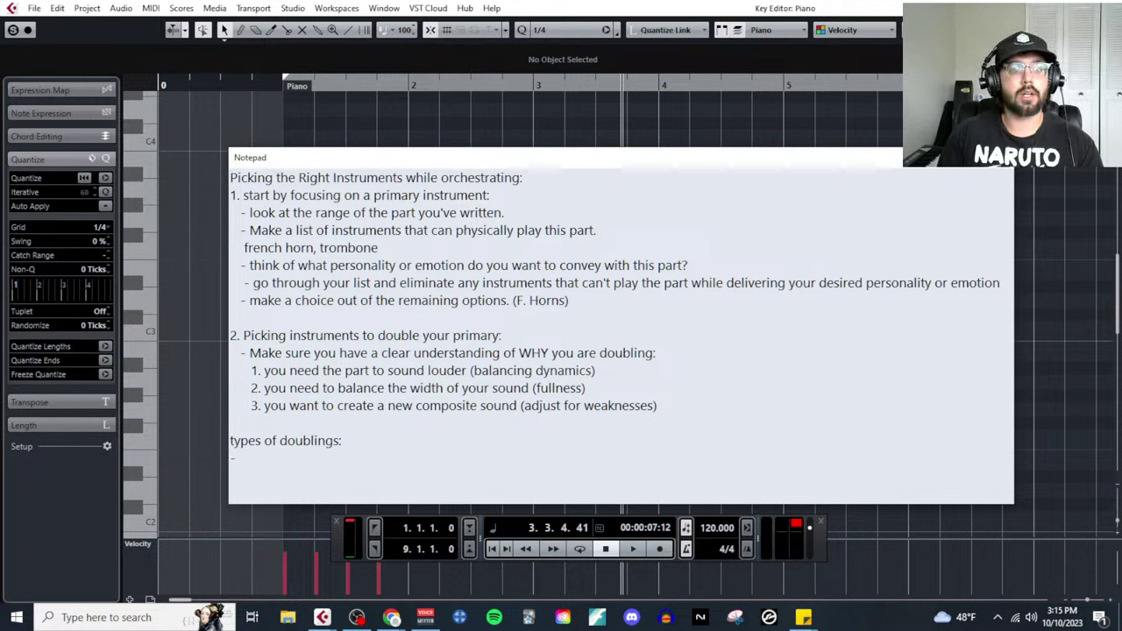
text( Like Doubli)
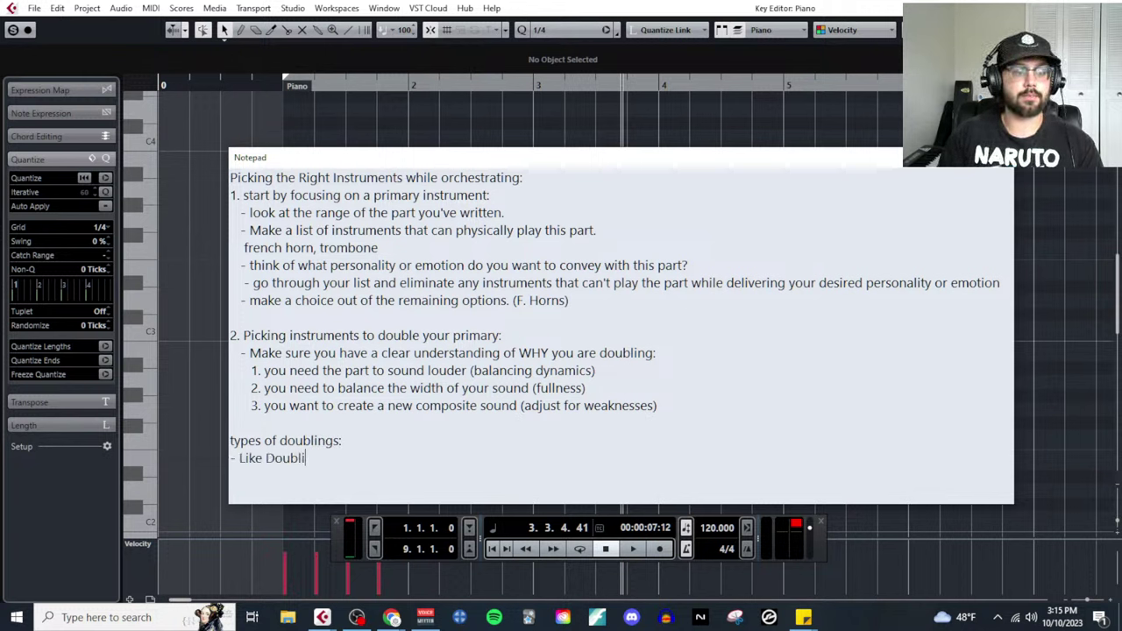
text(ngs)
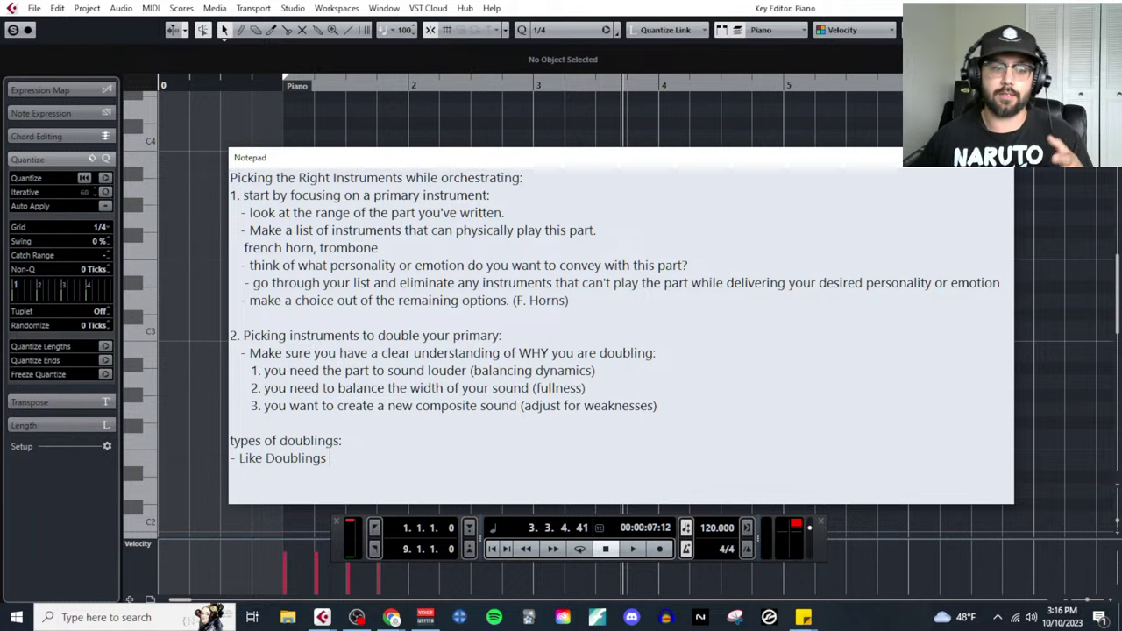
Complete the Like Doublings entry with "= great for emphasizing increases in size and dynamics."
text(-)
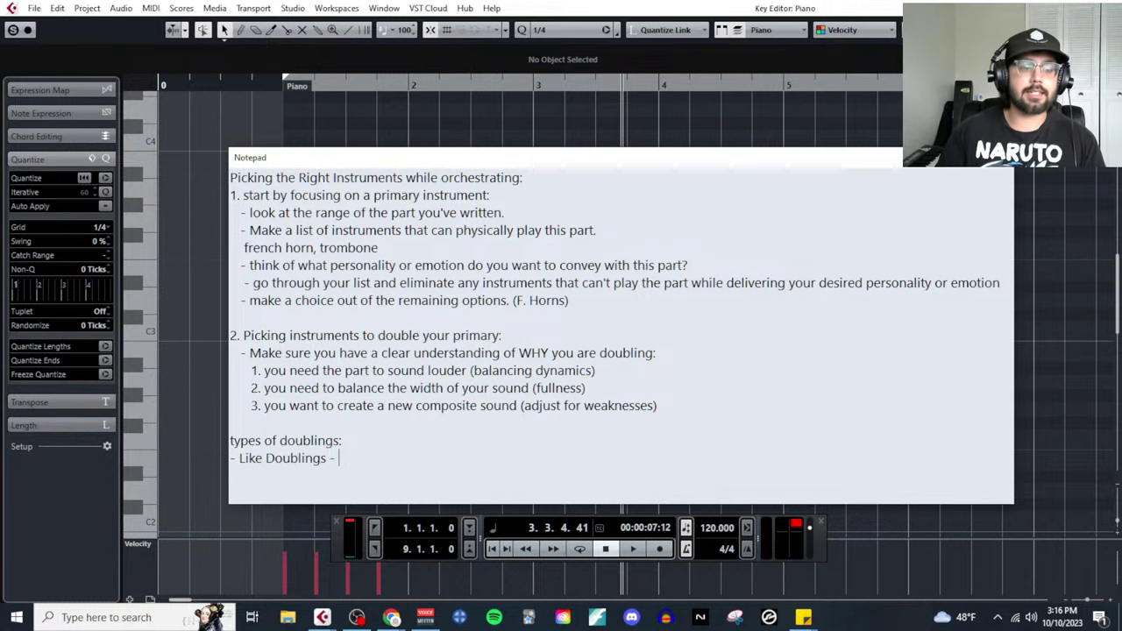
key(BackSpace)
key(BackSpace)
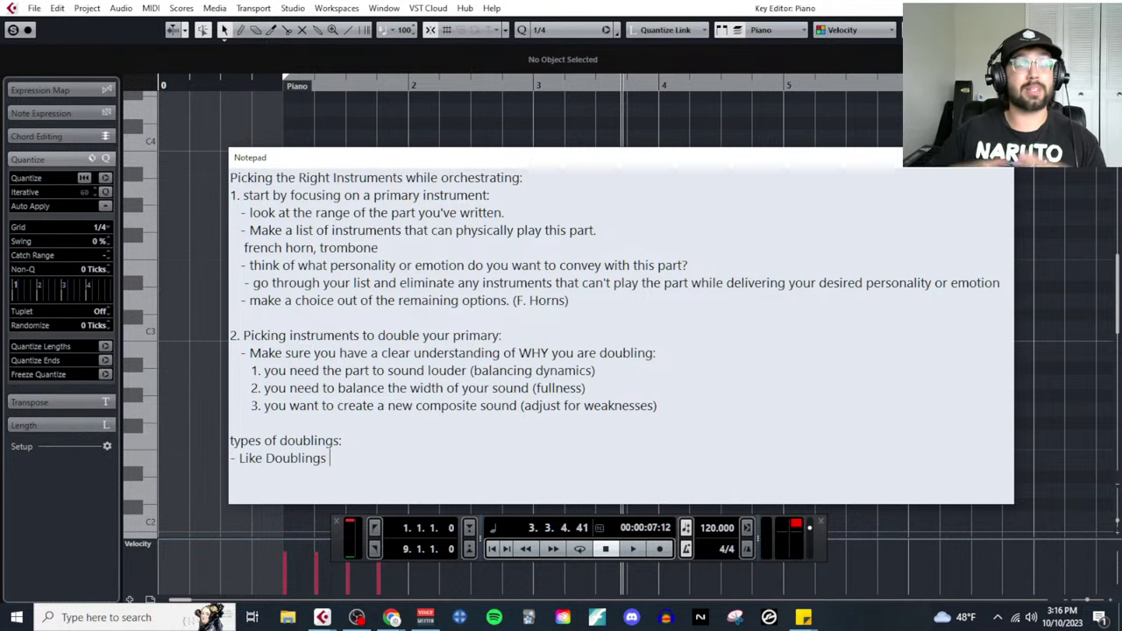
text(= )
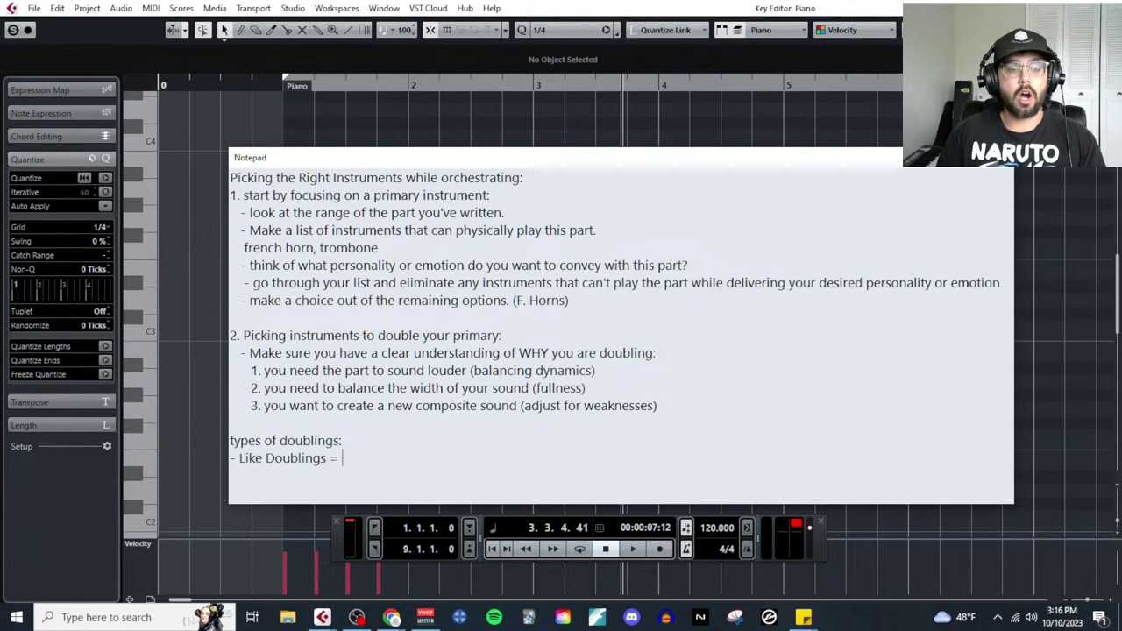
text(great for )
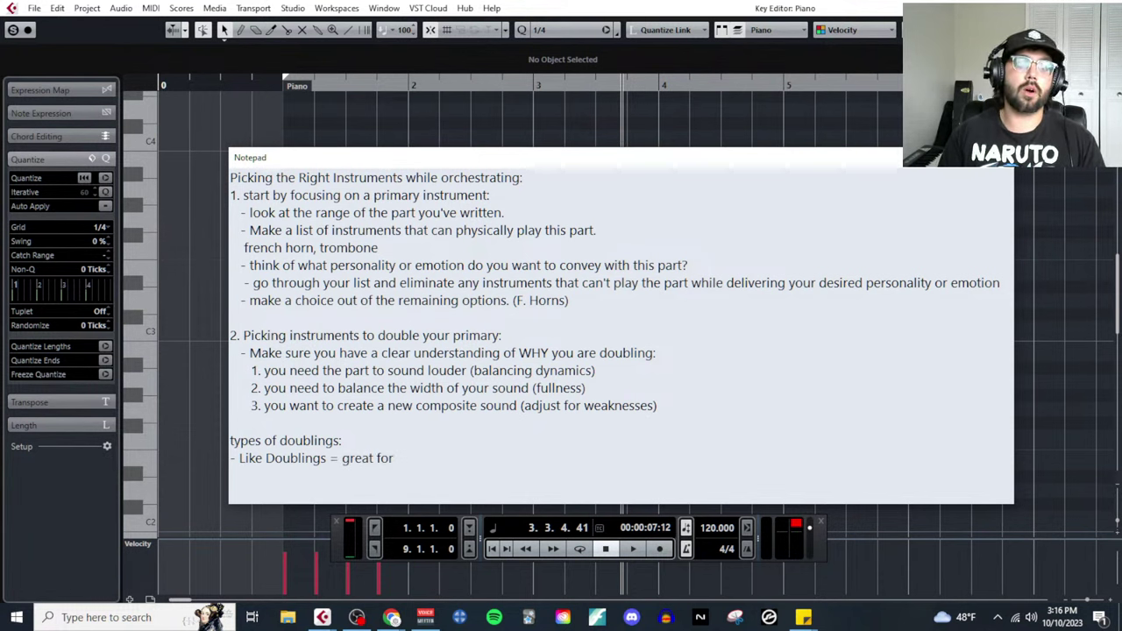
text(emphasizing increa)
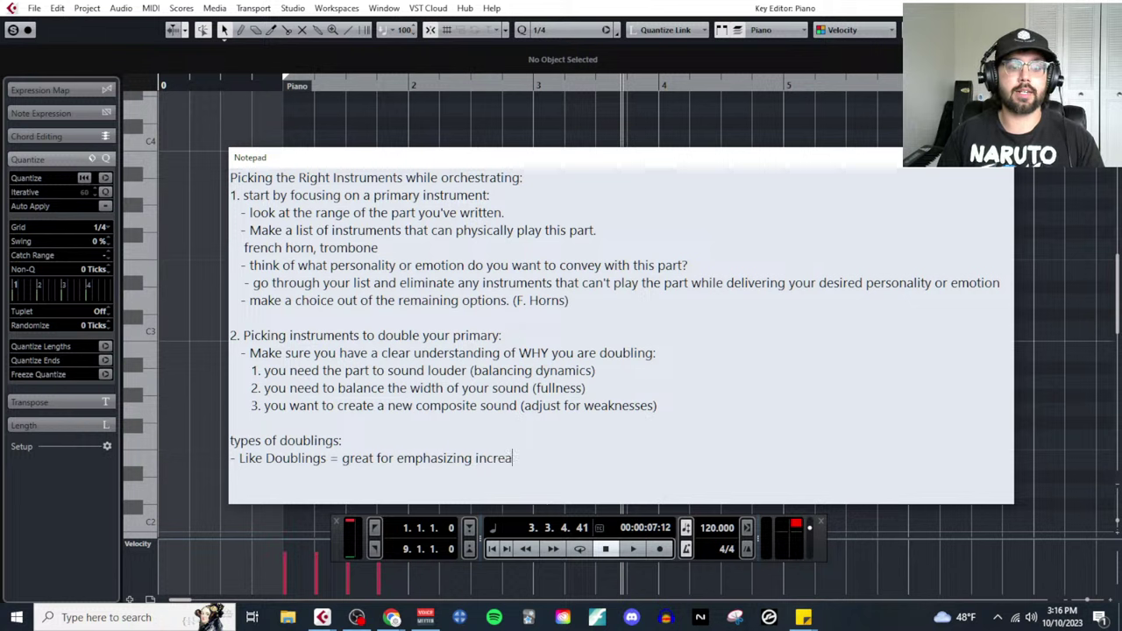
text(ses in v)
key(BackSpace)
key(BackSpace)
key(BackSpace)
key(BackSpace)
key(BackSpace)
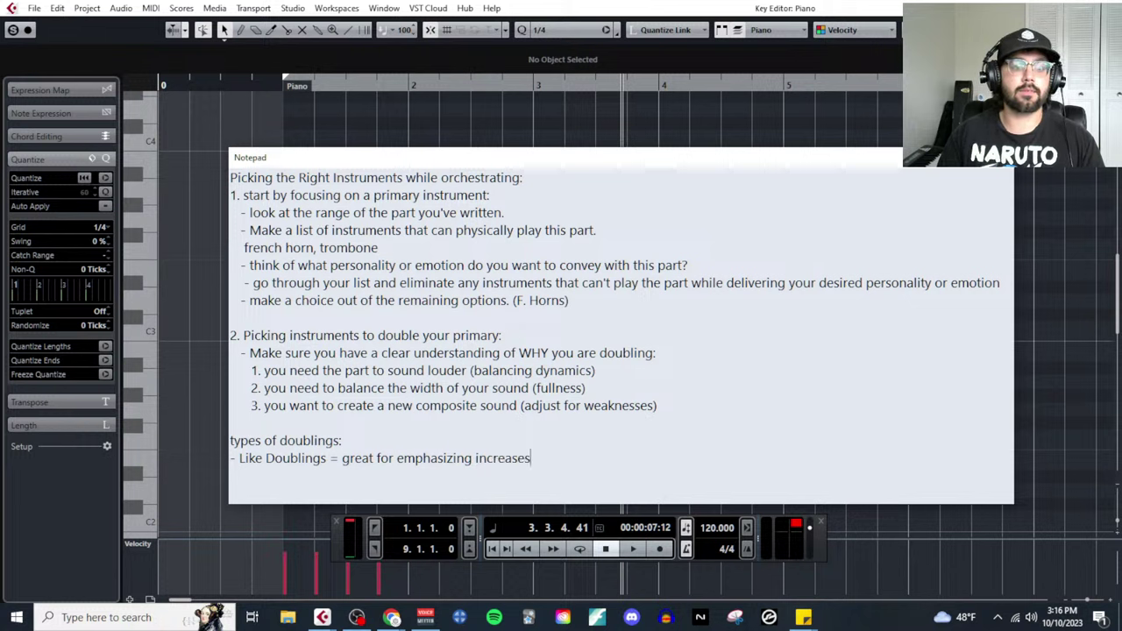
key(BackSpace)
text(s in size)
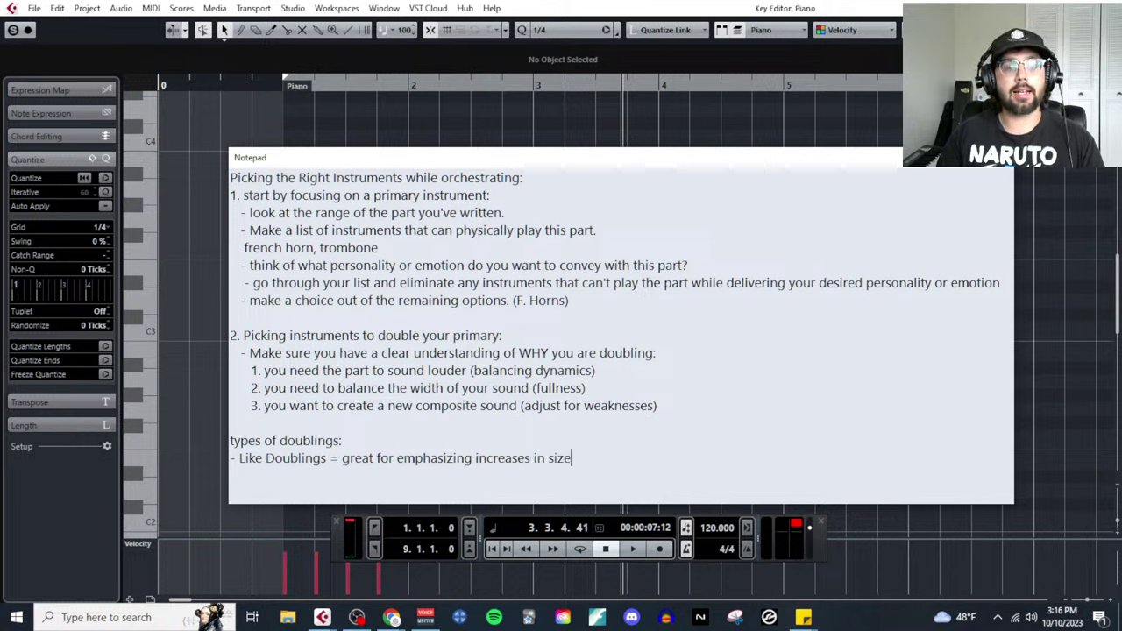
text( and dynamics. )
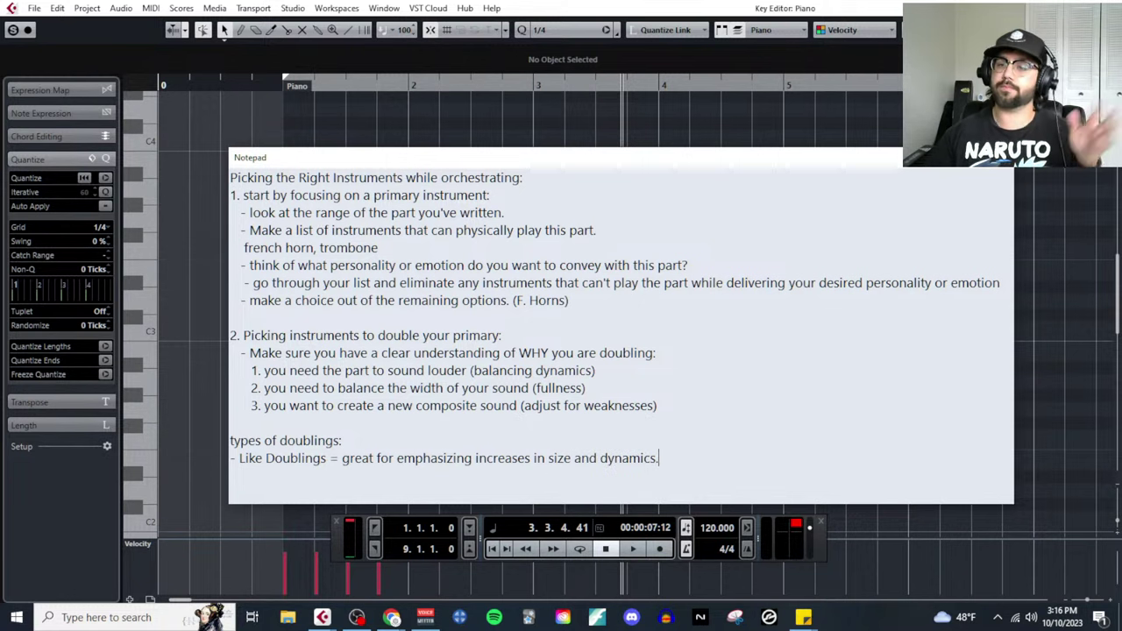
Start a second entry "- Unlike Doublings =" in the list of doubling types
text(- )
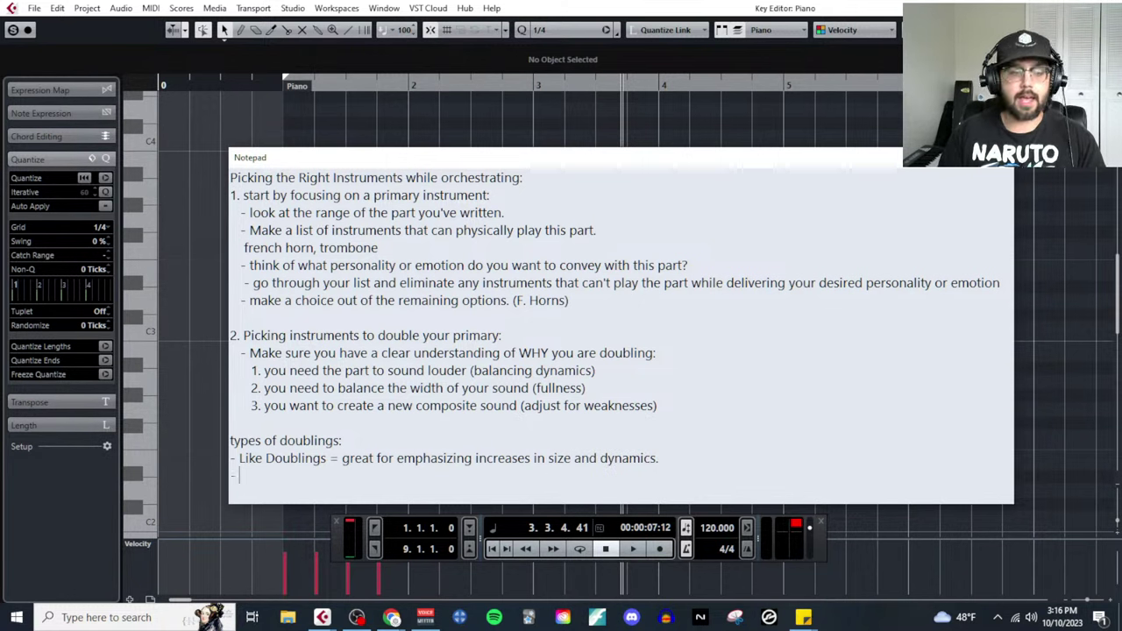
text(Unlike D)
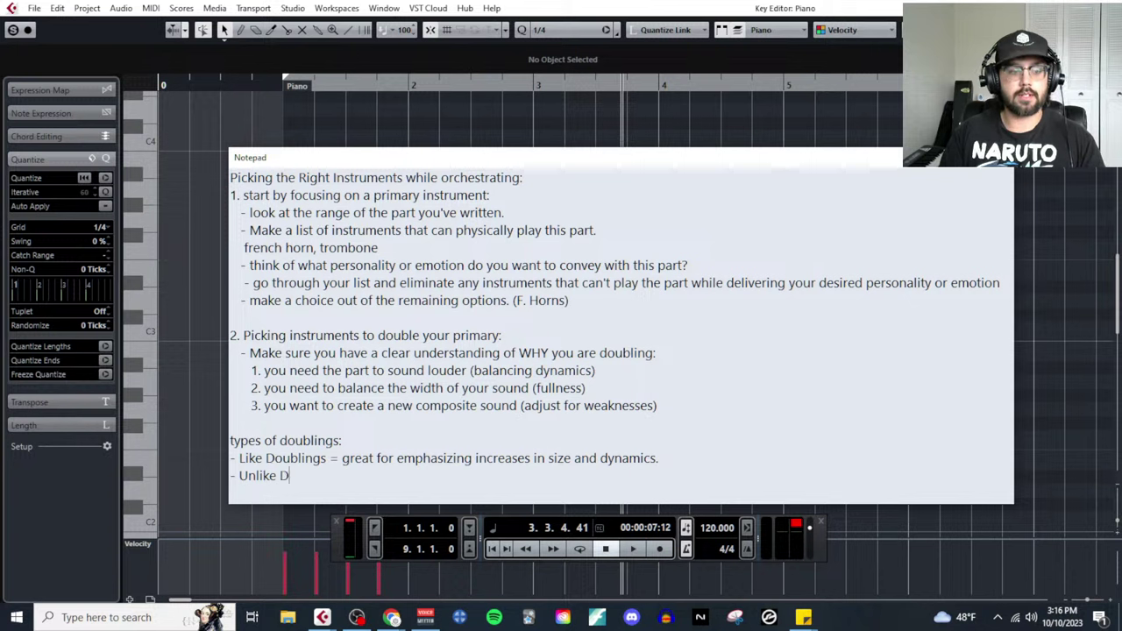
text(oublings =)
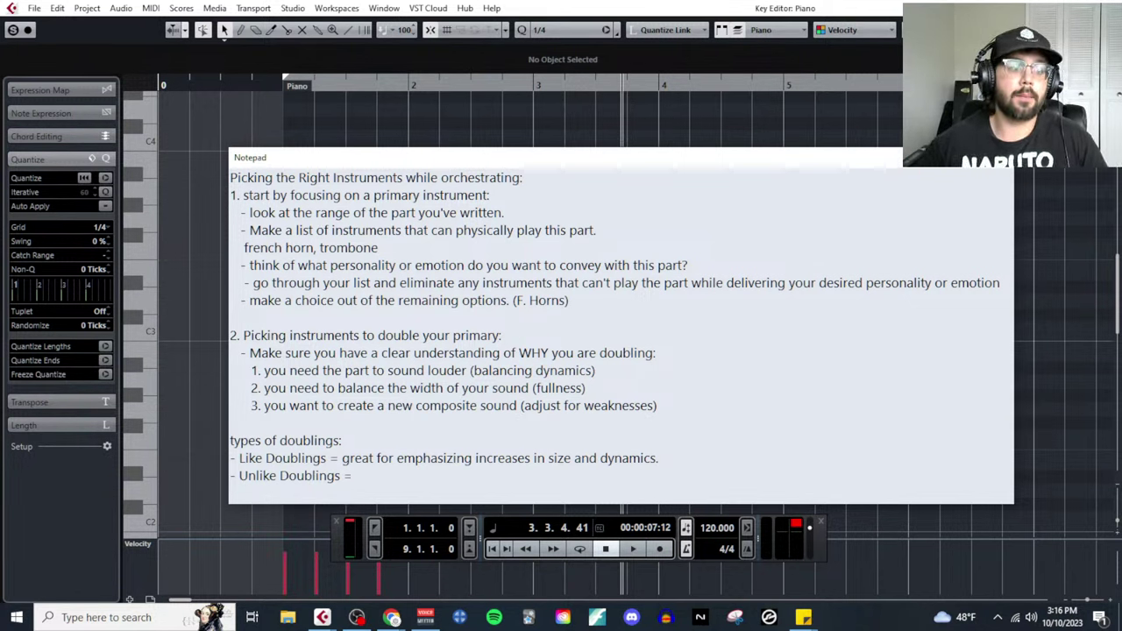
Insert "(functional doublings)" after "Like Doublings" in the list of doubling types
click(331, 458)
text((functional du)
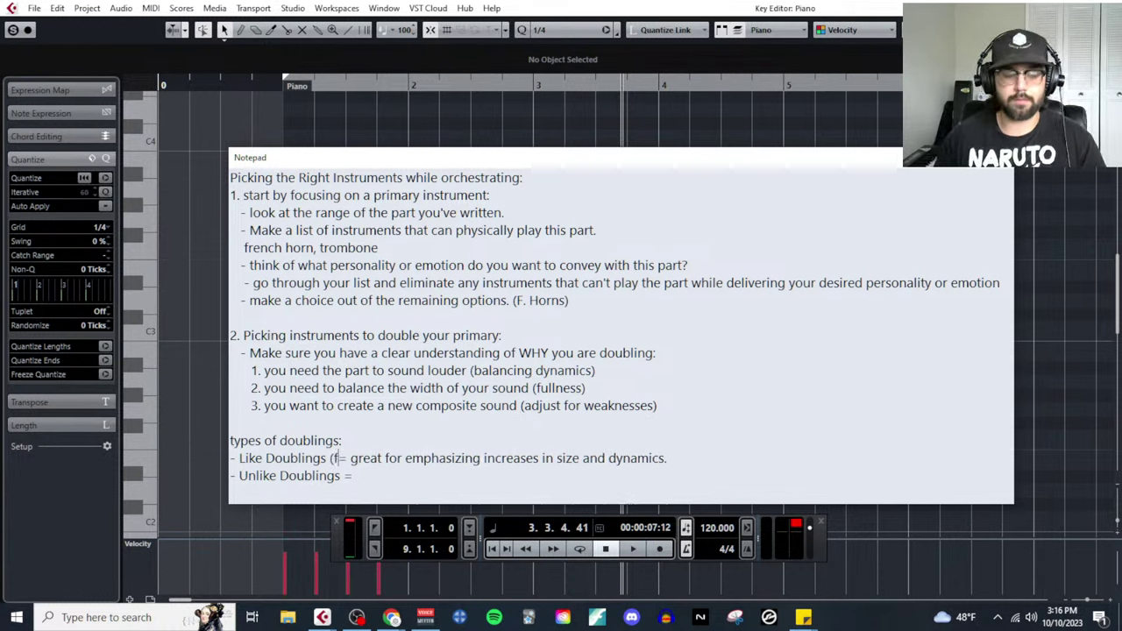
text(ugb)
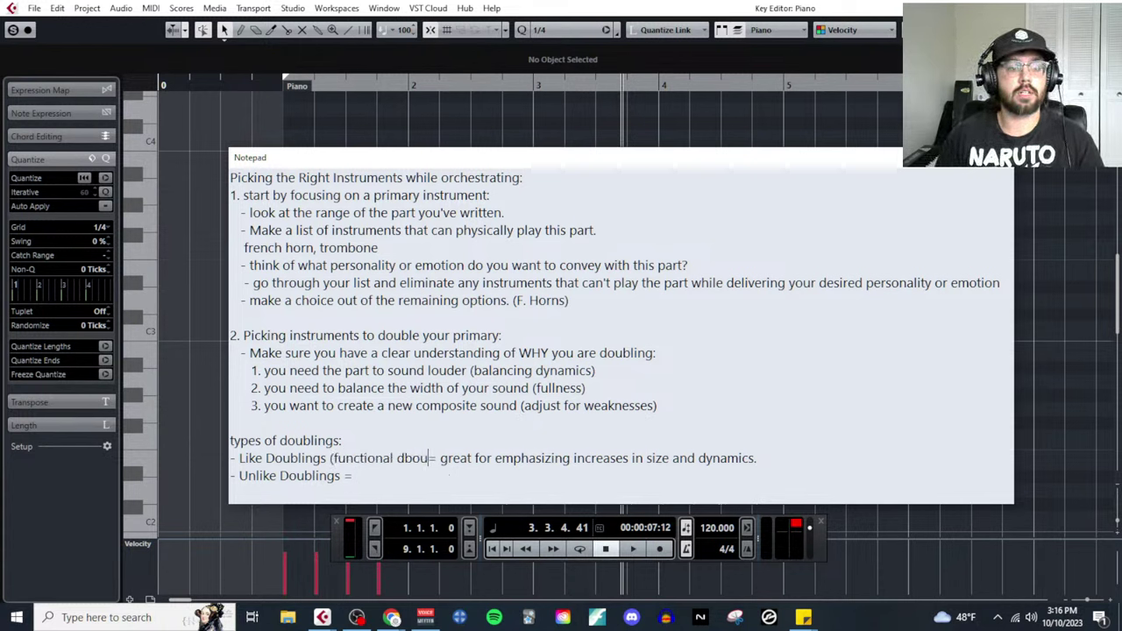
text(lin)
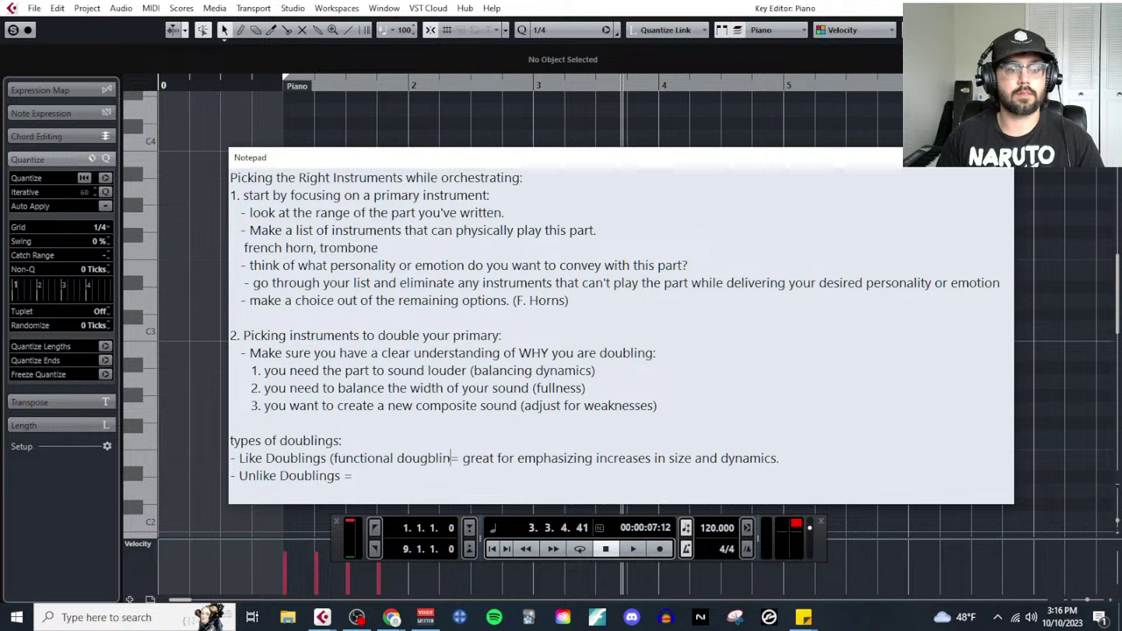
key(BackSpace)
key(BackSpace)
key(BackSpace)
text(blings))
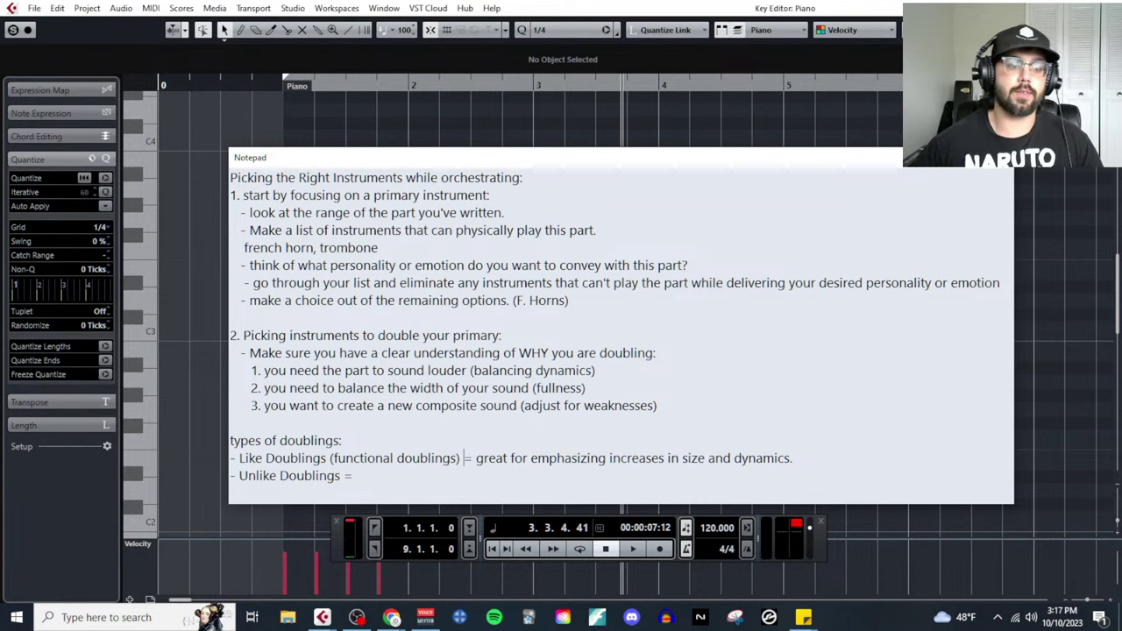
Insert "(expressive doublings)" after "Unlike Doublings" in the list of doubling types
click(340, 476)
text((expr )
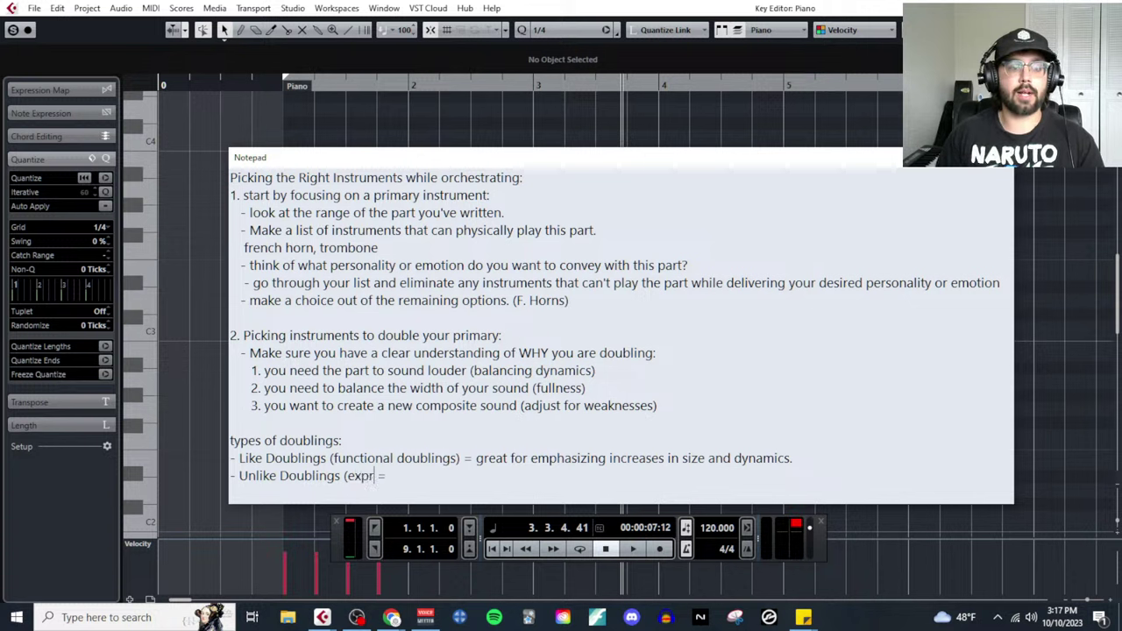
text(essive doubling)
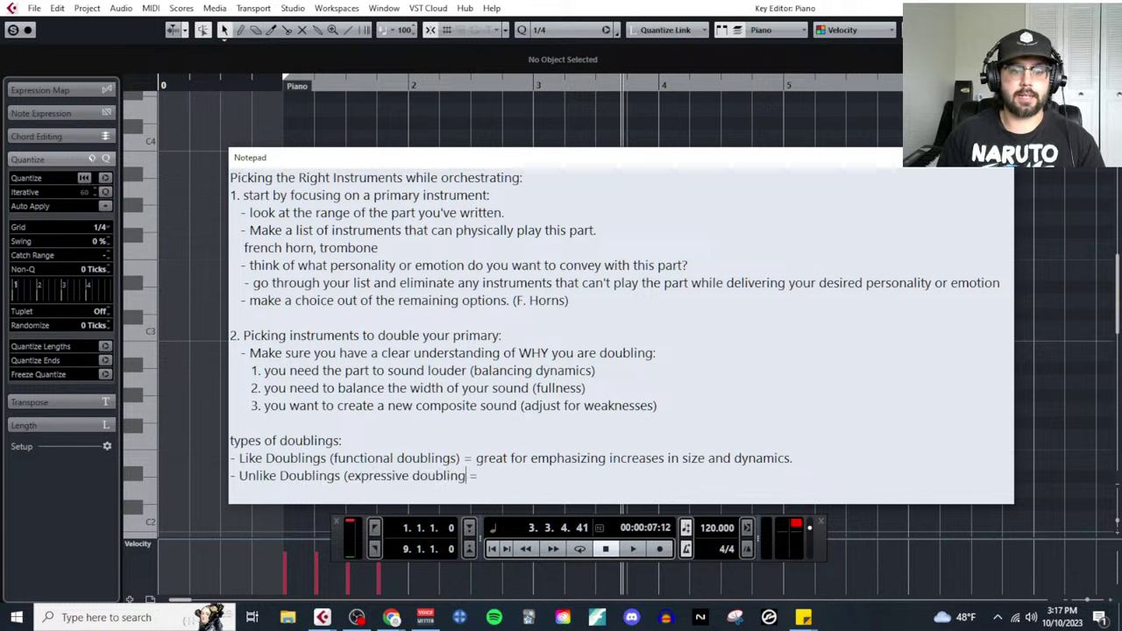
text(s))
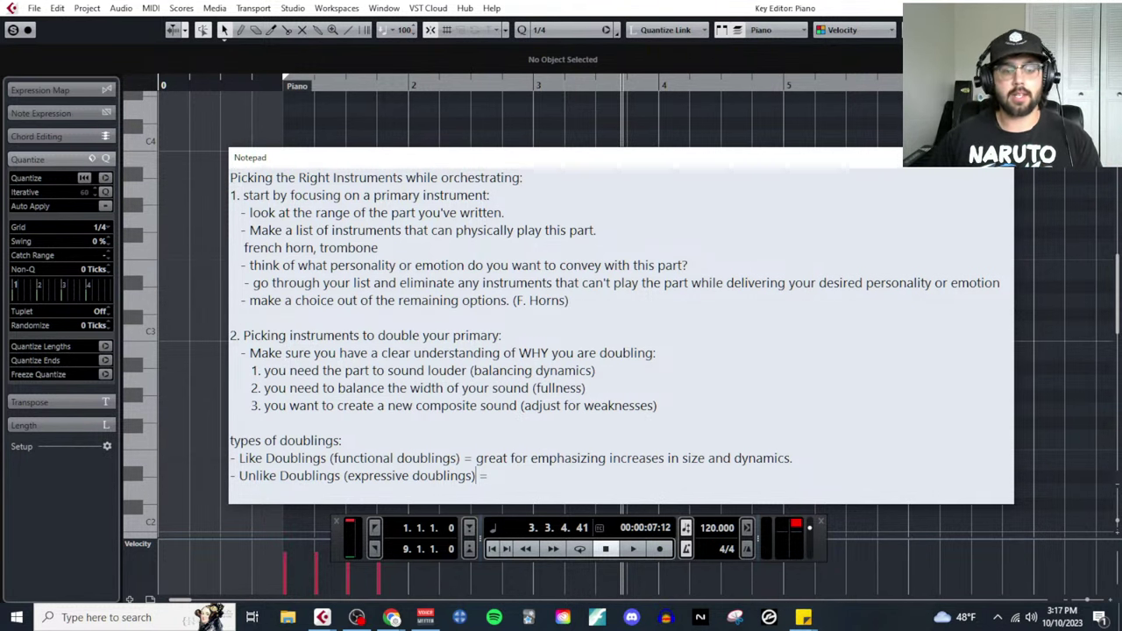
Complete the Unlike Doublings entry with "great for creating brand new and composite sound qualities (timbres)"
click(489, 475)
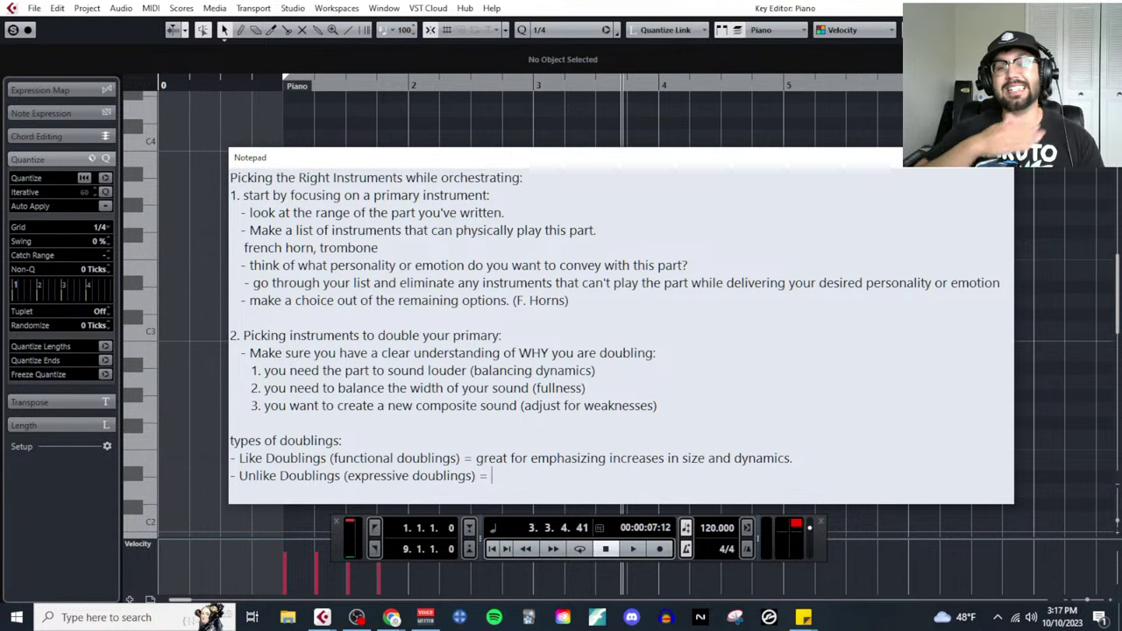
text(great)
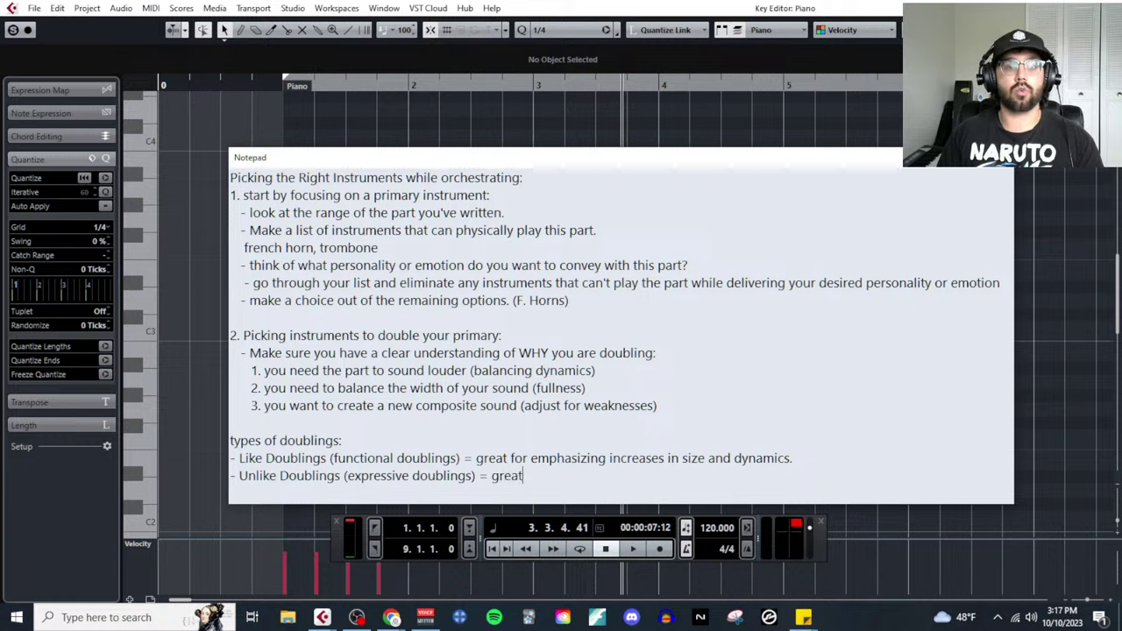
text( for creating bra)
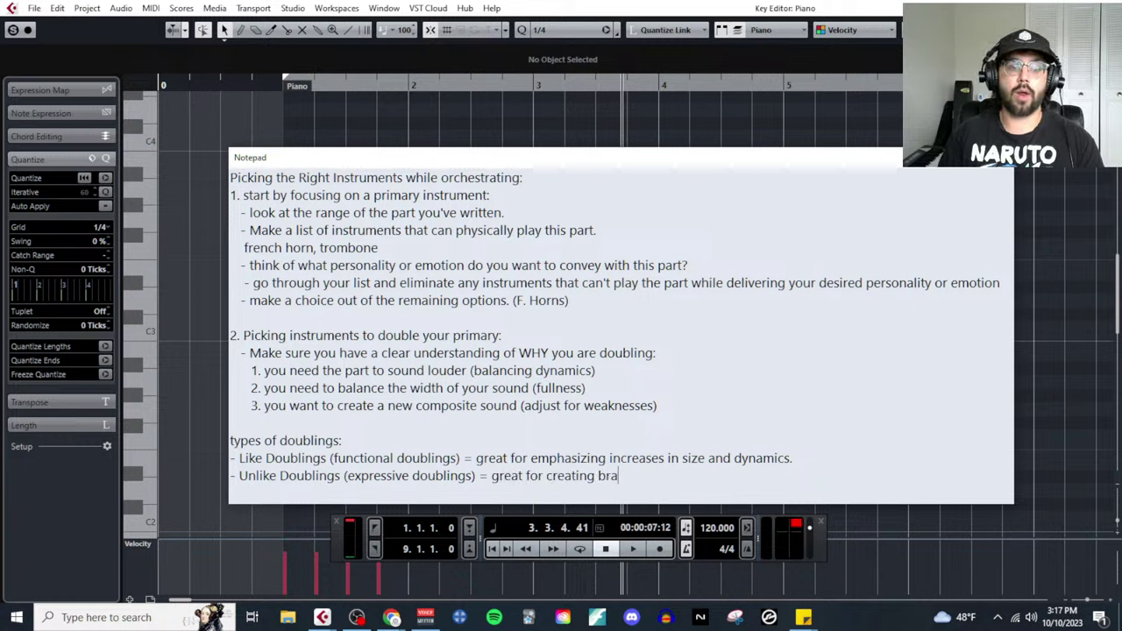
text(nd new and co)
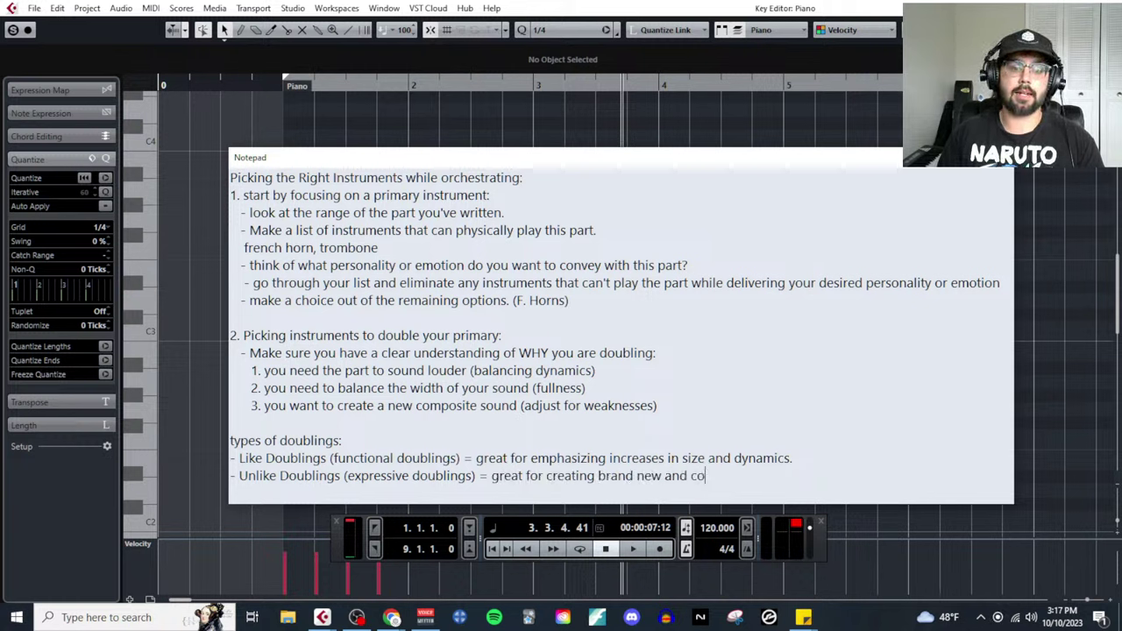
text(mposite sound )
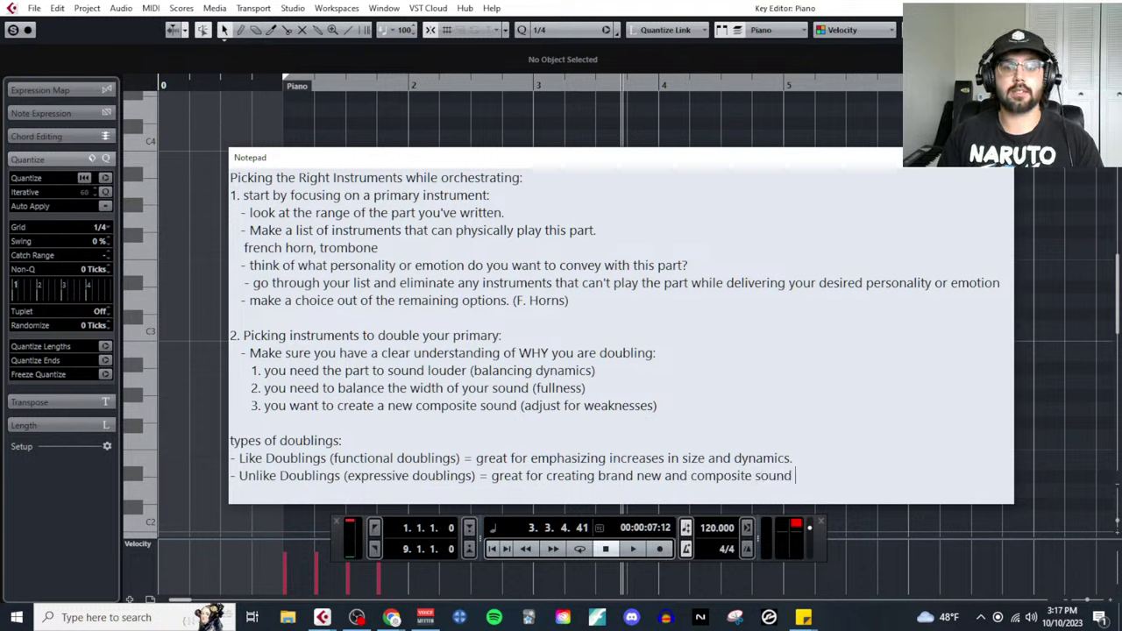
text(qualities (ti)
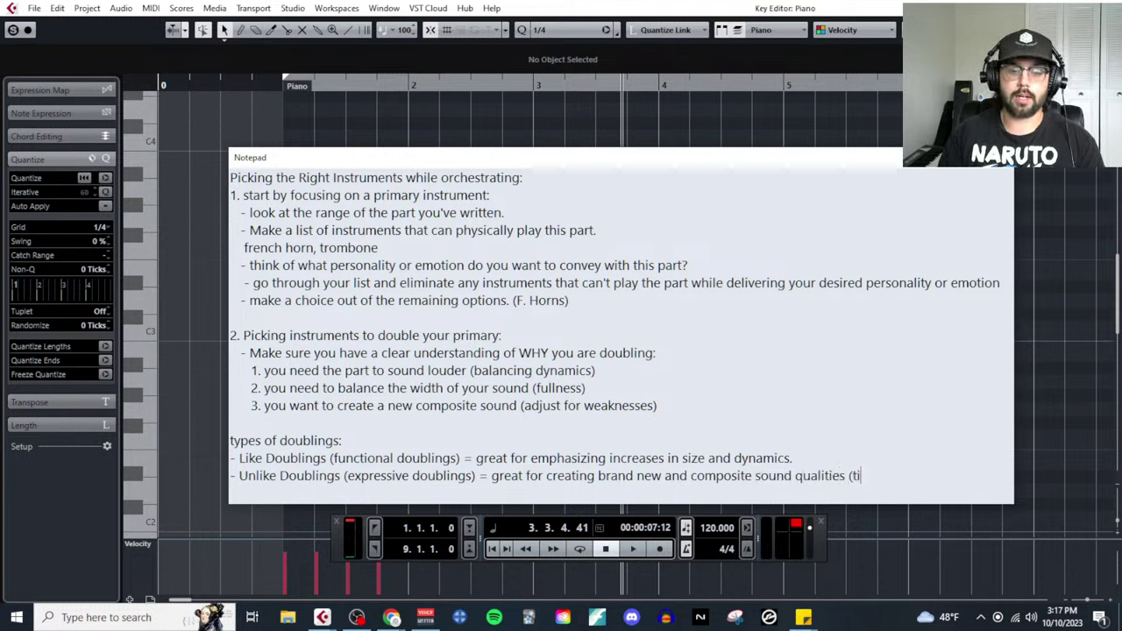
text(mbres))
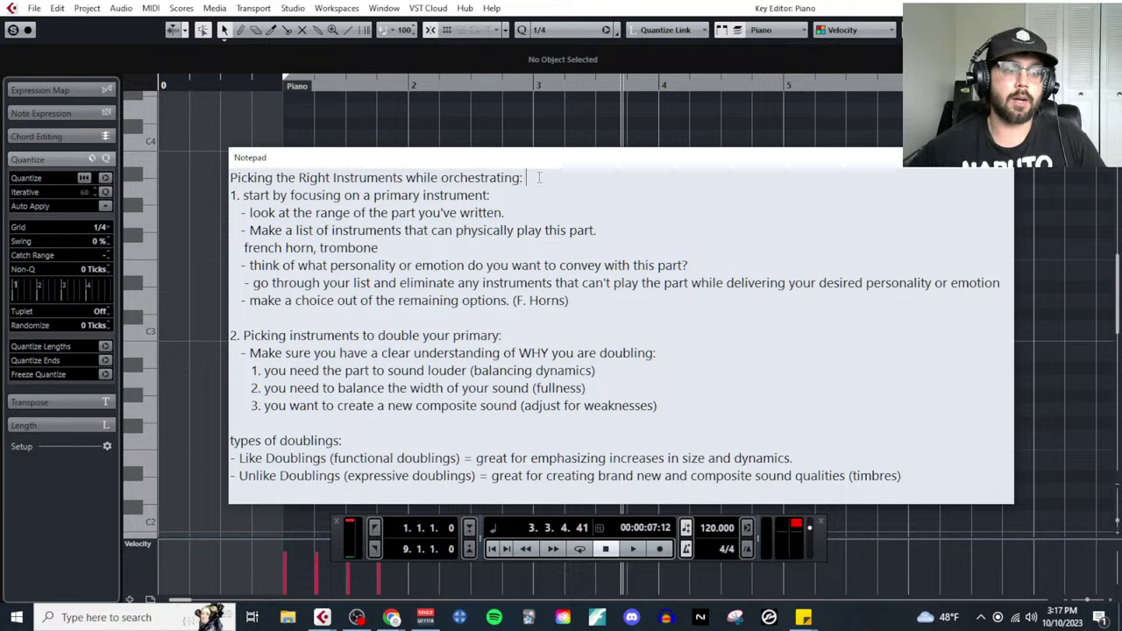
drag(536, 179, 226, 178)
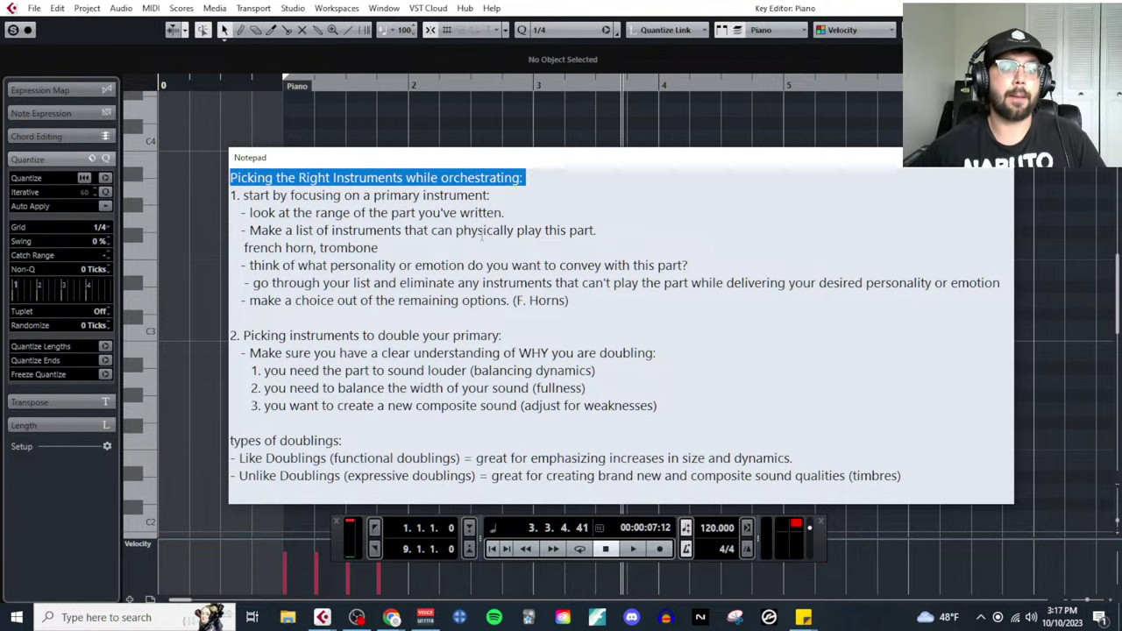
drag(519, 197, 210, 202)
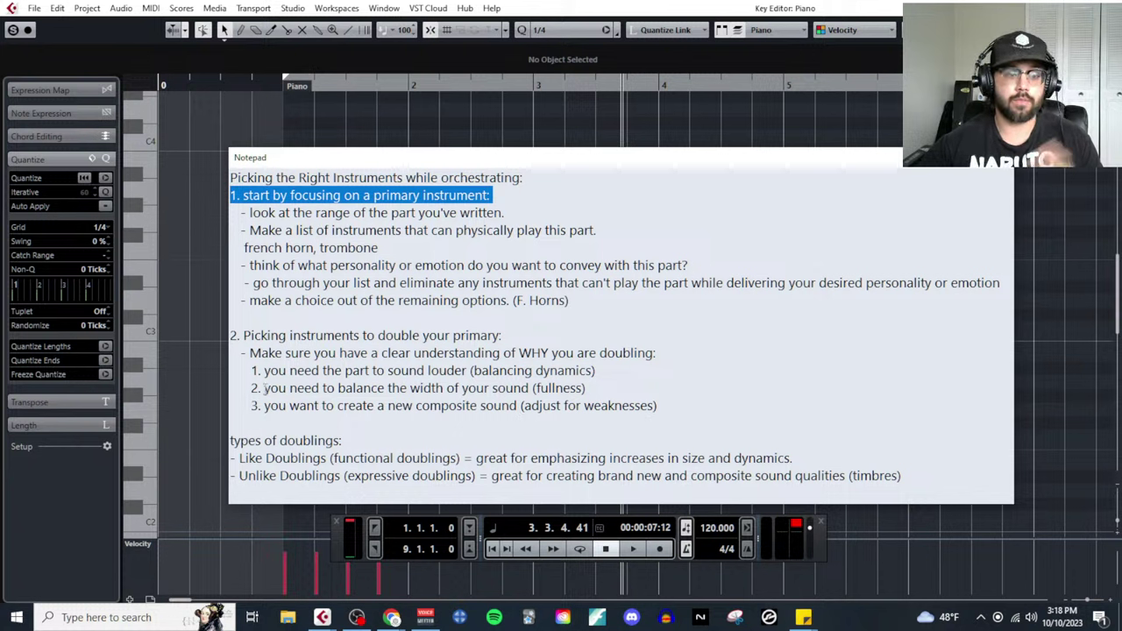
drag(460, 458, 226, 461)
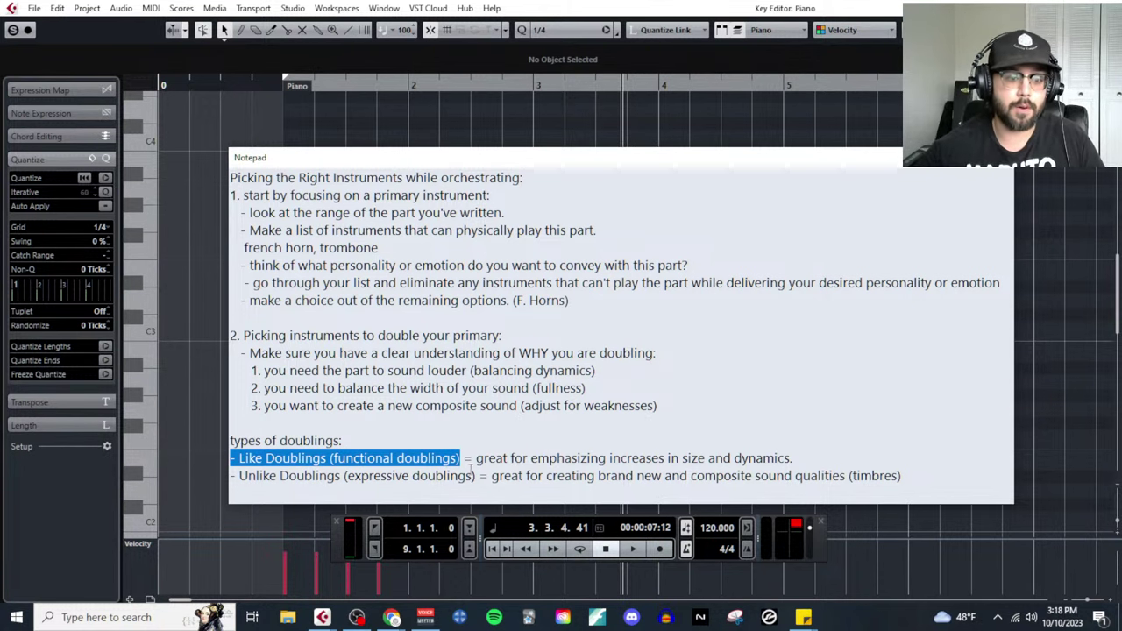
drag(478, 475, 227, 477)
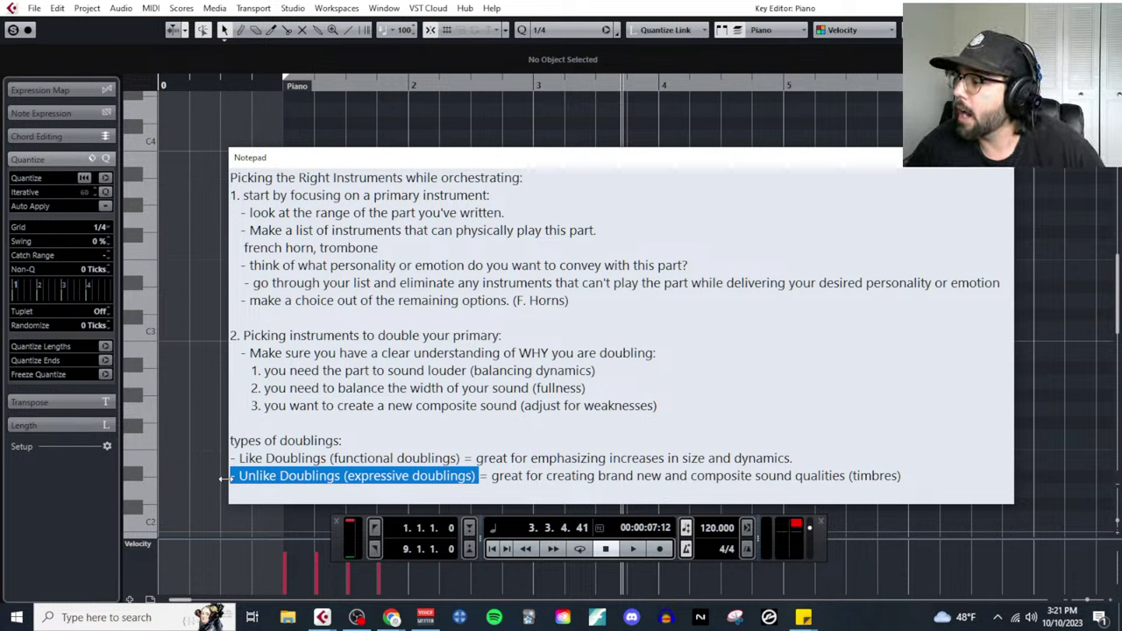
shift+click(231, 477)
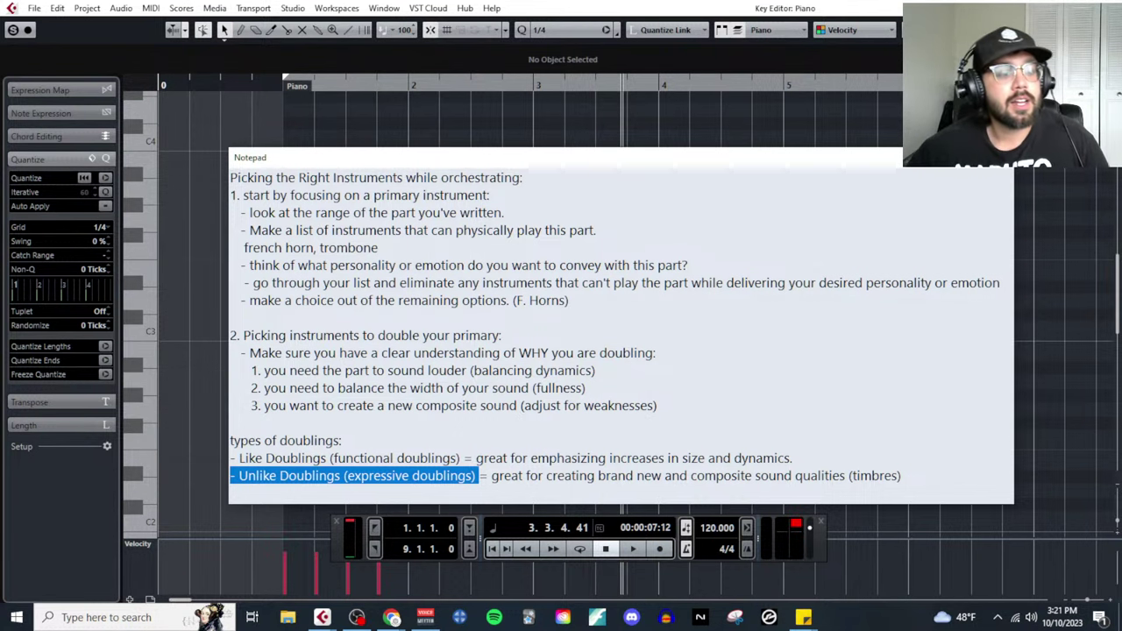
Leave a blank line below the Unlike Doublings entry and add the heading "Options for Doublings:"
click(610, 458)
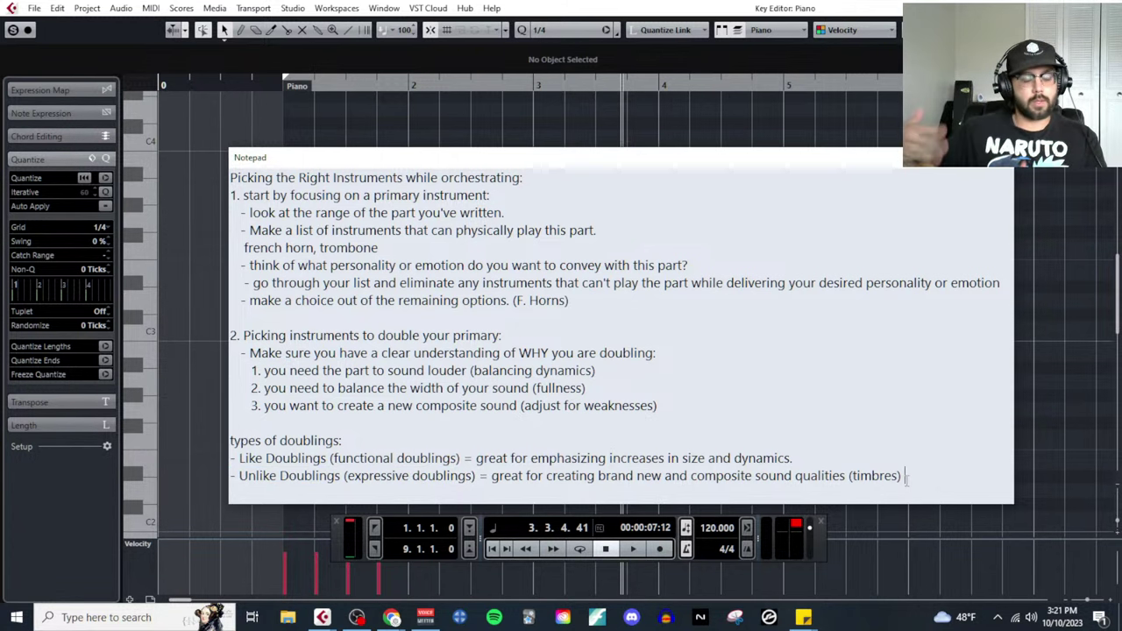
key(Return)
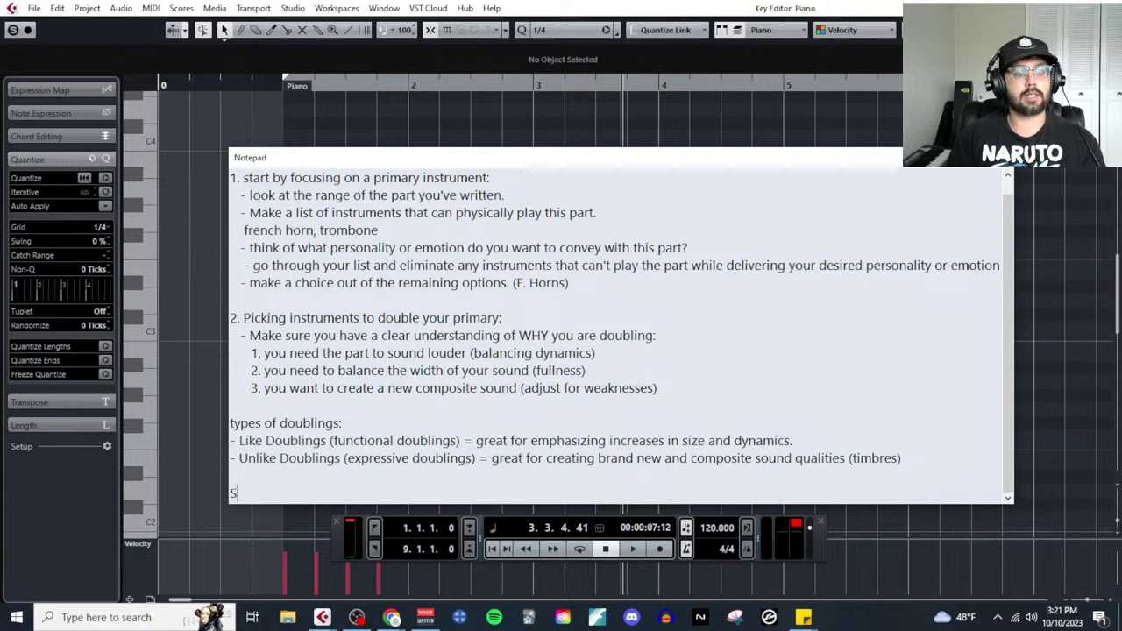
text(Options for Doublings:)
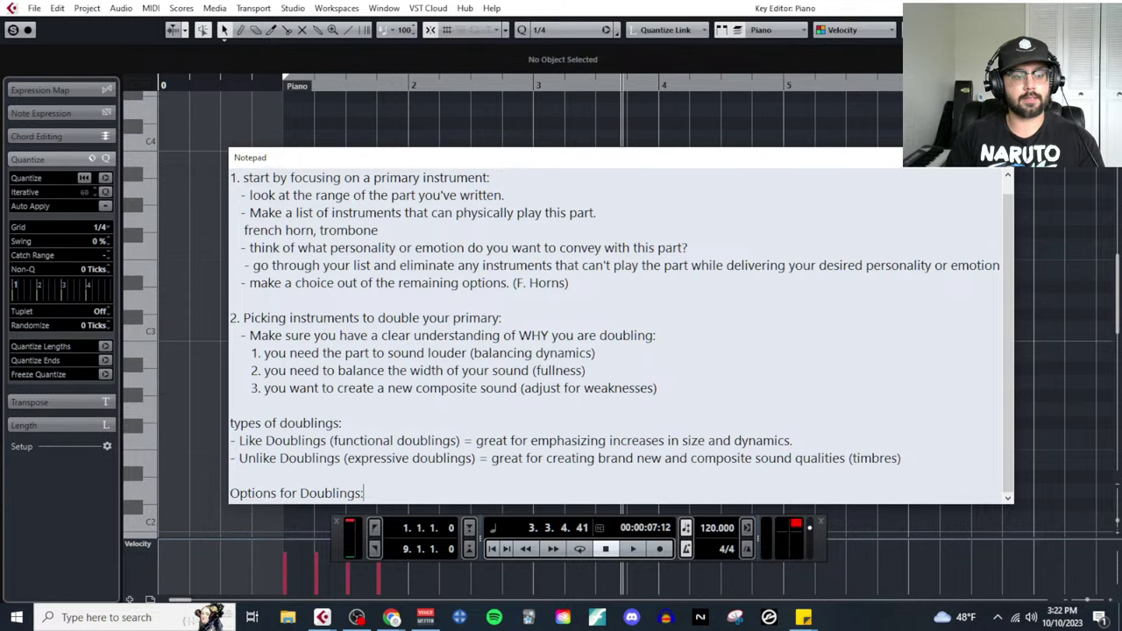
Add the entry "- Unison or Octaves/intervals" under the Options for Doublings heading
key(Return)
text(- Uni)
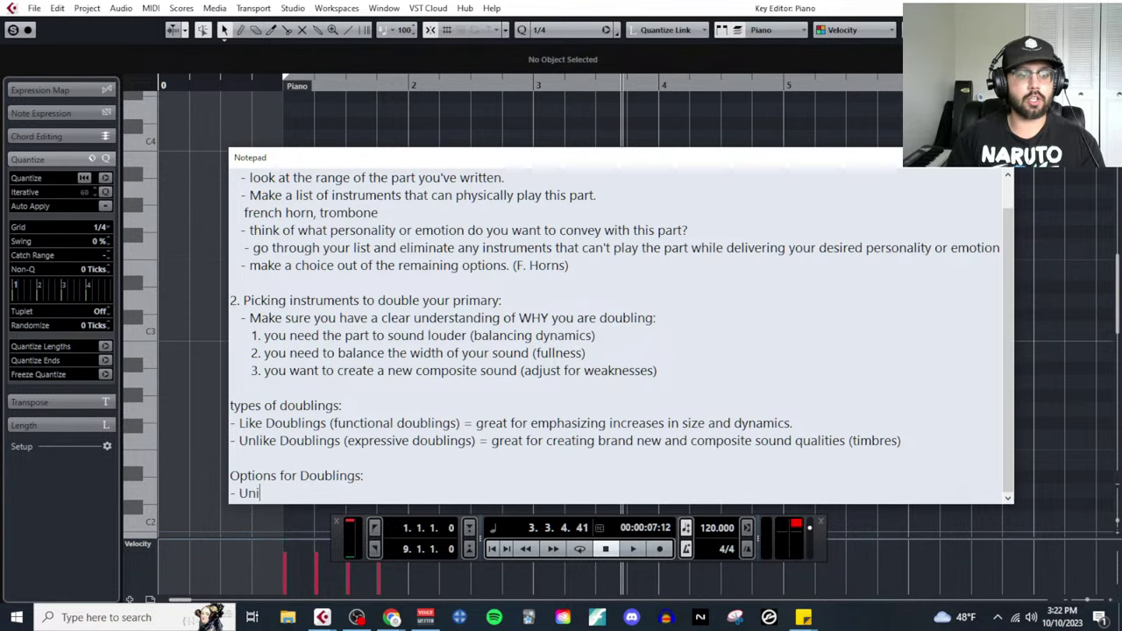
text(son or OCtave)
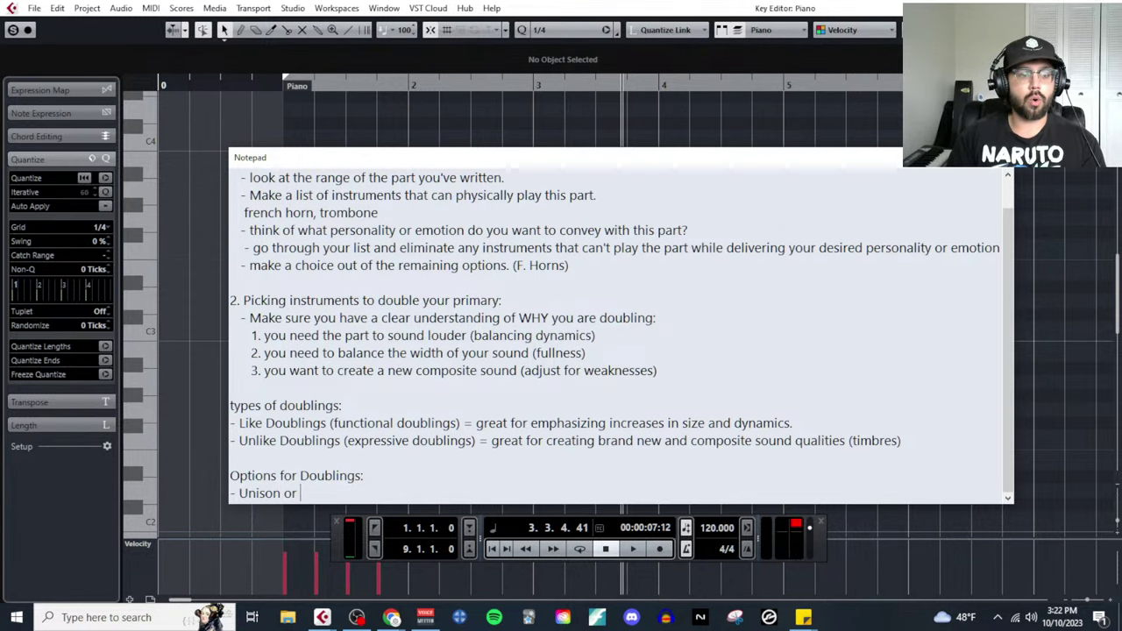
key(BackSpace)
key(BackSpace)
key(BackSpace)
key(BackSpace)
key(BackSpace)
text(ctav)
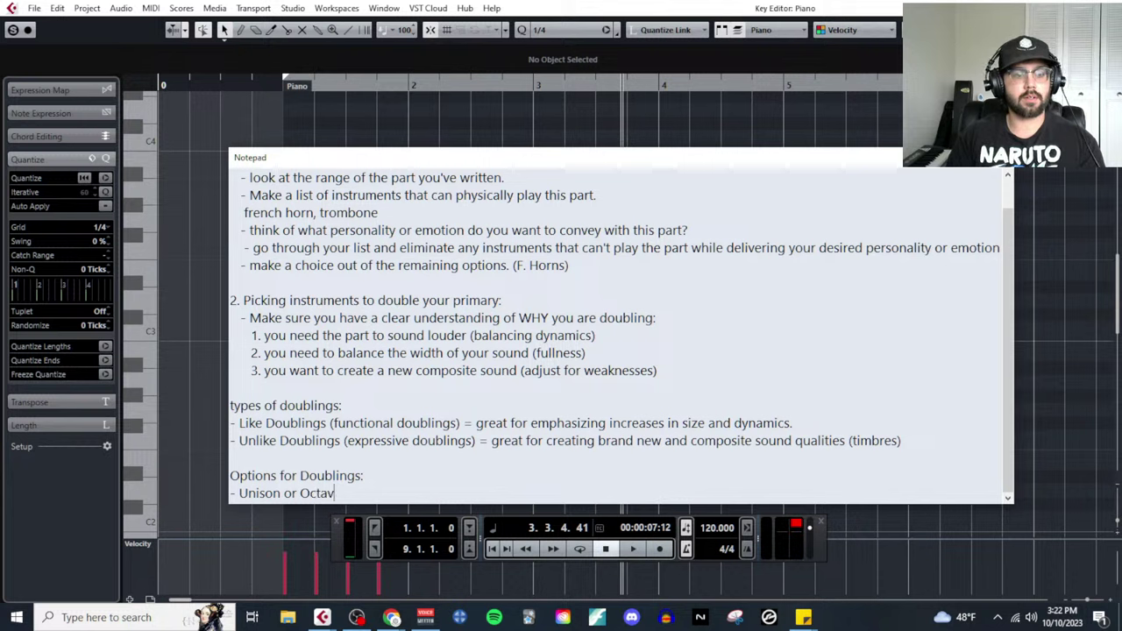
text(es/intervals)
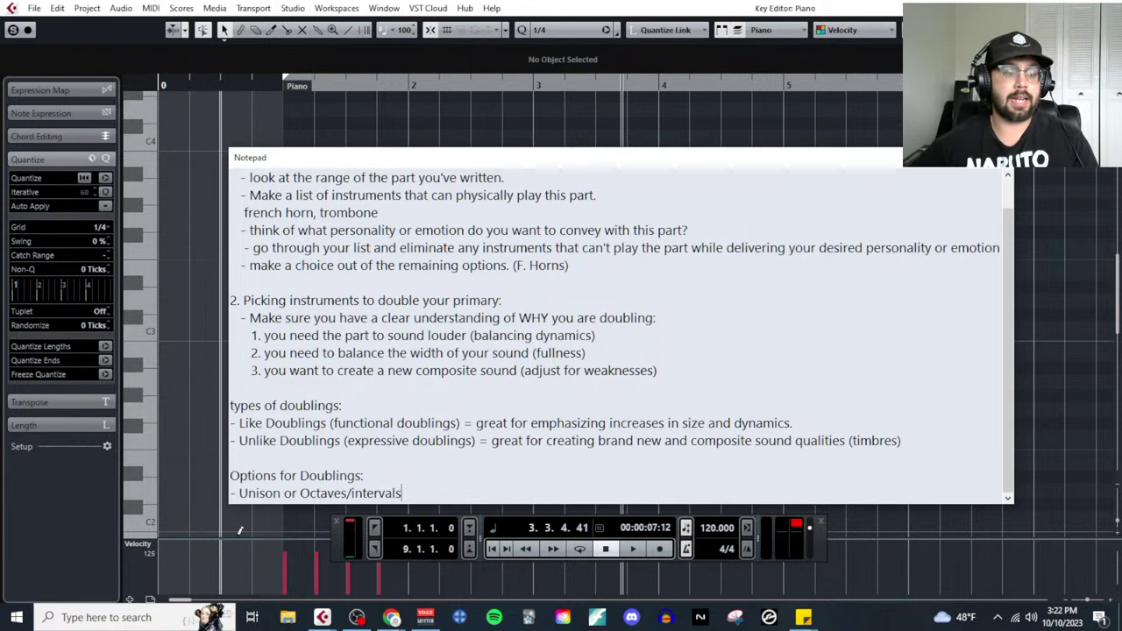
Move "or Octaves/intervals" onto its own line and complete the Unison entry with "= work really well for blending sounds into a new timbre"
click(283, 493)
key(Return)
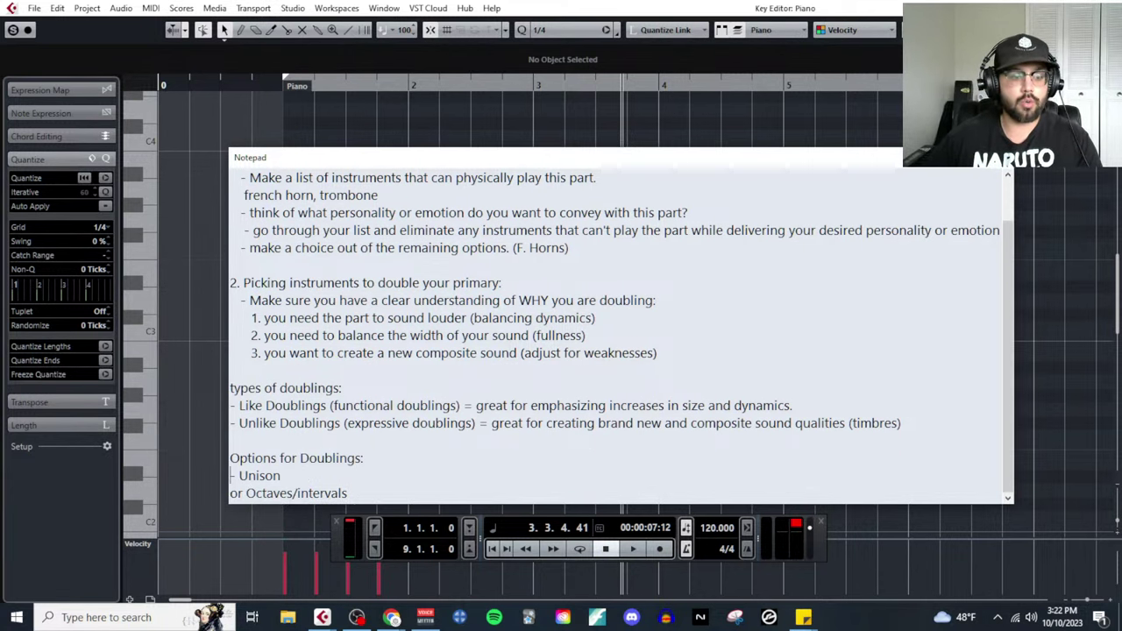
click(294, 479)
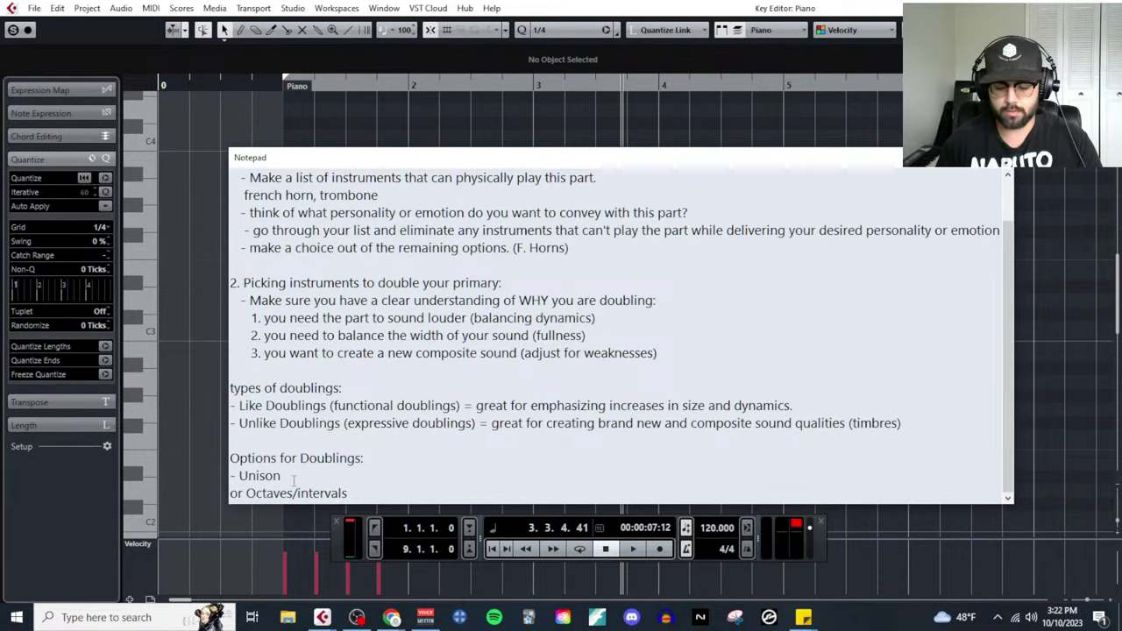
text(= wor)
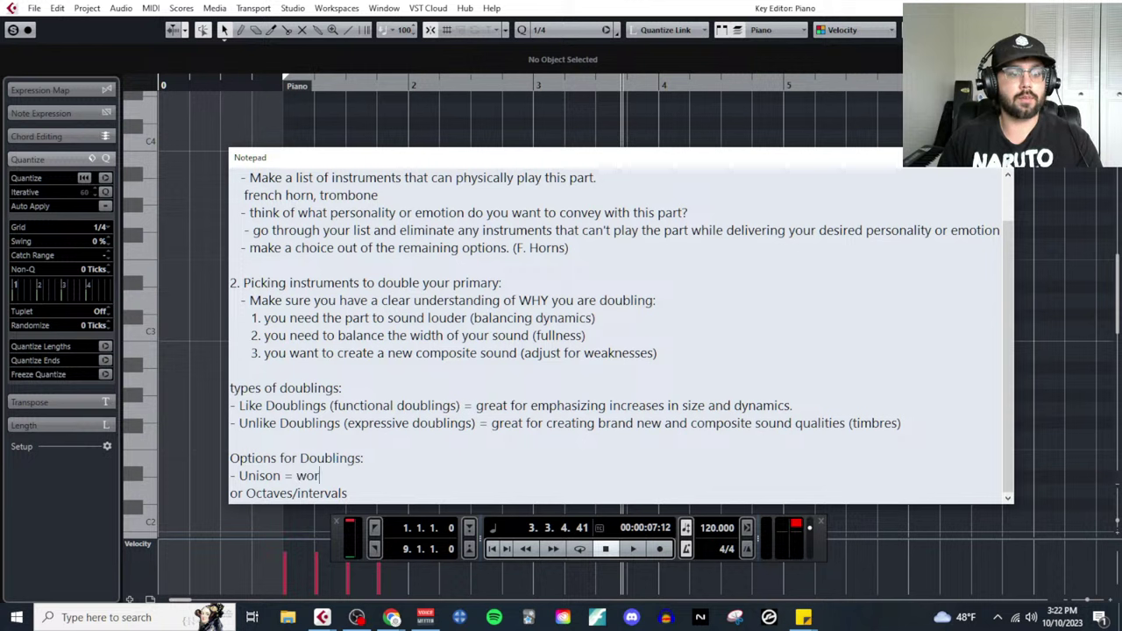
text(k really well for blen)
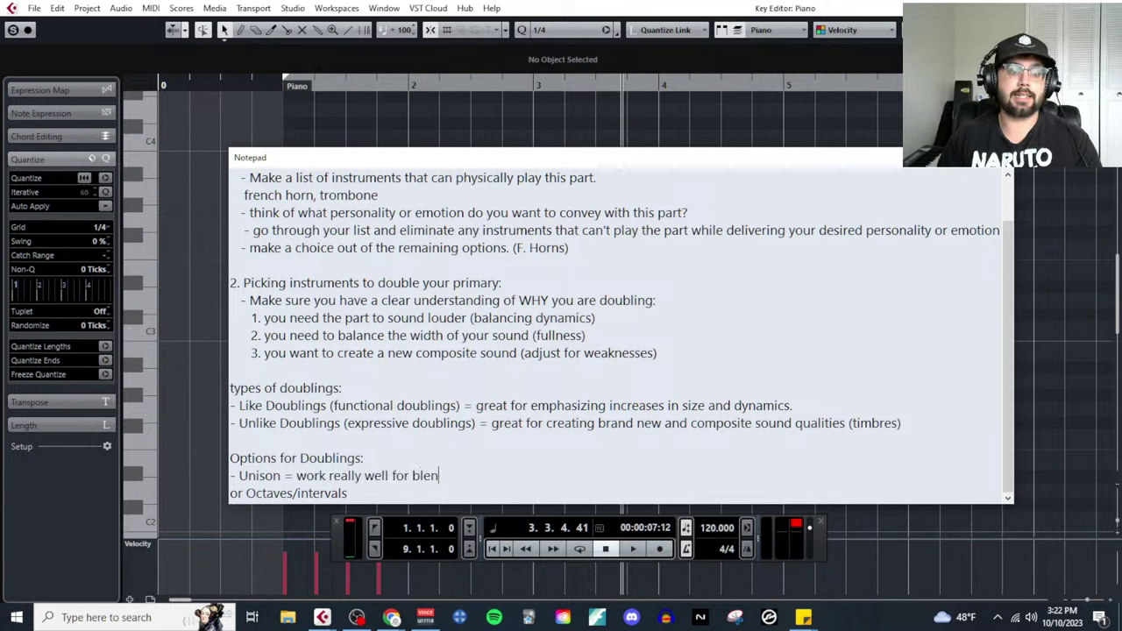
text(ding sounds into a new )
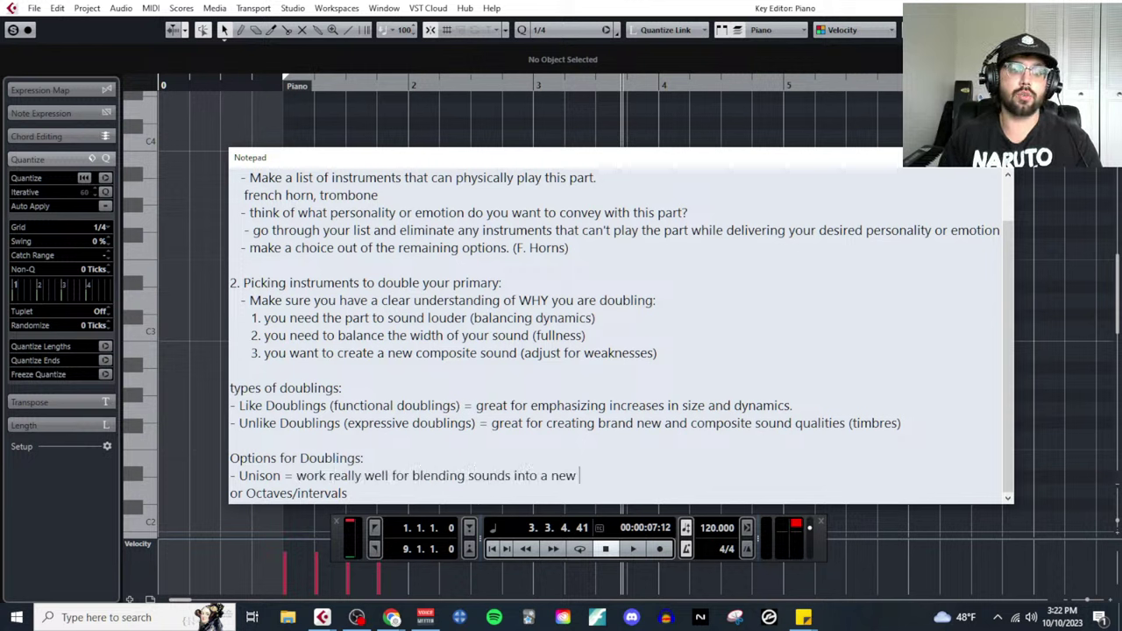
text(timbr)
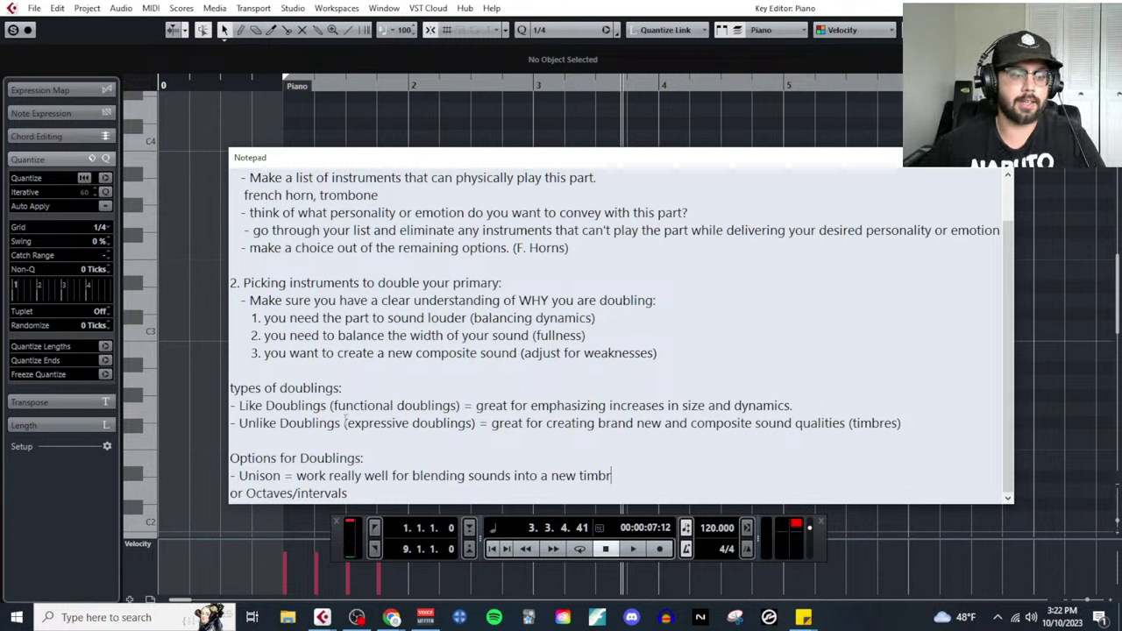
drag(344, 423, 234, 423)
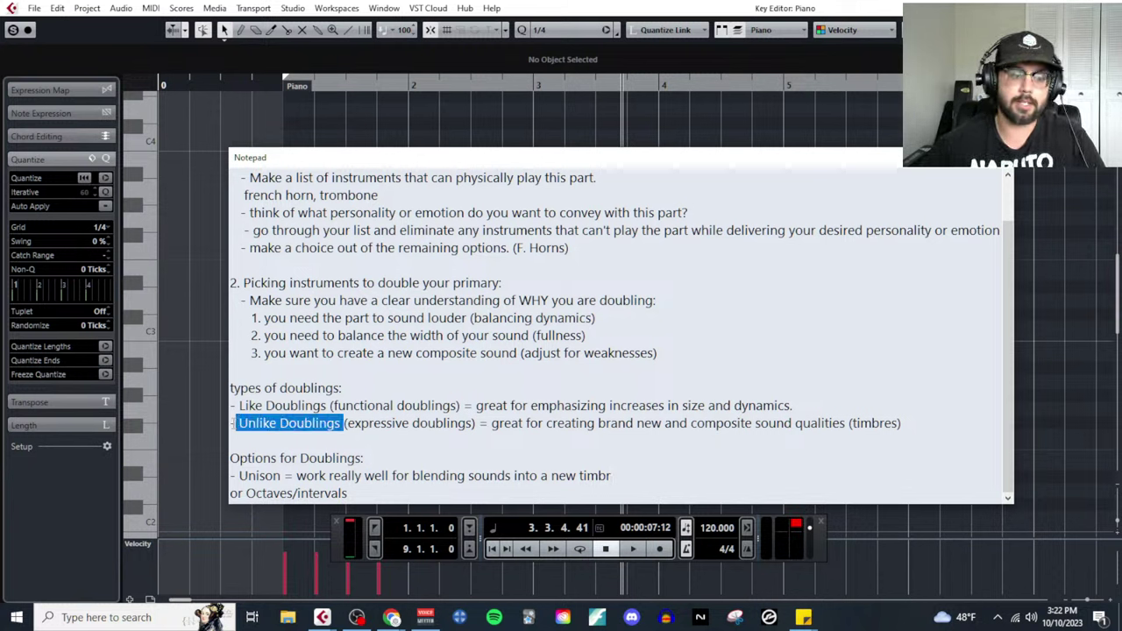
click(619, 477)
text(e)
Start a new line below the Unison entry with the text "- Octaves/intervals"
click(643, 501)
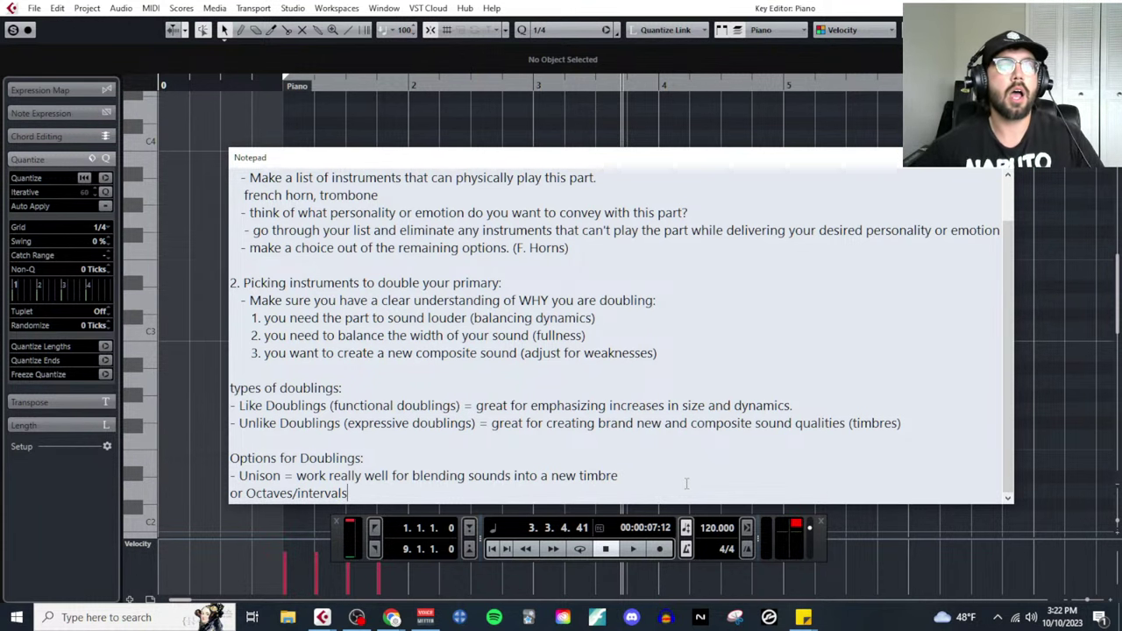
click(663, 479)
key(Return)
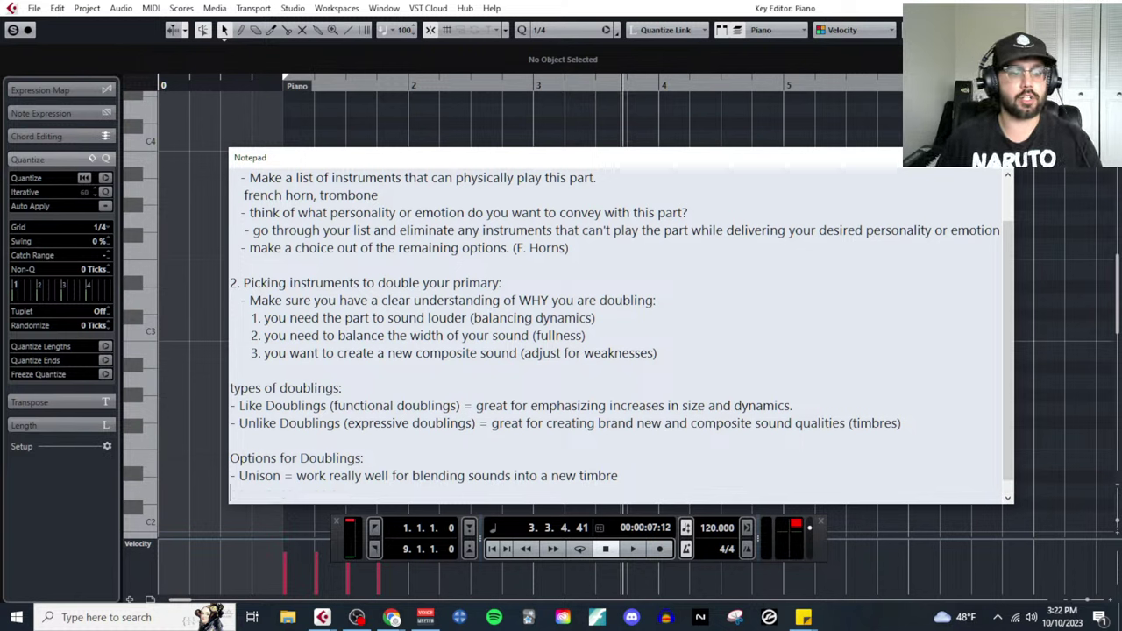
text(- Oct)
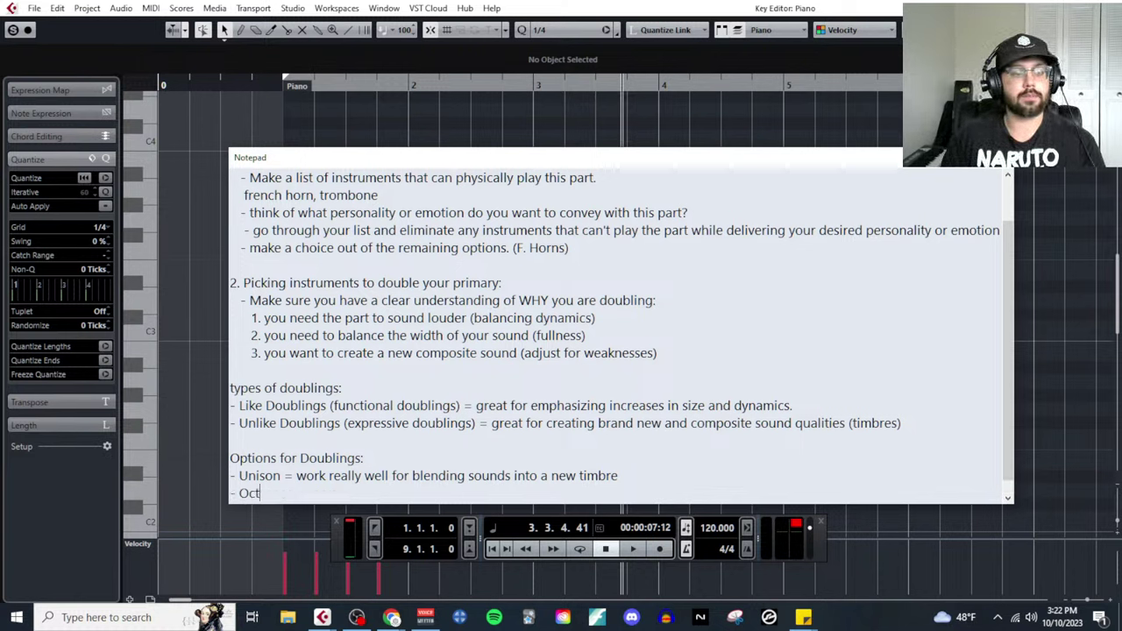
text(aves/intervals )
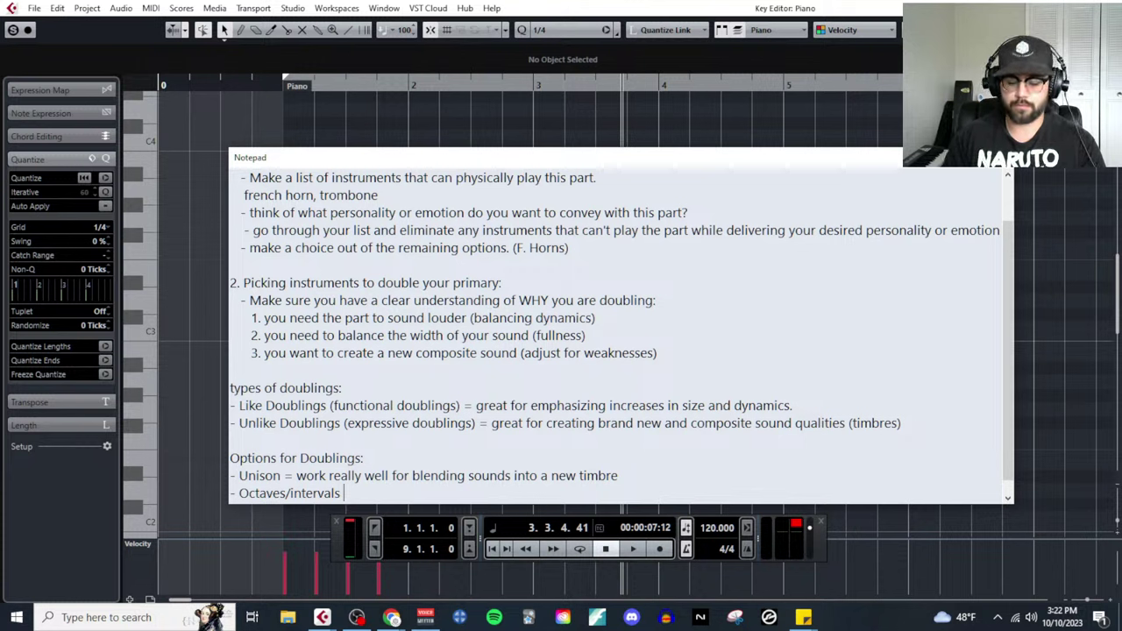
Complete the Octaves/intervals entry with "= work well for taking up more space and creating a louder sound/precense."
text(= work well for taking)
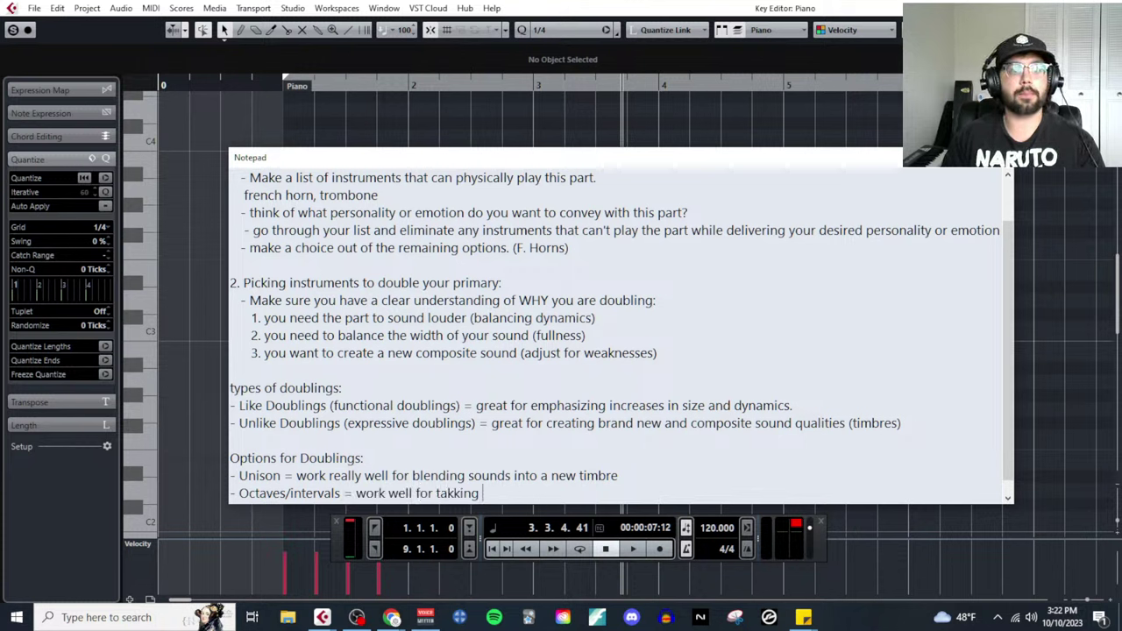
key(BackSpace)
key(BackSpace)
key(BackSpace)
key(BackSpace)
text(king up mor)
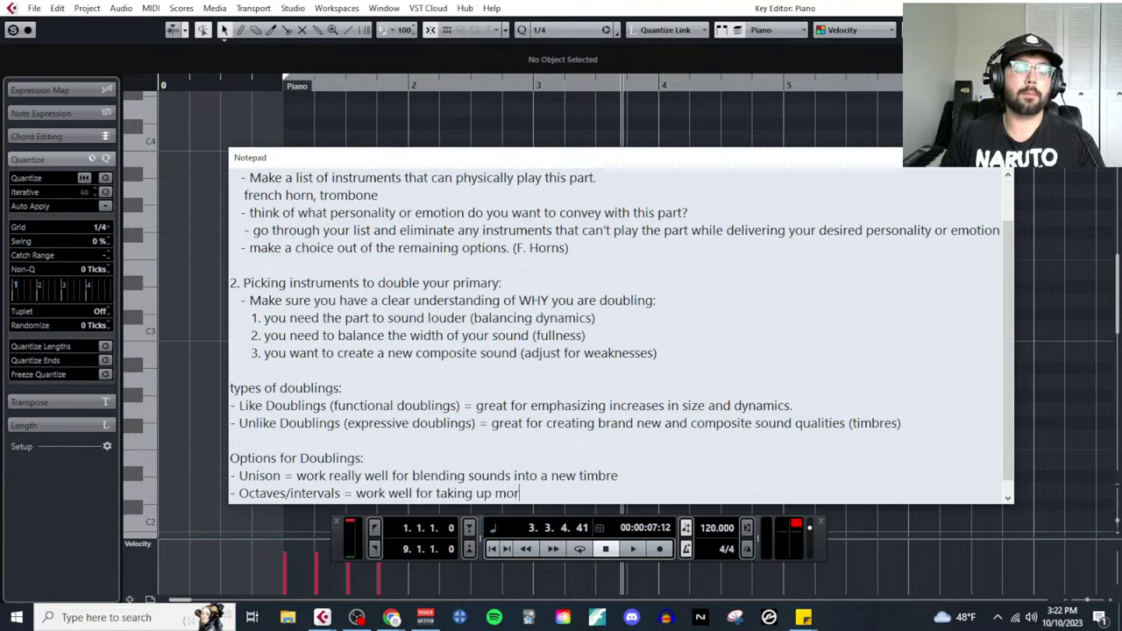
text(e space and creating)
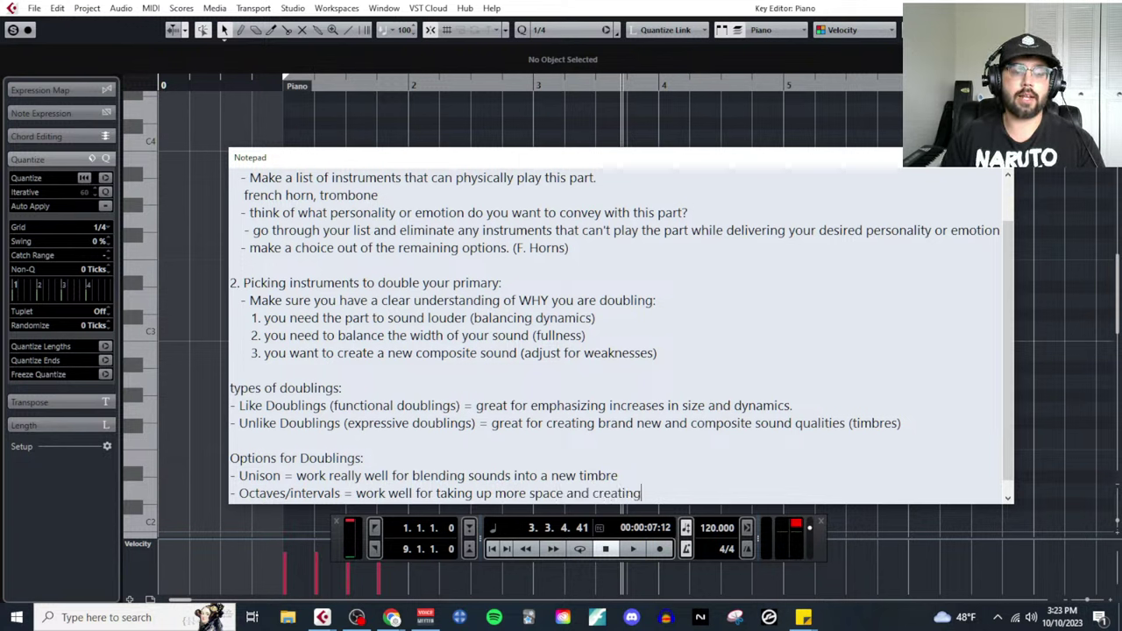
text( a louder sound/prence)
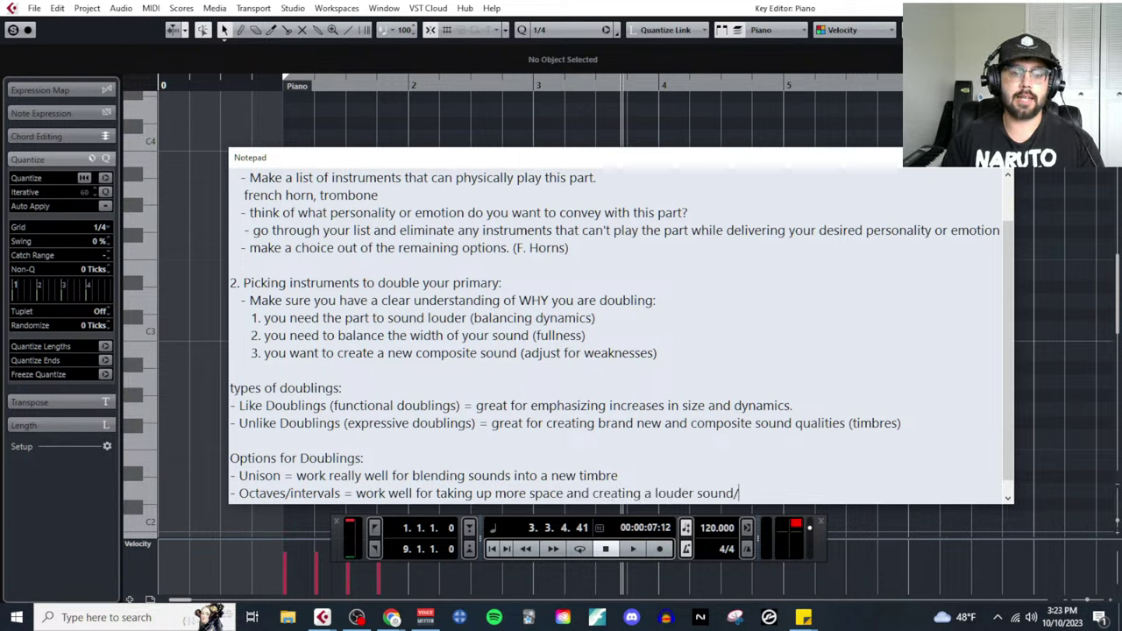
key(BackSpace)
key(BackSpace)
key(BackSpace)
text(cense.)
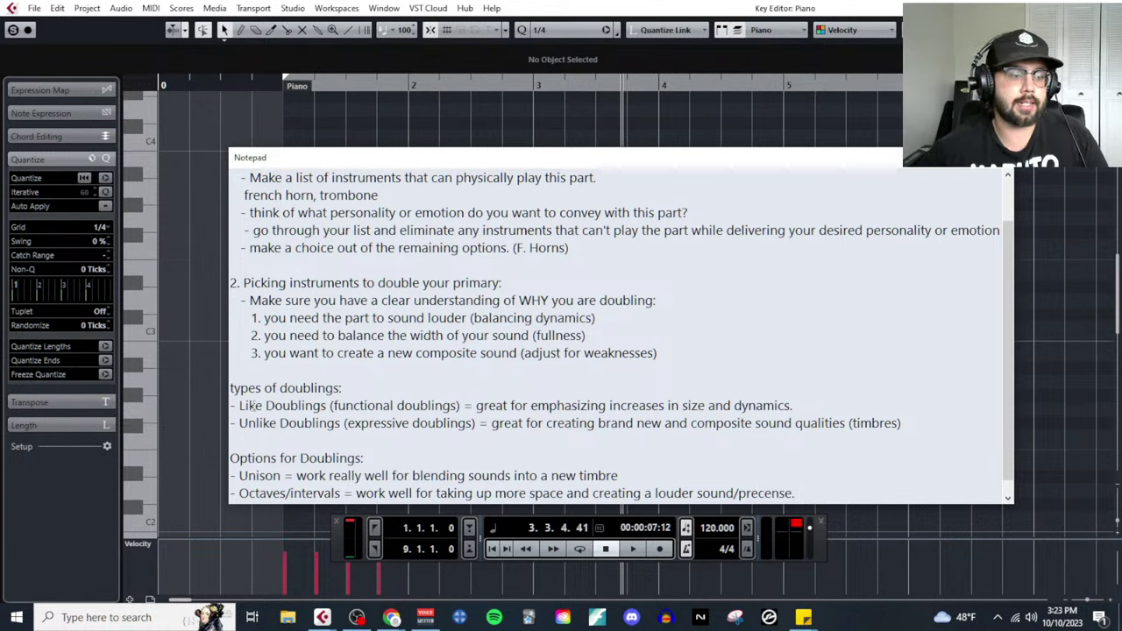
Delete the leftover "or Octaves/intervals" line below the new Octaves/intervals entry
drag(238, 405, 428, 406)
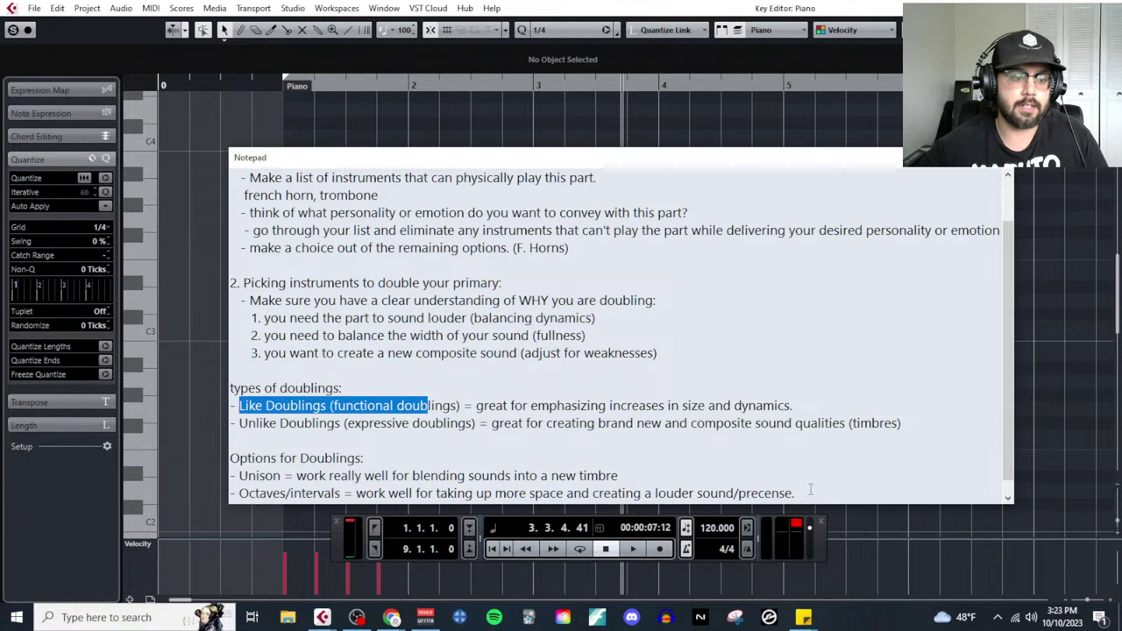
key(ctrl+z)
key(shift+Up)
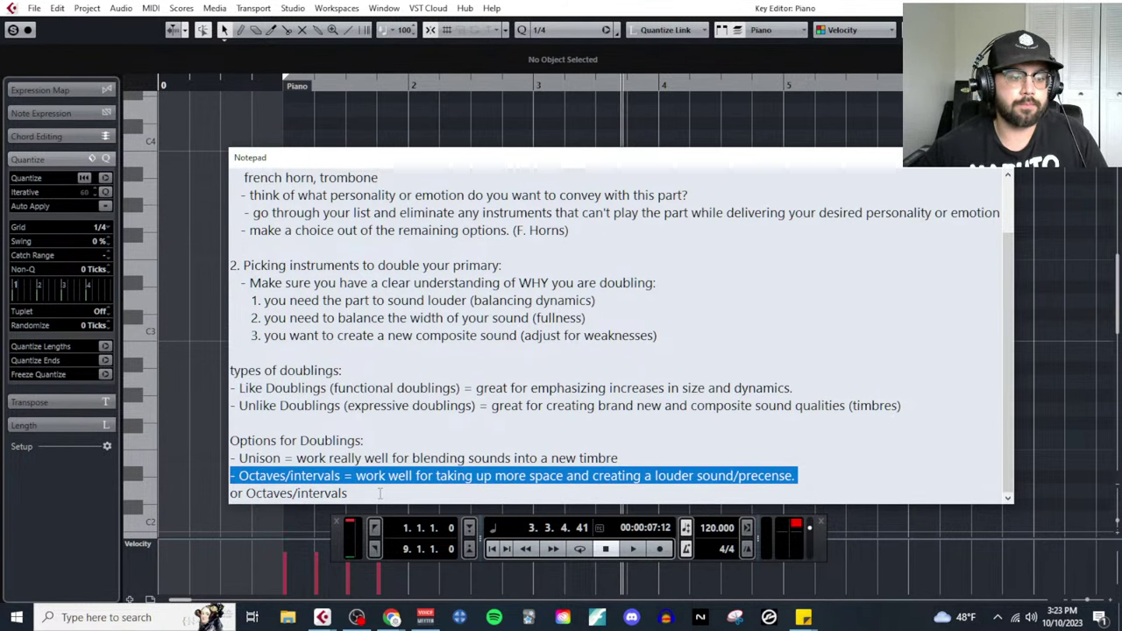
drag(347, 493, 216, 498)
key(Delete)
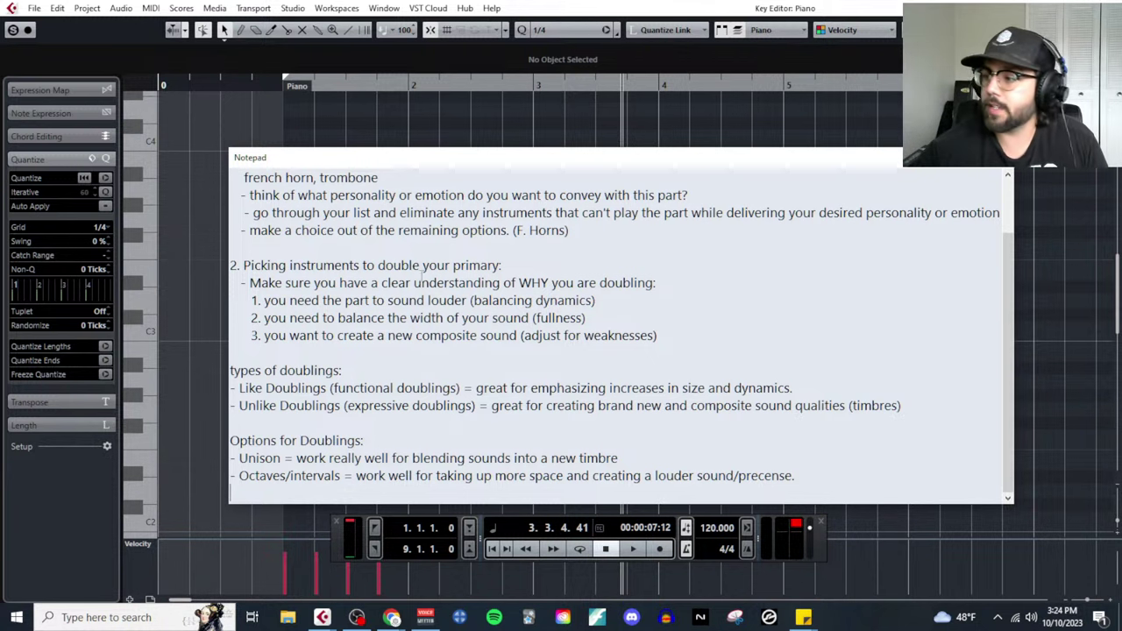
Review the guidelines for choosing a primary instrument, plus the Like and Unlike Doublings entries, highlighting each point
scroll(301, 275, up, 1)
scroll(301, 275, up, 1)
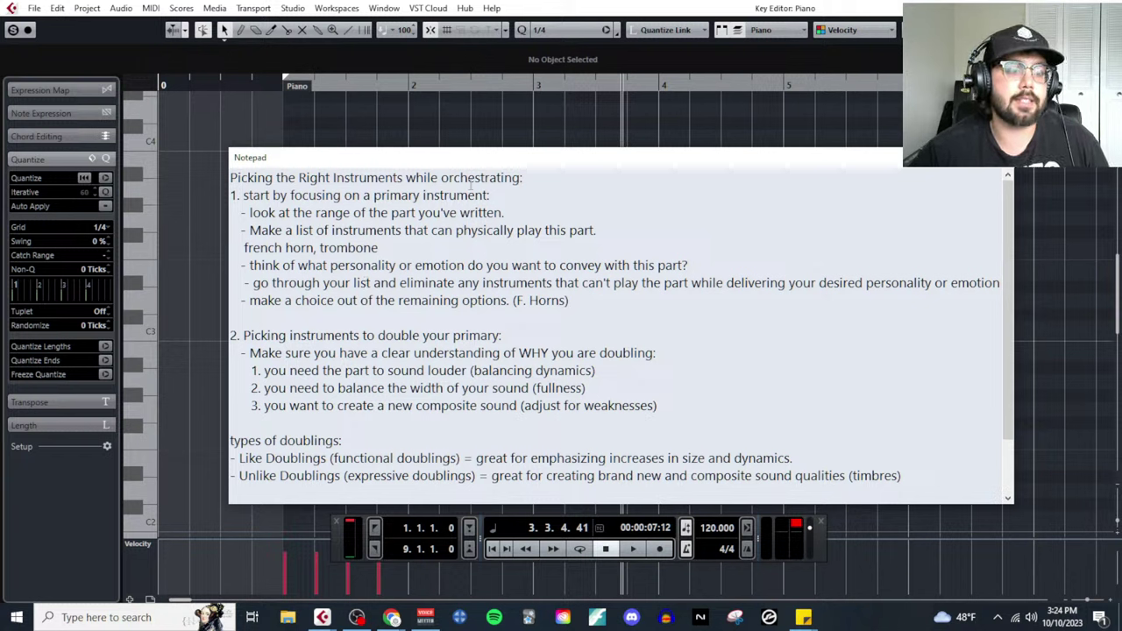
drag(492, 199, 222, 199)
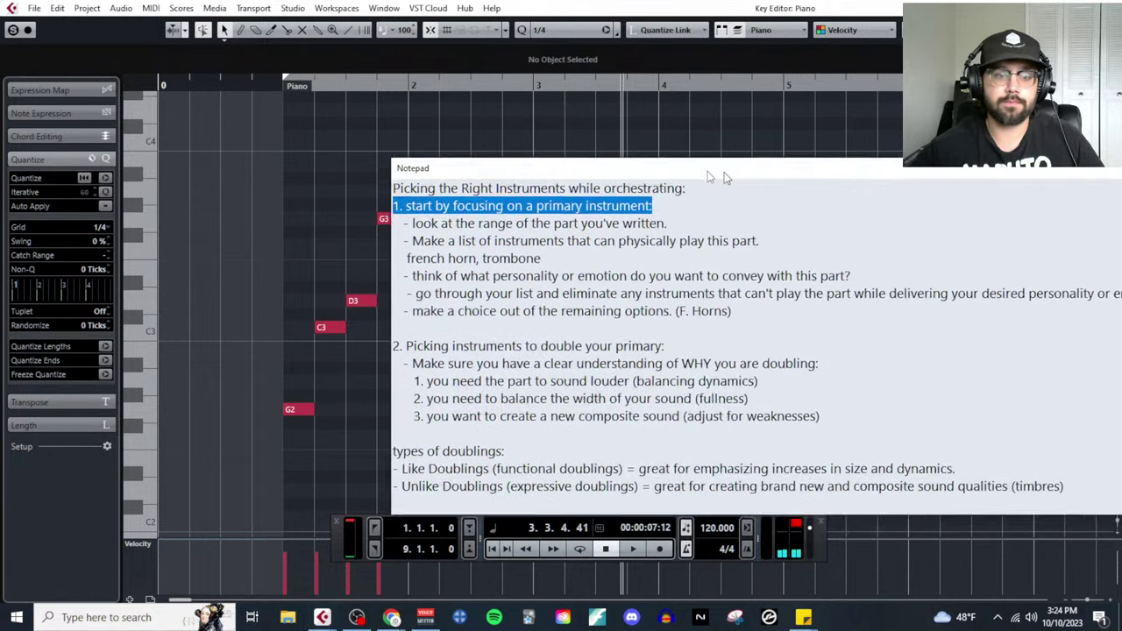
click(262, 233)
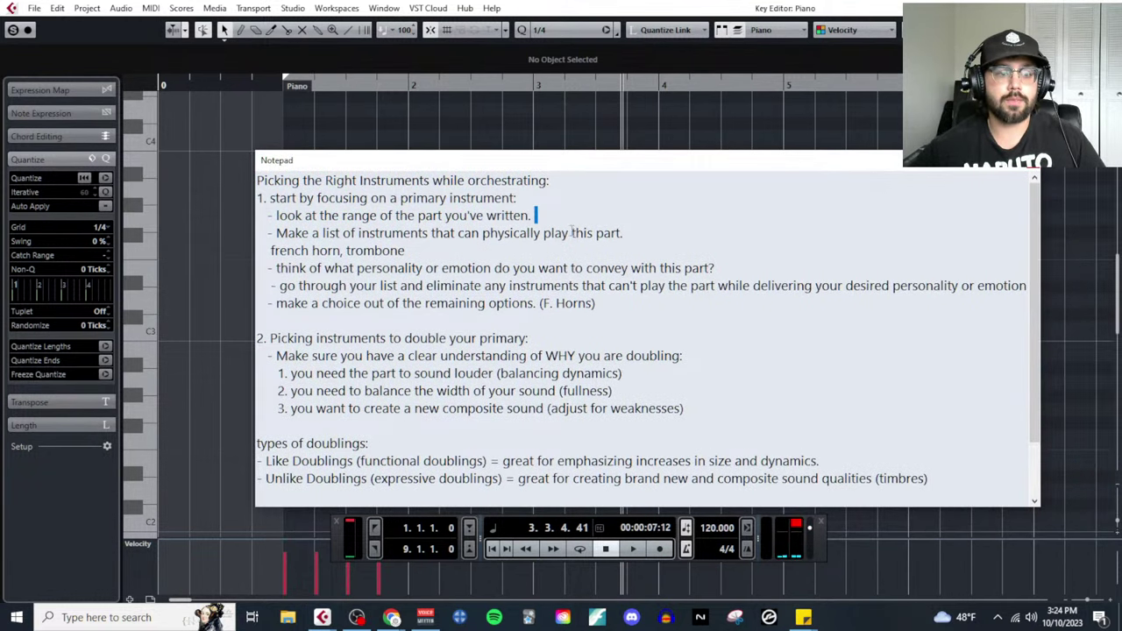
drag(626, 232, 261, 232)
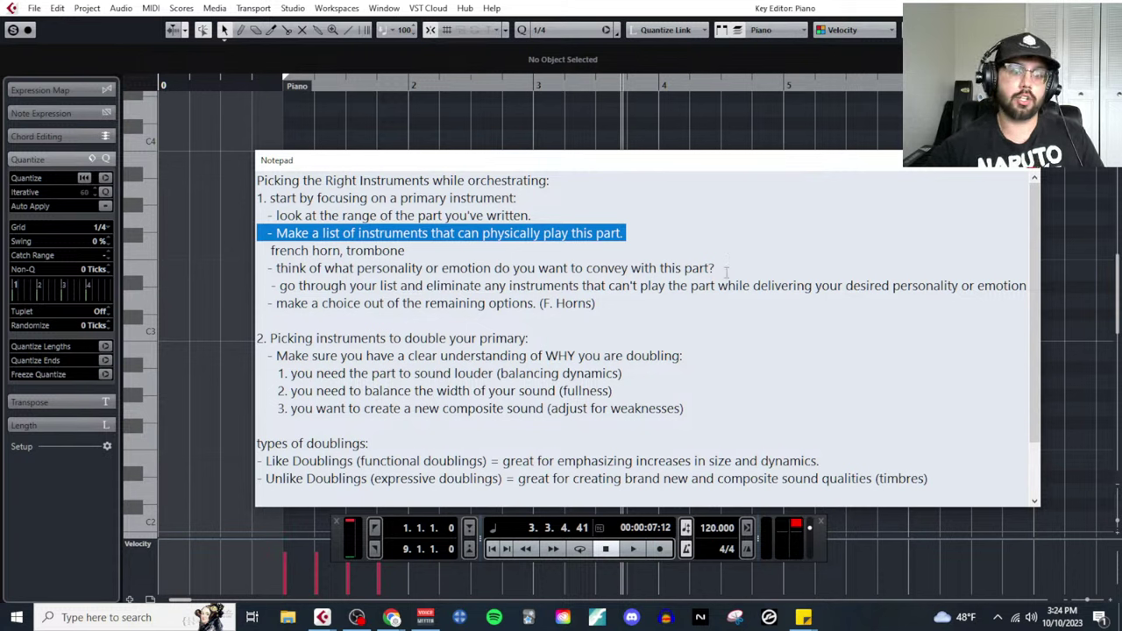
drag(726, 267, 263, 271)
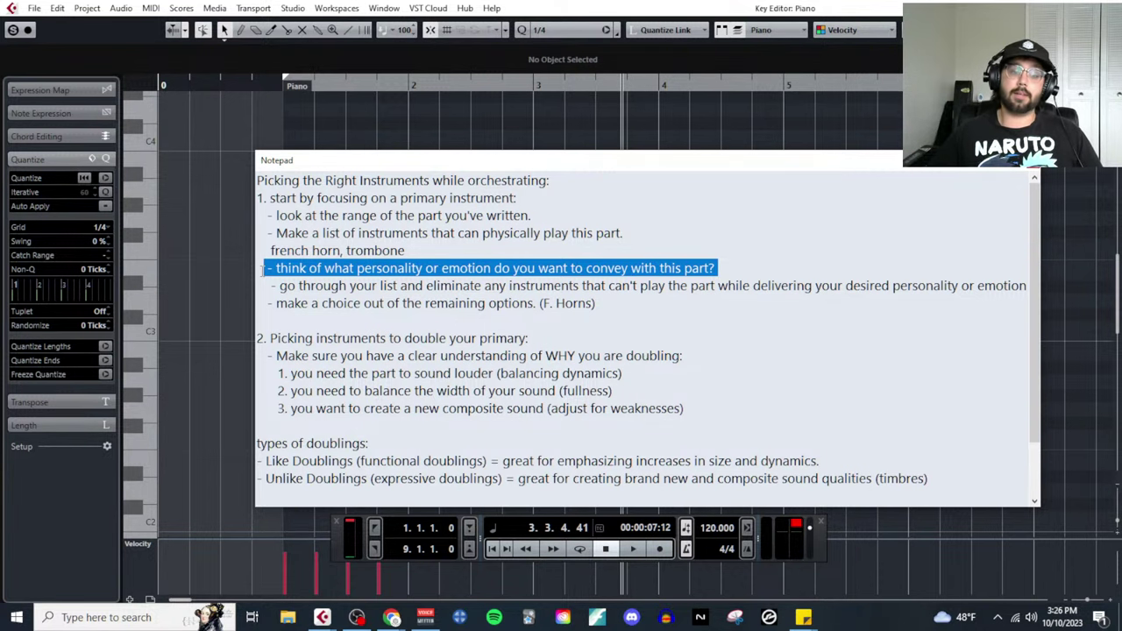
scroll(325, 416, down, 1)
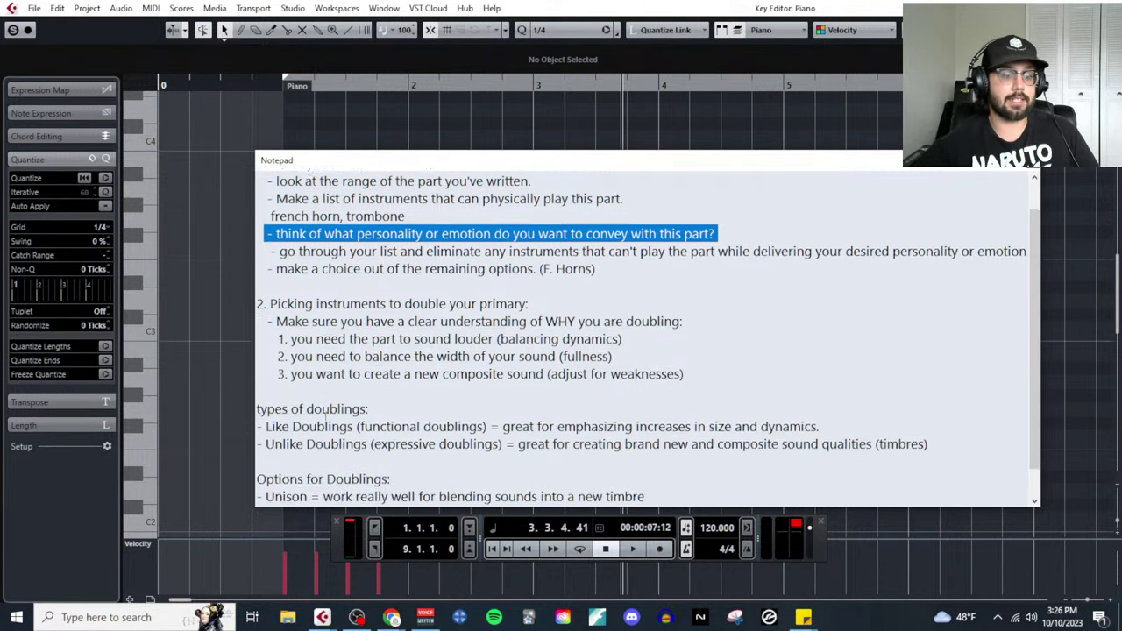
drag(491, 412, 266, 411)
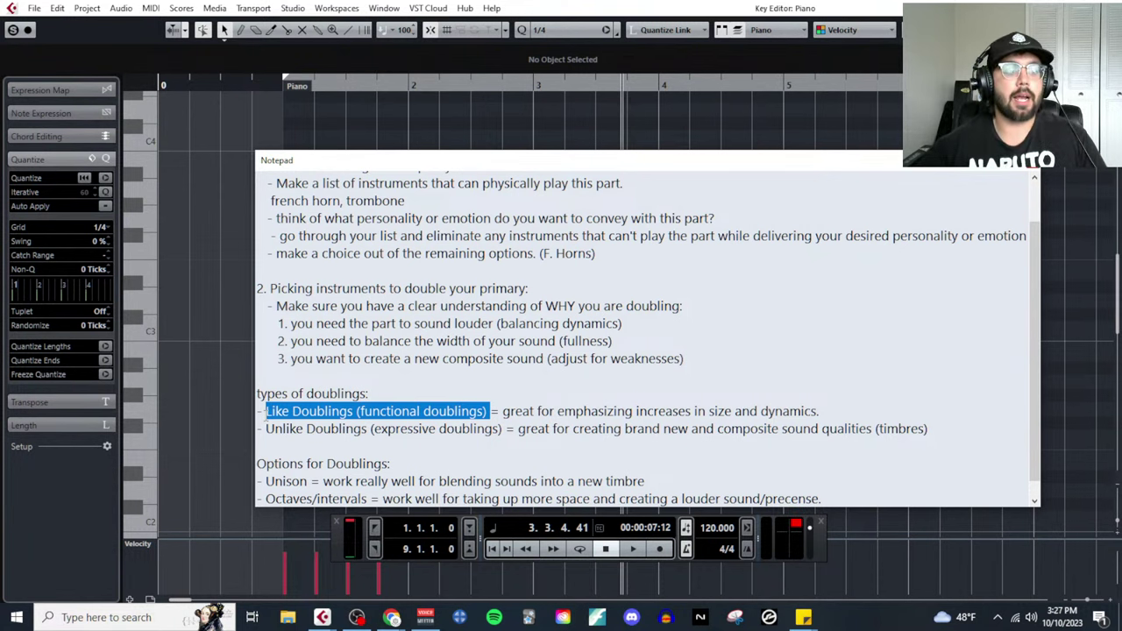
drag(264, 429, 503, 428)
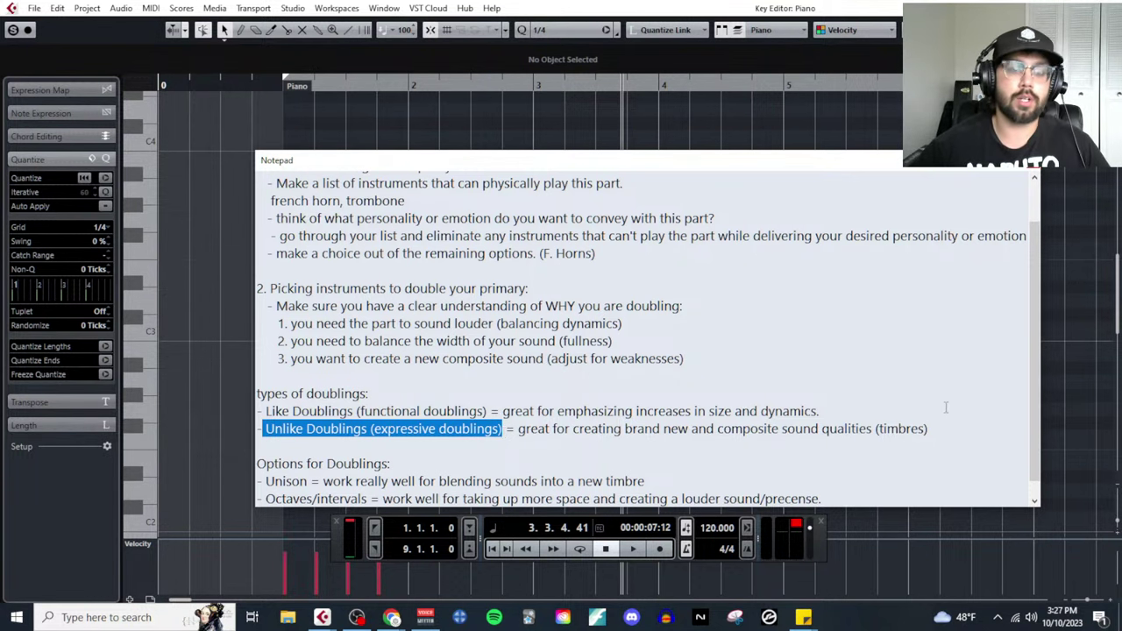
drag(943, 429, 519, 431)
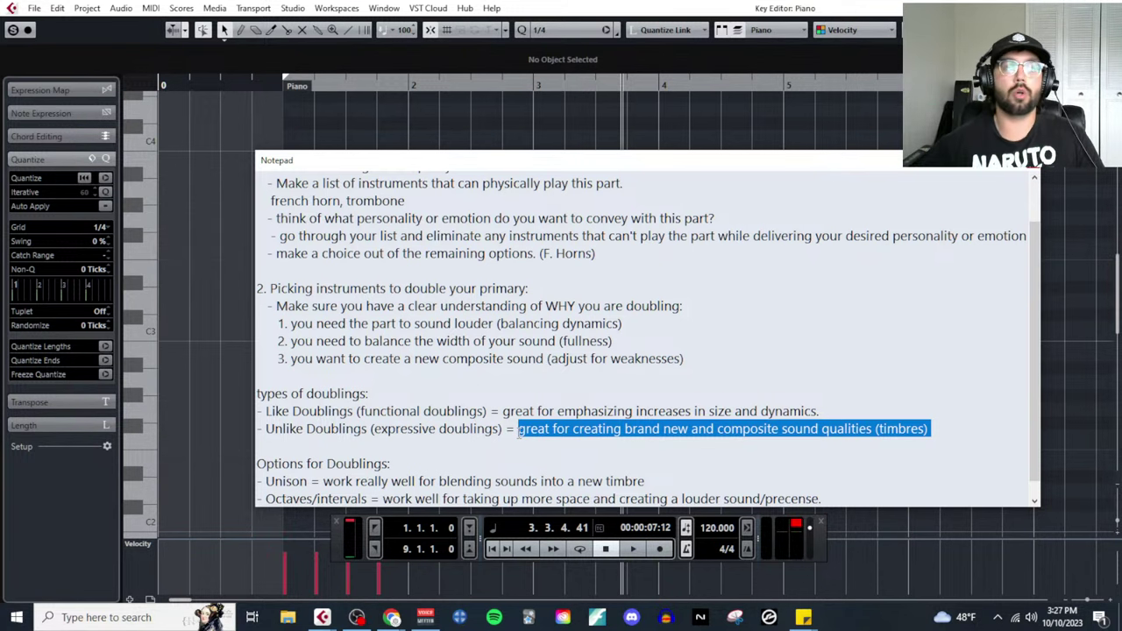
Review the primary instrument section again and examine the Unison and Octaves/intervals entries under Options for Doublings
scroll(583, 298, up, 1)
drag(626, 303, 248, 204)
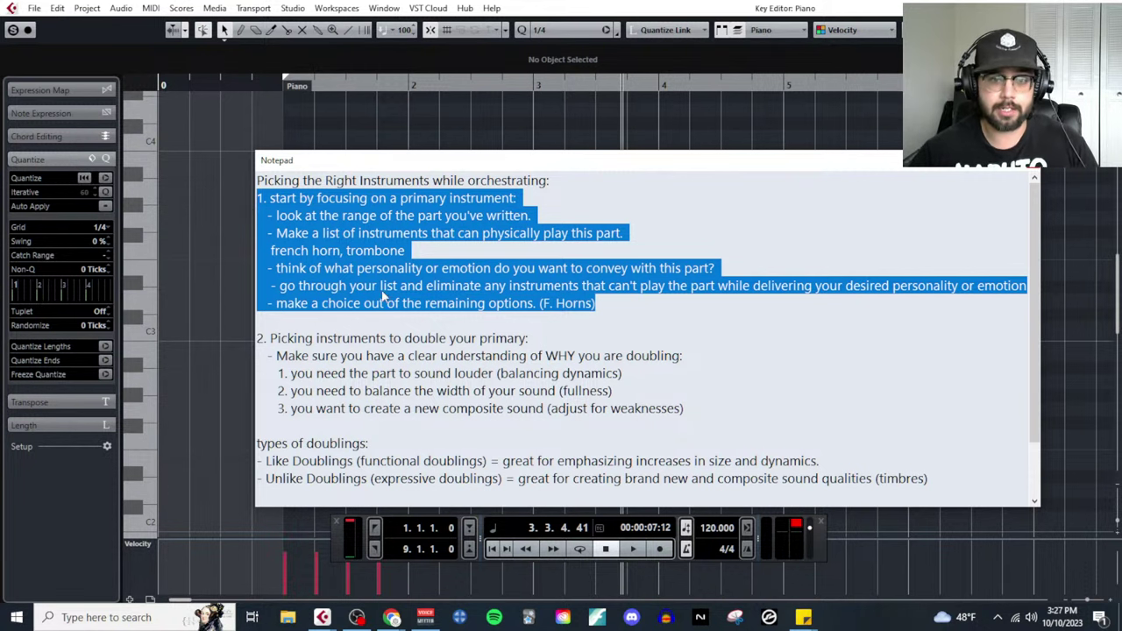
scroll(544, 347, down, 1)
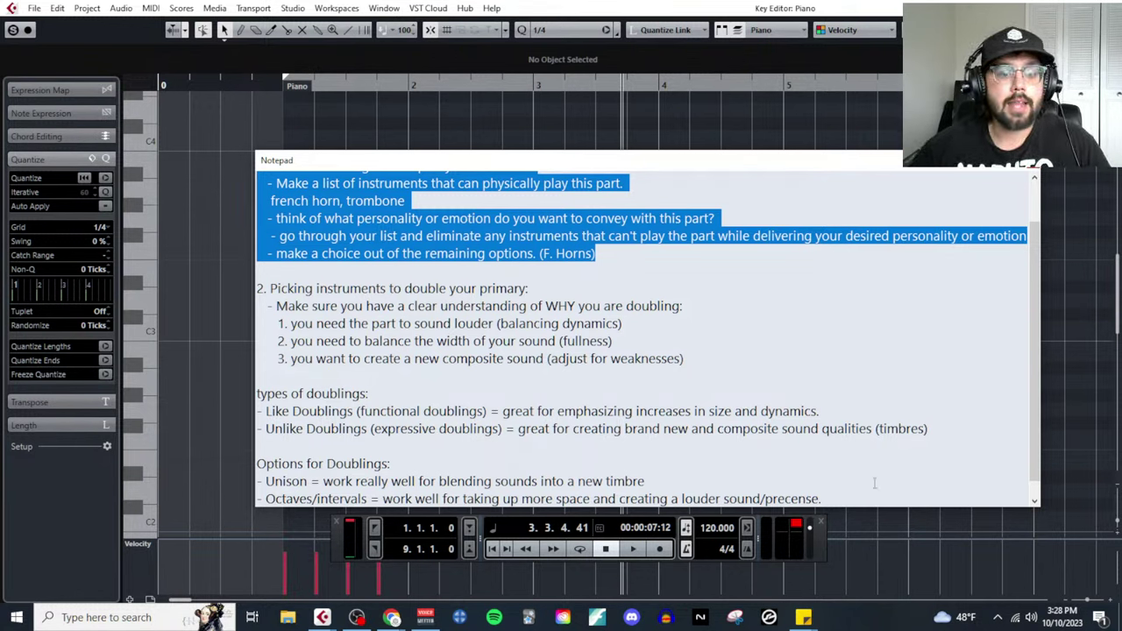
drag(857, 499, 258, 458)
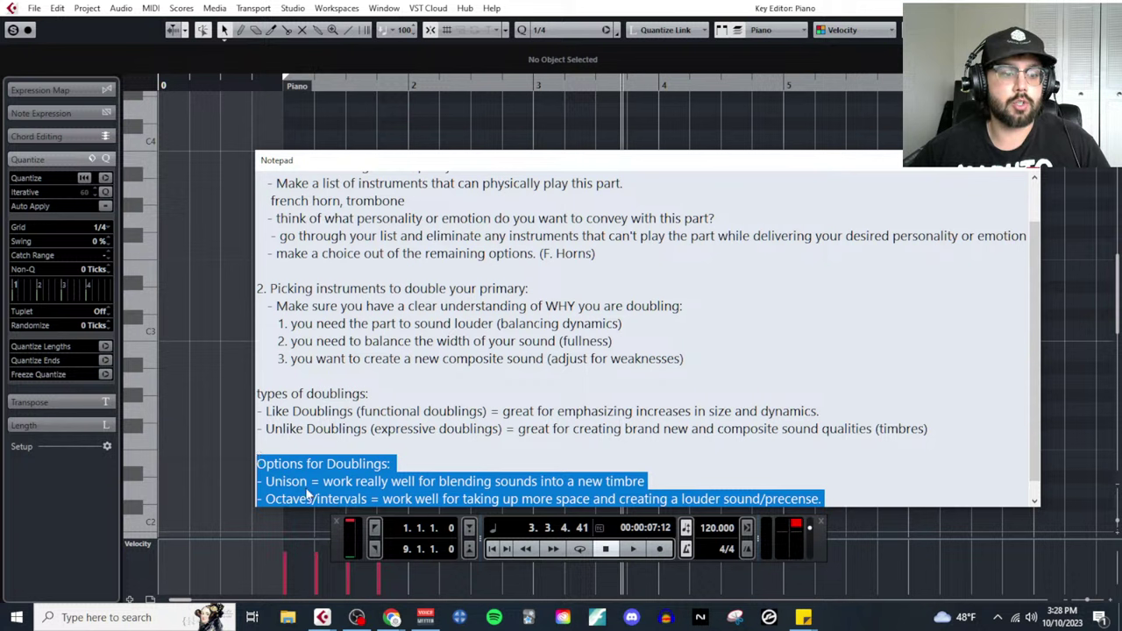
drag(310, 483, 245, 484)
drag(368, 498, 256, 499)
click(674, 486)
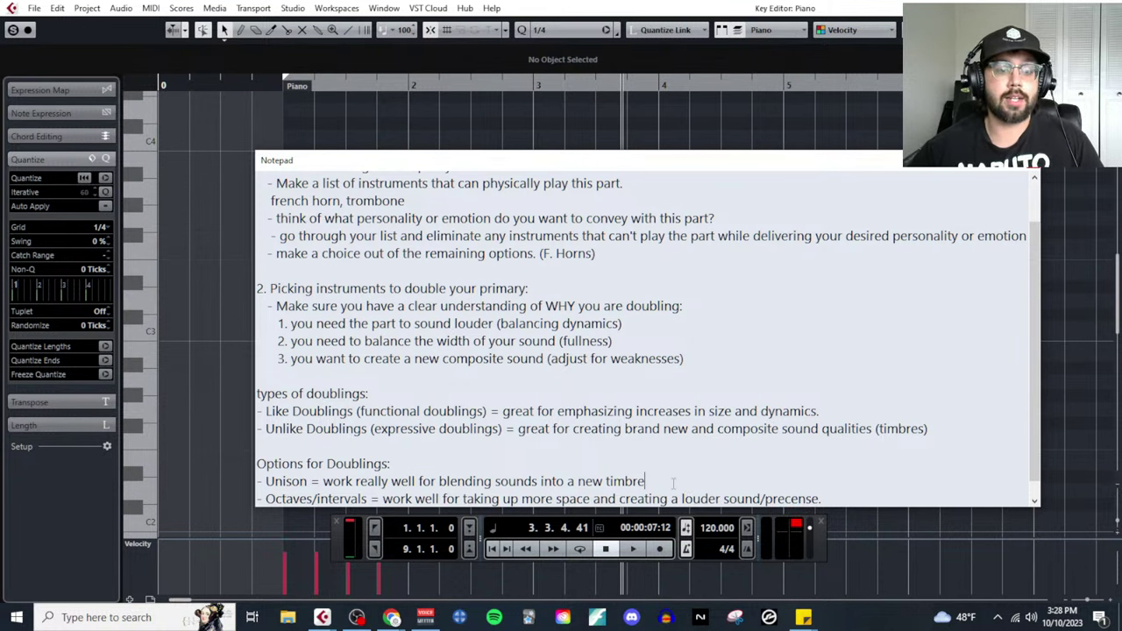
drag(673, 484, 256, 482)
drag(845, 507, 252, 512)
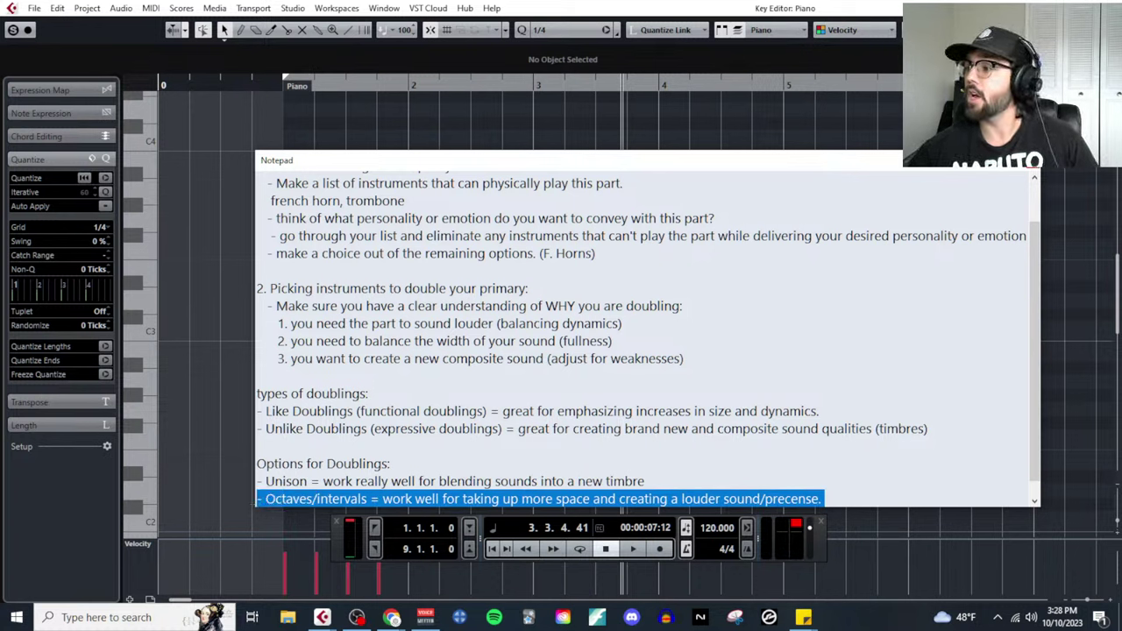
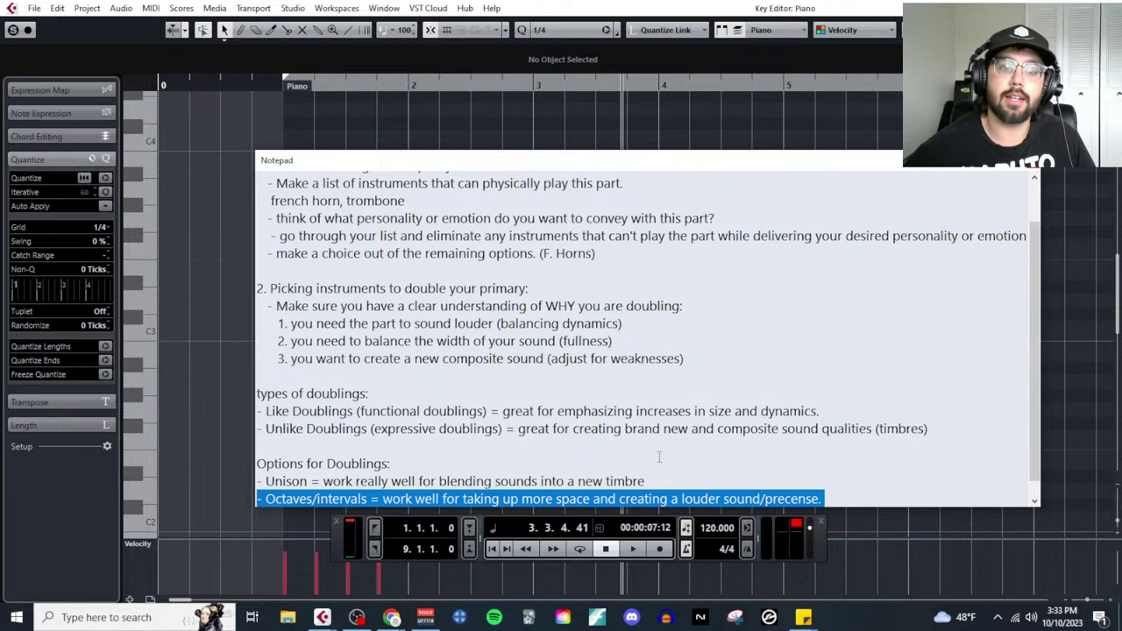
Clear the guidelines from Picking the Right Instruments through Unlike Doublings and select all the remaining Options for Doublings text
scroll(696, 349, up, 1)
scroll(696, 349, down, 1)
scroll(696, 349, up, 1)
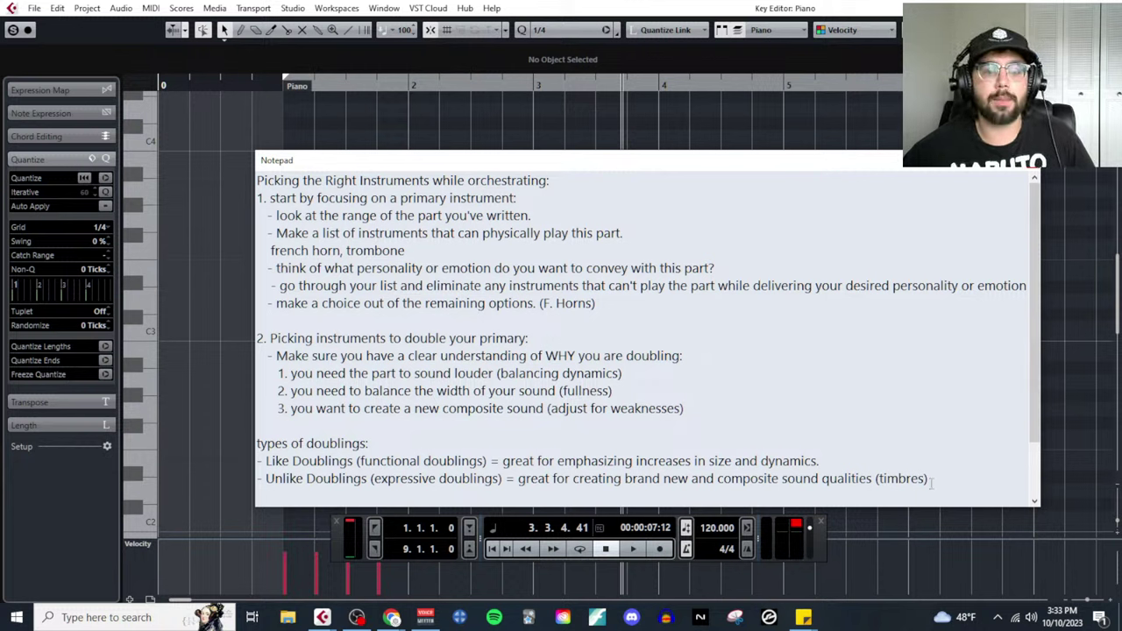
drag(931, 479, 105, 100)
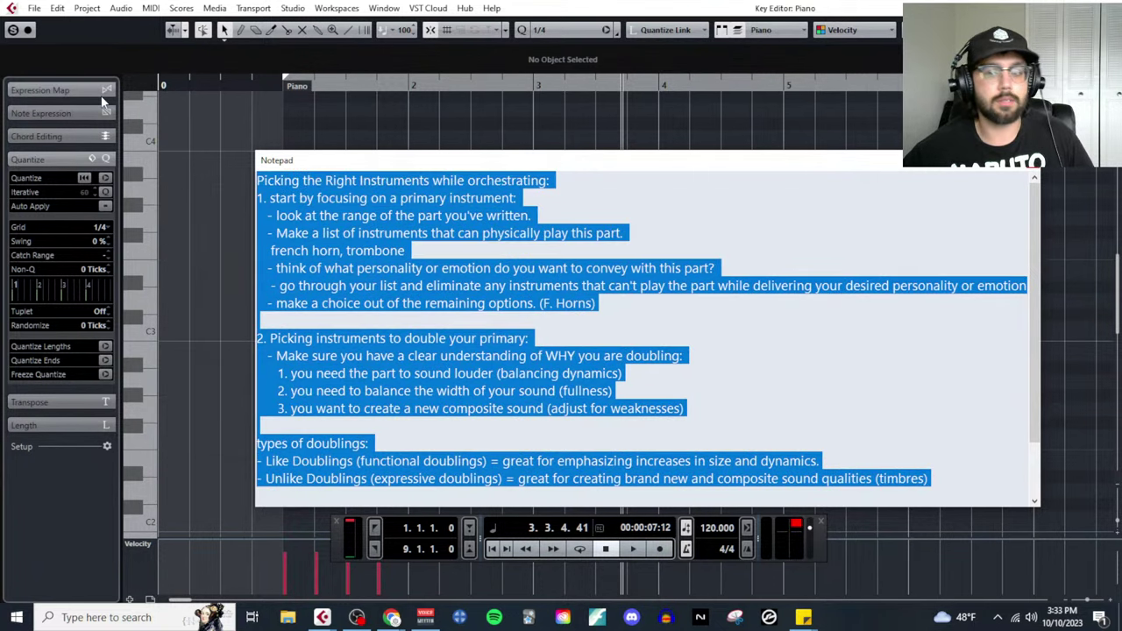
text(Options for Doublings: - Unison = work really well for blending sounds into a new timbre - Octaves/intervals = work well for taking up more space and creating a louder sound/precense.)
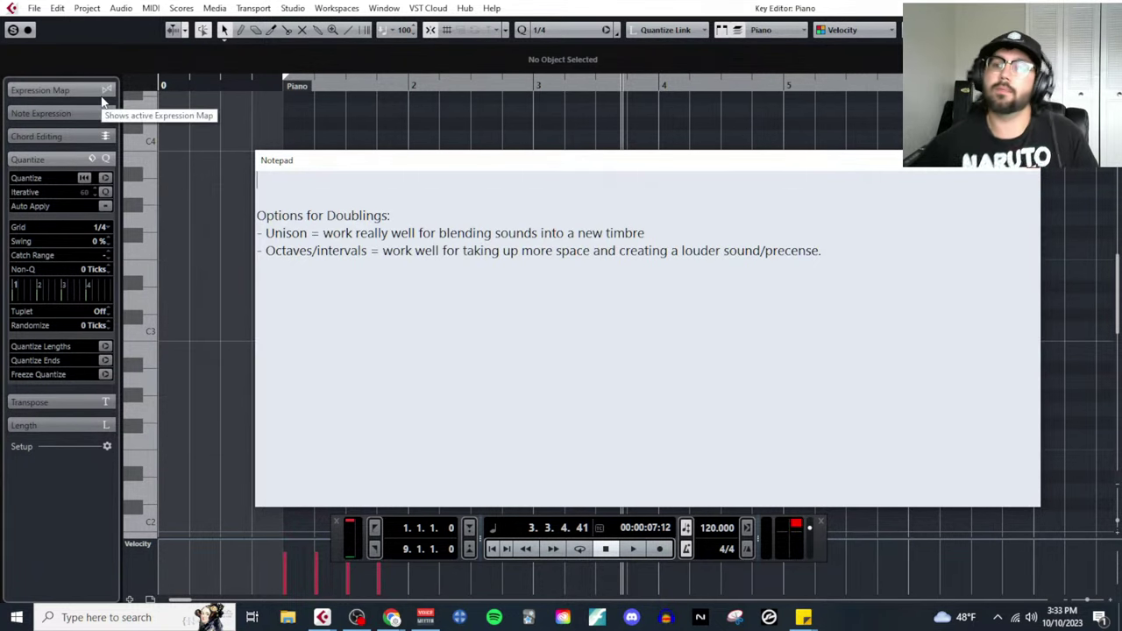
key(shift+Left)
key(ctrl+a)
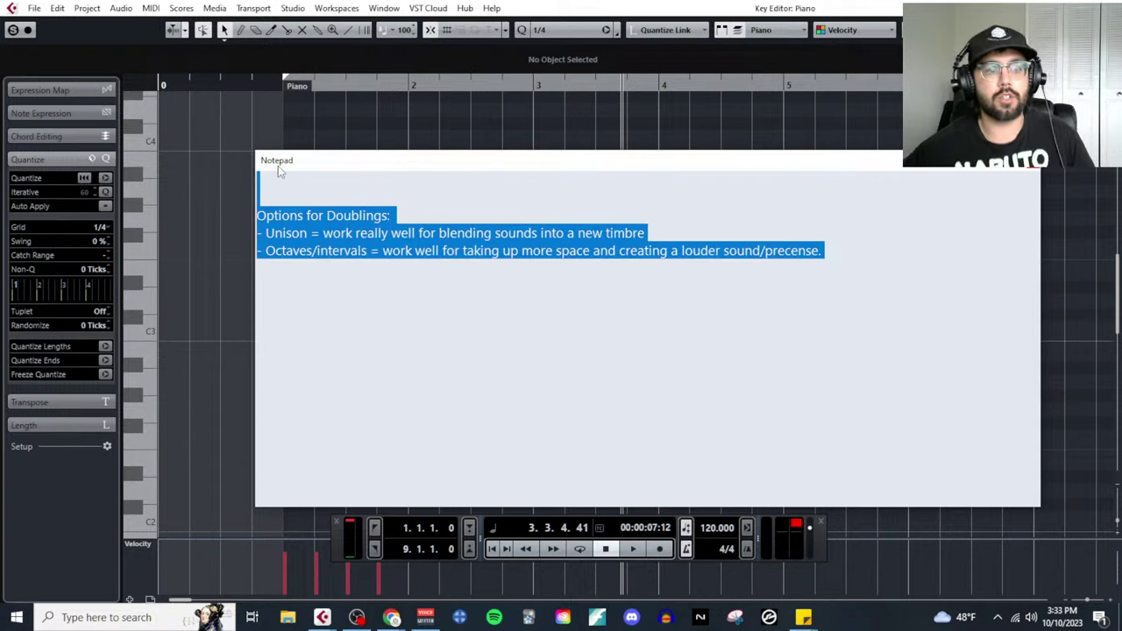
Replace the selected text with the heading "Intervals & Emotions for Writing Ideas:", leave a new line below, and select the Piano track
text(Intervals)
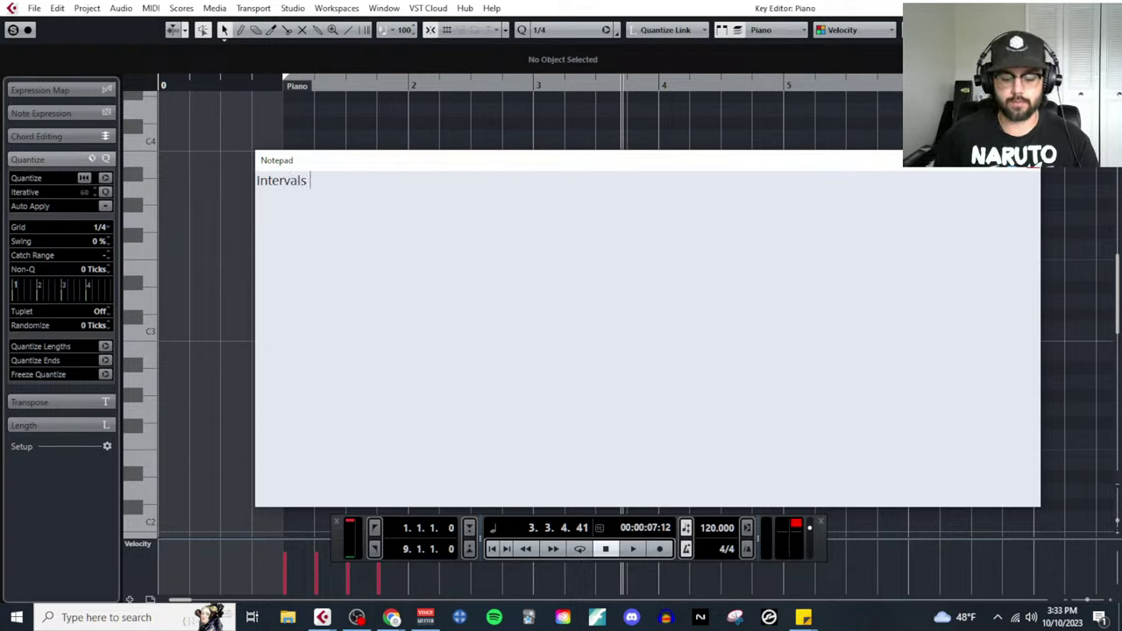
text( & Emotions for Writing Ideas)
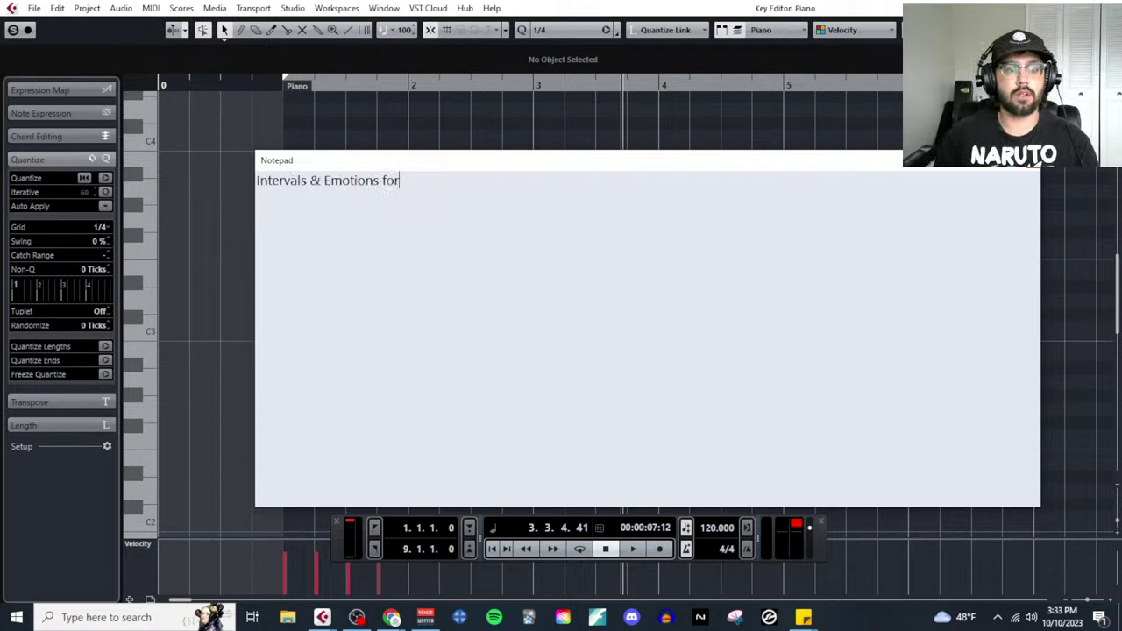
text(:)
key(Return)
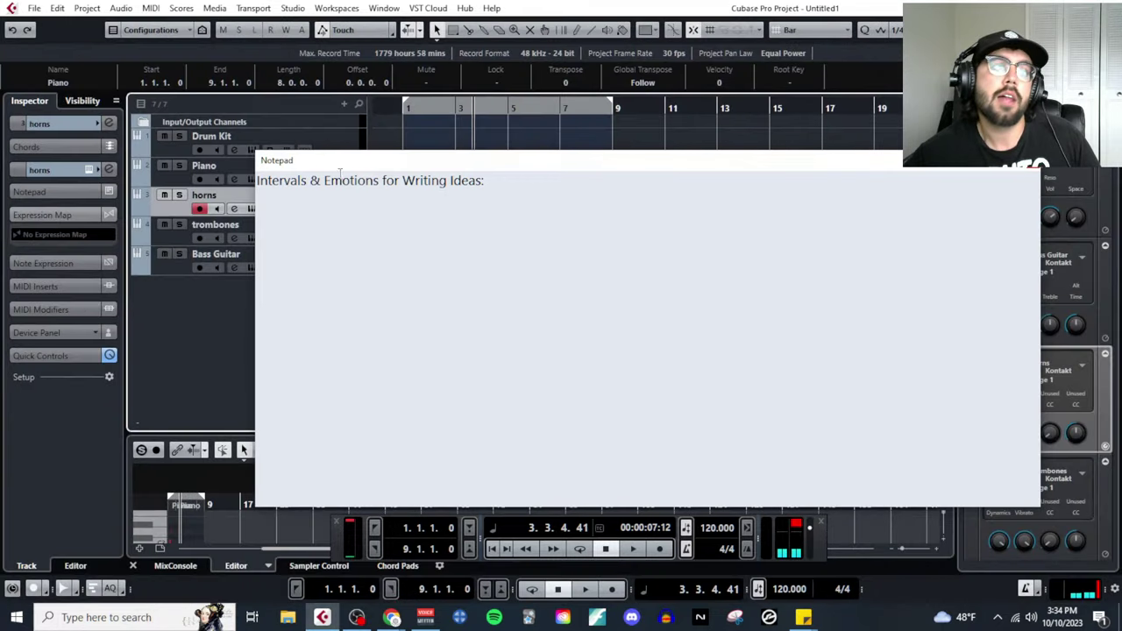
click(178, 187)
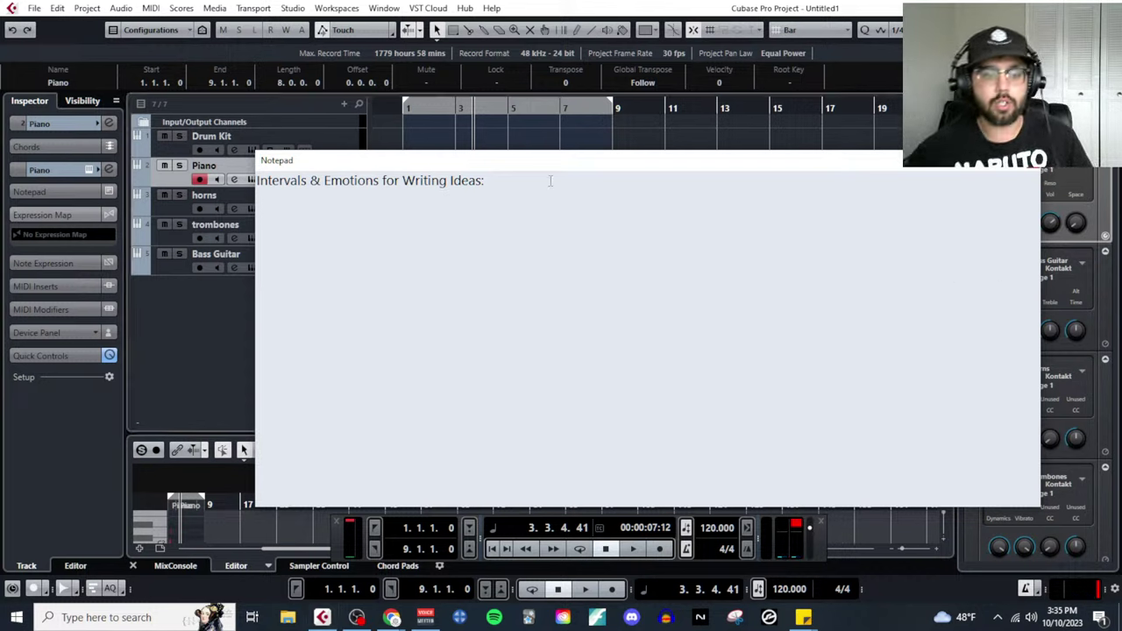
Add the bullet "- Three useful strategies for using interval associations" below the Intervals & Emotions heading
click(524, 182)
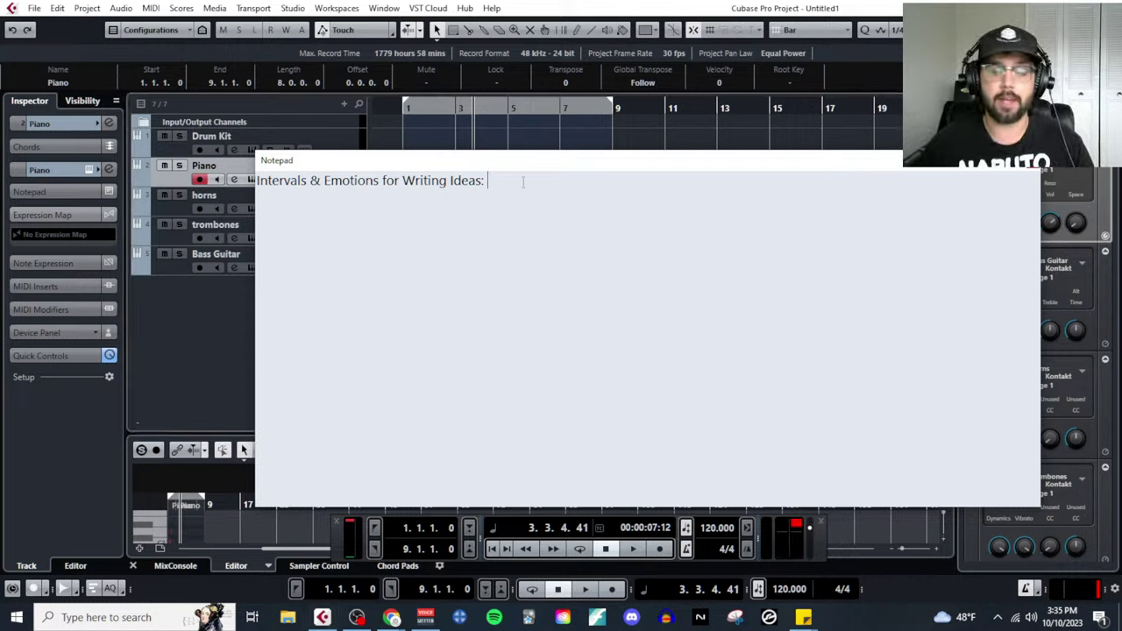
key(Return)
text(Third)
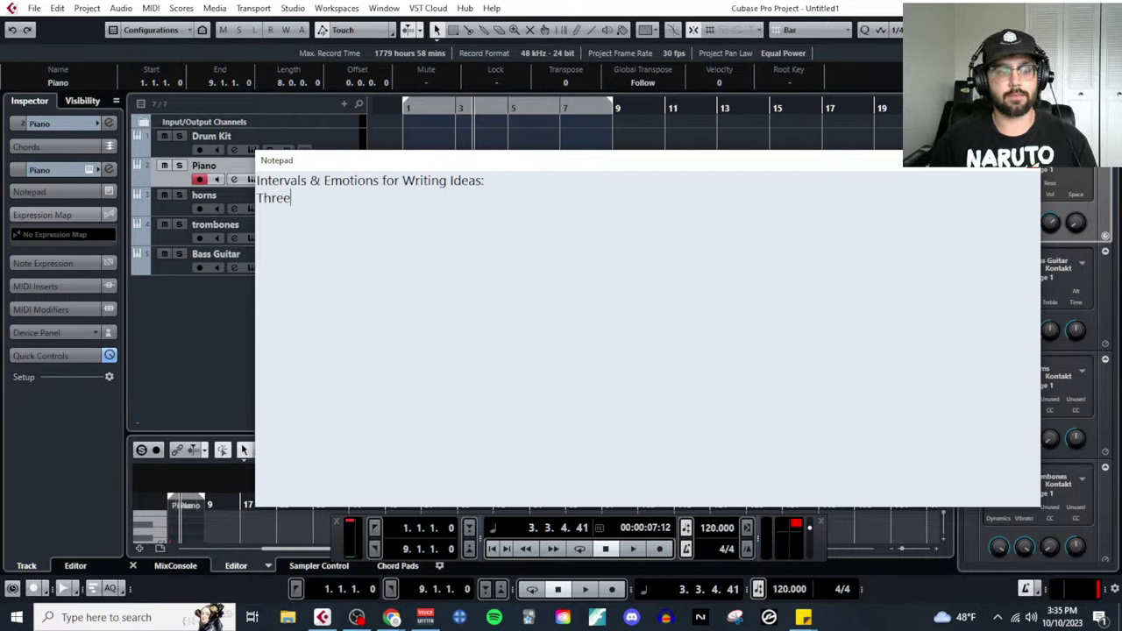
key(BackSpace)
key(BackSpace)
key(BackSpace)
key(BackSpace)
key(BackSpace)
text(- Three useful strateg)
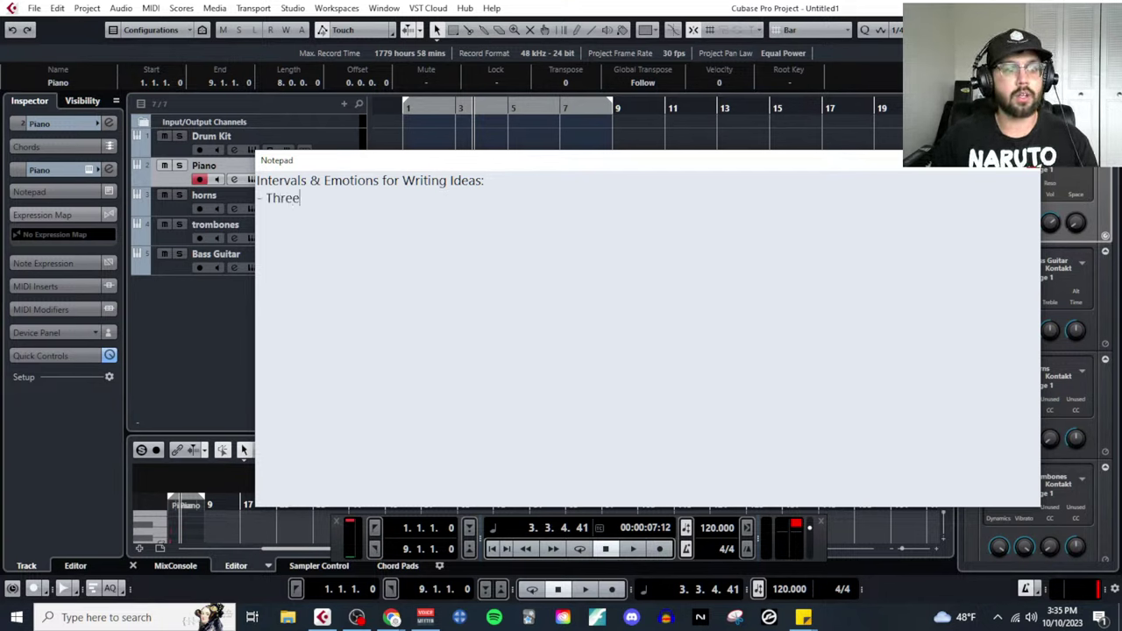
text(ies f)
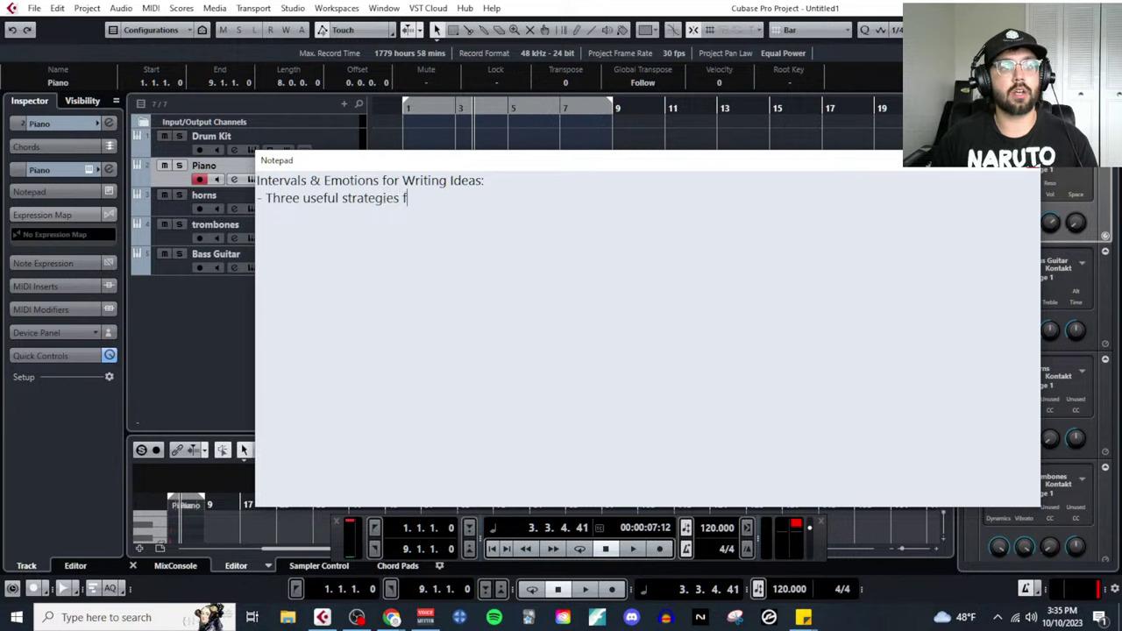
text(or ising )
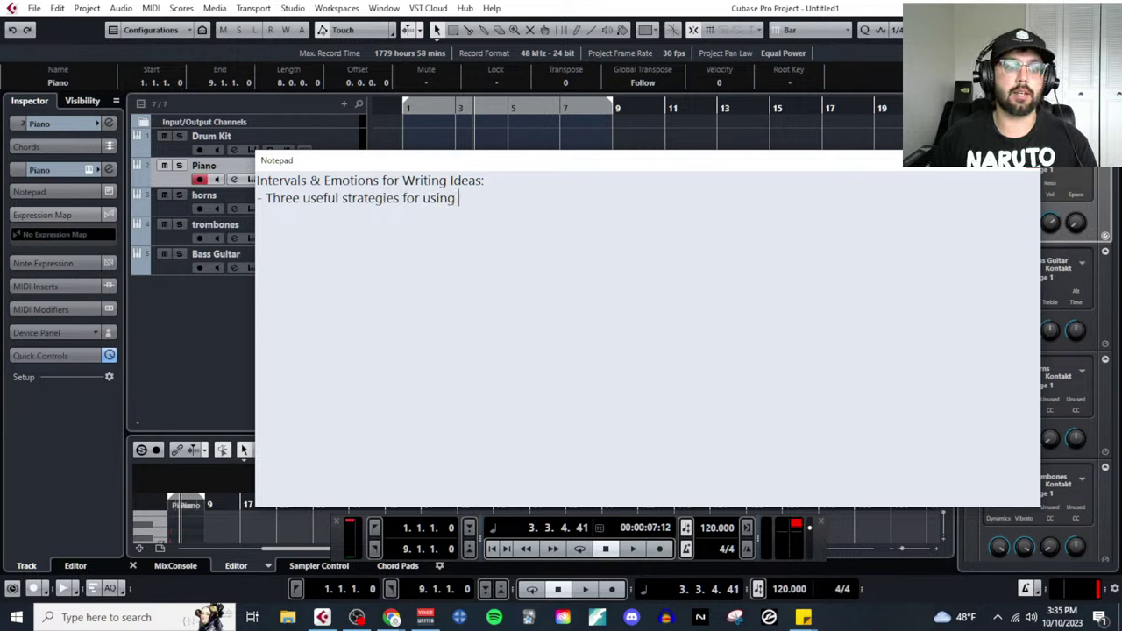
text(interval as)
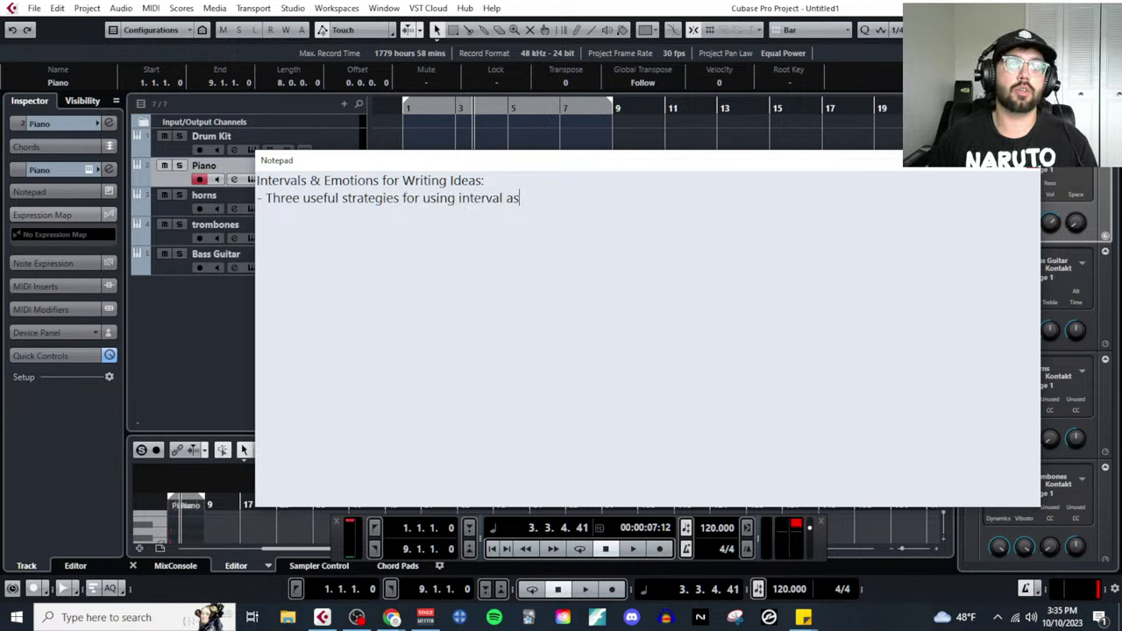
text(sociations)
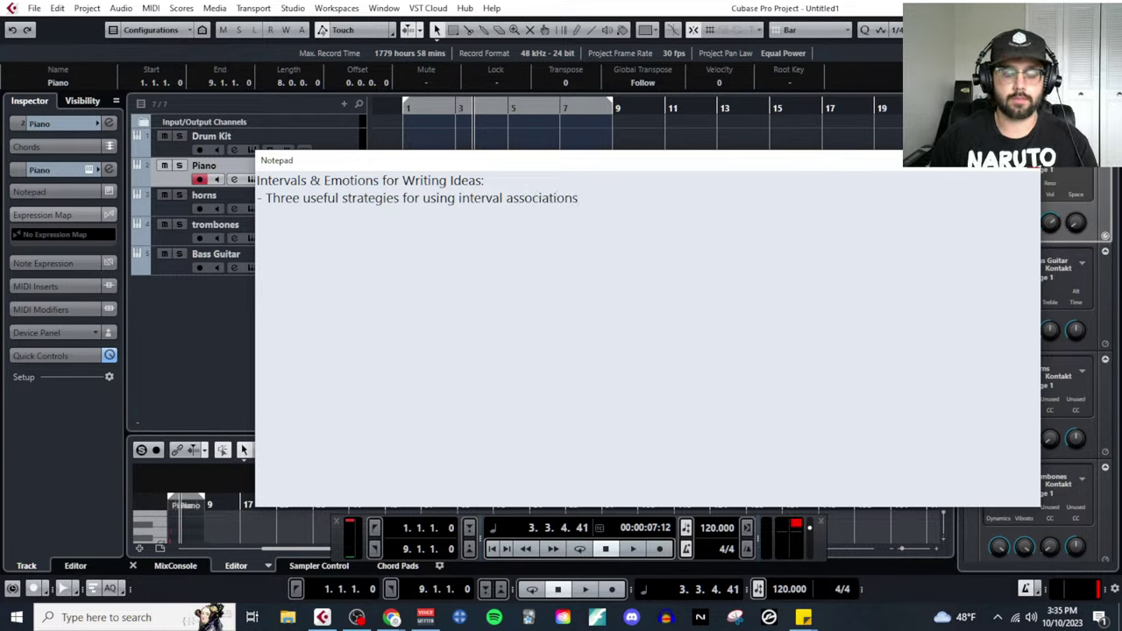
Add the indented item "1. Use an interval or two for "timbre based motifs"" and start an empty item 2 below it
text(1. )
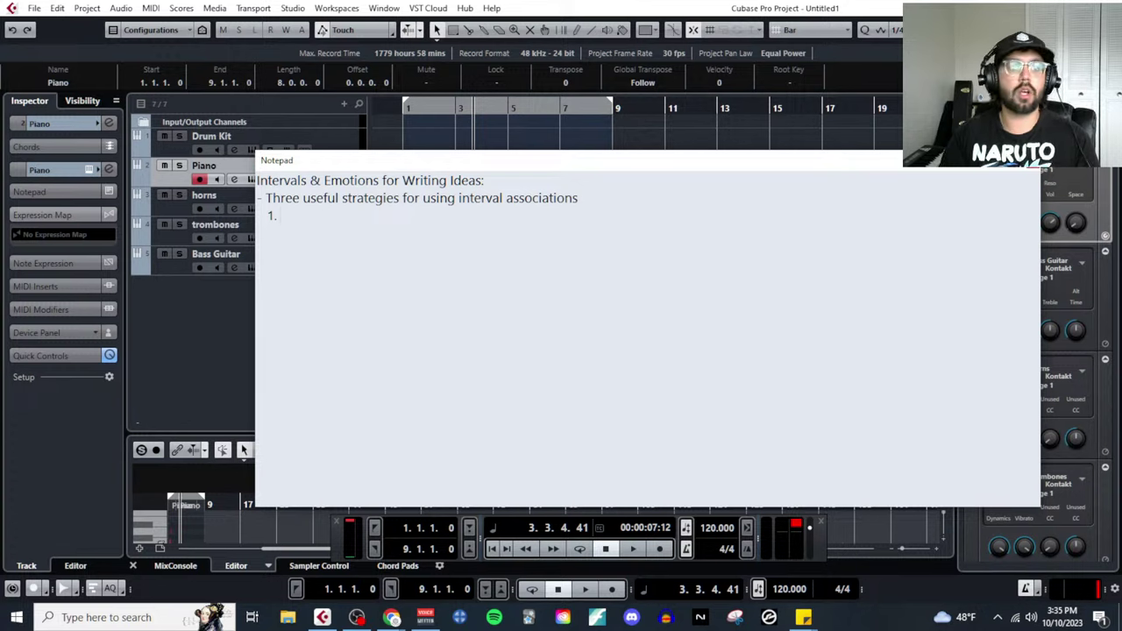
text(Use a)
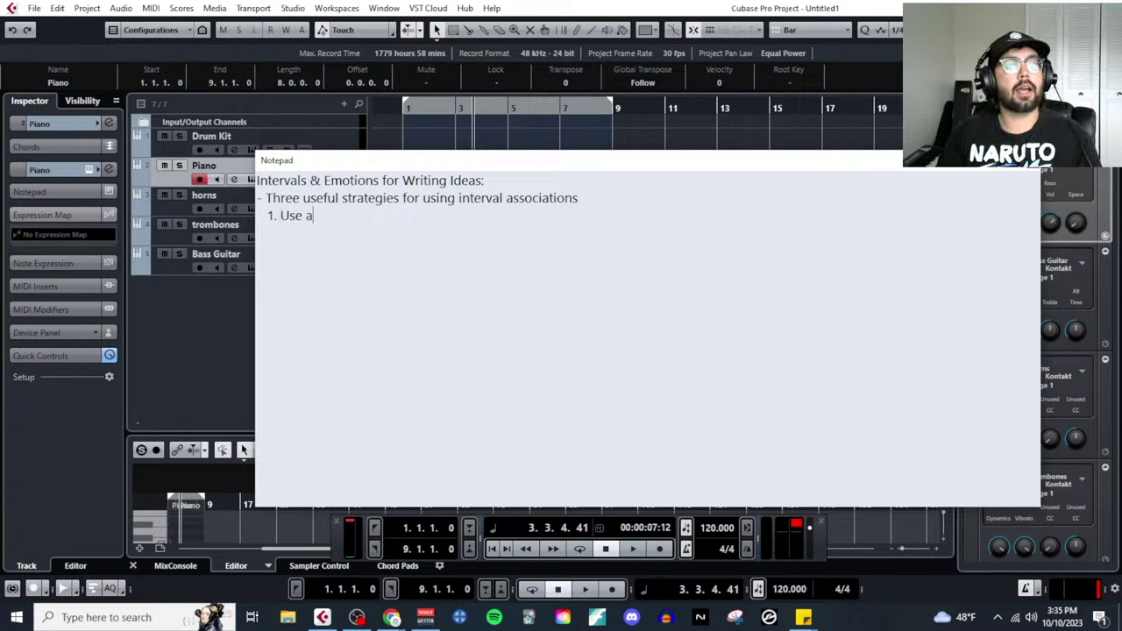
text(n interval or two for)
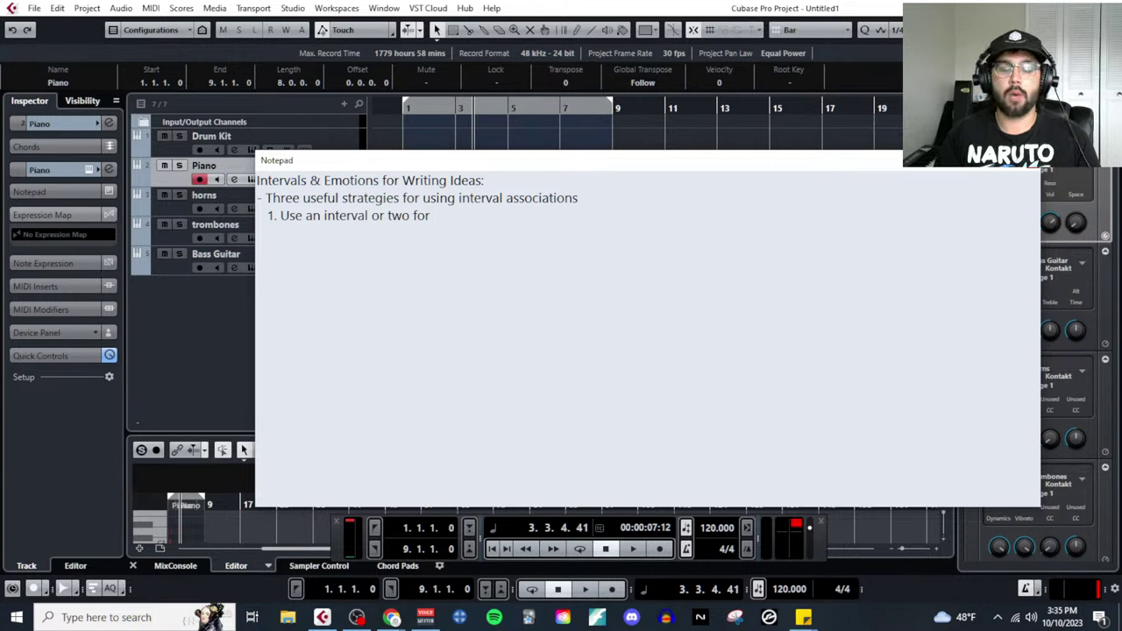
text( "three")
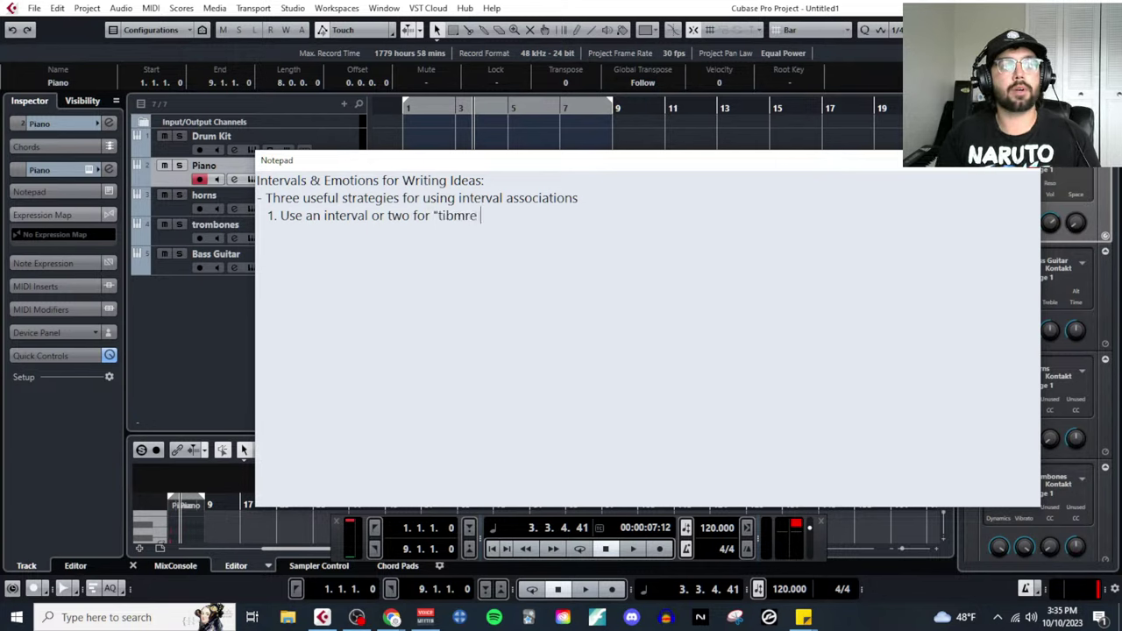
key(BackSpace)
key(BackSpace)
key(BackSpace)
key(BackSpace)
key(BackSpace)
text(mbre based m)
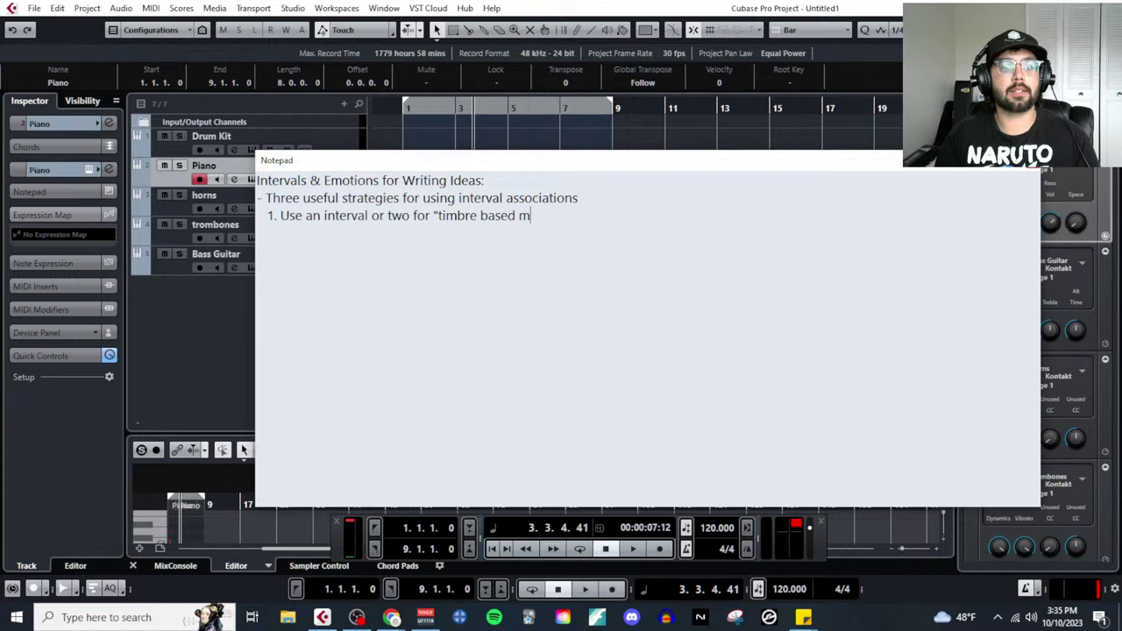
text(otifs")
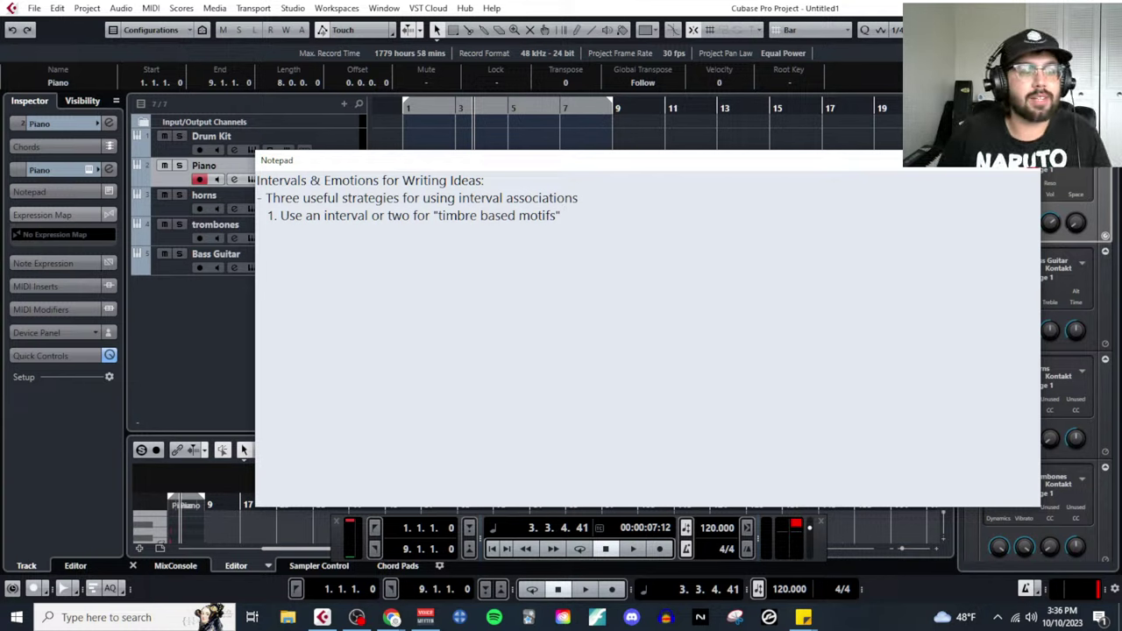
key(Return)
text(2)
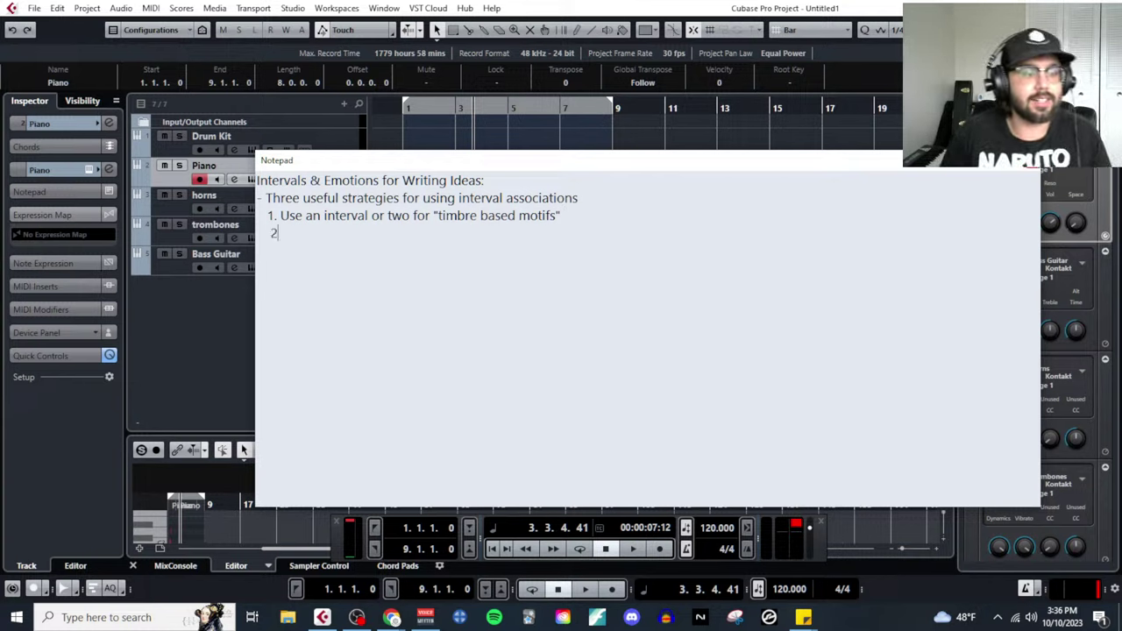
text(.)
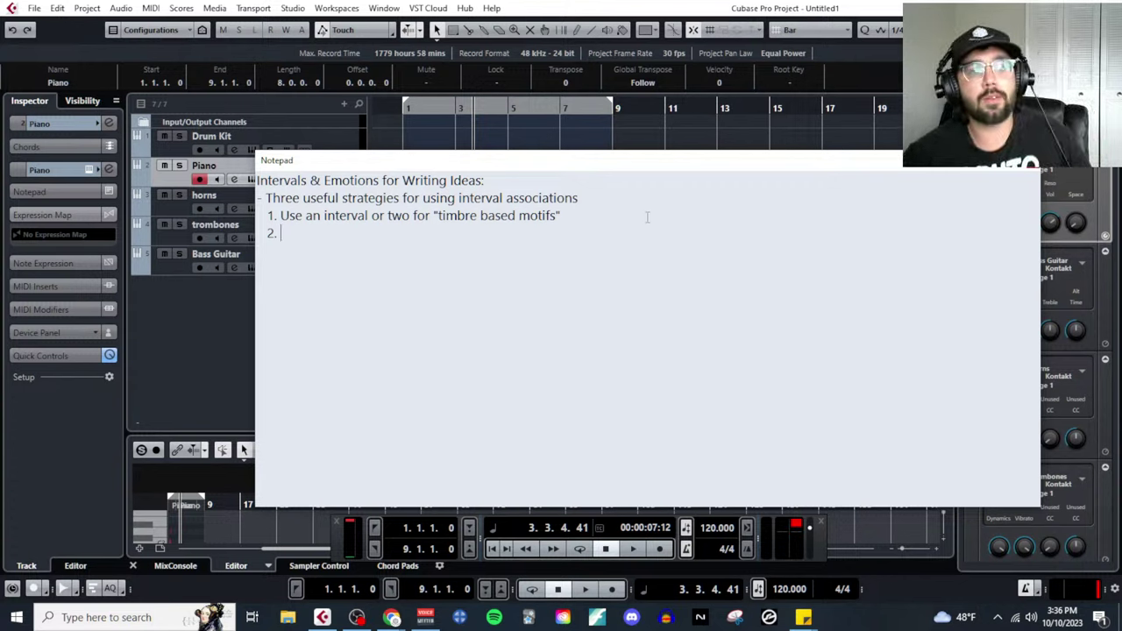
Add below the list: "timbre based motifs focus primarily on intervals and instrumentation to create a motif (rhythm playing a lesser role)"
drag(562, 216, 433, 215)
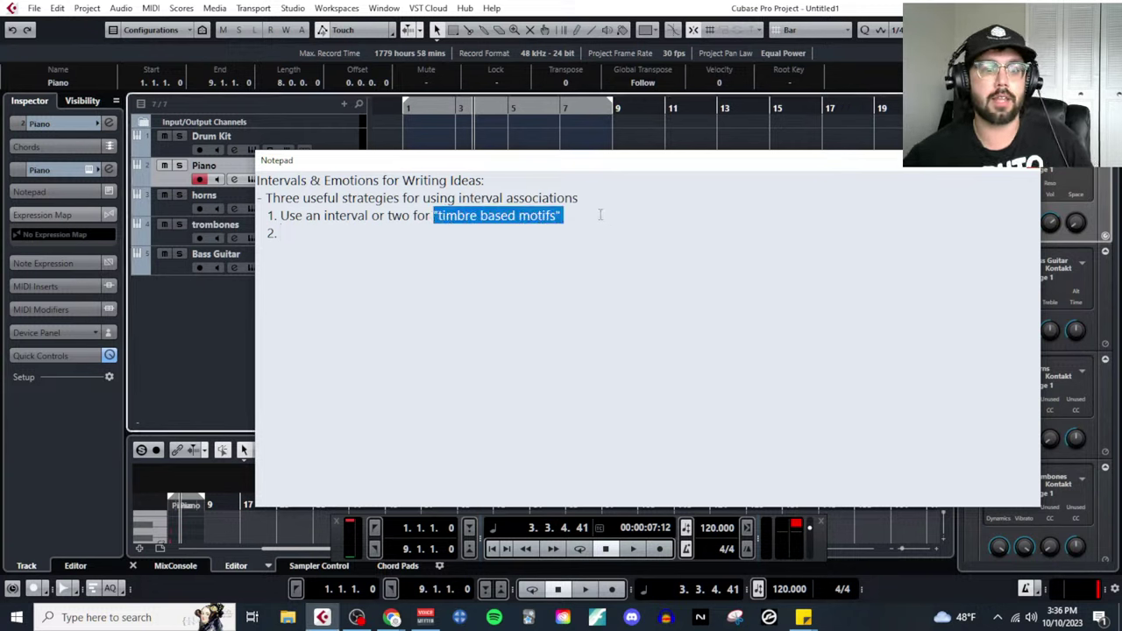
click(468, 293)
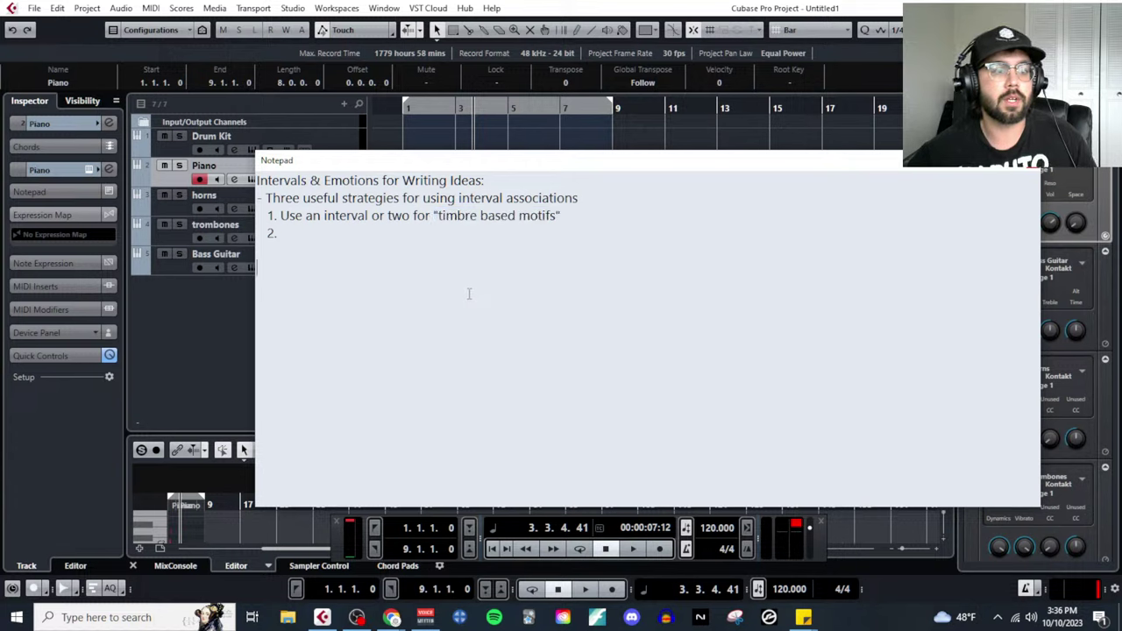
text(timbre )
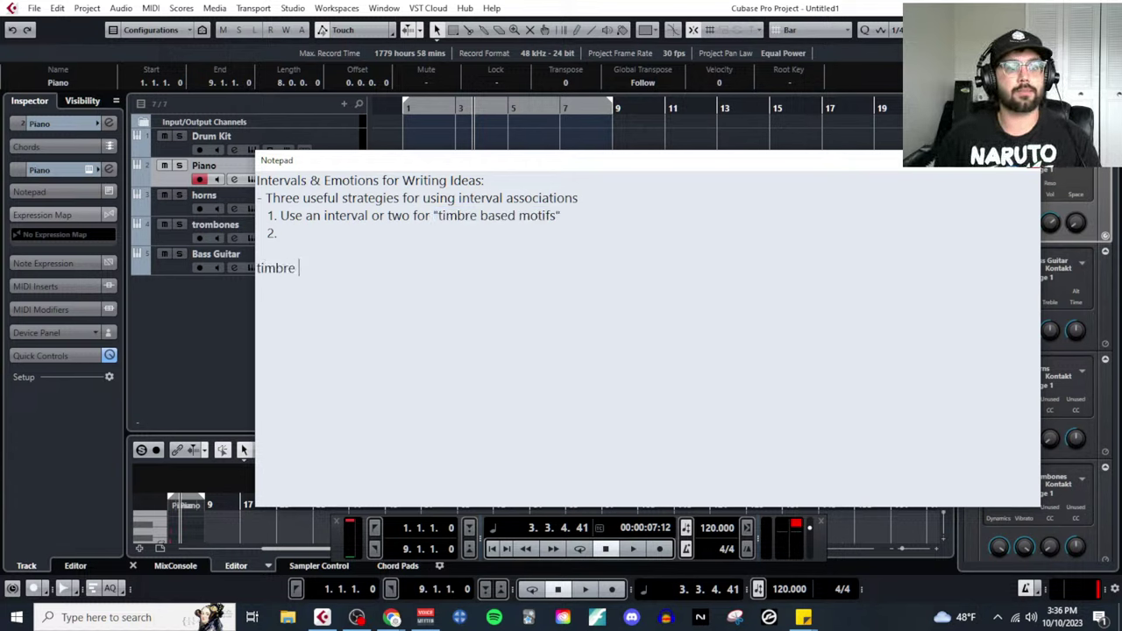
text(based motifs focu)
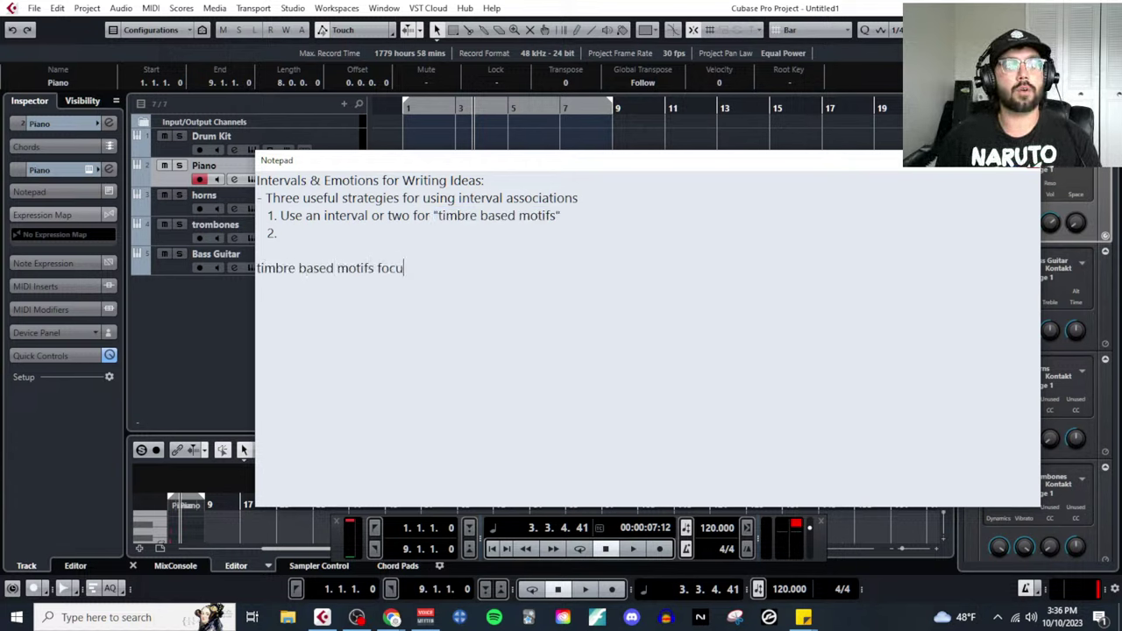
text(s primarily on )
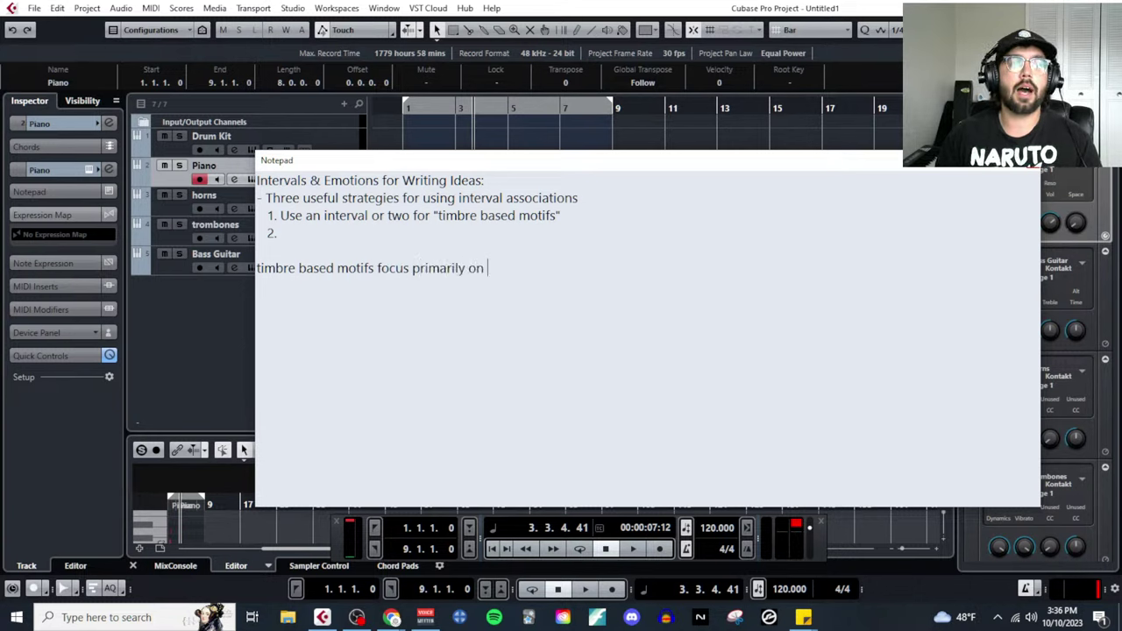
text(a s)
key(BackSpace)
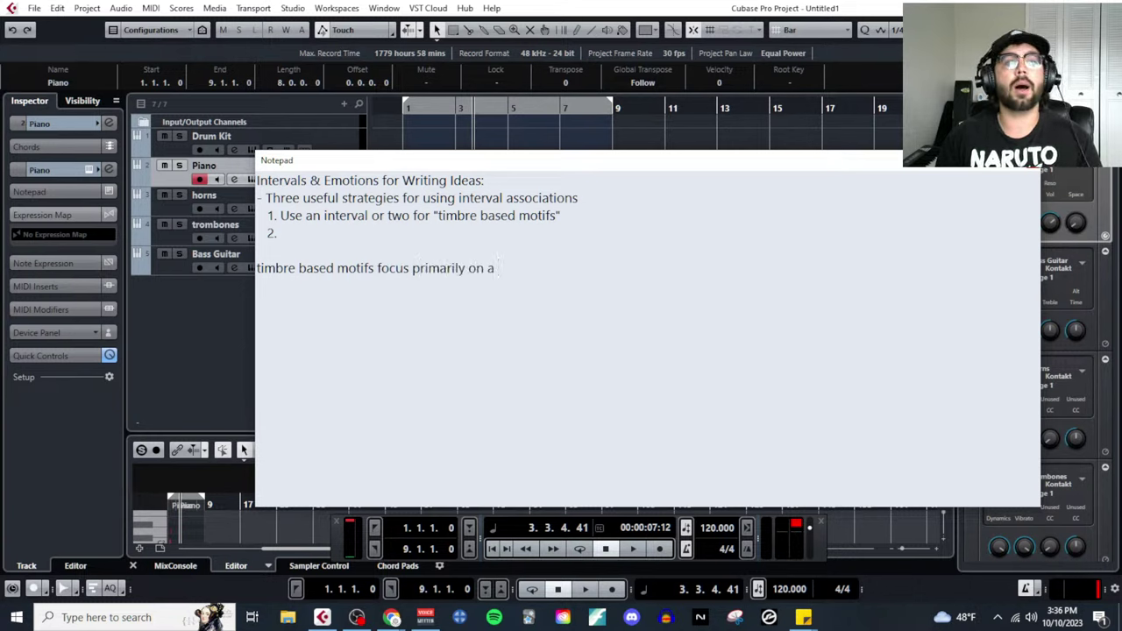
key(BackSpace)
key(BackSpace)
text(intervals)
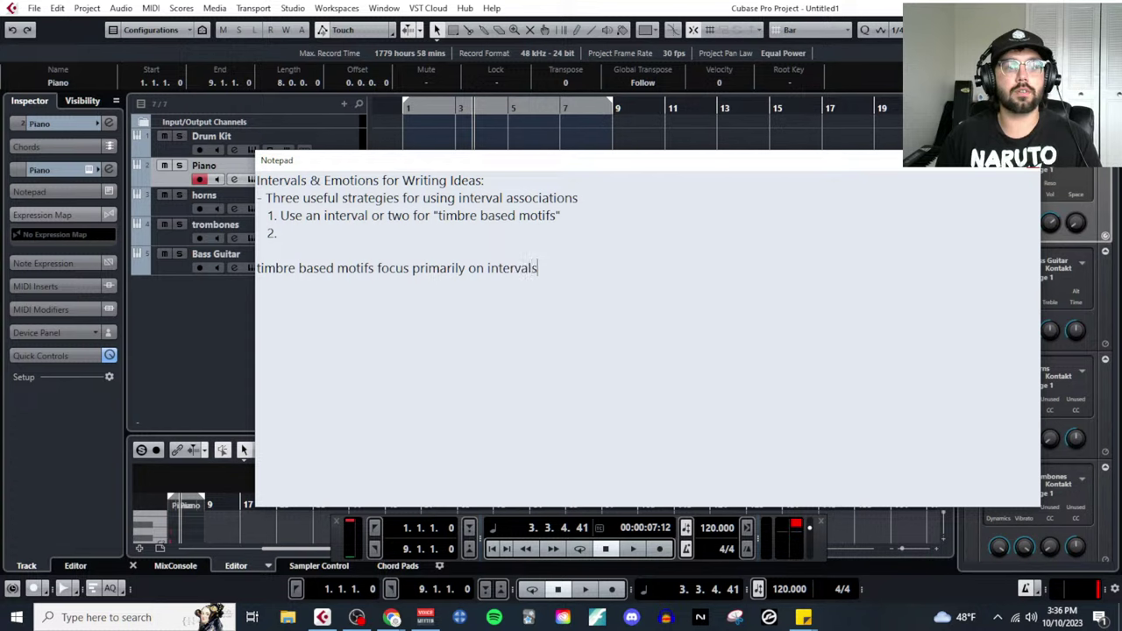
text( and instrumentati)
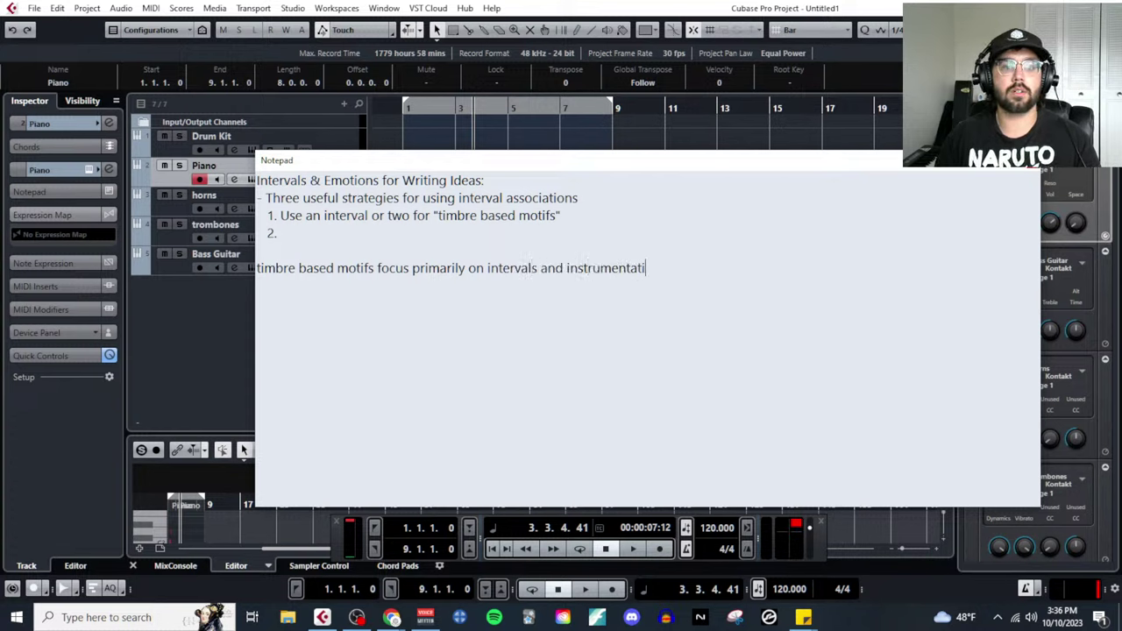
text(on to create a motif )
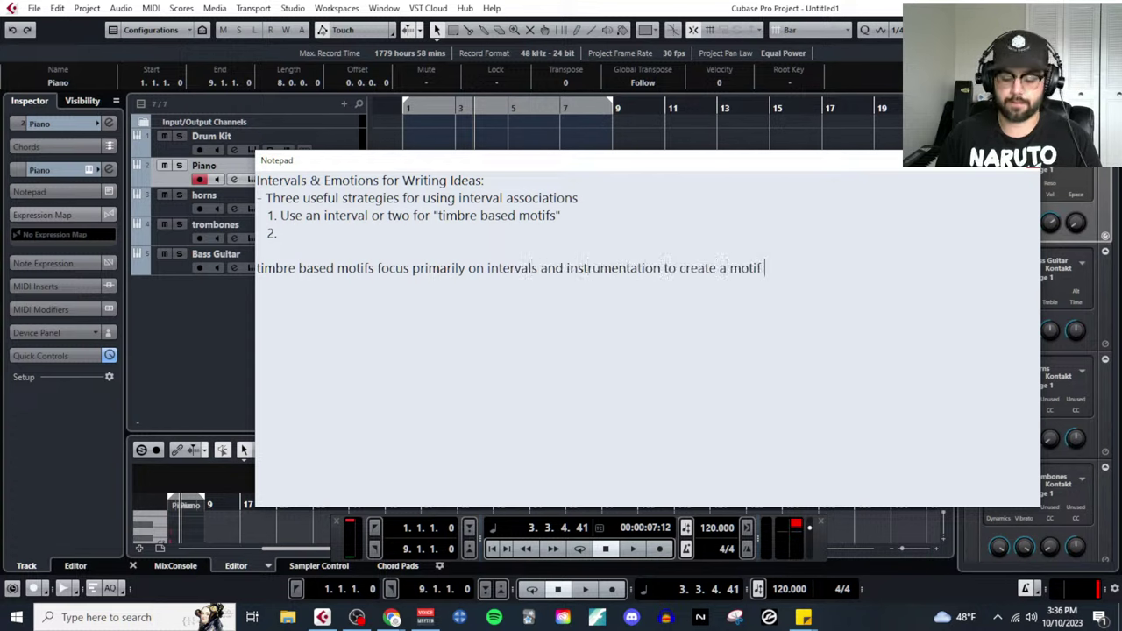
text((rhythm pl)
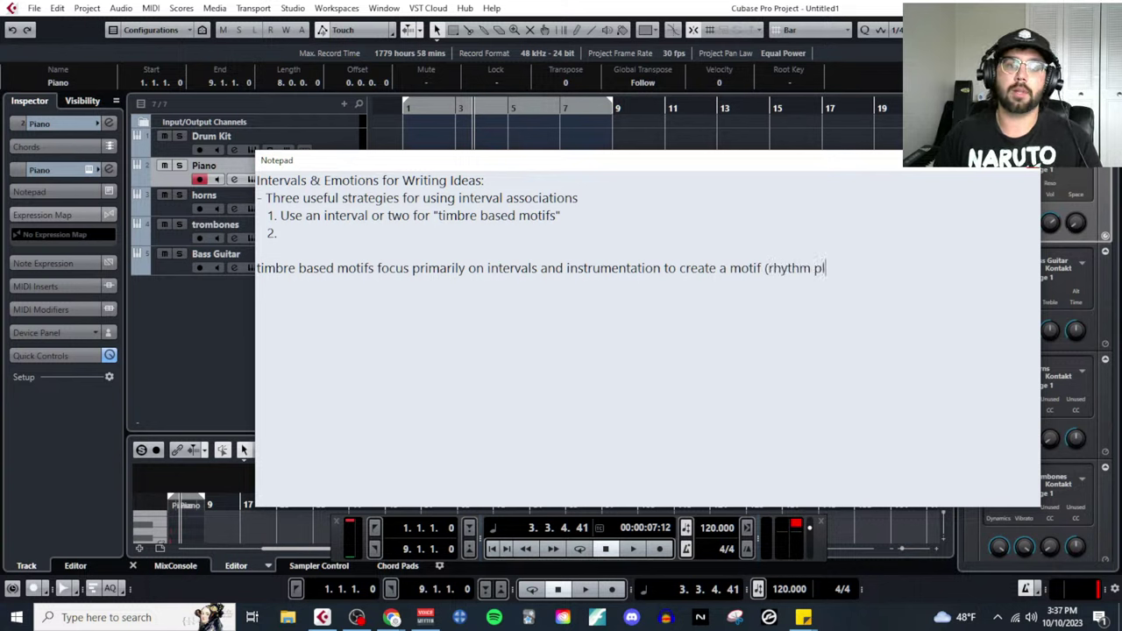
text(aying a lesser role)
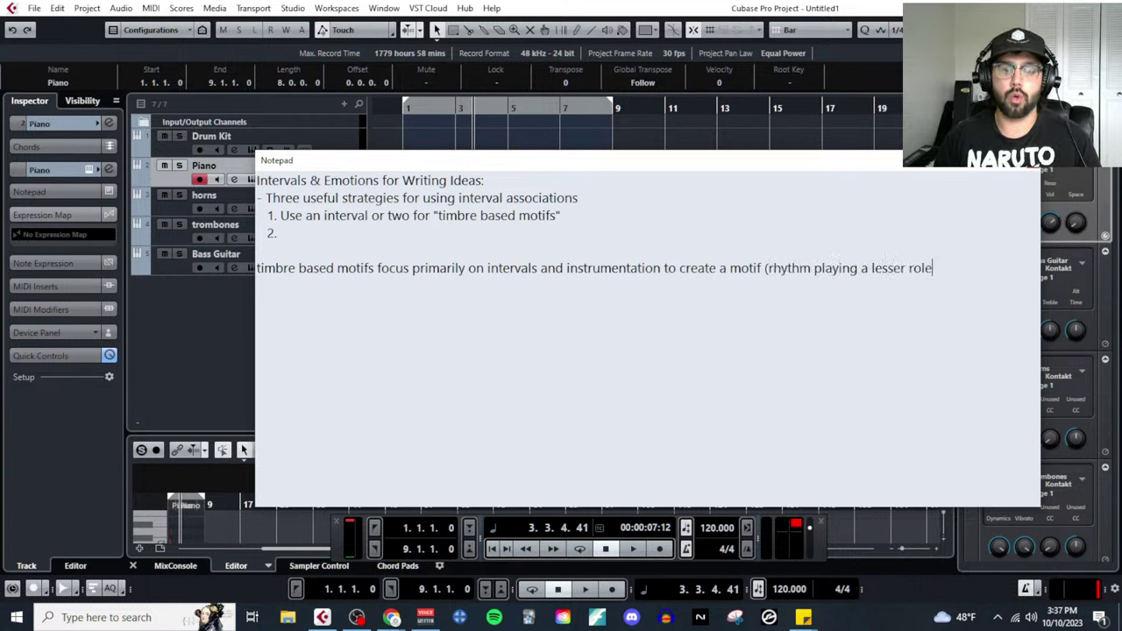
text())
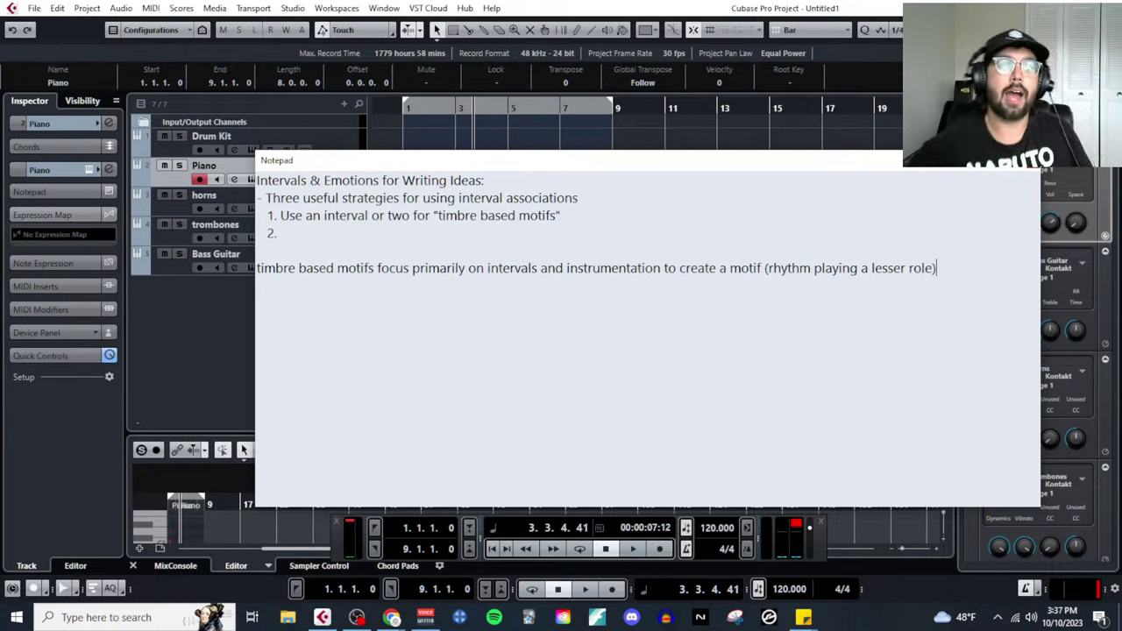
Select the horns track, leave the Notepad and open the Piano part in the Key Editor
click(194, 205)
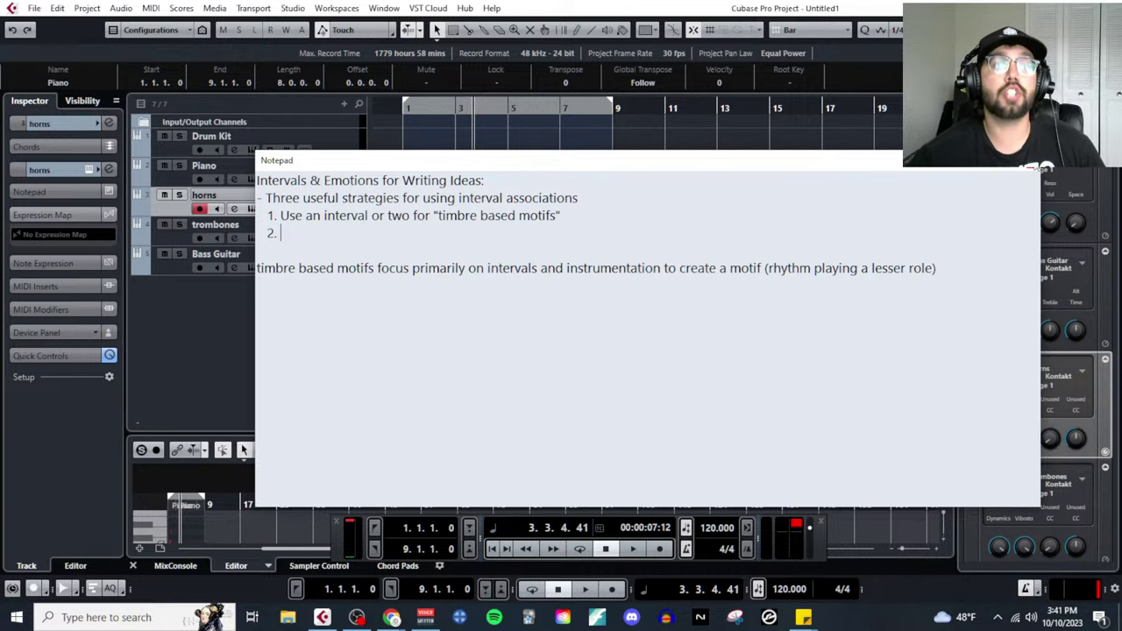
key(alt+Tab)
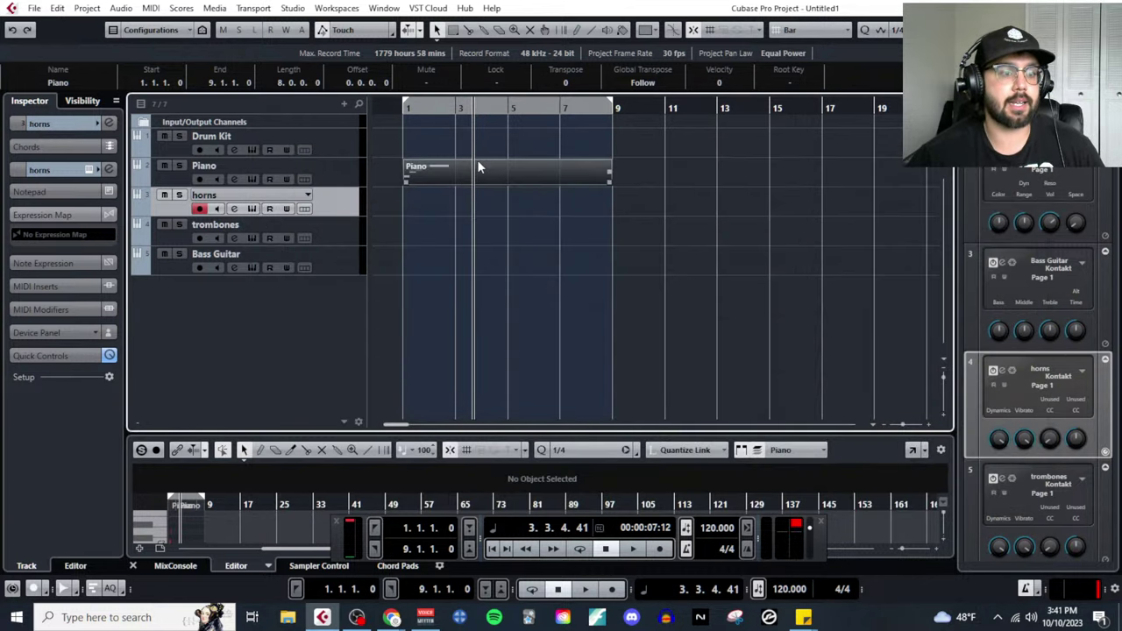
click(151, 8)
click(175, 25)
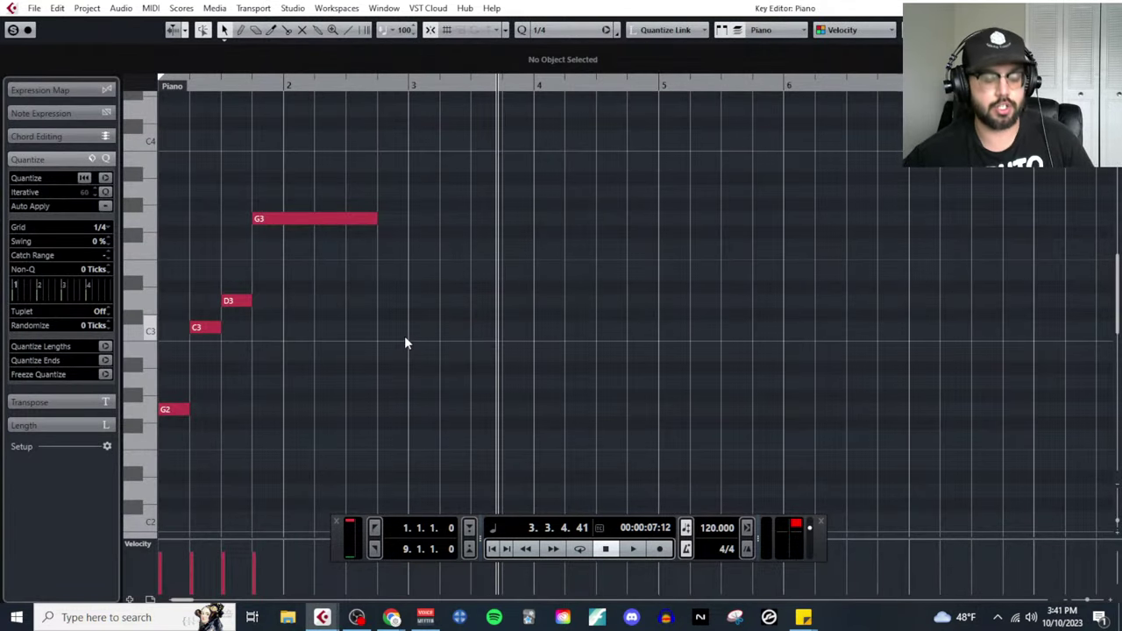
Delete all existing notes from the Piano part and set the quantize grid to 1/1
drag(271, 201, 471, 441)
key(Delete)
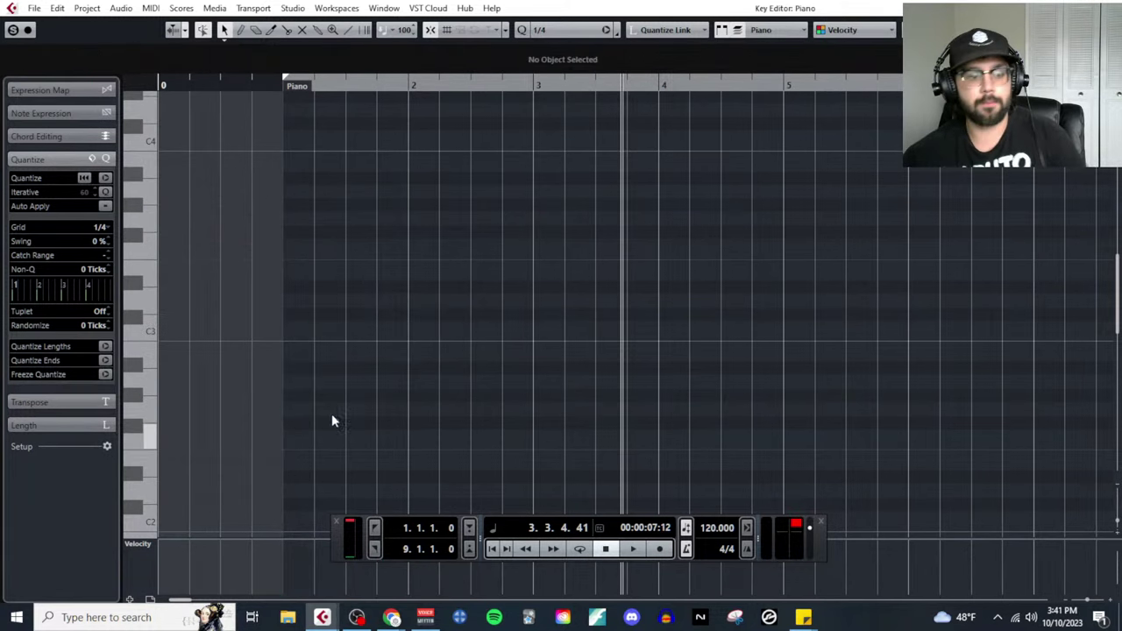
click(77, 227)
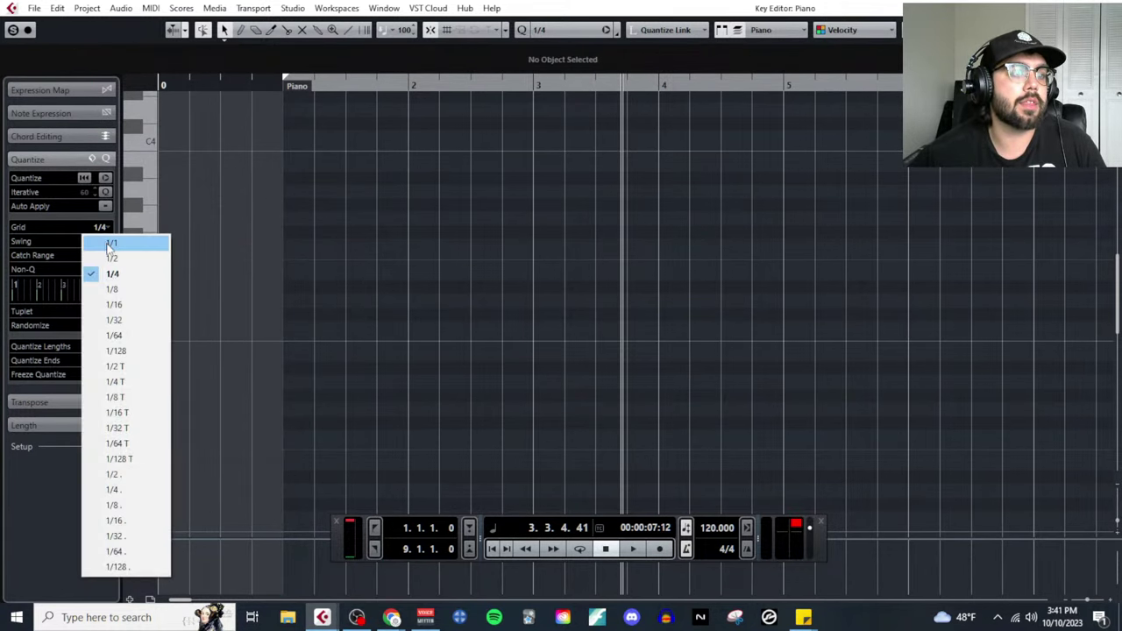
click(123, 241)
Draw a one-bar chord of A2, C3 and E3 in bar 1 of the Piano part
right_click(314, 379)
click(332, 380)
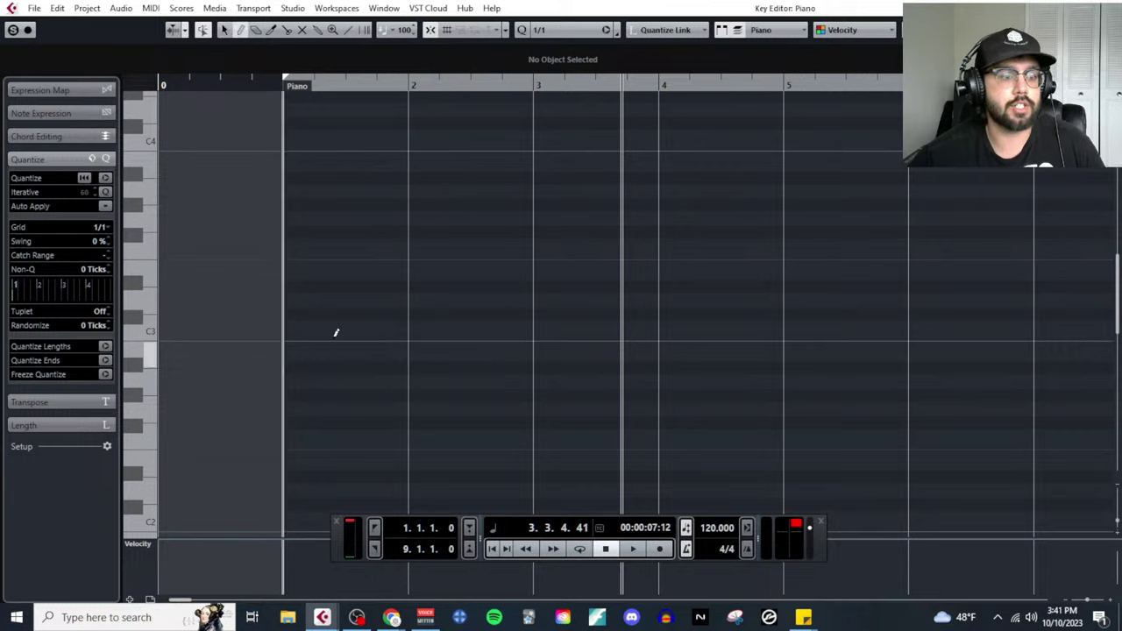
click(326, 381)
click(328, 329)
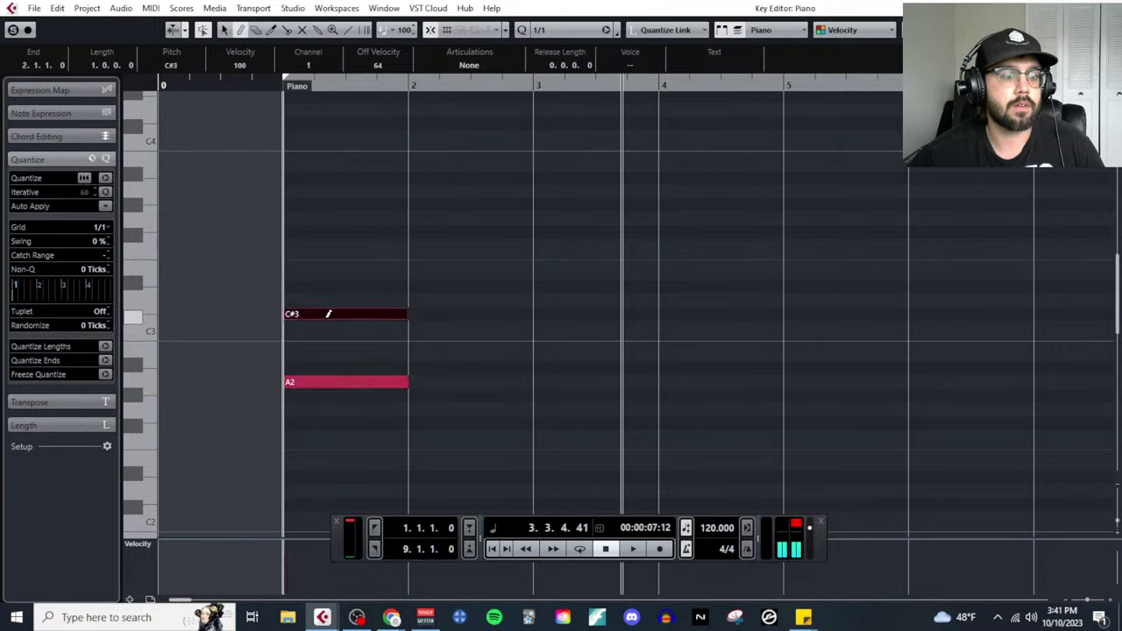
click(322, 272)
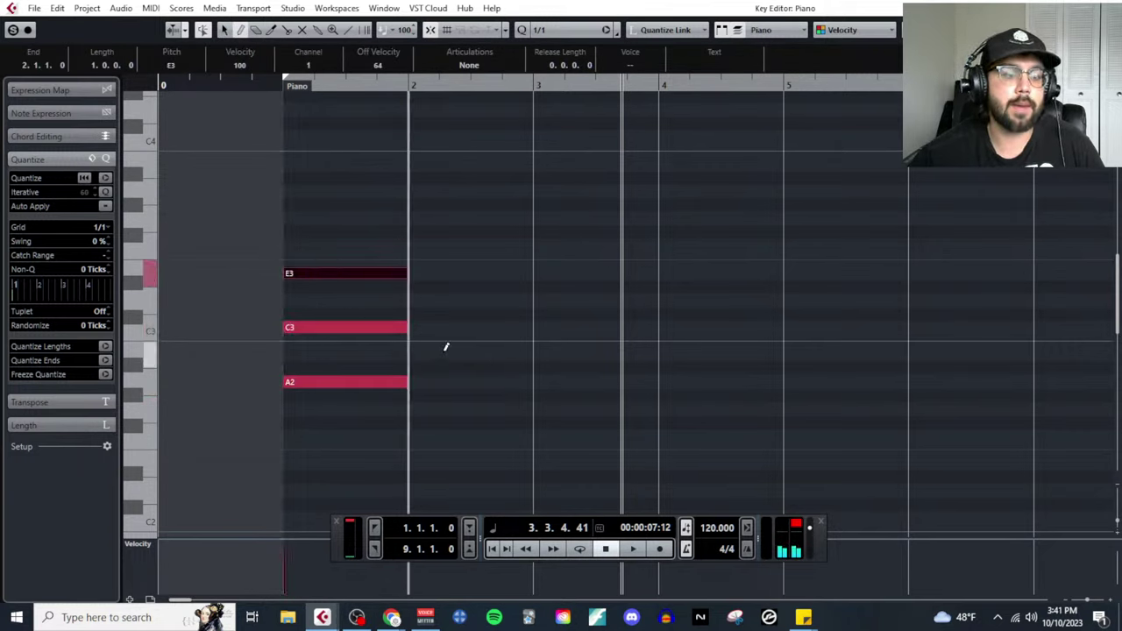
Draw a one-bar chord of A2, D3 and F#3 in bar 2 of the Piano part
click(445, 347)
click(438, 350)
click(434, 381)
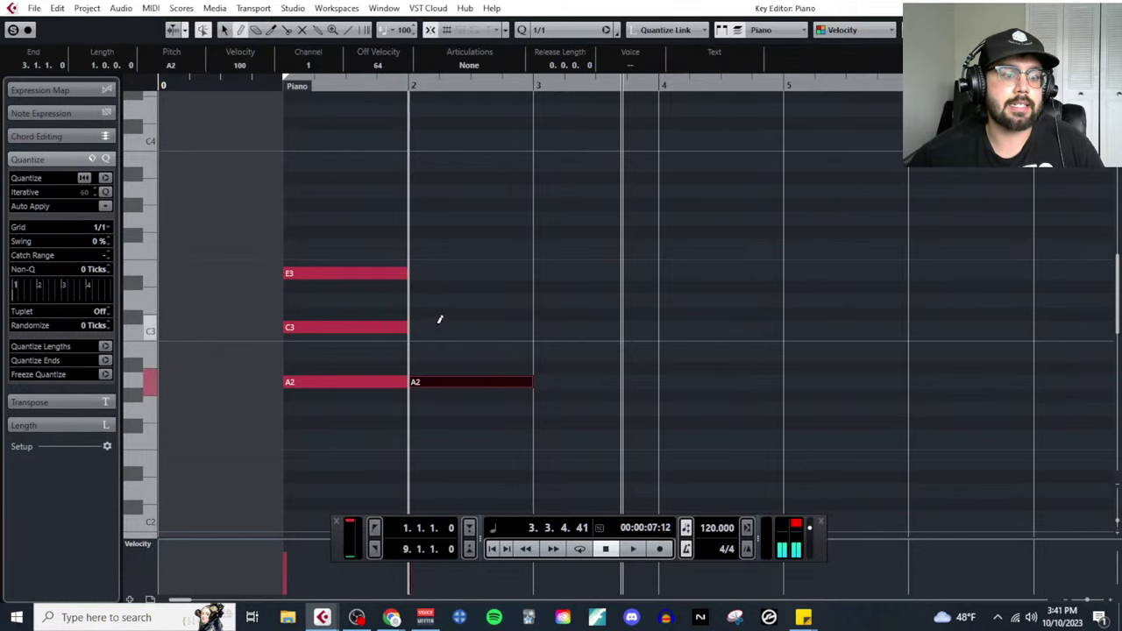
click(440, 300)
click(446, 232)
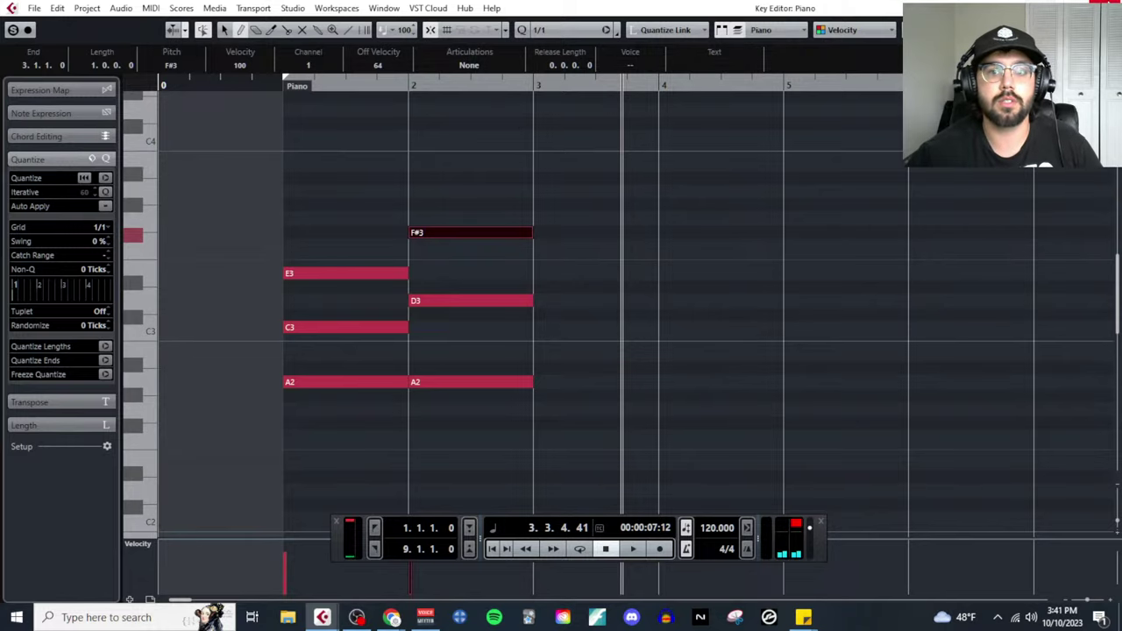
Close the note editor and reopen the Piano part in the Key Editor
key(ctrl+w)
click(186, 180)
click(151, 8)
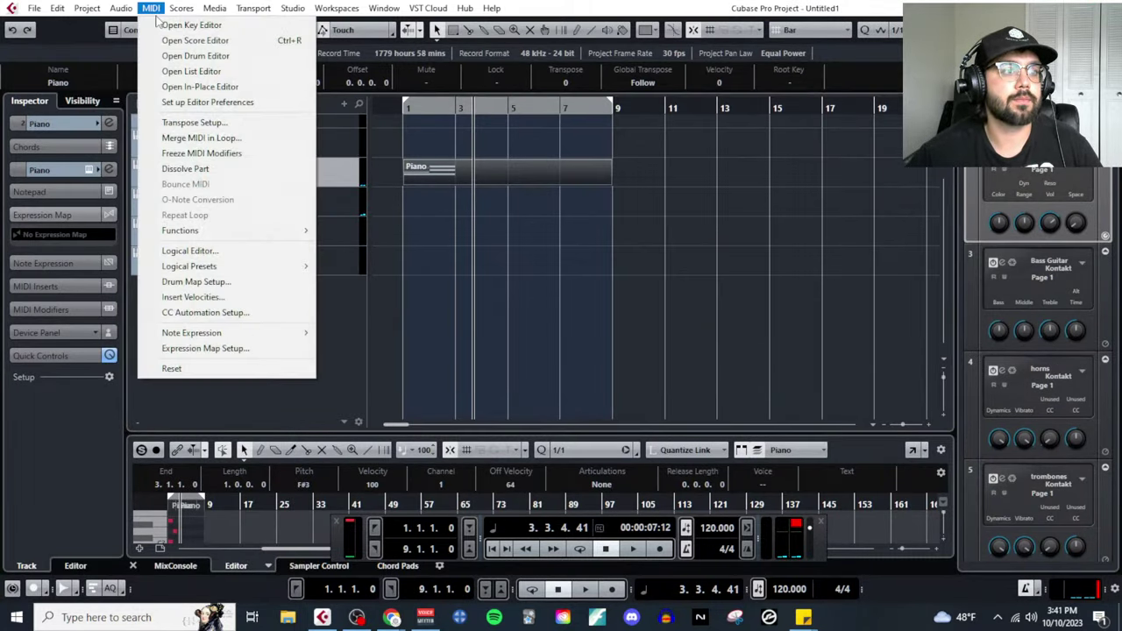
click(179, 25)
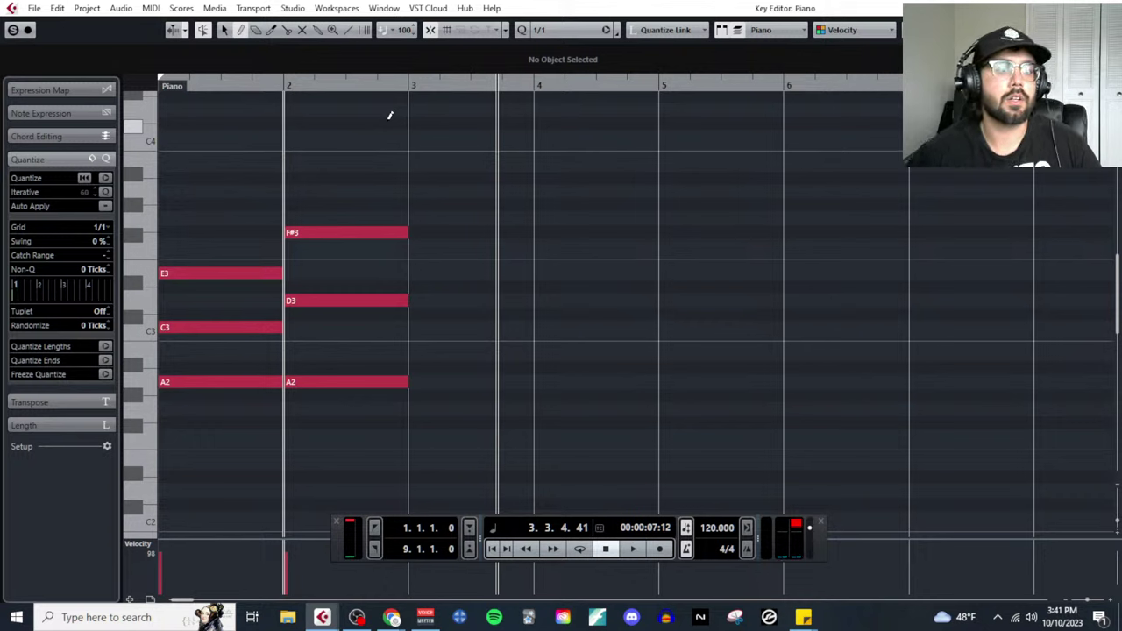
Draw a one-bar chord of A2, C3 and F3 in bar 3 of the Piano part
click(447, 380)
key(Delete)
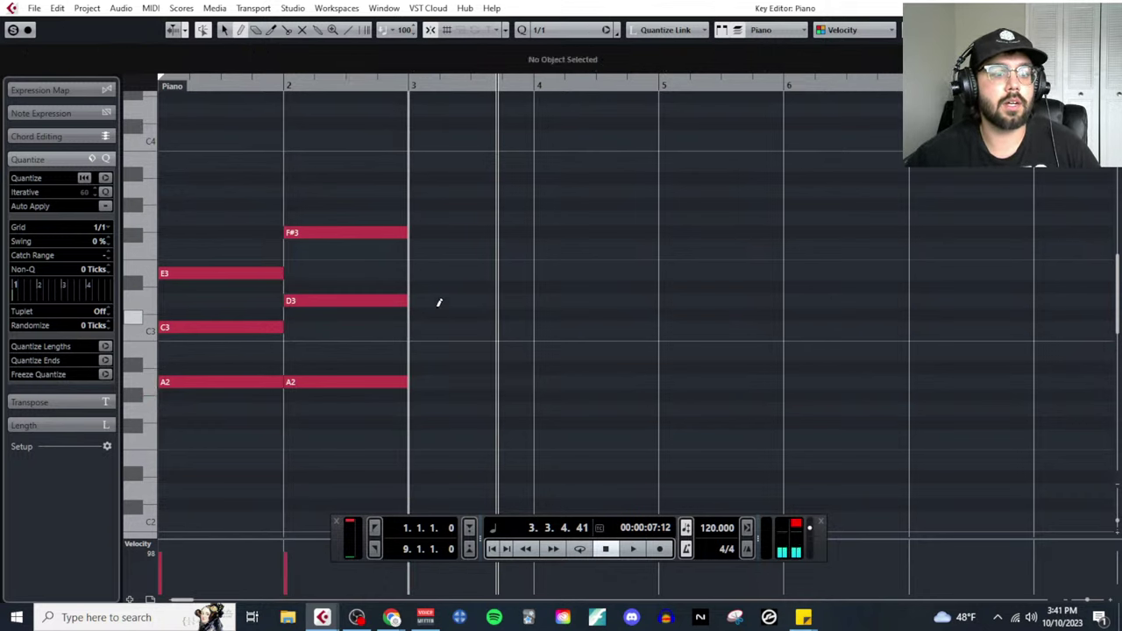
click(438, 274)
click(436, 245)
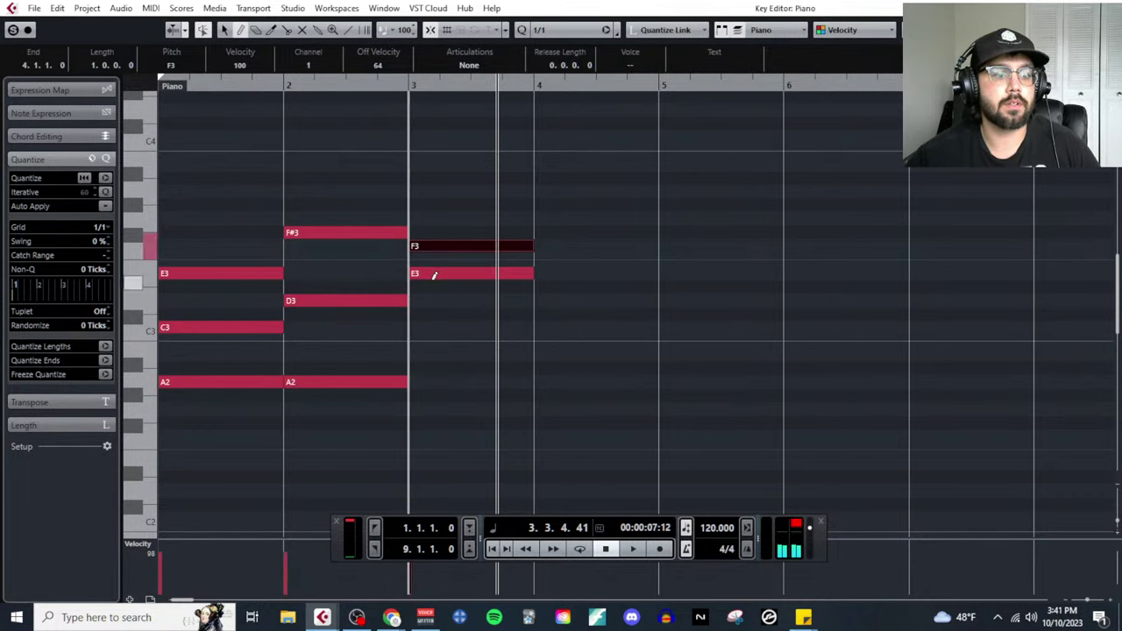
drag(433, 273, 437, 331)
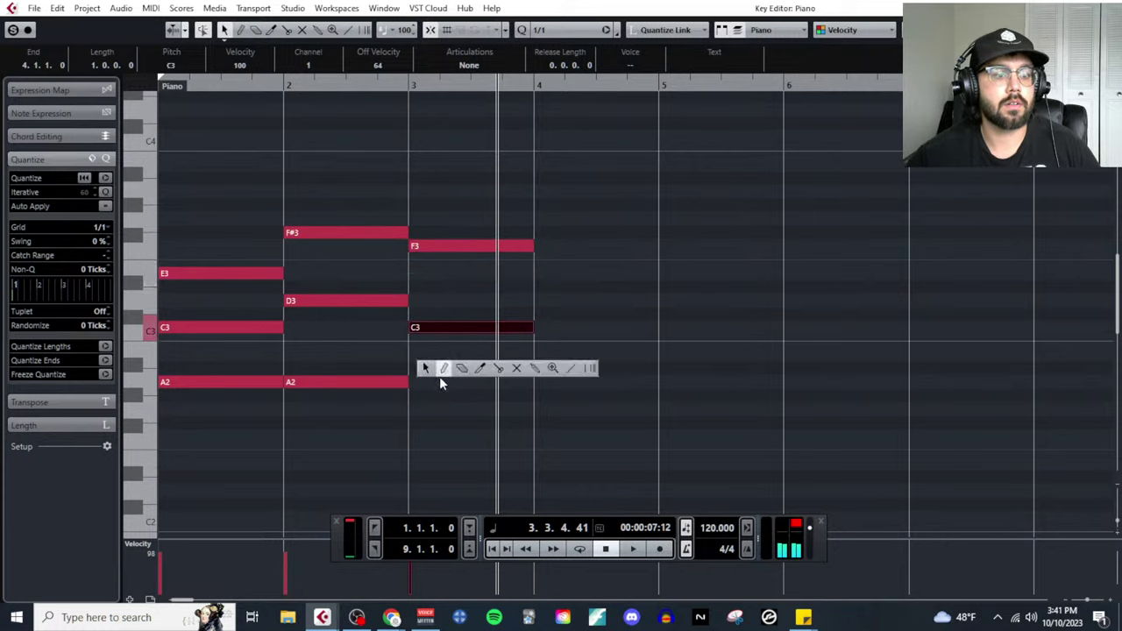
click(443, 377)
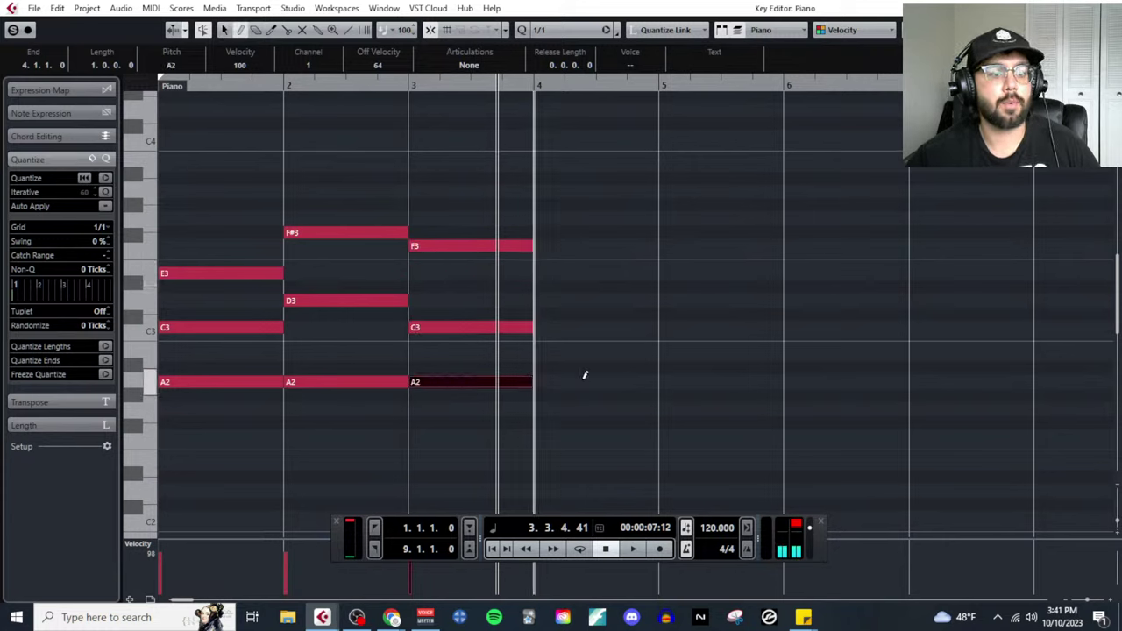
Draw a one-bar chord in bar 4 with G2, B2 and a top note raised from D3 to E3
click(577, 406)
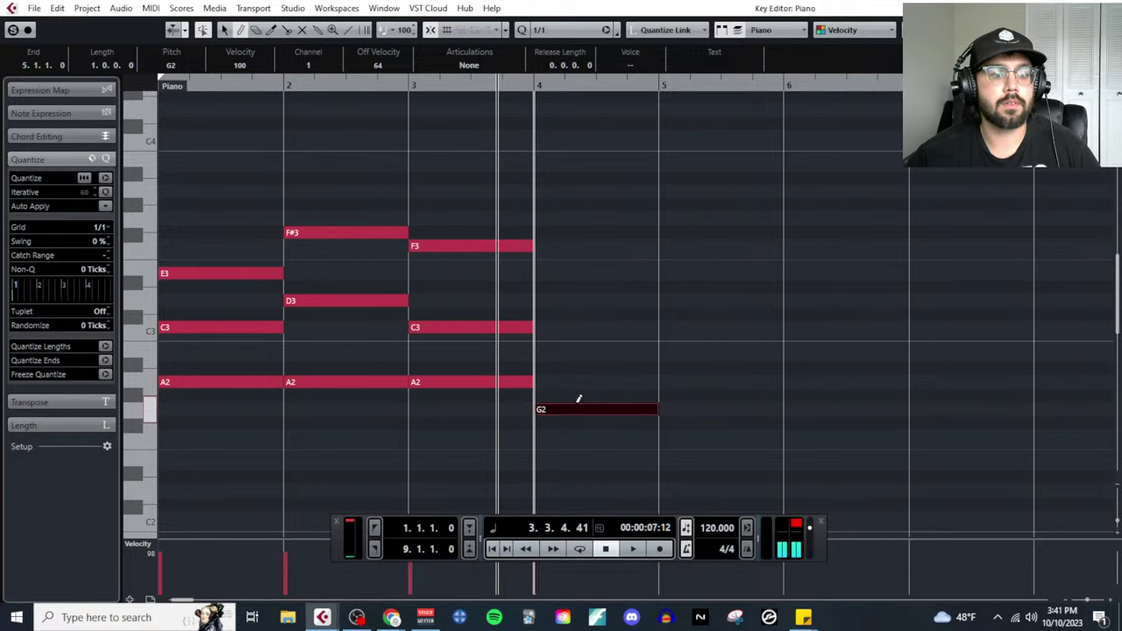
click(574, 354)
click(574, 300)
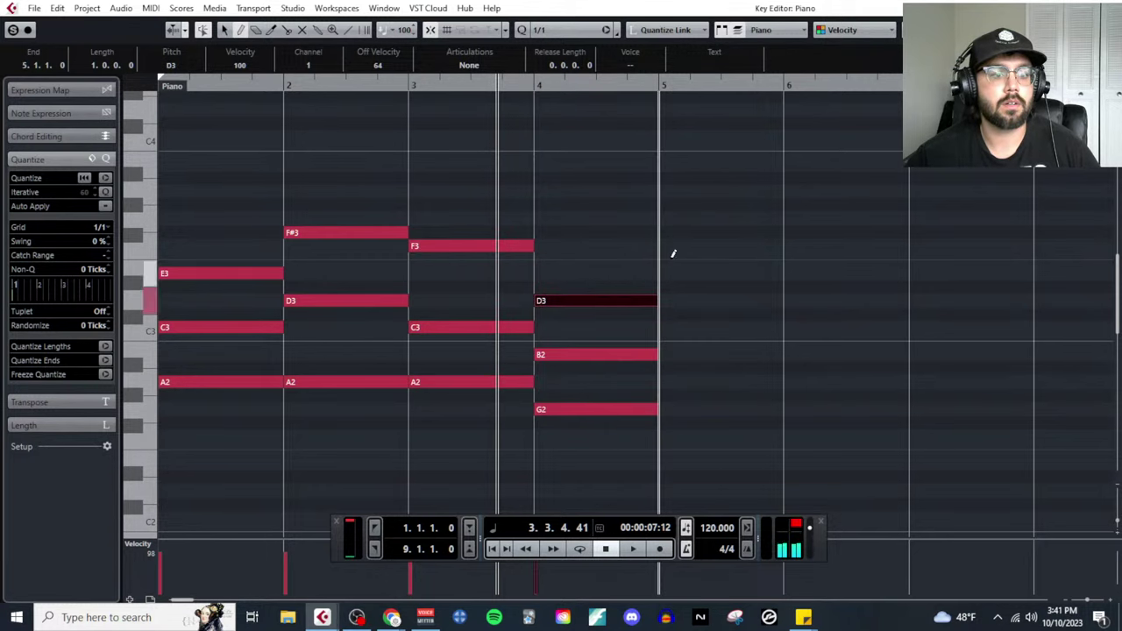
key(Up)
key(Up)
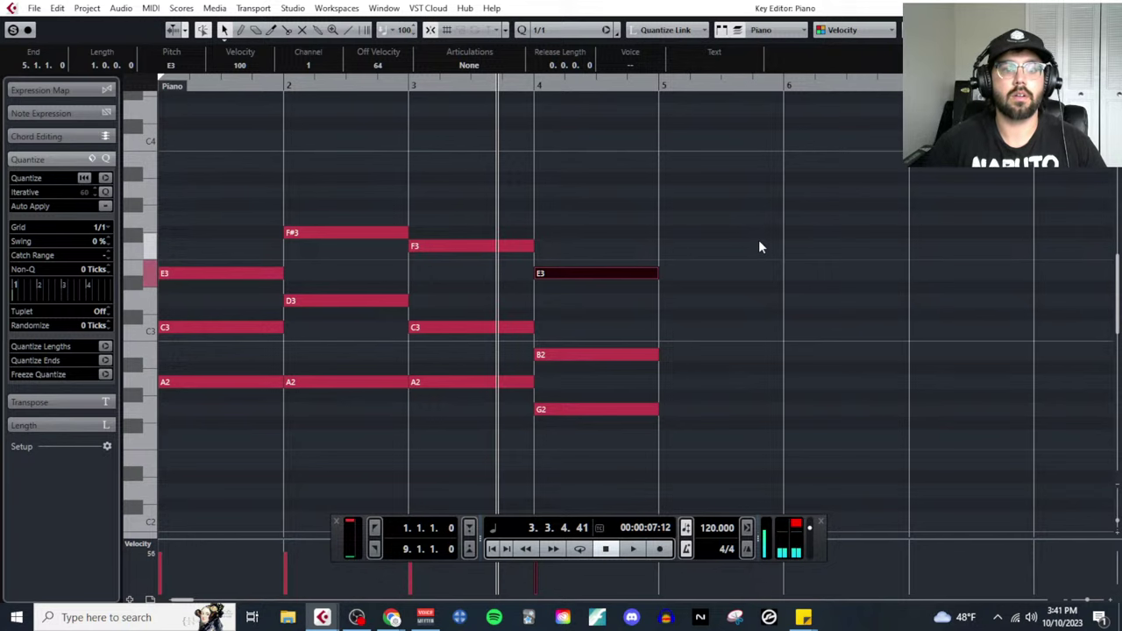
Set the quantize grid to 1/2 and draw half-note melody notes above the chords: C4, E4 in bar 1 and F#4, D4 in bar 2
scroll(608, 298, up, 3)
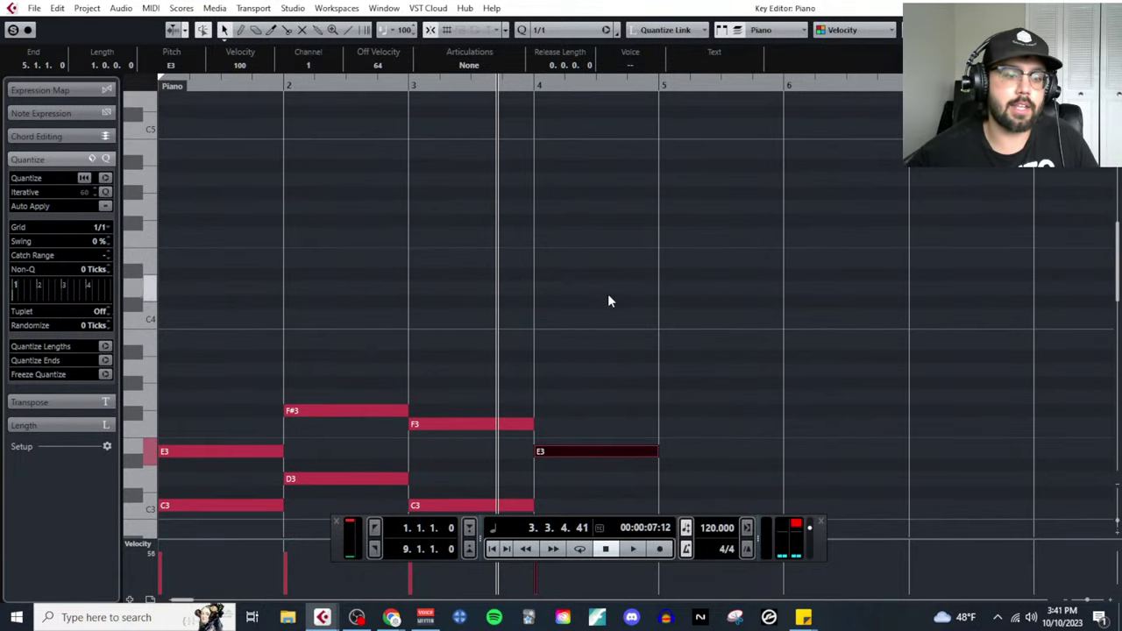
scroll(581, 328, left, 2)
scroll(570, 347, down, 3)
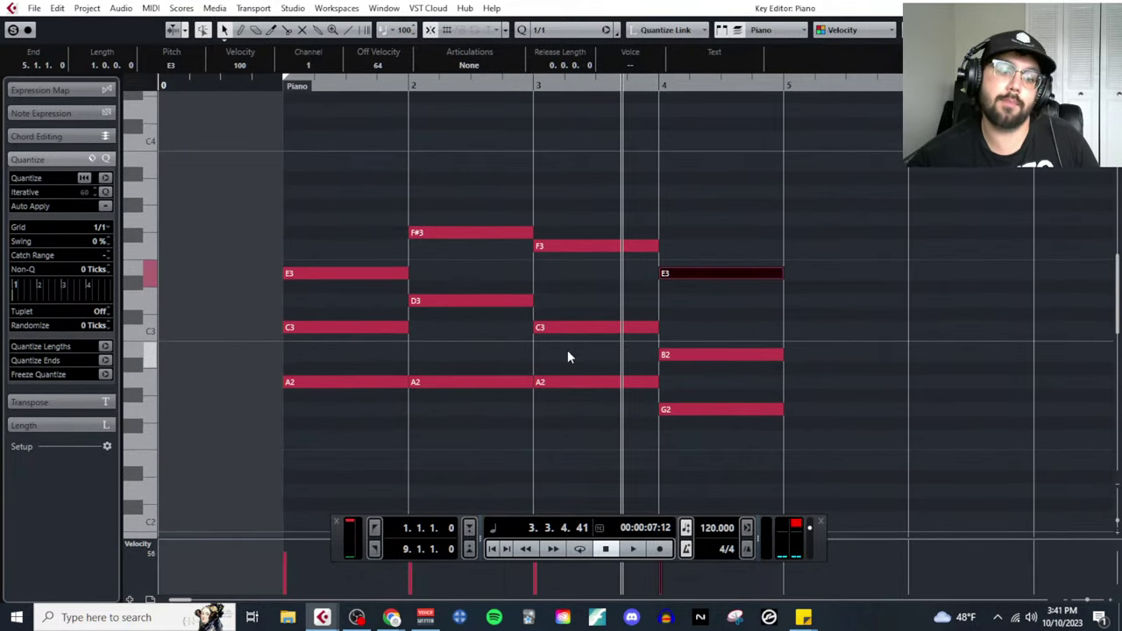
click(113, 225)
click(109, 257)
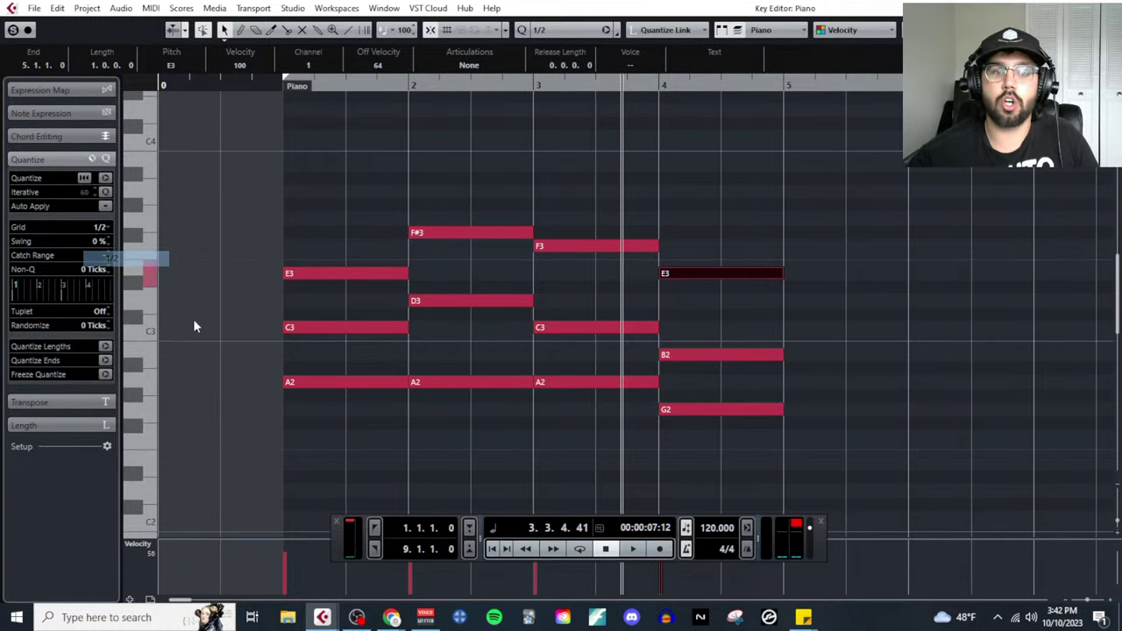
scroll(482, 356, up, 3)
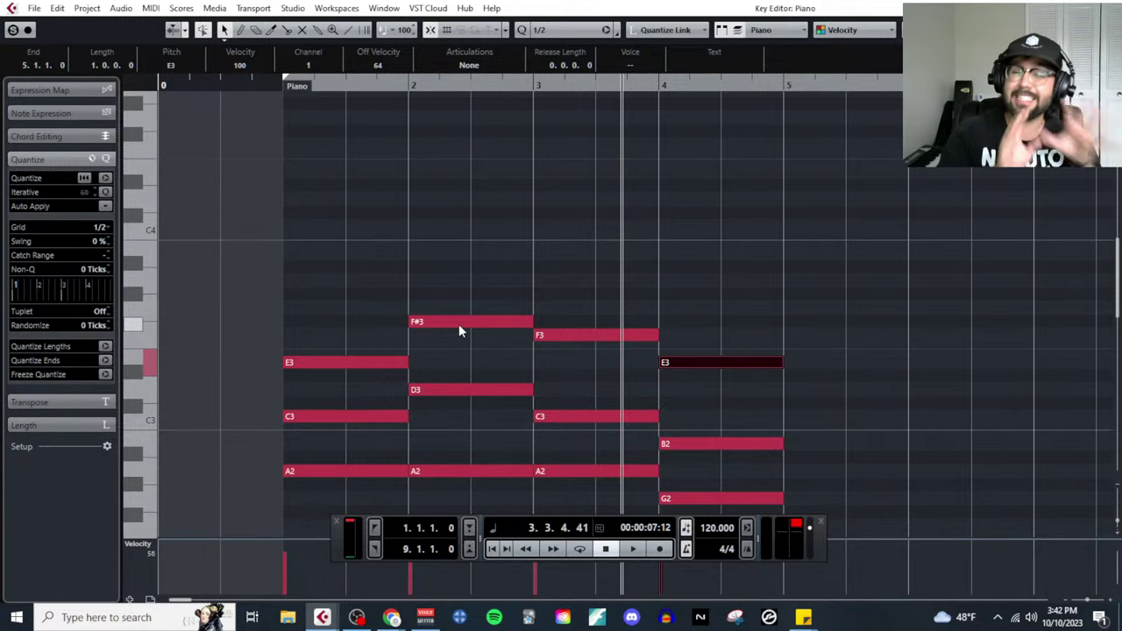
right_click(340, 272)
click(342, 279)
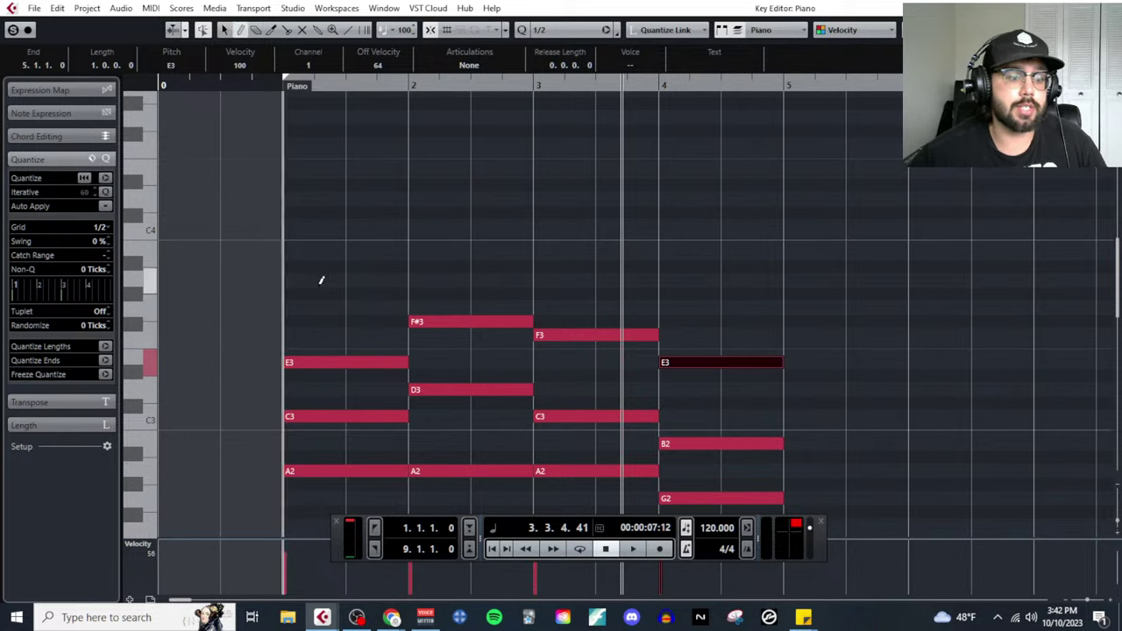
click(298, 227)
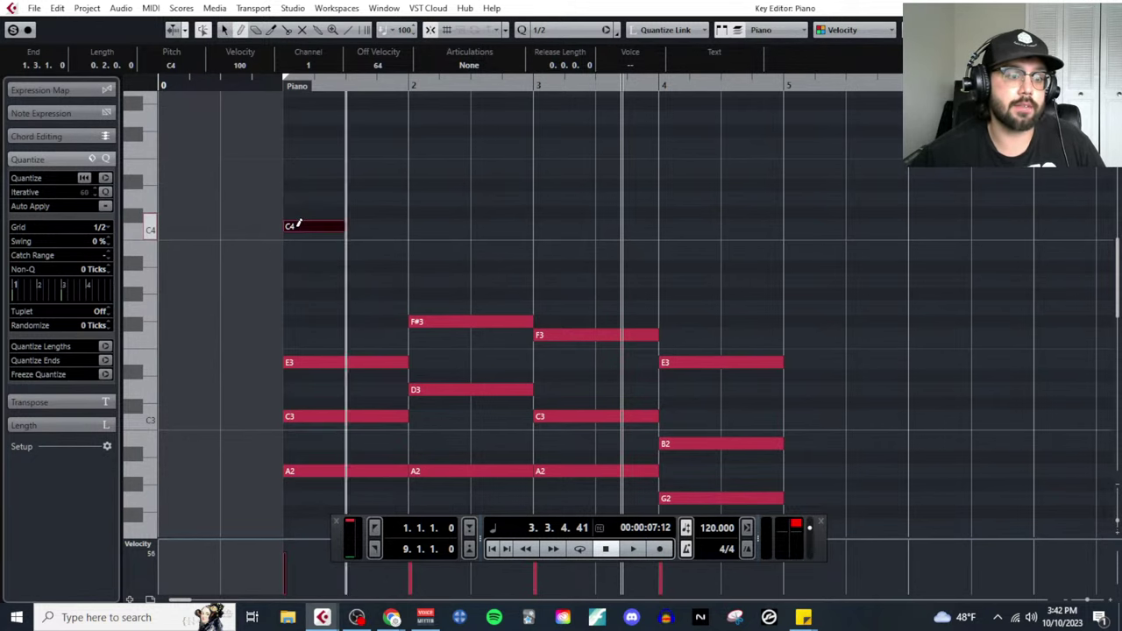
click(385, 172)
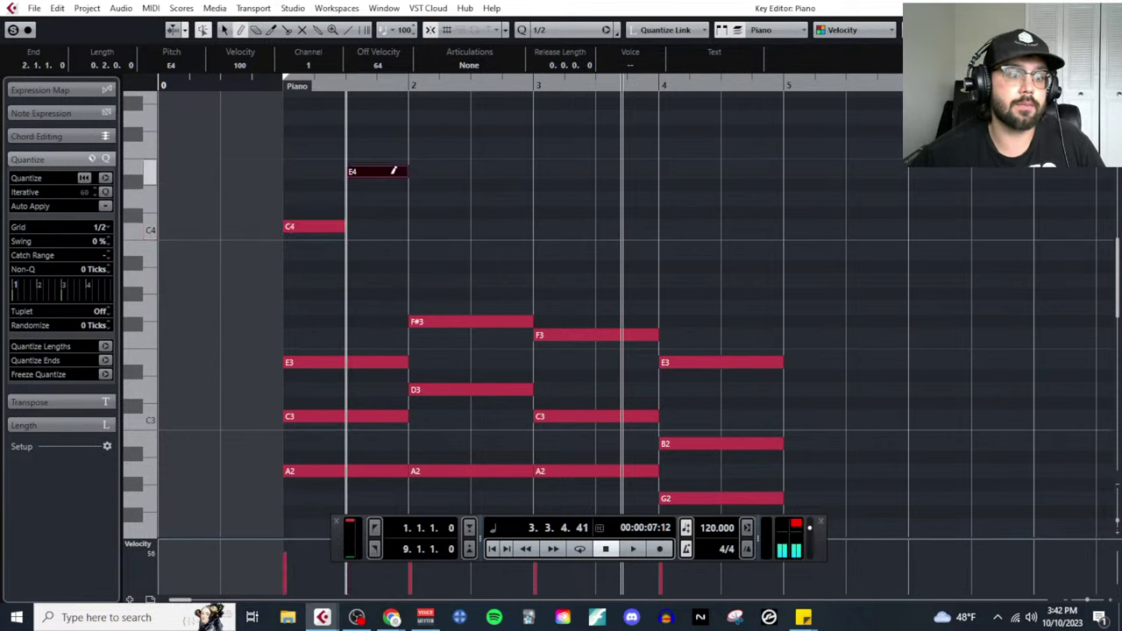
click(431, 130)
click(496, 198)
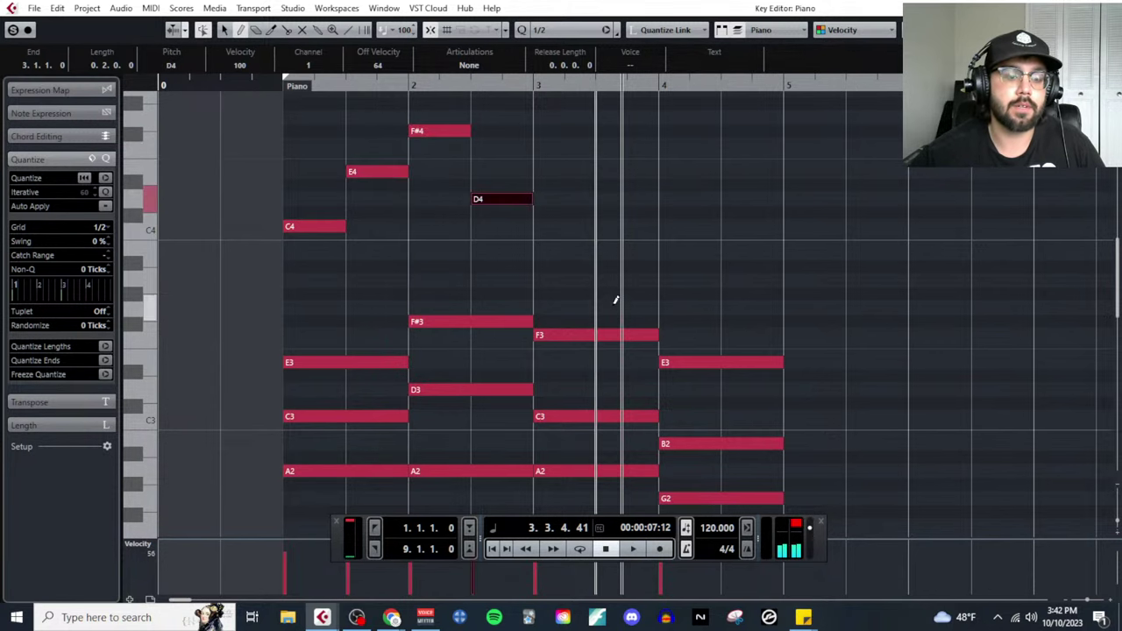
Continue the half-note melody with F4 and C4 in bar 3 and E4 and B3 in bar 4
click(554, 145)
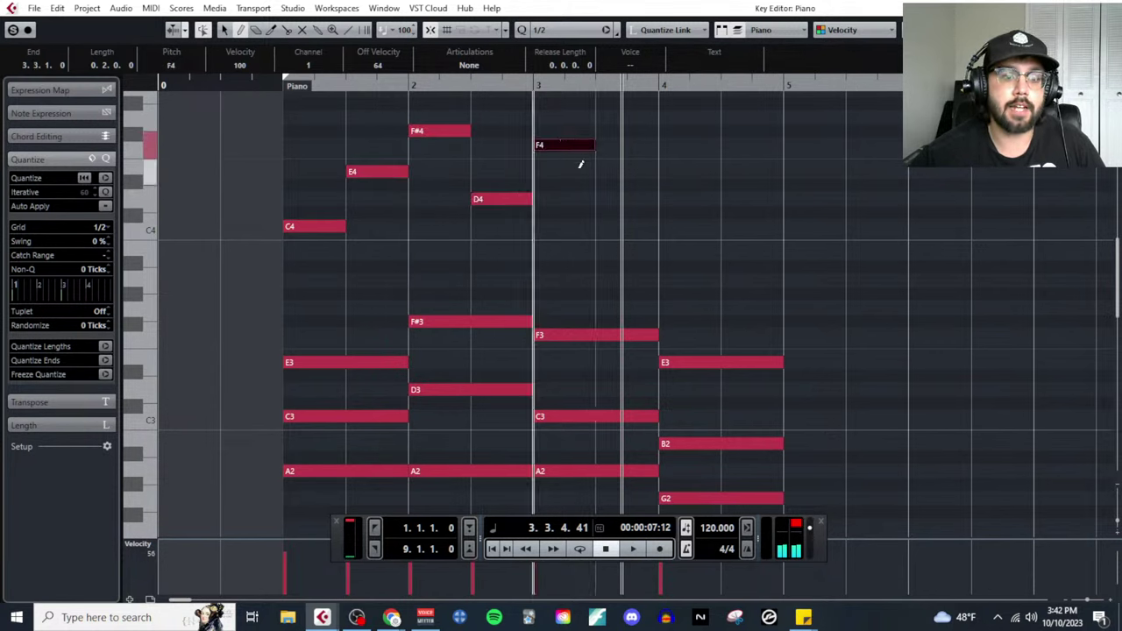
click(614, 227)
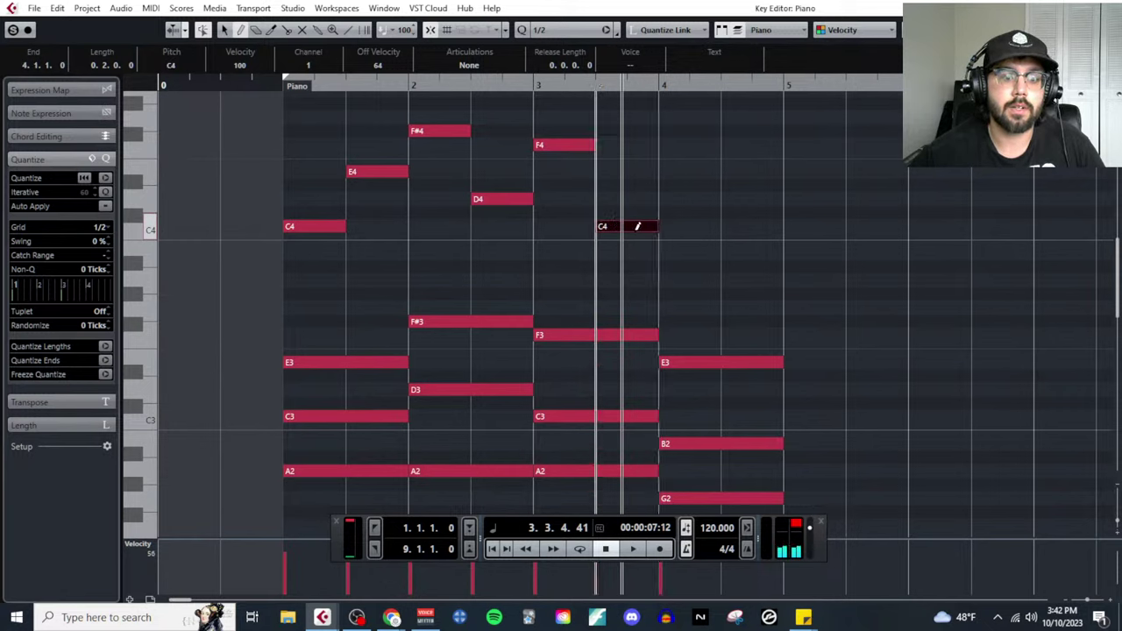
click(677, 171)
click(743, 253)
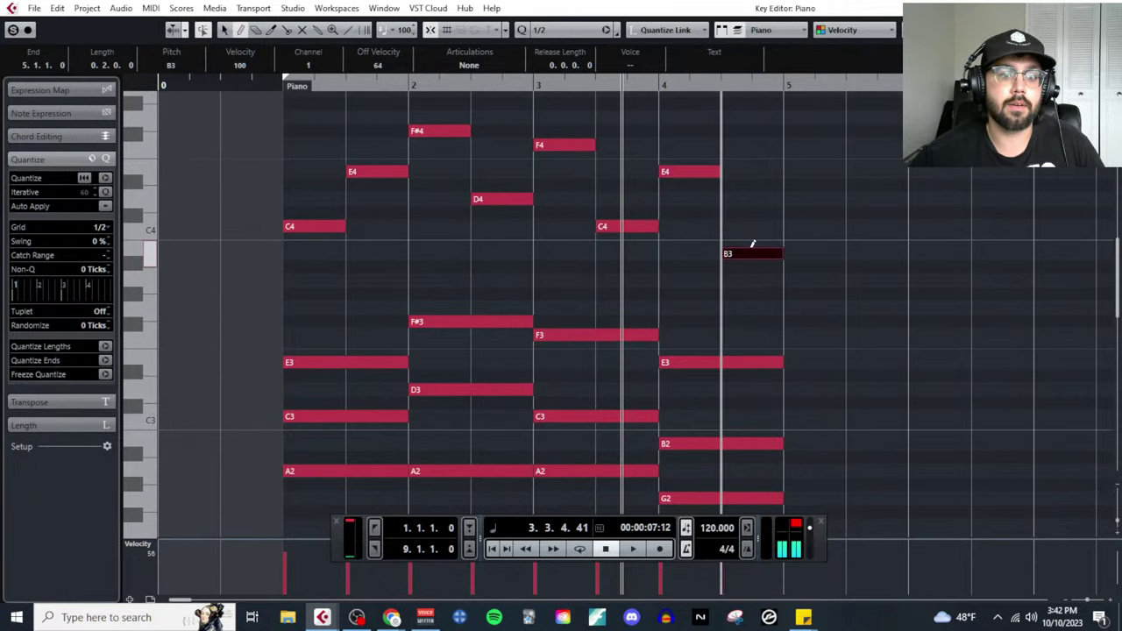
key(1)
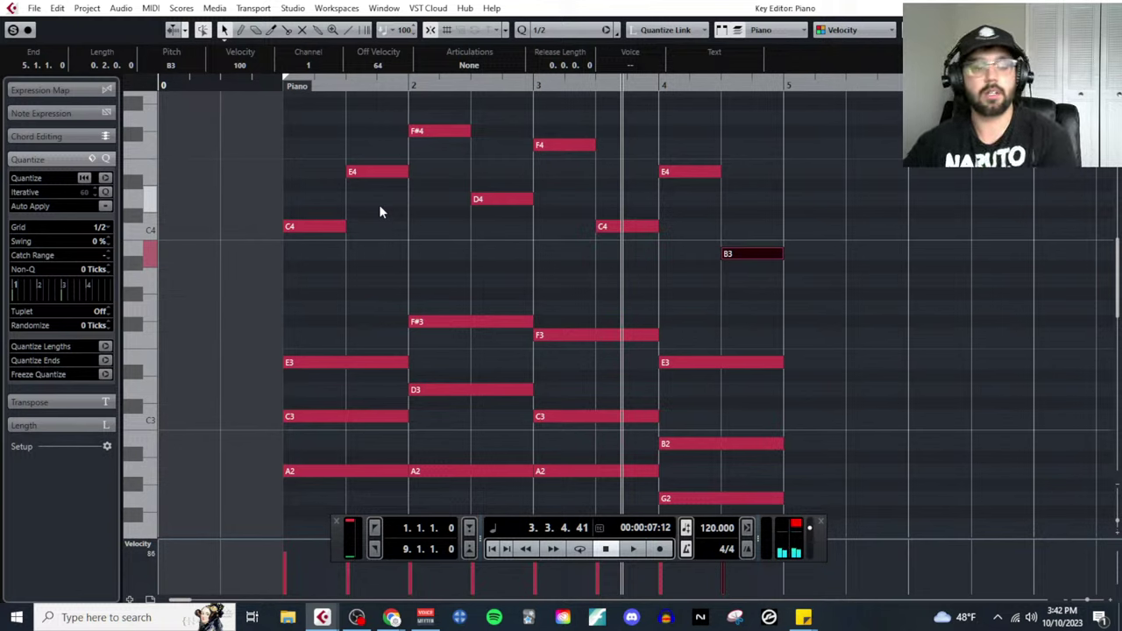
Select all the chord notes below the melody, hide the floating transport and lower the velocity of the chord notes
click(433, 333)
scroll(403, 263, down, 3)
drag(371, 143, 701, 425)
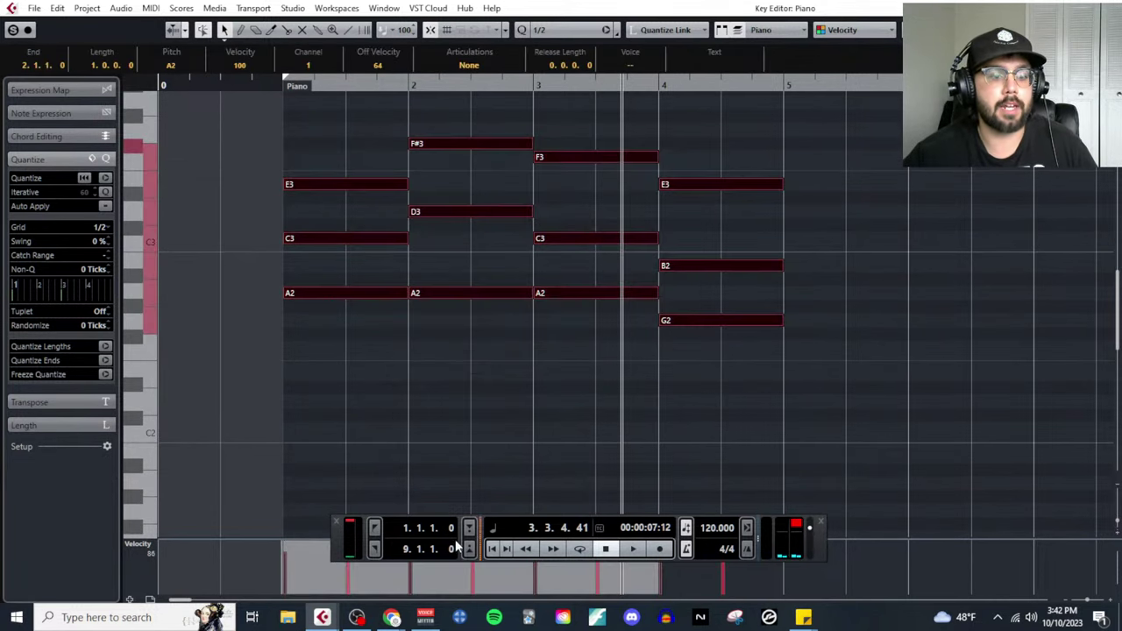
click(337, 521)
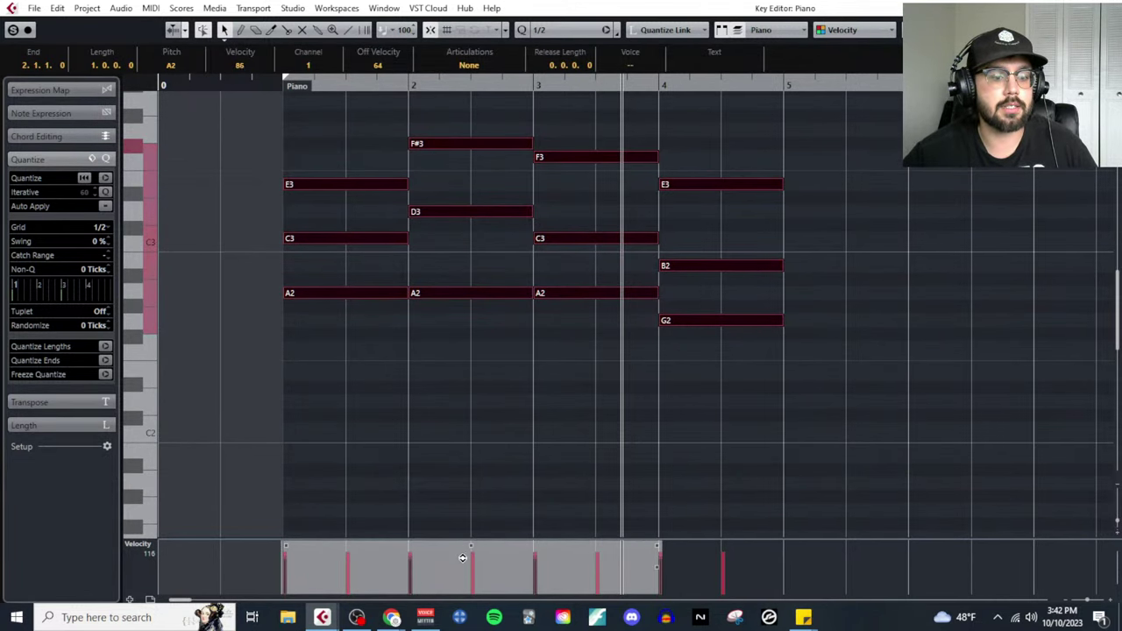
click(465, 463)
scroll(283, 171, up, 5)
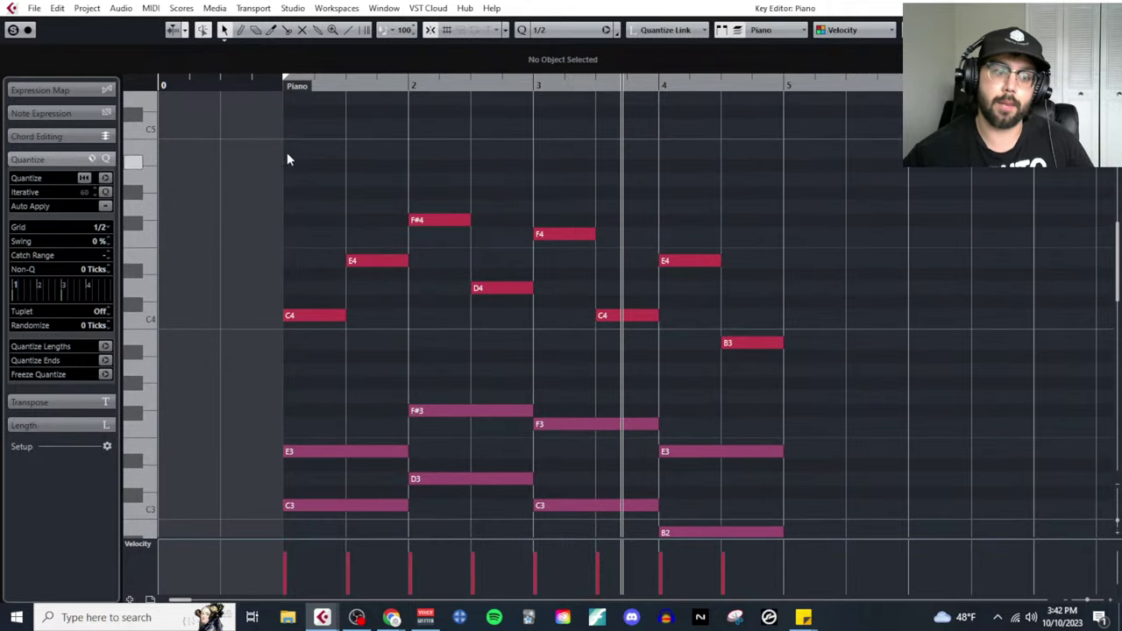
Play the piano melody and chords from bar 1, showing the lower chord notes, and stop playback in bar 4
click(286, 158)
key(space)
scroll(1026, 210, down, 2)
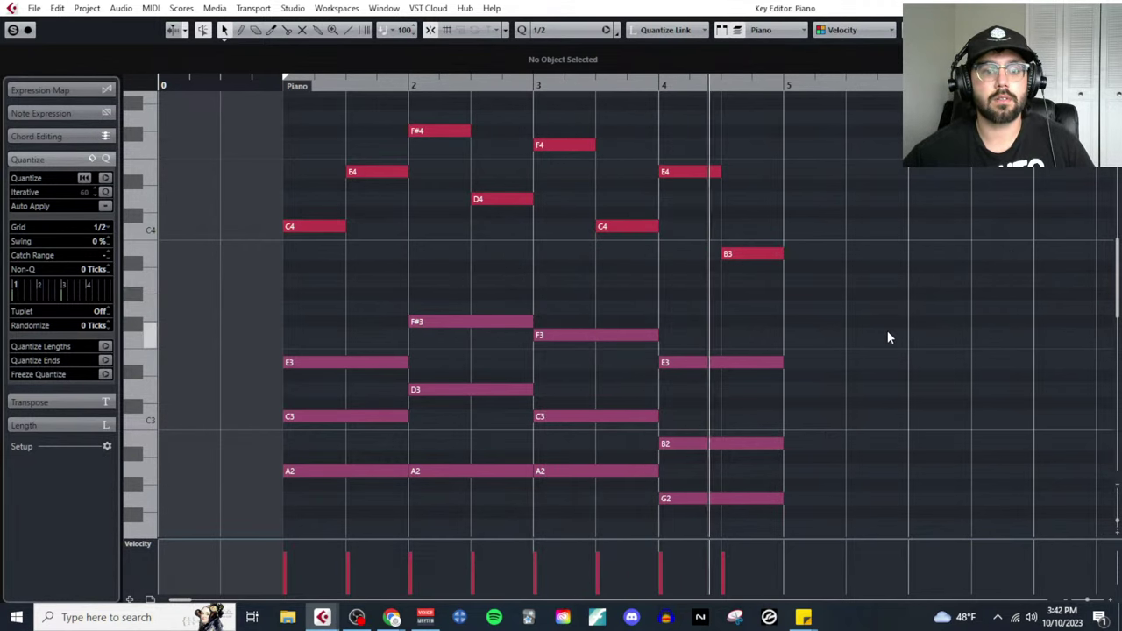
key(space)
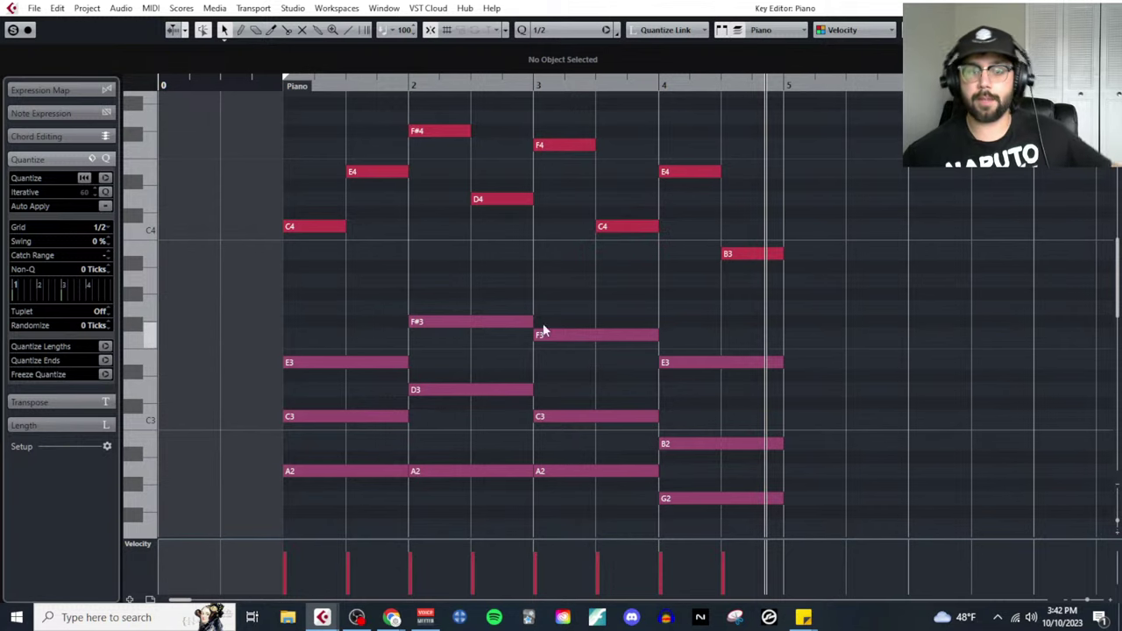
Select all the melody notes above the chords and set the quantize grid to 1/8
scroll(312, 244, up, 3)
drag(294, 195, 877, 355)
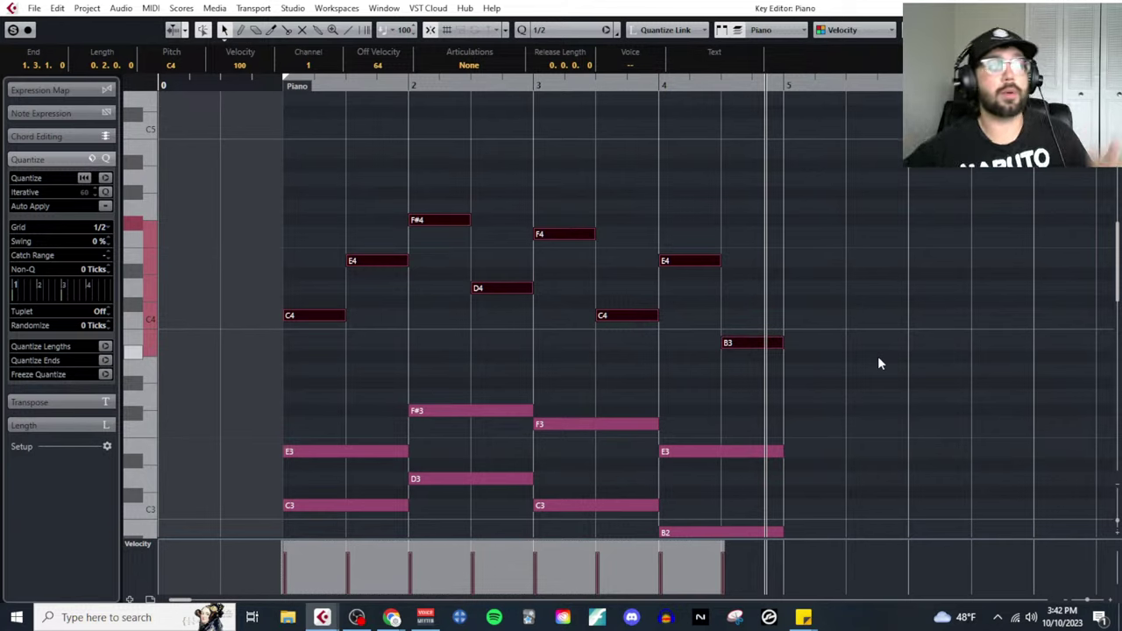
click(100, 227)
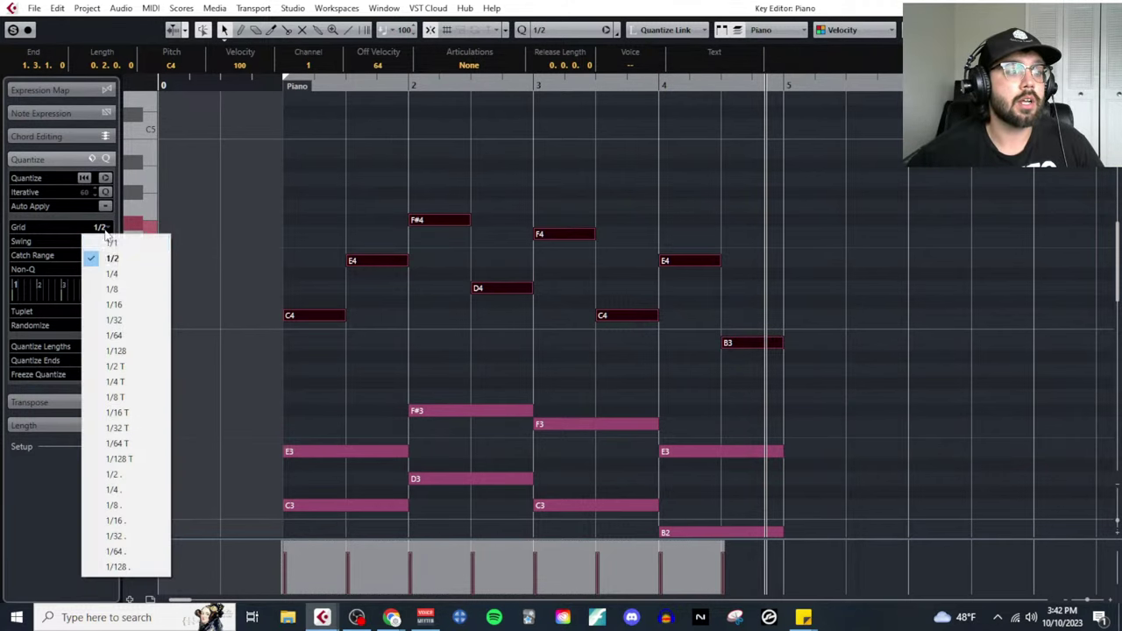
click(114, 289)
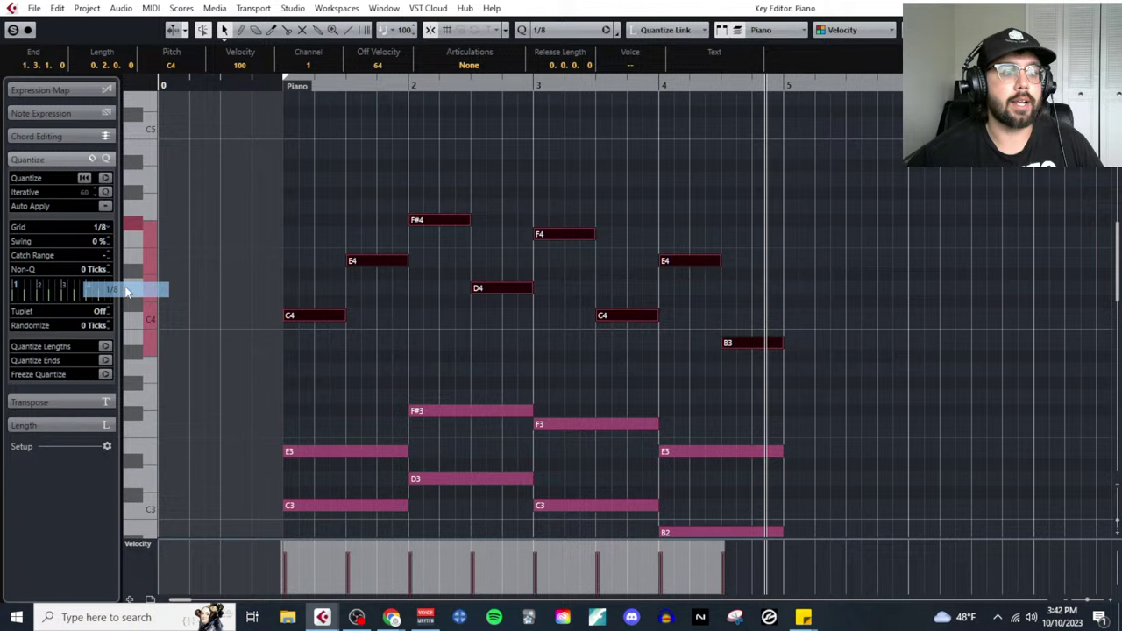
Split off the last eighth of the first C4 melody note and raise that piece to D4
right_click(331, 355)
click(408, 343)
click(333, 314)
right_click(334, 343)
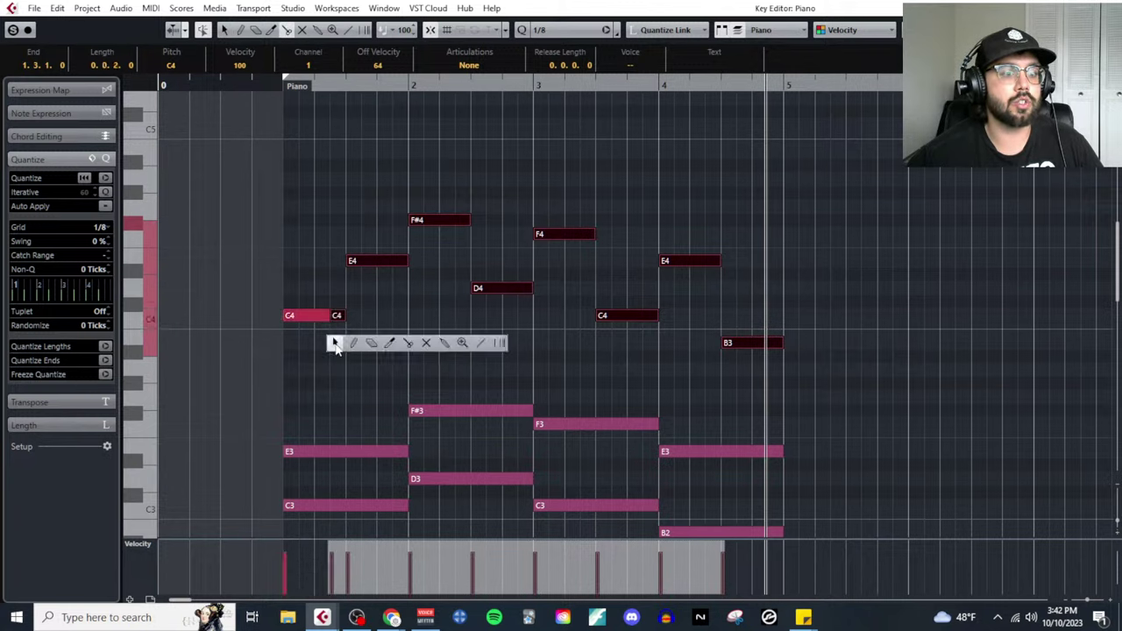
click(334, 343)
mouse_move(337, 316)
mouse_down()
mouse_move(341, 298)
mouse_move(349, 318)
mouse_move(341, 298)
mouse_up()
click(354, 320)
Split bar 1's E4 at 1.4.1 and again before its last eighth, and raise the final piece to G4
right_click(394, 307)
click(441, 305)
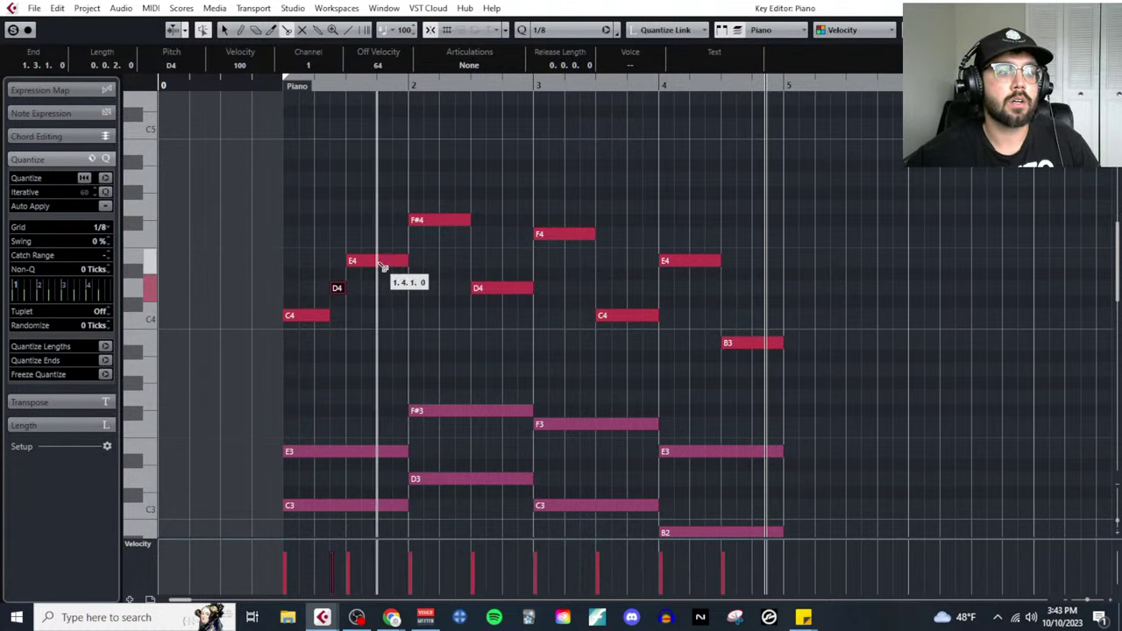
click(381, 262)
click(395, 262)
drag(401, 263, 402, 207)
Play the edited melody from the start of bar 1 and stop playback in bar 3
click(282, 82)
key(space)
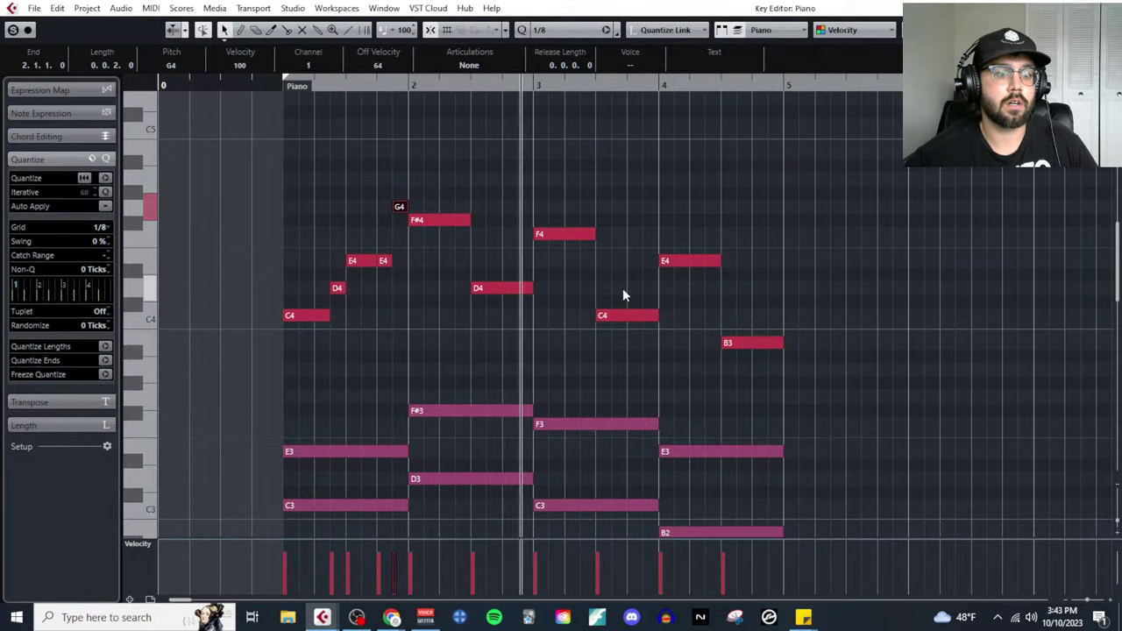
key(space)
Split off the last eighth of the F4 melody note in bar 3 and lower that piece to E4
right_click(586, 282)
click(647, 281)
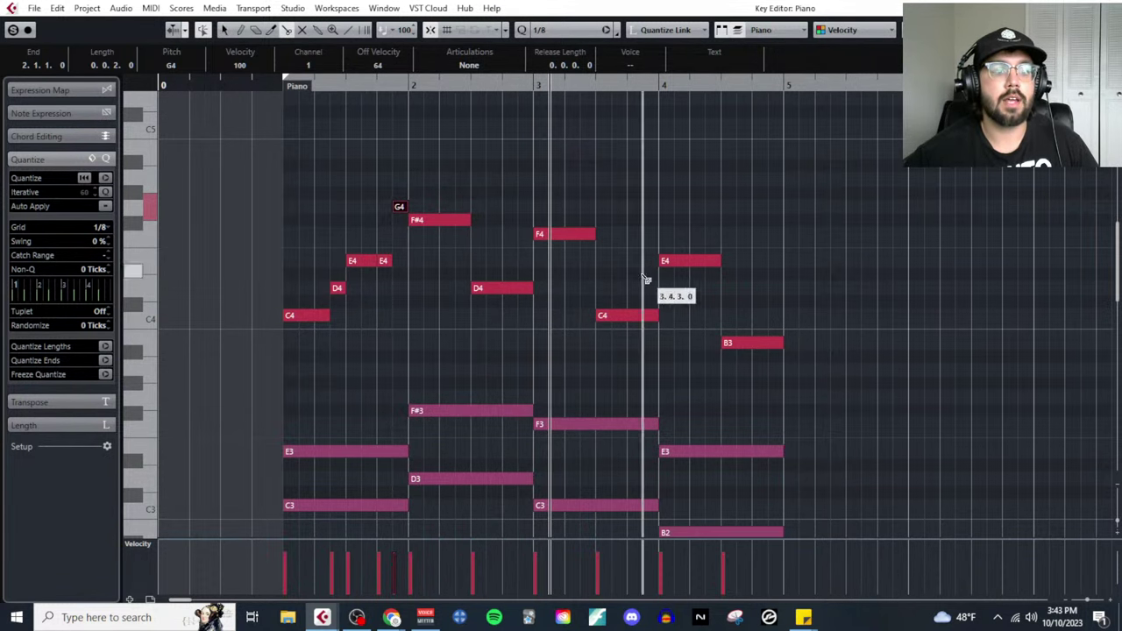
click(594, 238)
drag(594, 243, 592, 266)
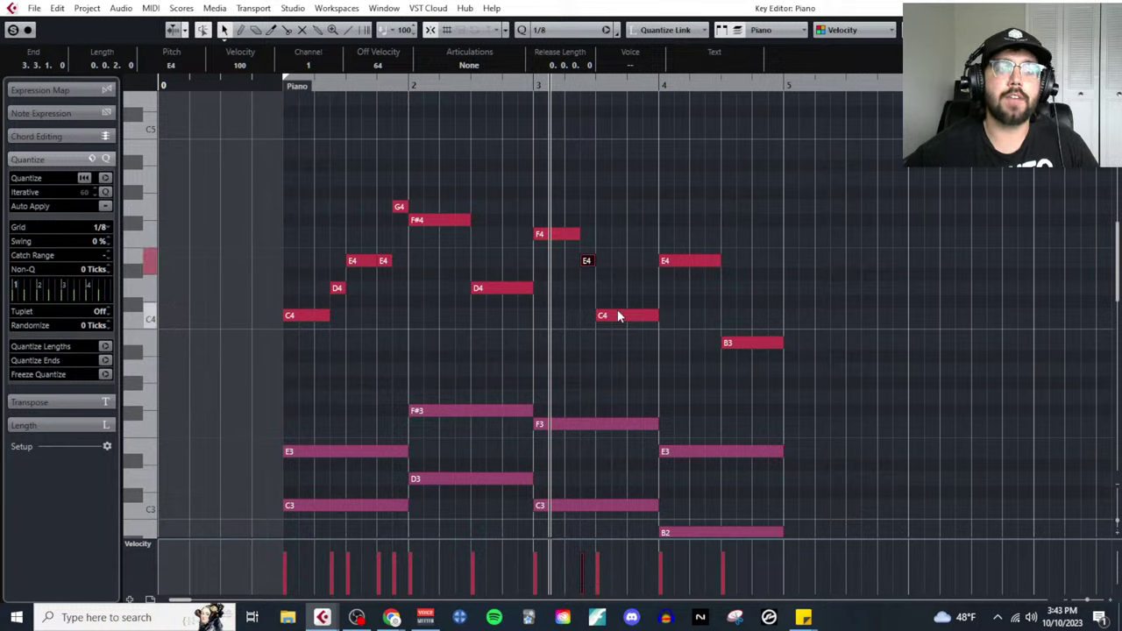
Split bar 3's C4 melody note at its middle and before its last eighth, and lower the middle piece to B3
right_click(634, 347)
click(687, 344)
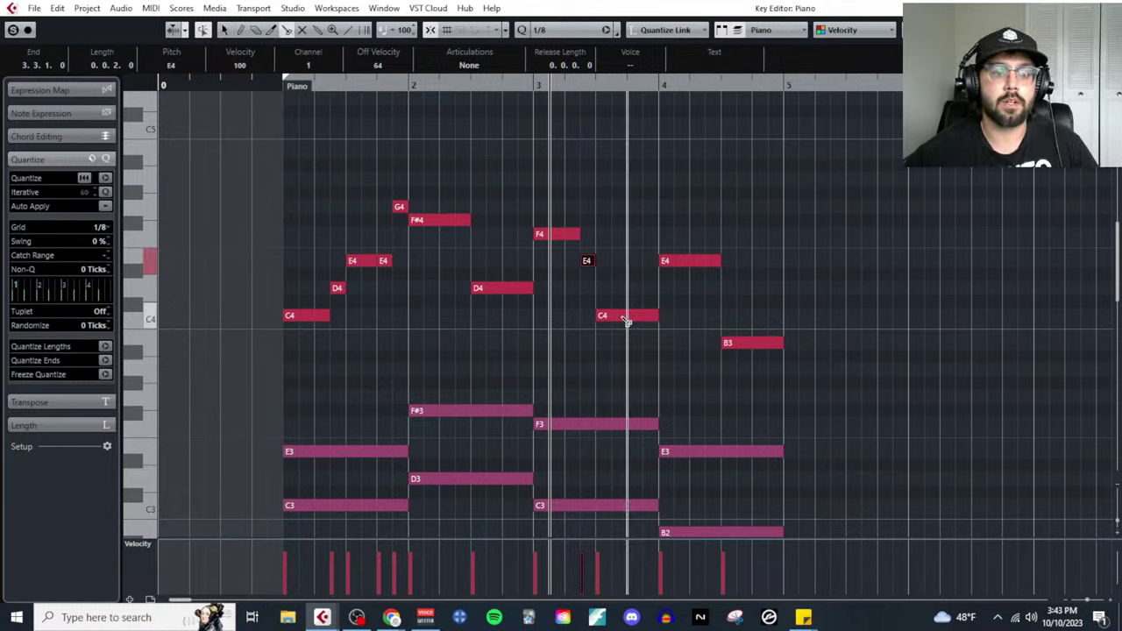
click(628, 315)
click(644, 315)
drag(636, 317, 639, 347)
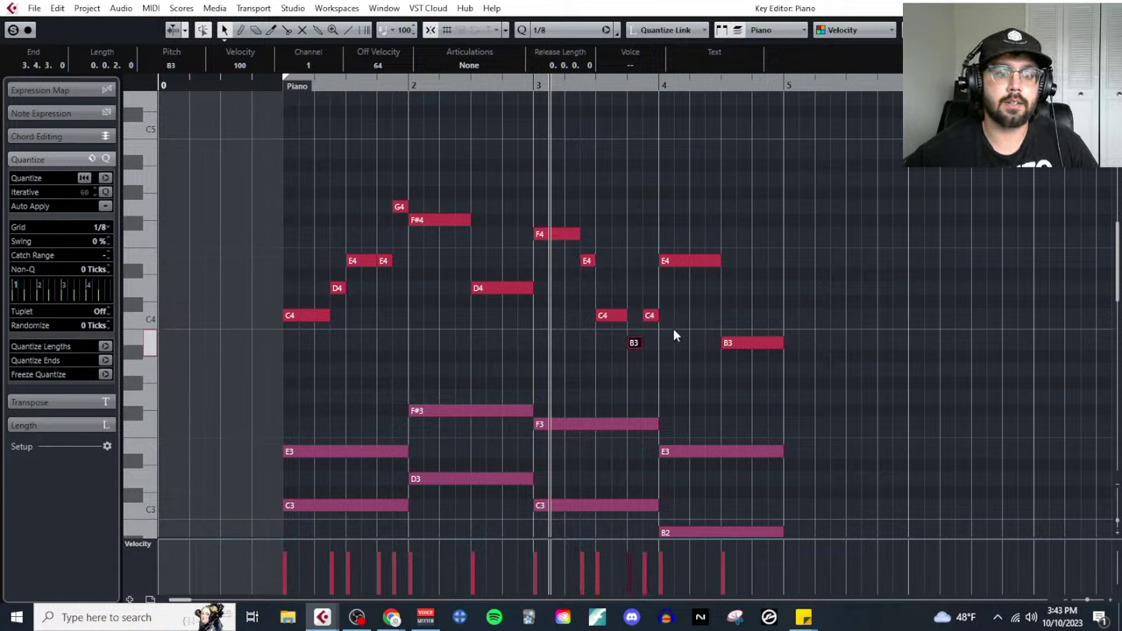
Listen to the embellished melody from bar 1 and review it against the chords below
click(284, 86)
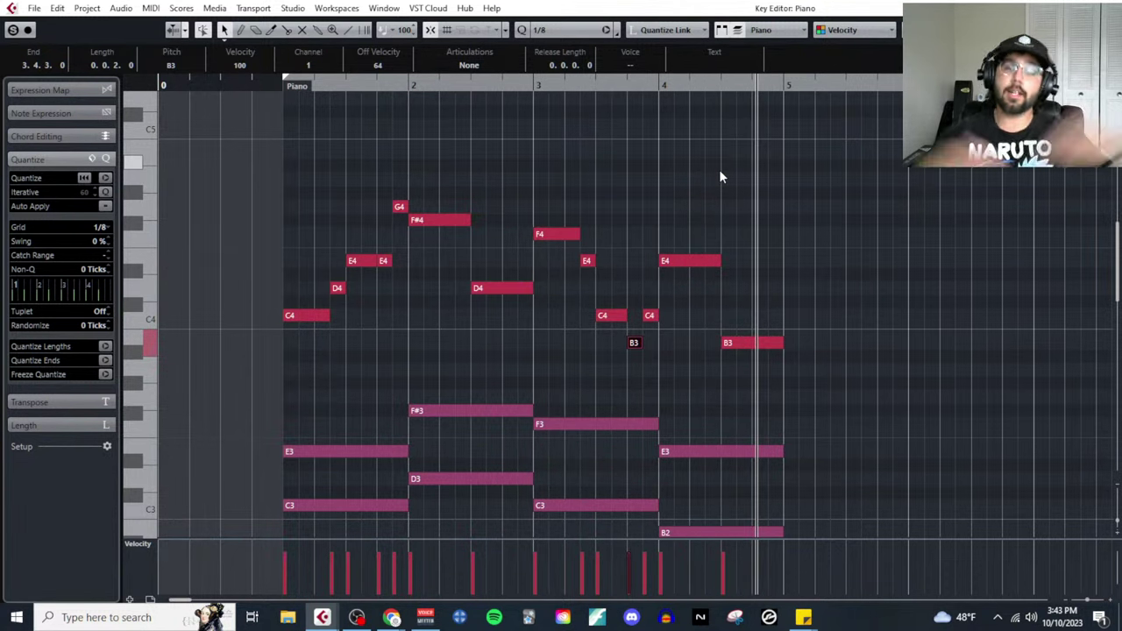
scroll(719, 175, down, 3)
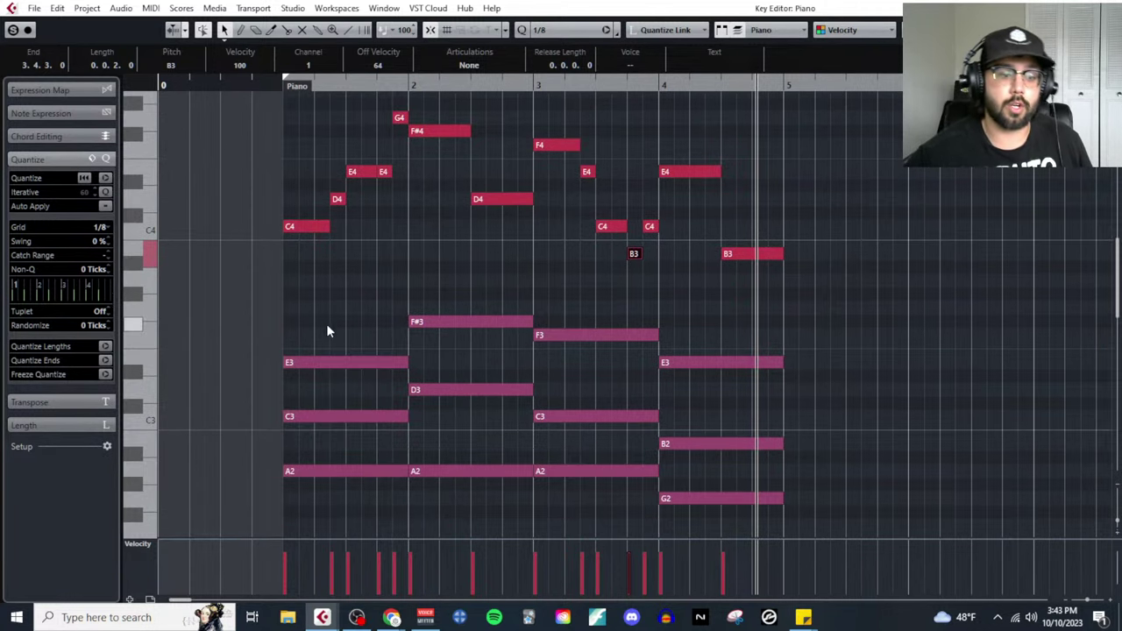
scroll(556, 431, up, 3)
Select only the main melody notes across bars 1 to 4, leaving out the short added eighth notes
click(299, 316)
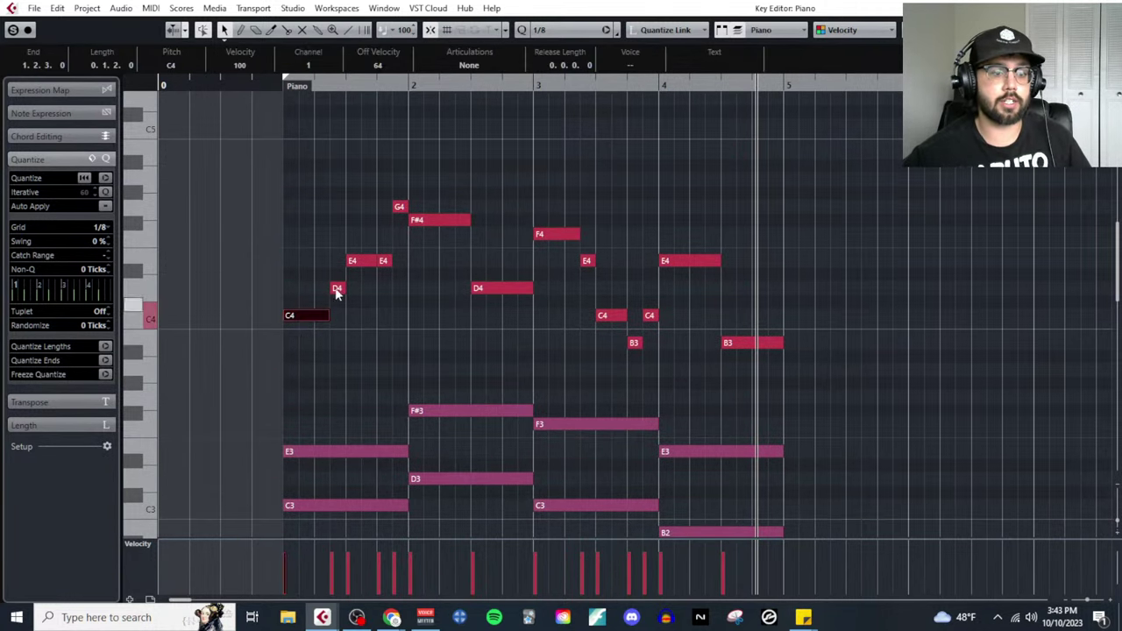
shift+click(354, 261)
drag(447, 187, 491, 308)
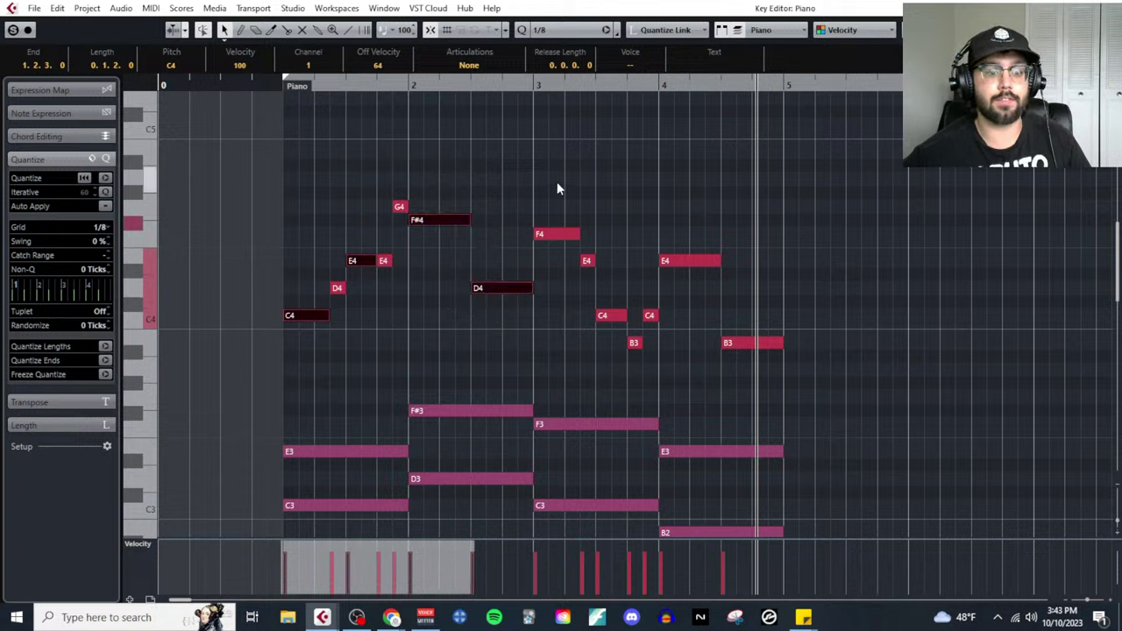
shift+click(561, 233)
drag(610, 292, 655, 324)
drag(686, 207, 798, 413)
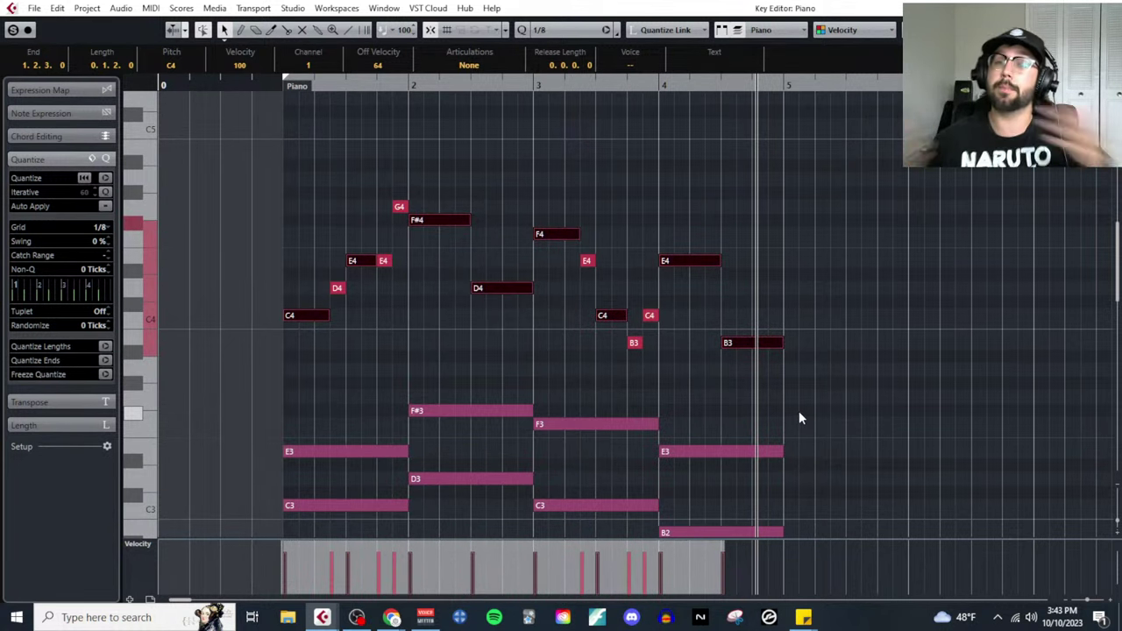
Select all the melody and chord notes in bars 1 to 4 and delete them
scroll(799, 418, down, 3)
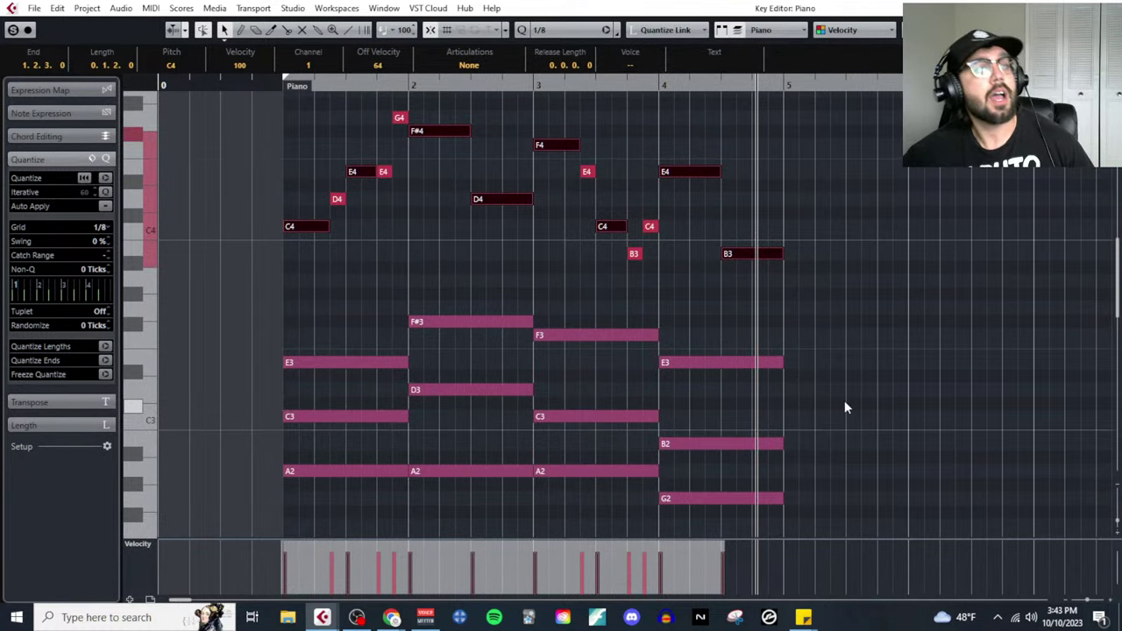
scroll(844, 403, up, 3)
drag(310, 165, 849, 425)
scroll(311, 165, down, 6)
key(Delete)
scroll(552, 403, up, 3)
scroll(552, 403, up, 3)
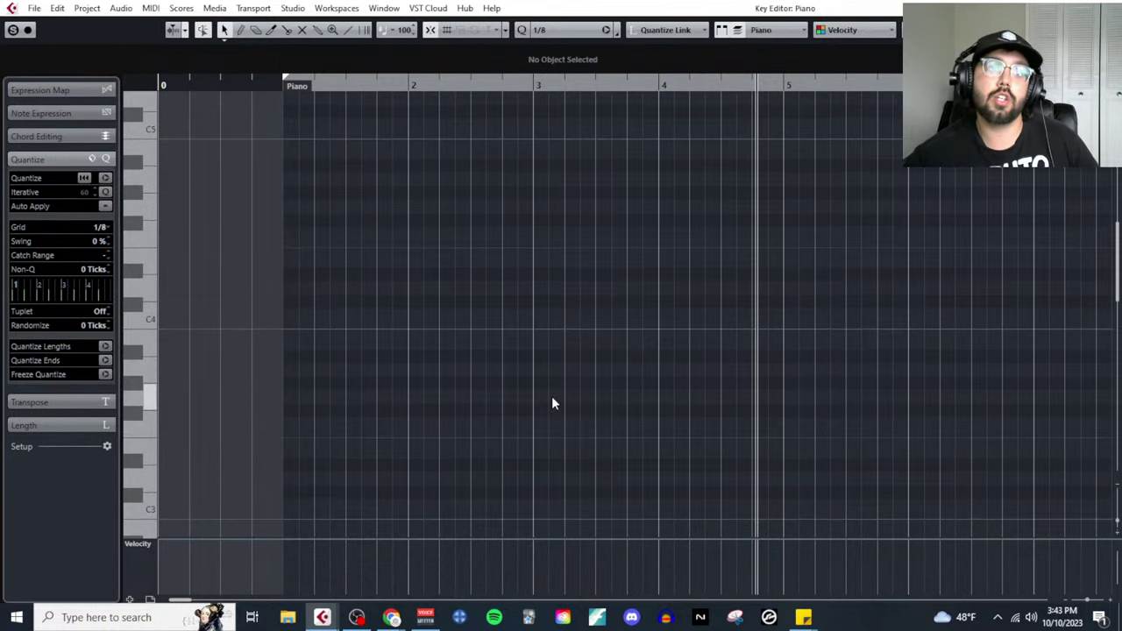
Set the quantize grid to 1/2 and draw consecutive half notes C3, A3, G3 and D3 across bars 1 and 2
click(100, 228)
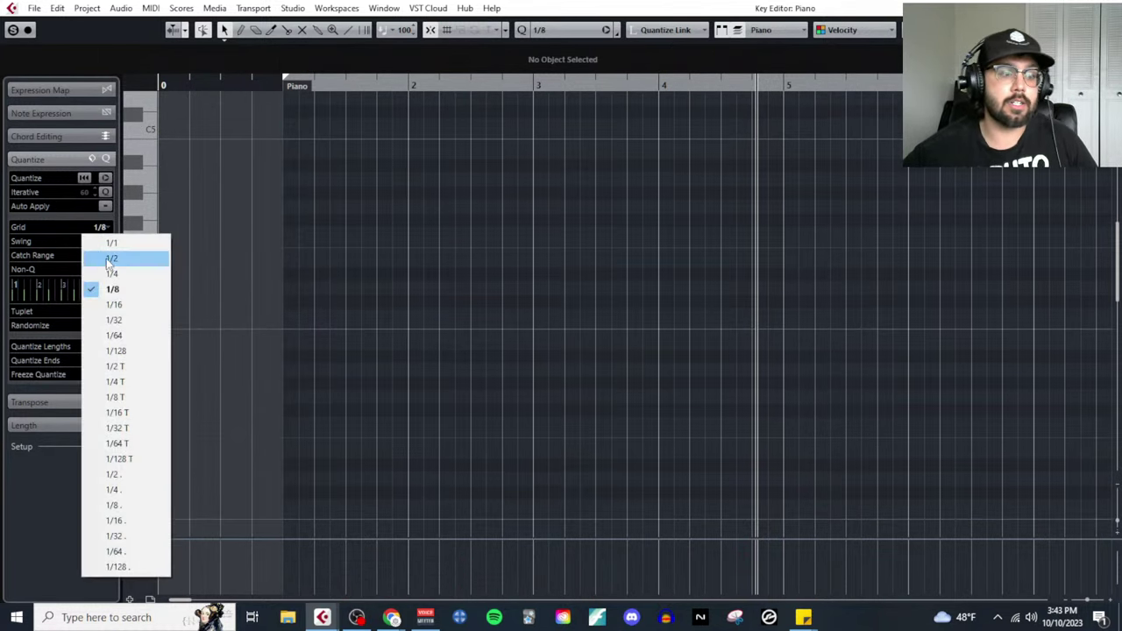
click(111, 257)
scroll(403, 441, down, 3)
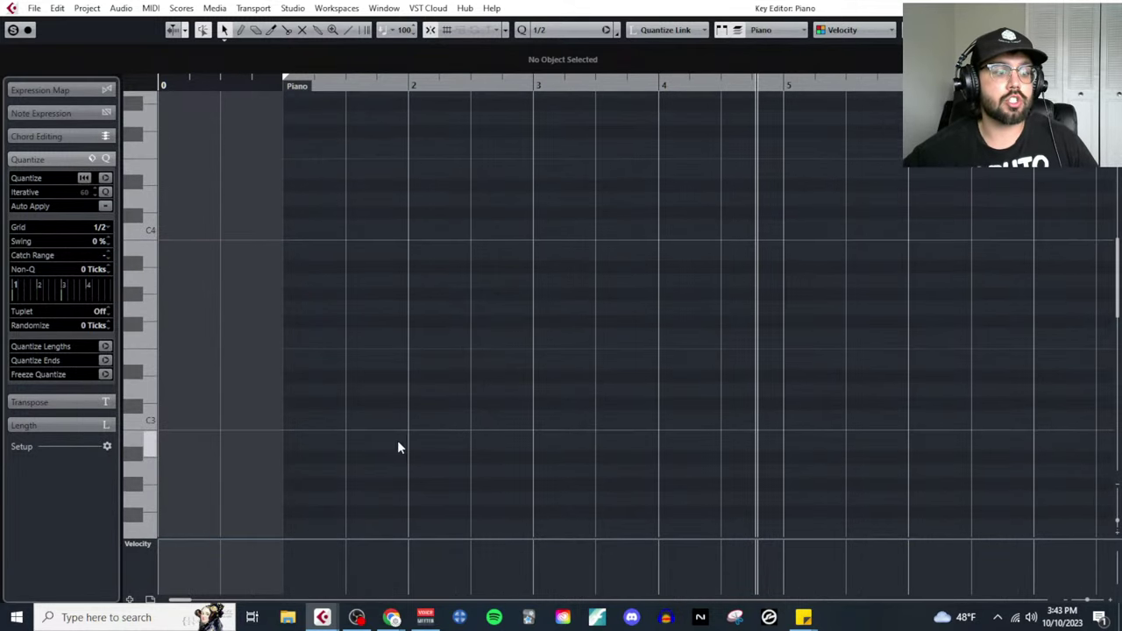
right_click(317, 420)
click(325, 415)
click(305, 416)
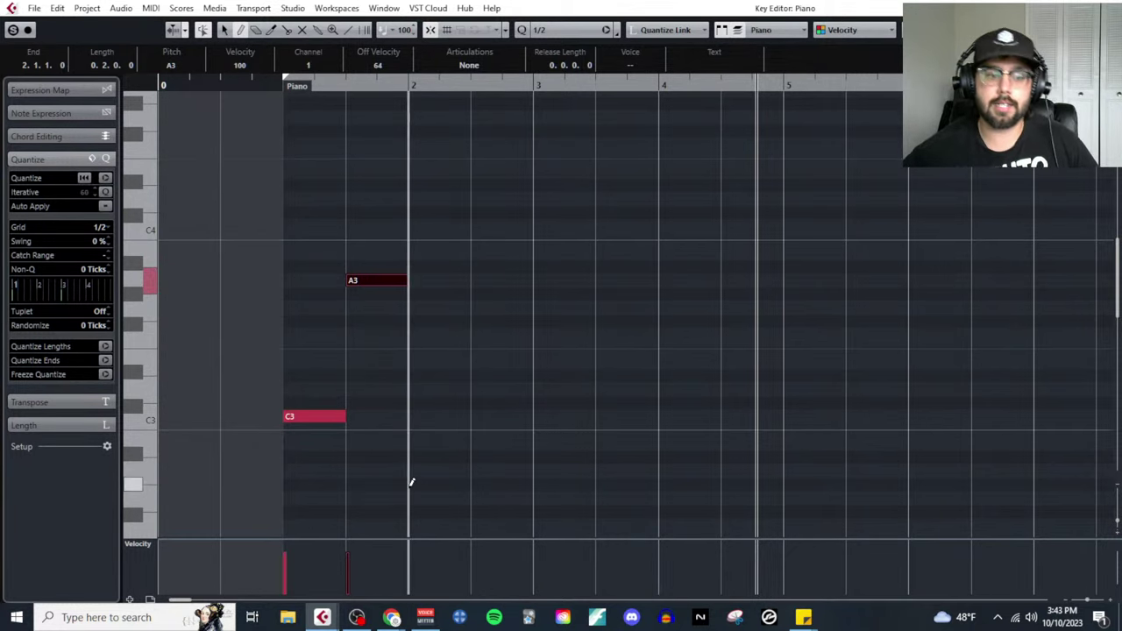
click(438, 308)
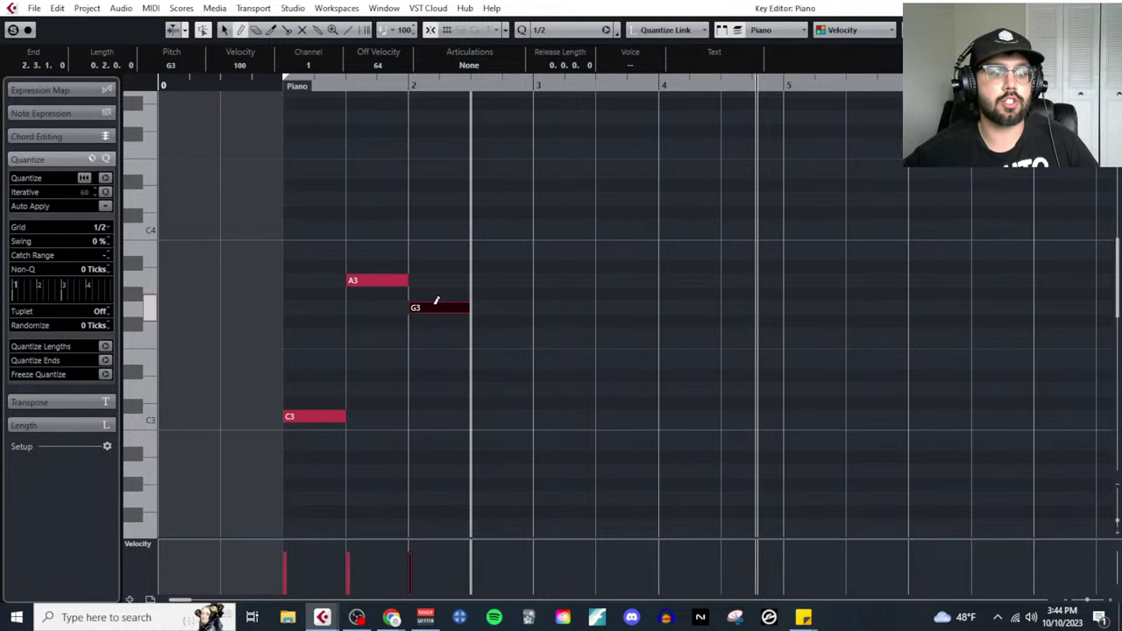
click(500, 388)
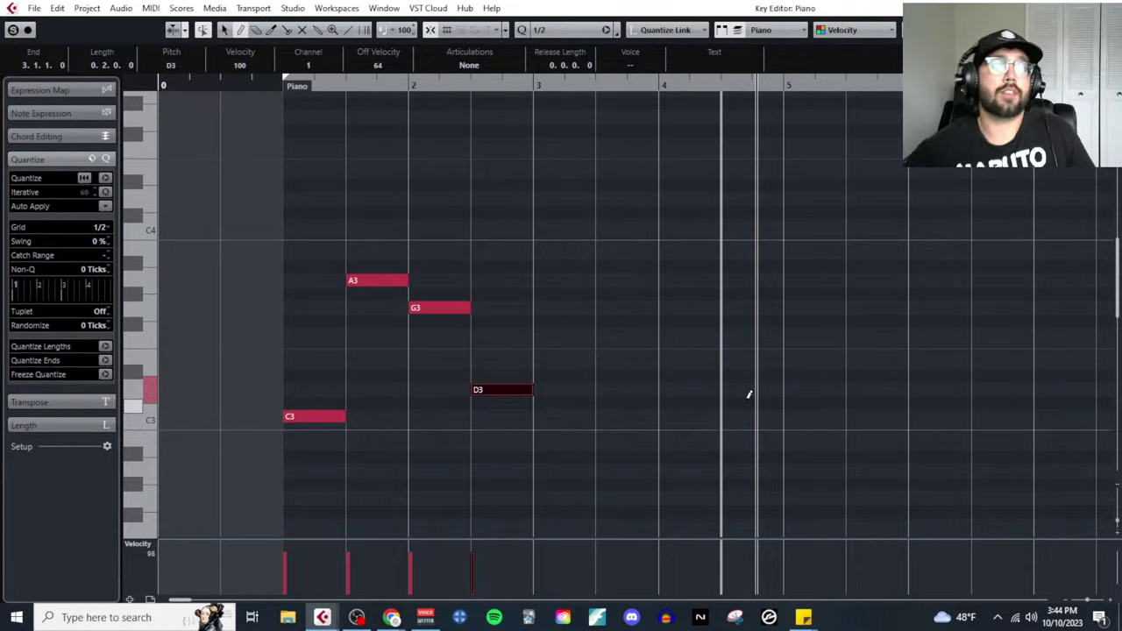
Highlight the C3–A3 and G3–D3 pairs in turn, and draw half notes E3 and C4 in bar 3
drag(302, 270, 365, 422)
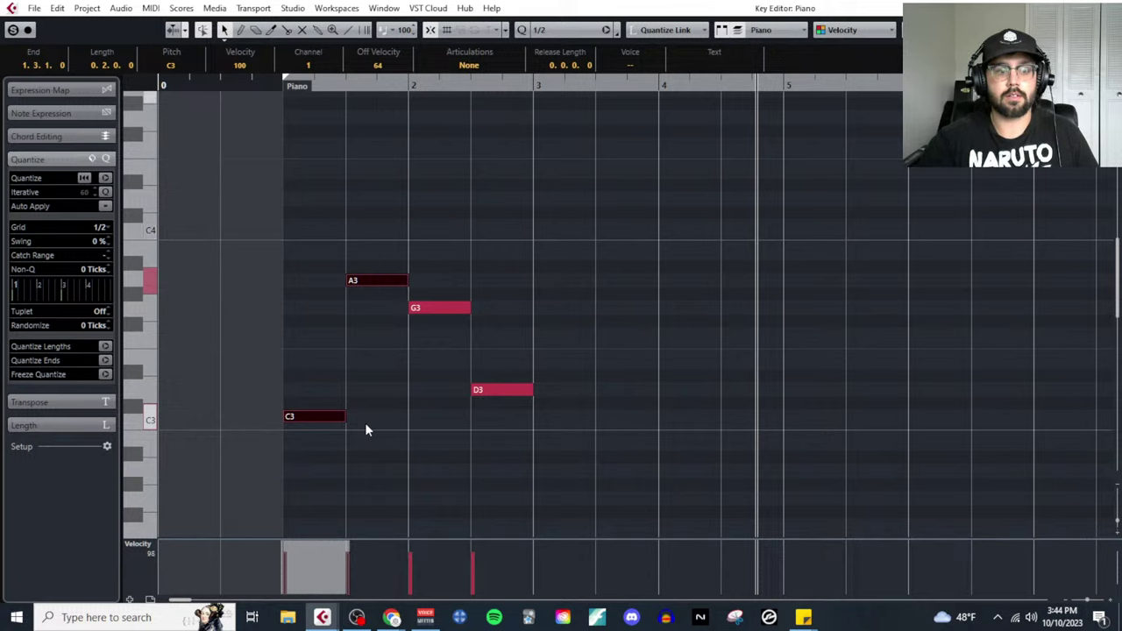
drag(430, 307, 491, 408)
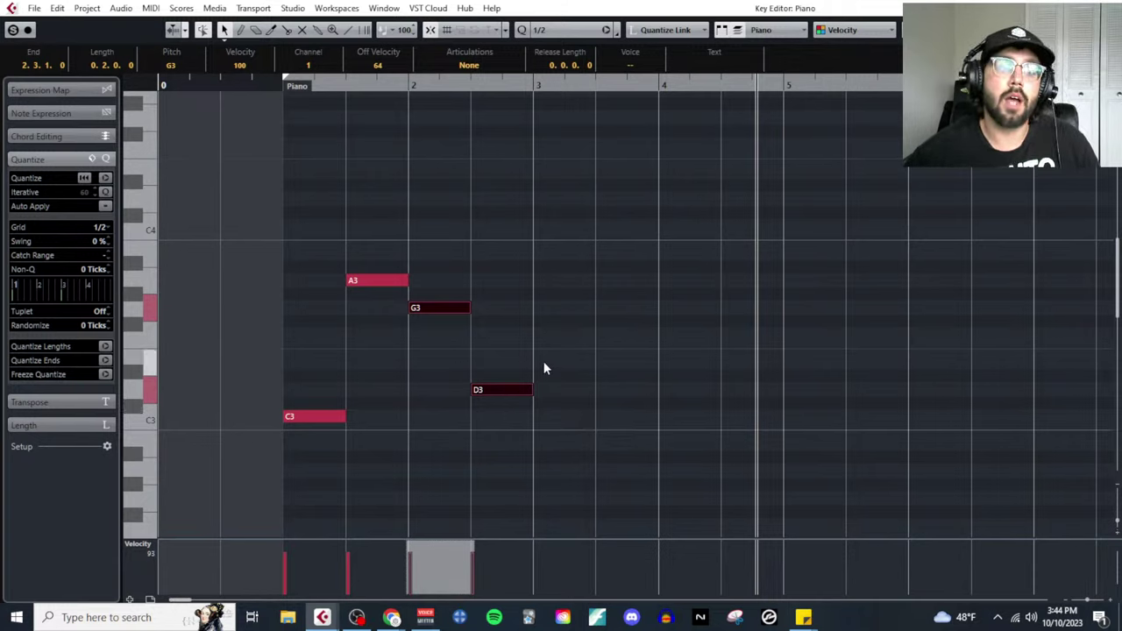
key(8)
click(570, 361)
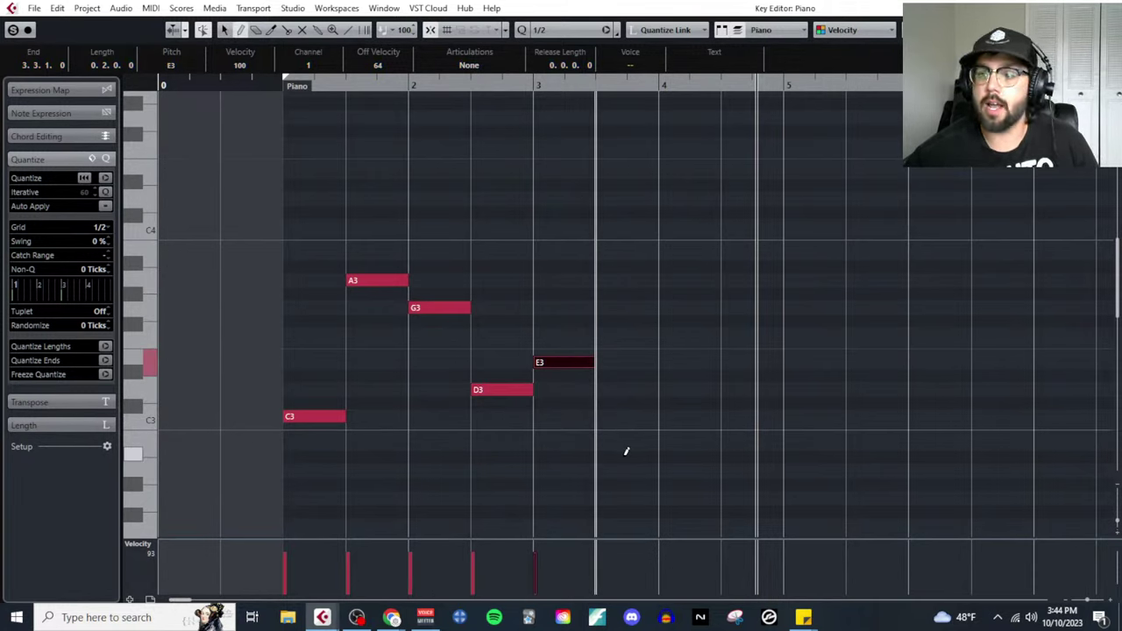
key(l)
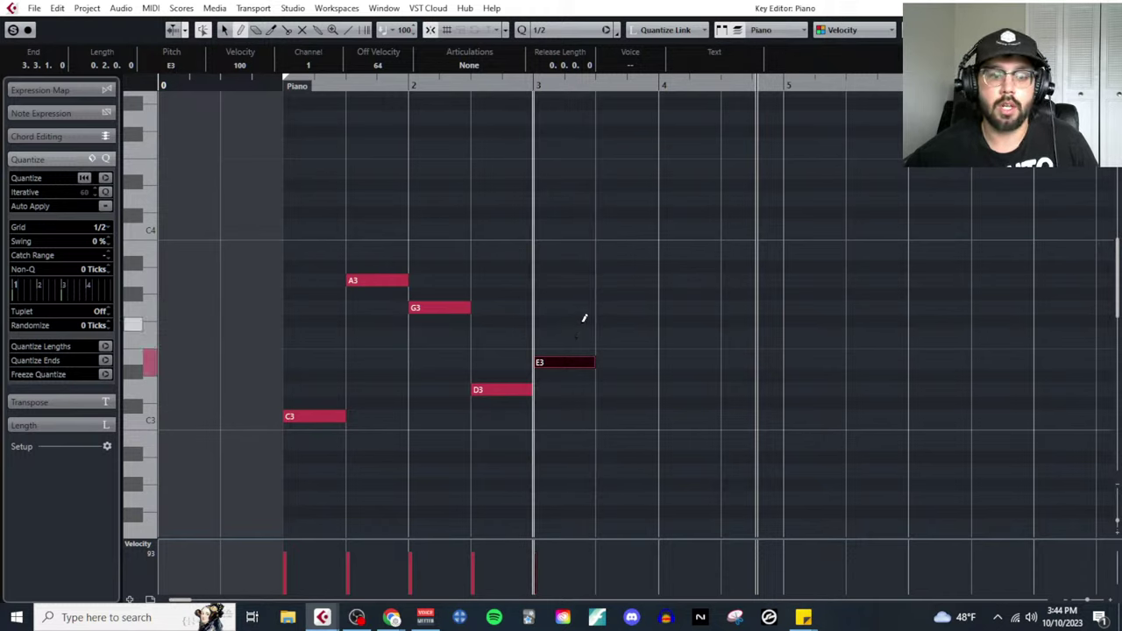
key(n)
click(634, 220)
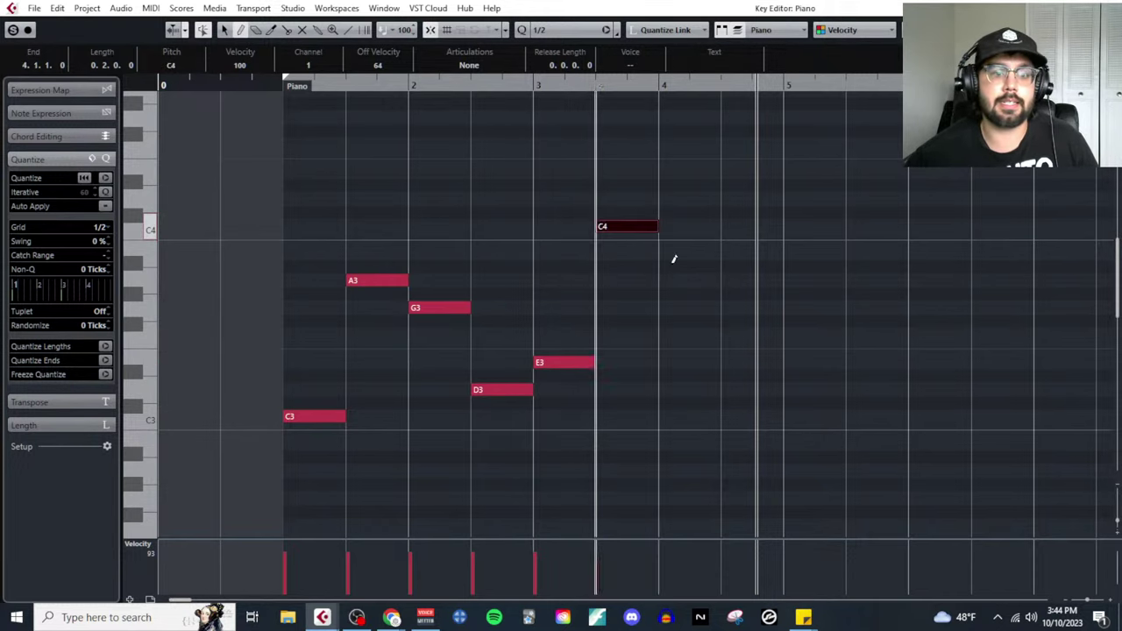
right_click(763, 337)
click(761, 333)
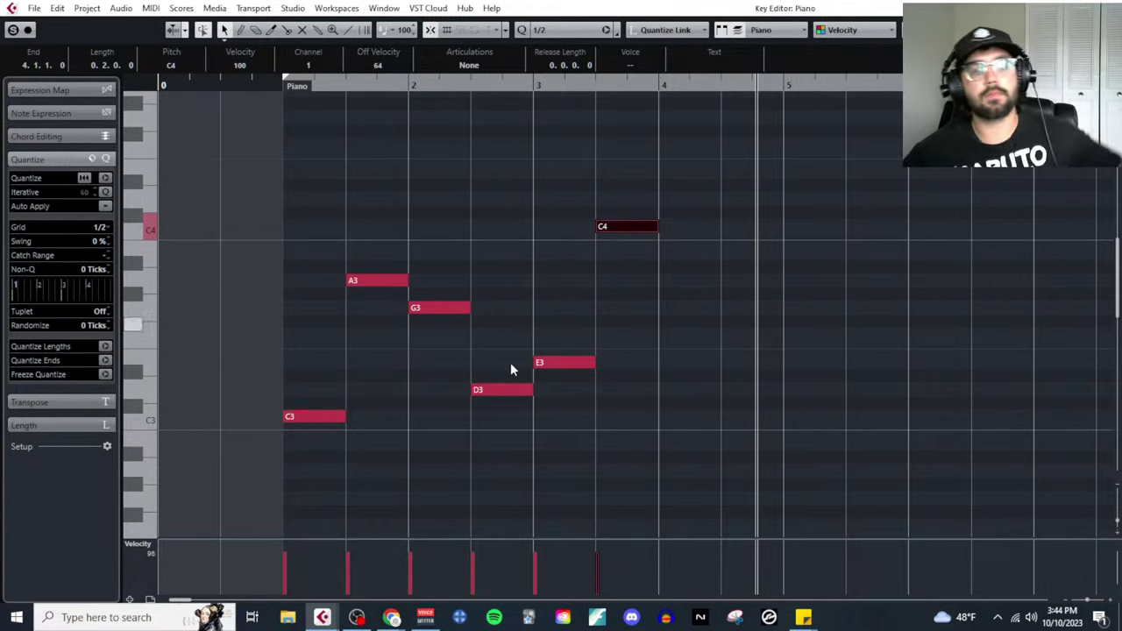
click(666, 367)
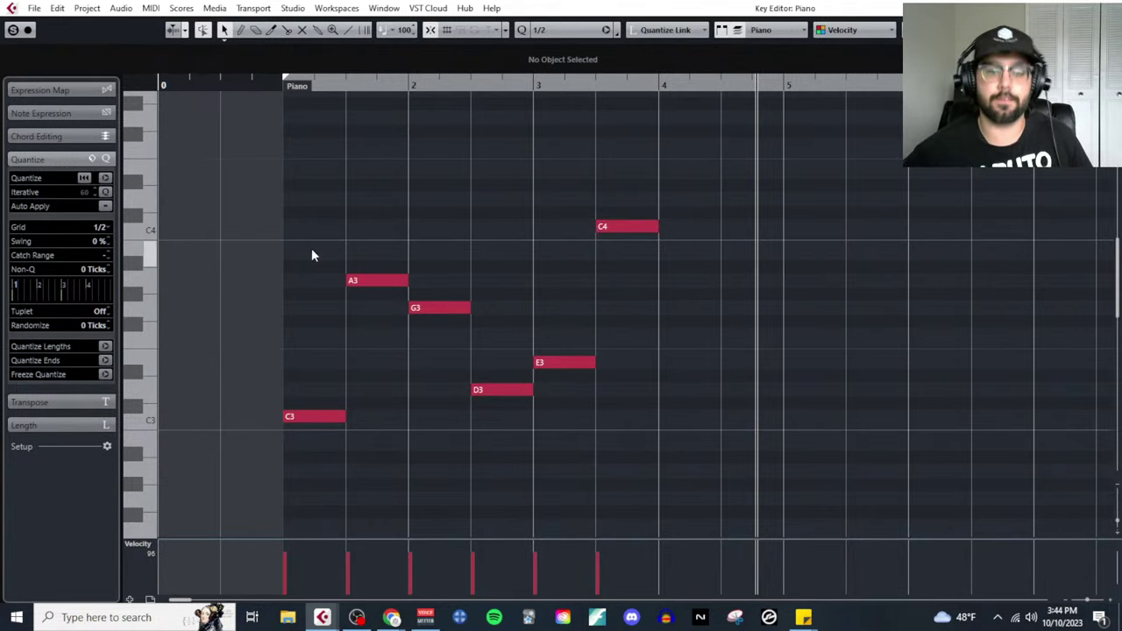
Add strategy 2 to the project notepad: "Use interesting intervals to flesh out the "target tones" of your melody", and return to the key editor
click(87, 8)
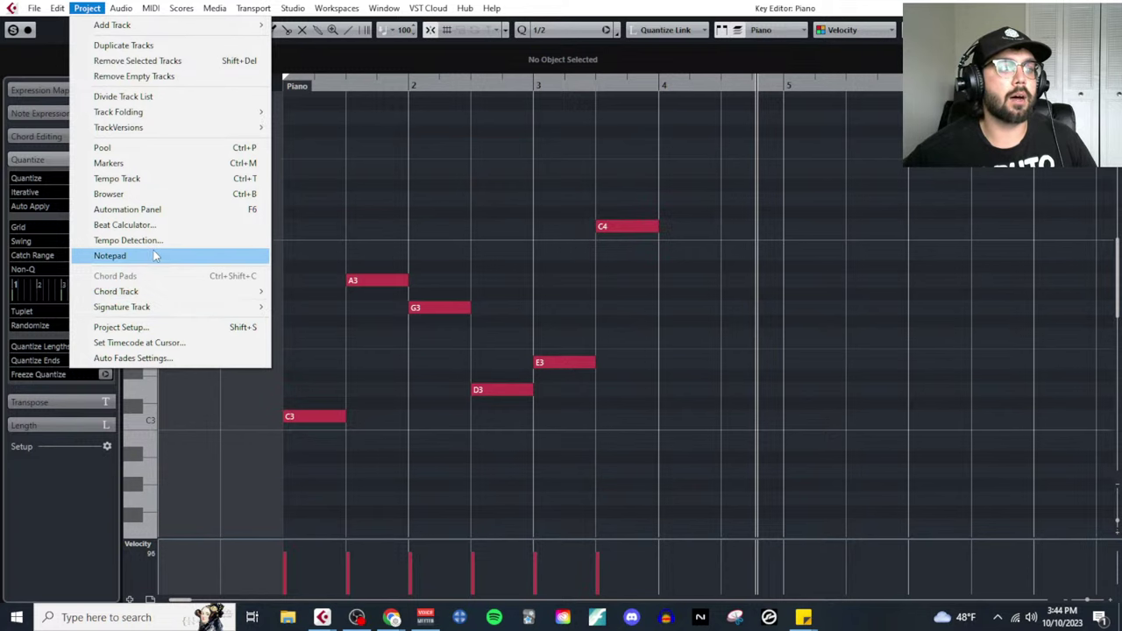
click(155, 255)
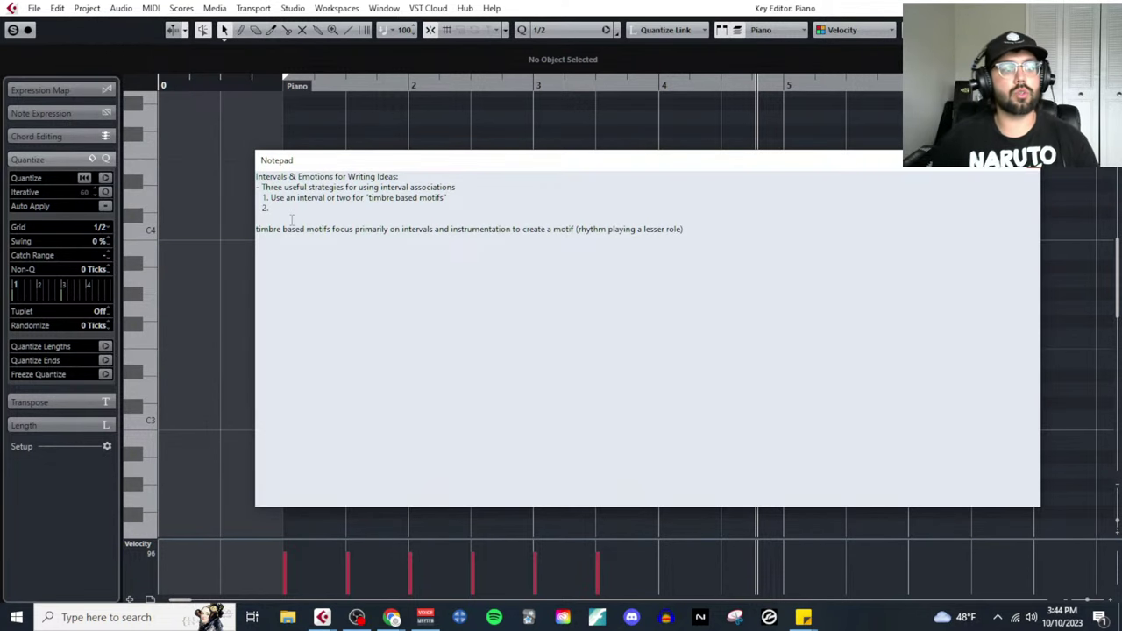
text(Use intere)
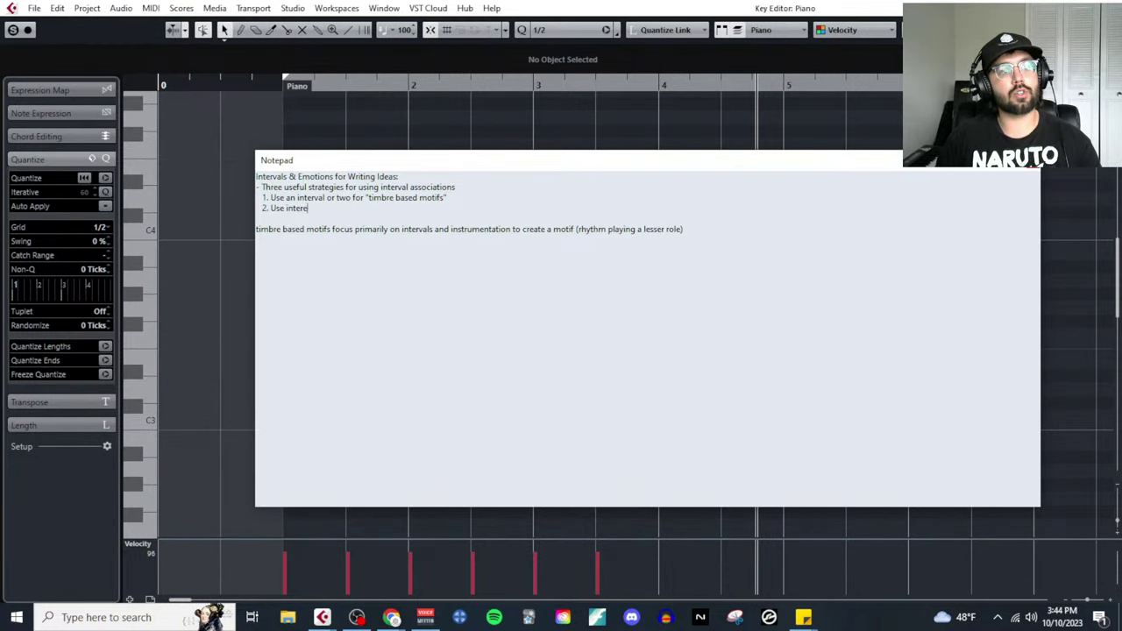
text(sting intervals to )
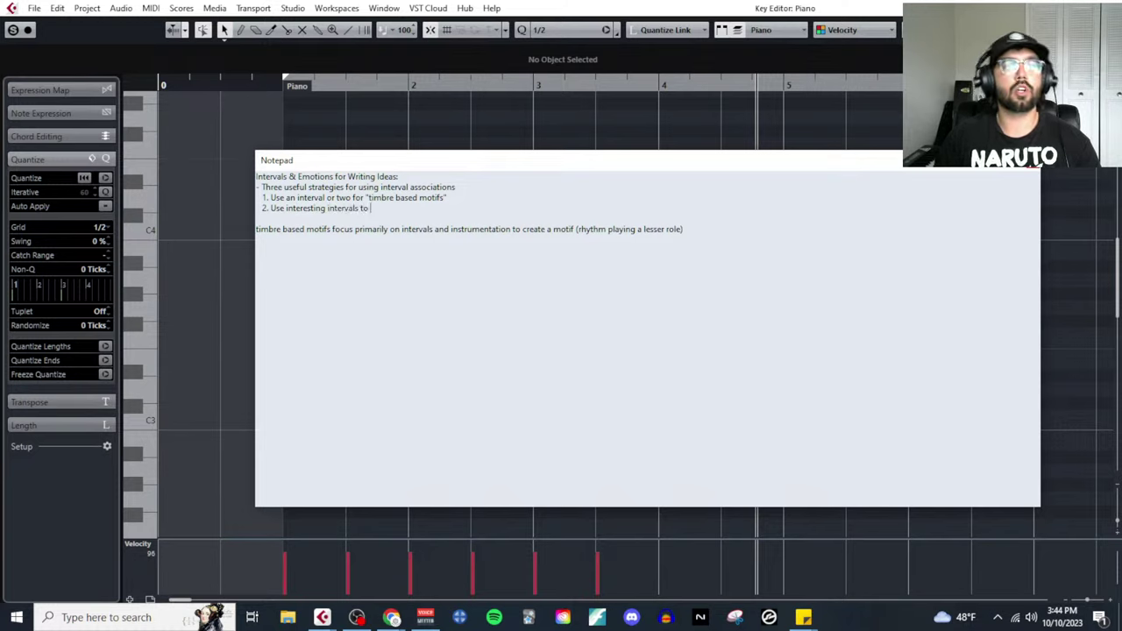
text(flesh out the "t)
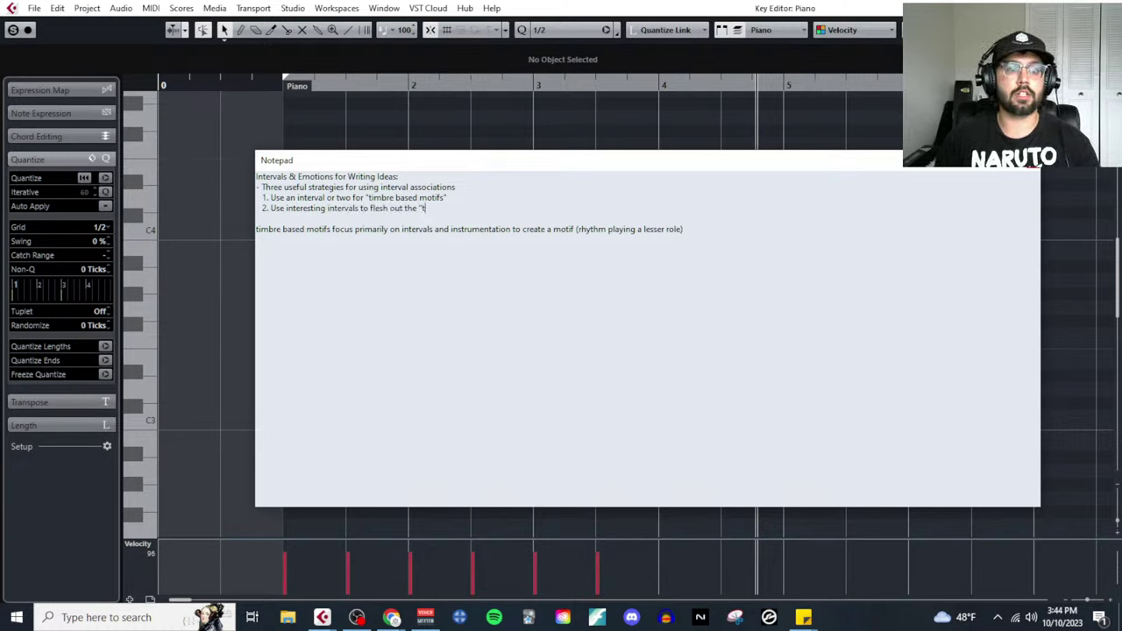
text(arget tones" of you)
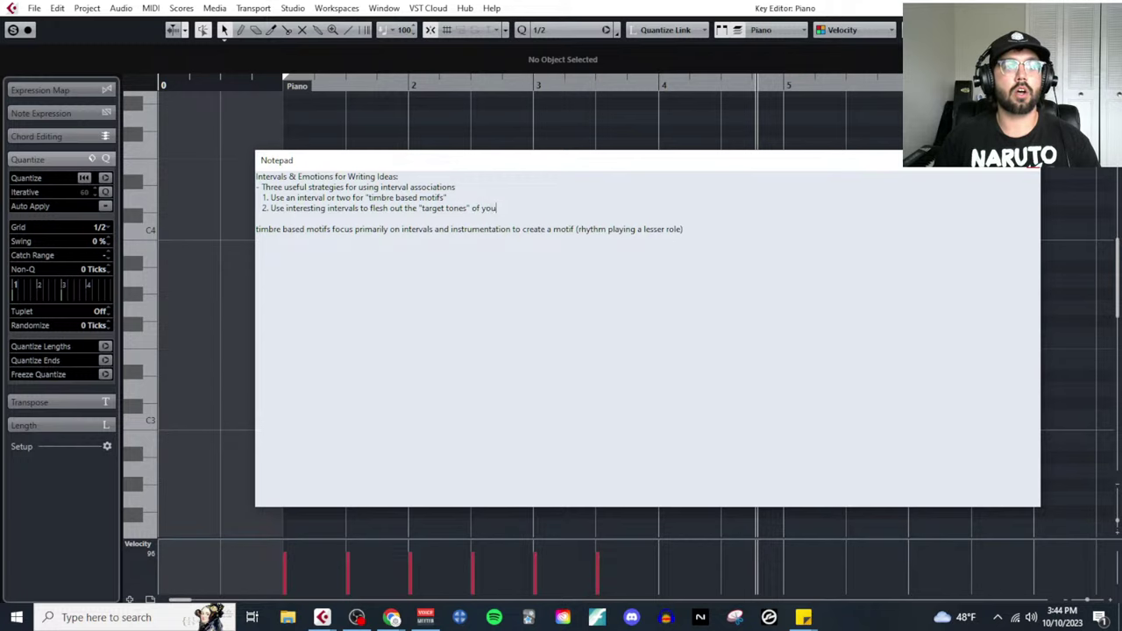
text(r melody)
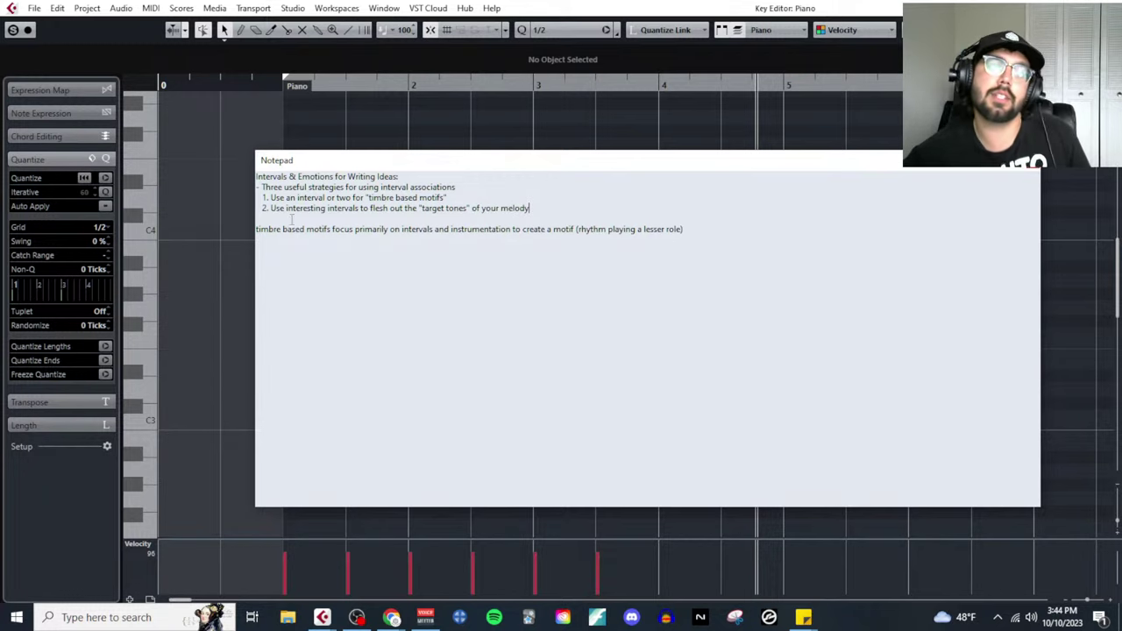
key(alt+Tab)
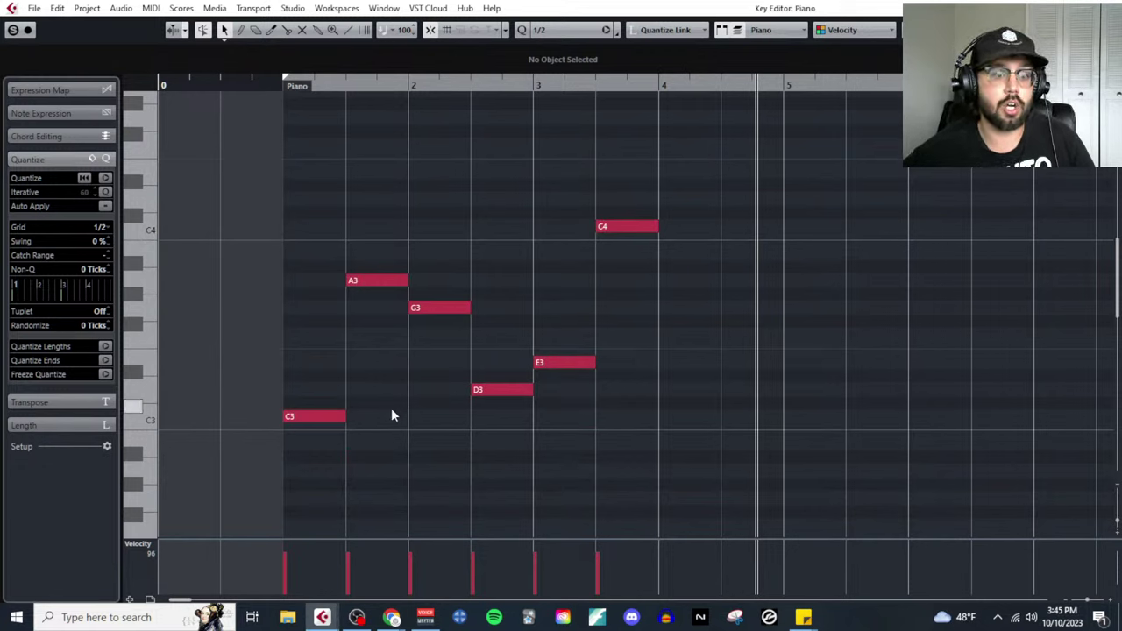
Draw consecutive half notes B3 and G3 in bar 4
right_click(666, 356)
click(682, 360)
click(680, 253)
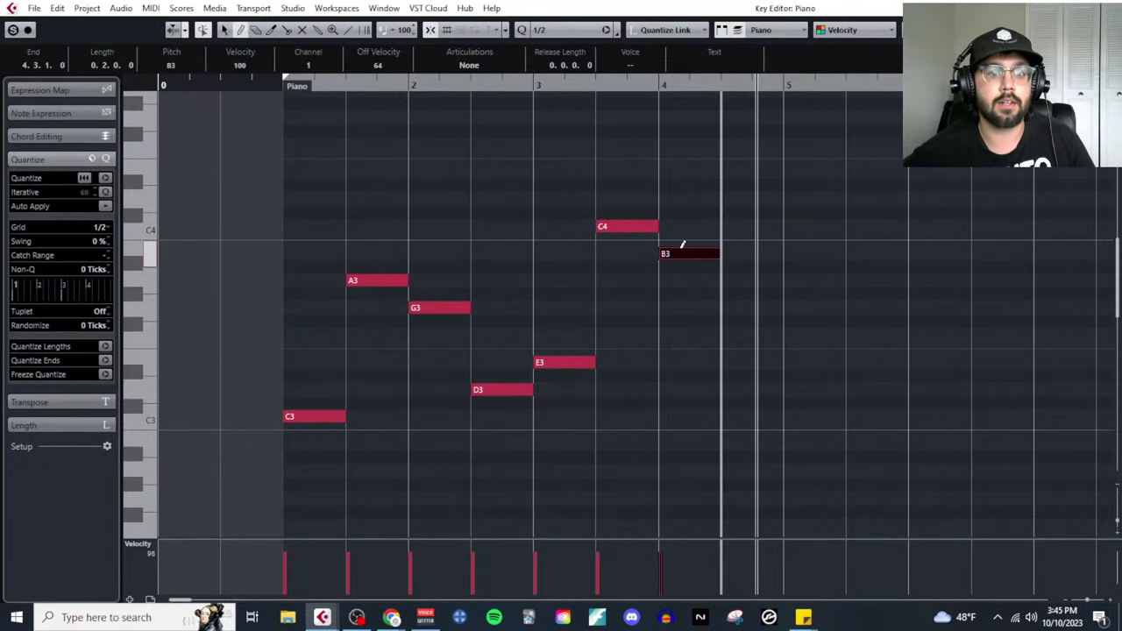
click(752, 334)
key(Up)
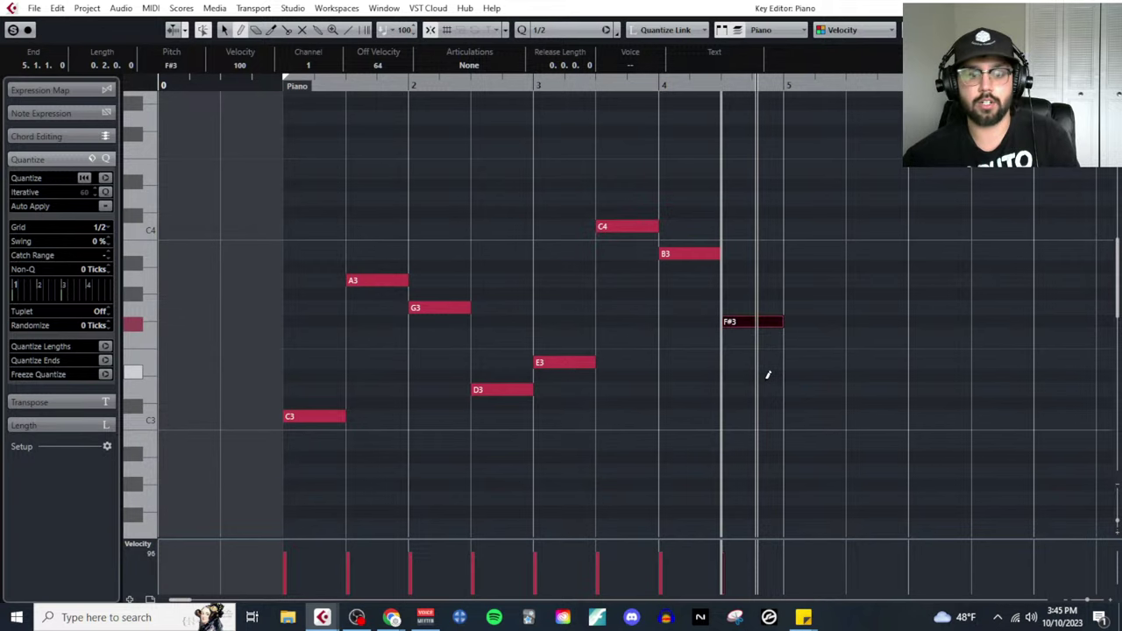
key(Up)
key(1)
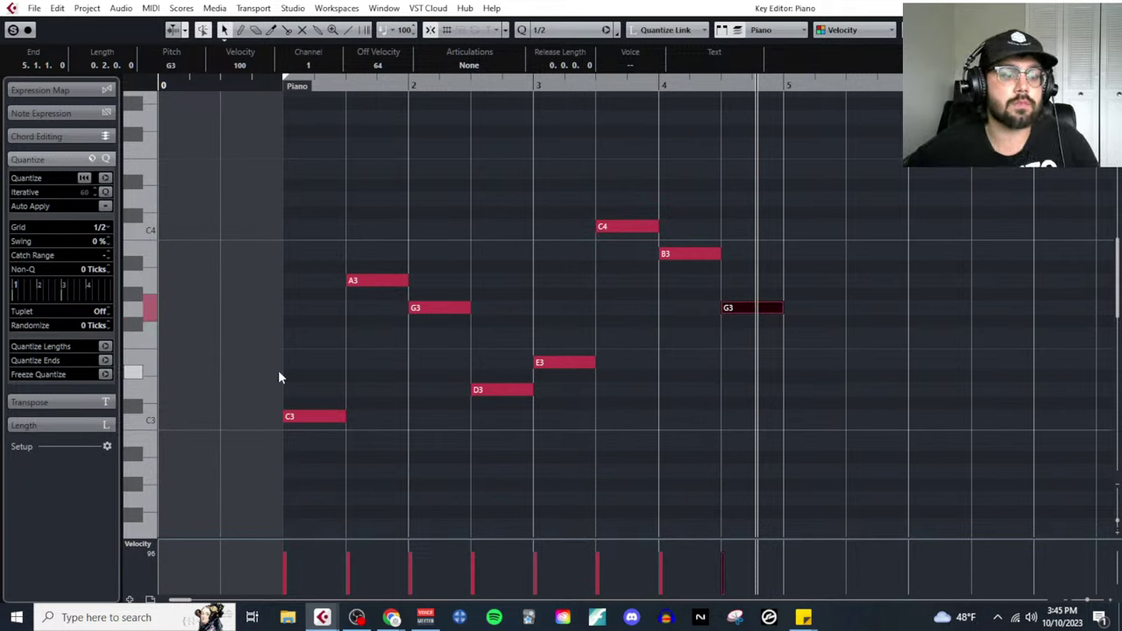
Set the quantize grid to 1/8, split off the last eighth of the C3 in bar 1 and move it up to F3
click(108, 226)
click(123, 289)
right_click(300, 431)
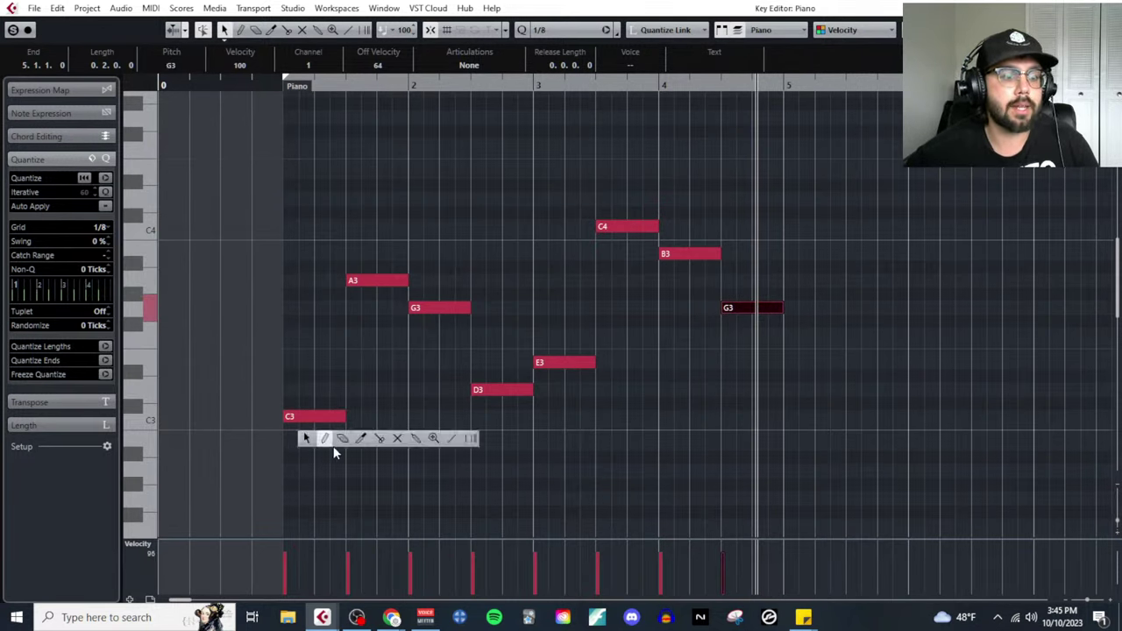
click(363, 438)
click(330, 452)
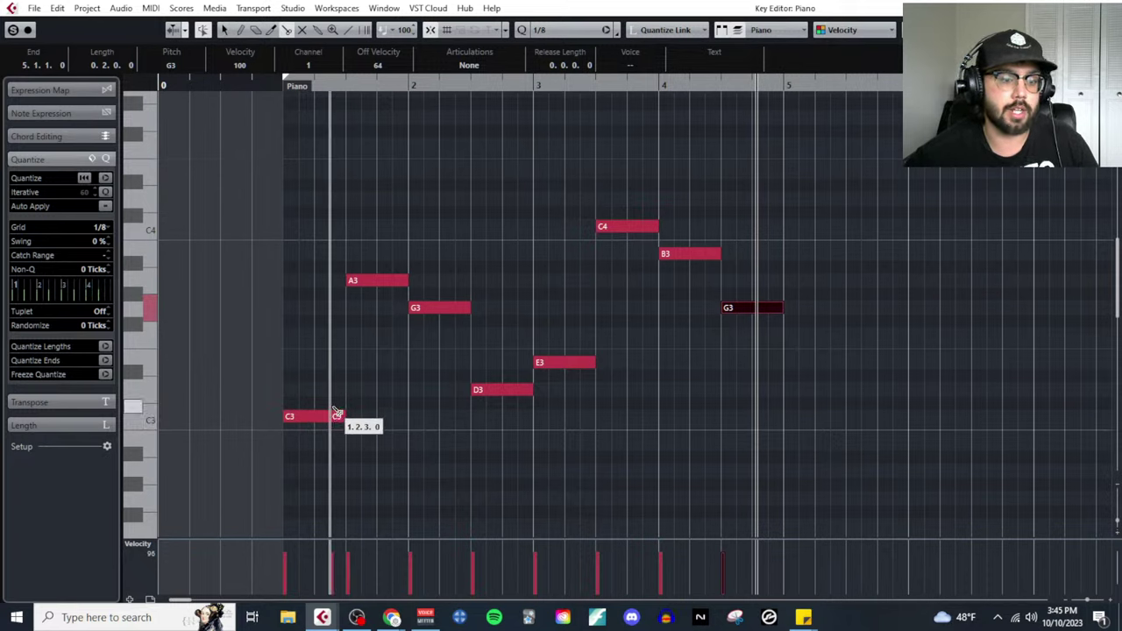
key(1)
drag(335, 419, 335, 340)
Split the A3 half note in bar 1 at its midpoint and move the second half down to F3
right_click(356, 299)
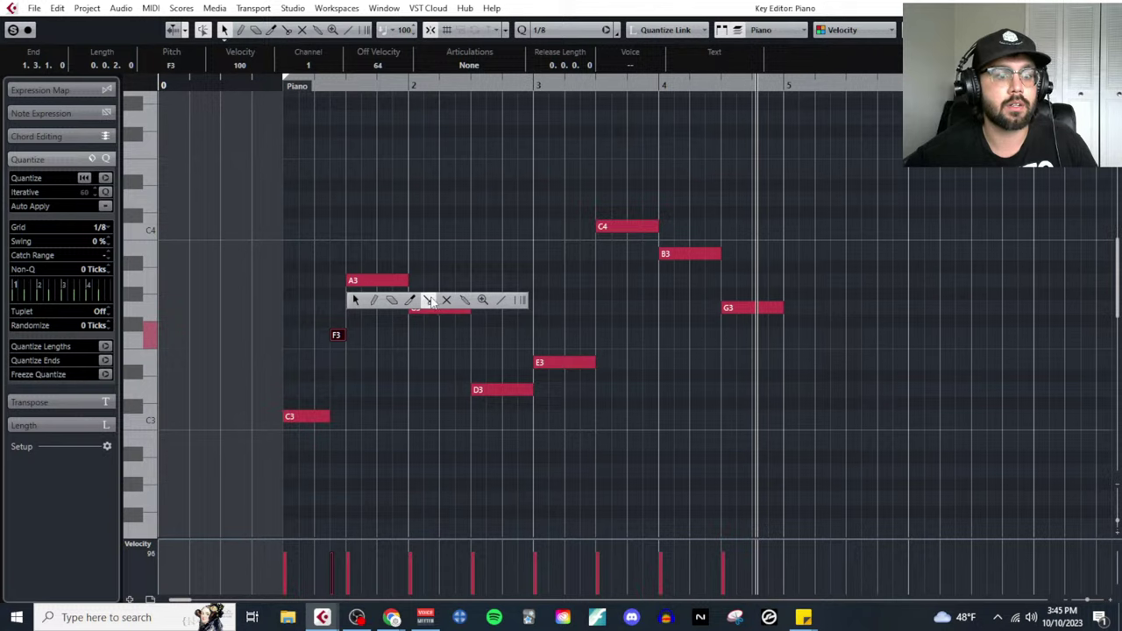
click(428, 301)
click(379, 281)
right_click(391, 282)
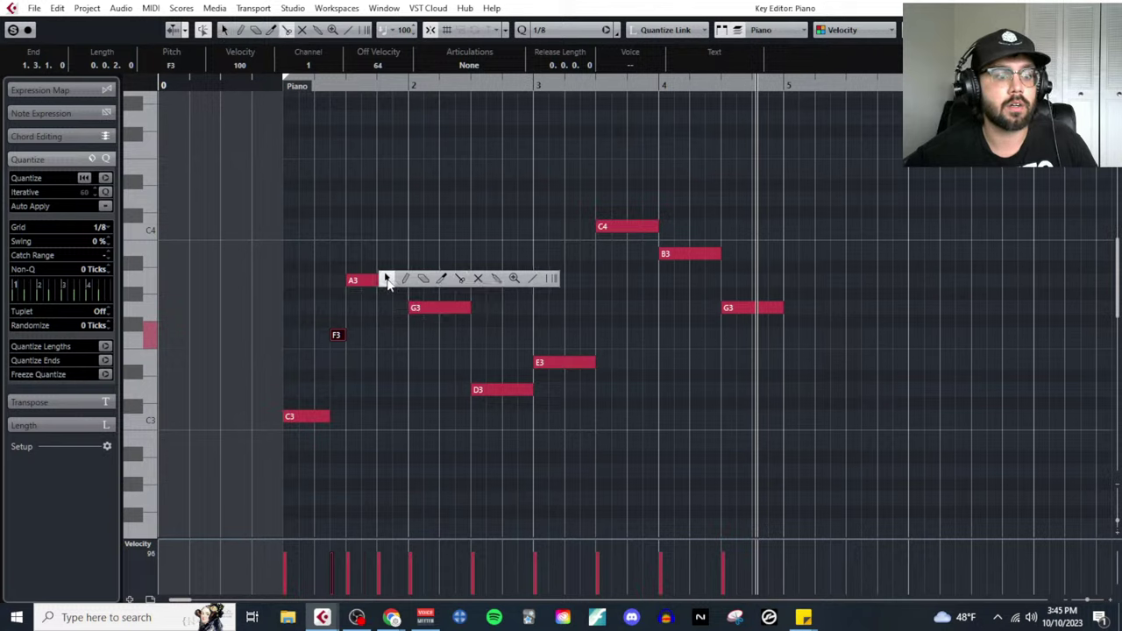
click(386, 278)
drag(388, 281, 390, 339)
click(410, 351)
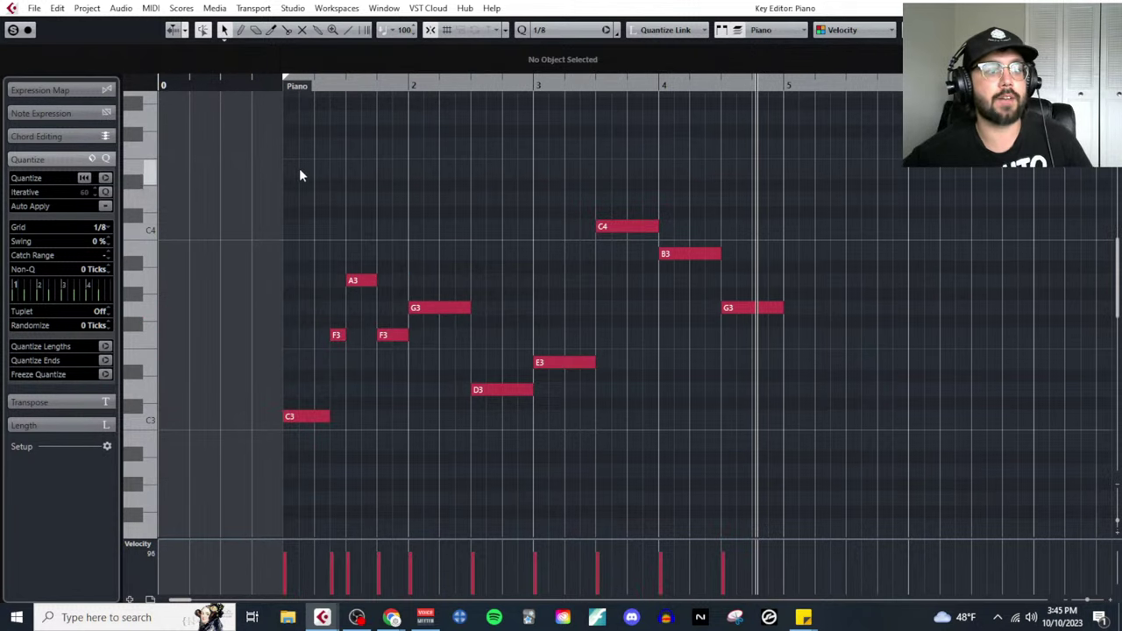
Play the melody from bar 1 to hear the added F3 notes, stopping at bar 3
click(280, 85)
key(space)
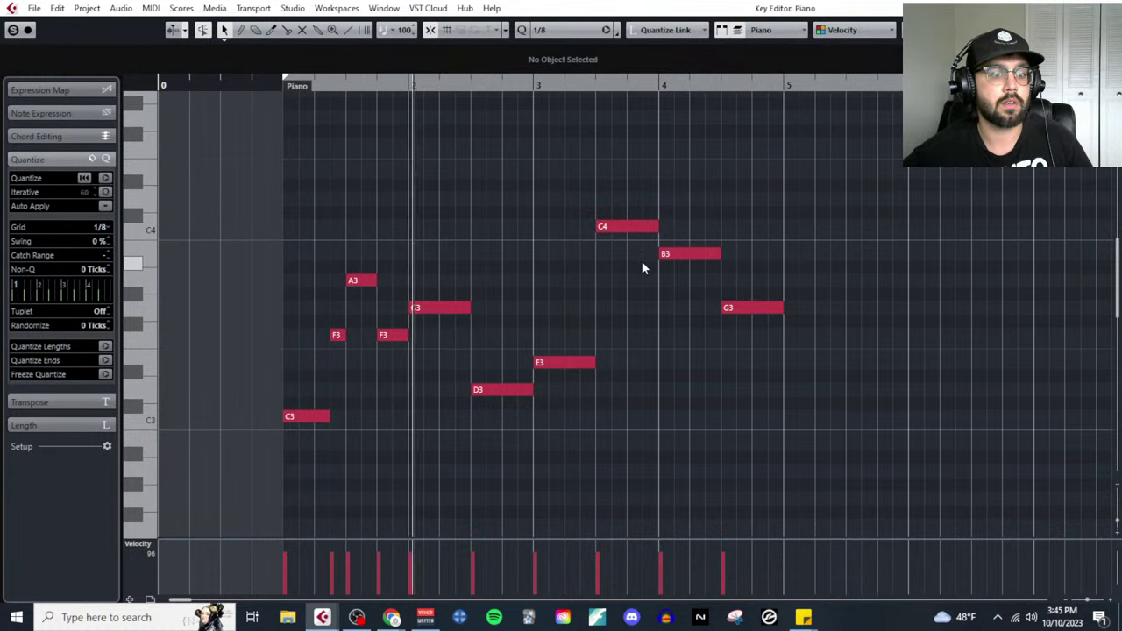
key(space)
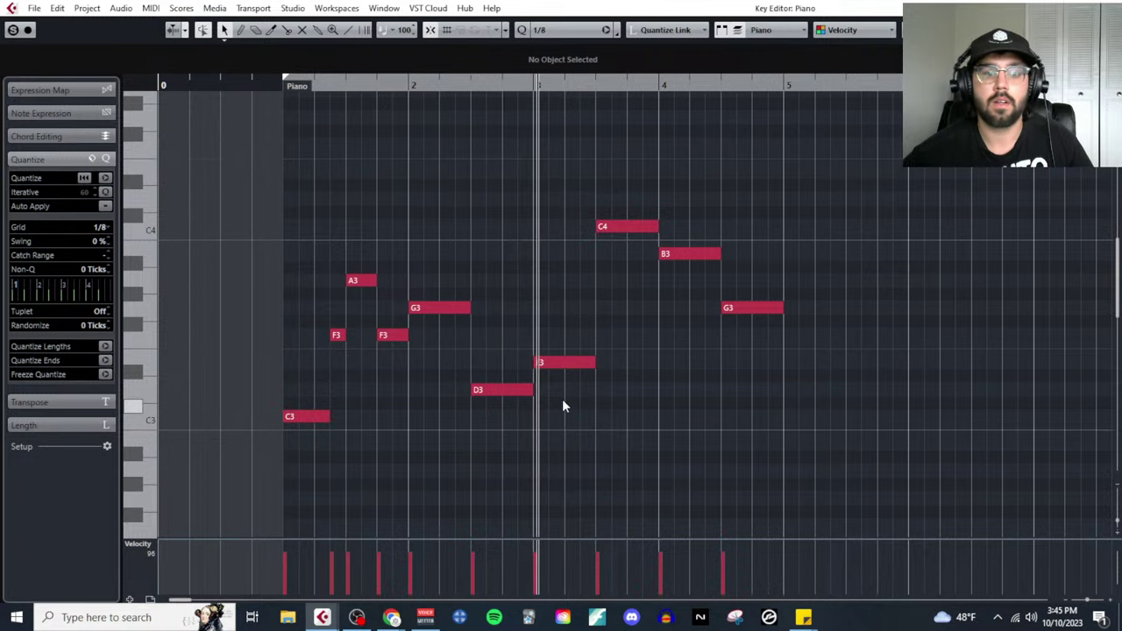
Split off the last eighth of the E3 in bar 3 and move it up to A3
right_click(564, 400)
click(631, 398)
click(581, 363)
key(1)
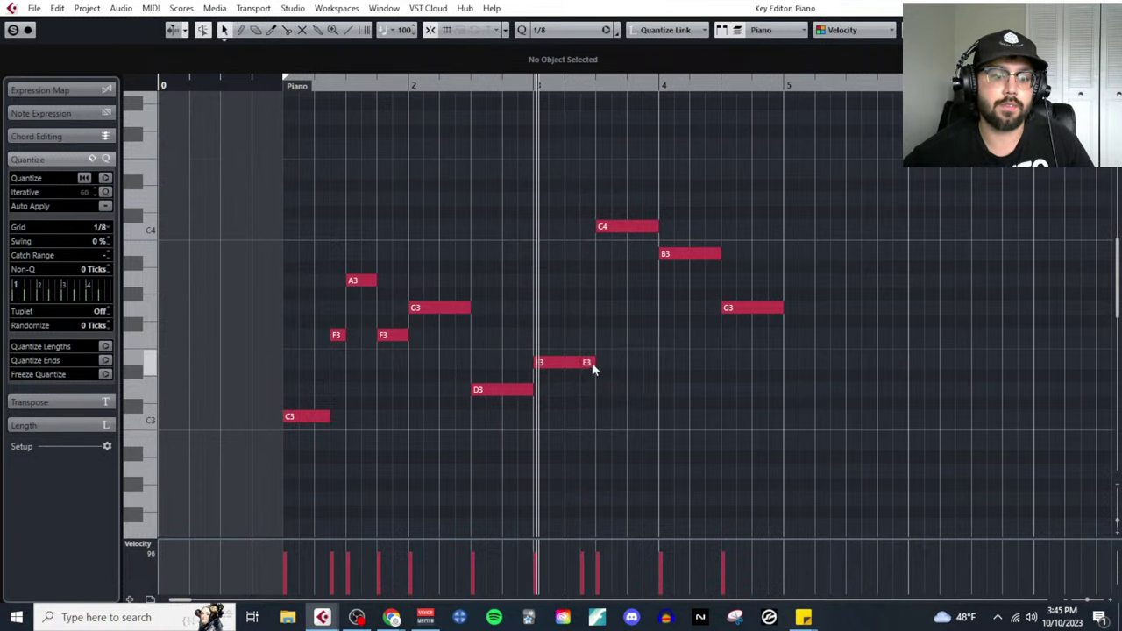
drag(587, 363, 590, 282)
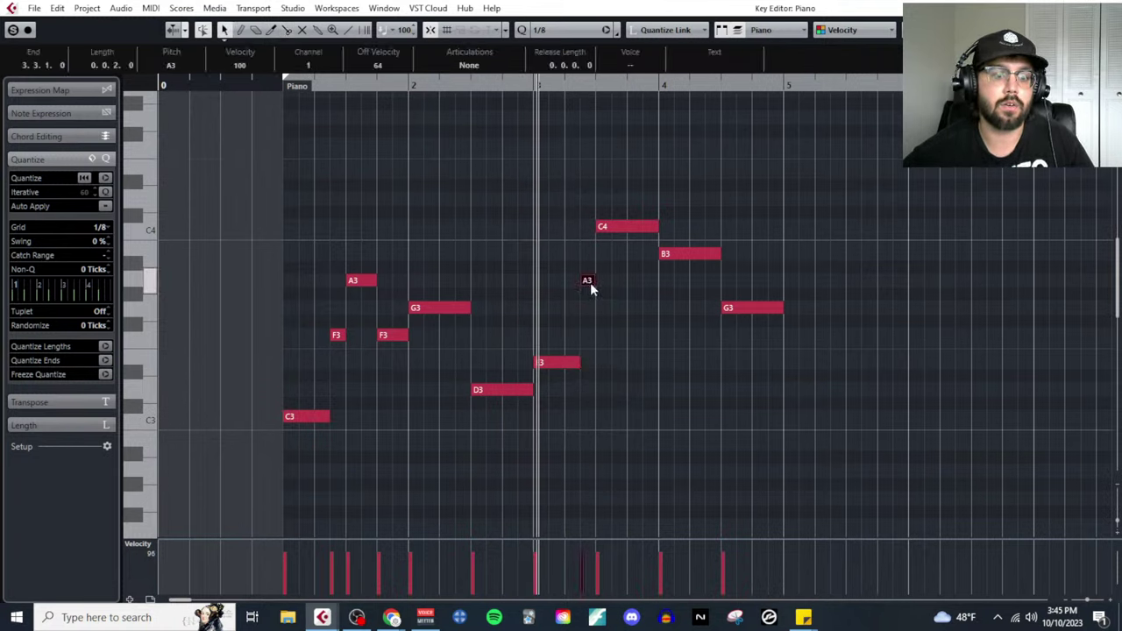
Split off the last eighth of the C4 in bar 3 and move it down to A3
click(619, 226)
right_click(622, 301)
click(697, 300)
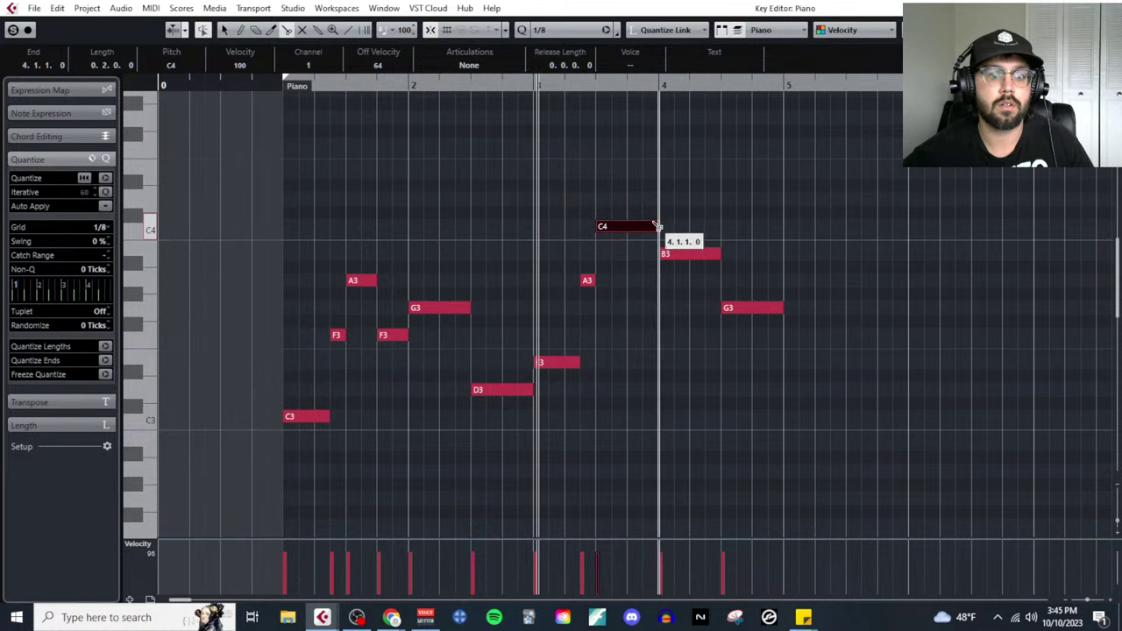
click(647, 226)
key(1)
drag(653, 224, 652, 280)
Highlight the B3 and G3 in bar 4, and play the whole melody from bar 1
click(670, 255)
click(734, 308)
click(282, 85)
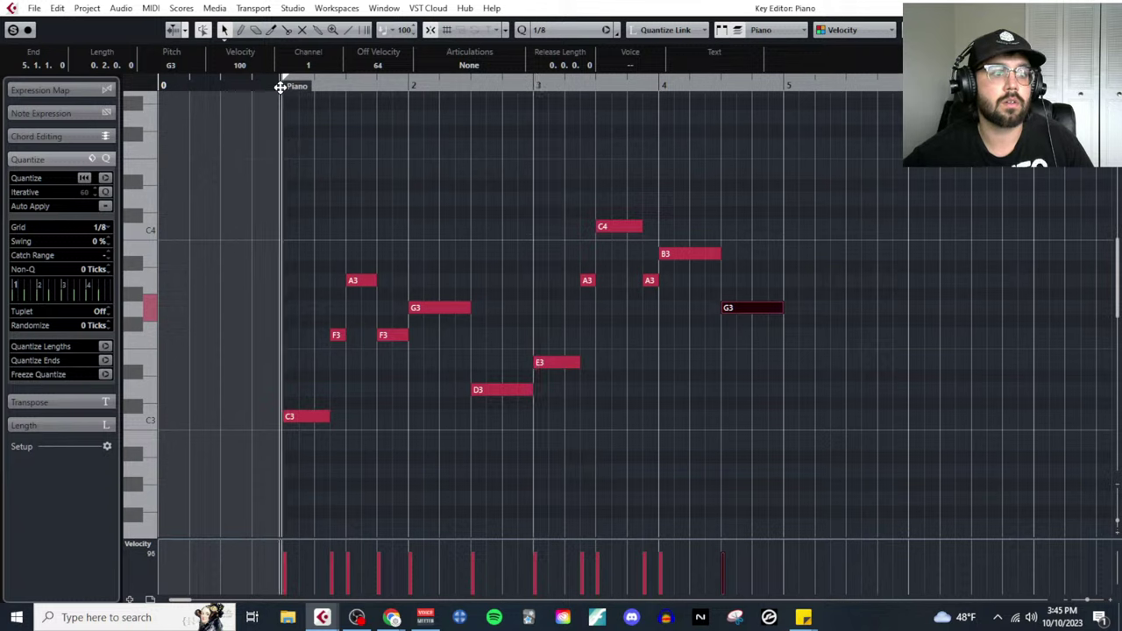
key(space)
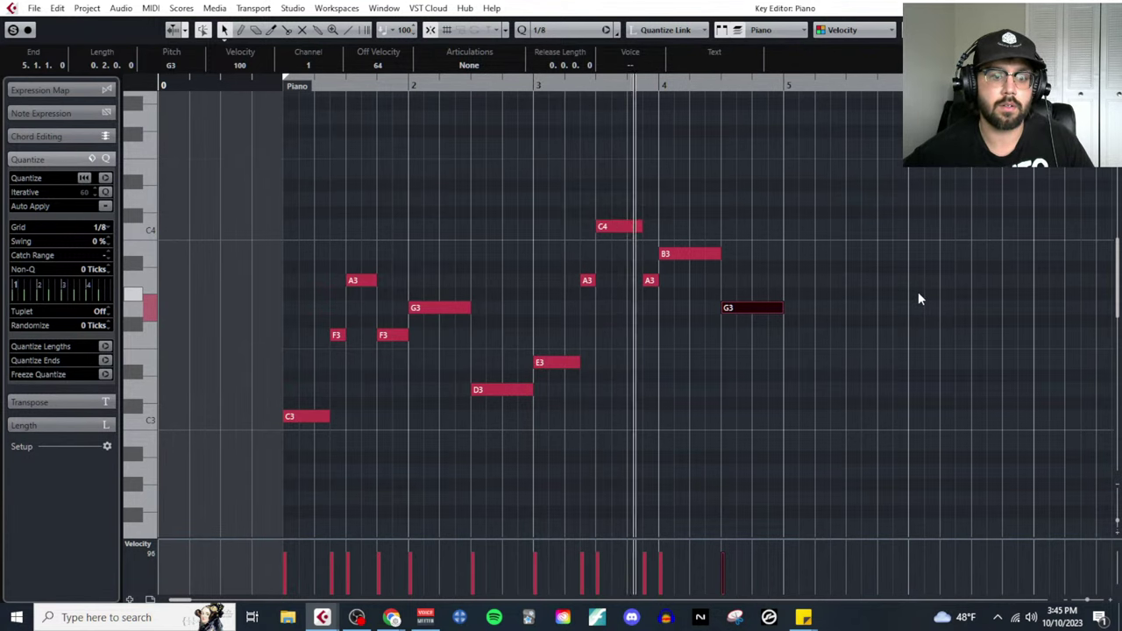
key(space)
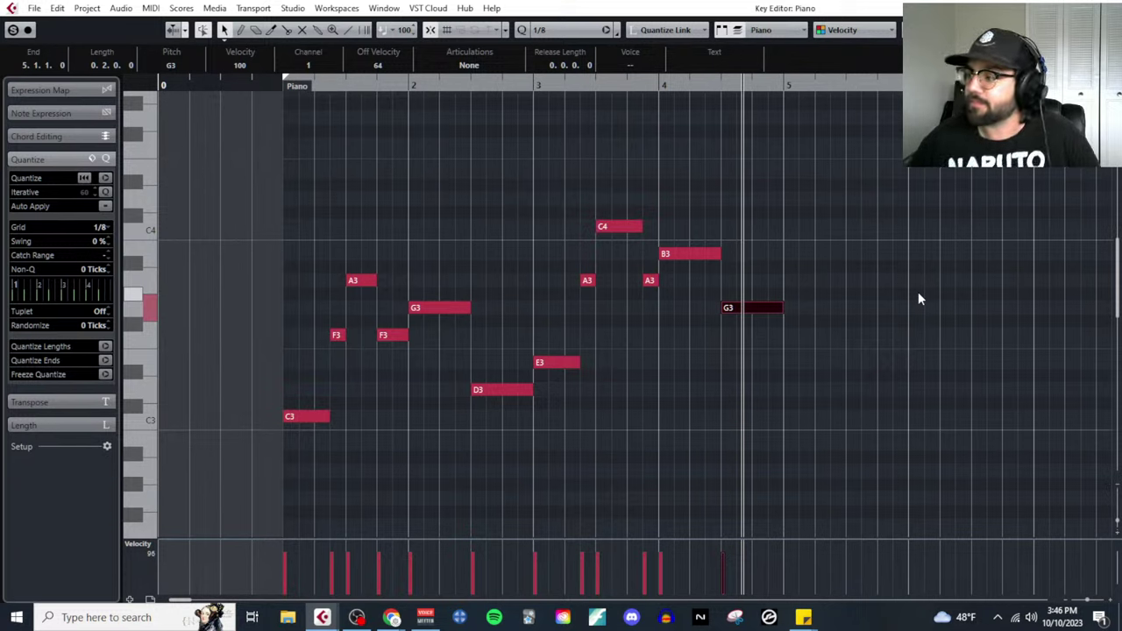
click(503, 358)
Reopen the project notepad and highlight the first and second strategies to review them
click(87, 8)
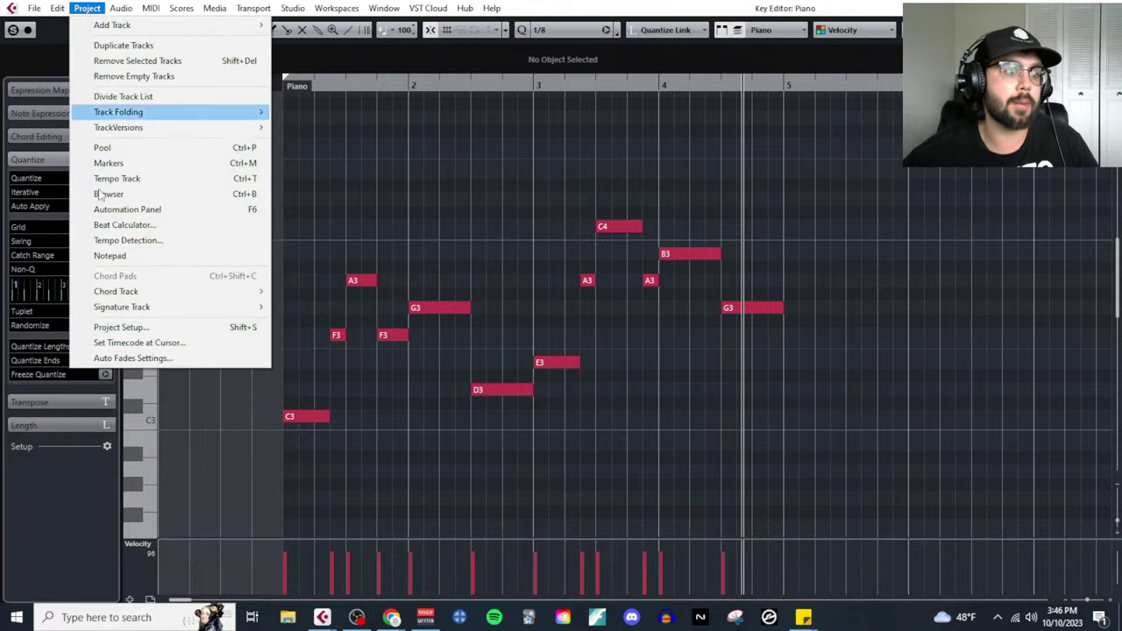
click(110, 255)
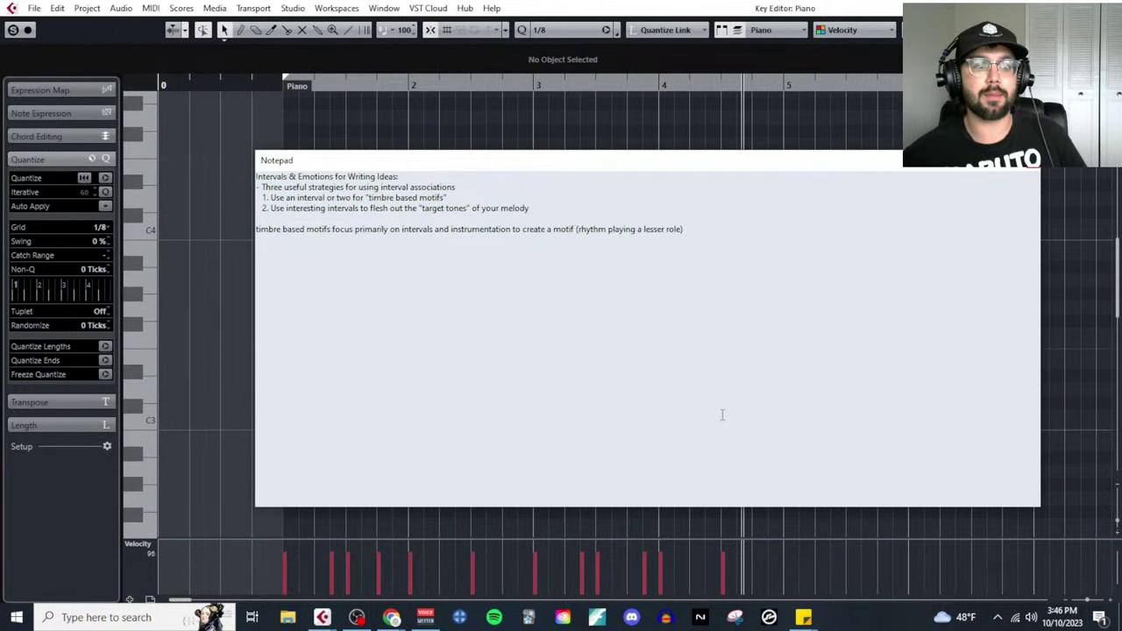
drag(564, 209, 244, 197)
click(543, 207)
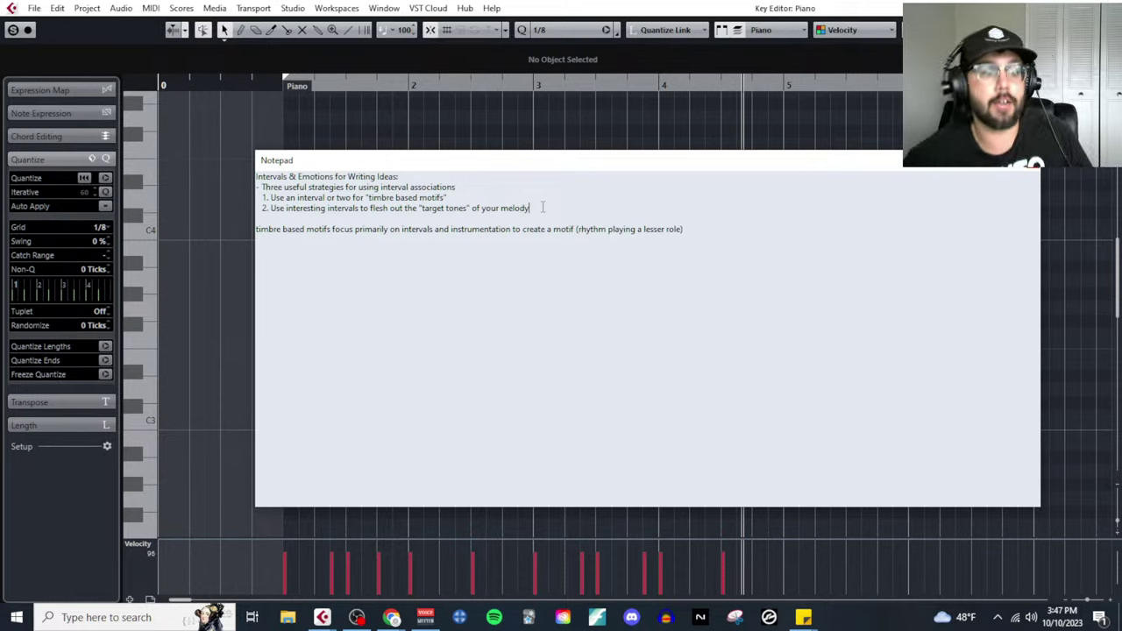
drag(451, 198, 251, 199)
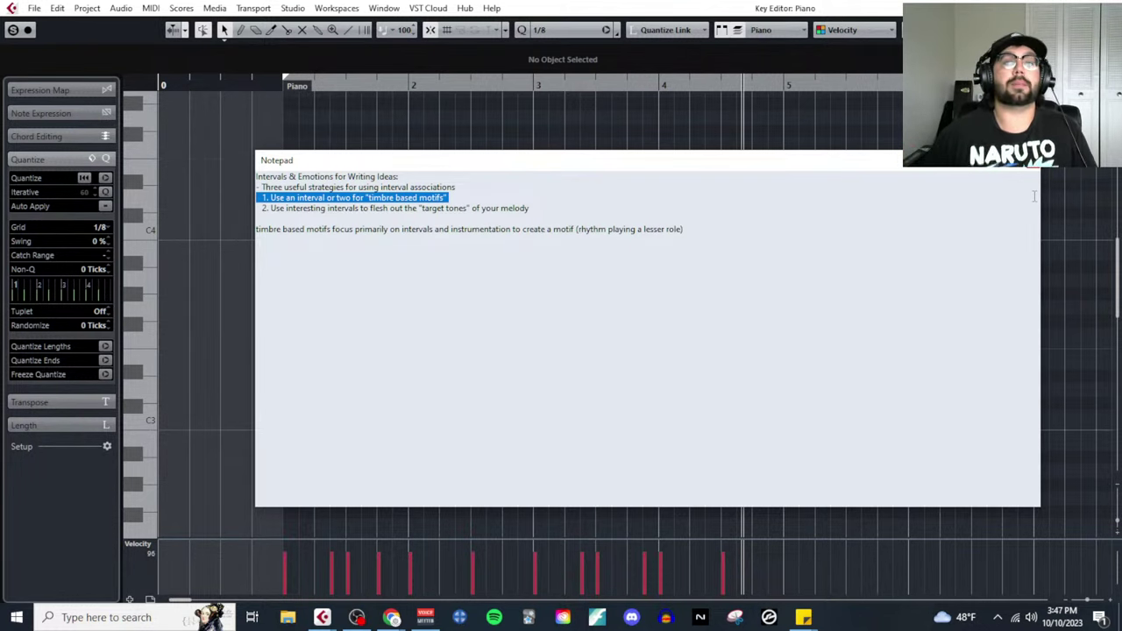
click(563, 208)
shift+click(261, 208)
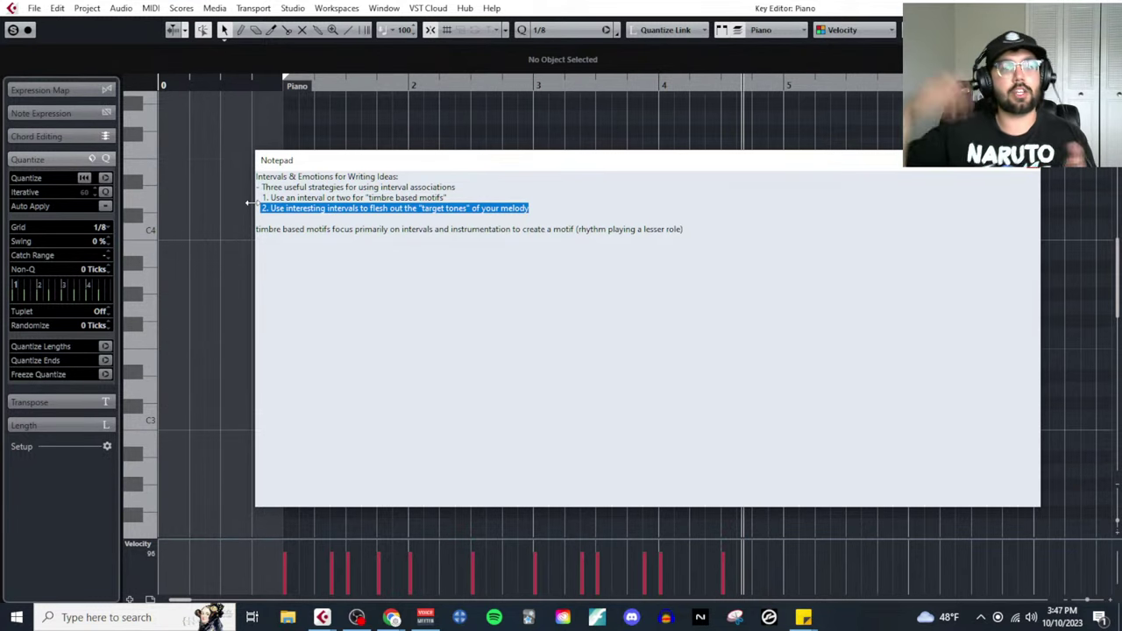
Start a new line beneath the second strategy in the notepad
click(542, 204)
key(Return)
text(3.)
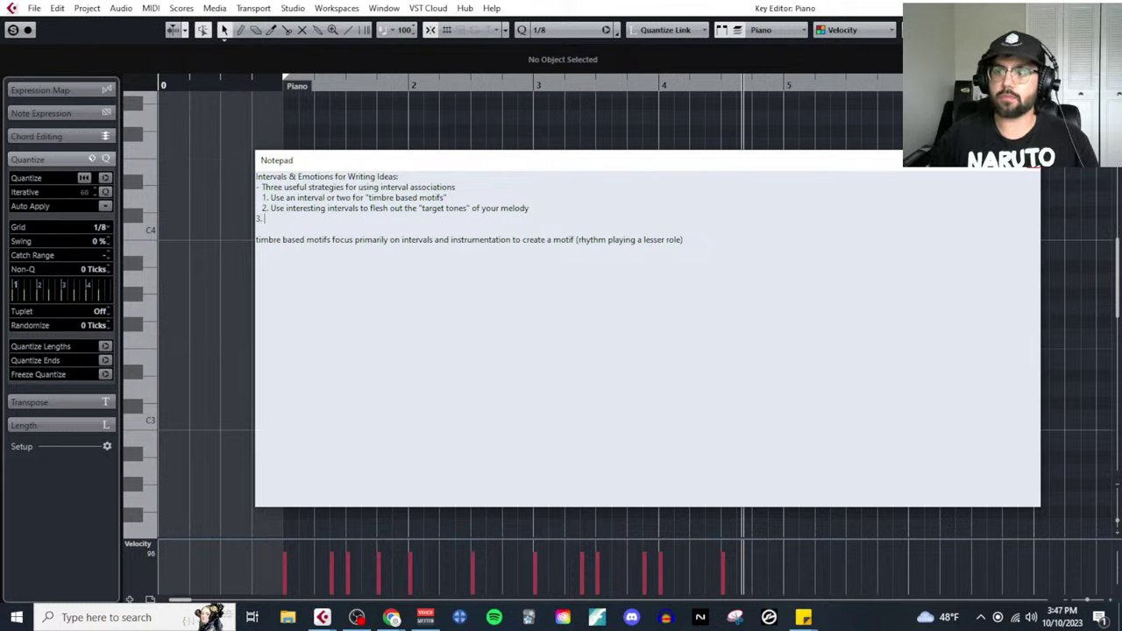
text( Usi)
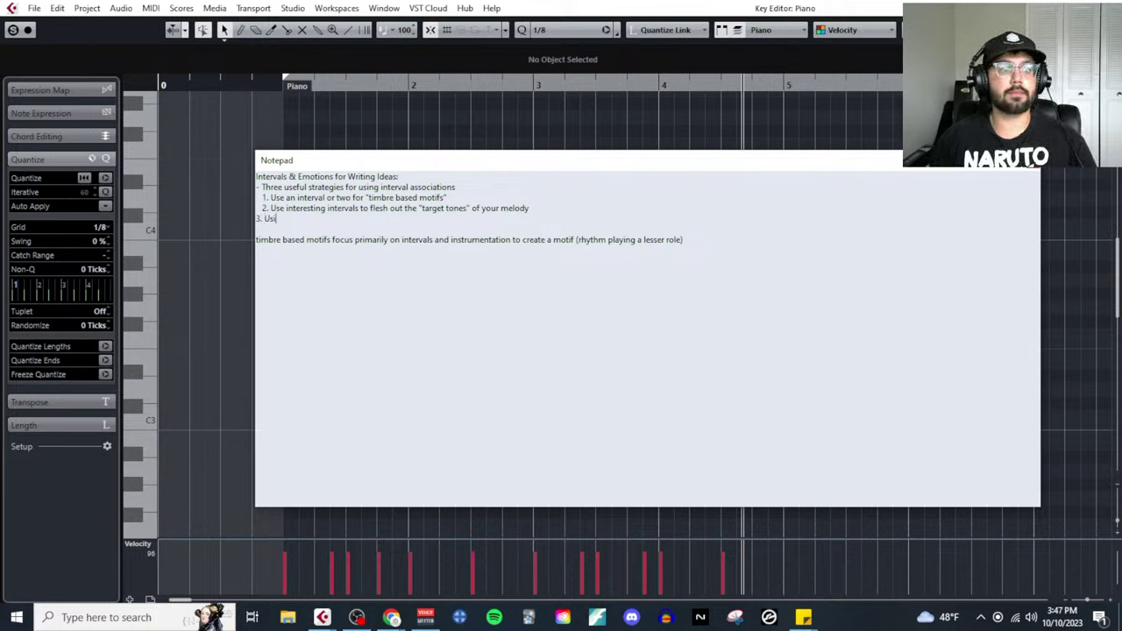
key(BackSpace)
key(BackSpace)
key(BackSpace)
key(BackSpace)
key(BackSpace)
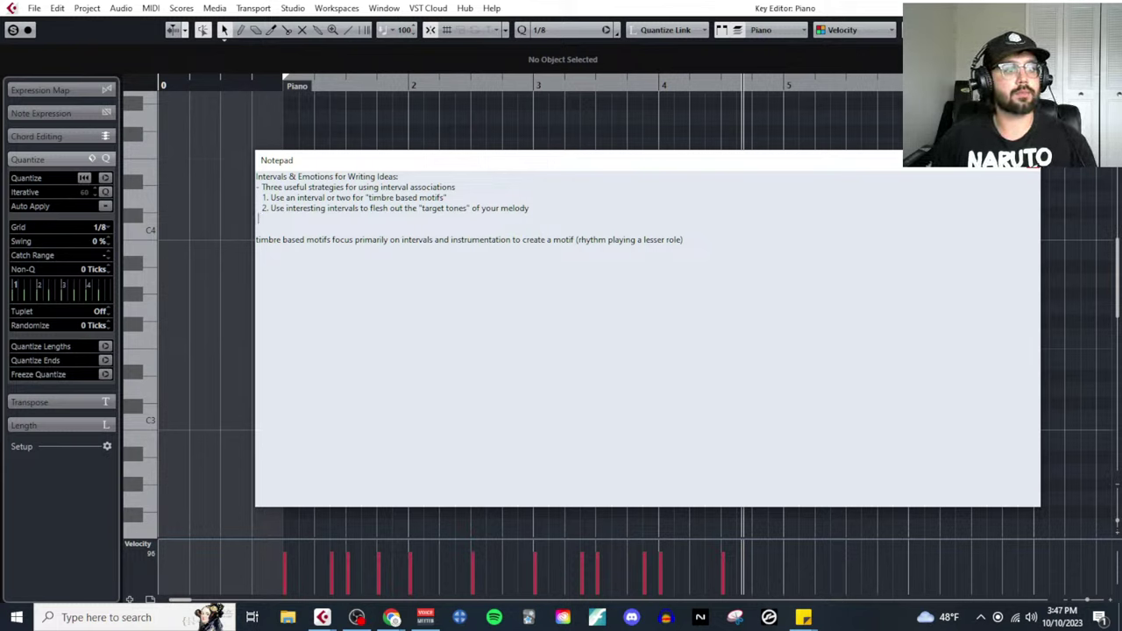
Add the strategy line "2. Use interesting intervals to create a chord progression" and enlarge the notepad text
text(2. Use inte)
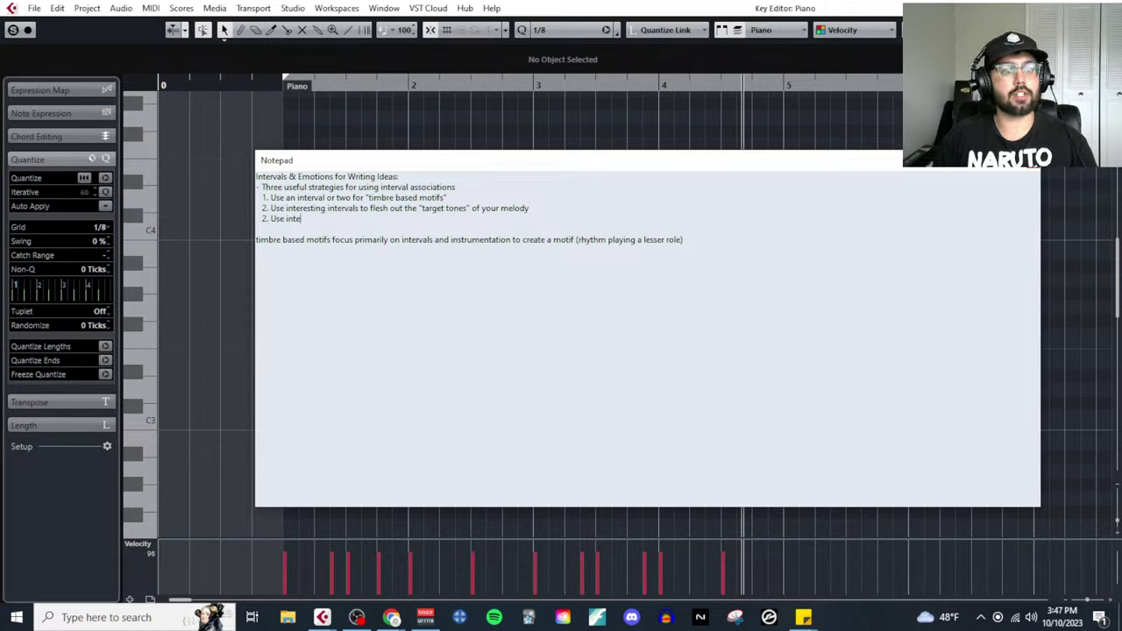
text(resting intervals to)
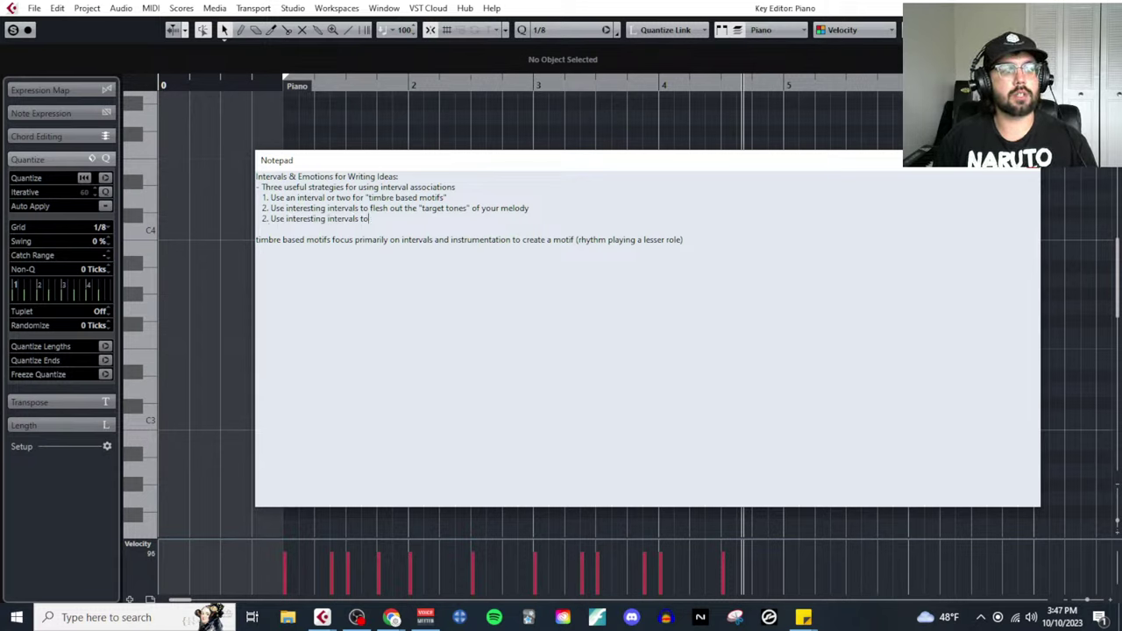
text( create a chor)
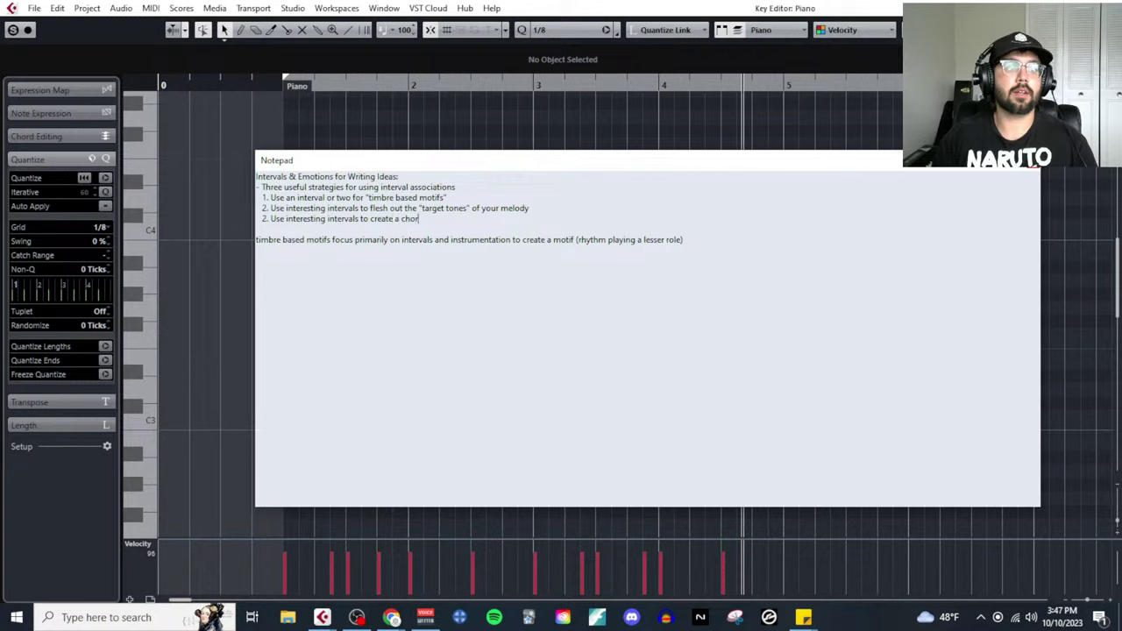
text(d progress)
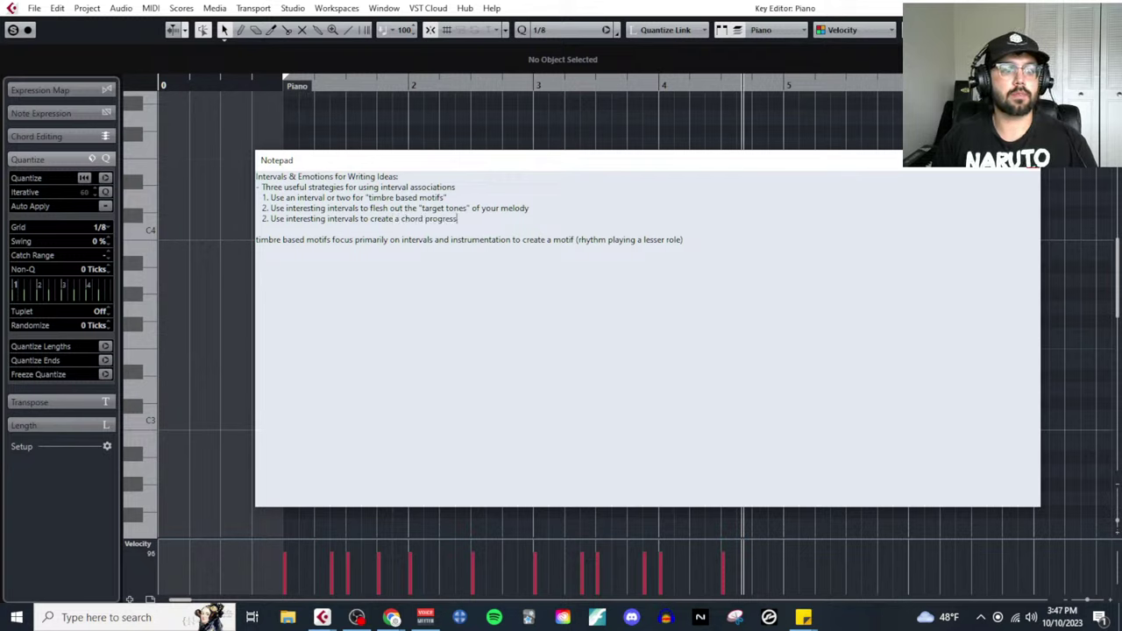
text(ion)
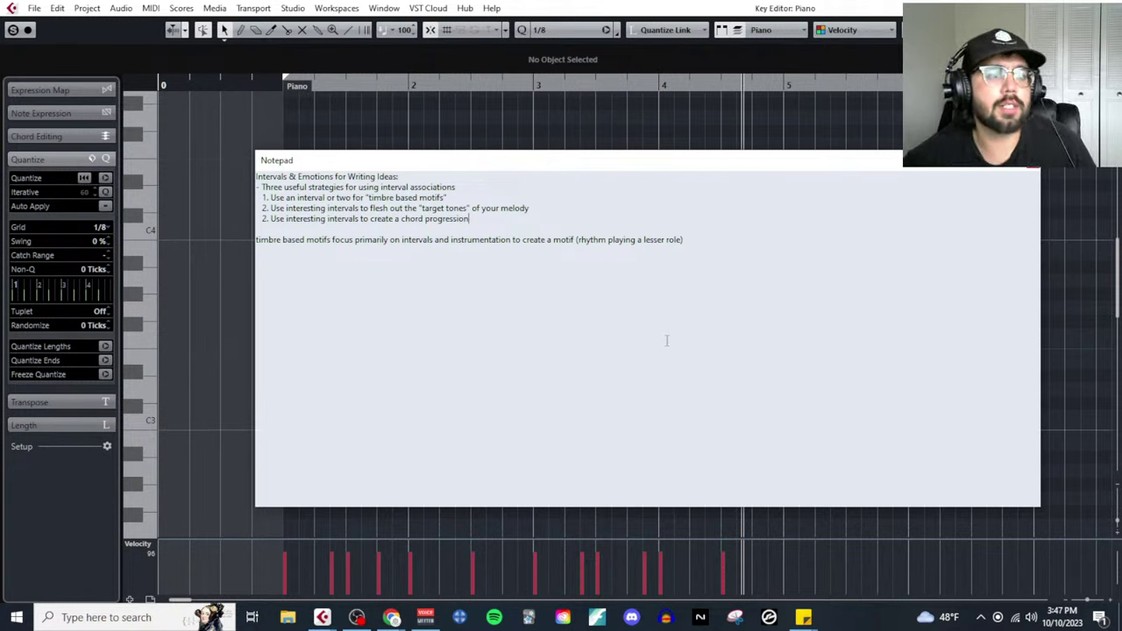
scroll(619, 302, up, 6)
scroll(619, 303, up, 2)
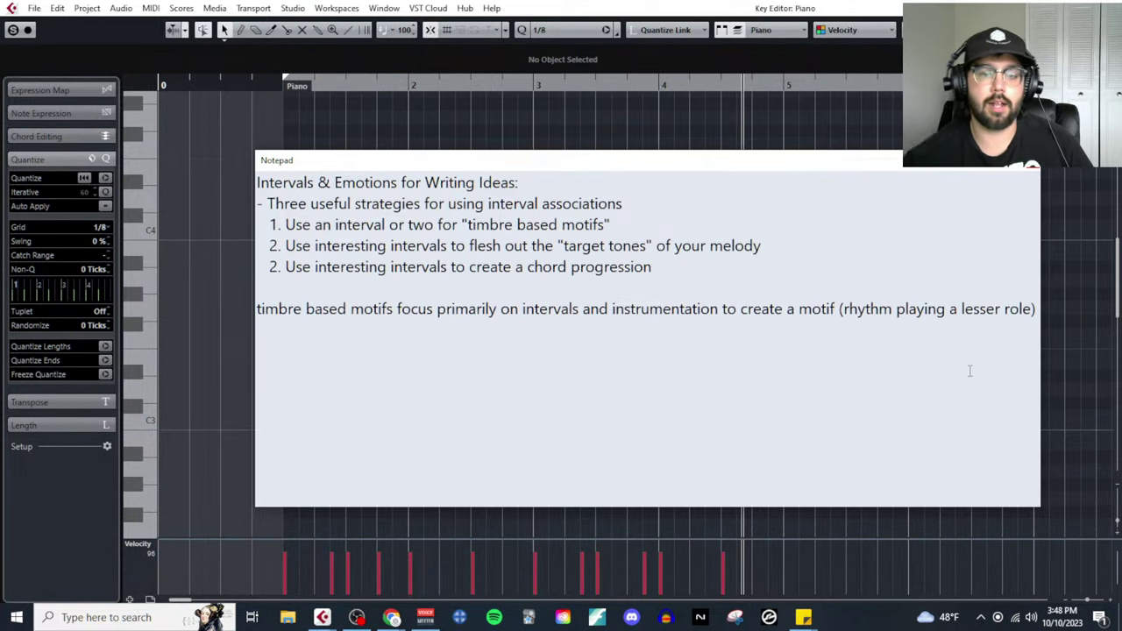
Return to the piano notes and delete the whole melody
key(alt+Tab)
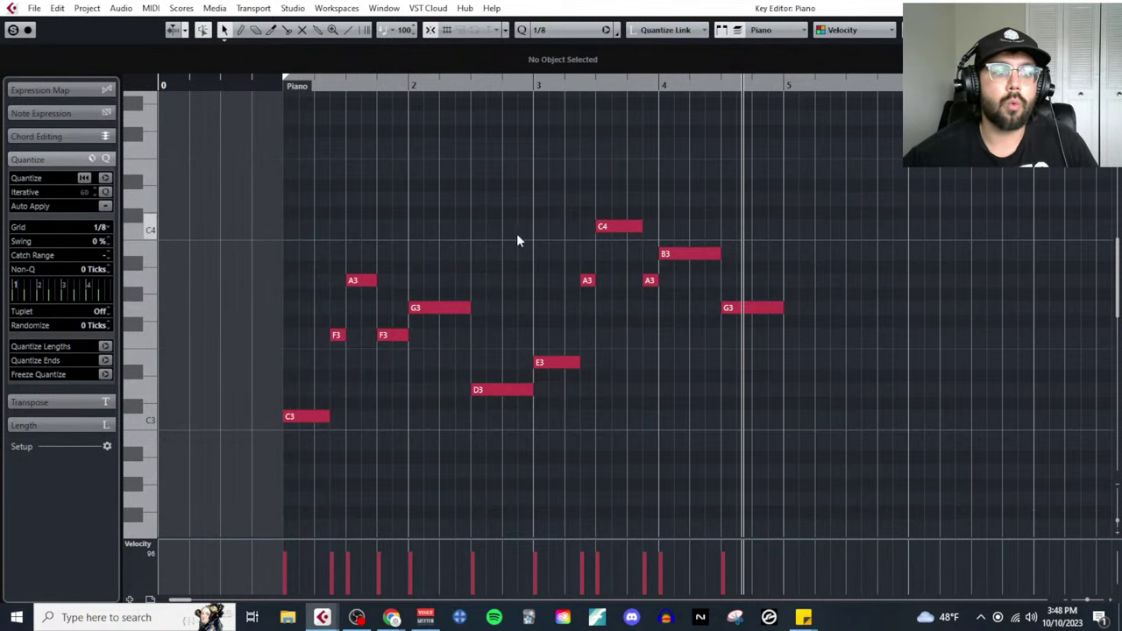
drag(613, 422, 760, 448)
key(Delete)
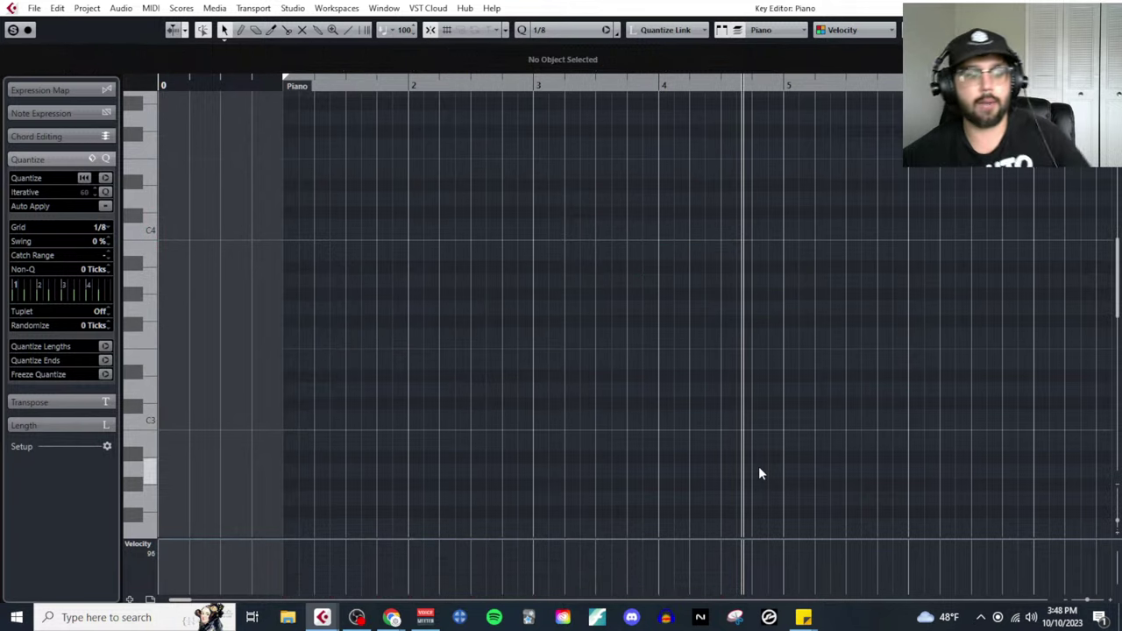
Draw a two-beat C3 at the start of bar 1, followed by a two-beat A3
right_click(308, 378)
click(333, 372)
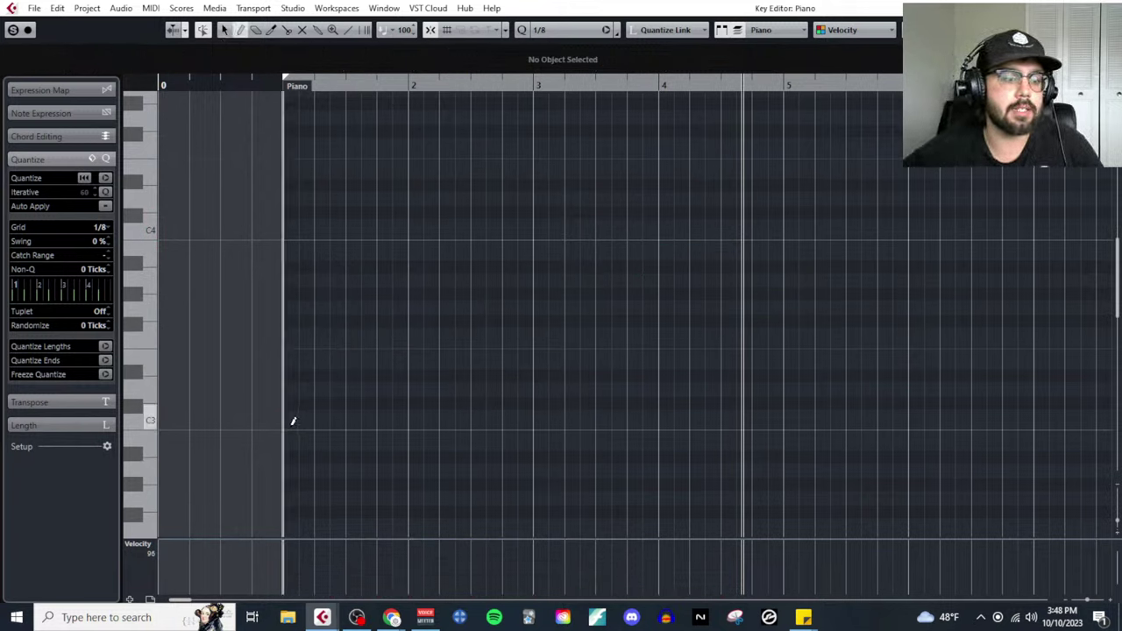
drag(288, 415, 346, 415)
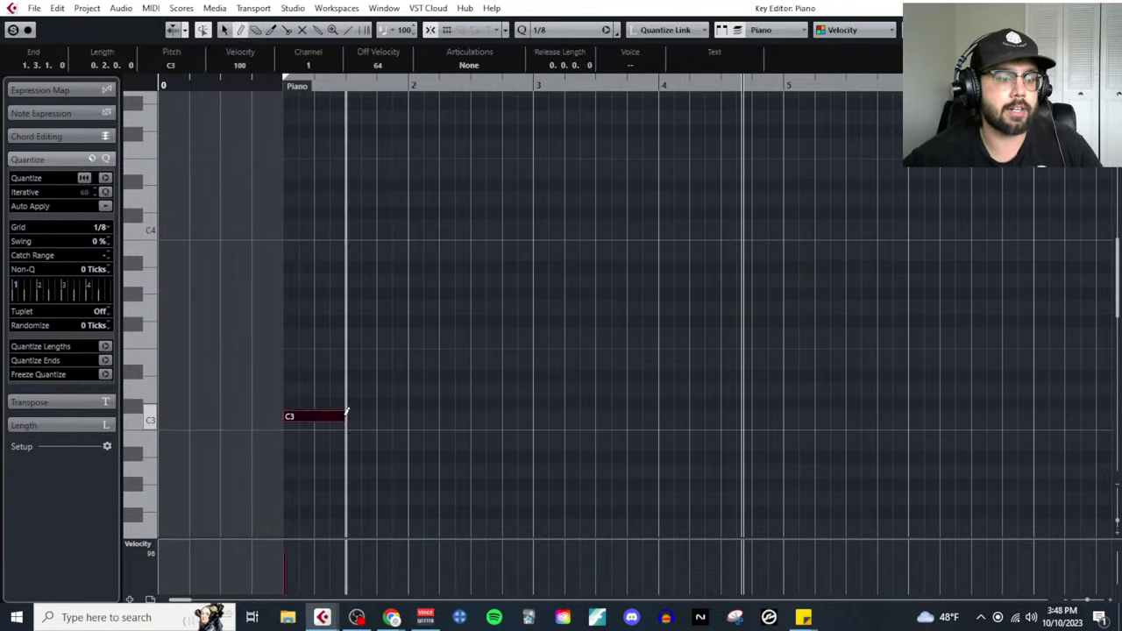
drag(353, 280, 406, 279)
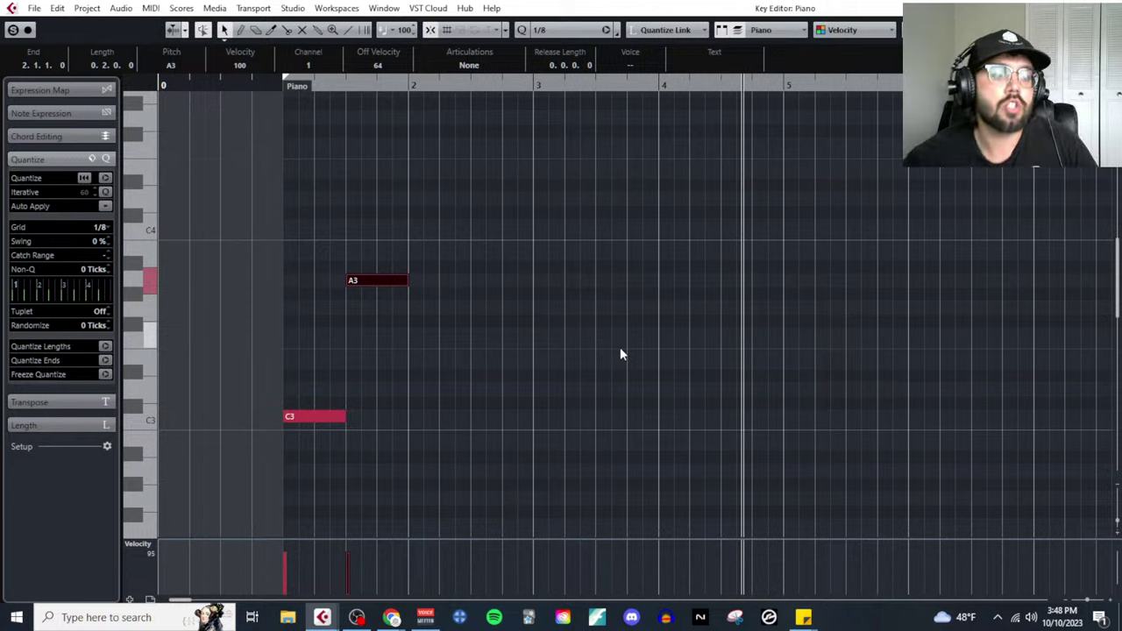
Harmonize the C3 with two-beat A2 and F3 notes, and the A3 with two-beat C3 and E3 notes
drag(285, 470, 345, 470)
click(290, 361)
drag(291, 357, 354, 355)
key(Up)
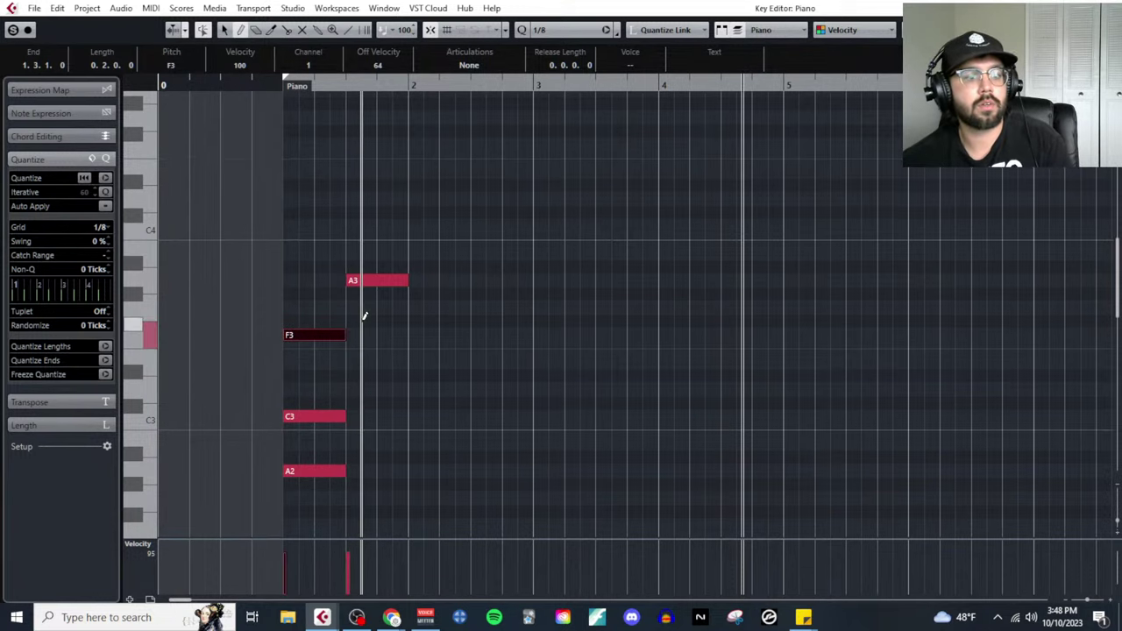
drag(352, 417, 411, 419)
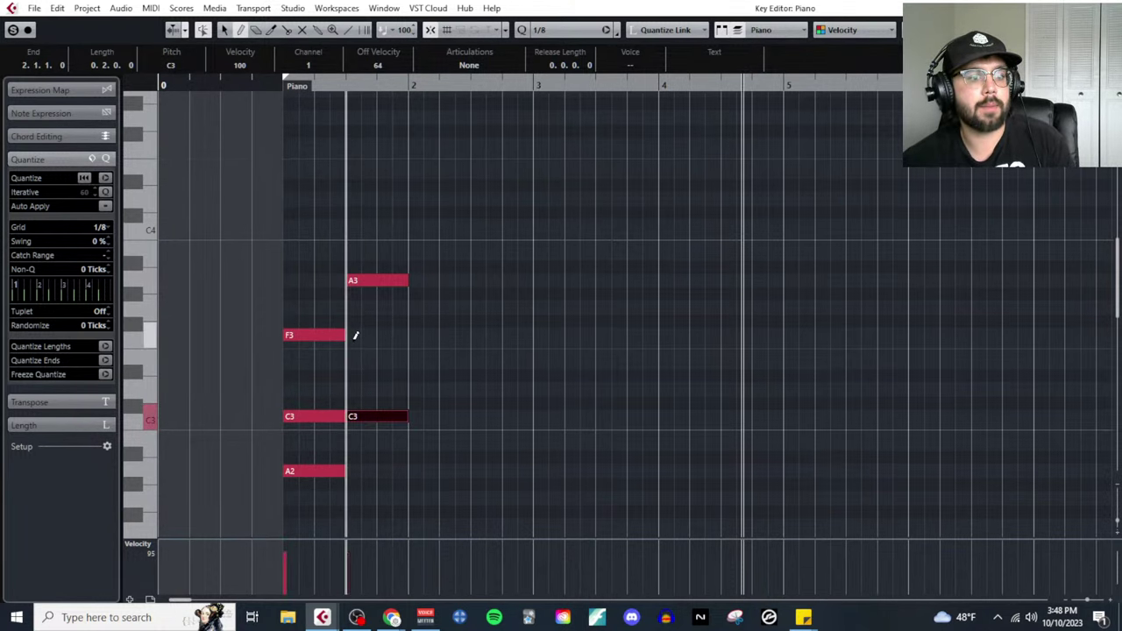
drag(352, 363, 410, 368)
Play the two chords from the start of bar 1 and highlight all their notes for review
right_click(558, 326)
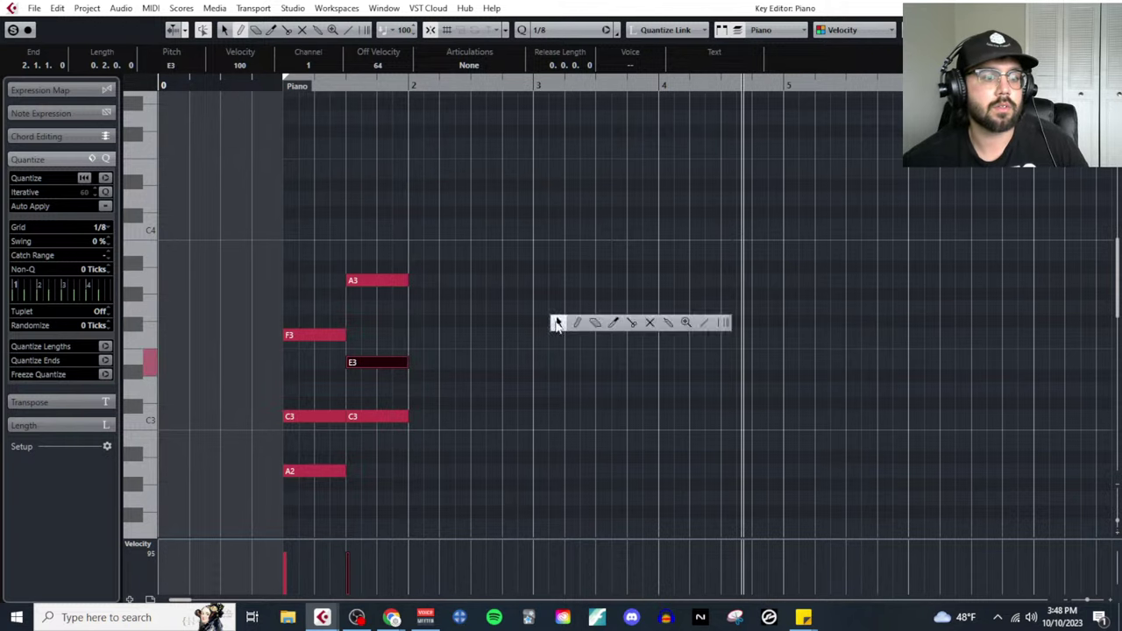
click(561, 325)
click(288, 85)
key(space)
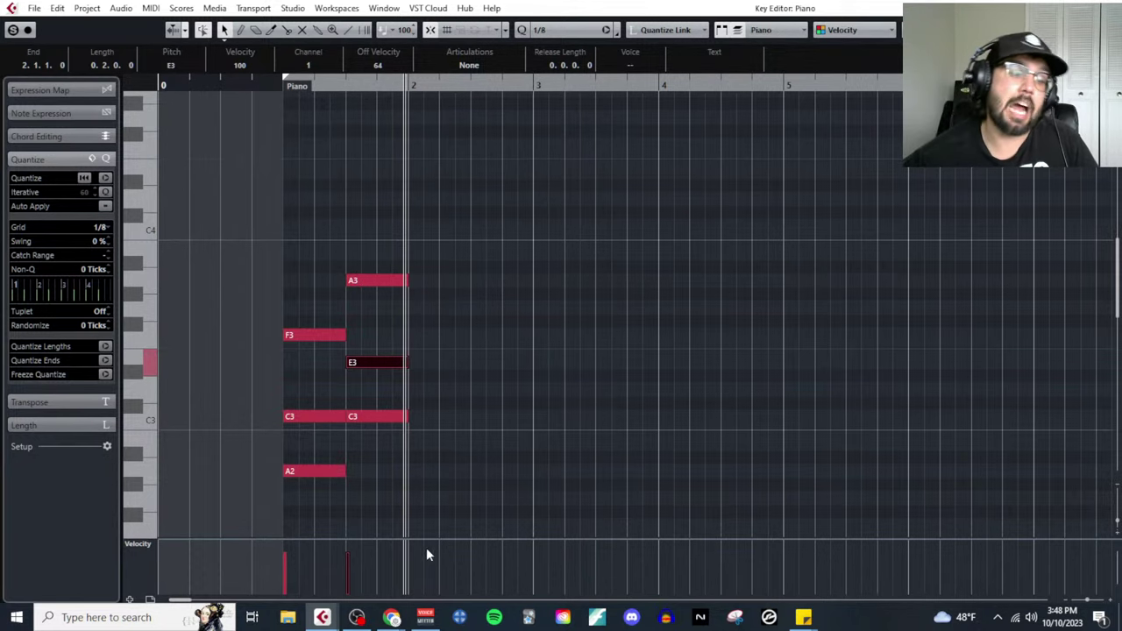
drag(300, 253, 380, 498)
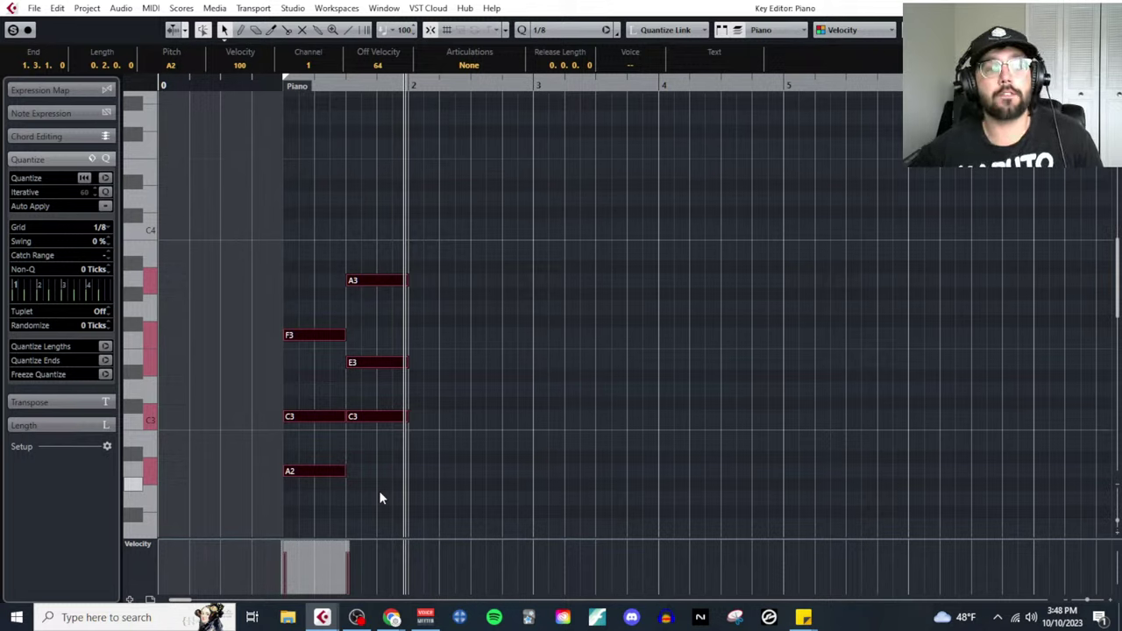
click(379, 490)
drag(314, 259, 384, 501)
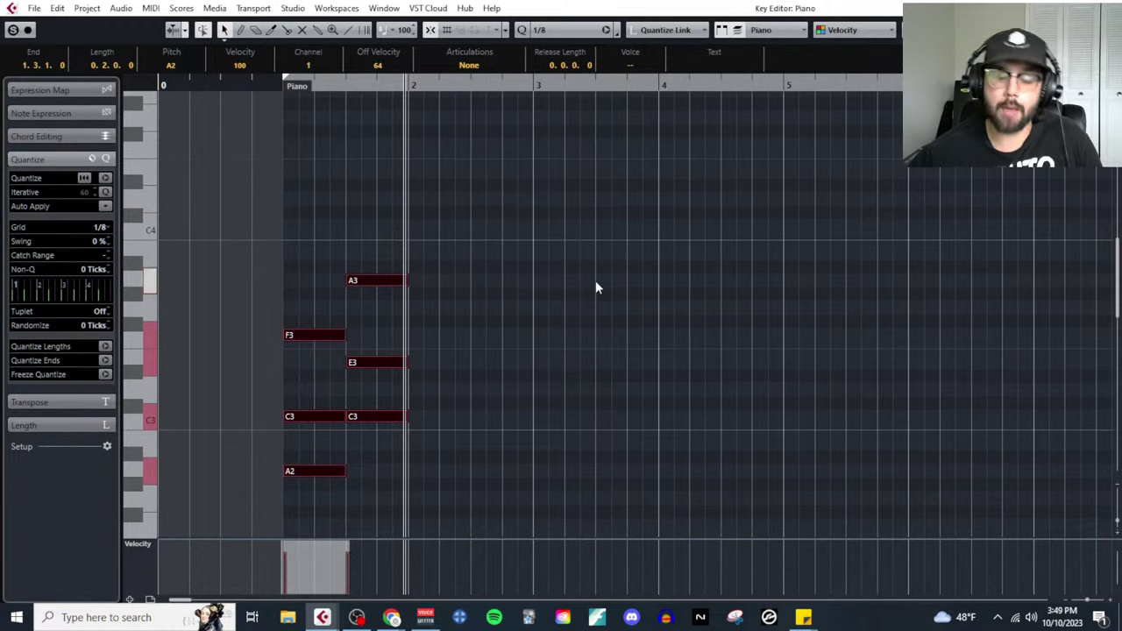
click(505, 378)
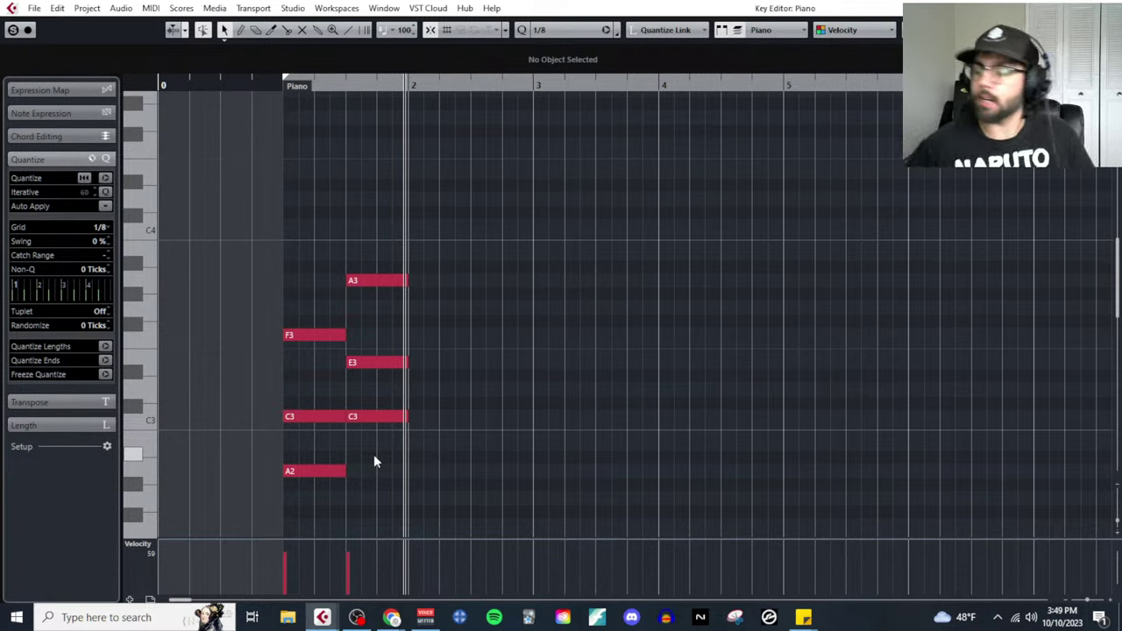
Delete the added chord tones, keeping only the original C3 and A3 in bar 1
drag(296, 301, 376, 433)
shift+click(314, 471)
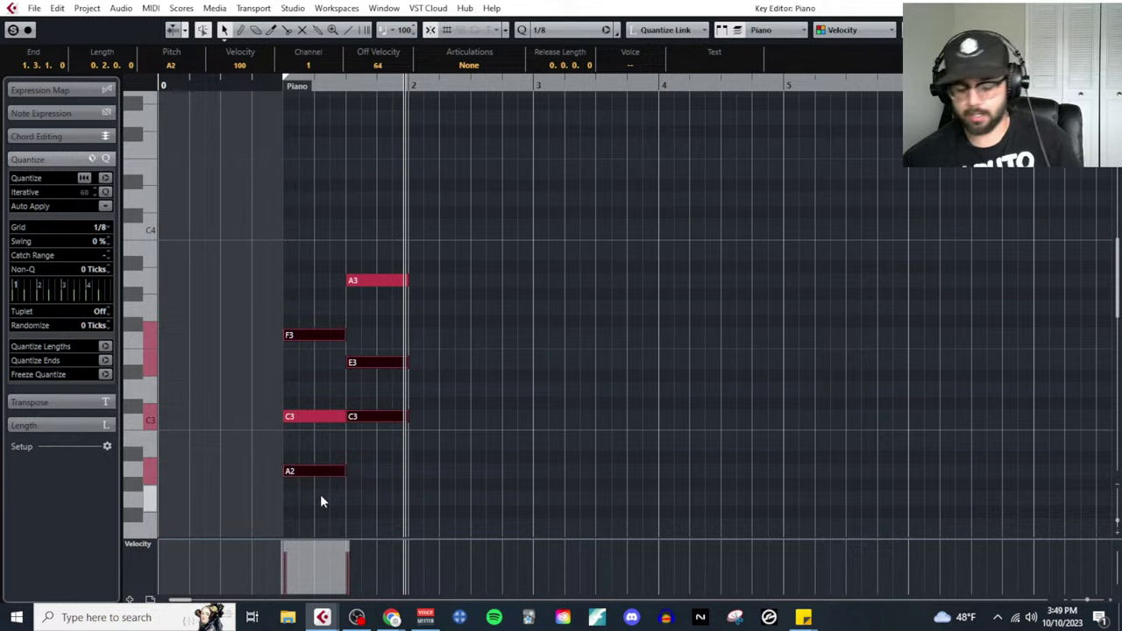
key(Delete)
Draw two-beat G2 and E2 notes beneath the C3 at the start of bar 1
right_click(298, 389)
click(316, 386)
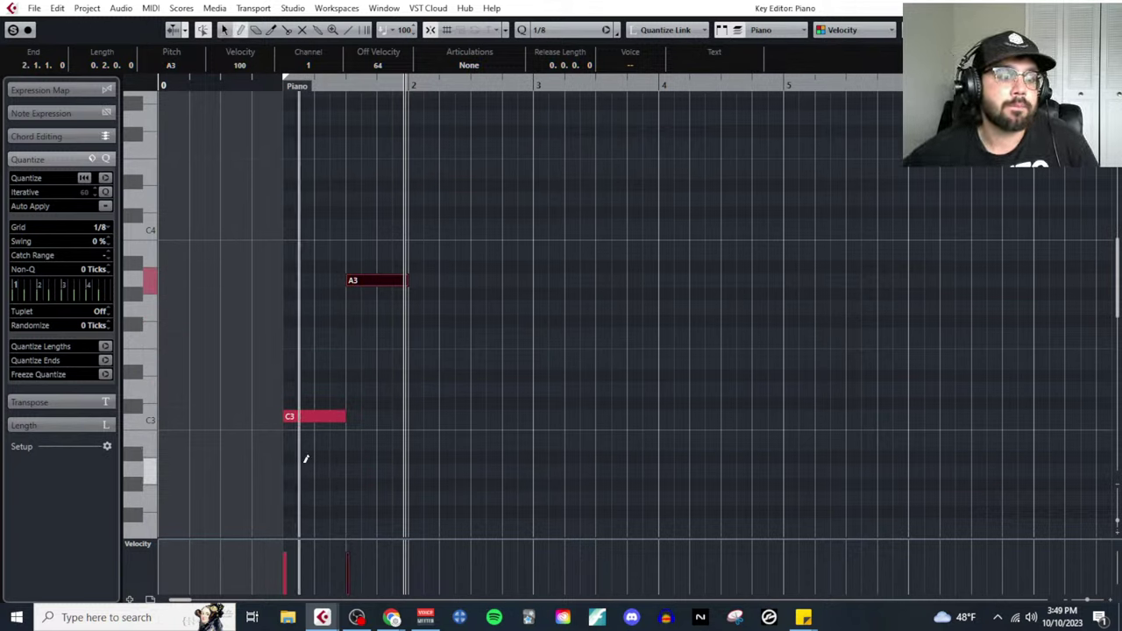
drag(290, 471, 338, 469)
click(302, 471)
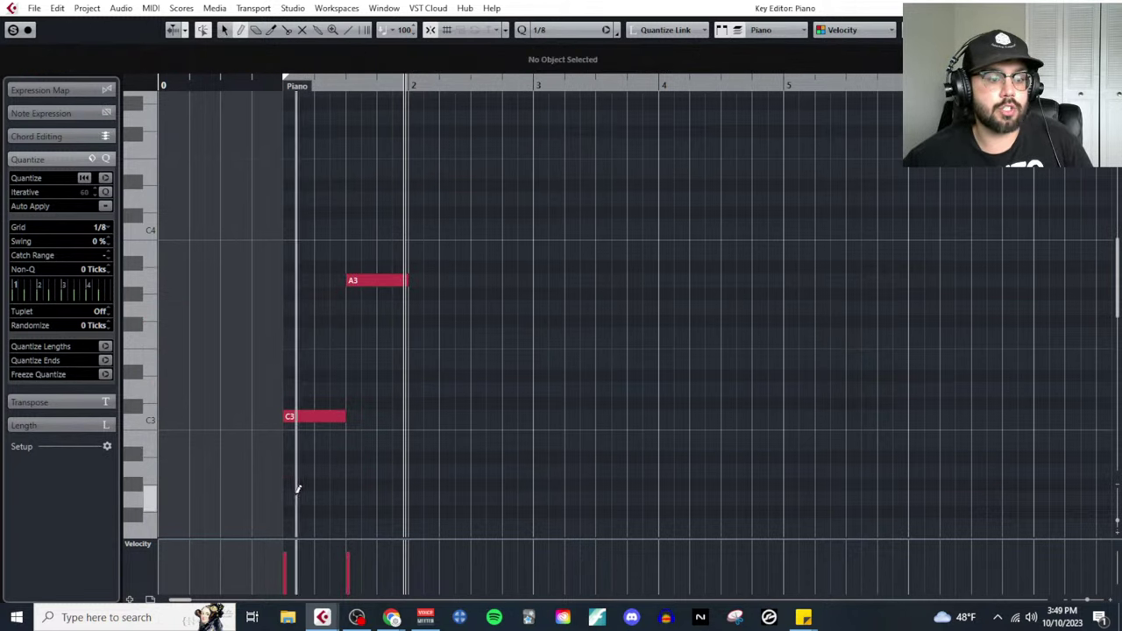
drag(290, 497, 343, 493)
scroll(333, 462, down, 3)
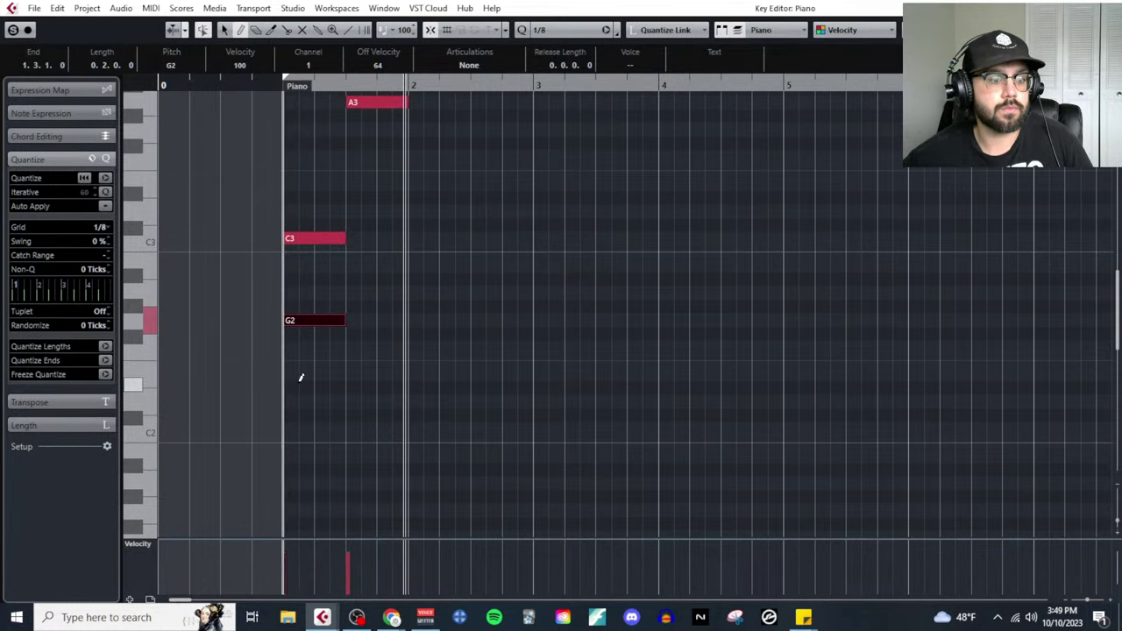
drag(292, 375, 345, 374)
Draw two-beat F3 and D3 notes beneath the A3 in the second half of bar 1
scroll(392, 382, up, 3)
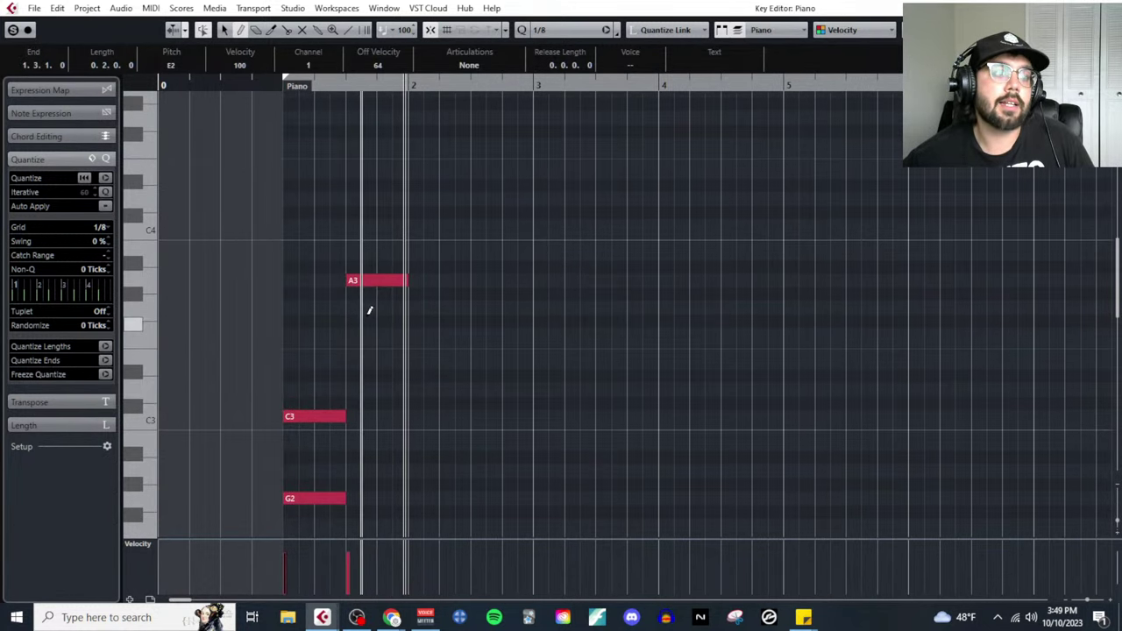
drag(349, 335, 407, 347)
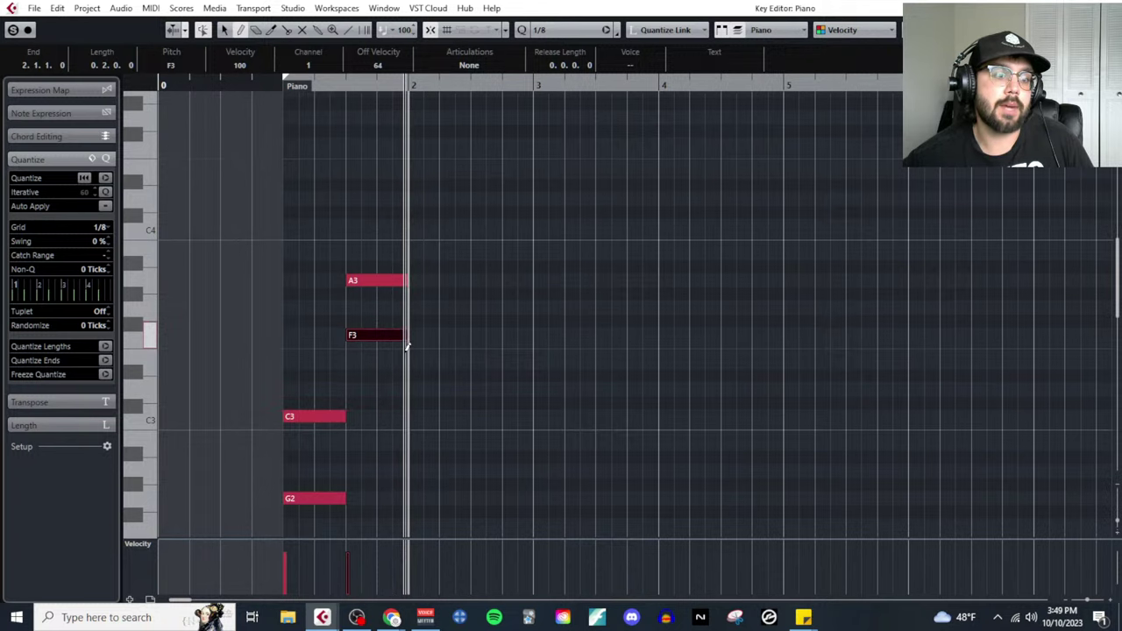
drag(350, 390, 405, 395)
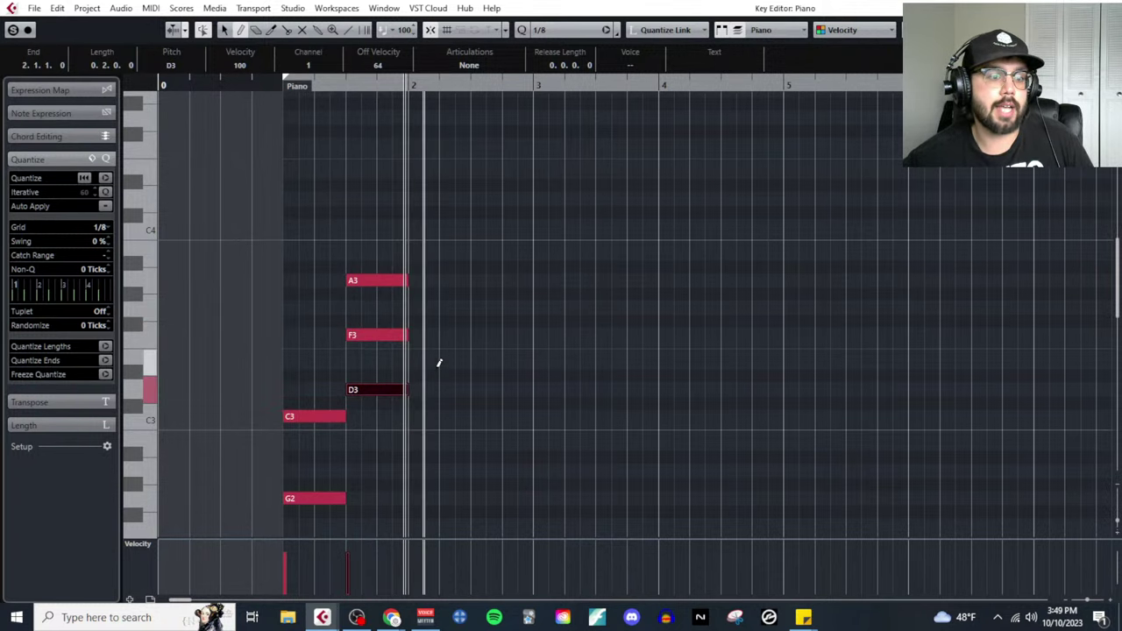
Transpose the first chord's G2 and E2 up an octave to G3 and E3
scroll(614, 421, down, 3)
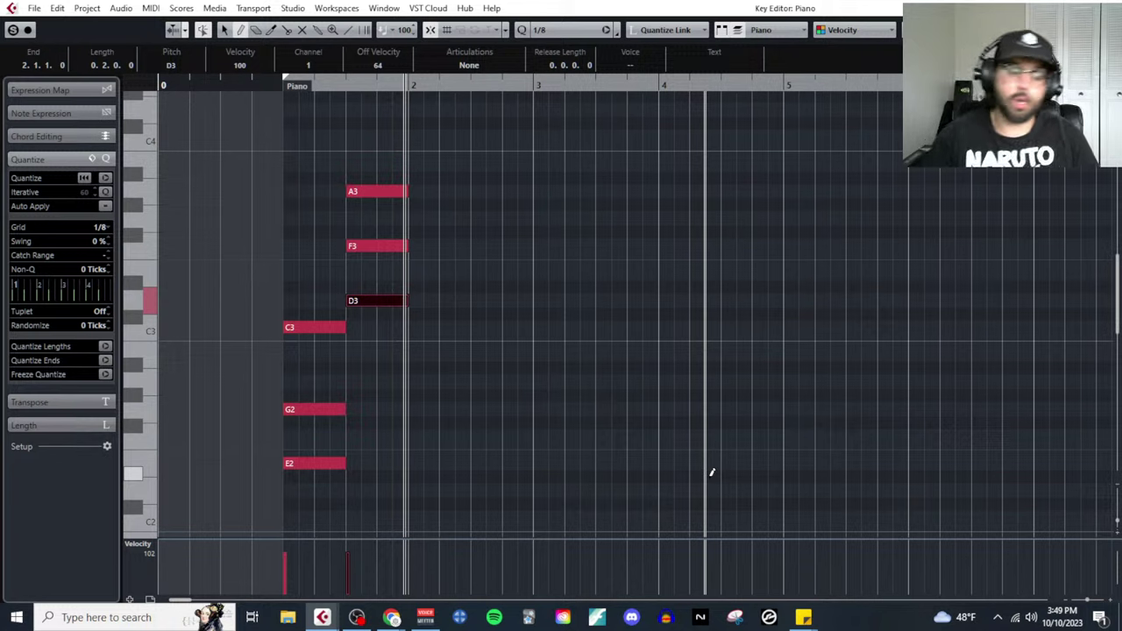
right_click(325, 391)
click(327, 388)
drag(323, 376, 342, 477)
key(shift+Up)
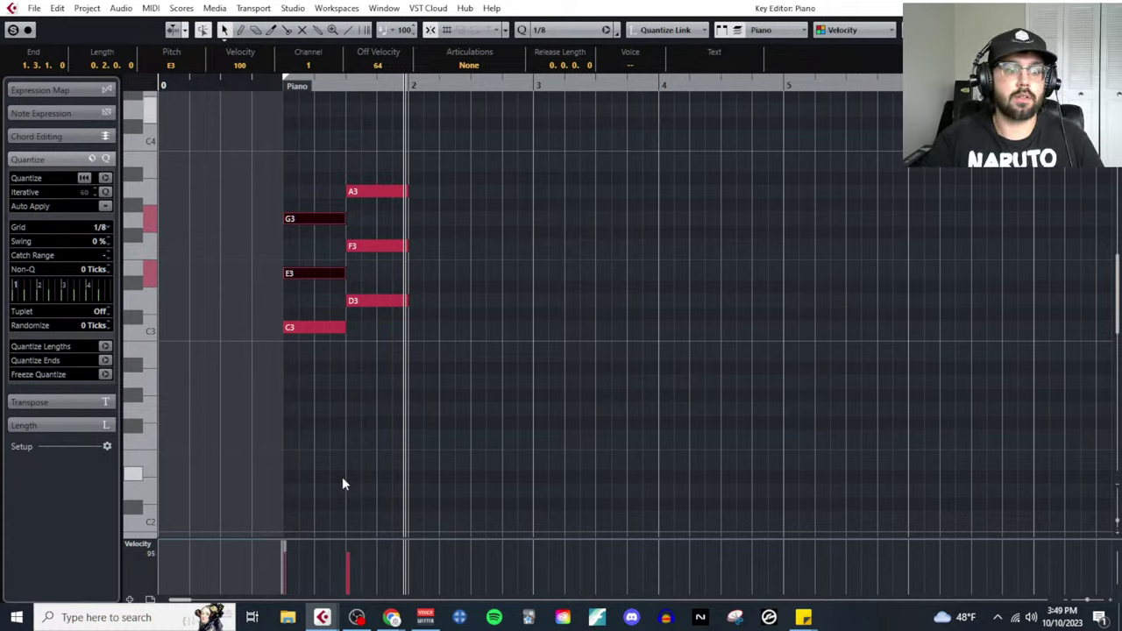
click(390, 328)
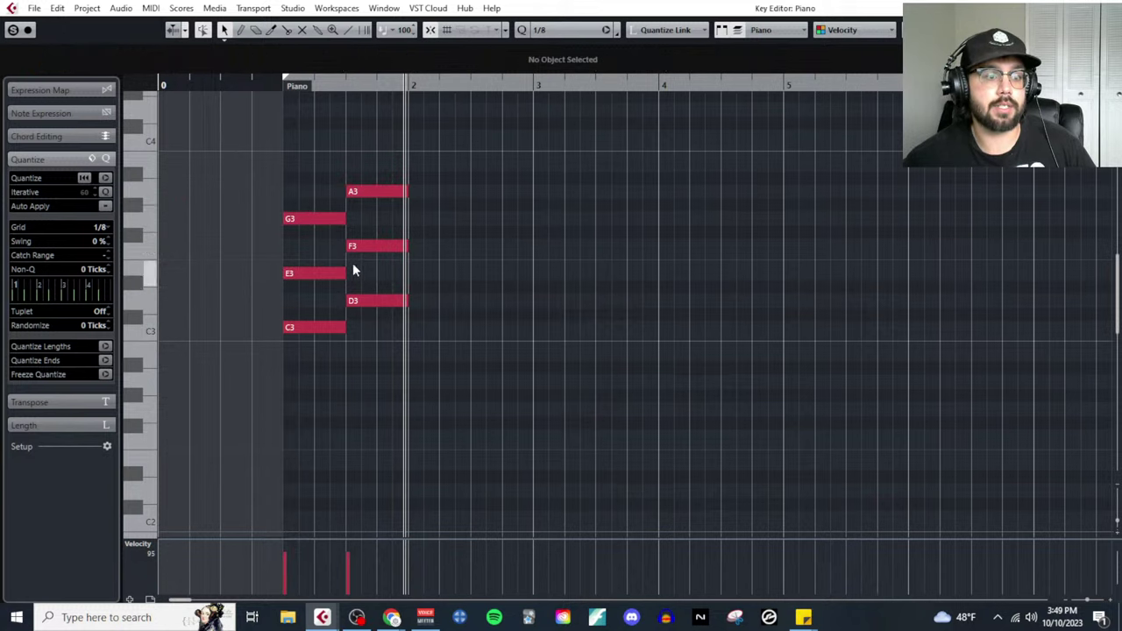
Move the first chord's C3 up an octave to C4 and raise the second chord's F3 to F#3
click(316, 328)
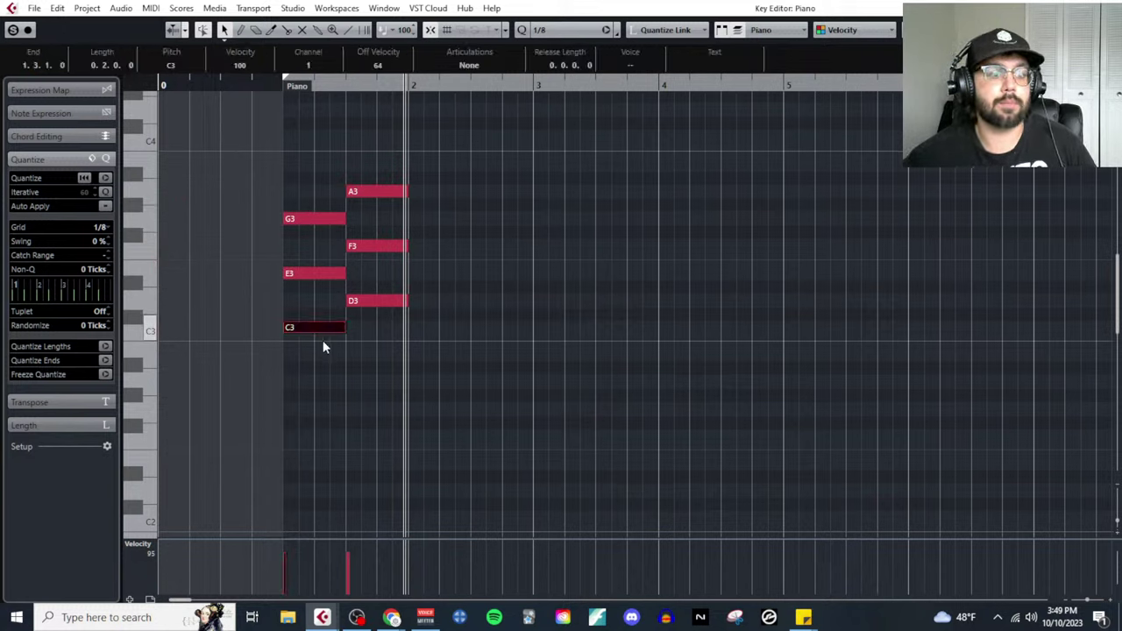
key(shift+Up)
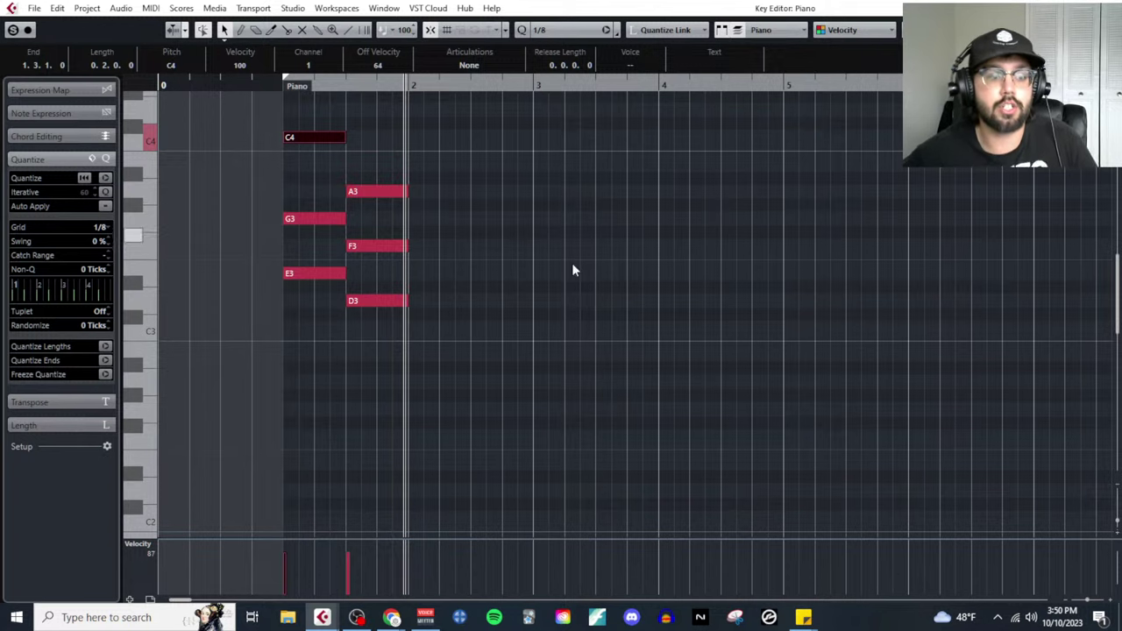
click(392, 246)
key(Up)
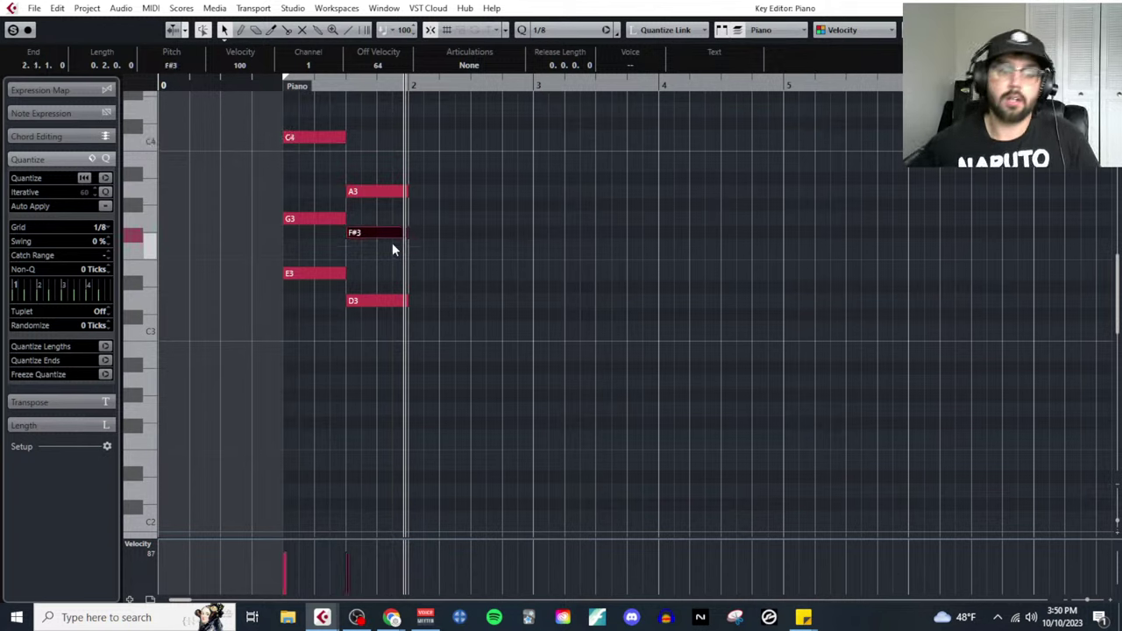
click(562, 321)
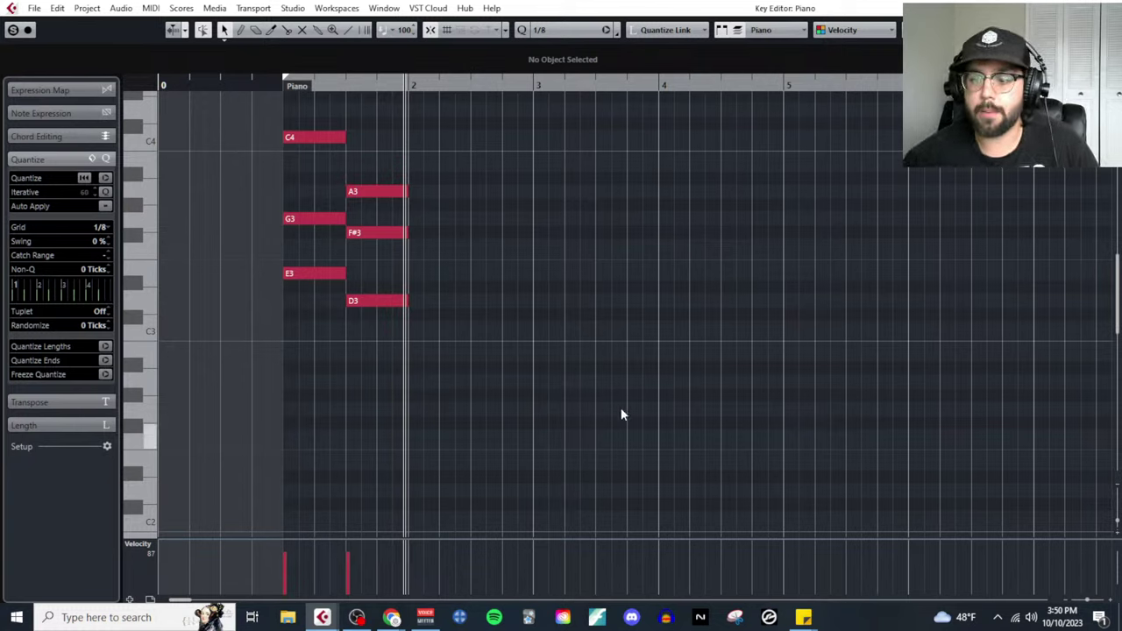
Delete both chords from bar 1 of the piano part
drag(444, 340, 291, 133)
key(Delete)
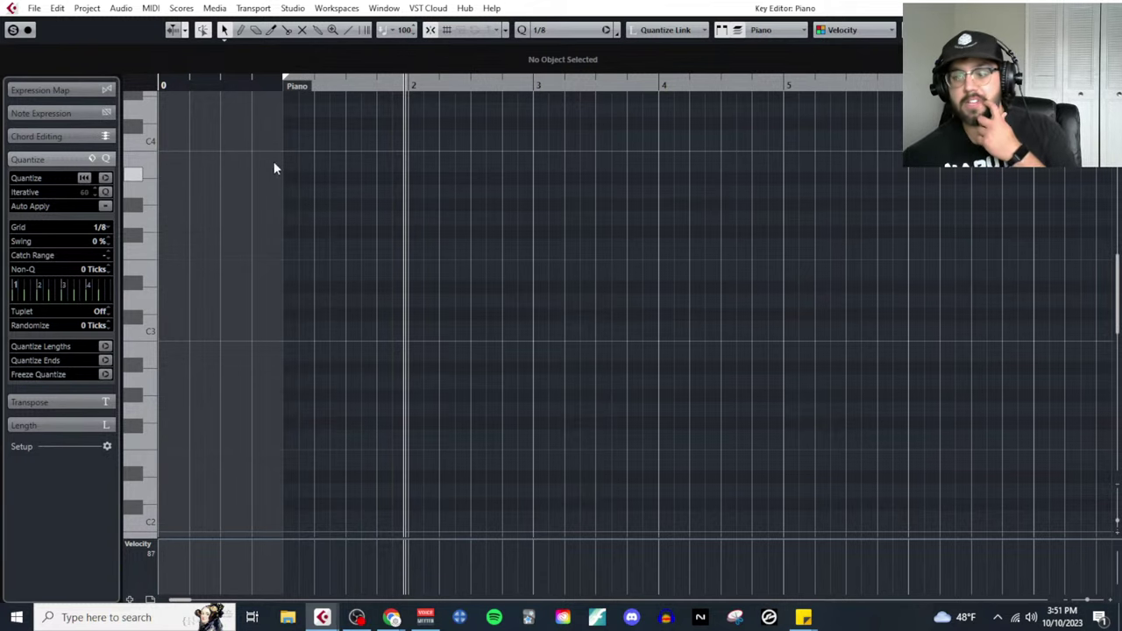
Bring up the project notepad and erase all of the old interval notes
click(89, 9)
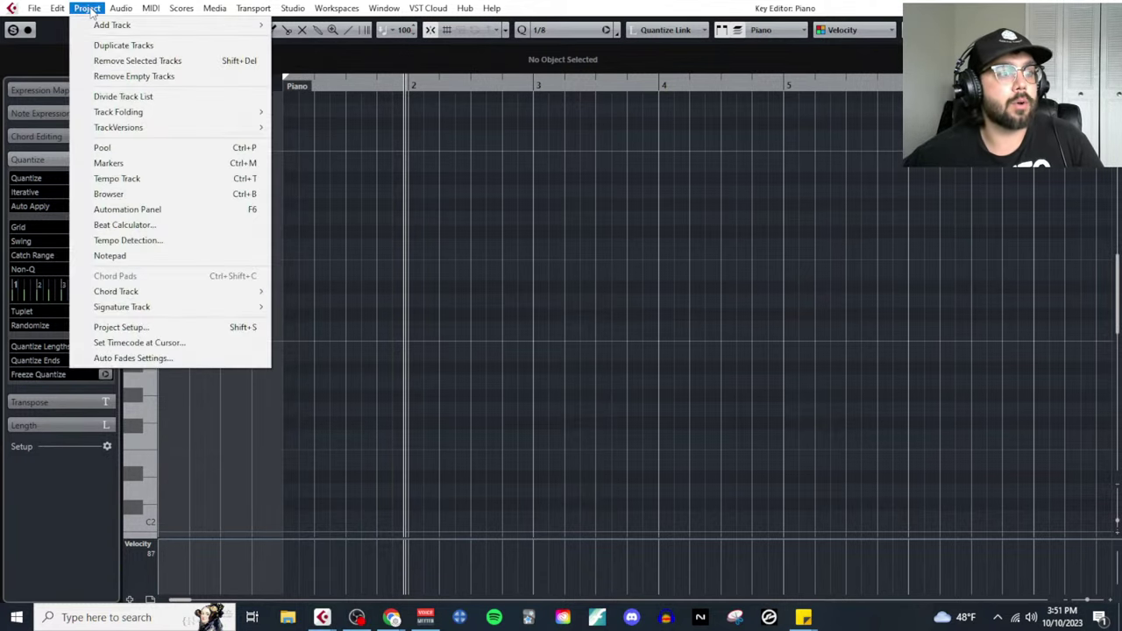
mouse_move(153, 11)
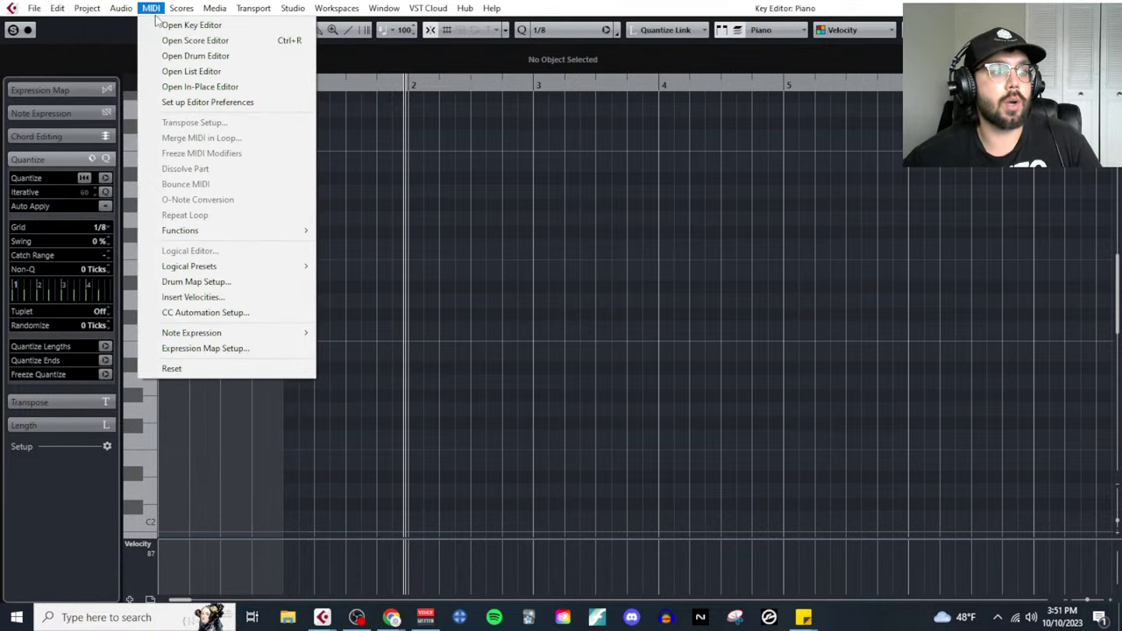
key(alt+Tab)
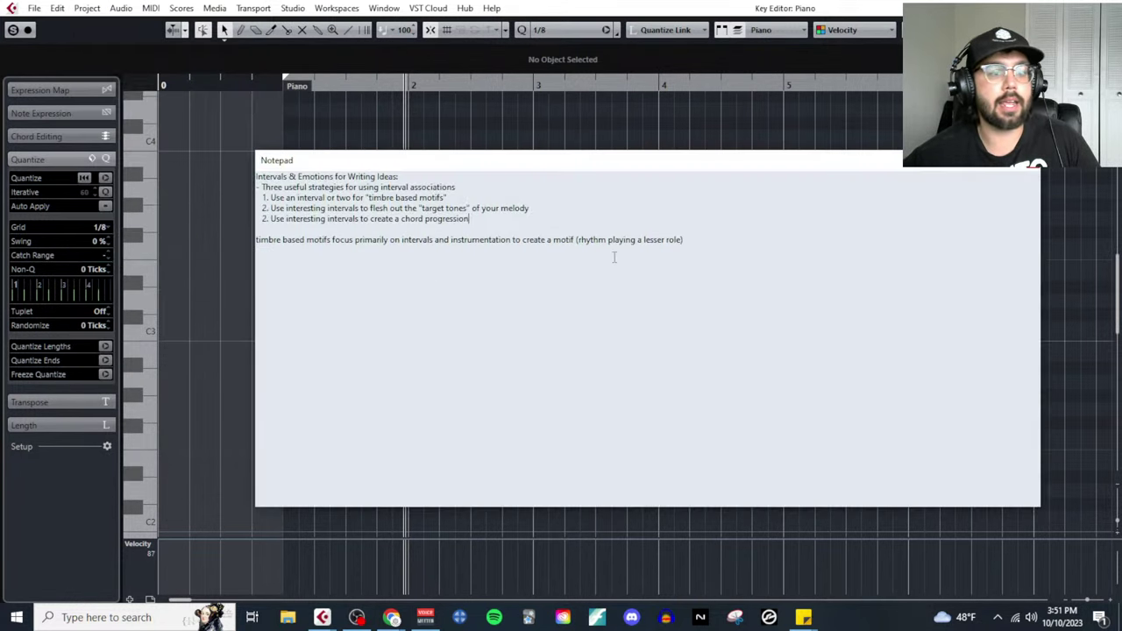
key(ctrl+a)
key(BackSpace)
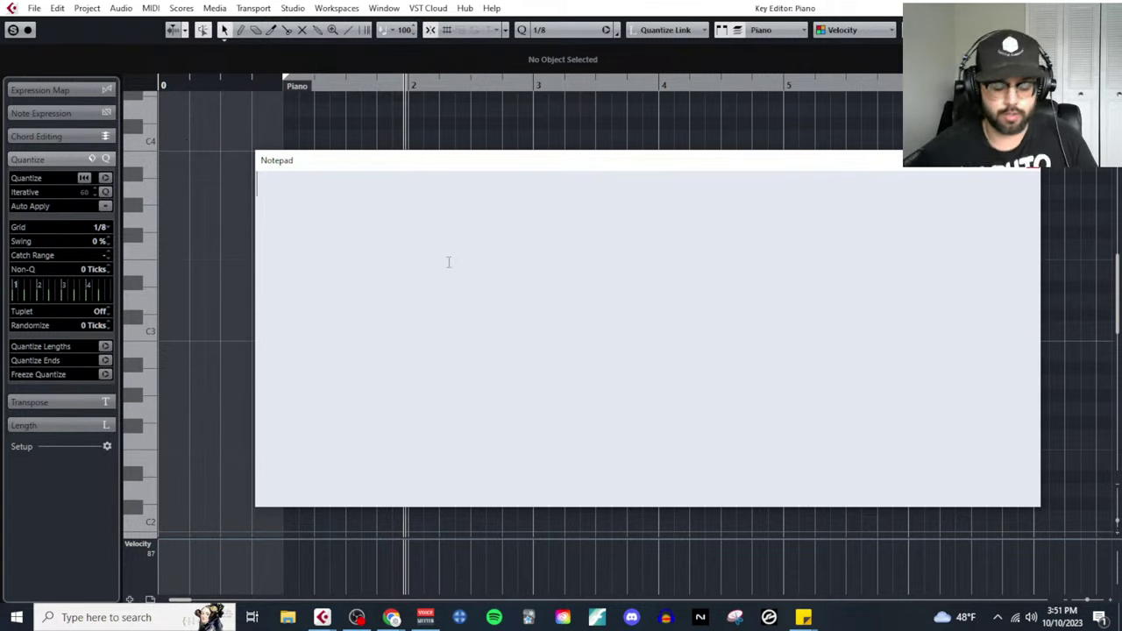
Write the heading "Using Rock Instruments w/ Orchestra:" in the empty notepad
text(Using Ro)
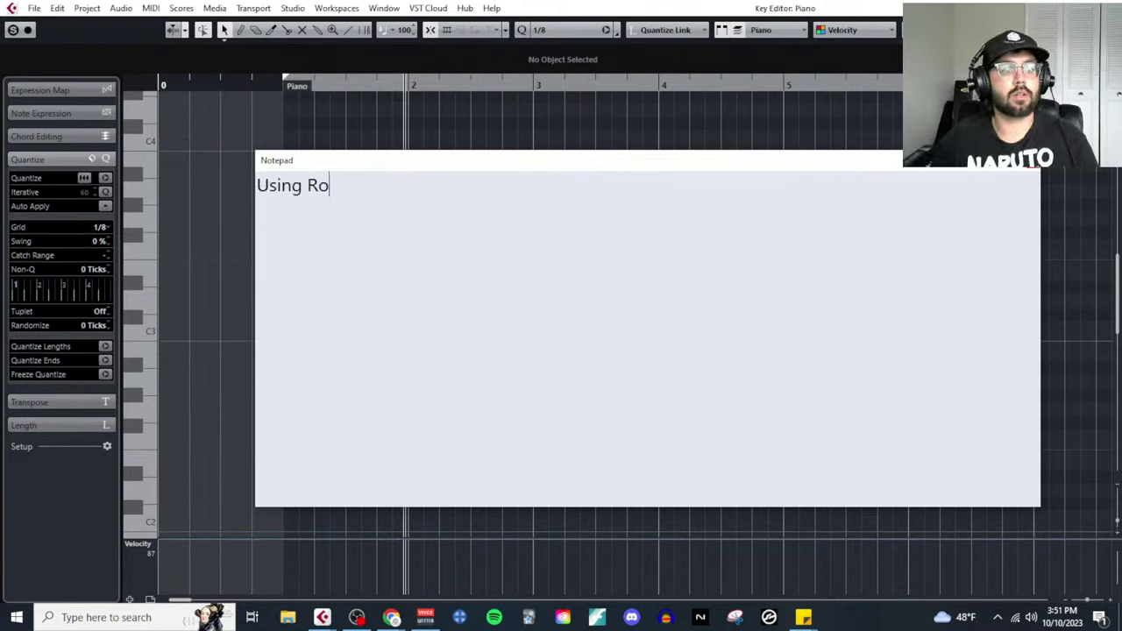
text(ck Instruments w/ )
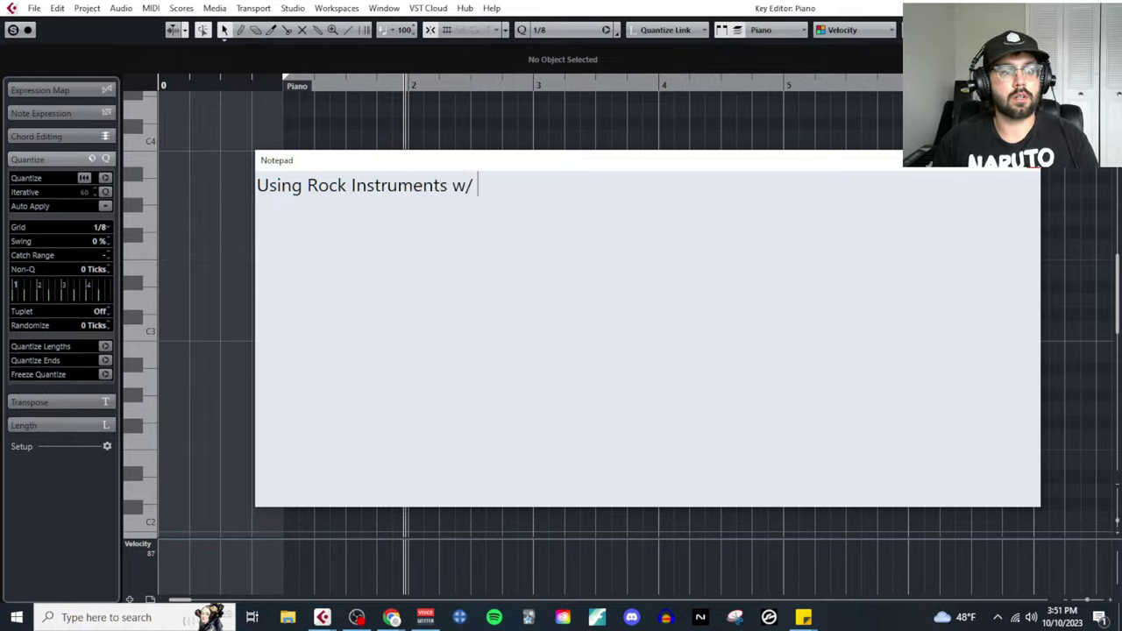
text(Orchestra)
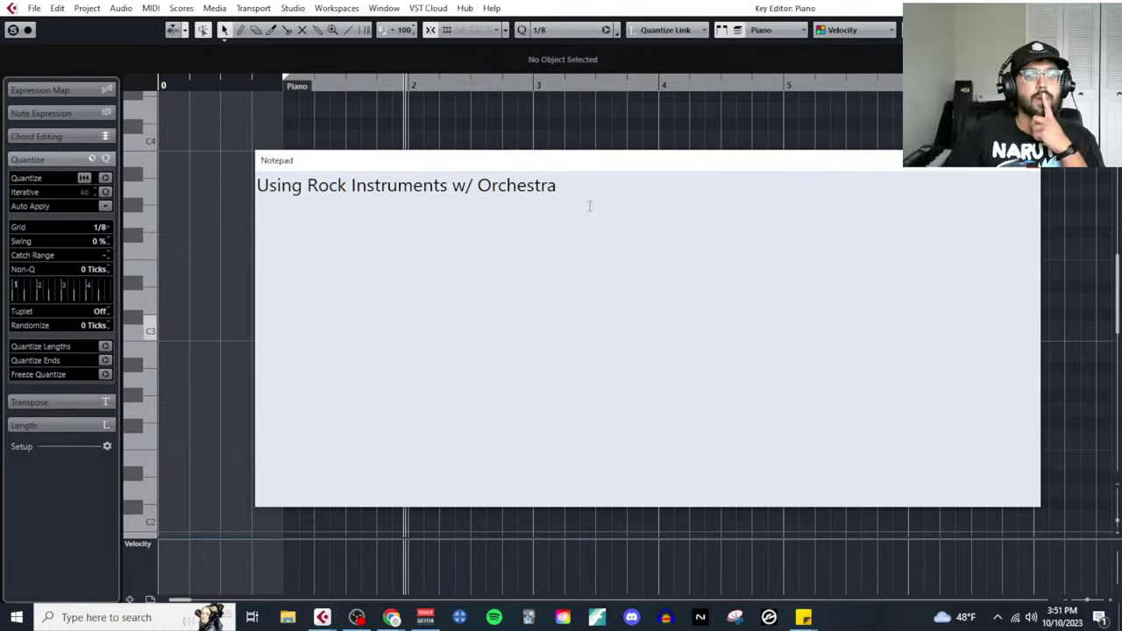
text(:)
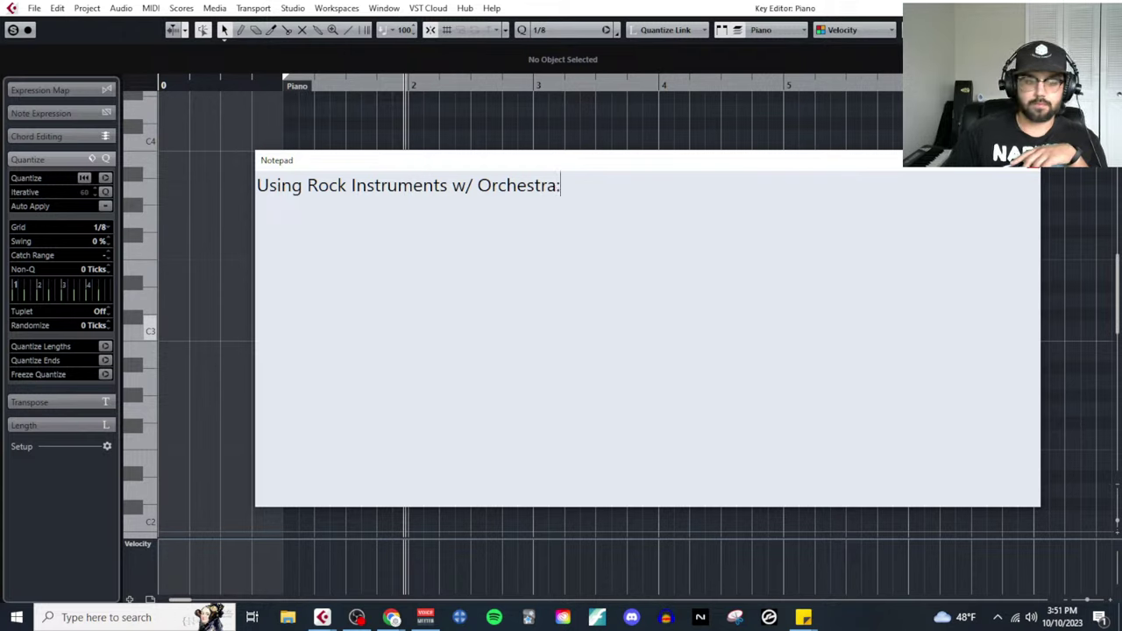
key(Return)
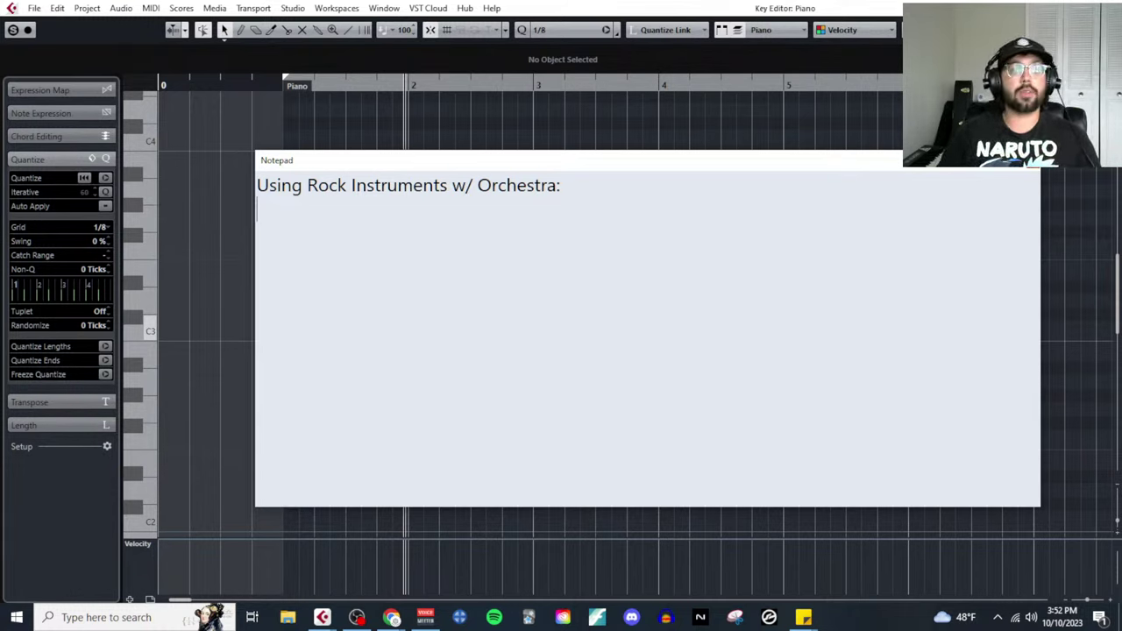
click(576, 191)
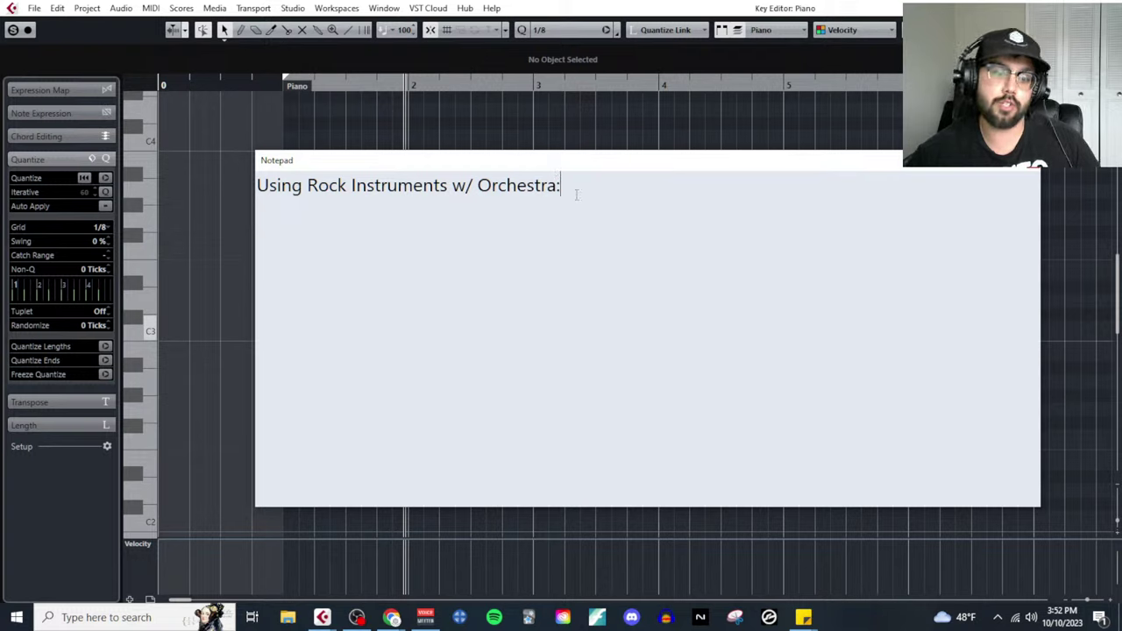
Add the indented line 'Three Basic Instruments for getting the "hybrid - Rock" sound' below the heading
key(Return)
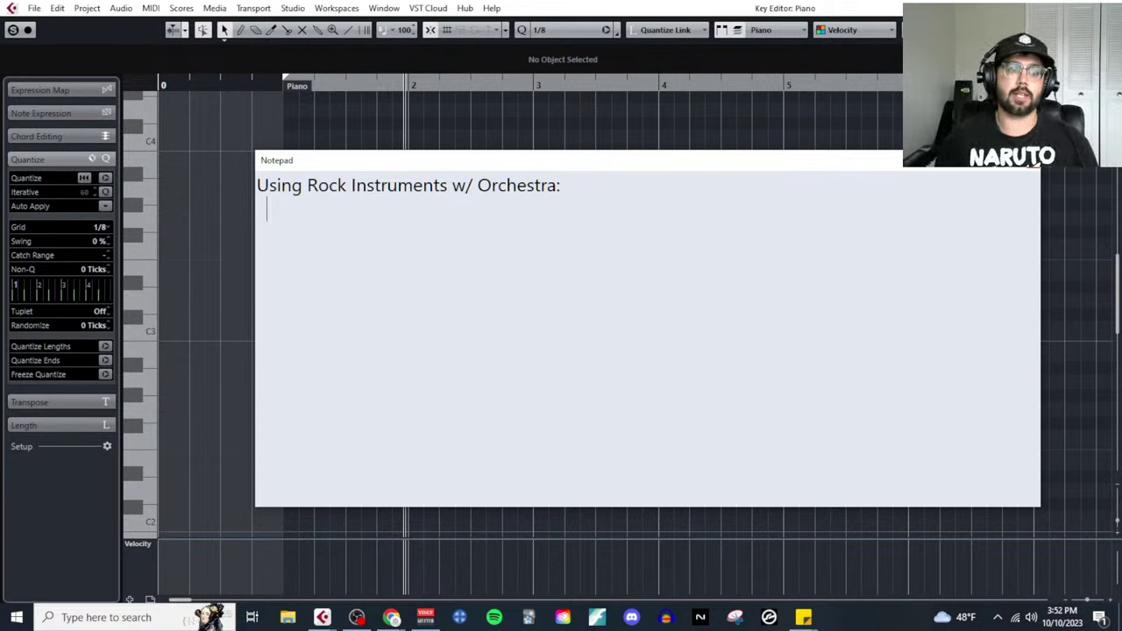
text(Three Bas)
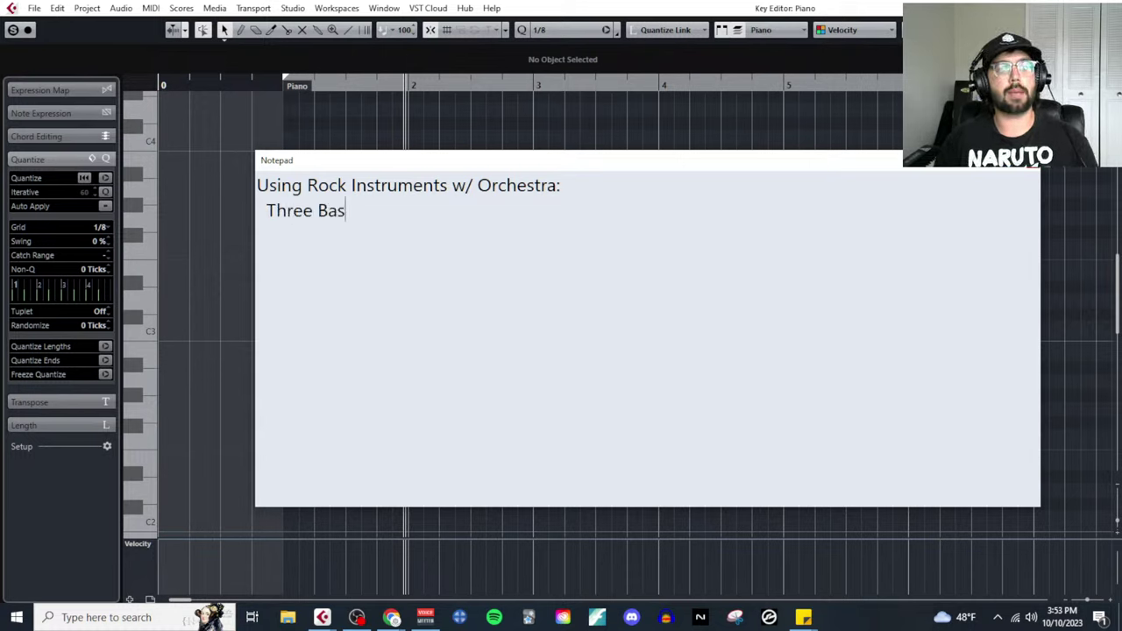
text(ic Instrument)
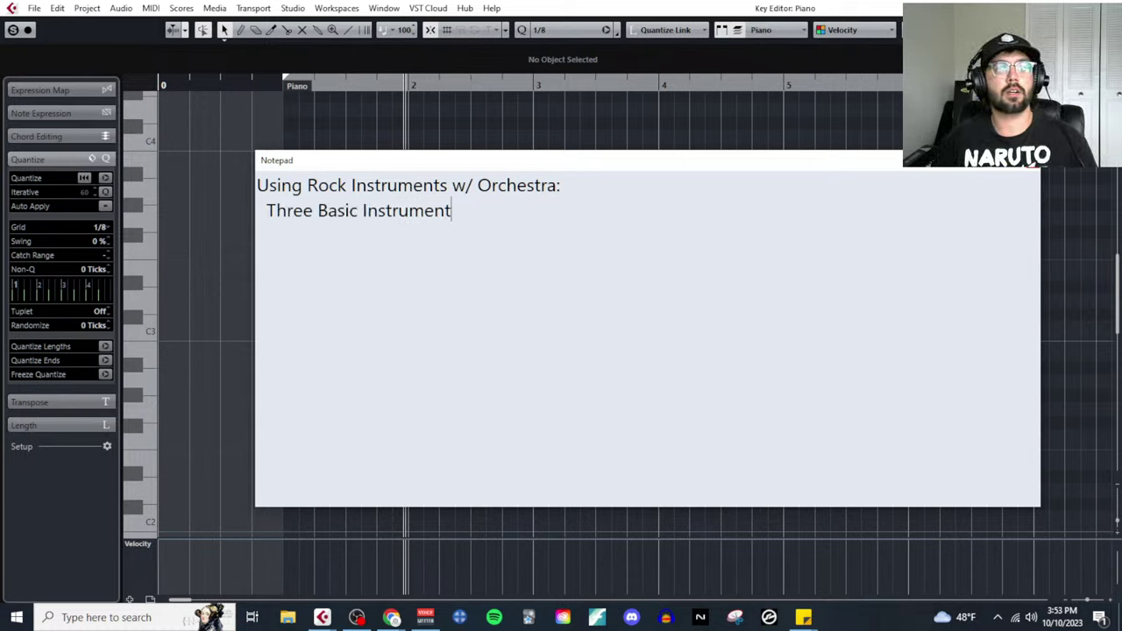
text(s for getting the )
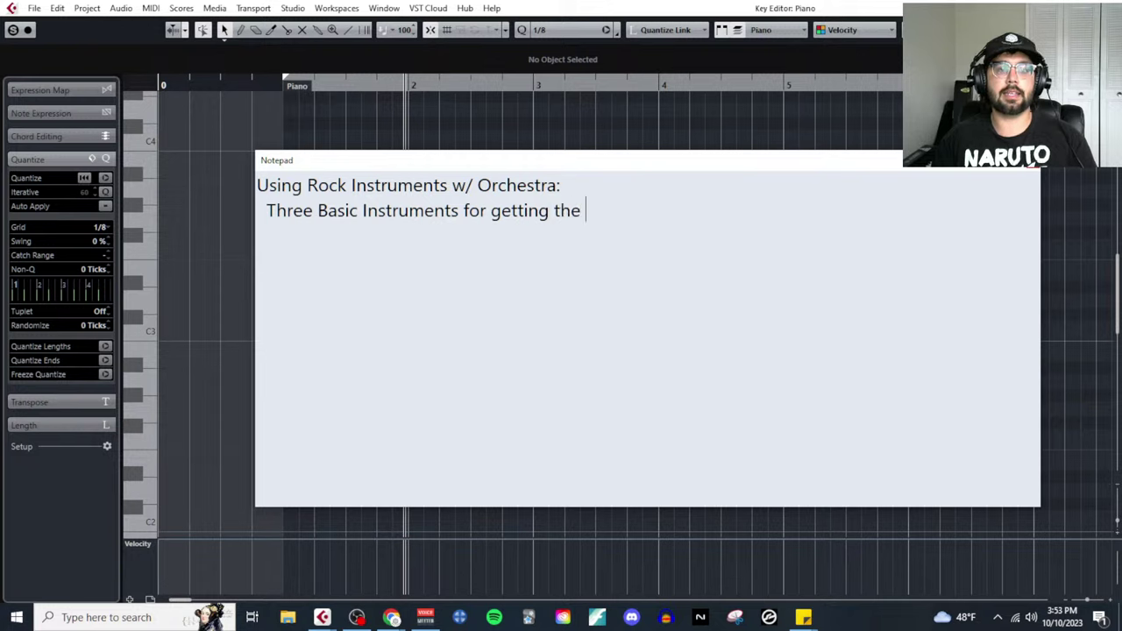
text("hybrid - )
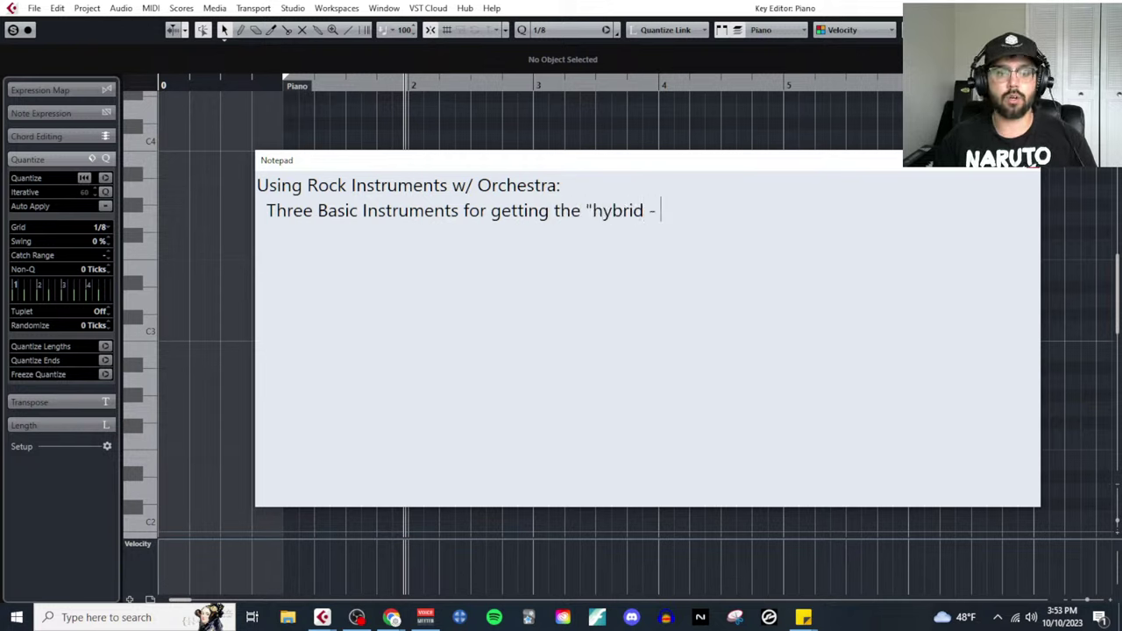
text(Rock" sound)
key(Return)
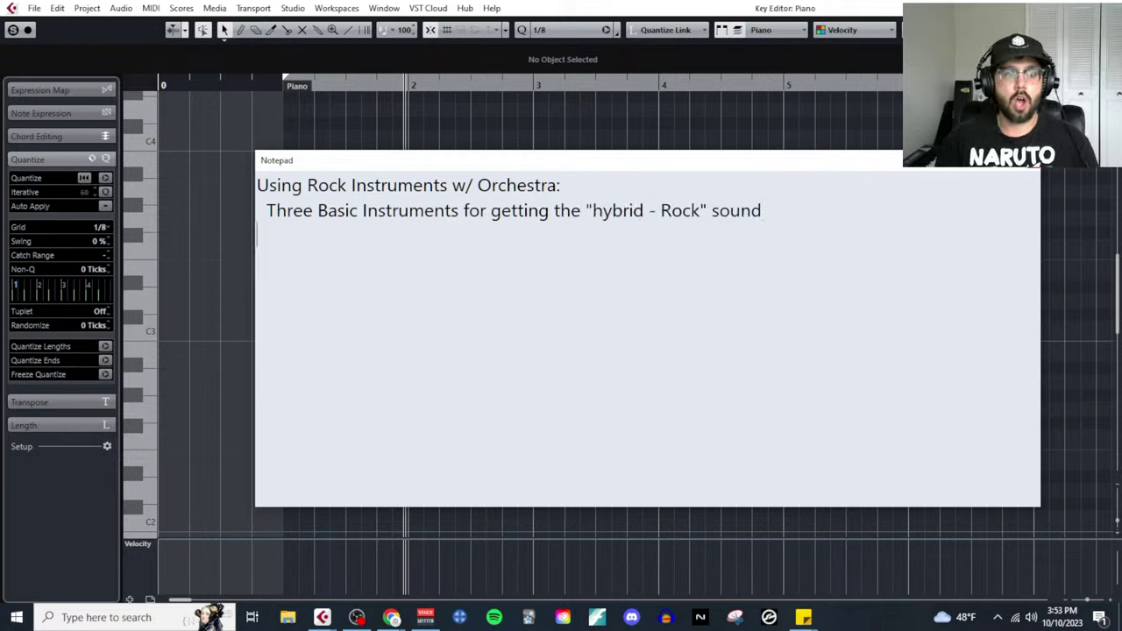
Start a numbered list beneath the indented line with "1. Drum Set/Kit"
text(1. DRum)
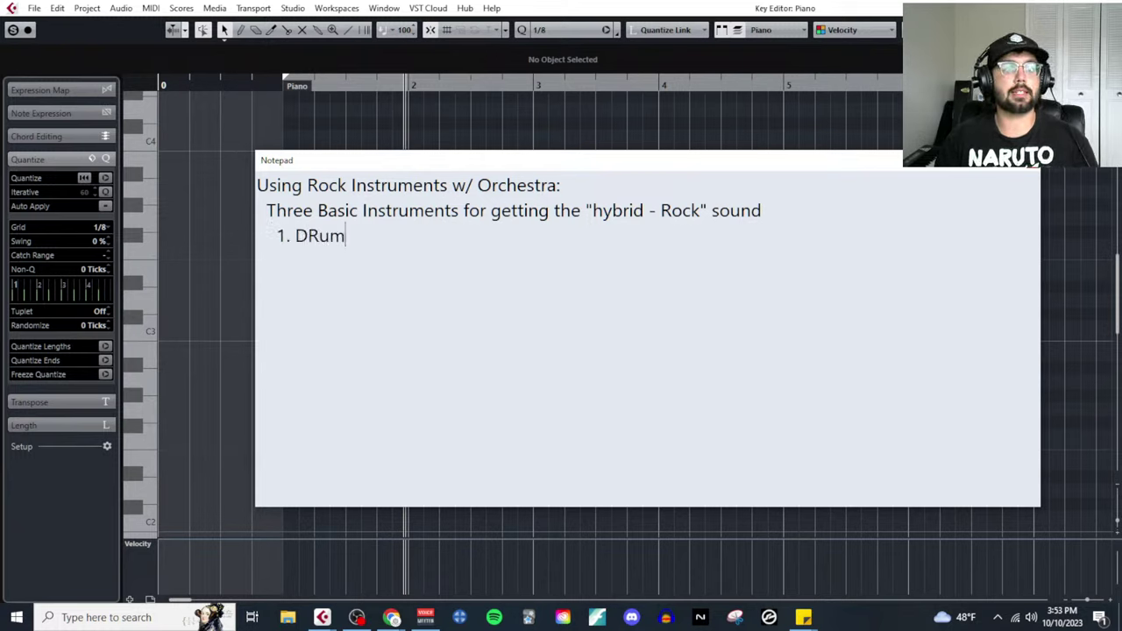
key(BackSpace)
key(BackSpace)
key(BackSpace)
text(rum Se)
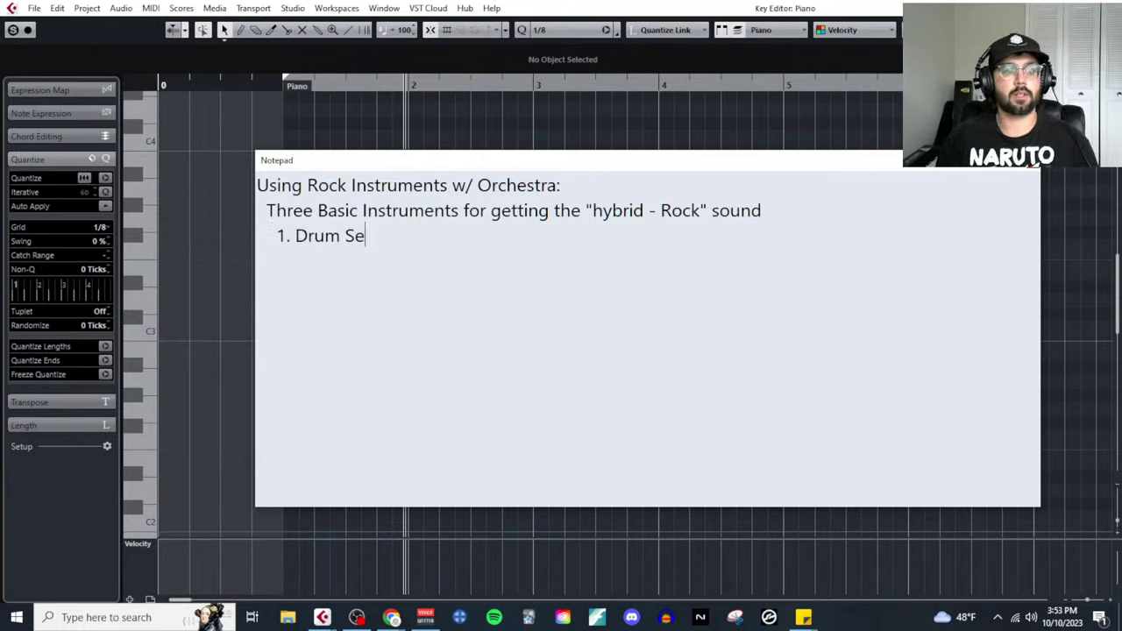
text(t/Kit)
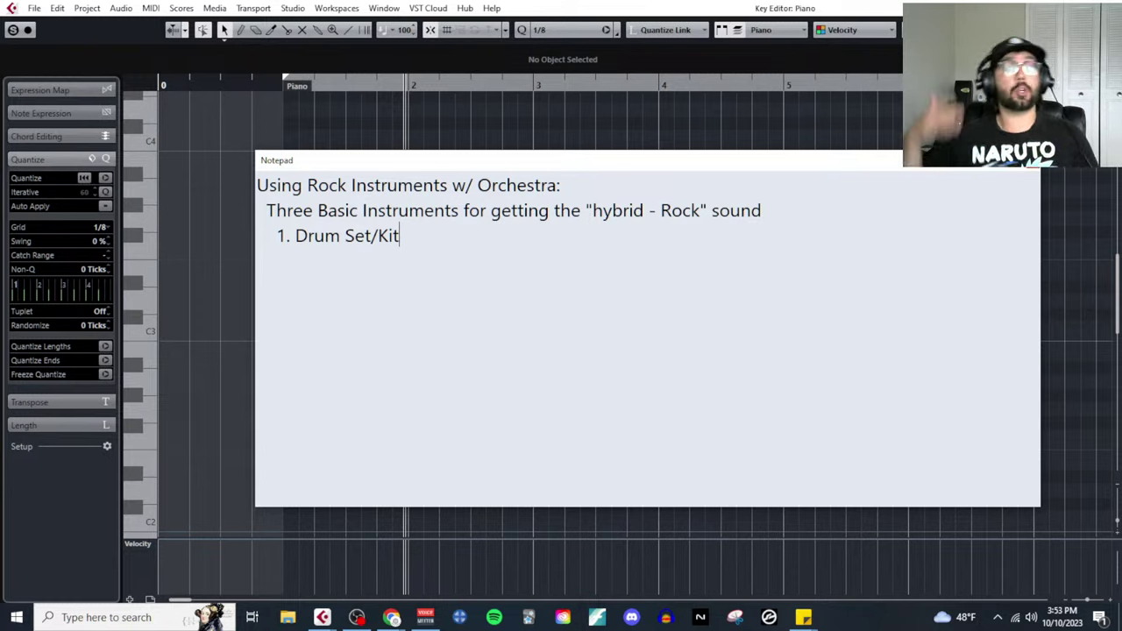
key(Return)
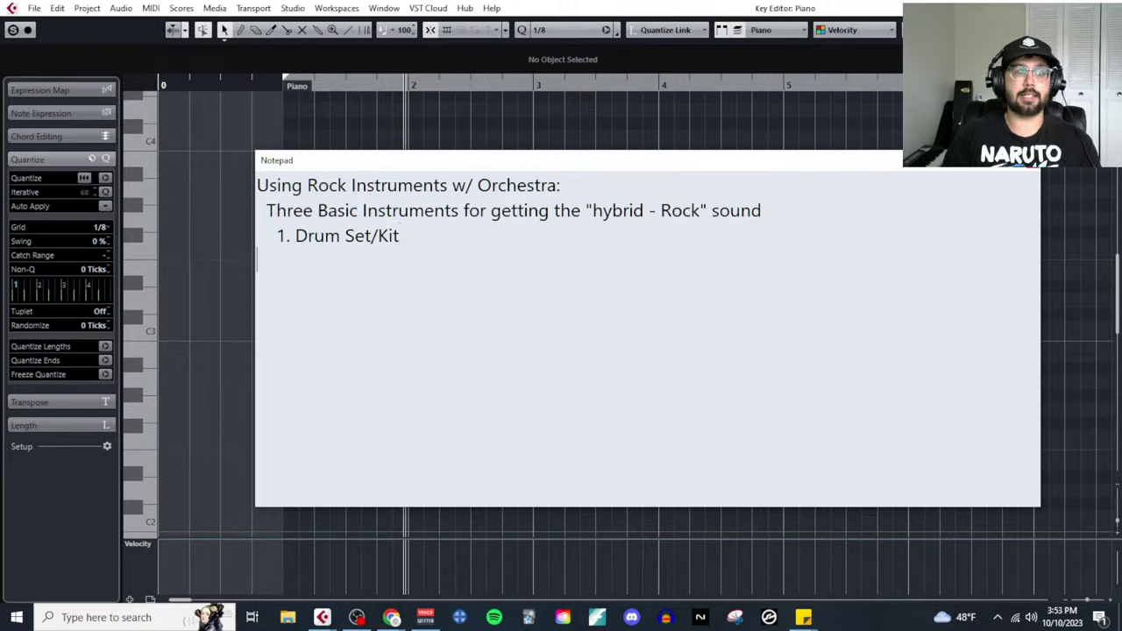
Add "2. Electric Guitar" and "3. Bass Guitar" to the numbered instrument list
text(2. Electric Gu)
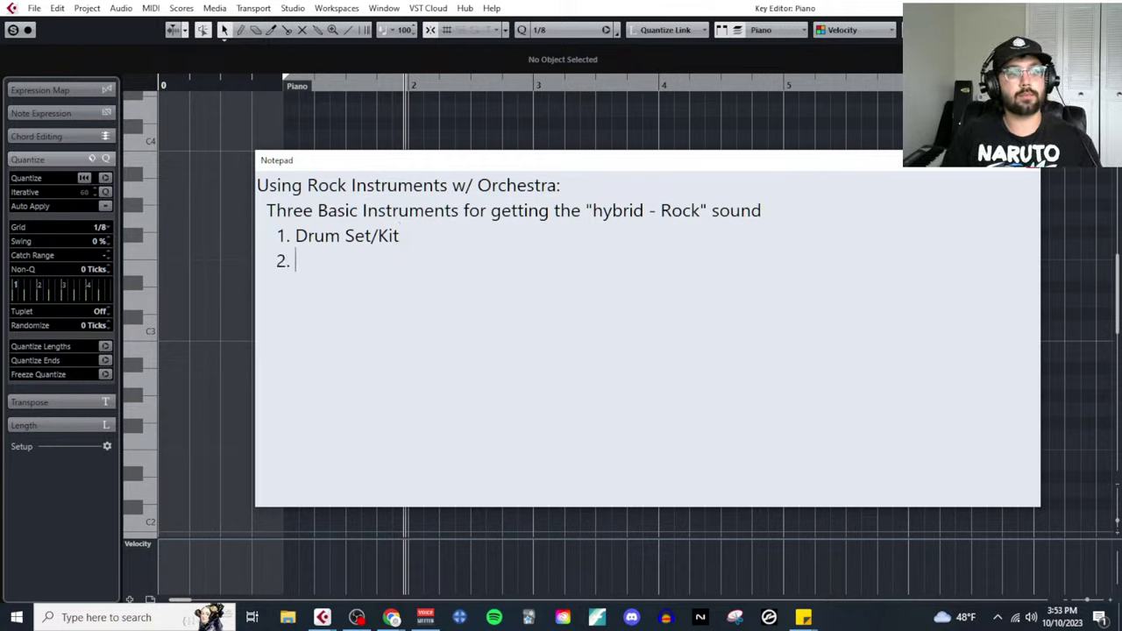
text(itar)
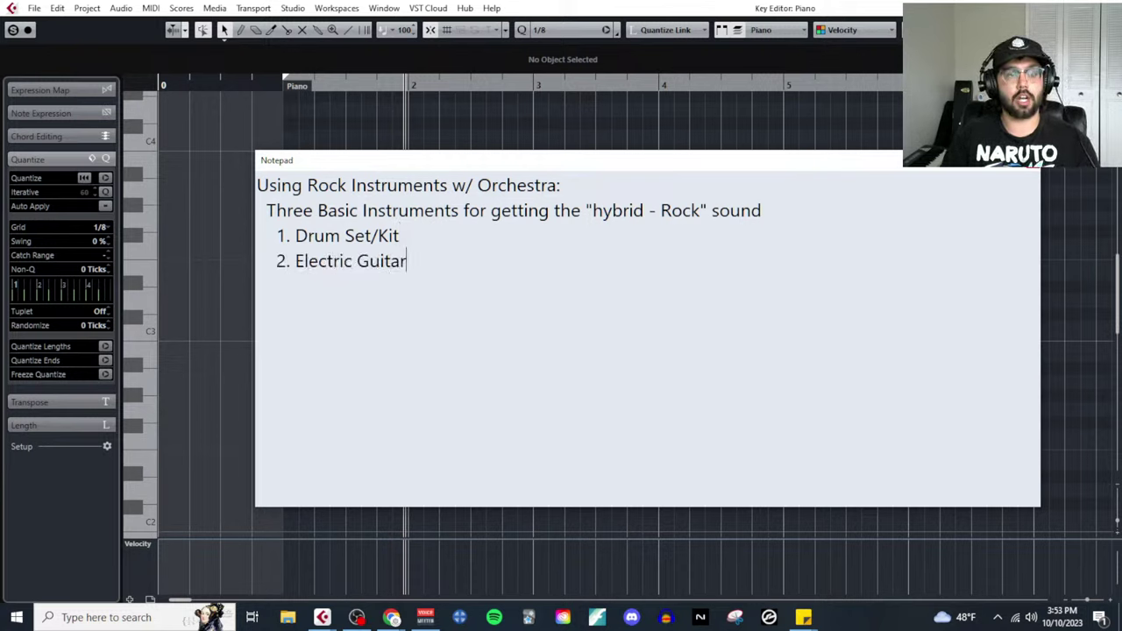
key(Return)
text(3. )
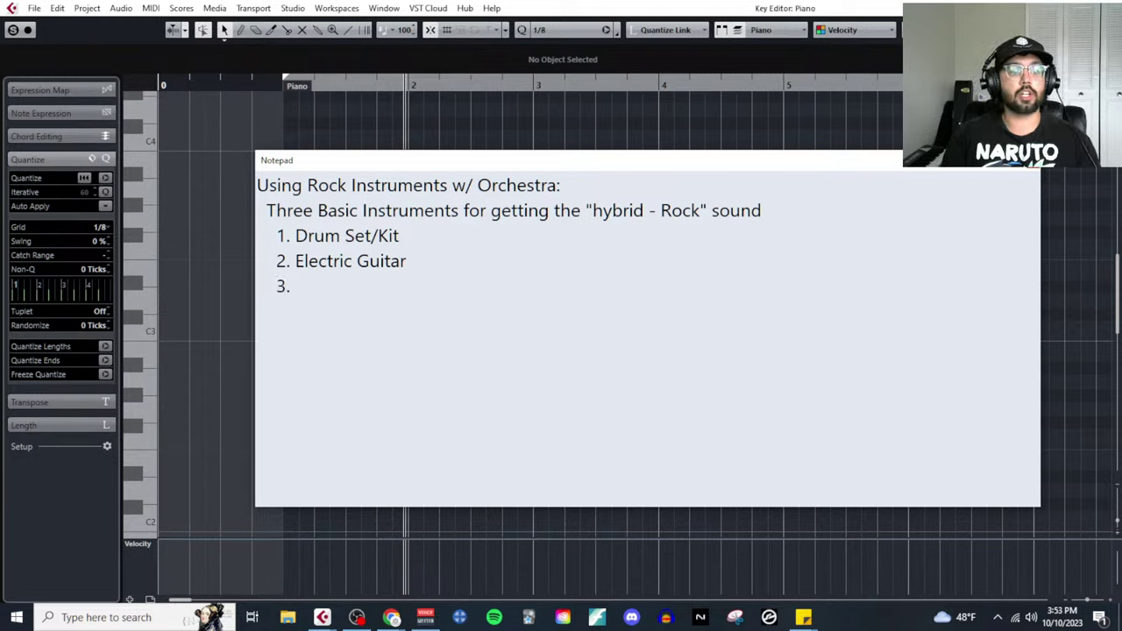
text(Bass Guitar)
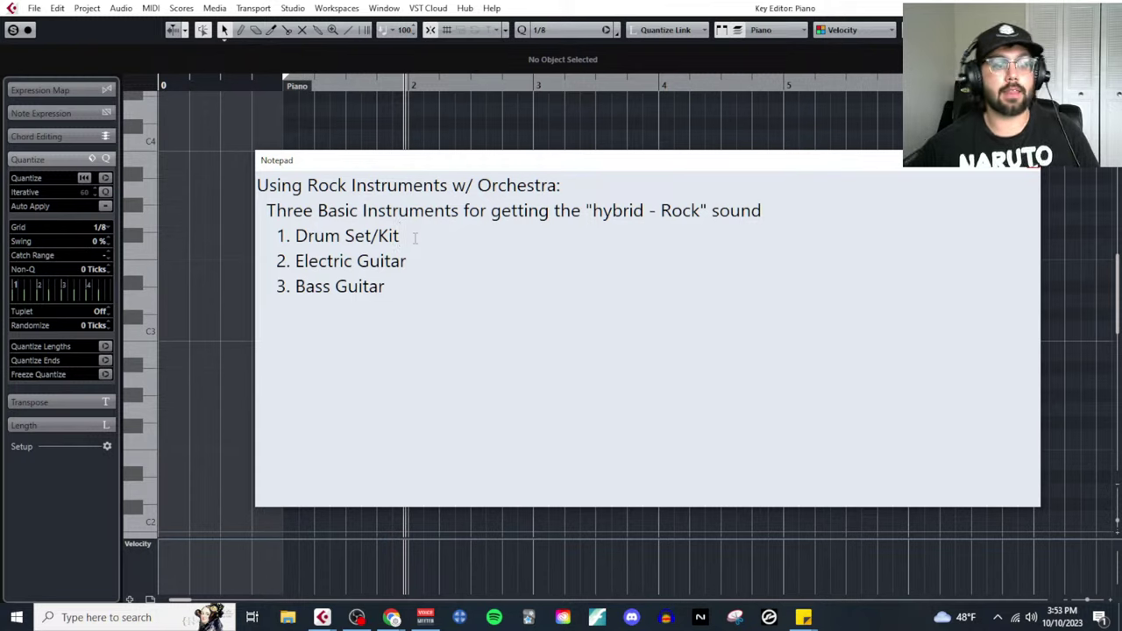
Insert the indented sub-item "- Snare Drum" under Drum Set/Kit
key(Return)
text(-)
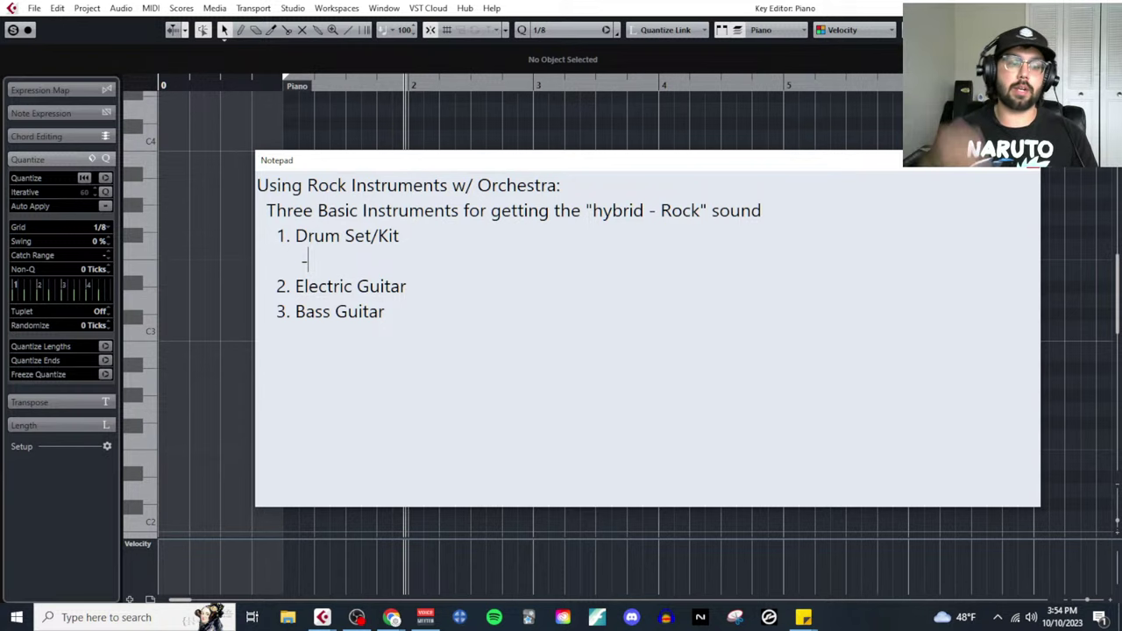
text(Snare Drum)
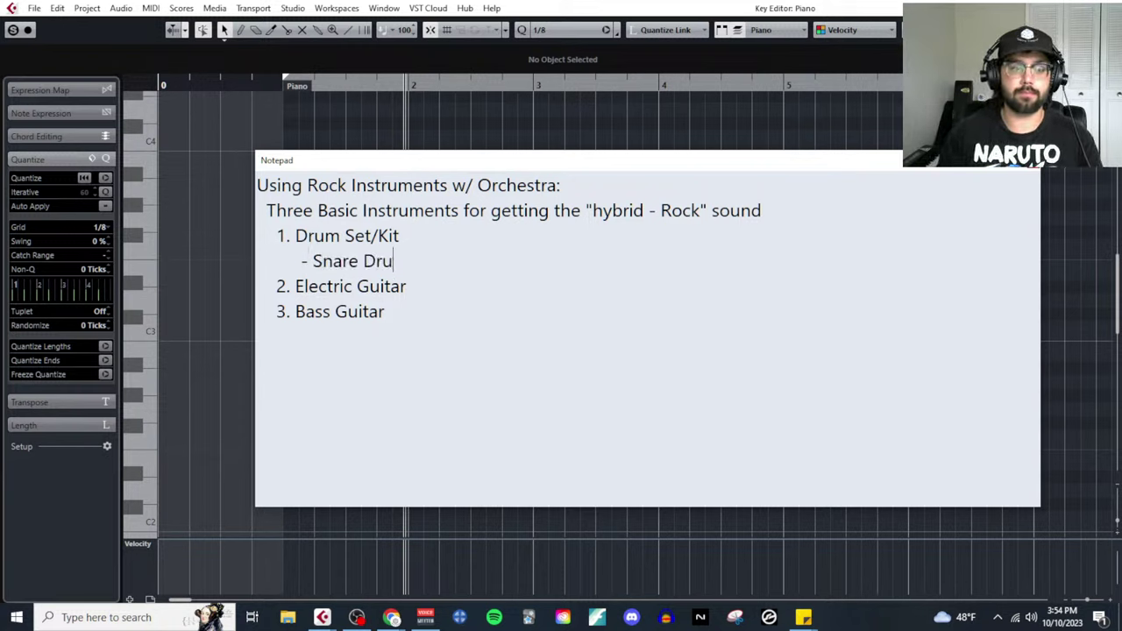
key(Return)
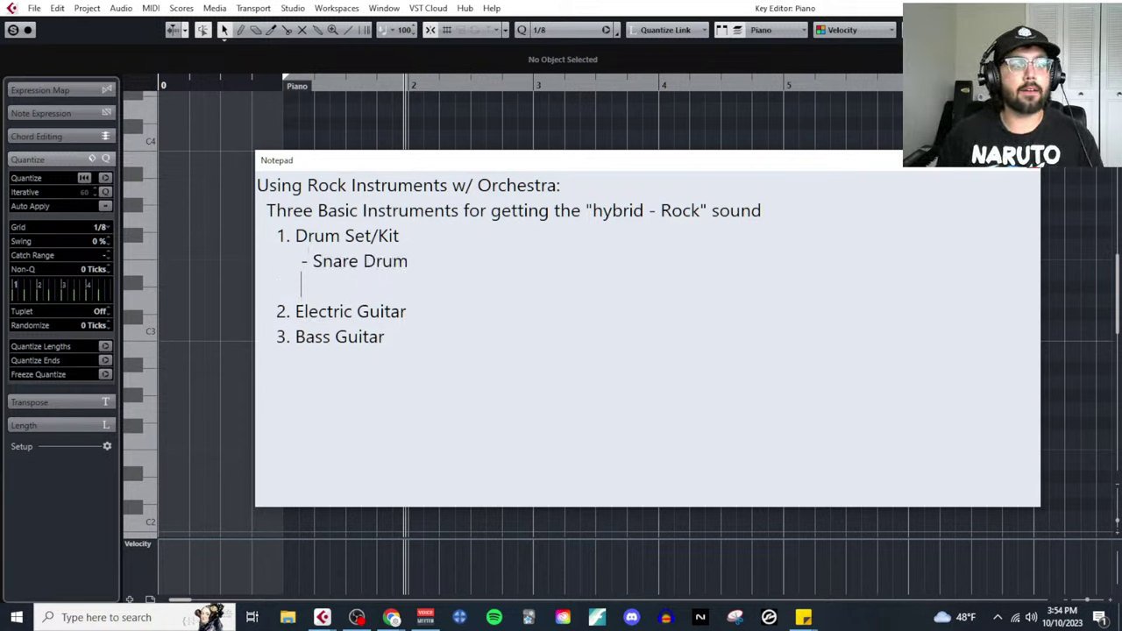
Add the sub-item "- kick/Bass Drum" below Snare Drum with the same indentation
text(-)
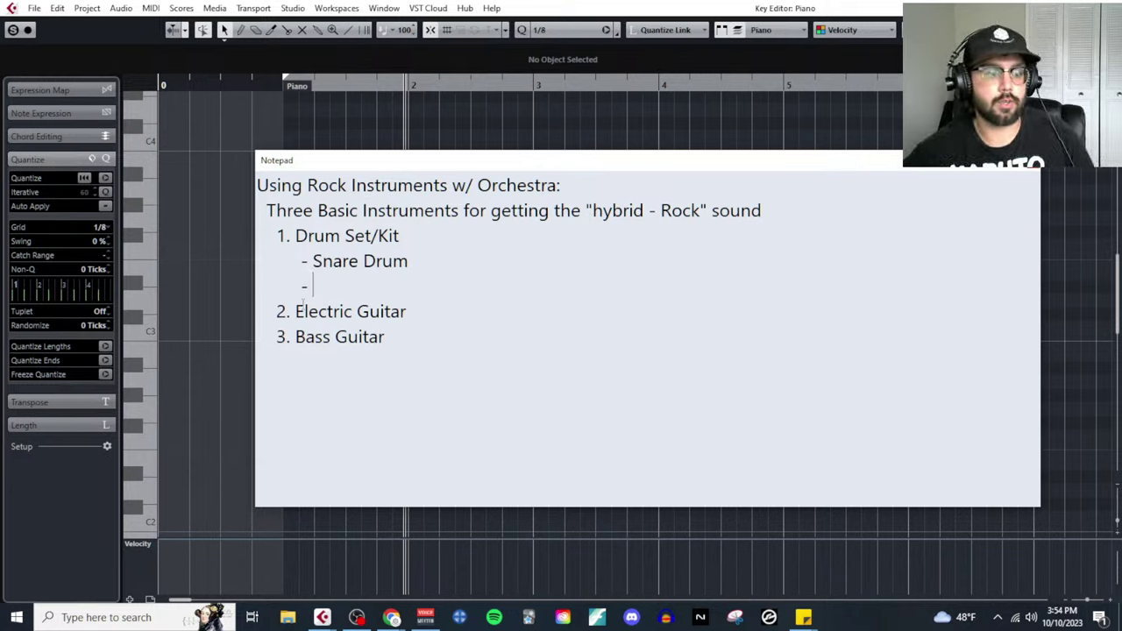
drag(329, 285, 256, 285)
click(334, 283)
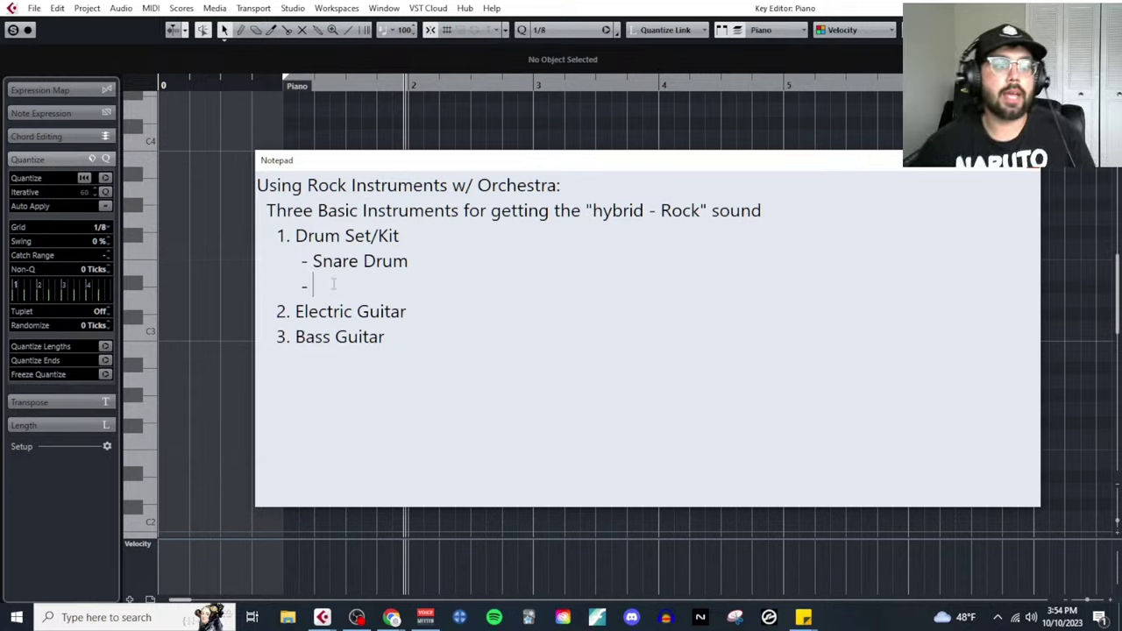
text(kick/Bass)
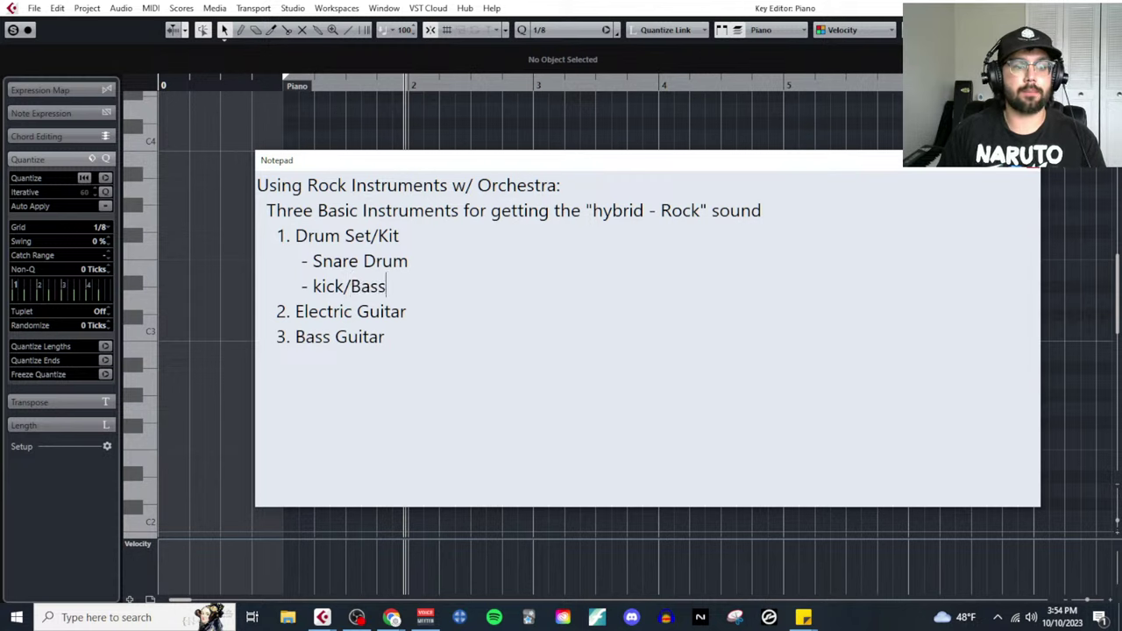
text( Drum)
key(Return)
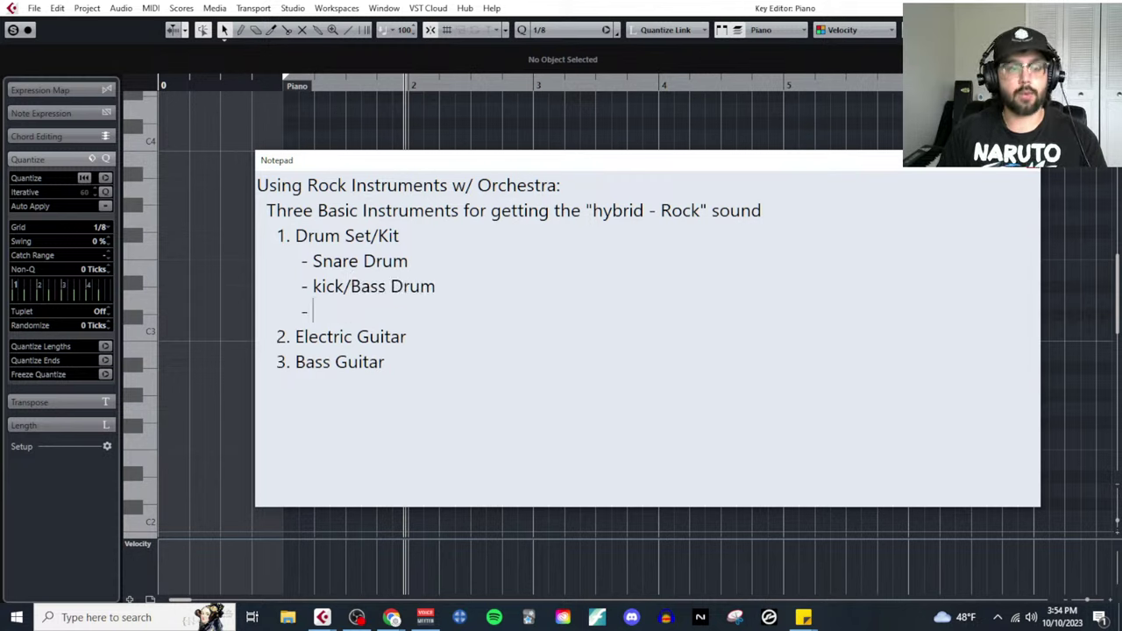
Add the sub-items "- High-Hat/Ride Cymbal" and "- (Toms)" to complete the Drum Set/Kit list
text(- High-)
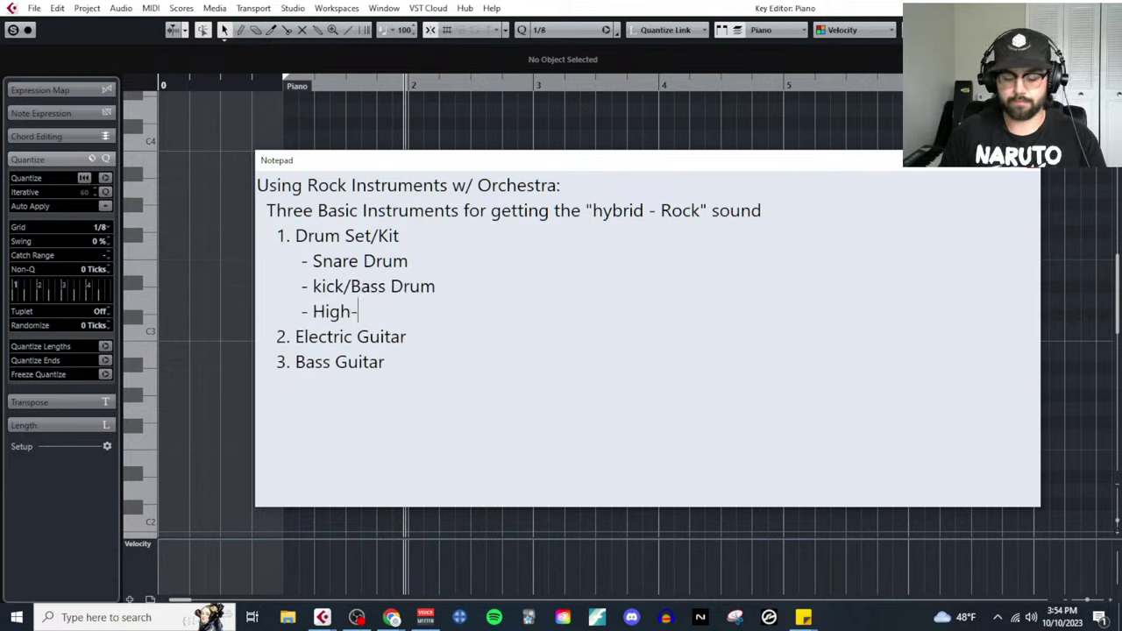
text(Hat/Ride )
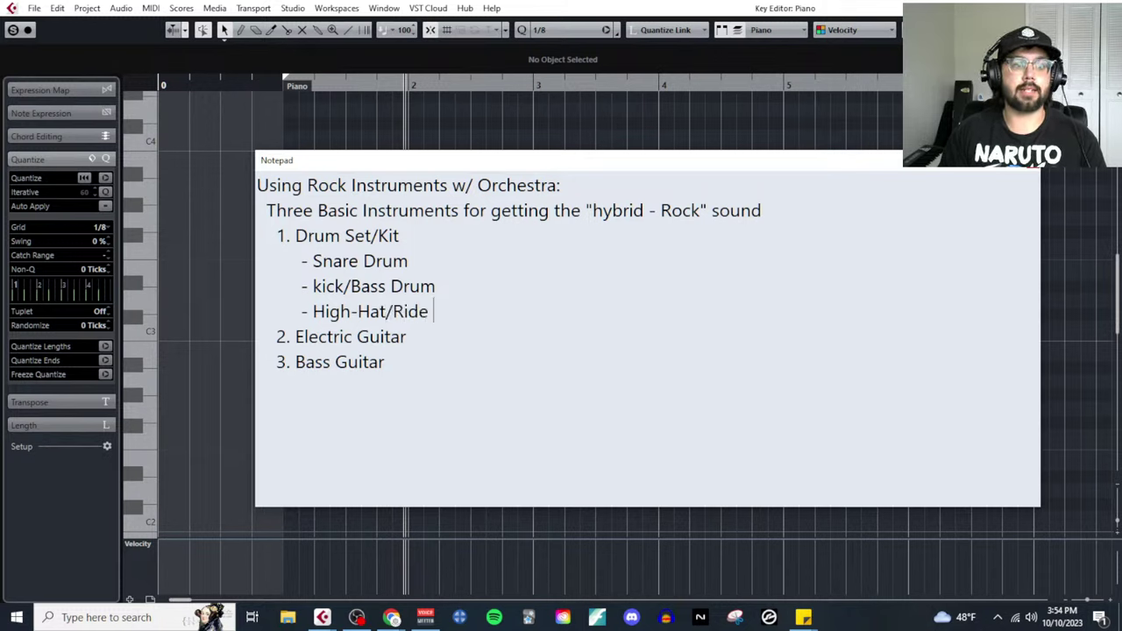
text(Cymbal)
key(Return)
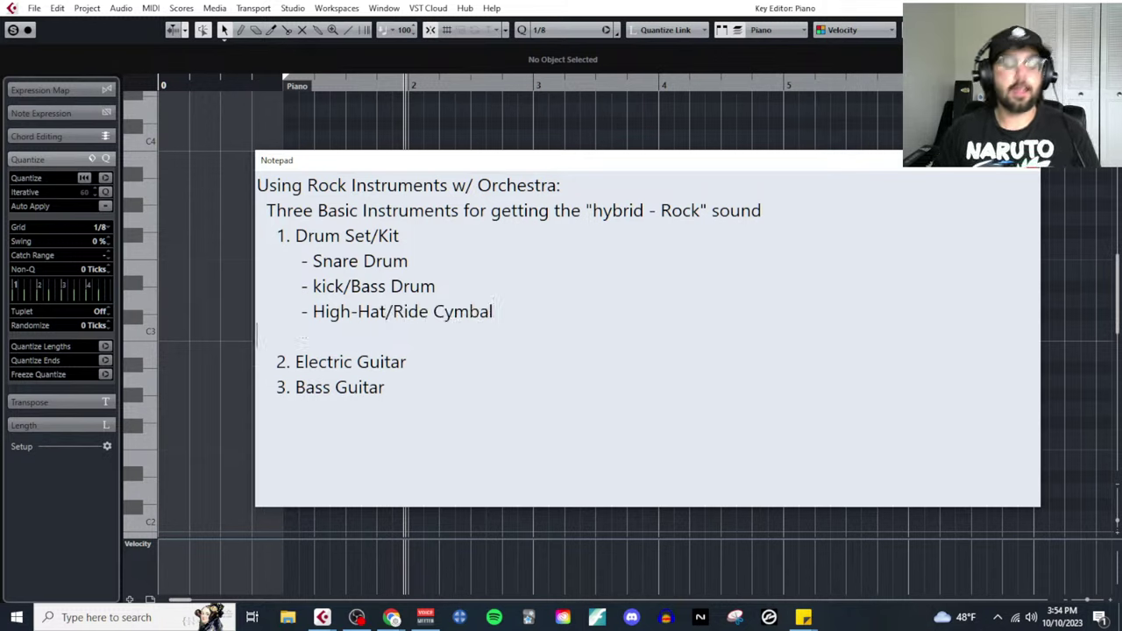
text(- (Toms))
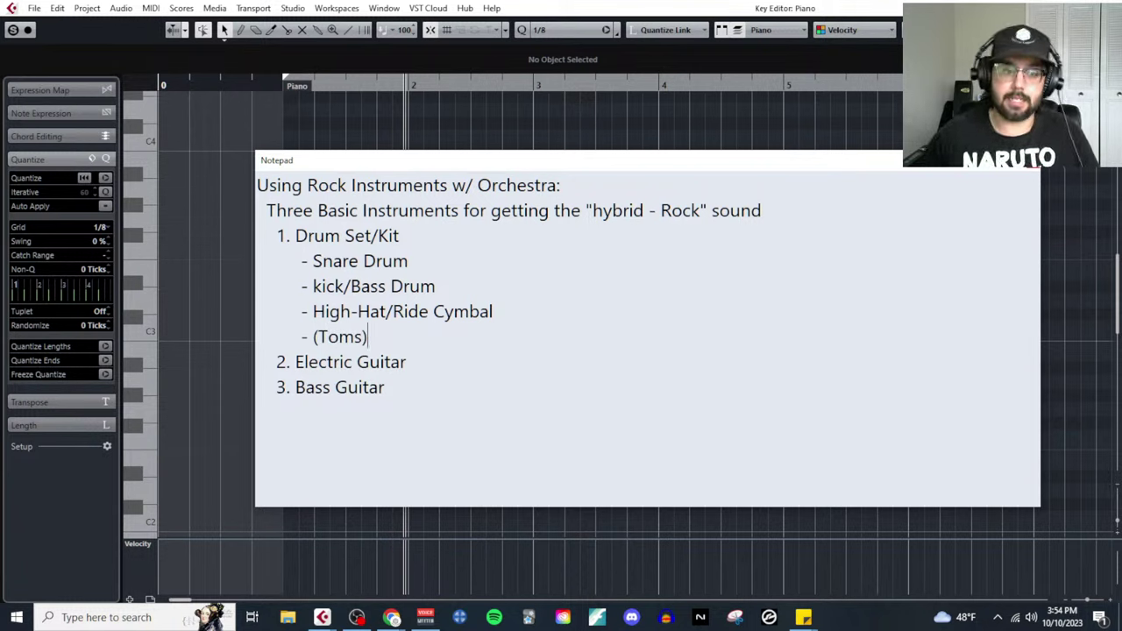
Append the description = "Time Keepers", in quotation marks, to the High-Hat/Ride Cymbal line
click(516, 316)
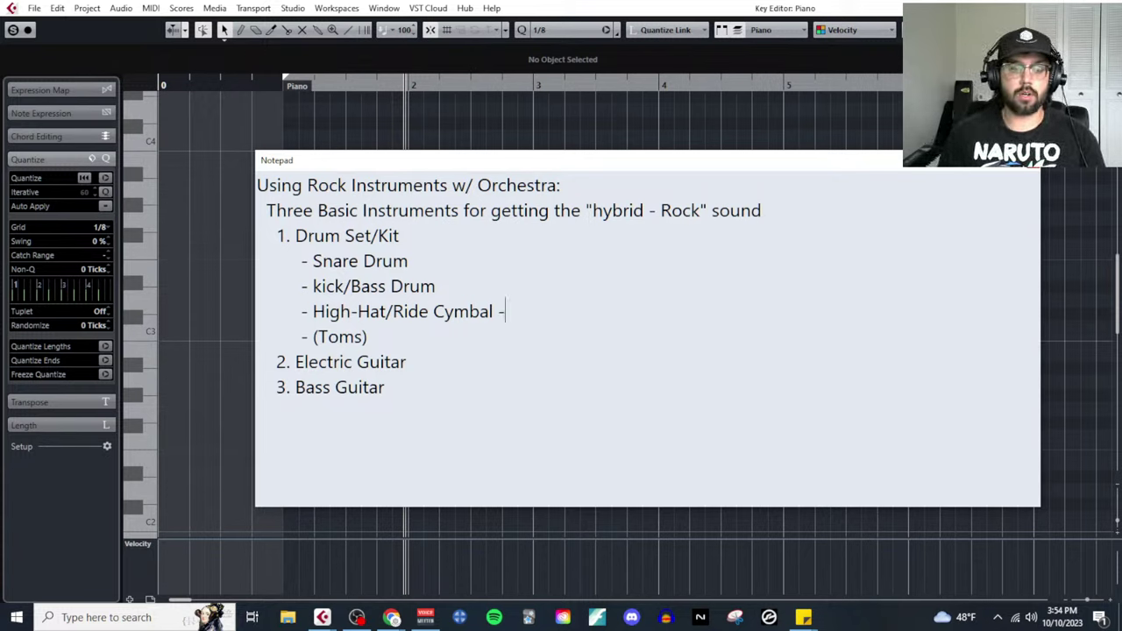
text(= Time Keepers")
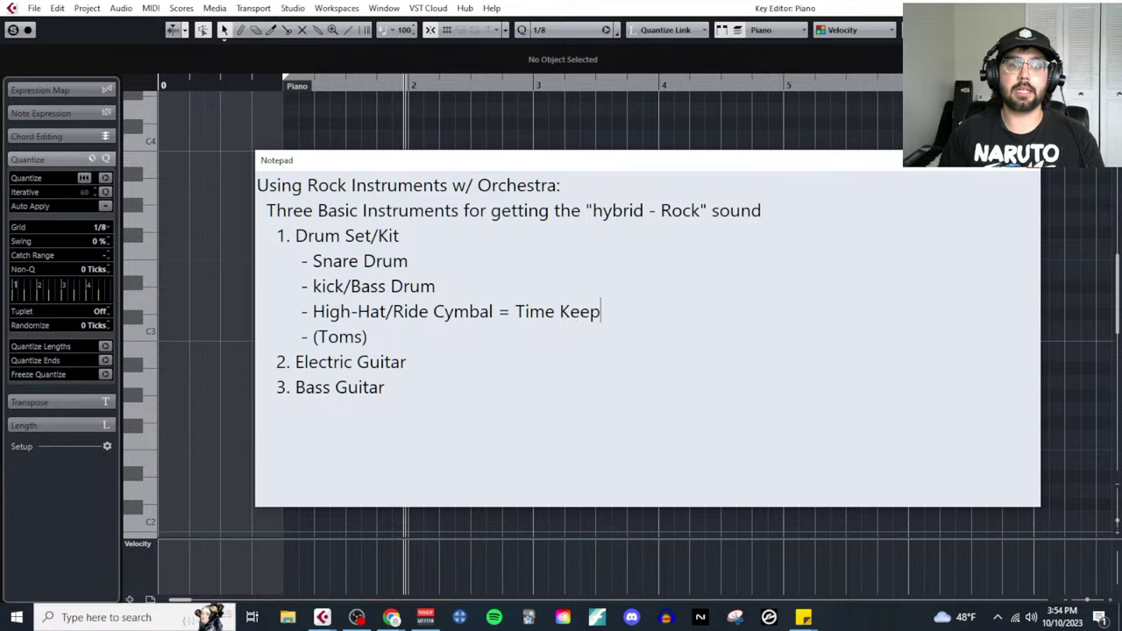
click(515, 318)
text(")
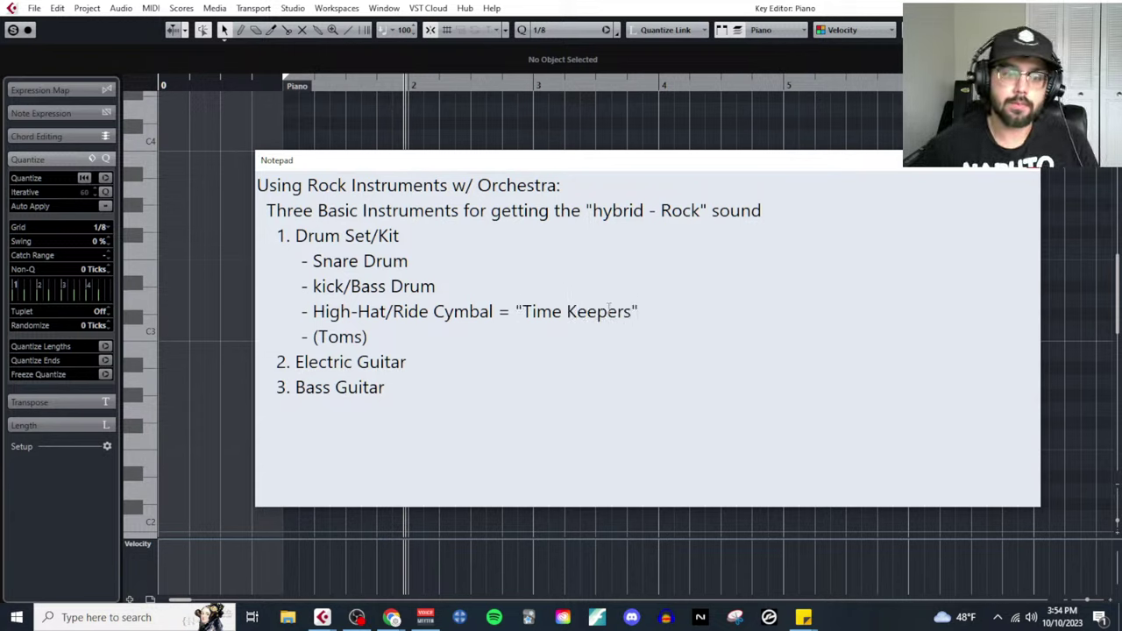
Extend the High-Hat/Ride Cymbal description with "keep a constant 8th or 16th note pulse" and highlight "8th or 16th note pulse"
click(658, 308)
text(keep a cont)
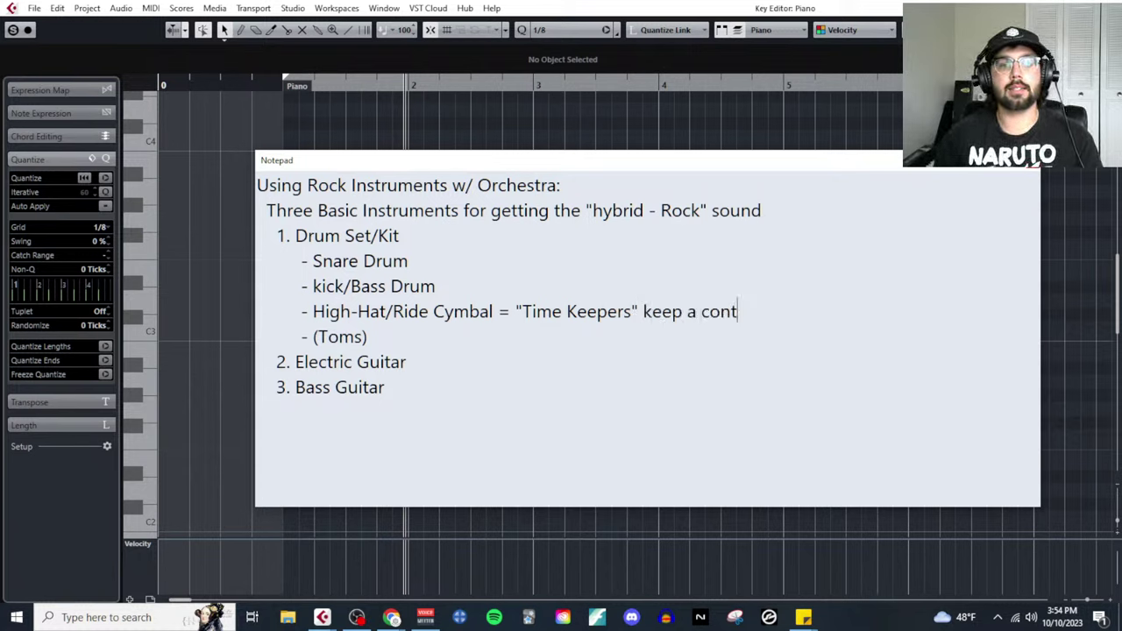
key(BackSpace)
text(stant )
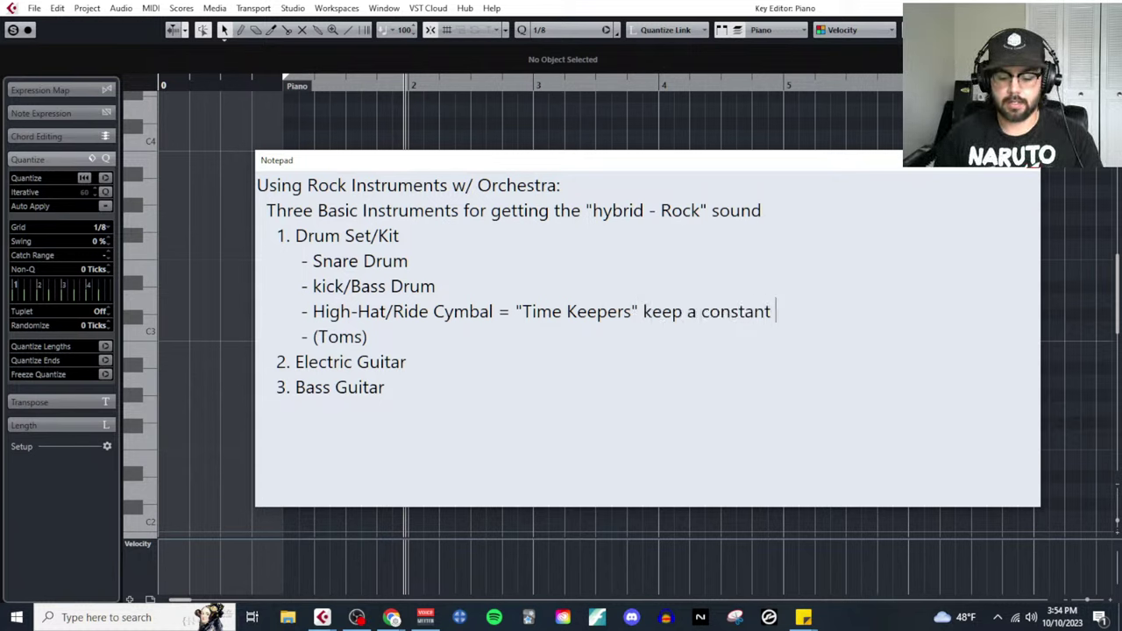
text(8th or 16th no)
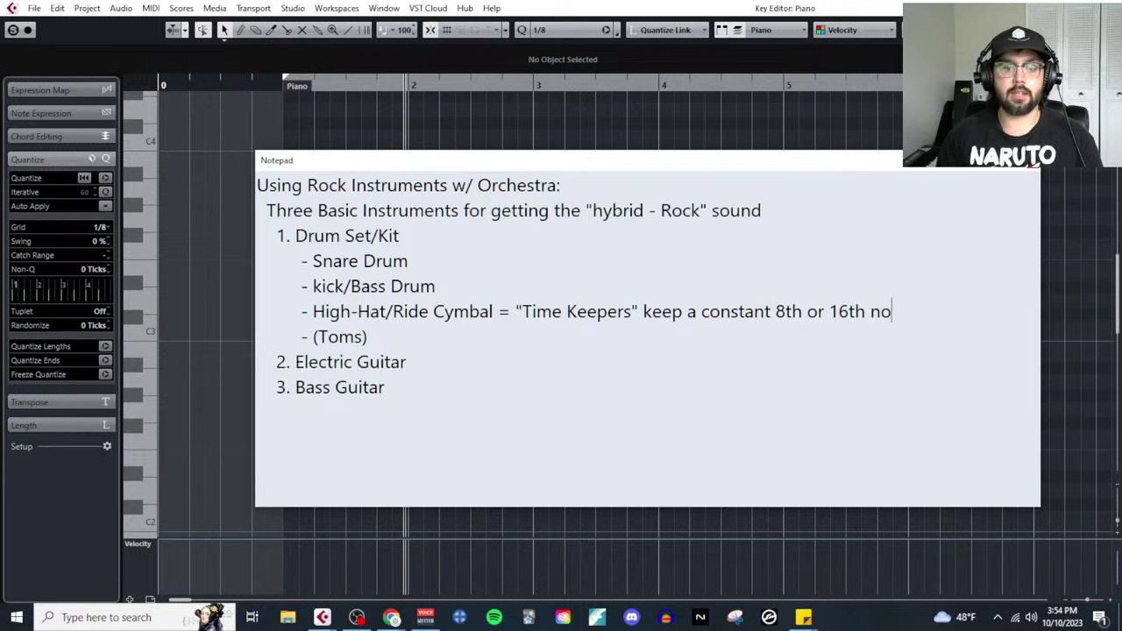
text(te pulse)
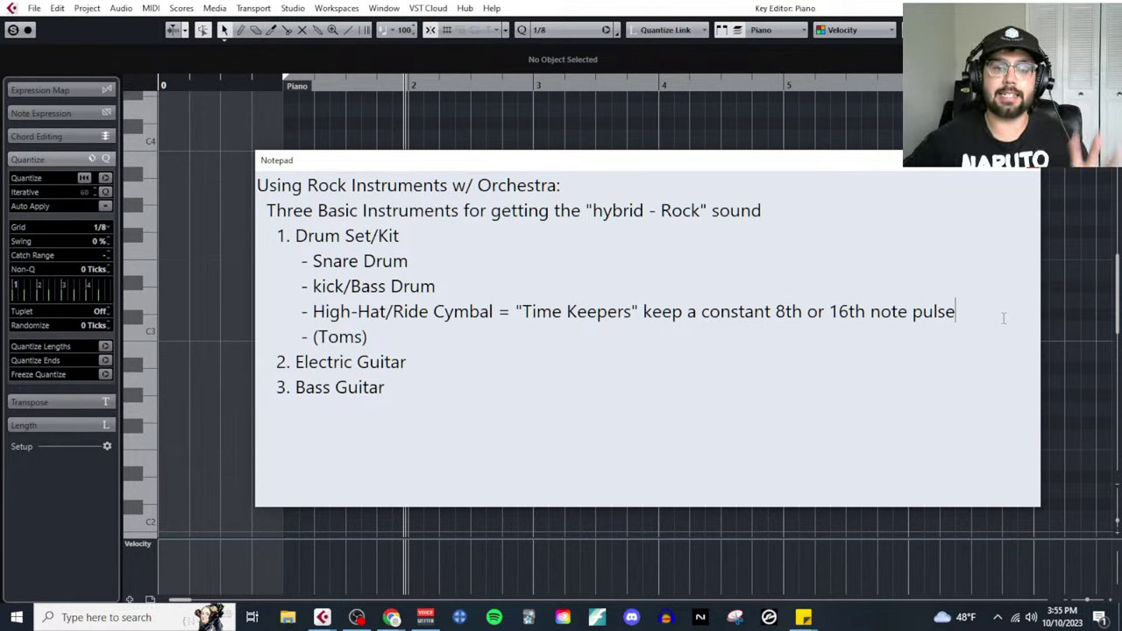
drag(983, 316, 783, 320)
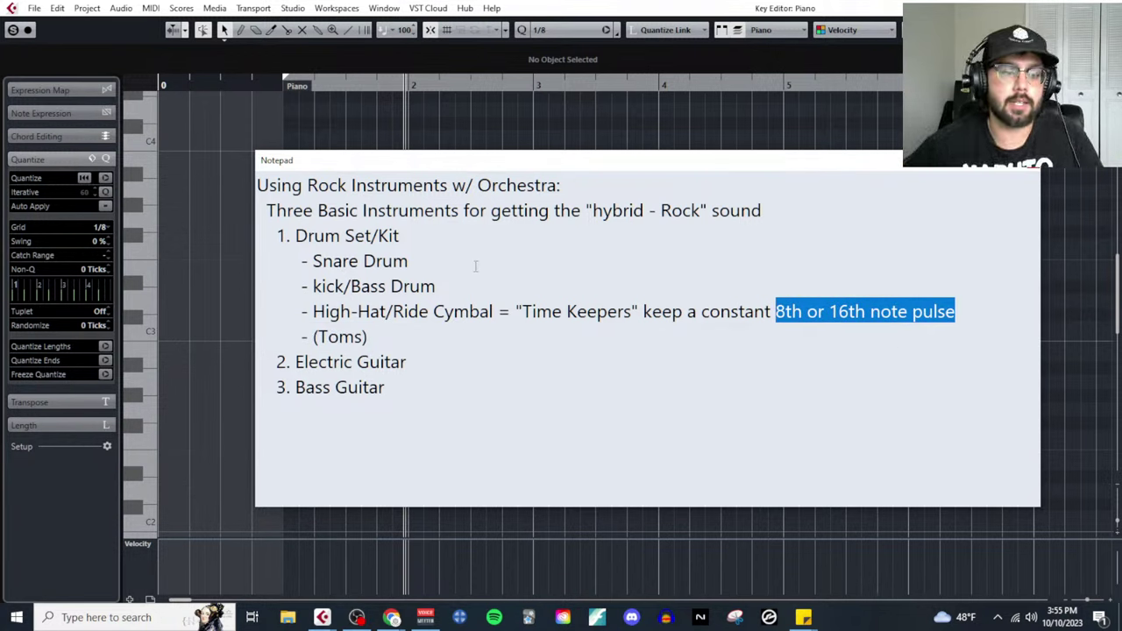
Append the description = "Back Beat", in quotation marks, to the Snare Drum line
click(475, 266)
text(= )
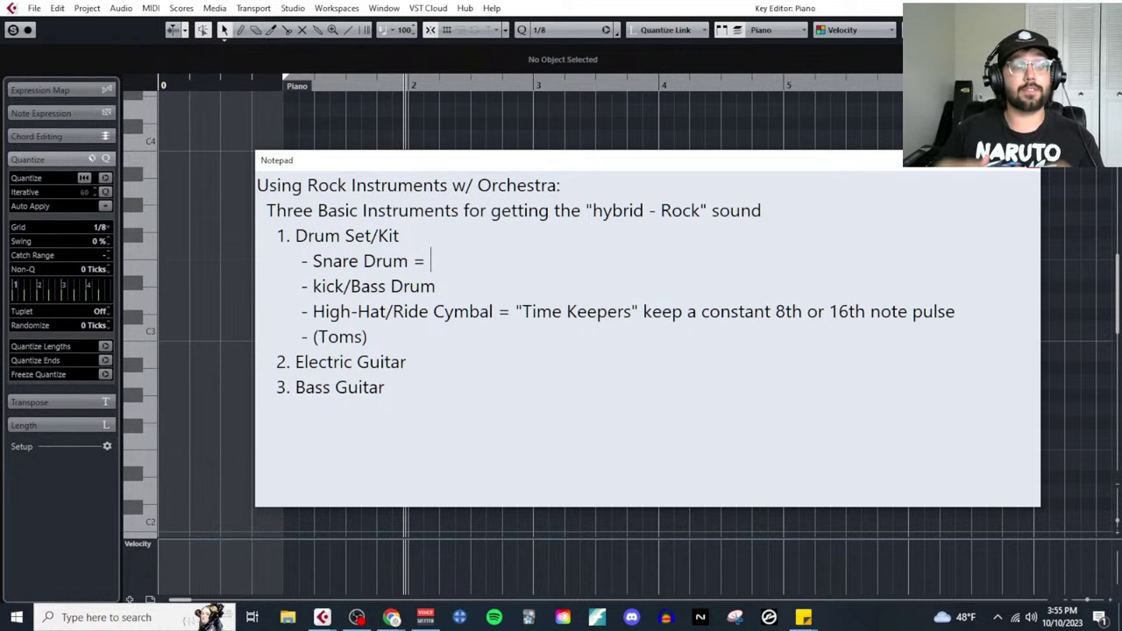
text("Back )
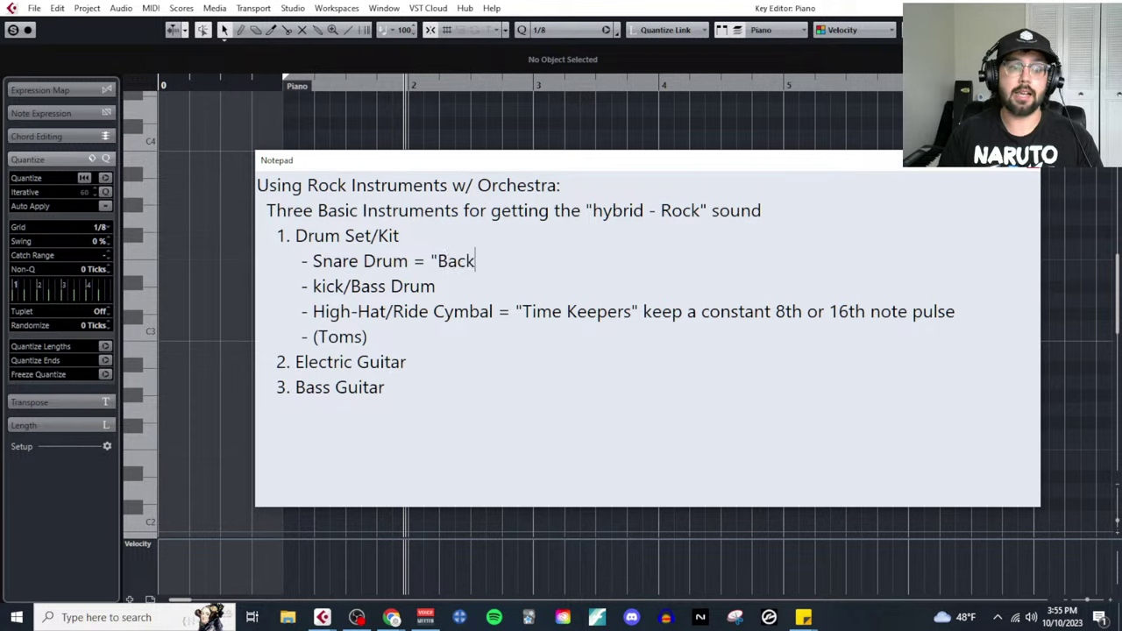
text(Beat")
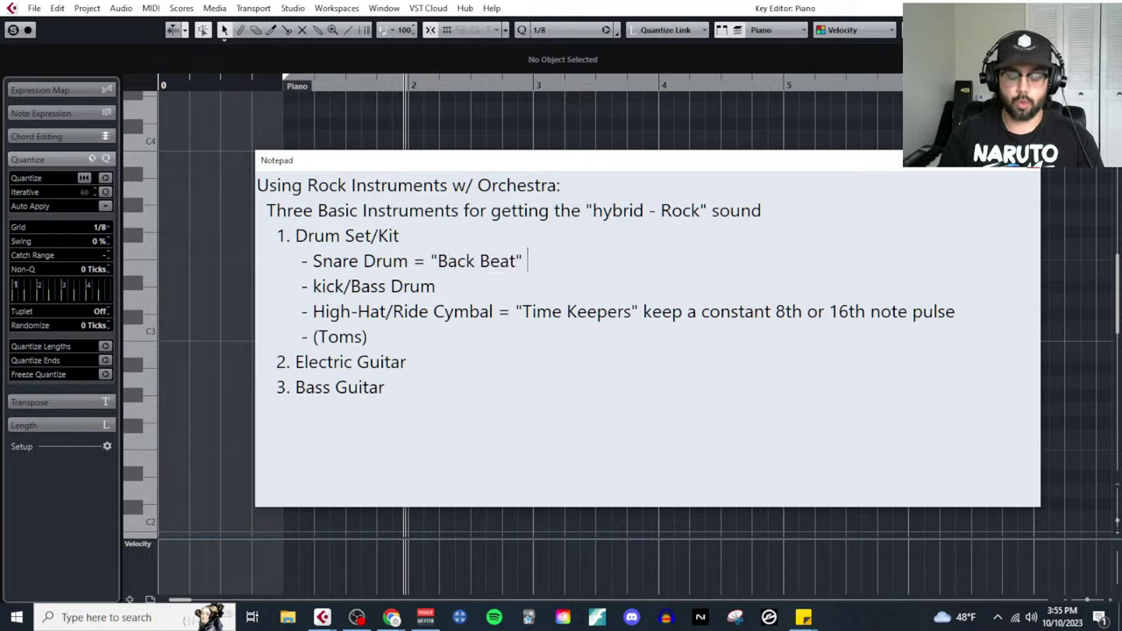
Extend the Snare Drum description with ", emphasizes the weak beats of your time signature." and highlight the words "Snare Drum"
text(, e)
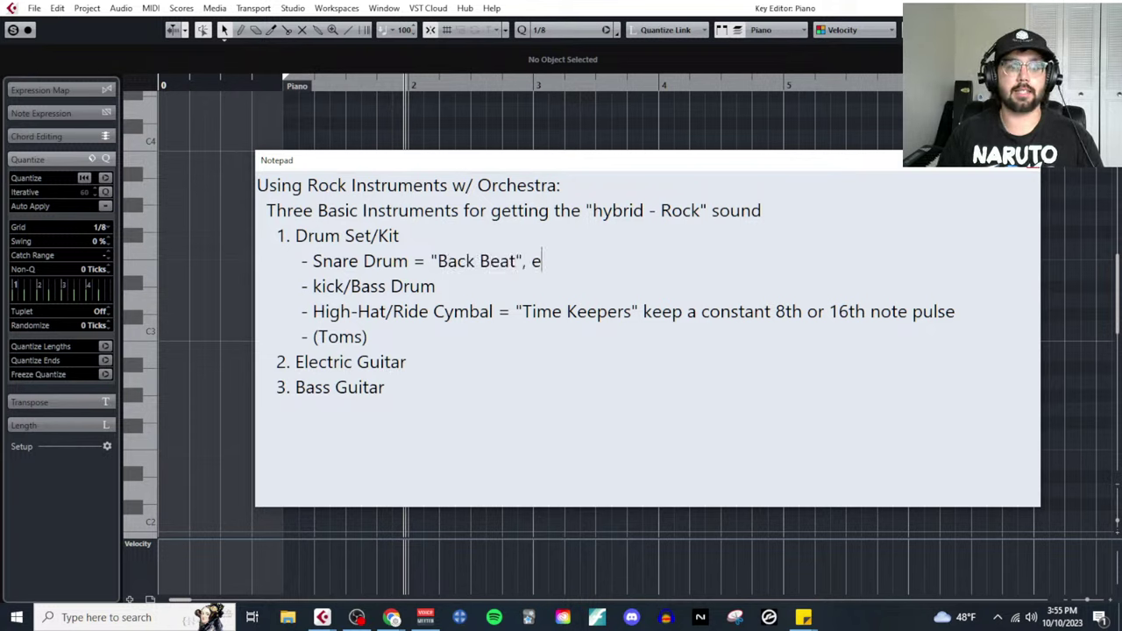
text(mphasizes the weak b)
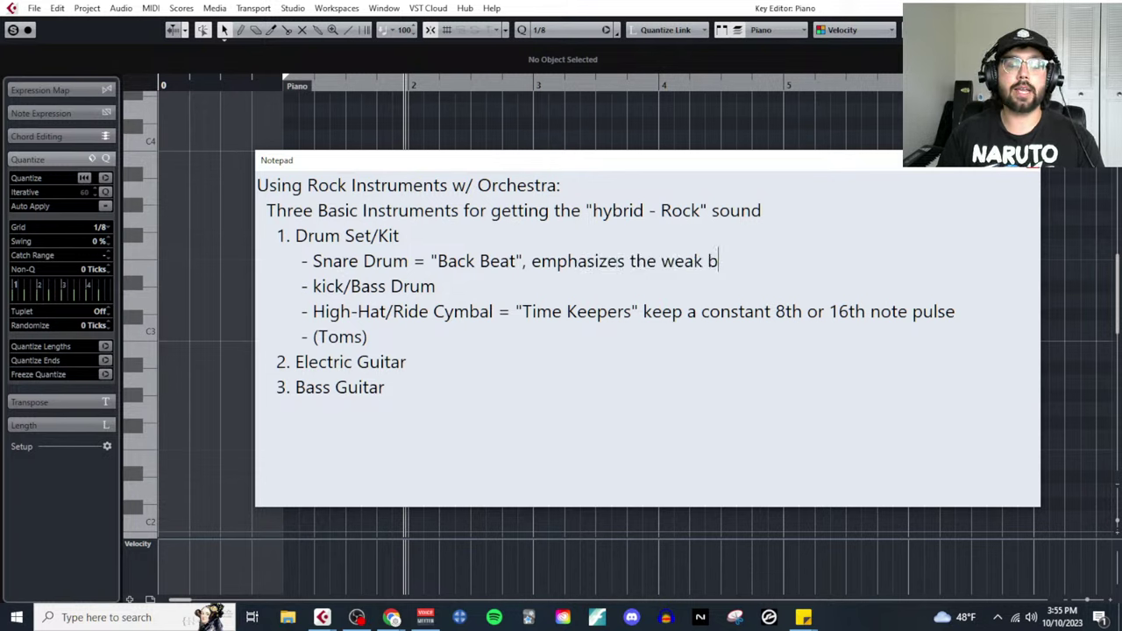
text(eats of your ke)
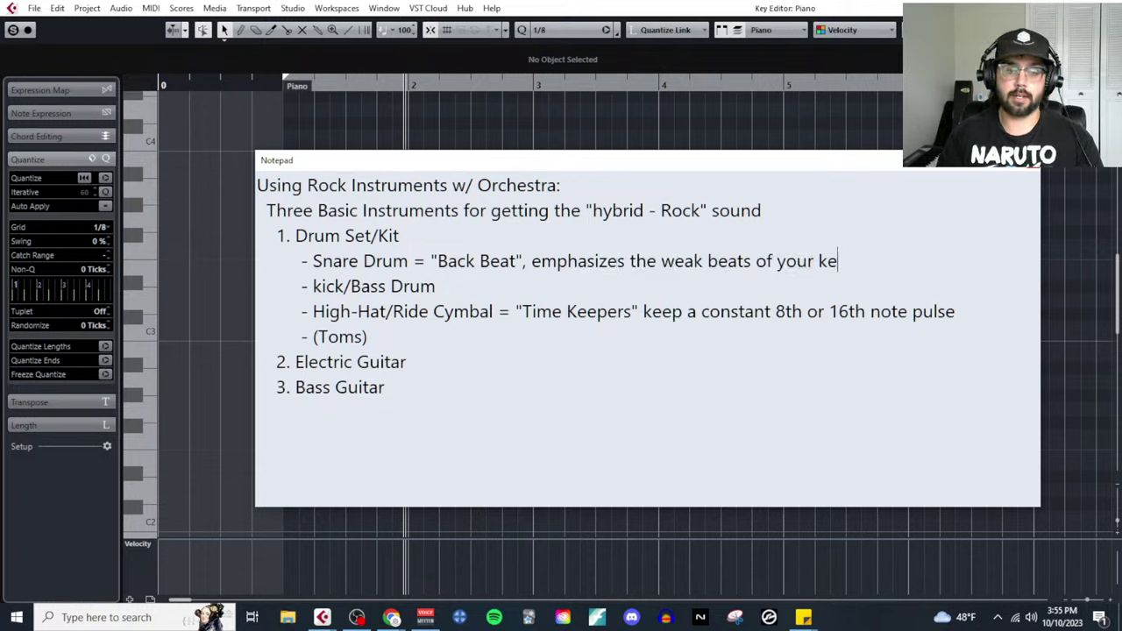
key(BackSpace)
key(BackSpace)
text(temp)
key(BackSpace)
key(BackSpace)
key(BackSpace)
text(ime )
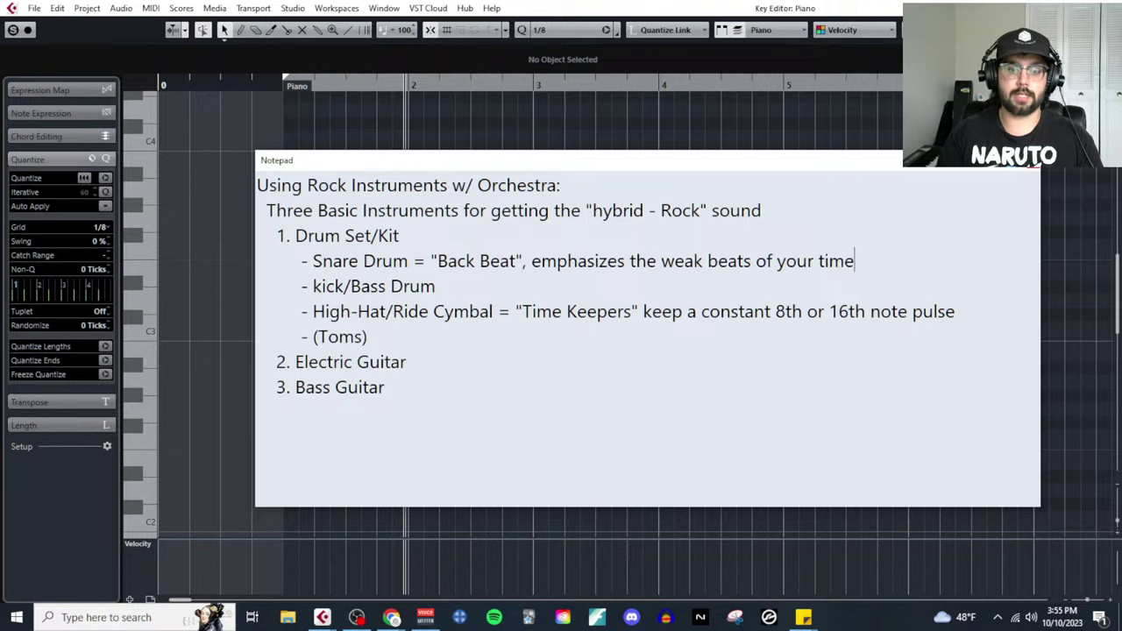
text(signature.)
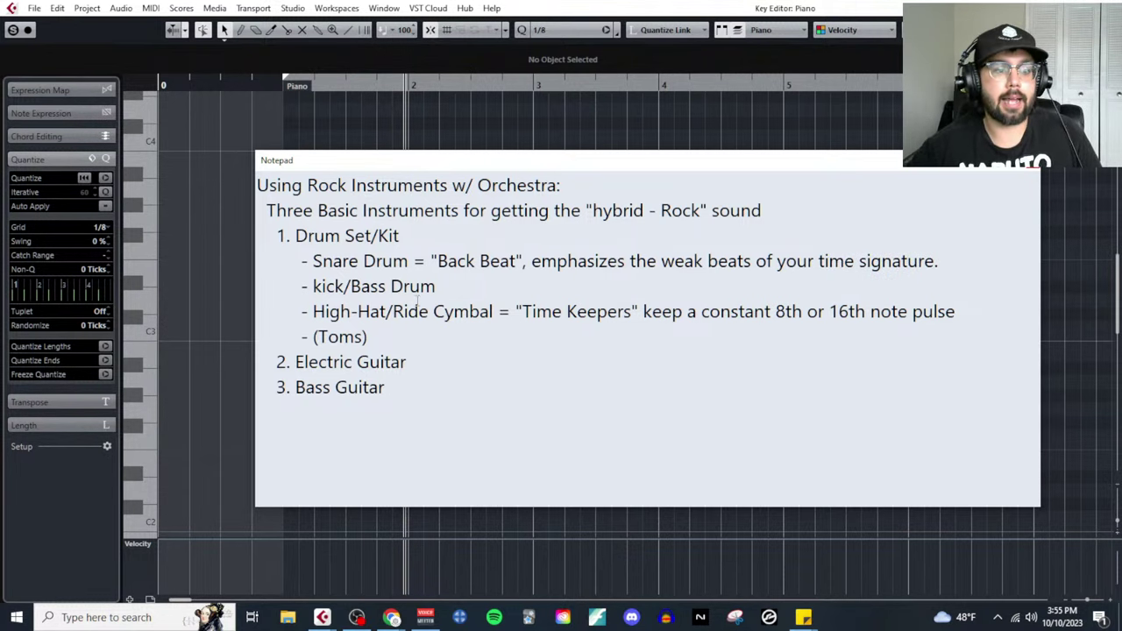
drag(387, 311, 305, 311)
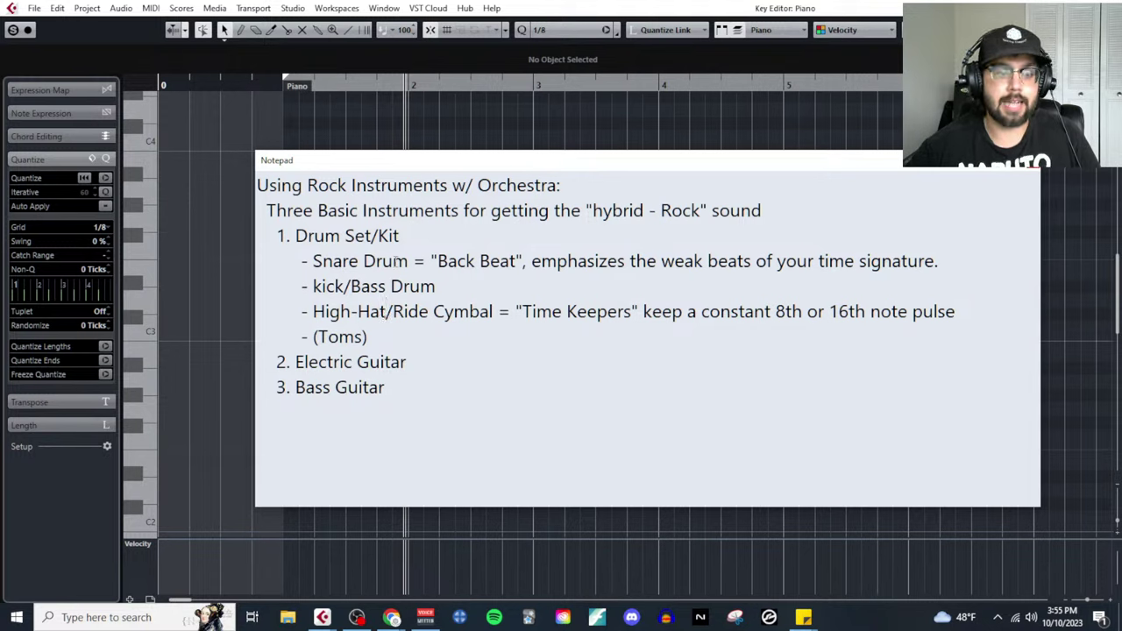
drag(409, 261, 308, 261)
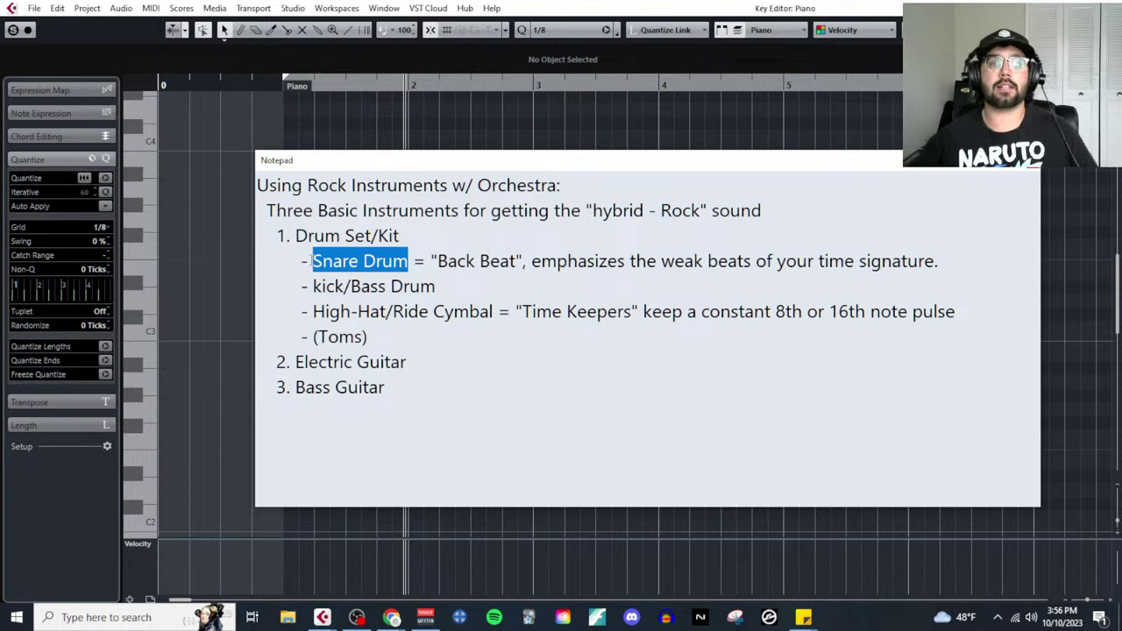
Describe the kick/Bass Drum as "= in charge of personality; mark the strong beats, and fill out the groove."
click(474, 286)
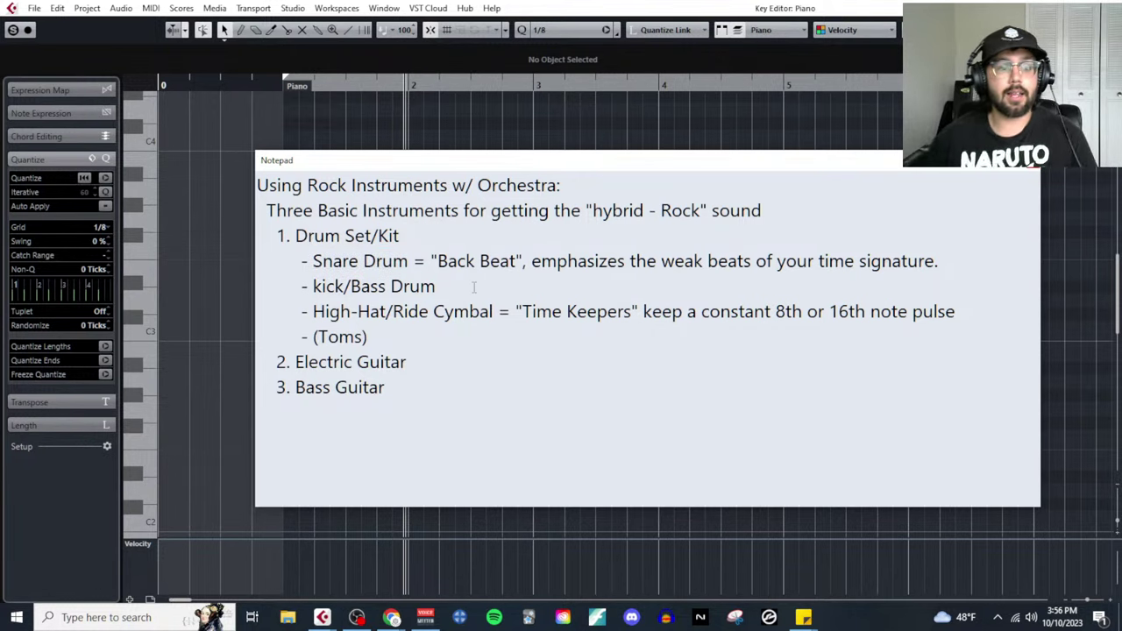
text(= )
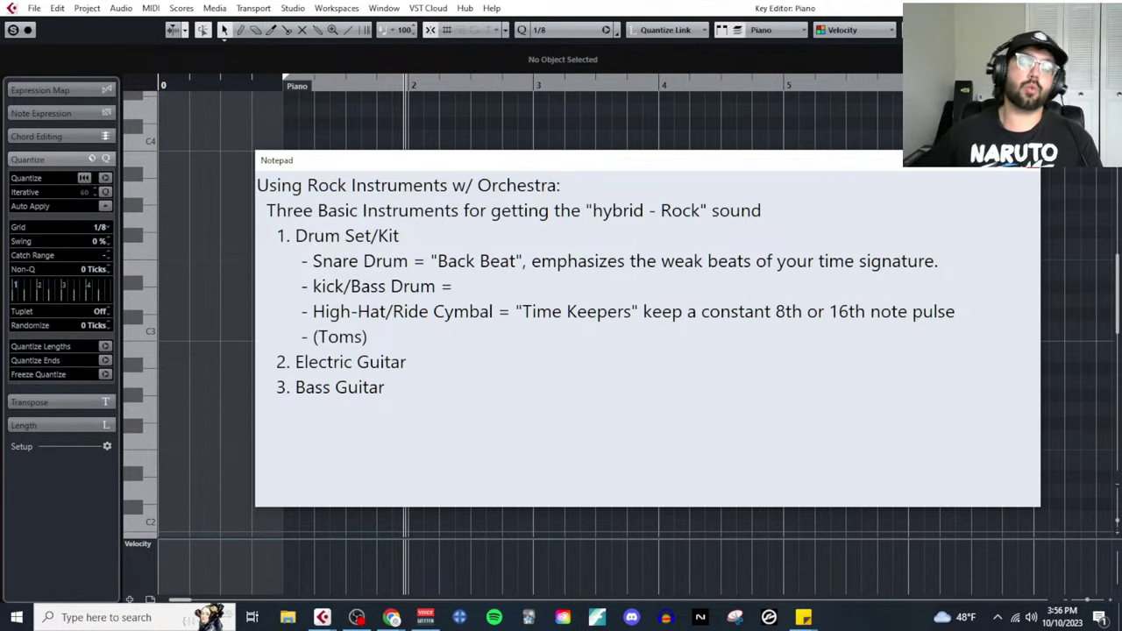
text(in c)
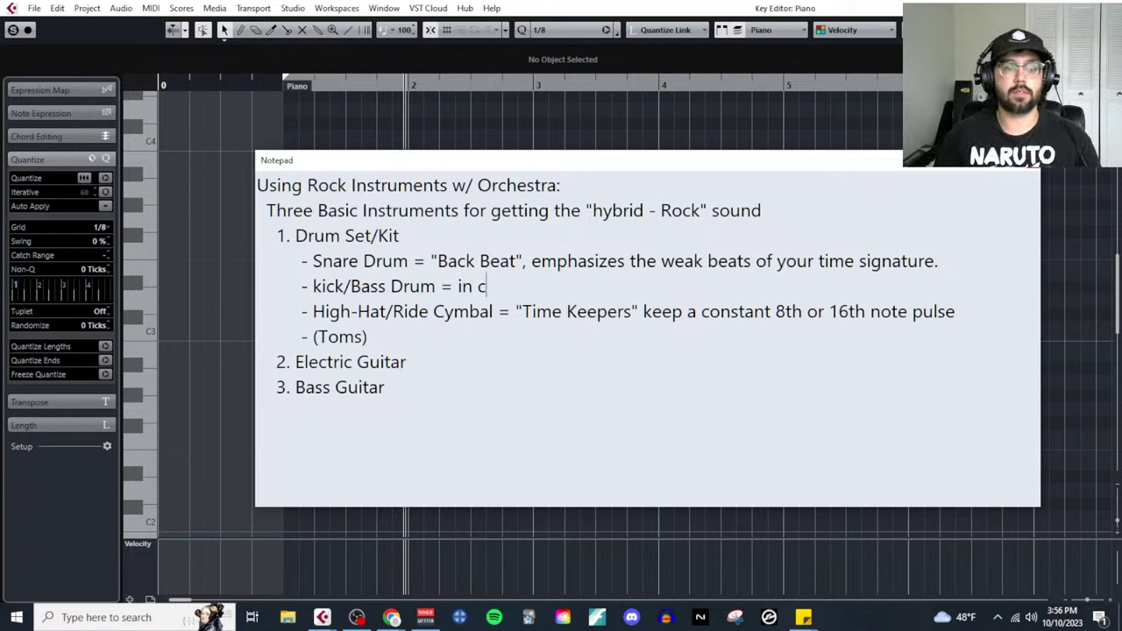
text(harge of personality)
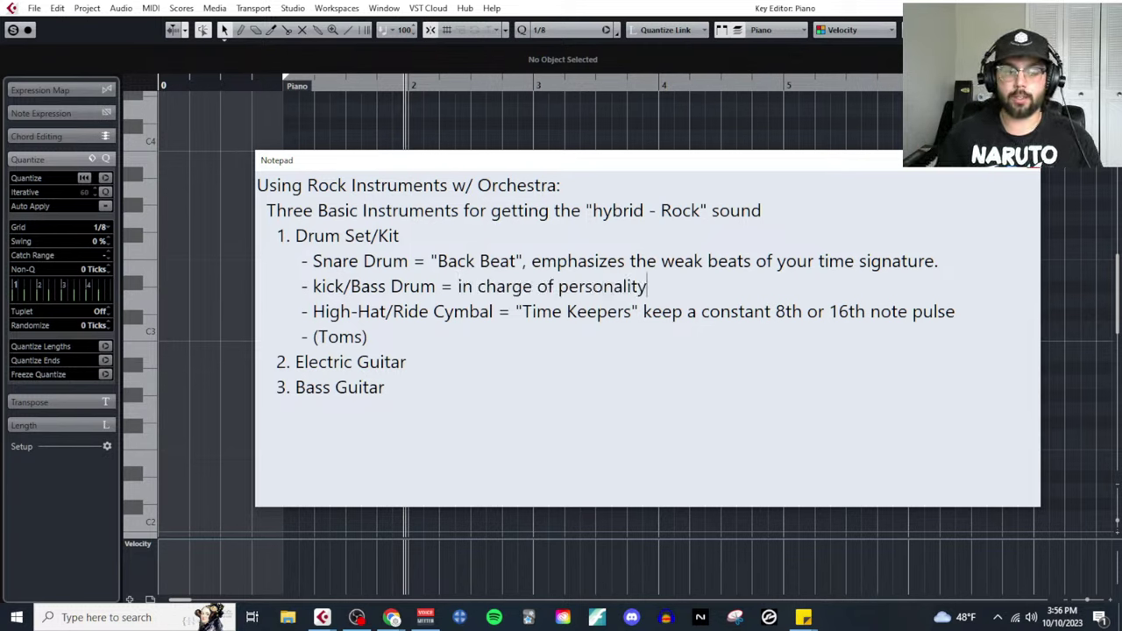
text(; mark the )
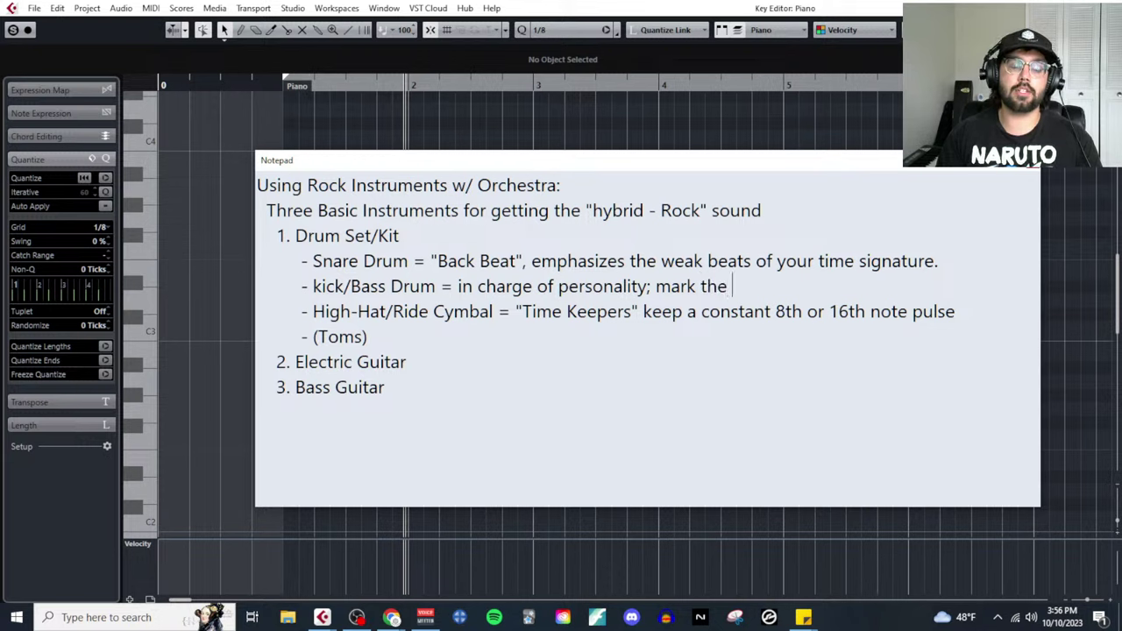
text(strong beats, and fi)
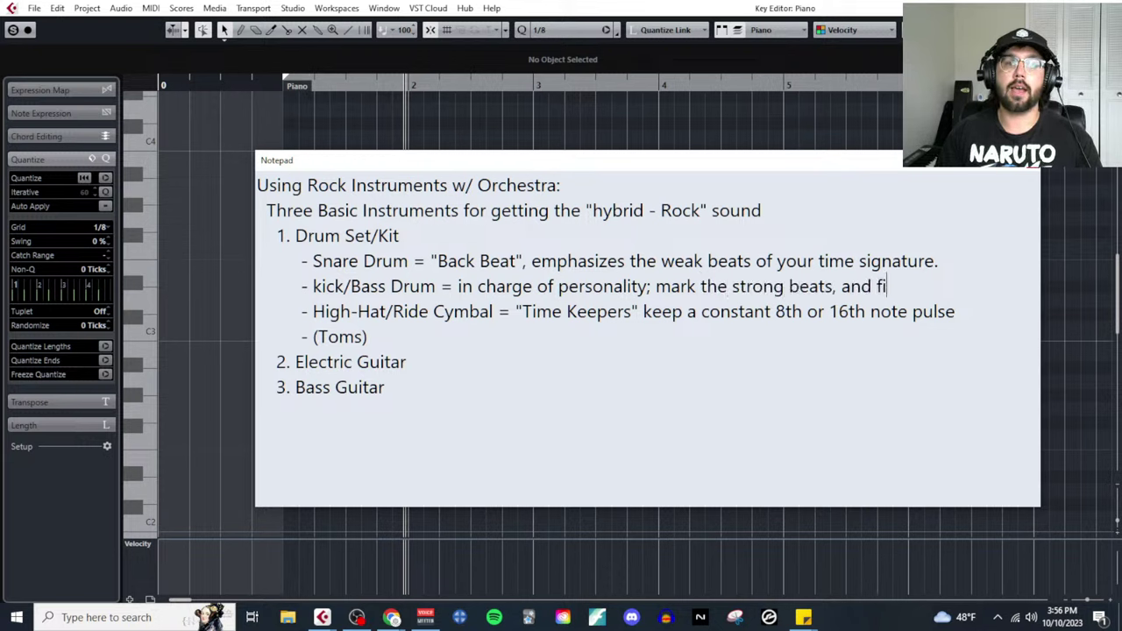
text(ll out the groove.)
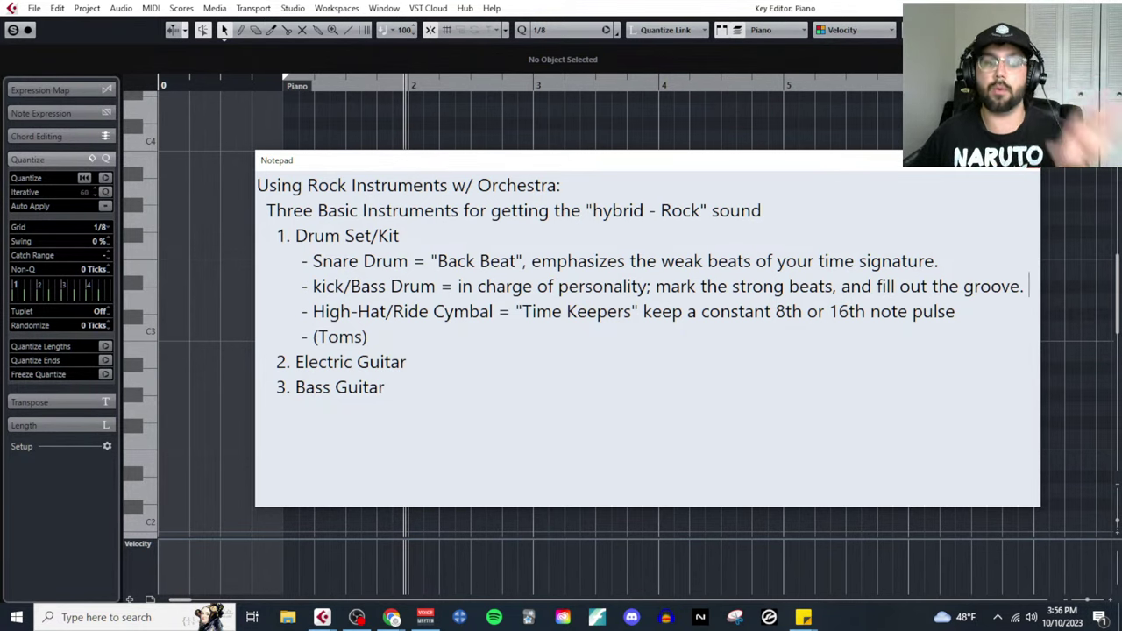
Capitalize the first letter of "kick" in the Kick/Bass Drum line
click(321, 287)
key(BackSpace)
text(K)
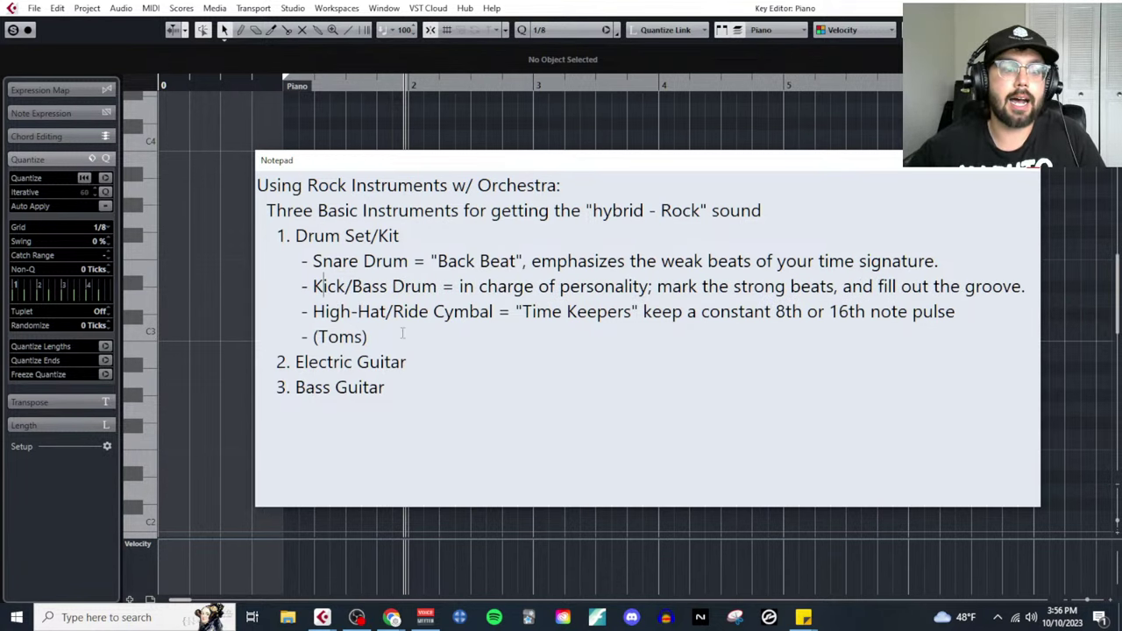
Describe the (Toms) item as "= used as filler, useful for embellishments."
click(402, 332)
text(=)
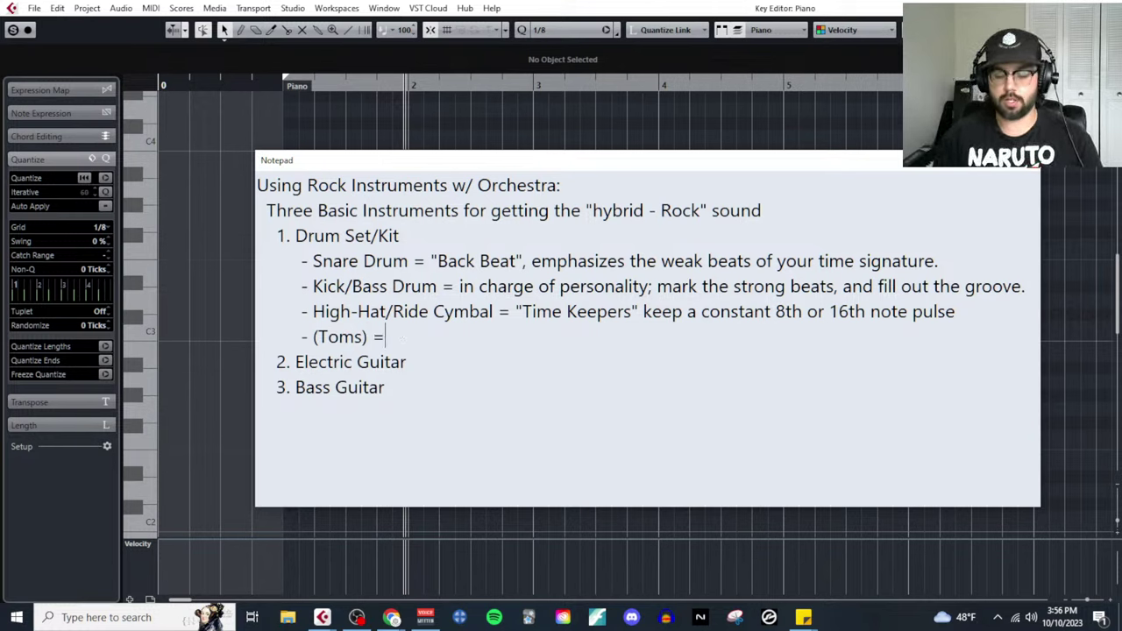
text( used as filler.)
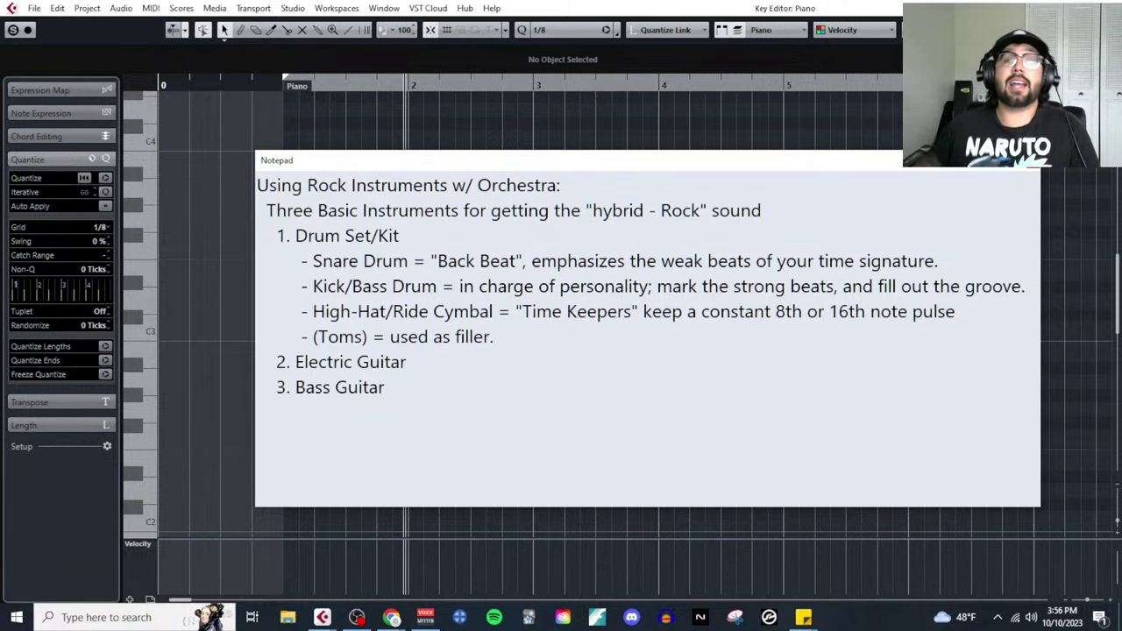
key(BackSpace)
key(BackSpace)
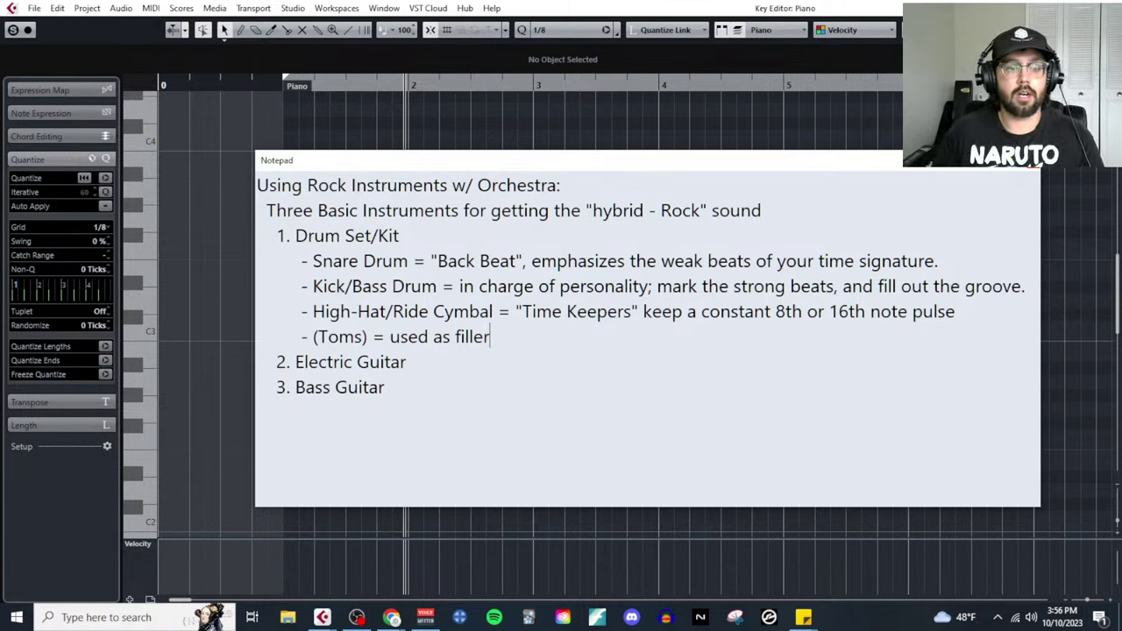
text(, useful for embellishments.)
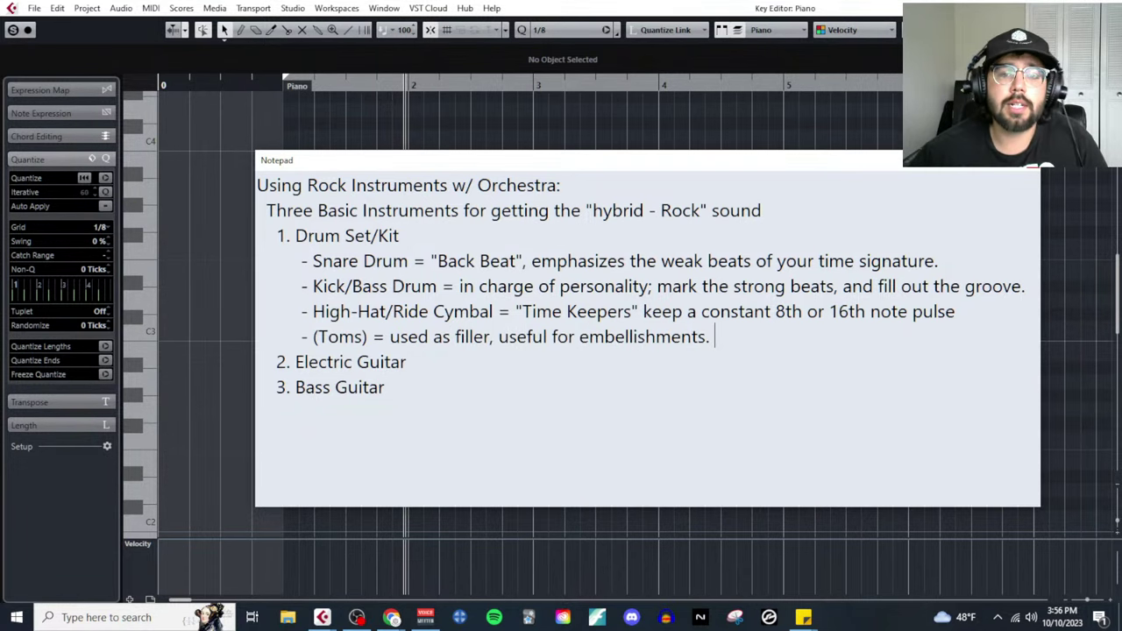
Return to the project window and move the Piano part up onto the Drum Kit track
click(1034, 166)
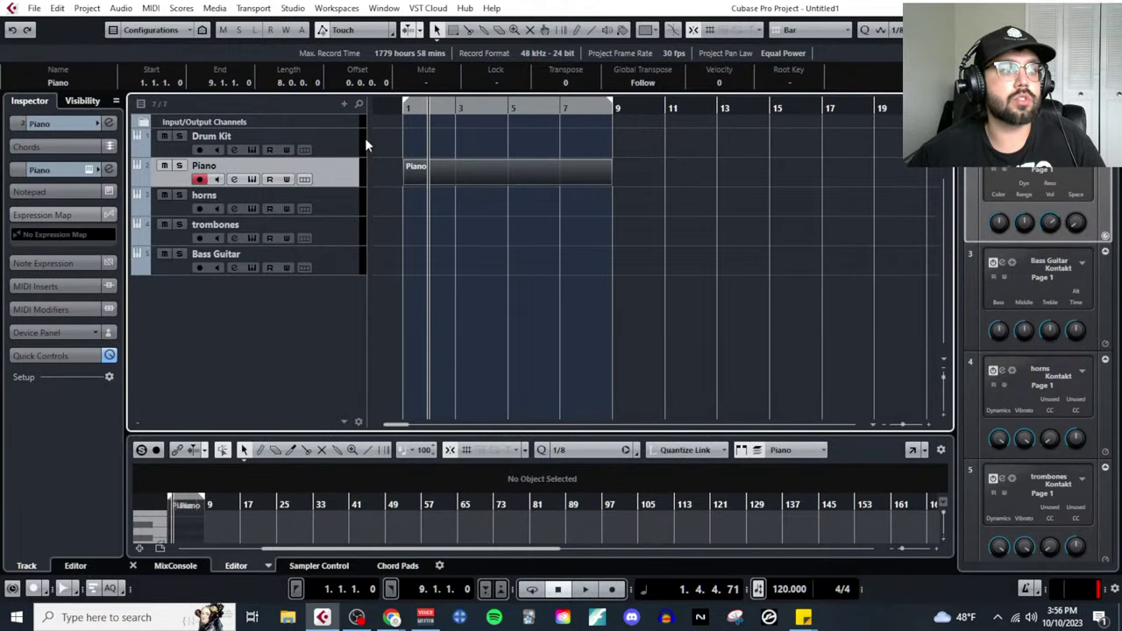
drag(460, 155, 461, 133)
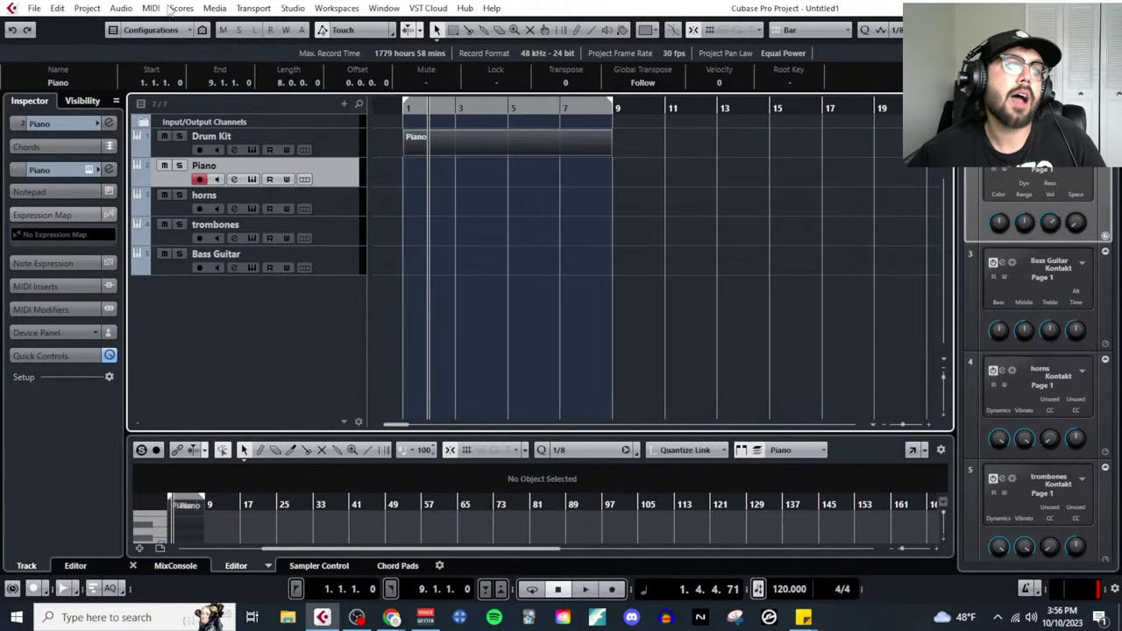
Open the Drum Kit track's Kontakt instrument and look through its library list
click(251, 150)
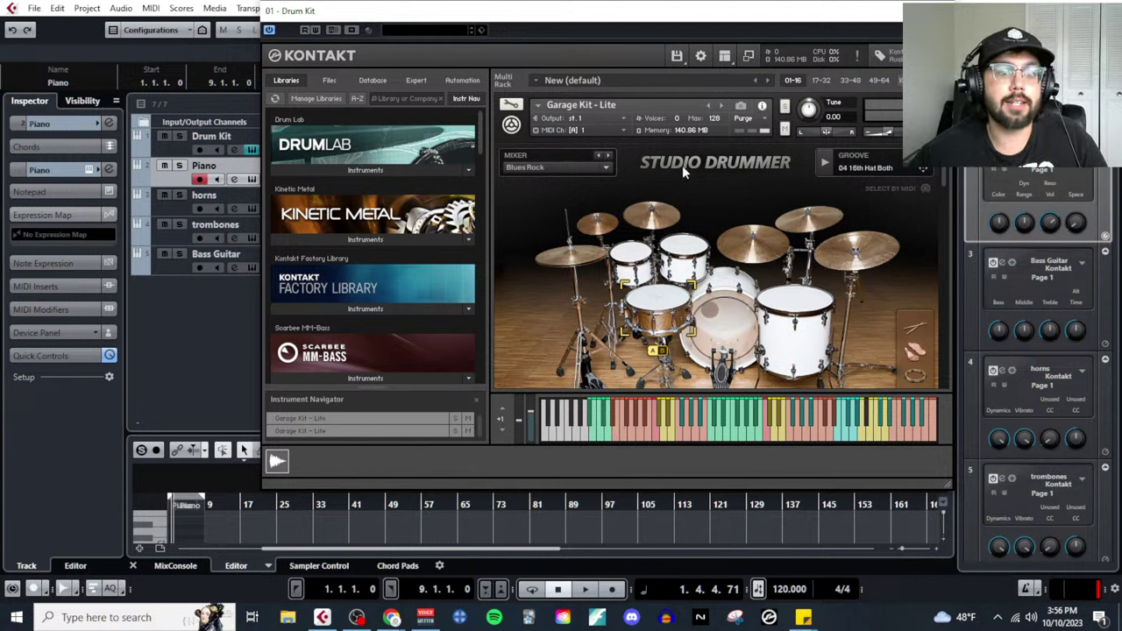
scroll(334, 225, down, 3)
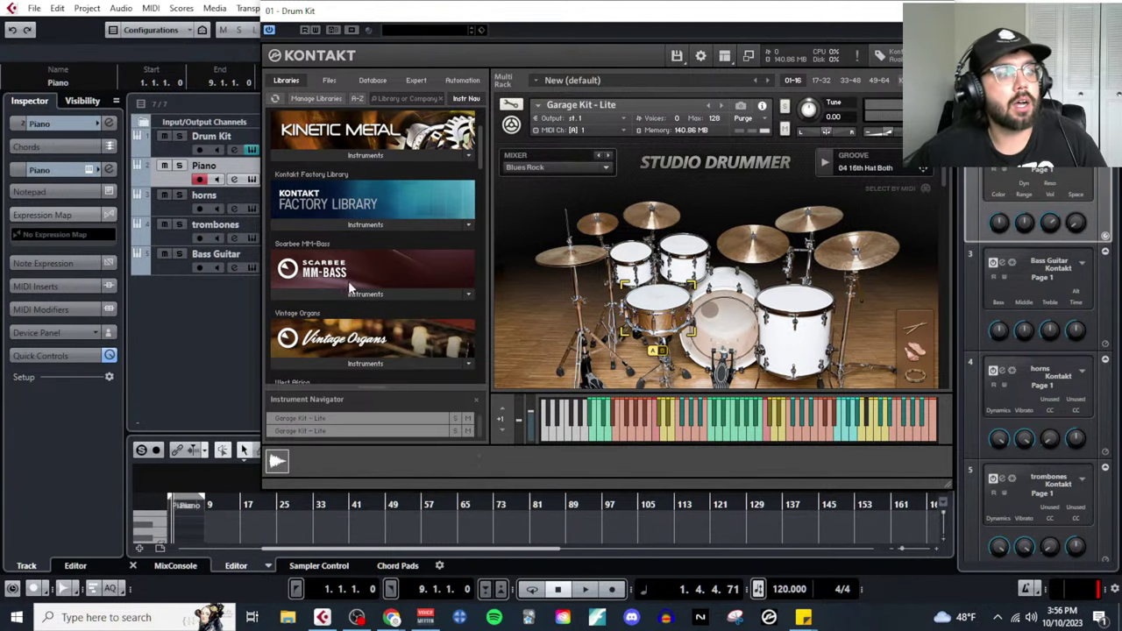
scroll(349, 294, down, 3)
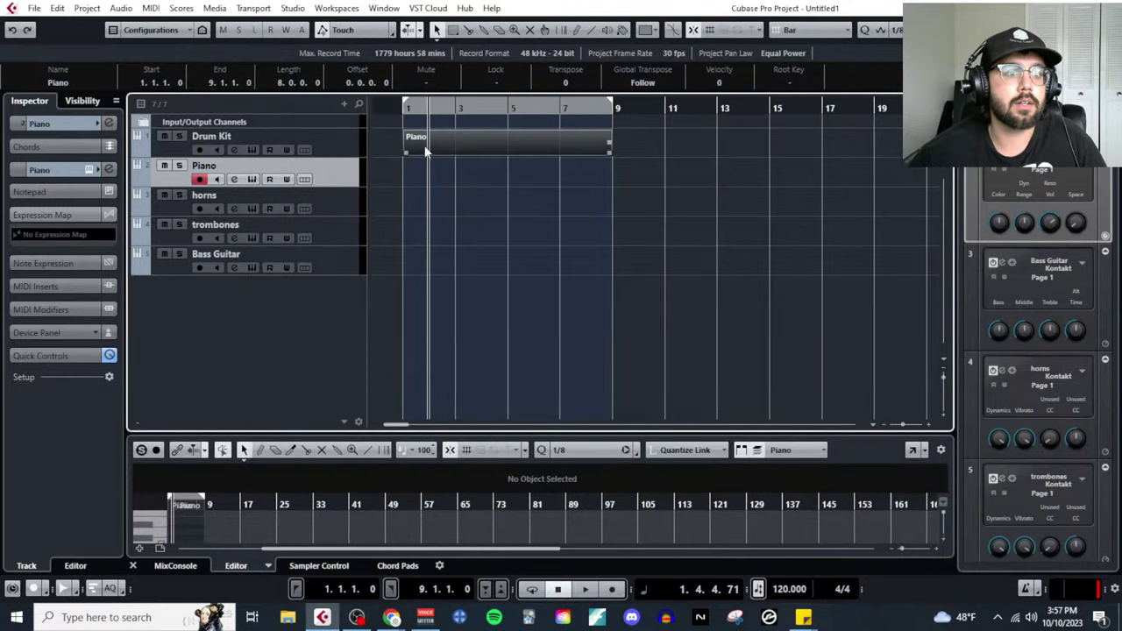
Open the part in the Key Editor and look through its Note Expression, Chord Editing and Quantize settings
click(162, 30)
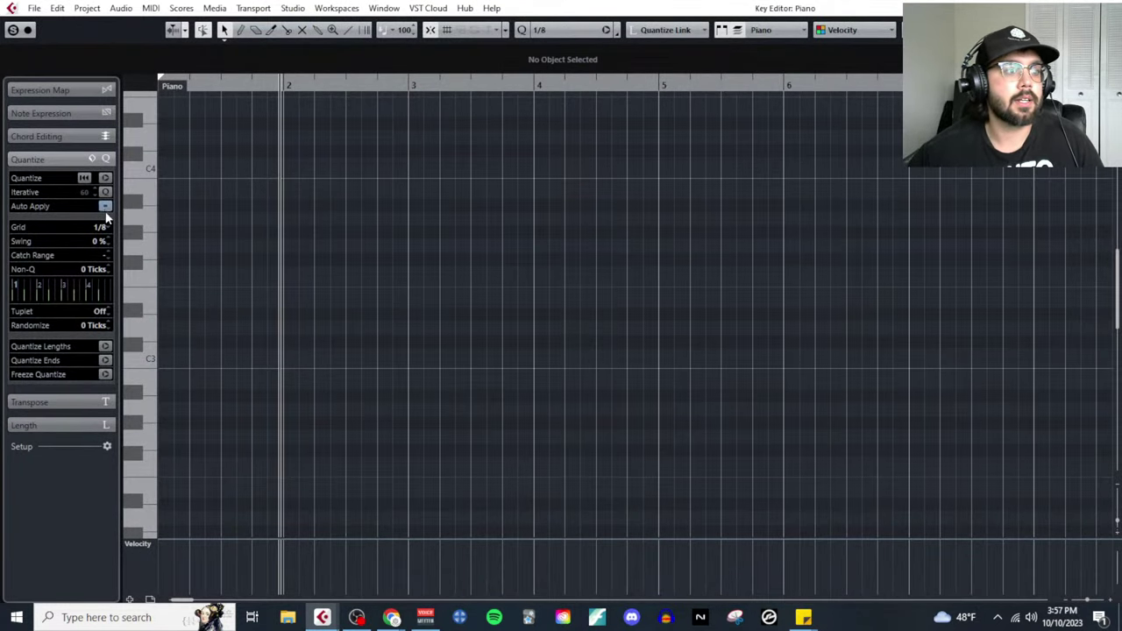
click(79, 114)
click(76, 113)
click(75, 135)
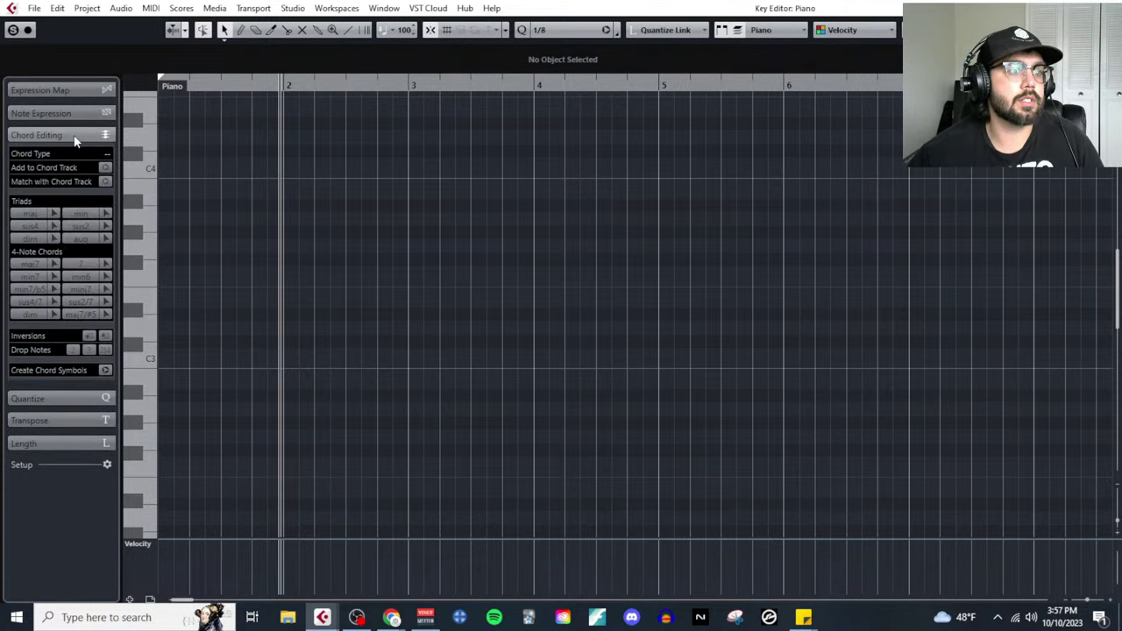
click(74, 135)
click(83, 91)
click(76, 134)
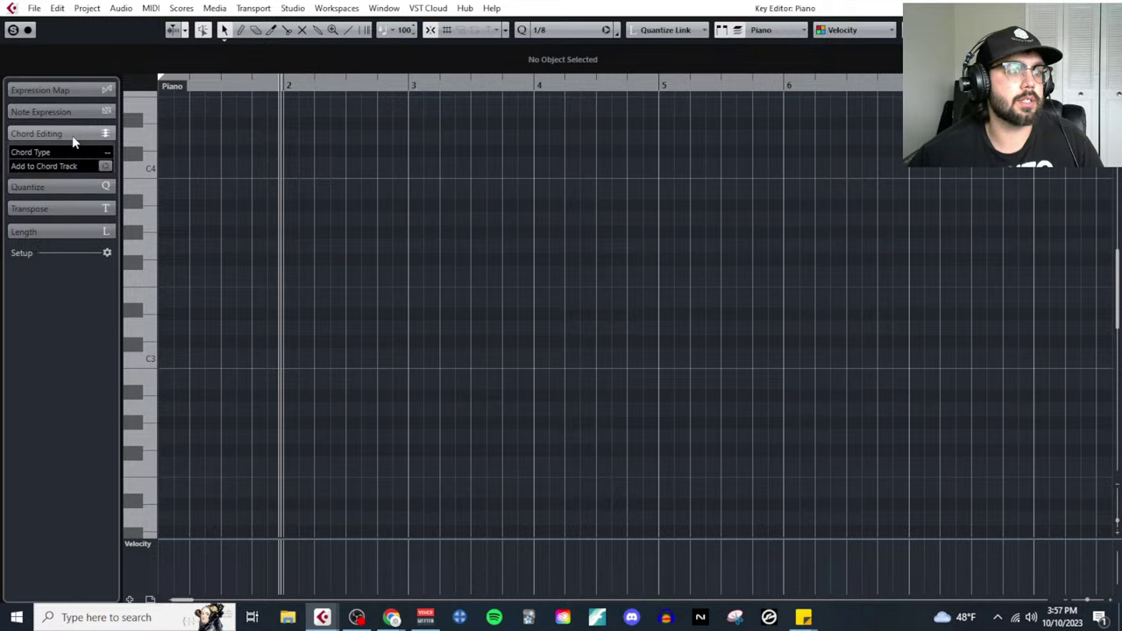
click(75, 135)
click(69, 156)
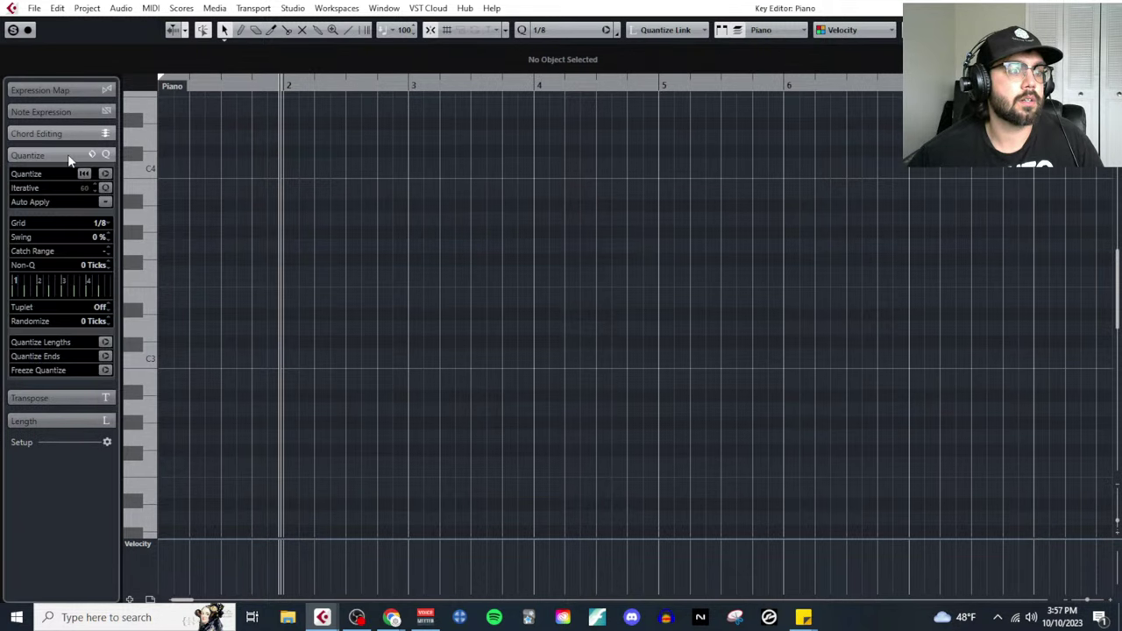
click(69, 156)
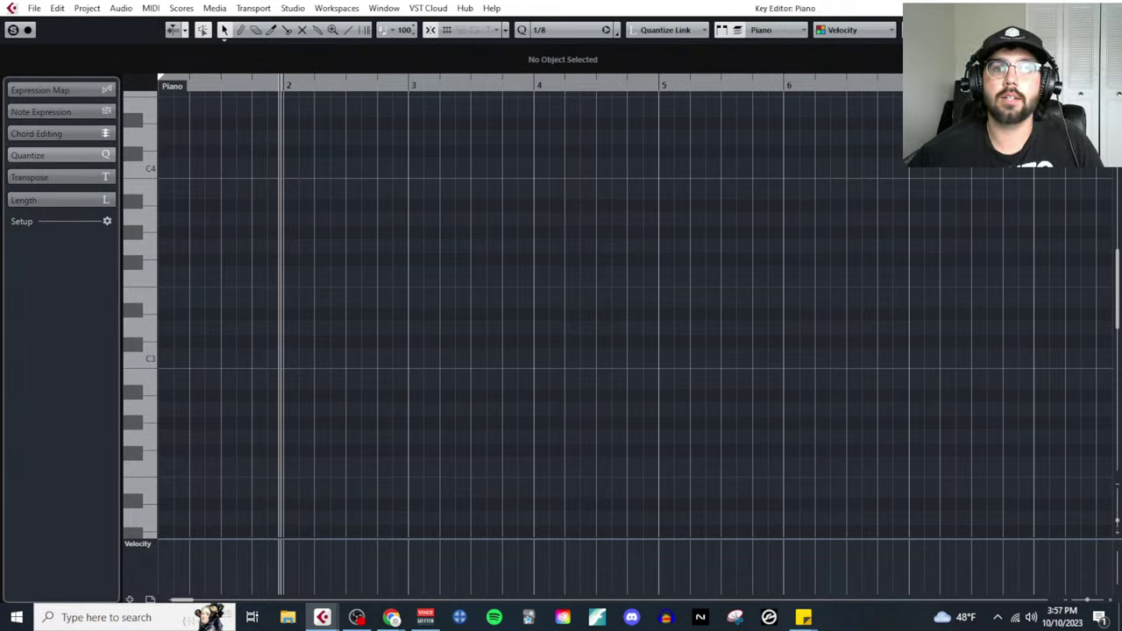
key(ctrl+w)
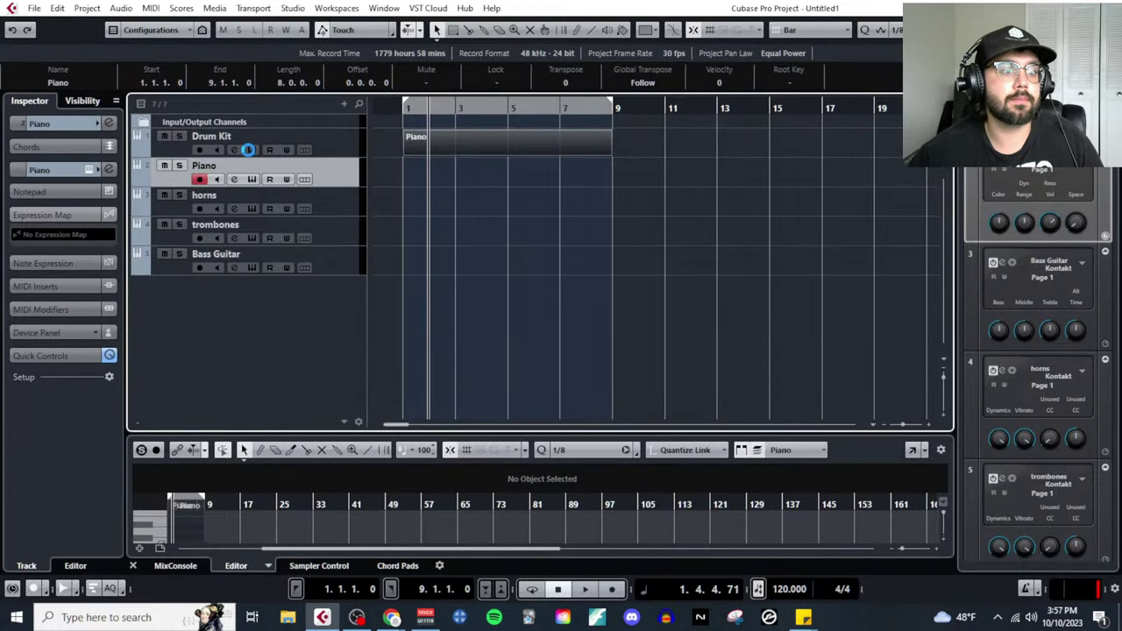
Open the Drum Kit track's Kontakt instrument alongside the part's Key Editor, keeping the Kontakt window clear of the note grid
click(251, 149)
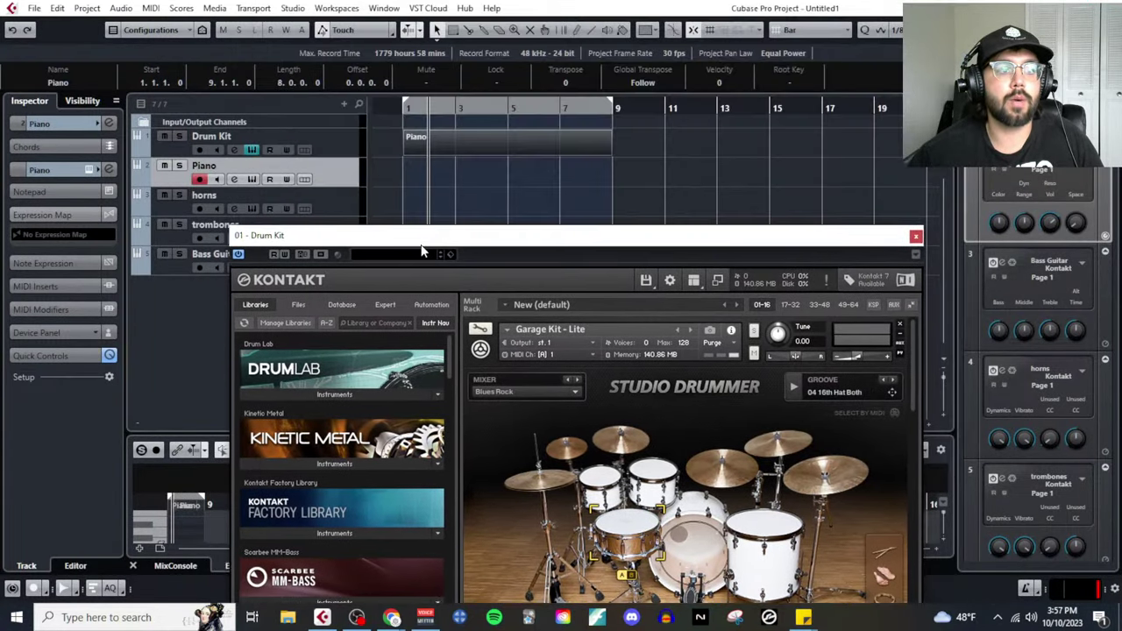
click(149, 9)
click(163, 22)
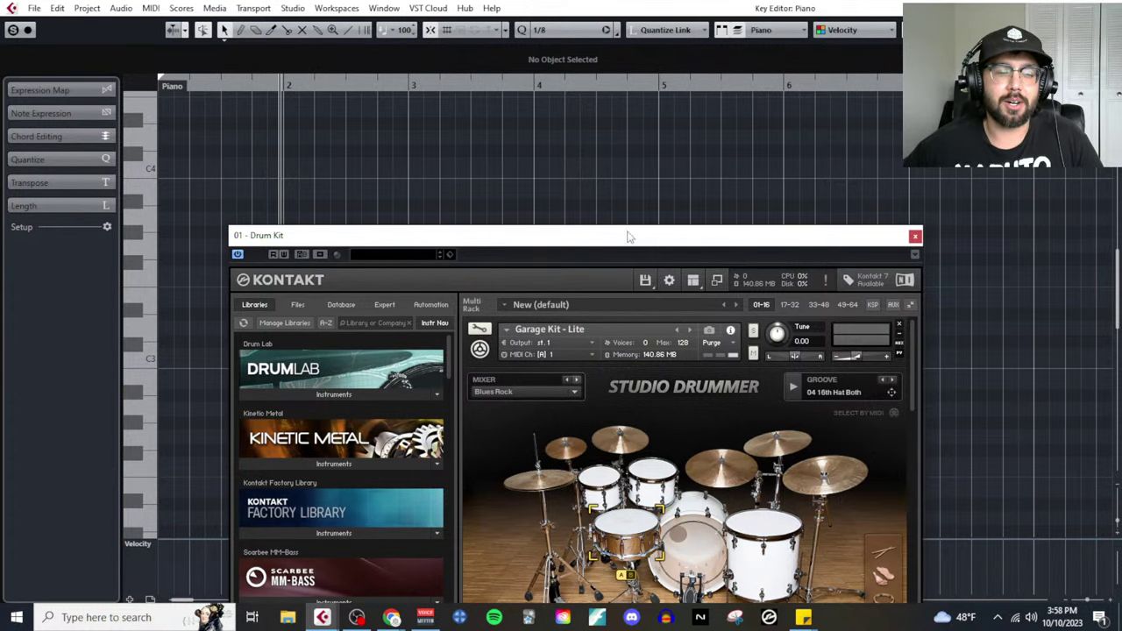
drag(626, 237, 1121, 106)
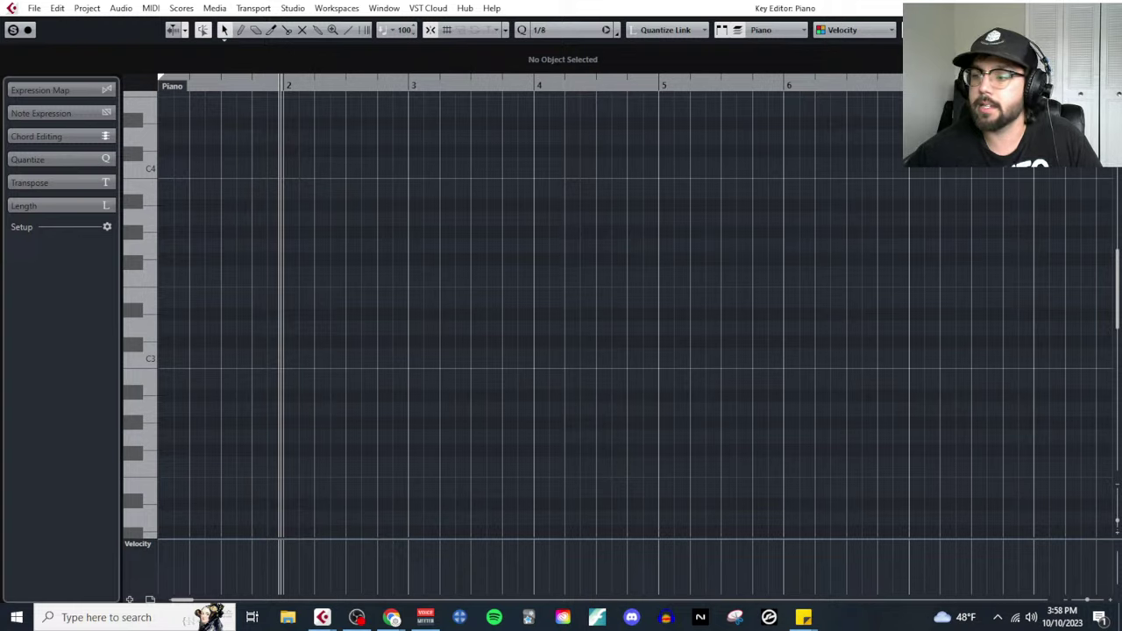
Try drawing a short A#3 note on beat 2 of bar 1
right_click(217, 235)
click(231, 237)
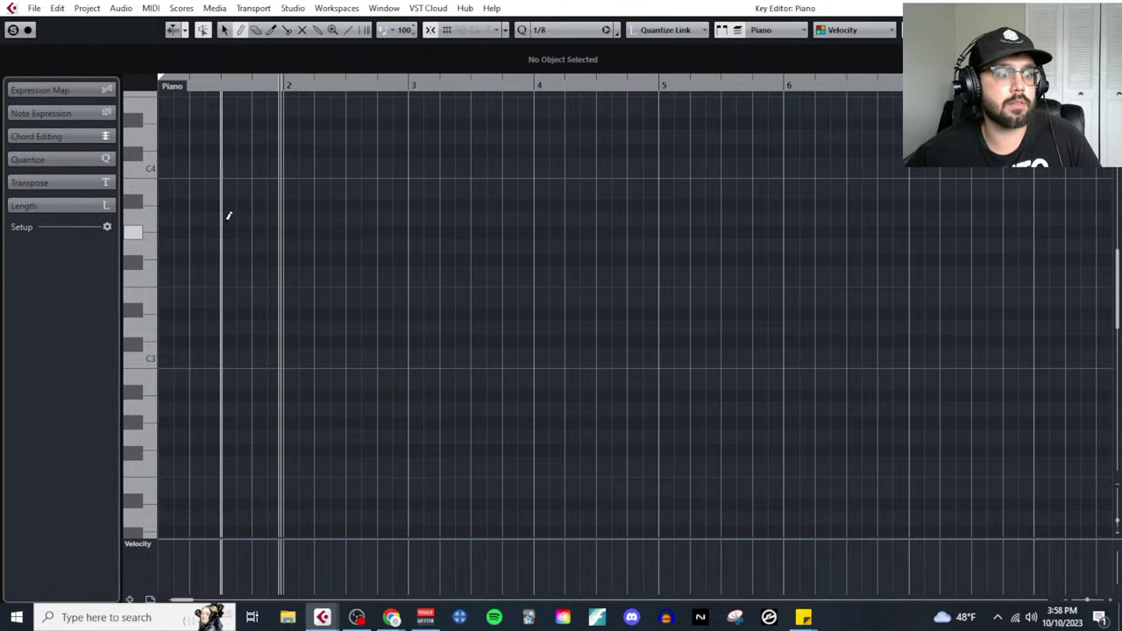
click(205, 202)
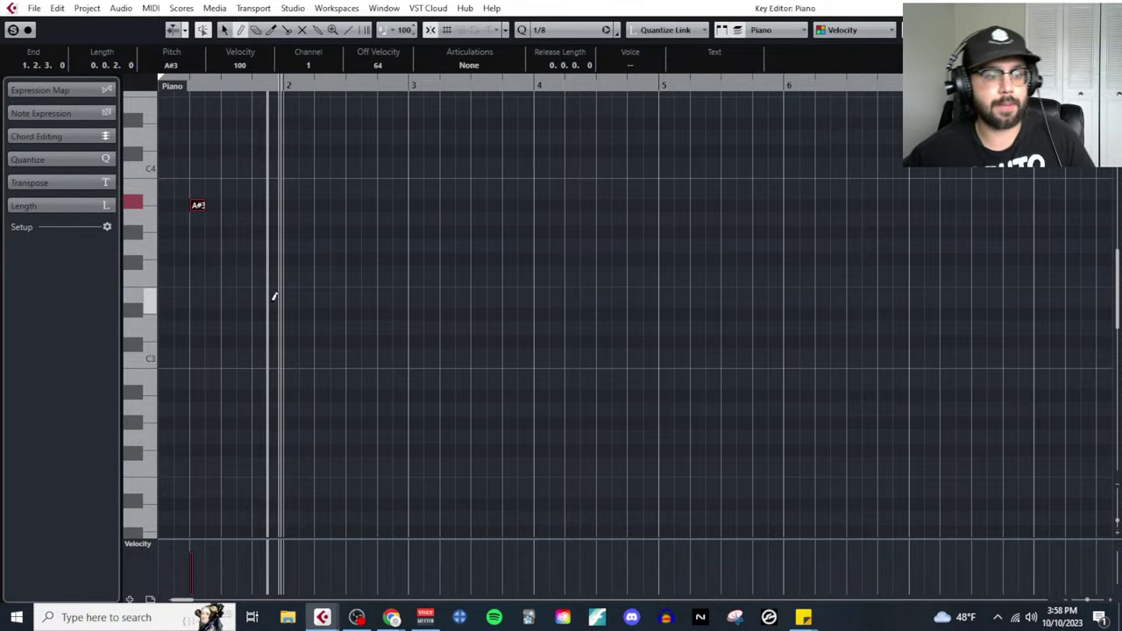
scroll(250, 289, up, 3)
scroll(232, 313, left, 3)
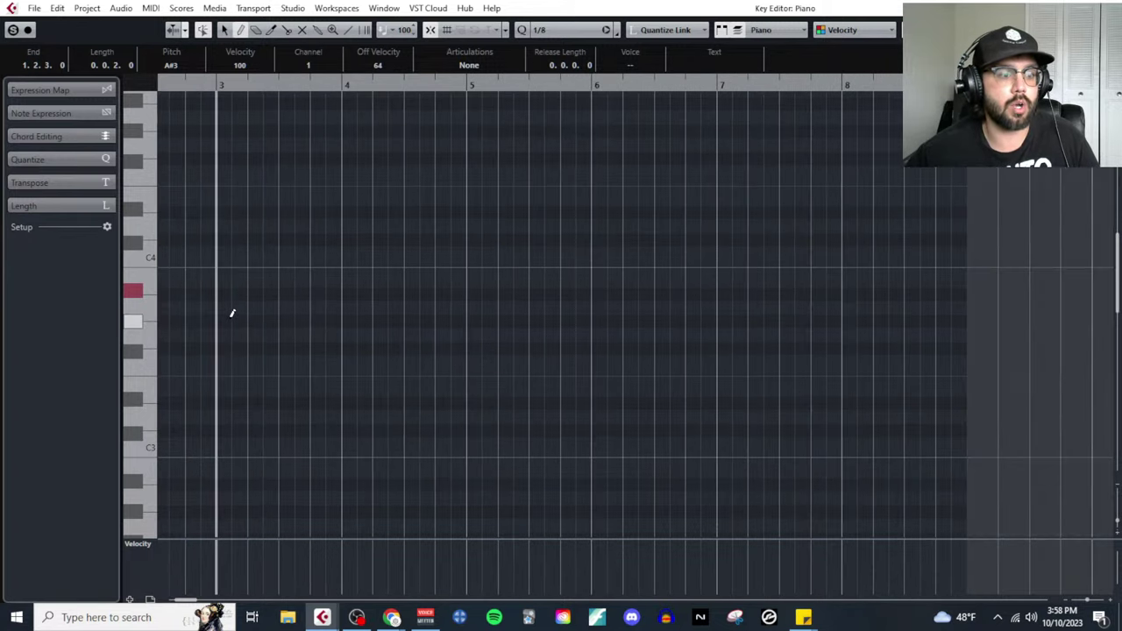
click(294, 294)
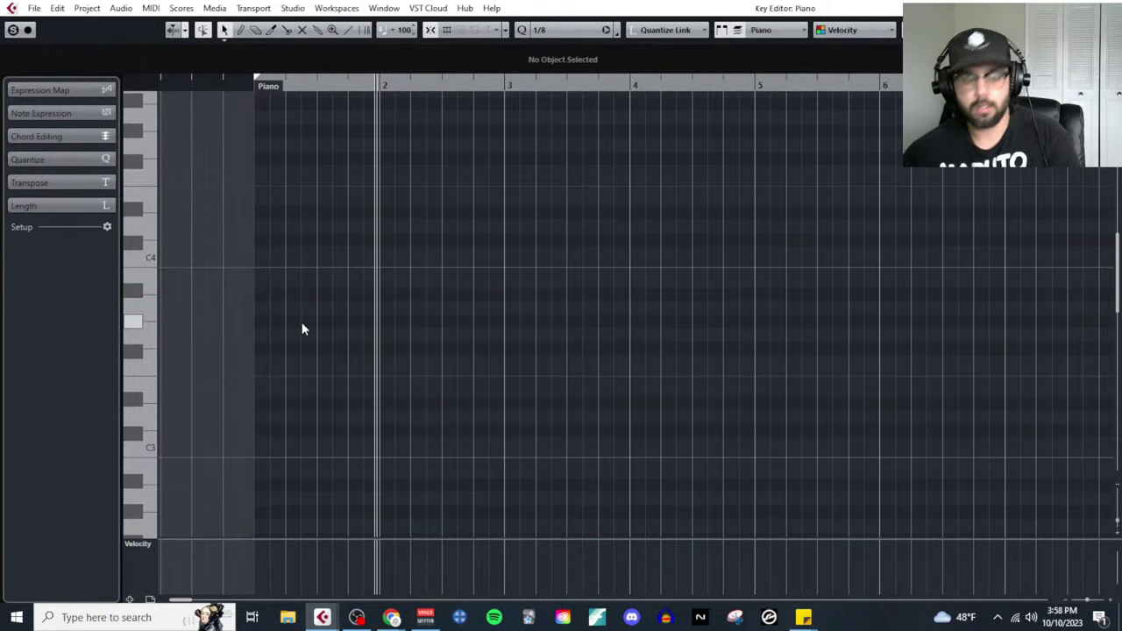
Draw one long A#3 note spanning all eight bars of the part
right_click(272, 314)
click(291, 309)
mouse_move(268, 294)
mouse_down()
mouse_move(1015, 293)
mouse_move(796, 281)
mouse_move(1115, 294)
mouse_move(982, 297)
mouse_up()
scroll(526, 328, down, 3)
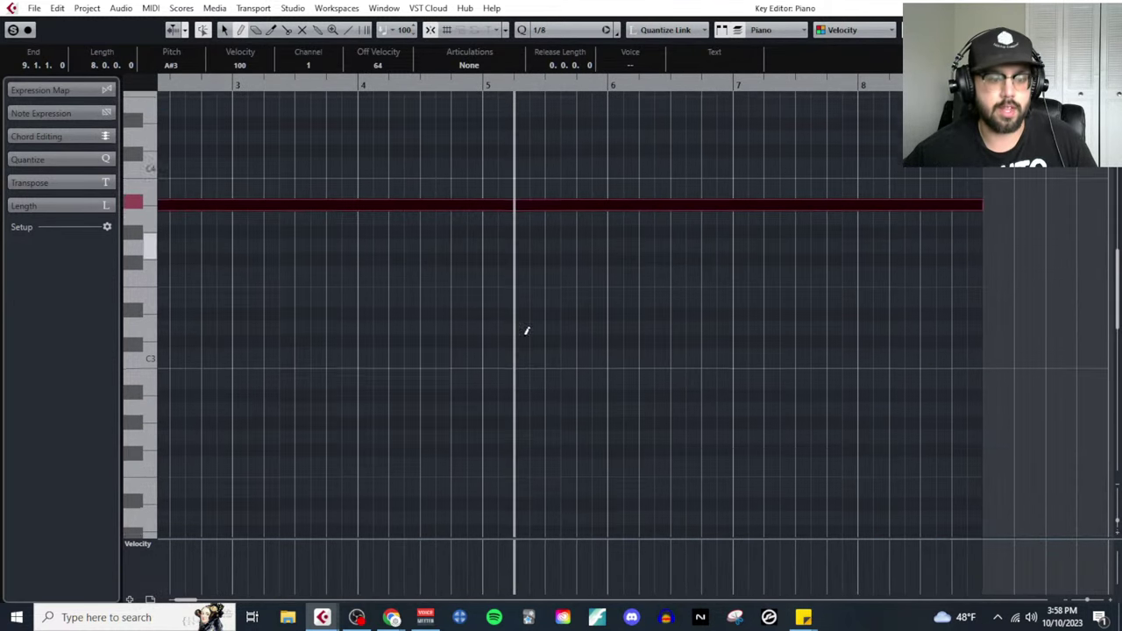
scroll(480, 340, up, 3)
scroll(479, 340, down, 3)
scroll(395, 333, left, 1)
scroll(228, 321, up, 2)
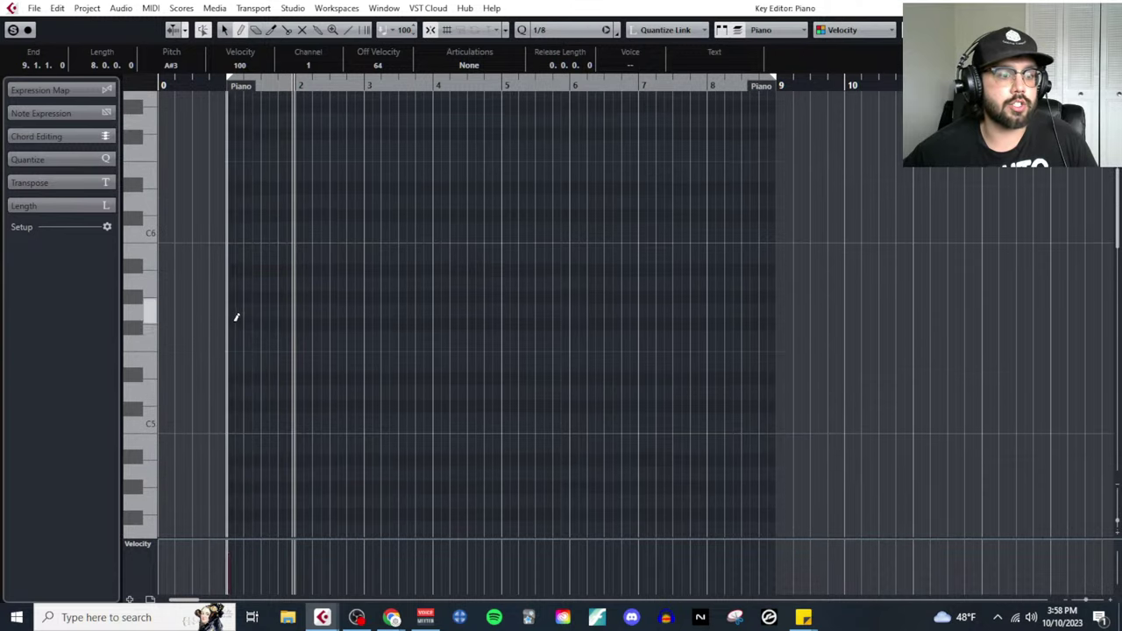
scroll(238, 368, up, 3)
right_click(235, 388)
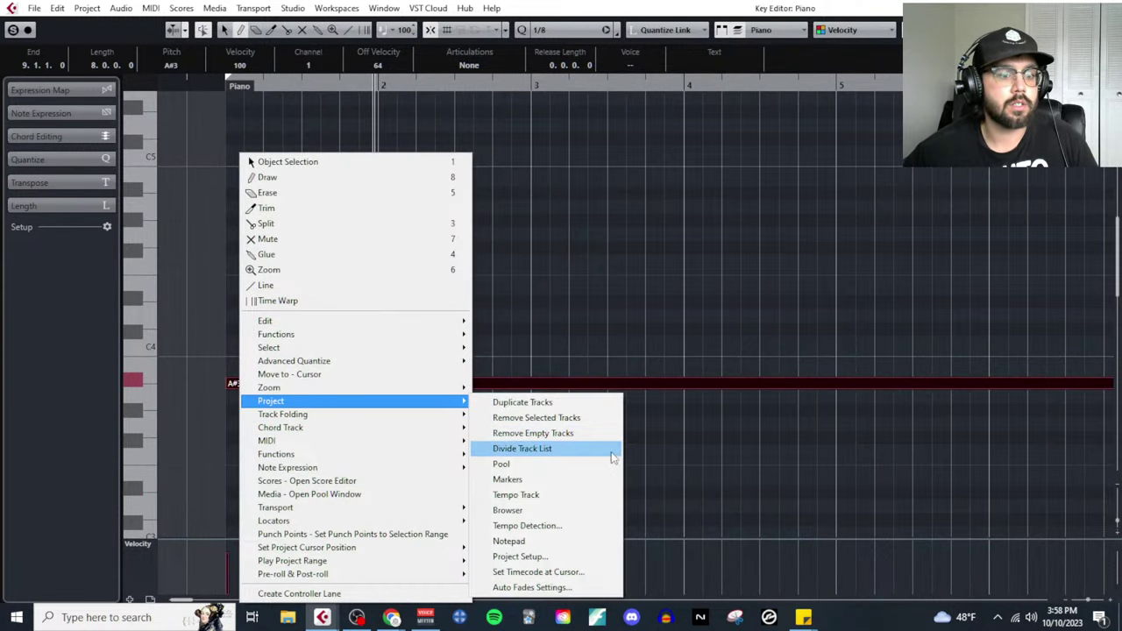
click(686, 446)
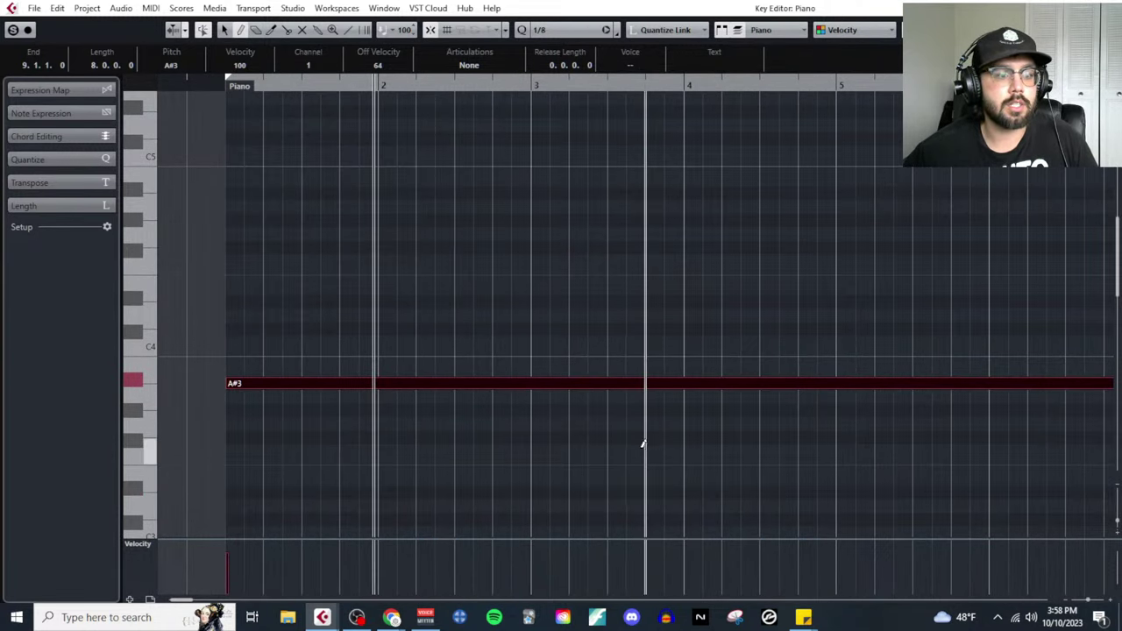
Split the long A#3 note into repeated eighth notes across the whole part, using the 1/8 quantize grid
click(50, 158)
right_click(266, 478)
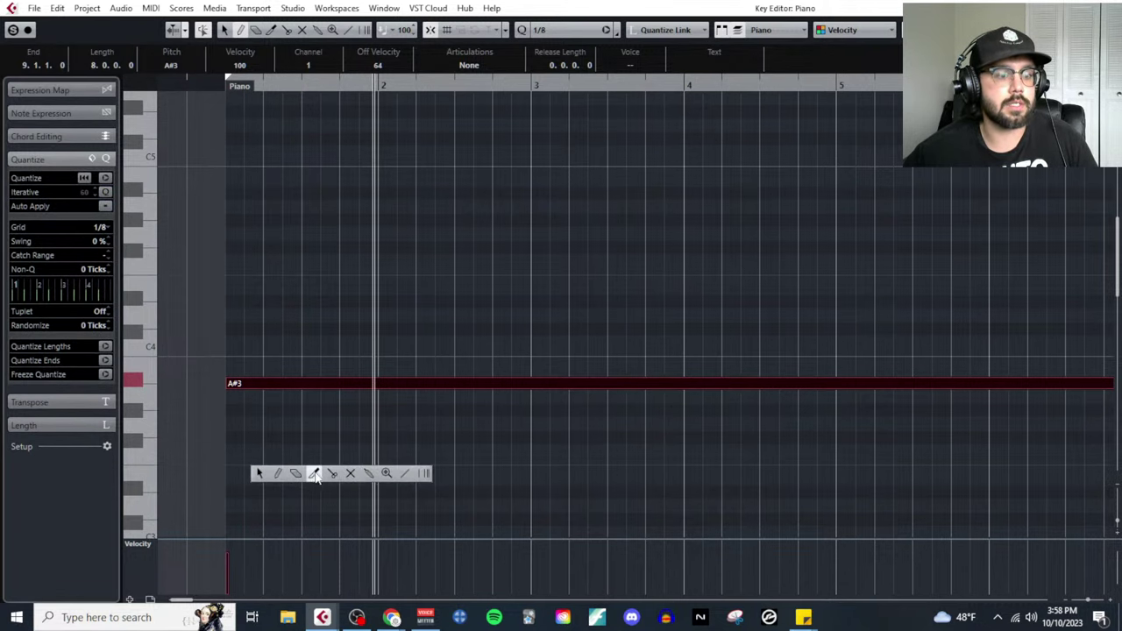
click(333, 474)
click(233, 374)
alt+click(235, 379)
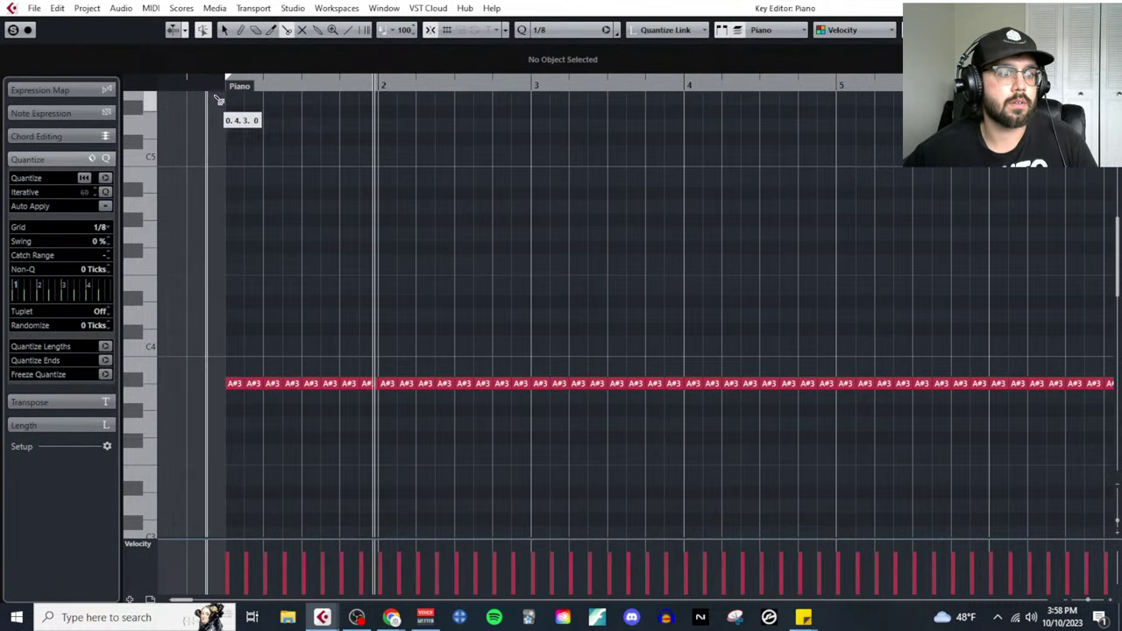
scroll(377, 421, down, 3)
scroll(364, 438, up, 2)
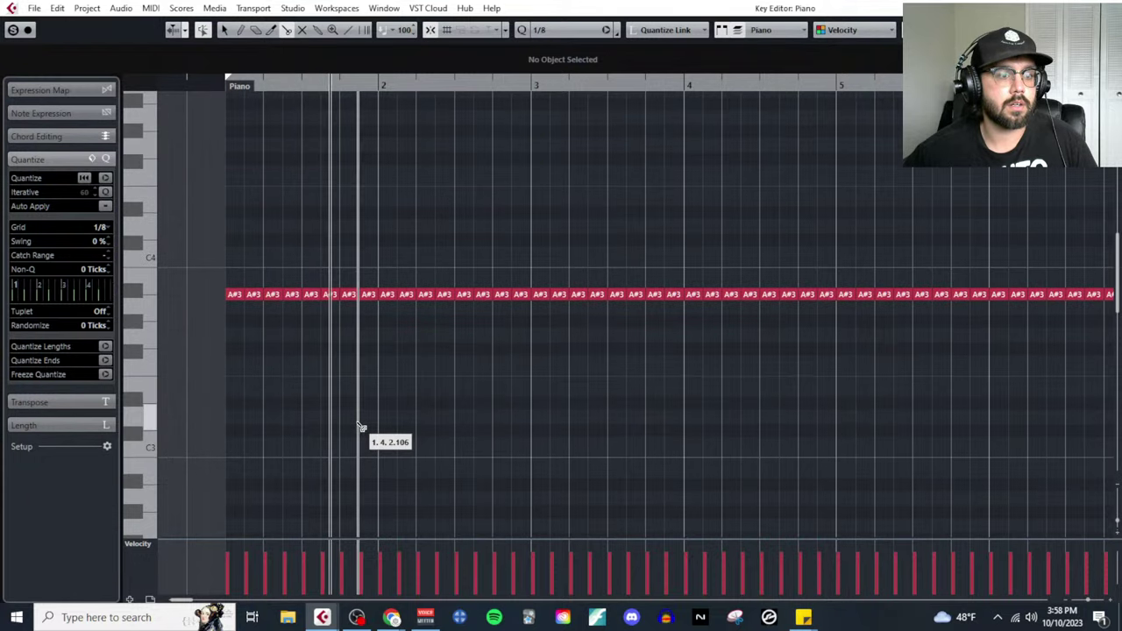
ctrl+scroll(357, 434, down, 4)
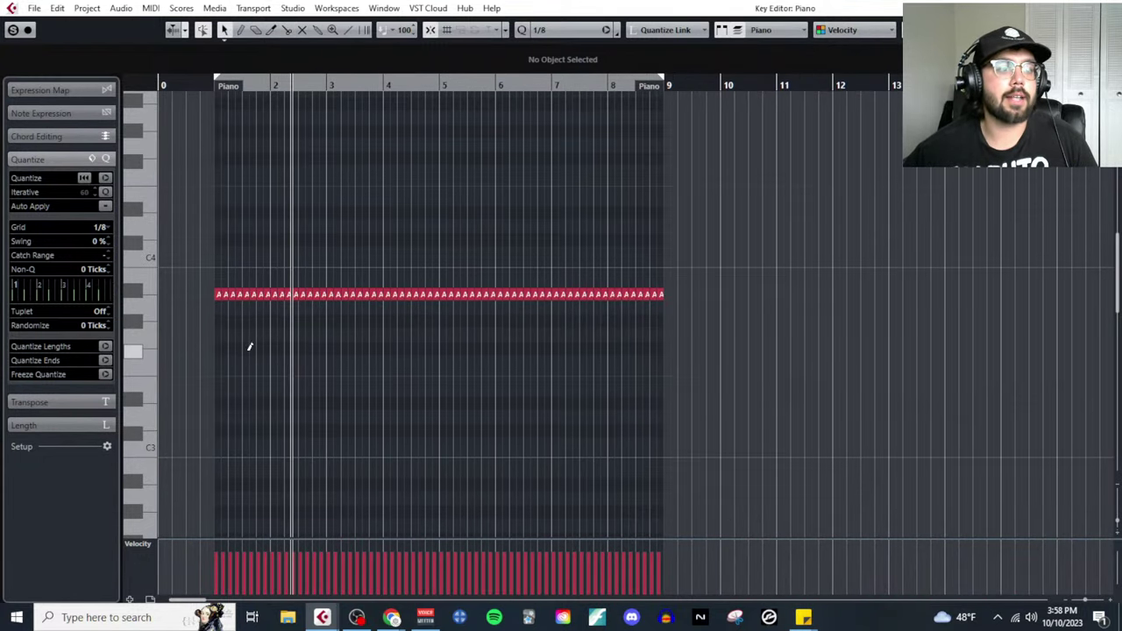
ctrl+scroll(238, 377, up, 3)
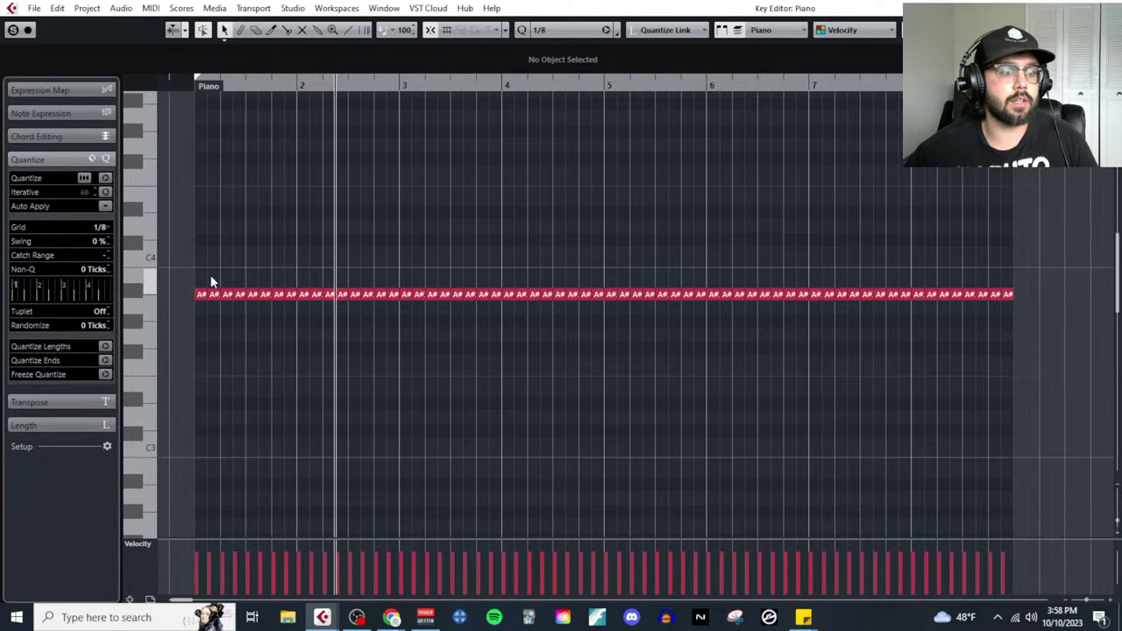
Lower all A#3 notes to velocity 76, and raise those on beats 1 and 3 of the first two bars to 93
drag(197, 271, 1076, 324)
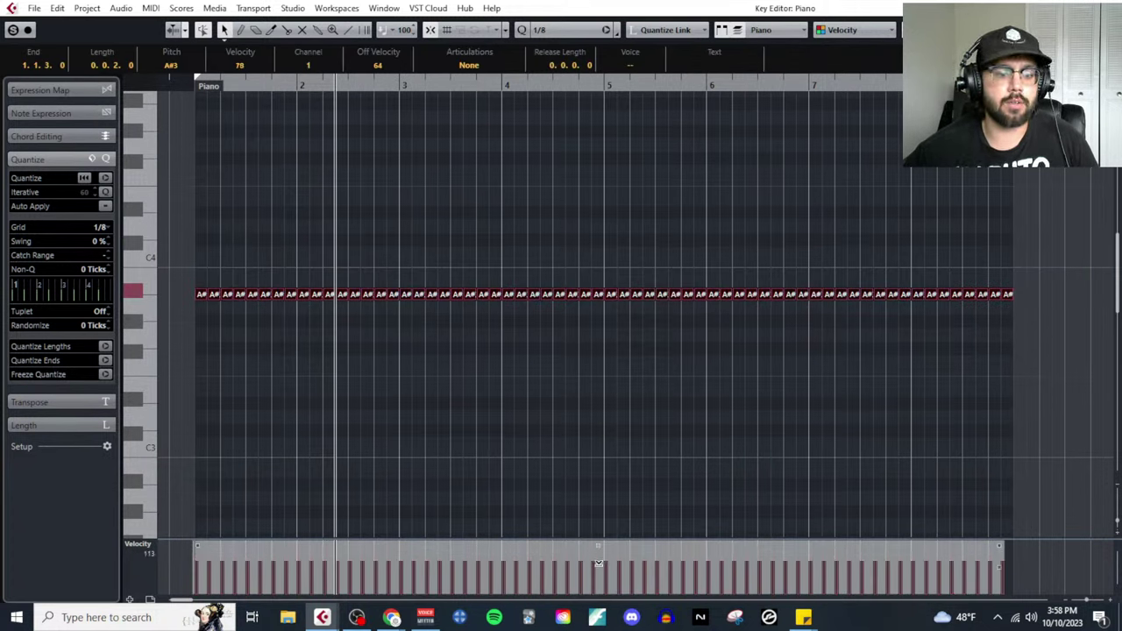
click(570, 430)
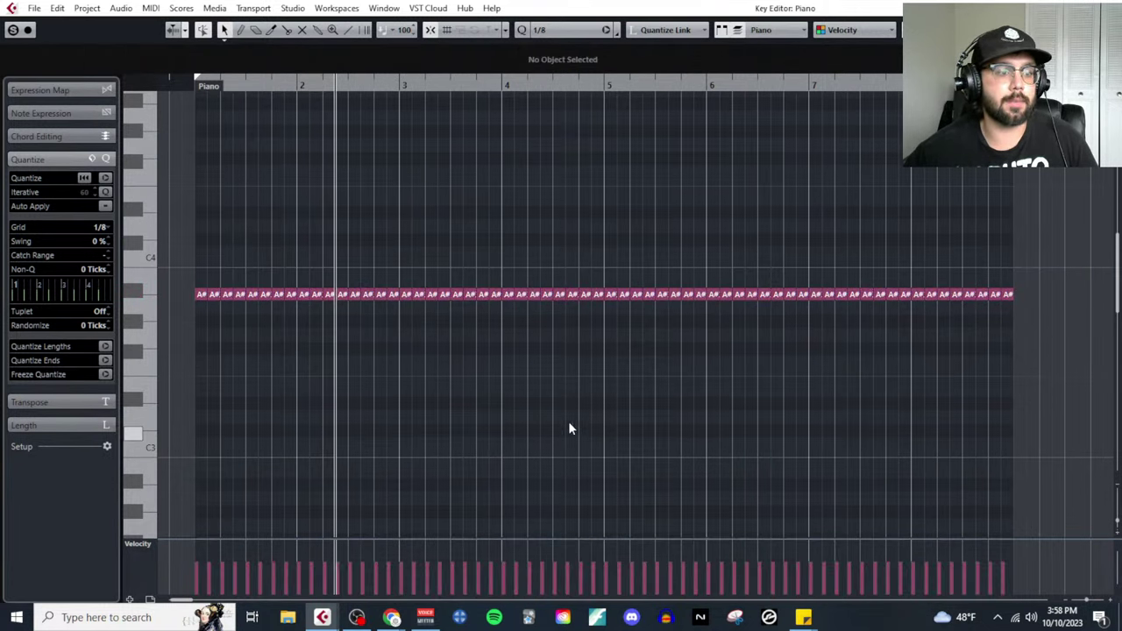
click(201, 294)
shift+click(246, 295)
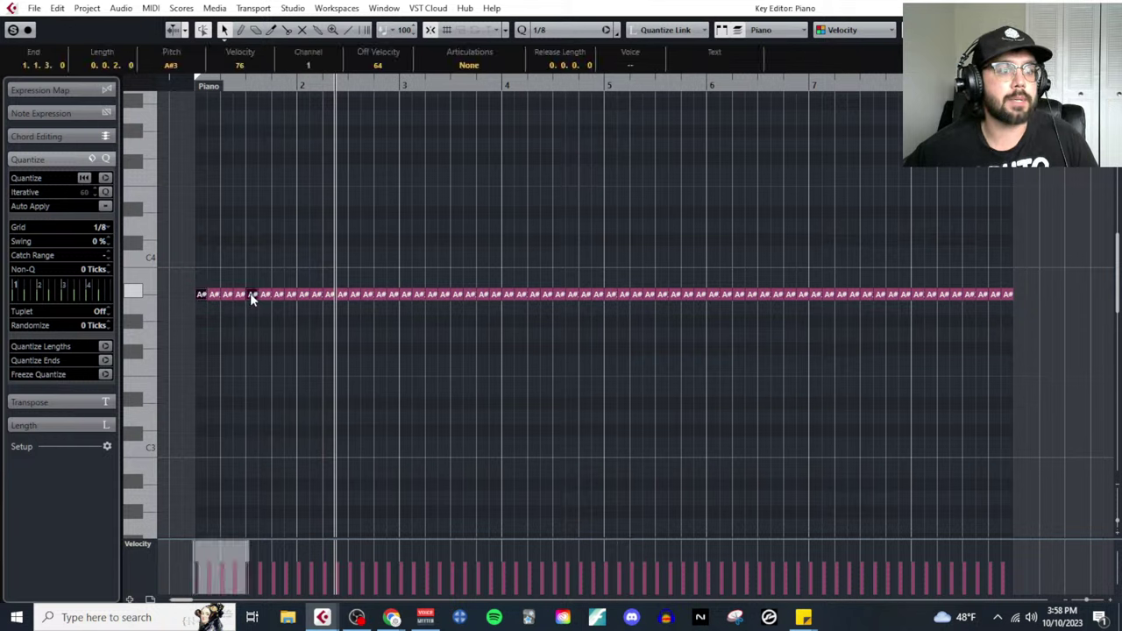
shift+click(301, 295)
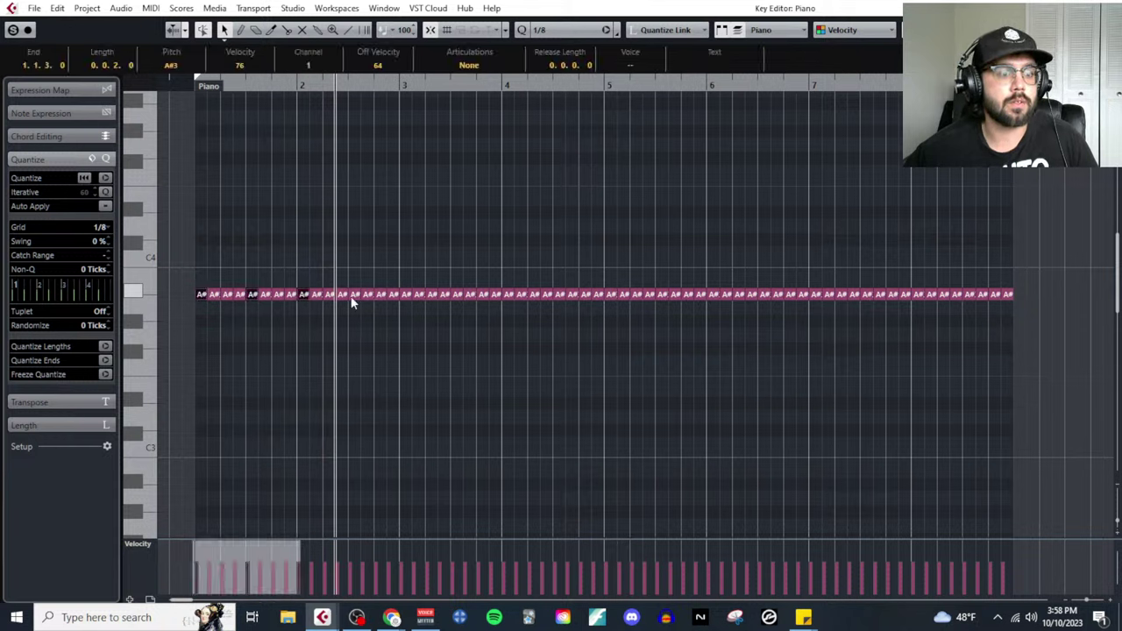
shift+click(352, 295)
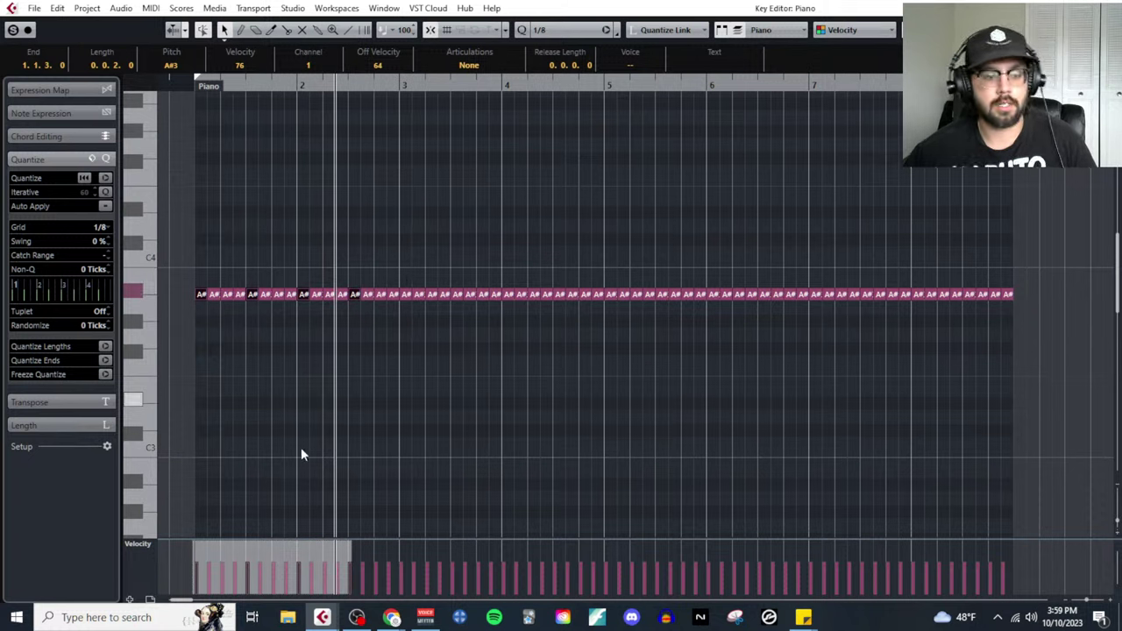
drag(271, 541, 277, 529)
click(407, 261)
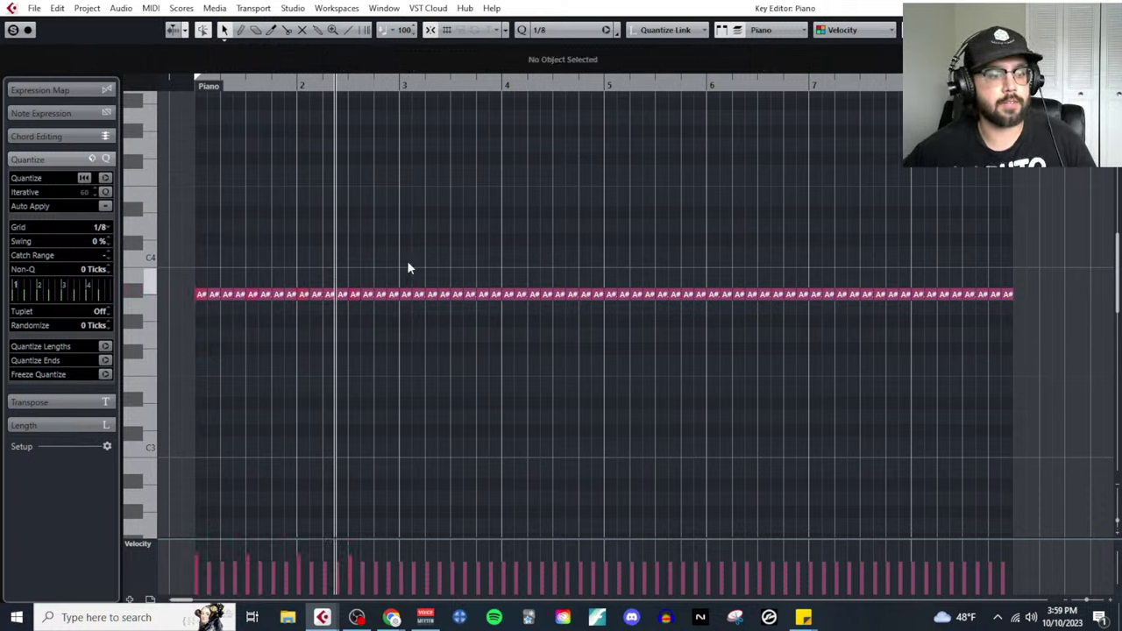
Delete every A#3 note from bar 3 to the end of the part
drag(401, 261, 1019, 324)
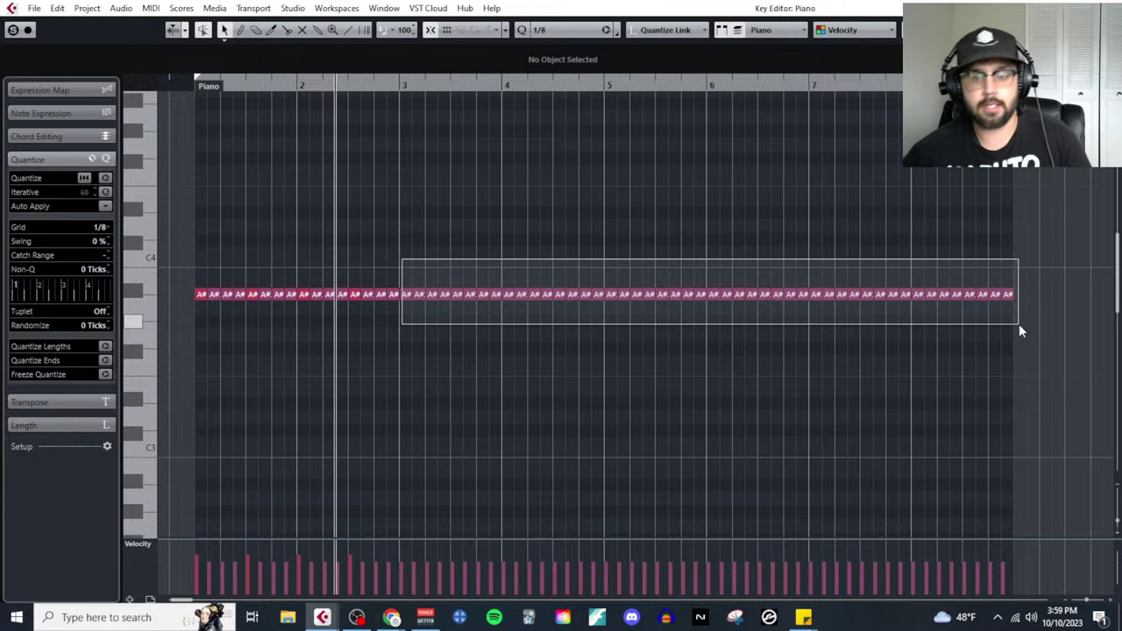
key(Delete)
drag(550, 353, 159, 255)
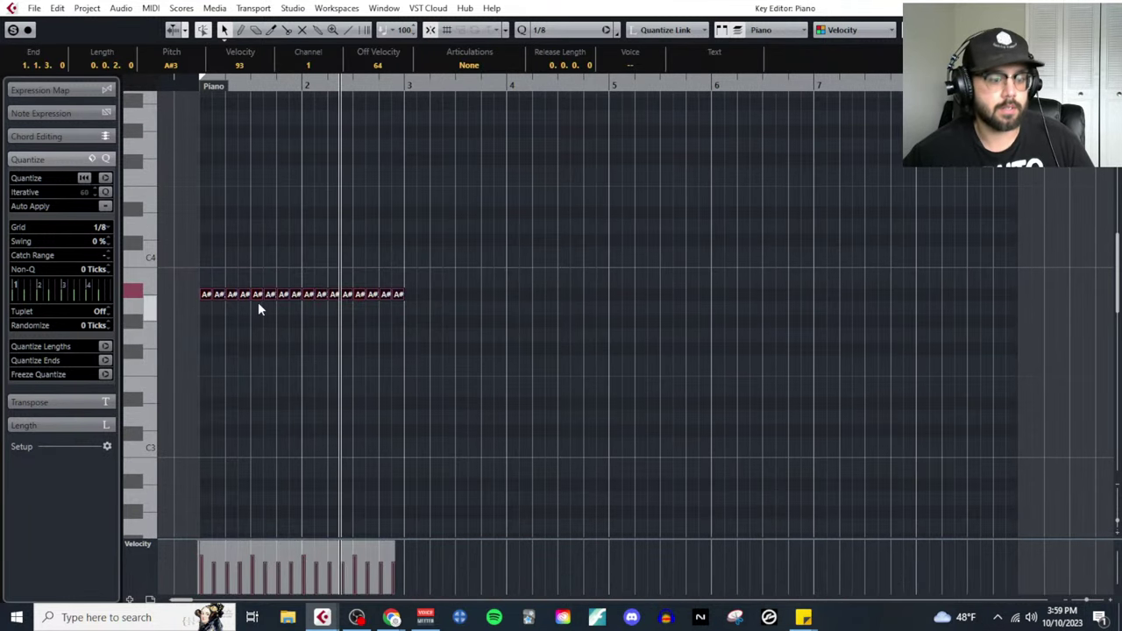
click(321, 316)
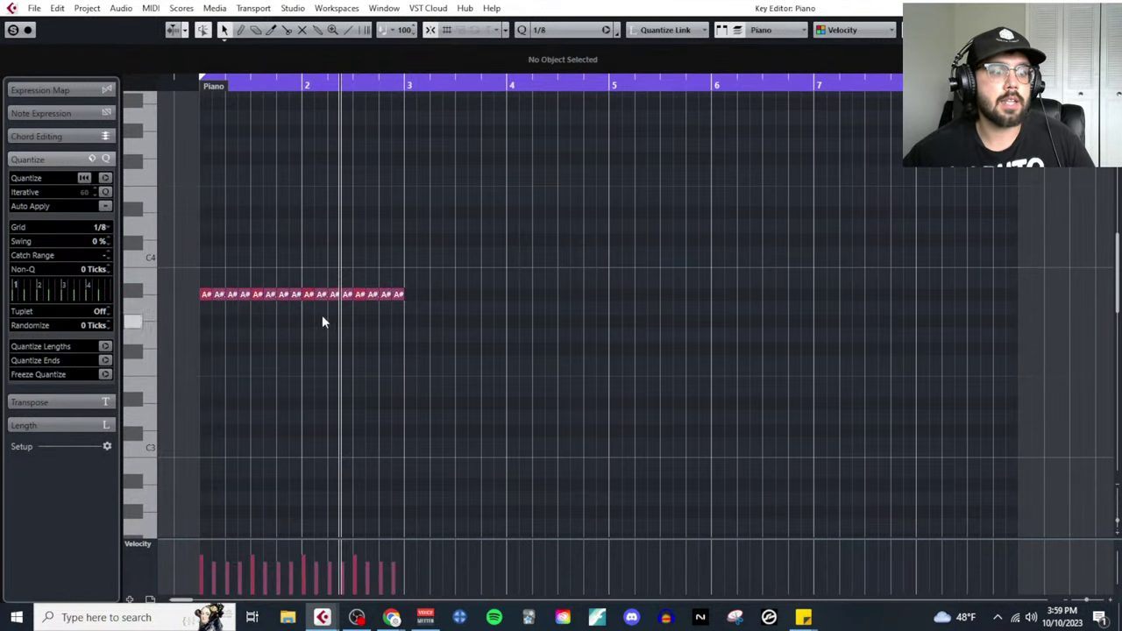
Enlarge the velocity lane and raise the first note of bars 1 and 2 to velocity 99
click(307, 295)
shift+click(205, 295)
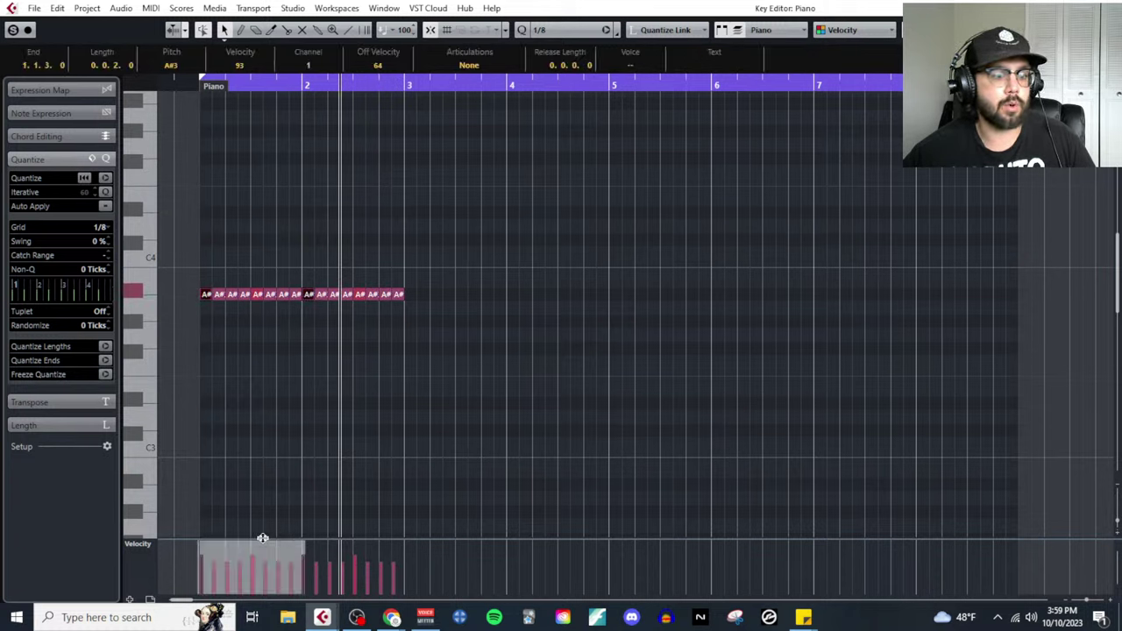
drag(267, 540, 261, 509)
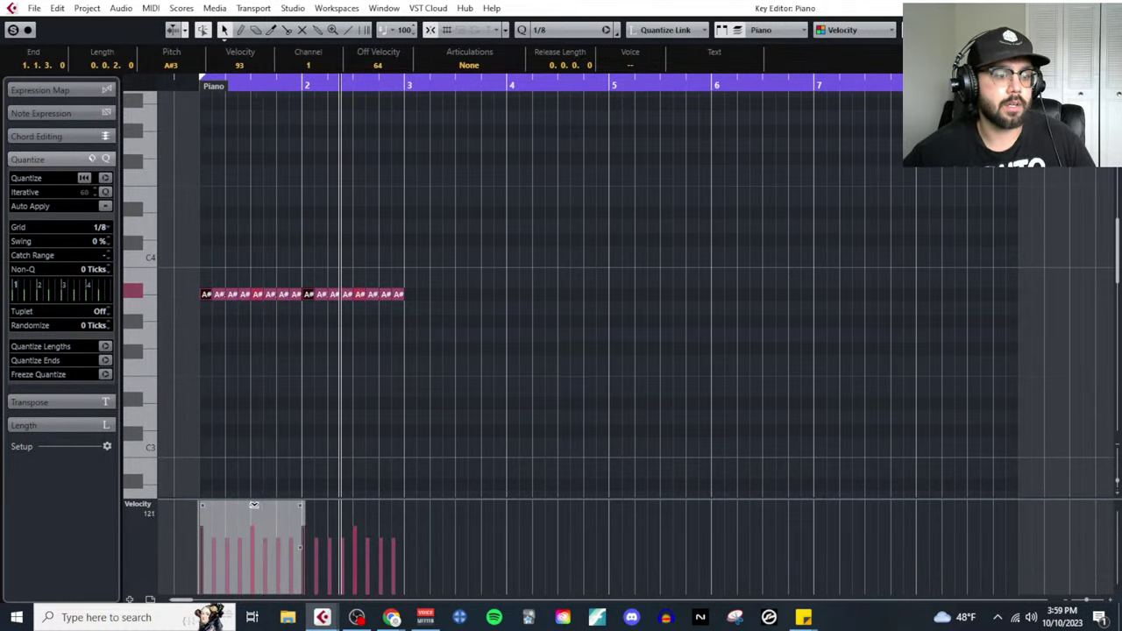
click(449, 360)
Copy the two-bar A#3 pattern and paste it at bars 3, 5 and 7
drag(448, 361, 195, 224)
click(400, 84)
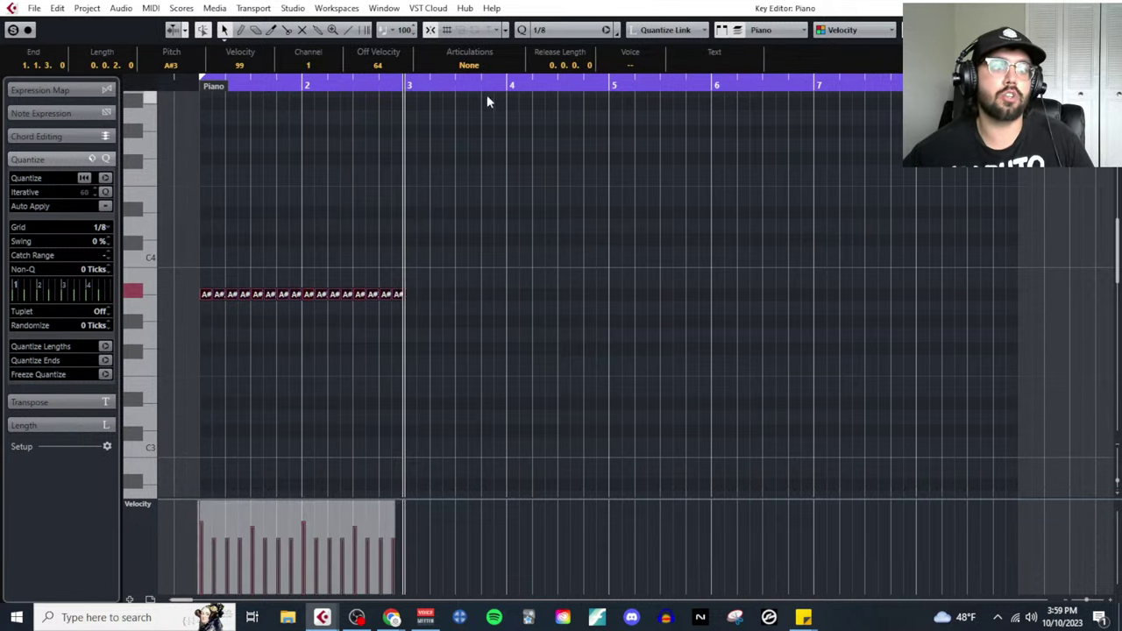
key(ctrl+v)
click(609, 85)
key(ctrl+v)
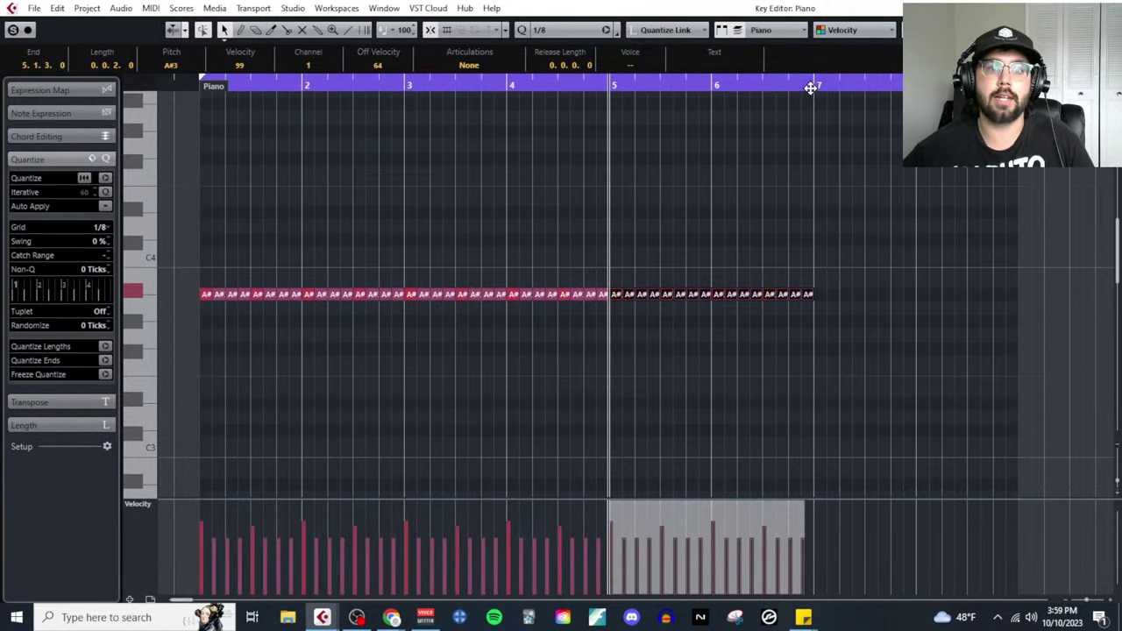
click(814, 84)
key(ctrl+v)
Apply the Velocity 6% Variability logical preset to all A#3 notes and play the part from bar 1
drag(1067, 322, 181, 268)
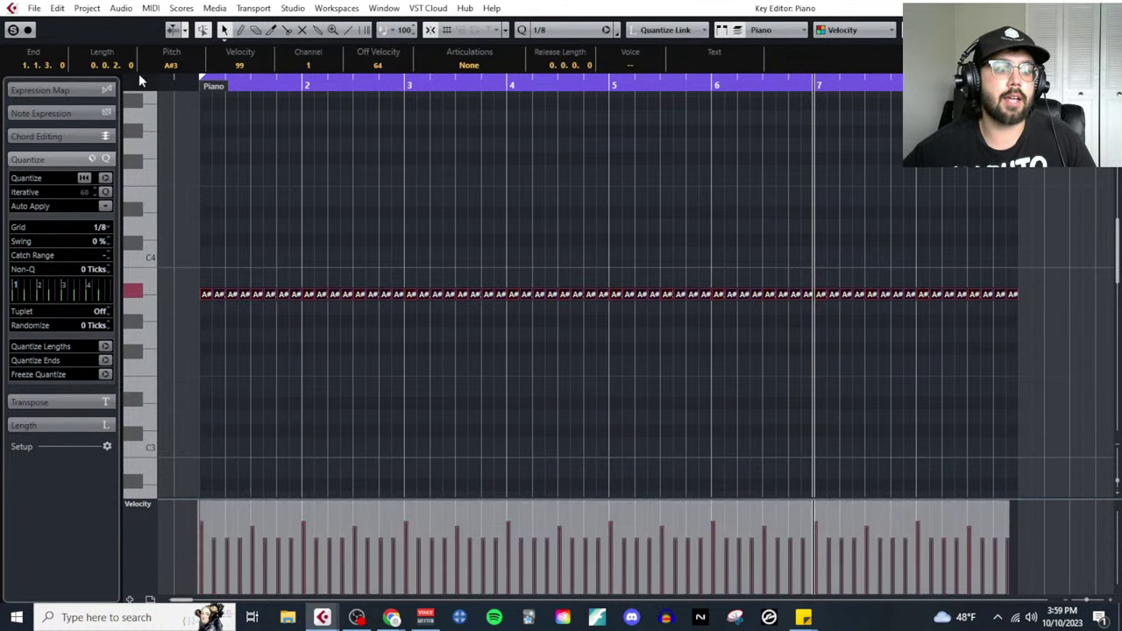
click(151, 8)
mouse_move(219, 270)
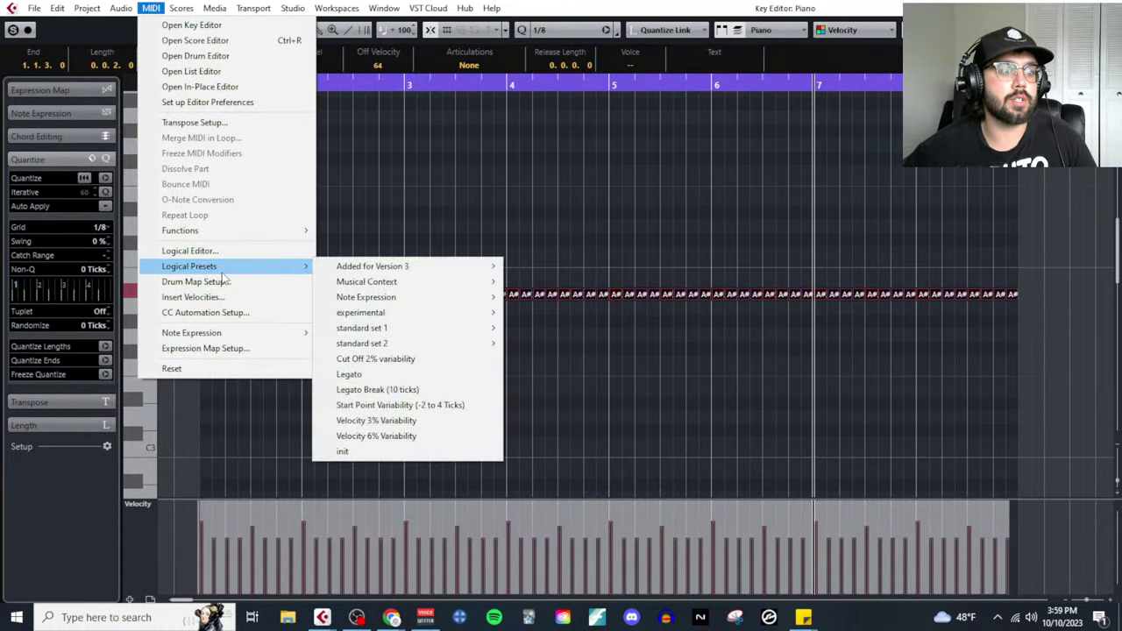
click(409, 436)
click(472, 397)
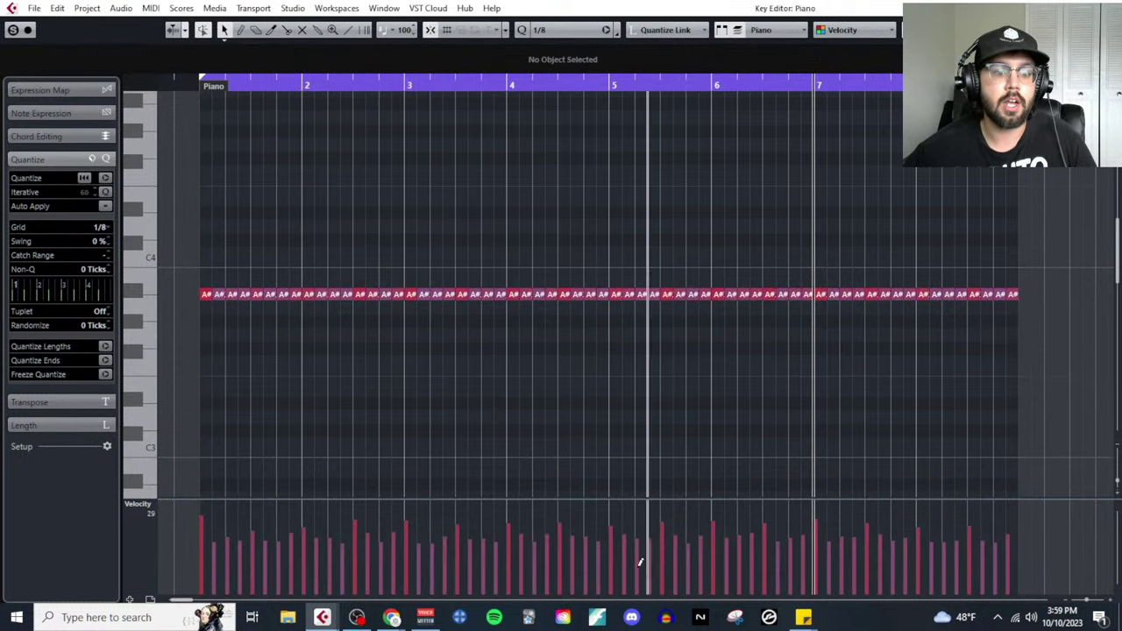
click(200, 81)
key(space)
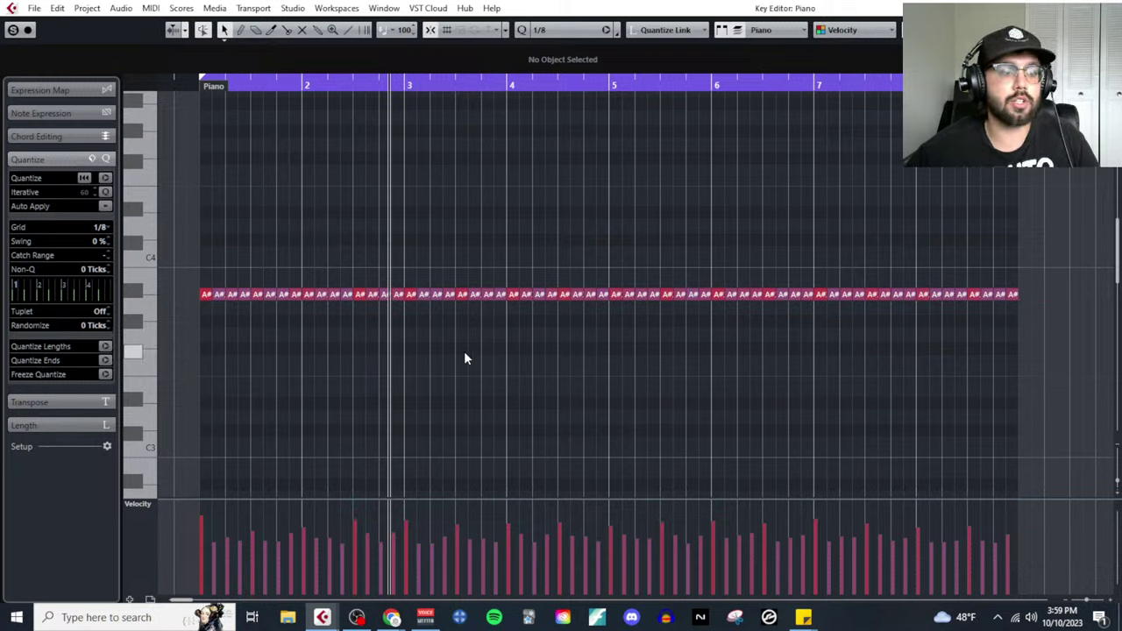
Set the quantize grid to 1/4, then close the Key Editor and reopen the part in it
click(107, 227)
click(127, 271)
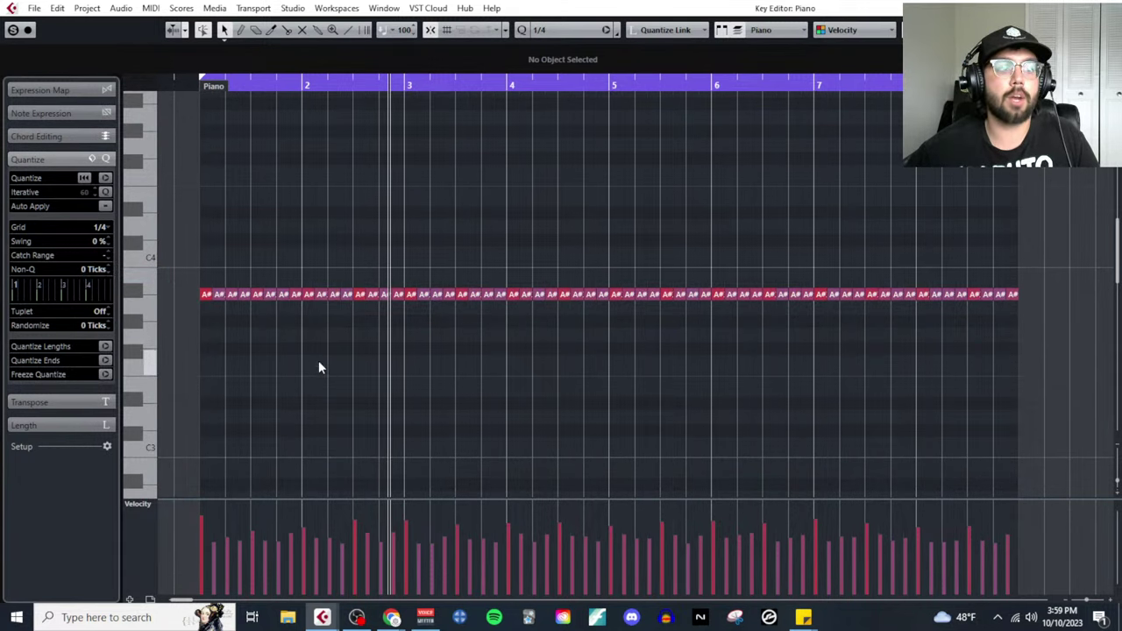
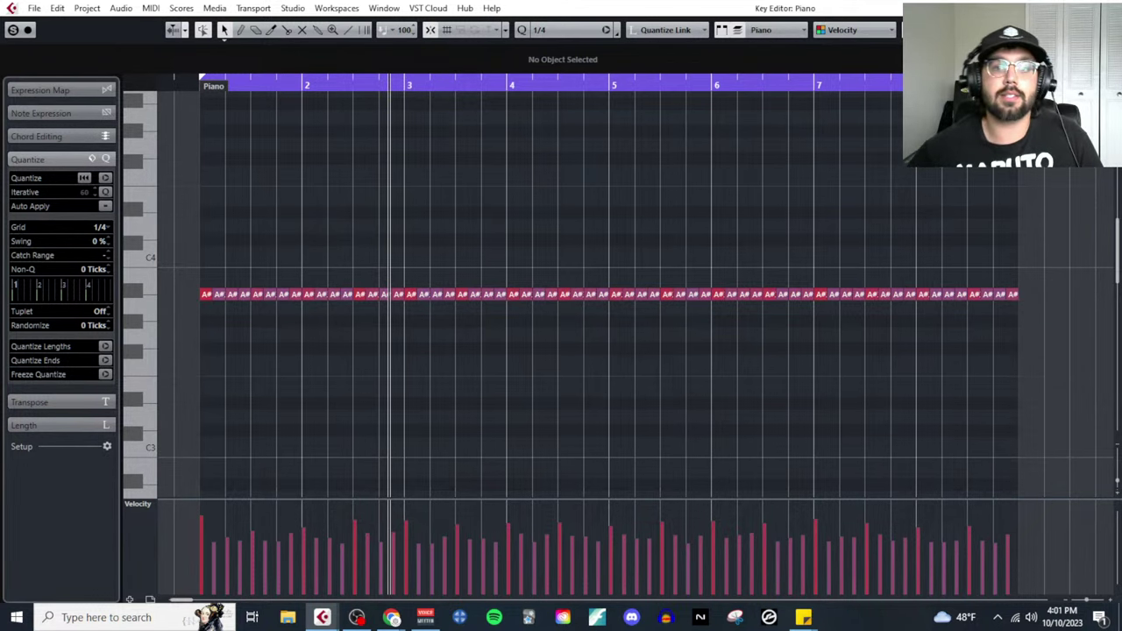
key(Escape)
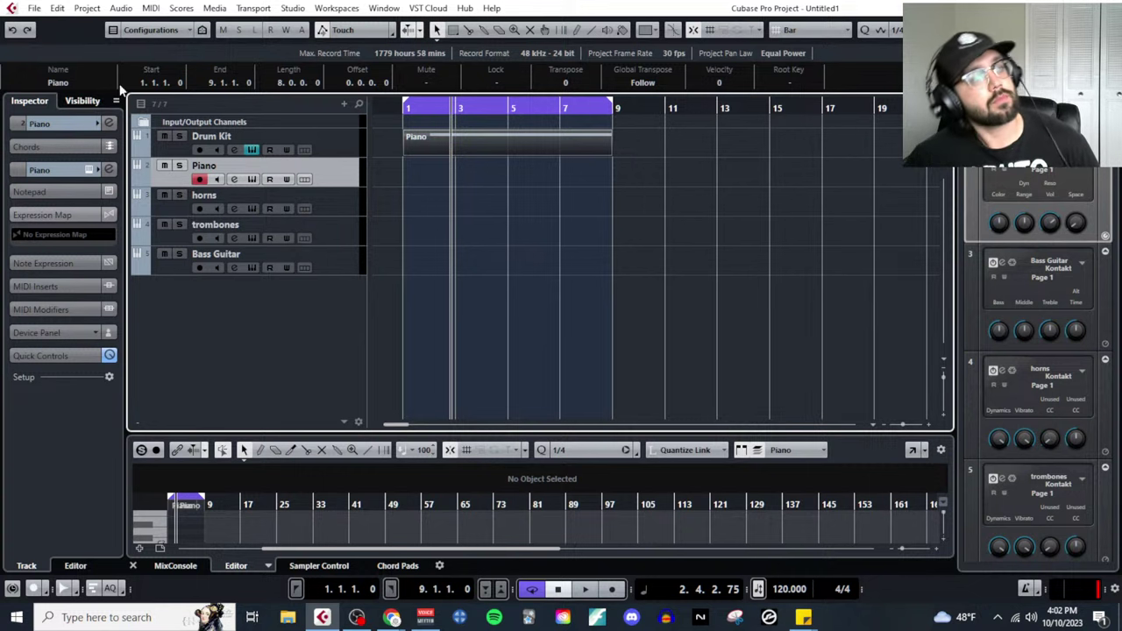
click(151, 8)
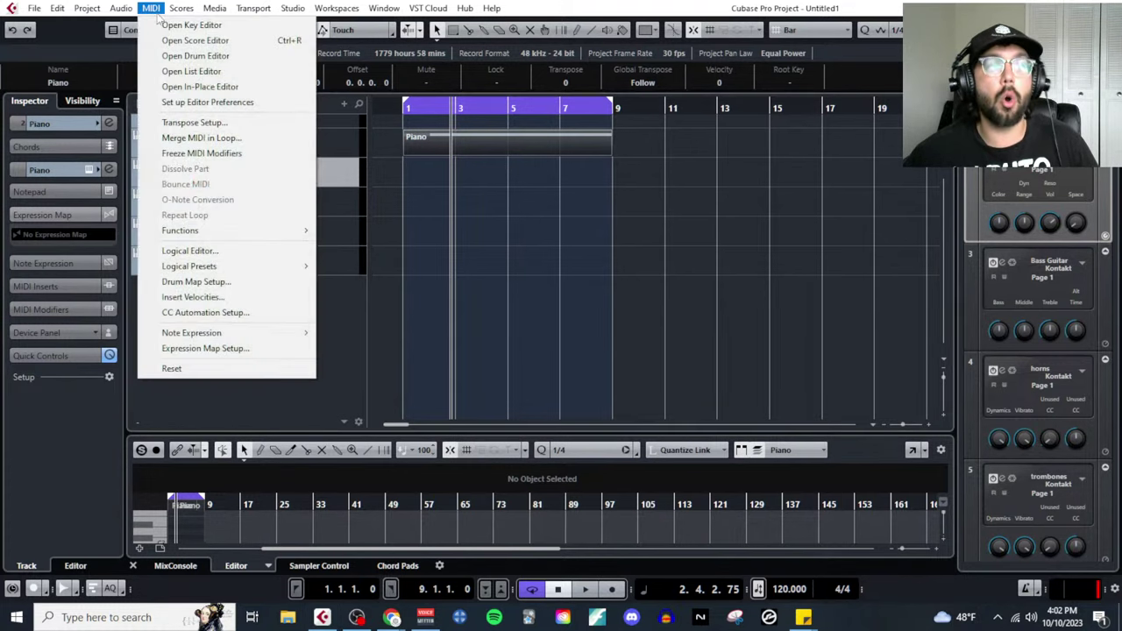
click(175, 26)
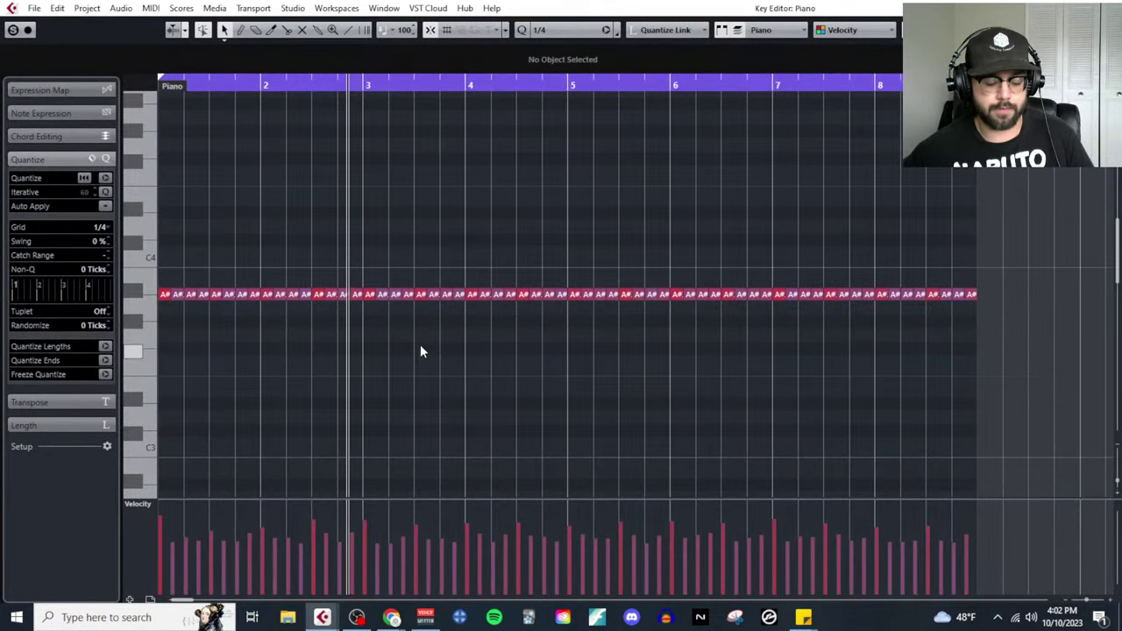
scroll(437, 326, left, 2)
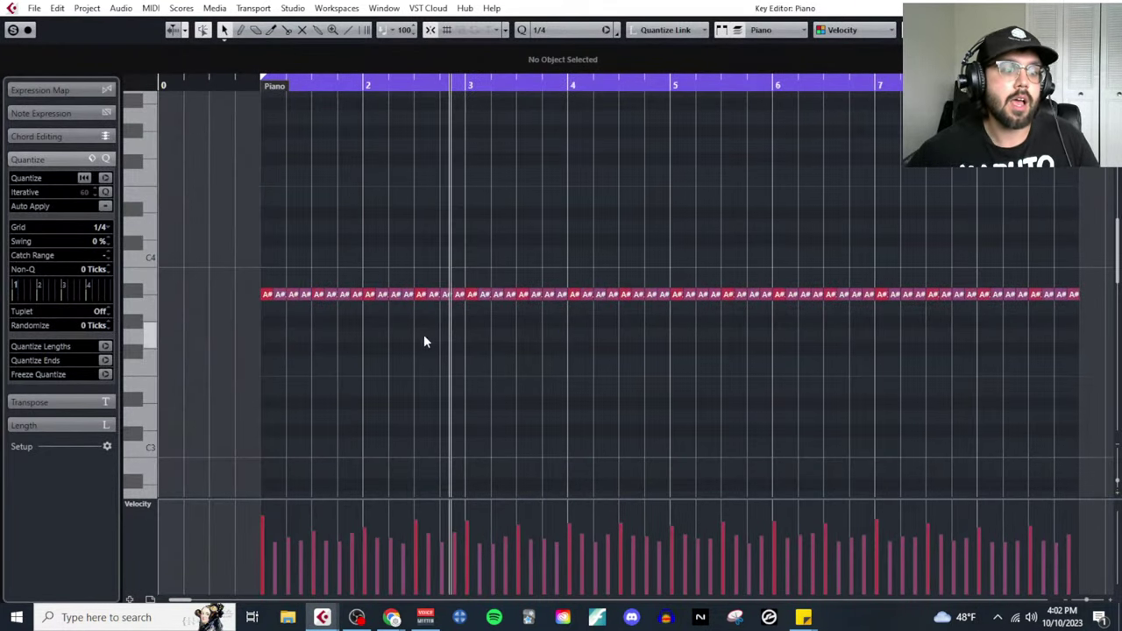
Draw a quarter note in bar 1, transpose it to E1 and place it on beat 2
right_click(270, 369)
click(291, 375)
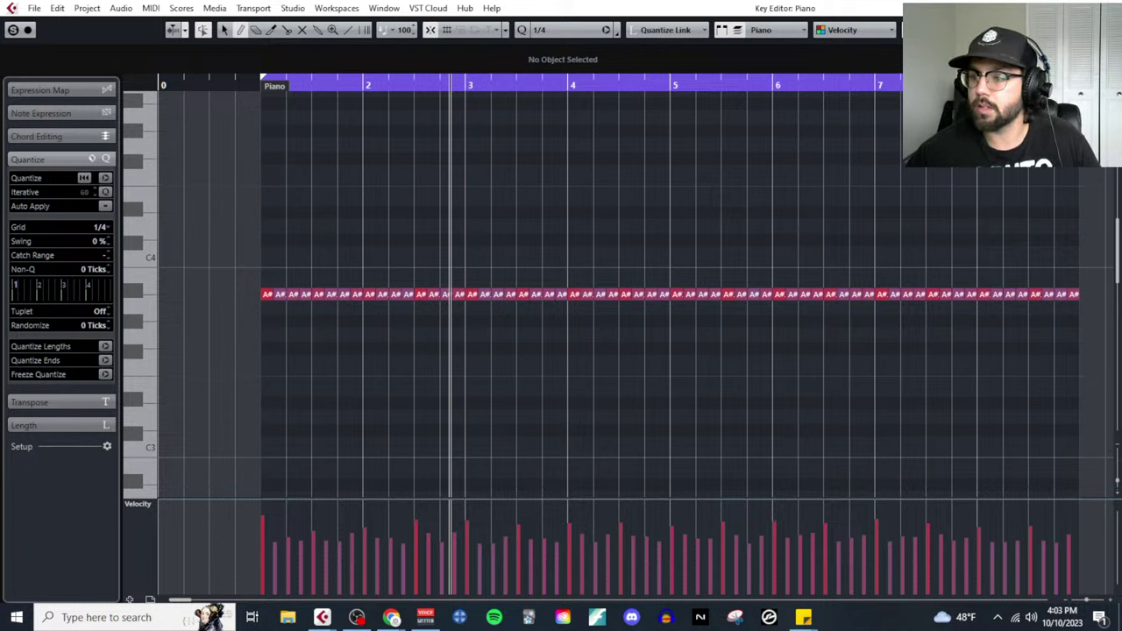
click(277, 418)
scroll(302, 418, down, 3)
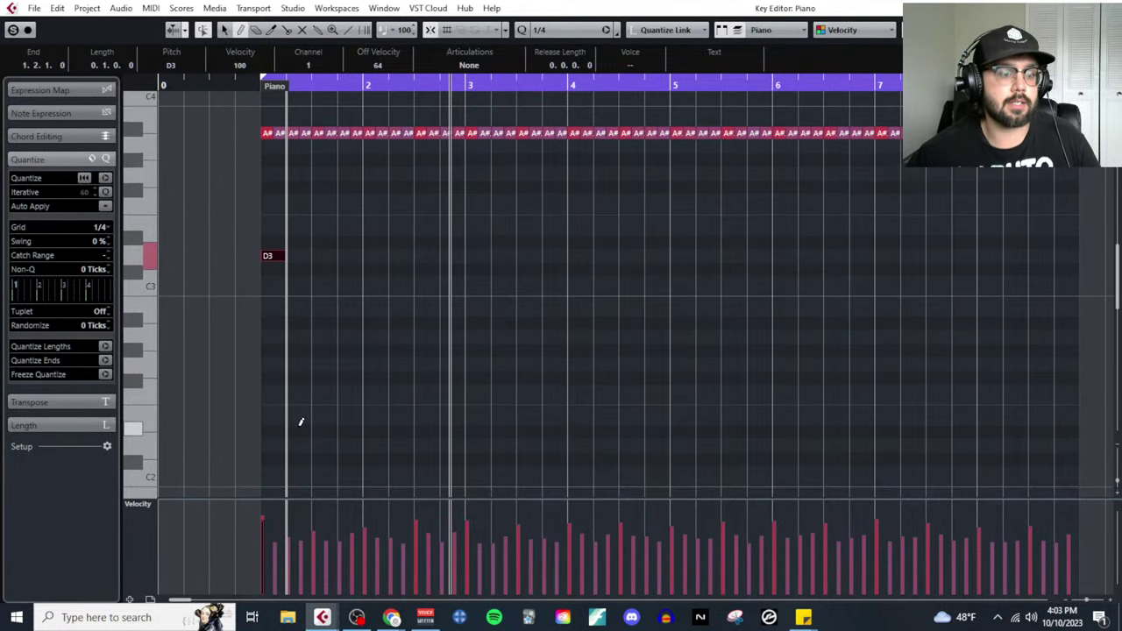
key(shift+Down)
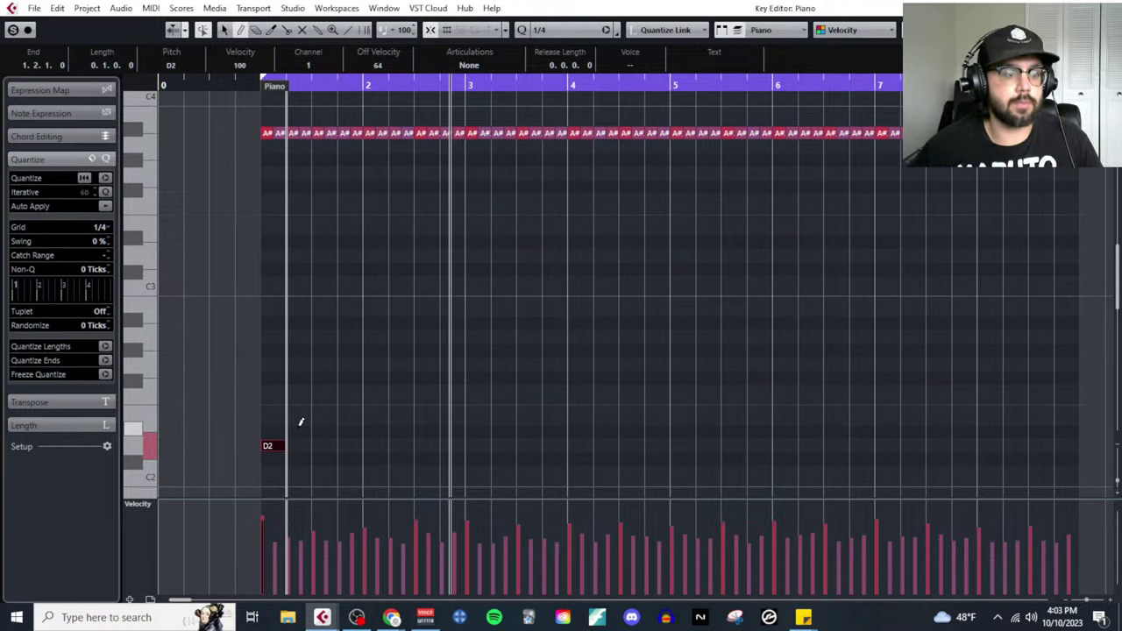
key(shift+Up)
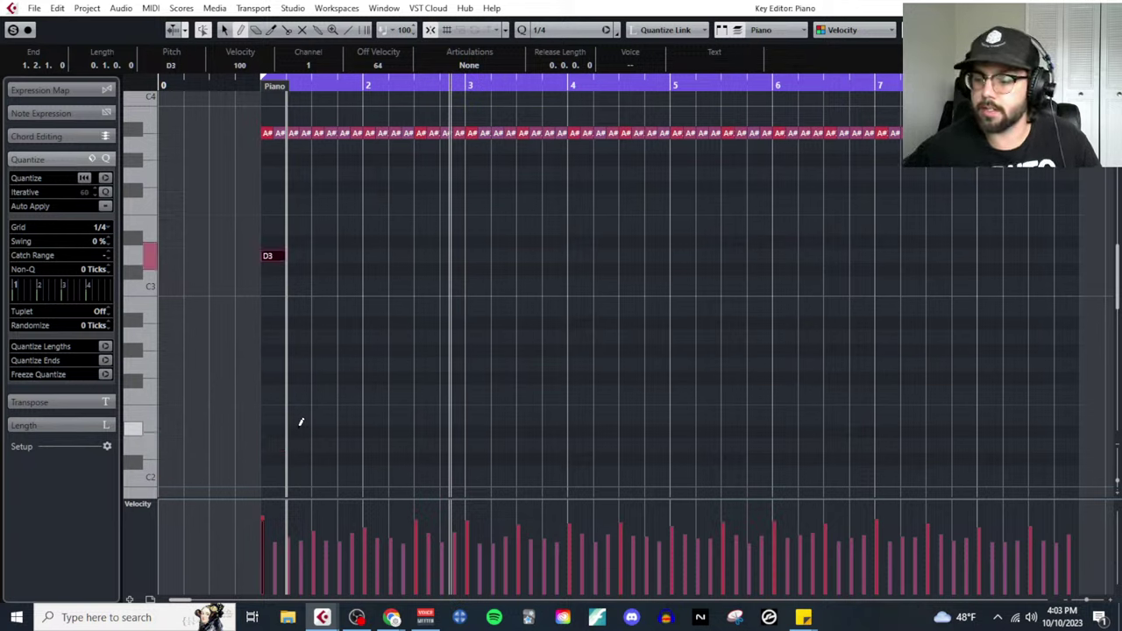
key(Home)
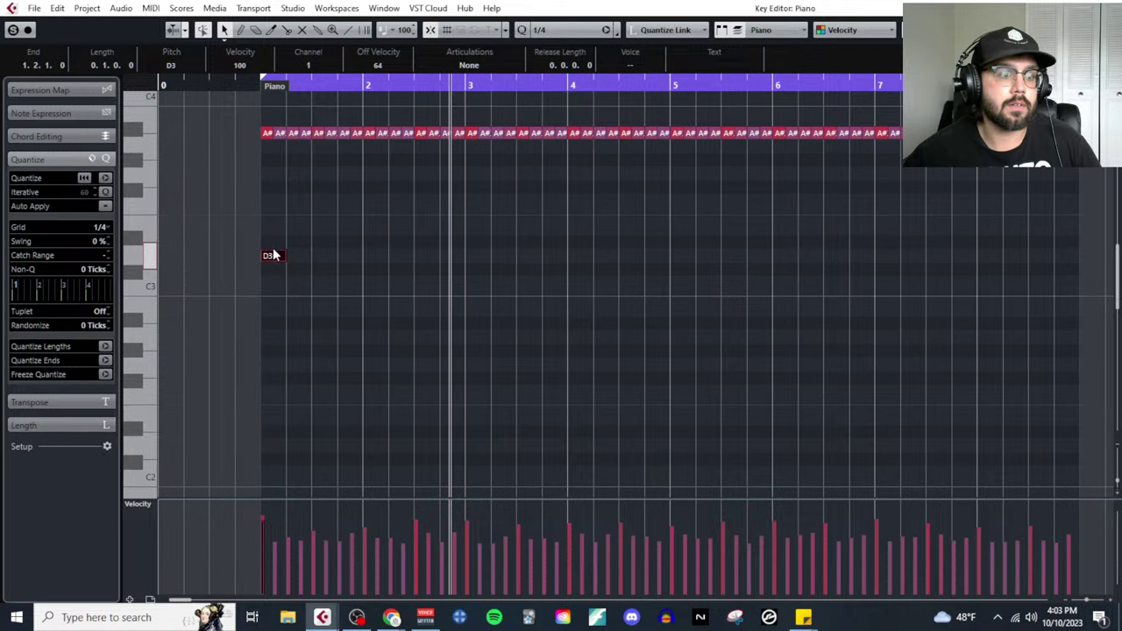
drag(273, 253, 276, 232)
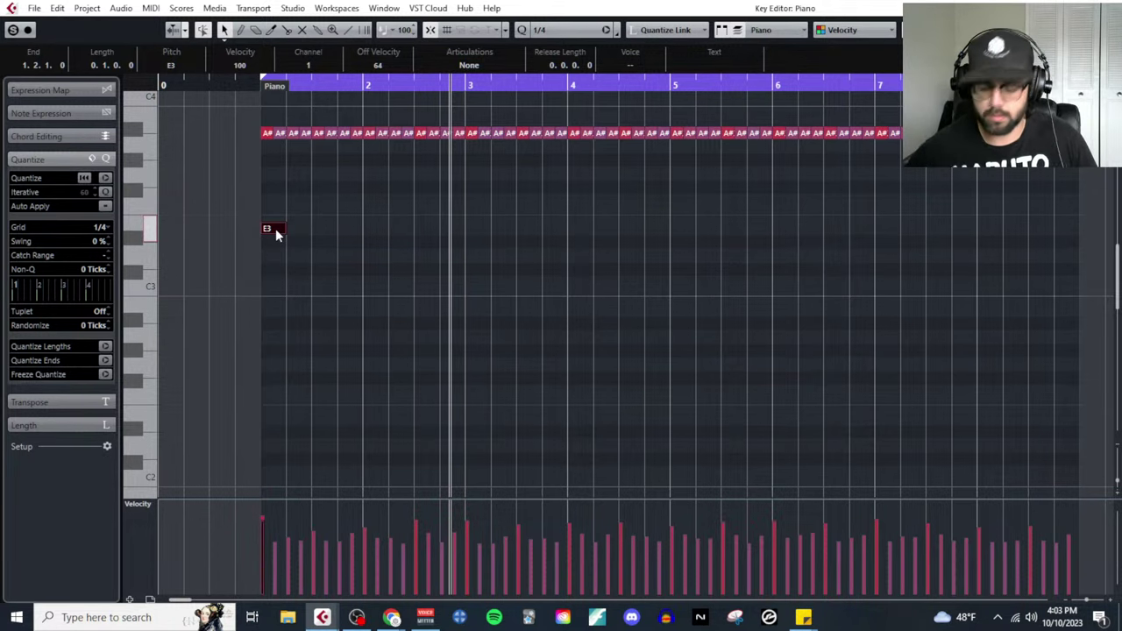
key(shift+Down)
key(shift+Down)
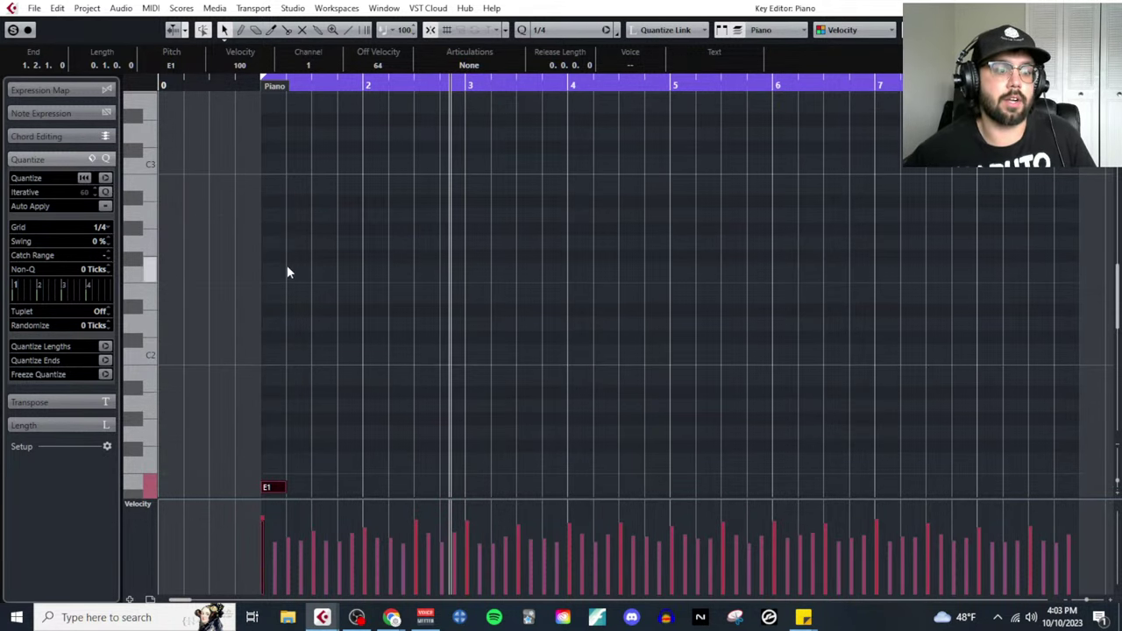
scroll(288, 289, down, 2)
drag(279, 407, 312, 410)
Draw the remaining E1 quarter notes so that beats 2 and 4 are filled in all eight bars
right_click(321, 410)
click(344, 409)
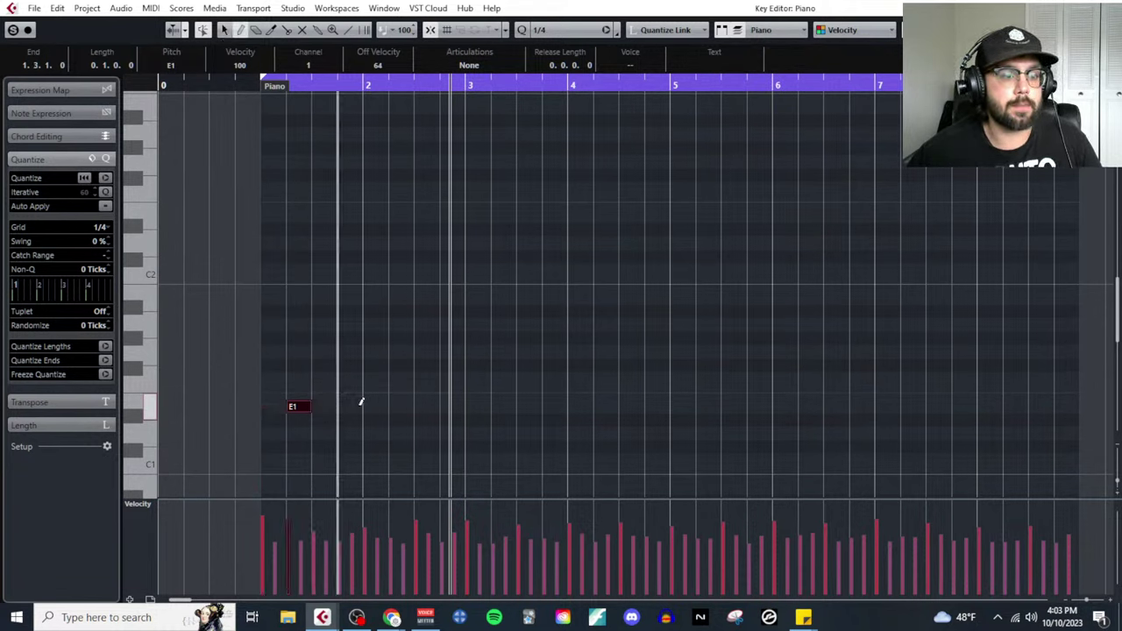
click(349, 406)
click(399, 407)
click(448, 407)
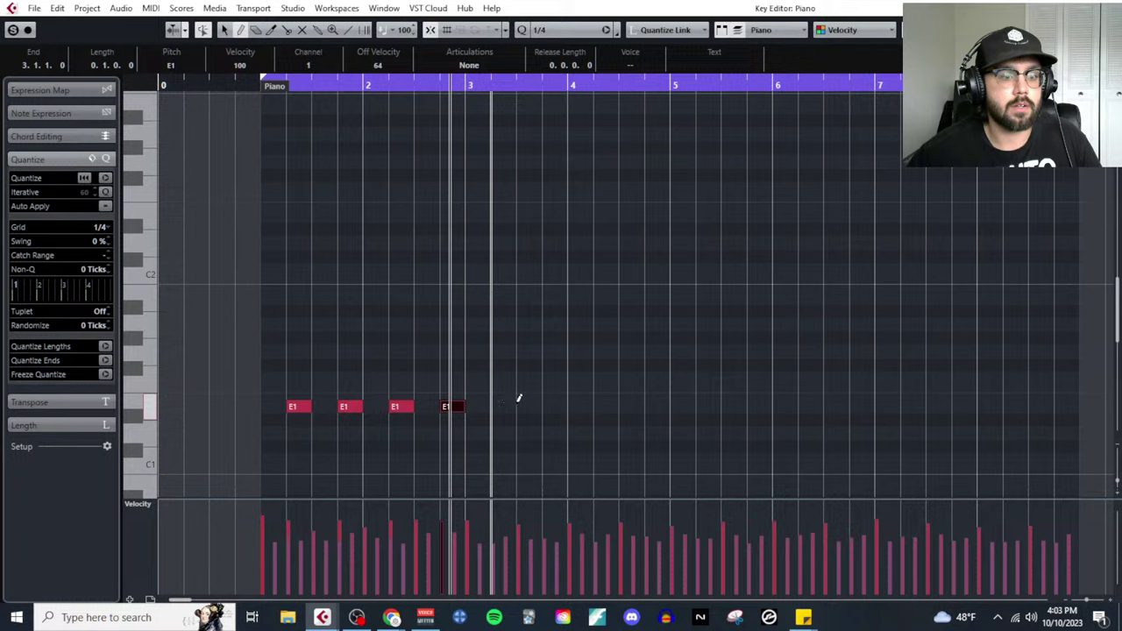
click(522, 407)
click(565, 407)
click(614, 407)
click(664, 407)
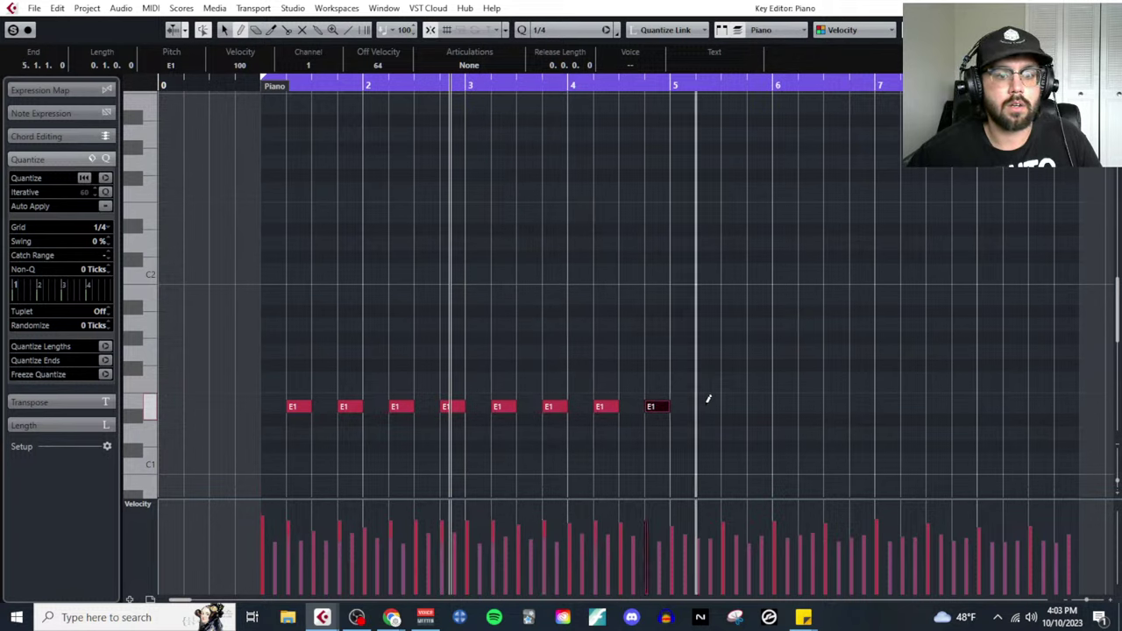
click(716, 407)
click(766, 407)
click(817, 406)
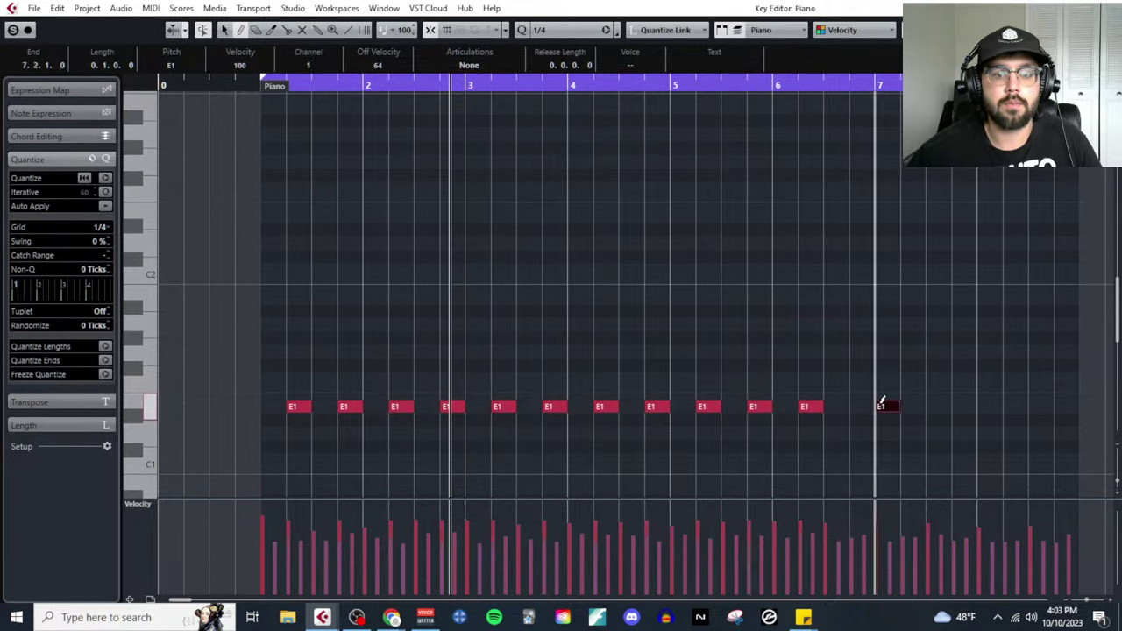
click(868, 407)
click(920, 407)
click(970, 406)
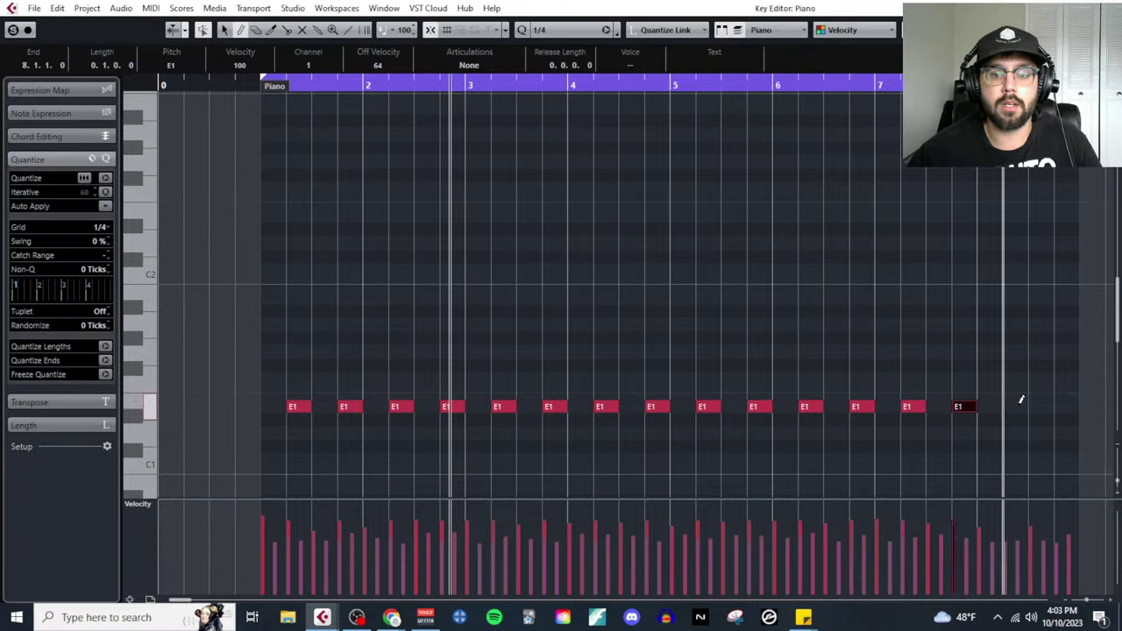
click(1021, 407)
click(1070, 406)
Lower all E1 notes to velocity 86 and apply the Velocity 6% Variability logical preset to them
drag(302, 358, 1079, 457)
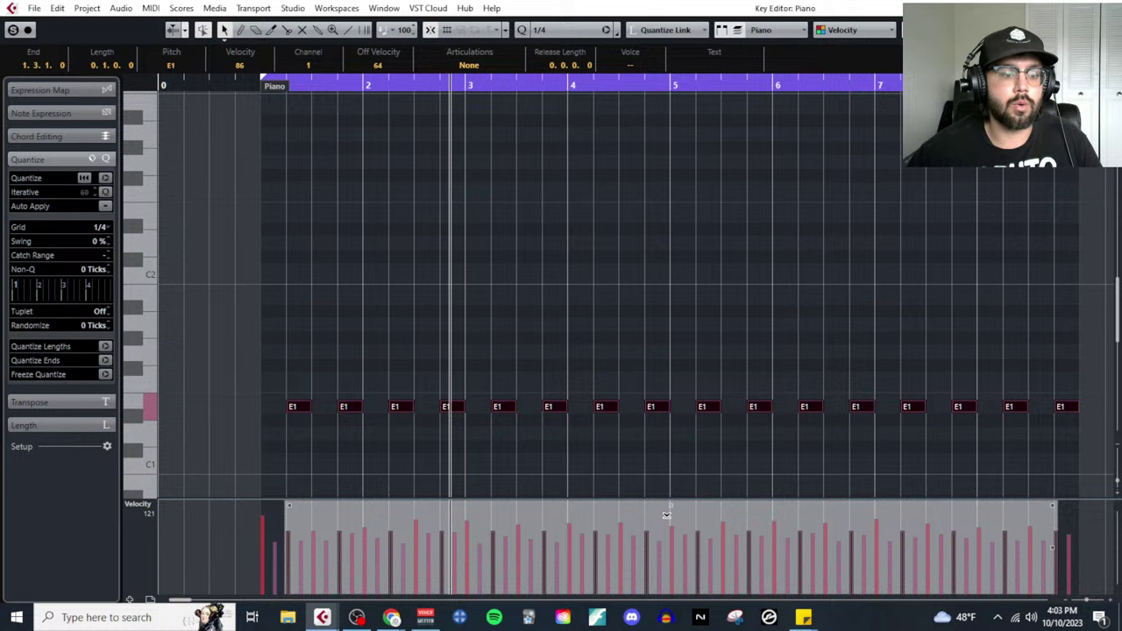
click(149, 9)
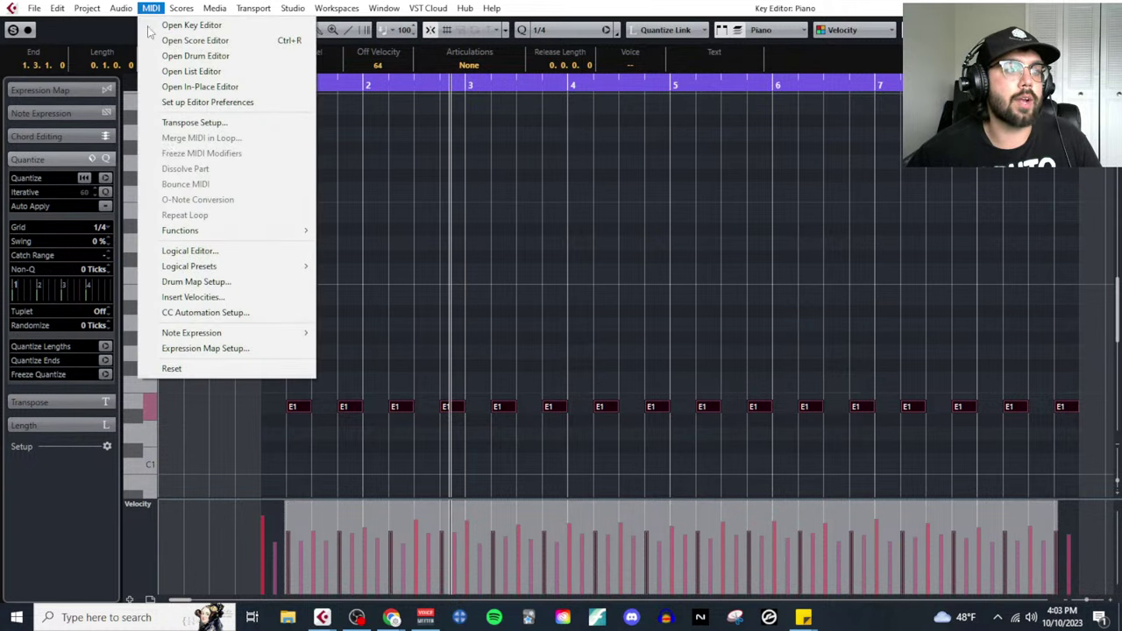
mouse_move(223, 334)
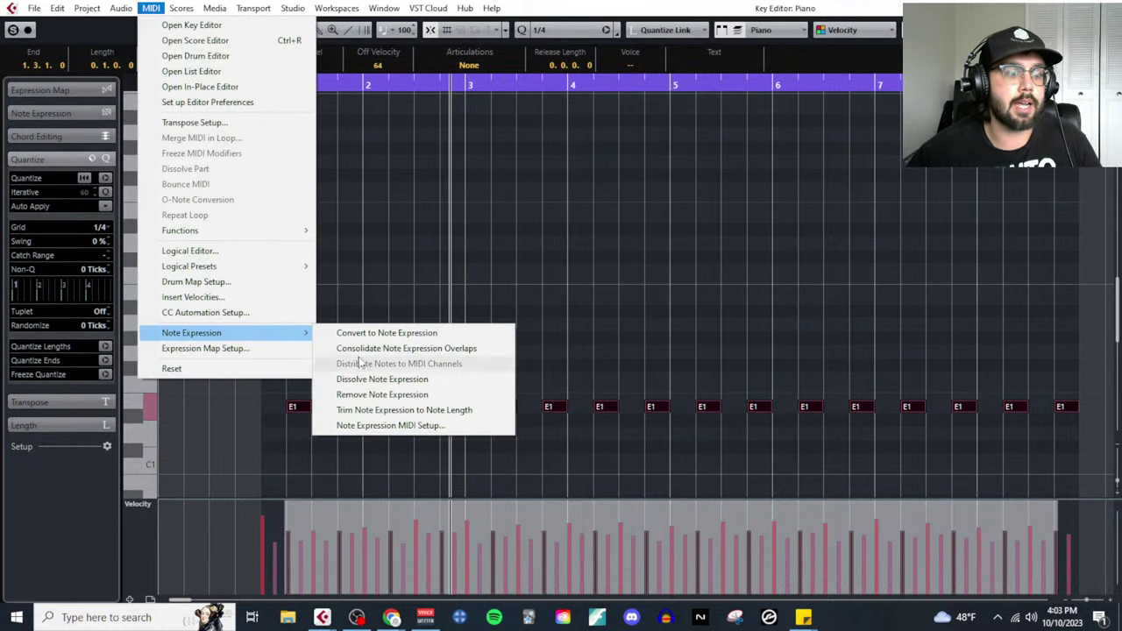
mouse_move(114, 8)
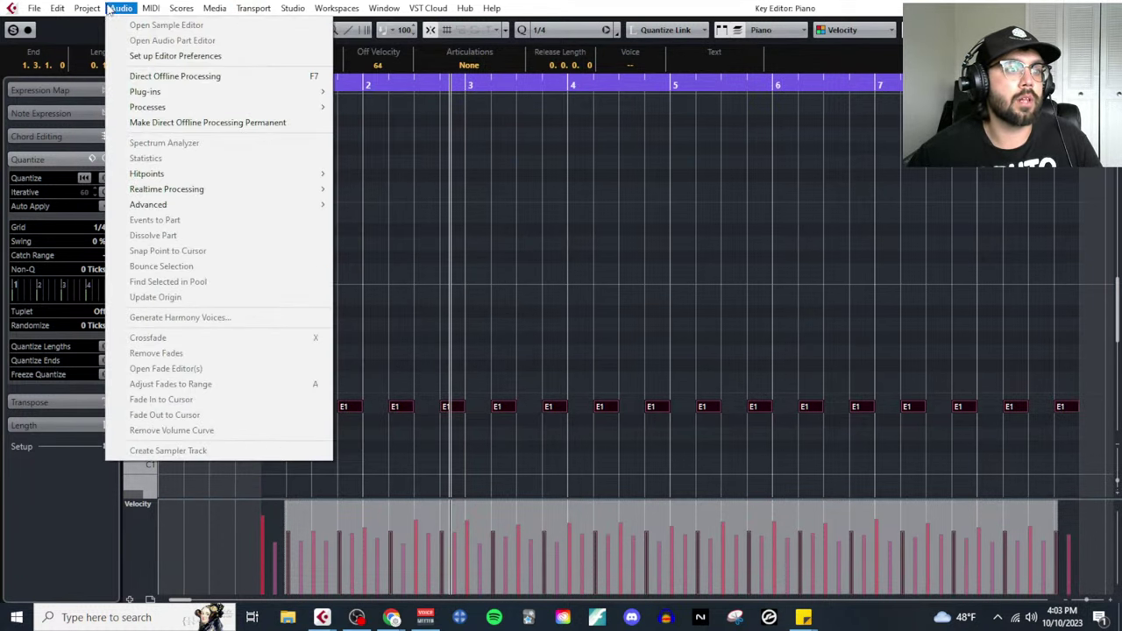
mouse_move(150, 9)
mouse_move(225, 266)
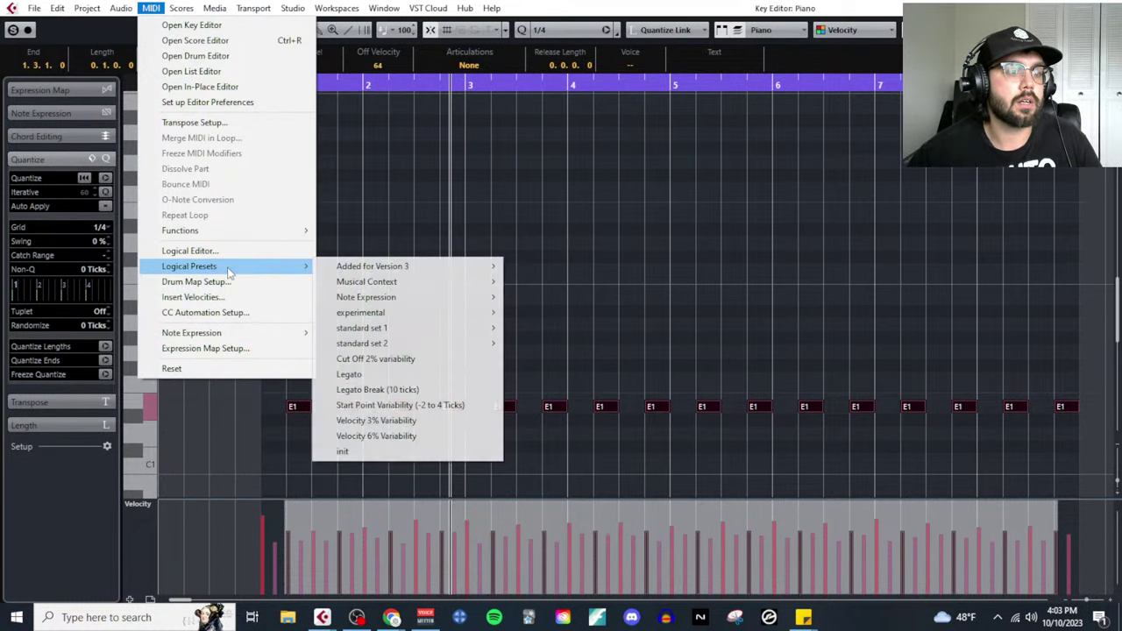
click(411, 436)
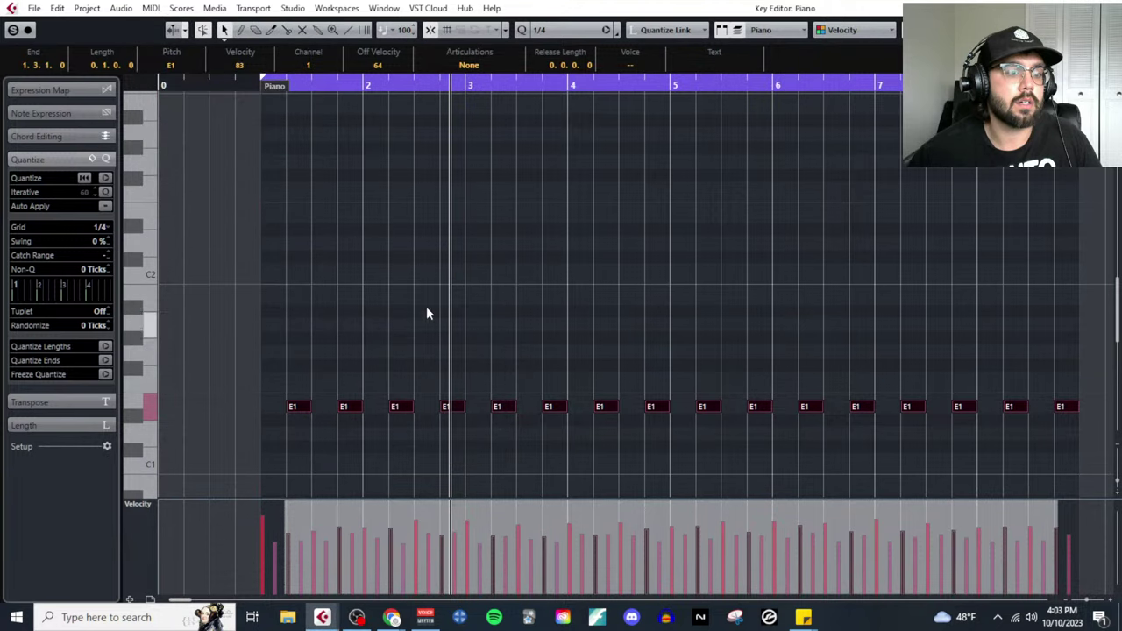
Play the part from bar 1 to hear the E1 backbeat together with the A#3 eighth notes
click(263, 87)
key(Up)
key(Up)
key(Up)
key(Up)
key(Up)
key(Up)
key(Up)
key(Up)
key(Up)
key(Up)
key(Up)
key(Up)
key(Up)
key(Up)
key(Up)
key(Up)
key(Up)
key(Up)
key(Up)
key(Up)
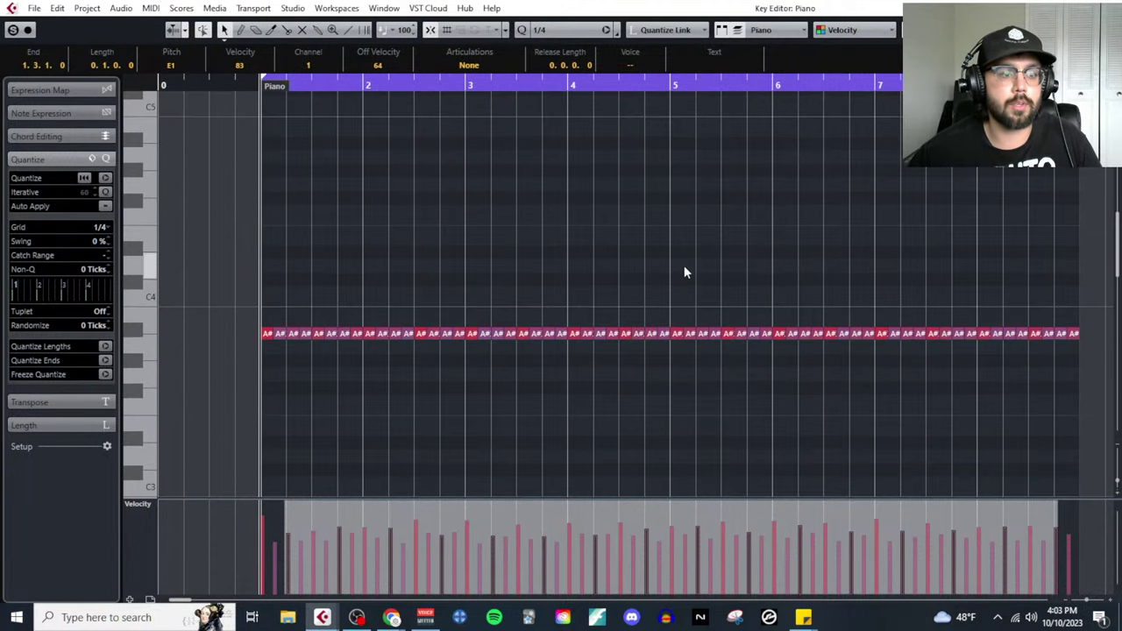
key(space)
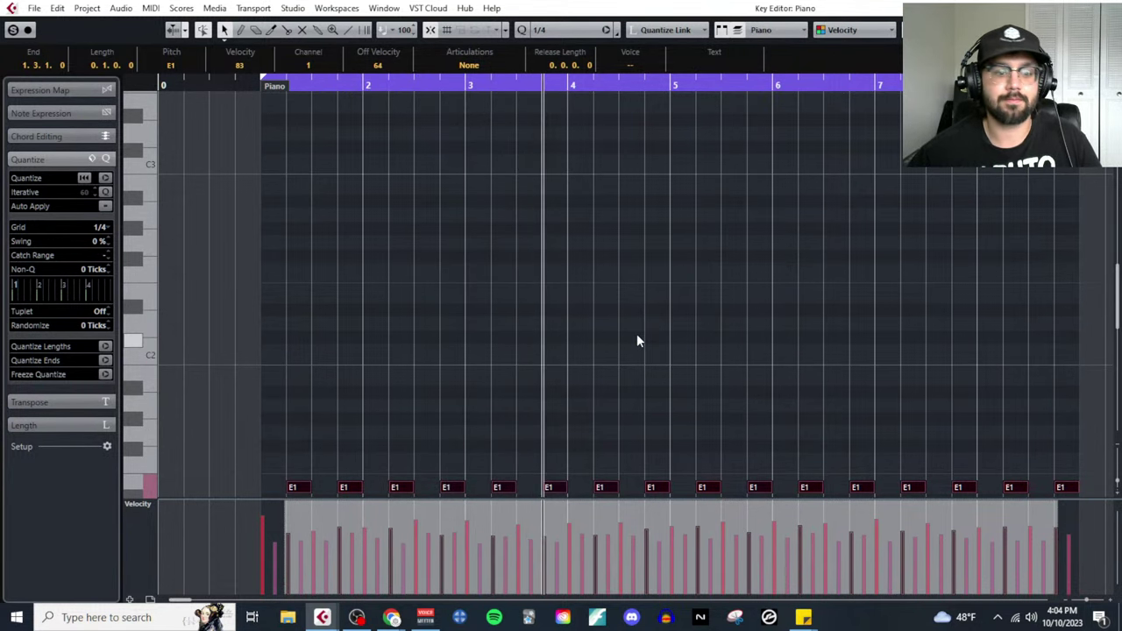
Draw C3 quarter notes on beats 1 and 3 of bar 1
scroll(542, 341, down, 2)
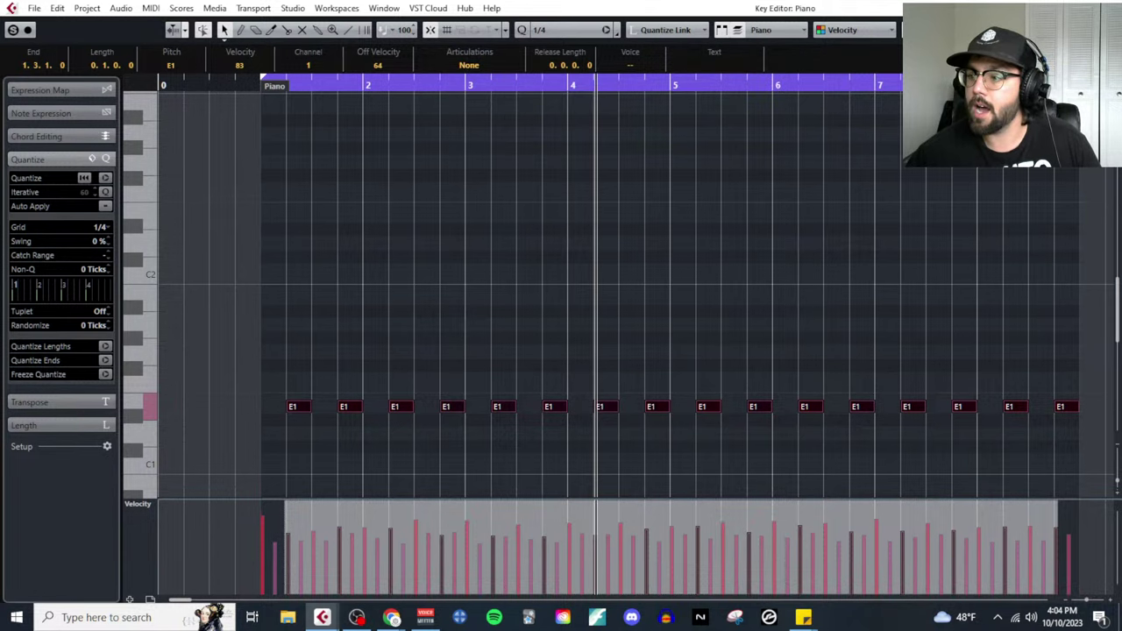
scroll(407, 285, up, 4)
right_click(327, 293)
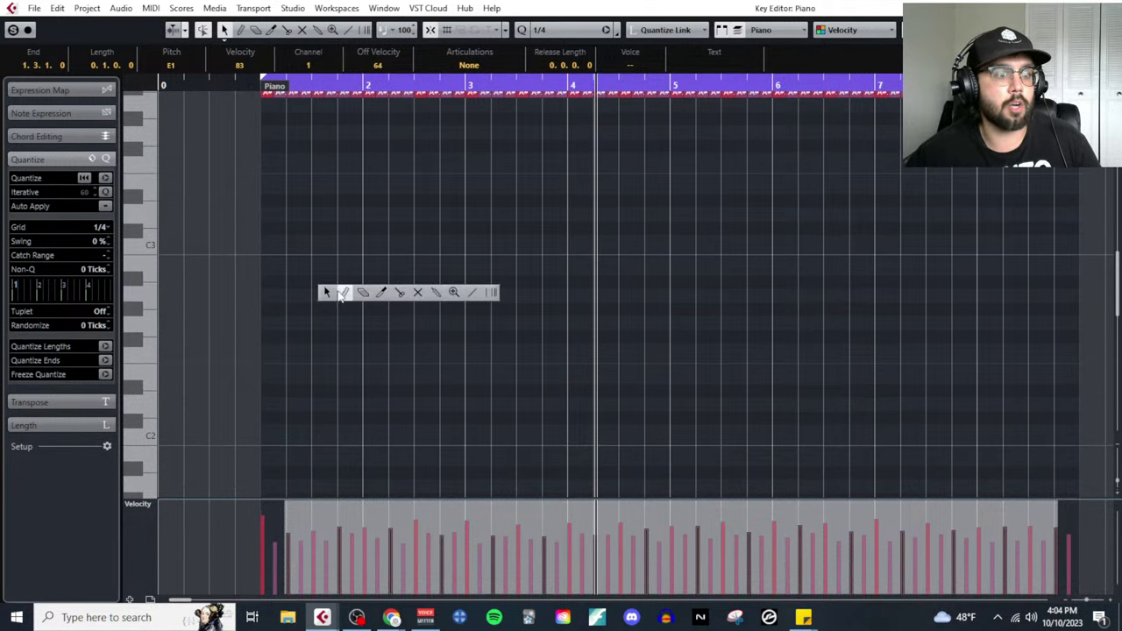
right_click(261, 253)
click(280, 254)
click(269, 240)
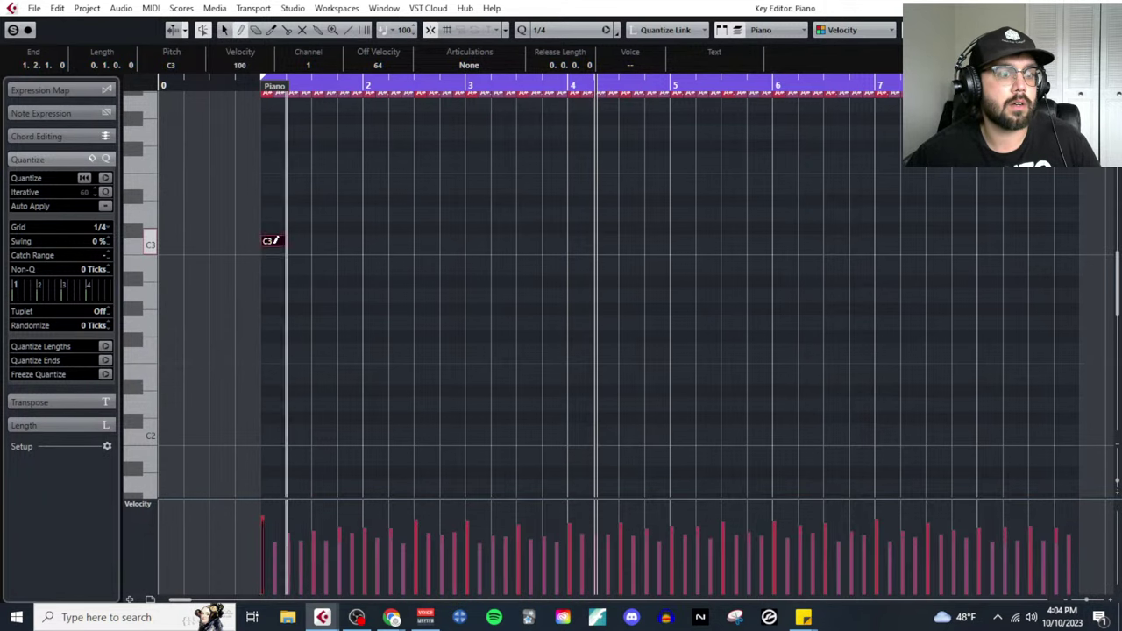
click(320, 240)
key(1)
Copy the two C3 notes of bar 1 and paste them at the start of bar 2
drag(261, 227, 344, 276)
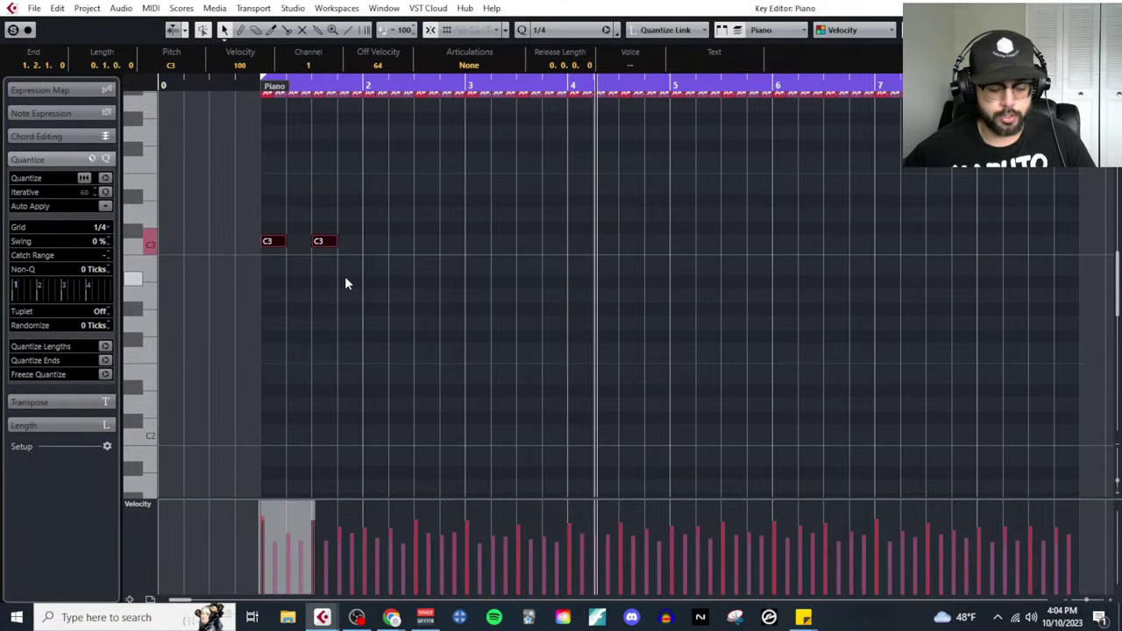
click(320, 465)
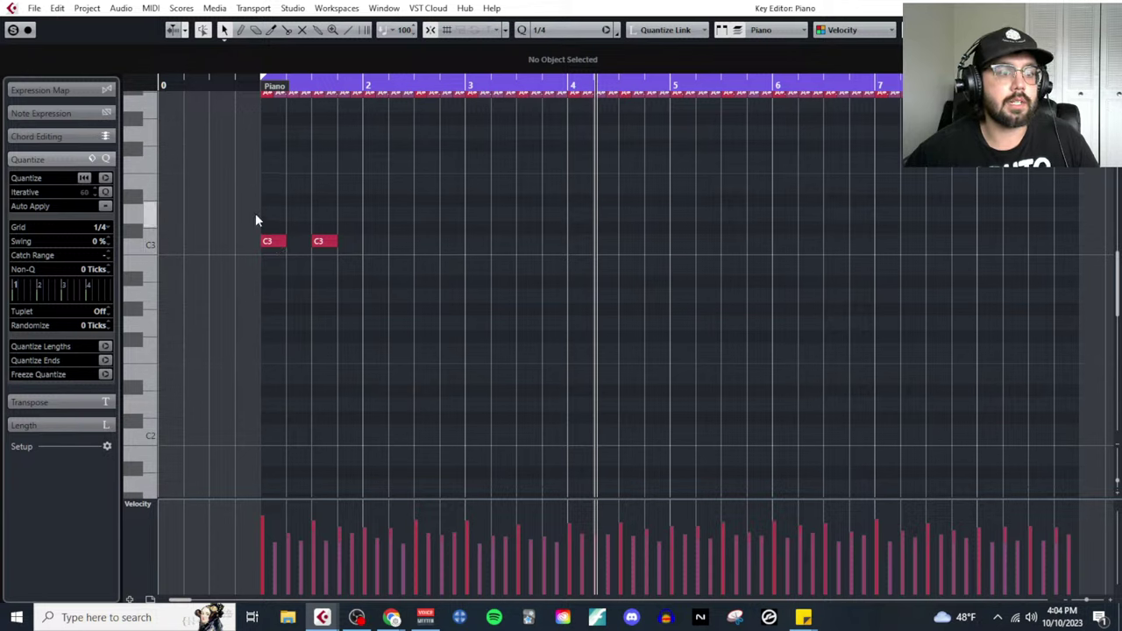
drag(255, 213, 343, 270)
key(ctrl+c)
click(363, 85)
key(ctrl+v)
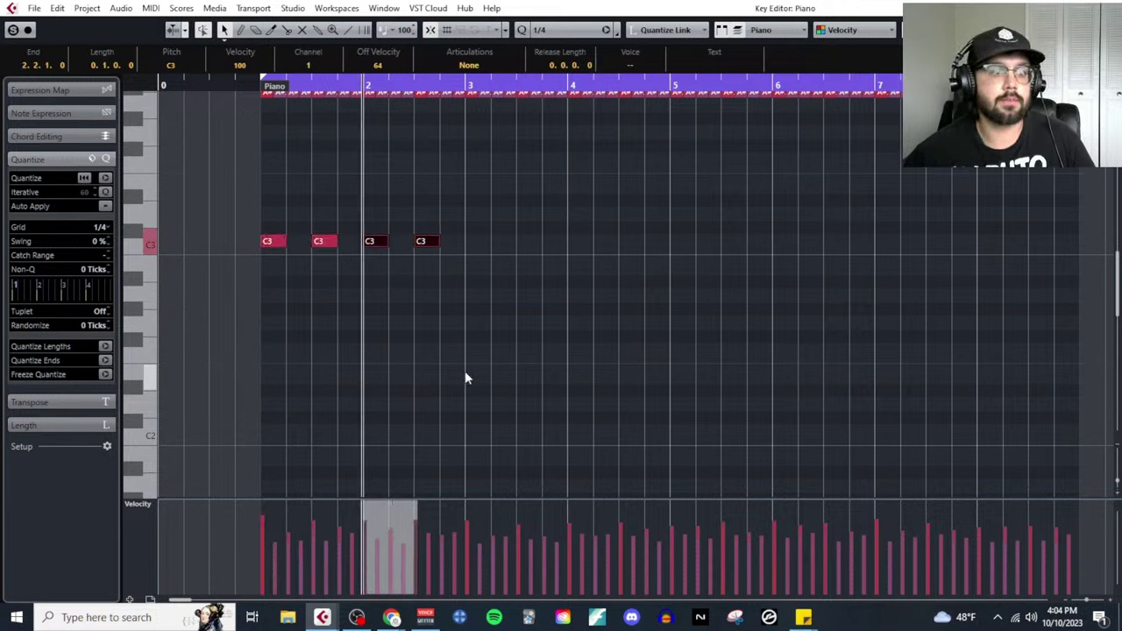
click(465, 378)
Lower the C3 notes on beat 3 of bars 1 and 2 to velocity 89
click(321, 241)
shift+click(424, 241)
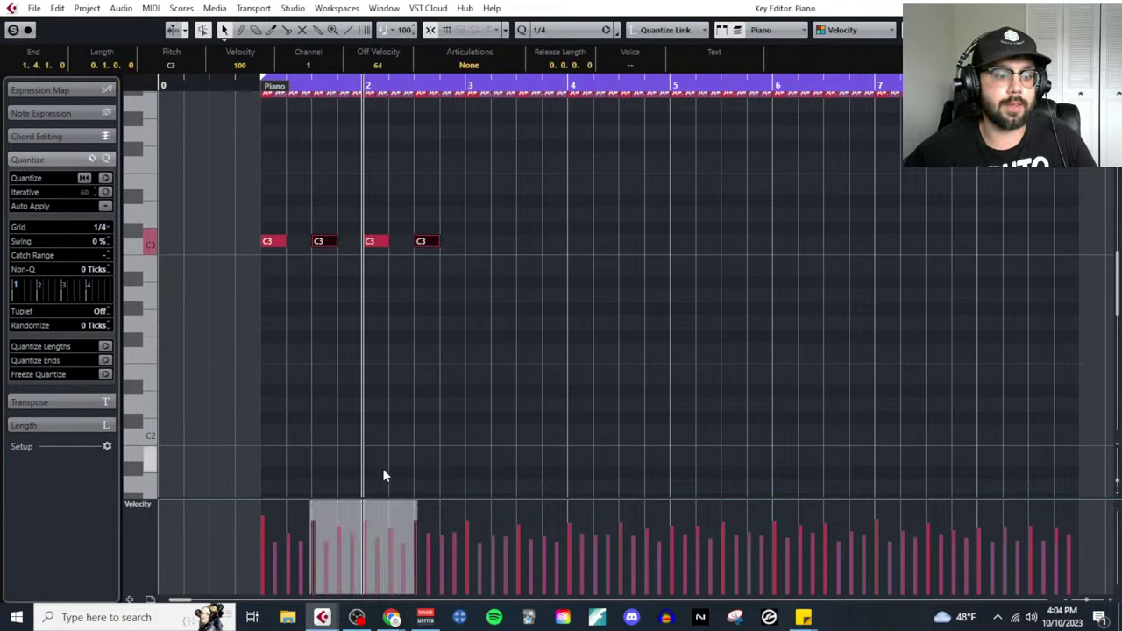
drag(363, 505, 363, 511)
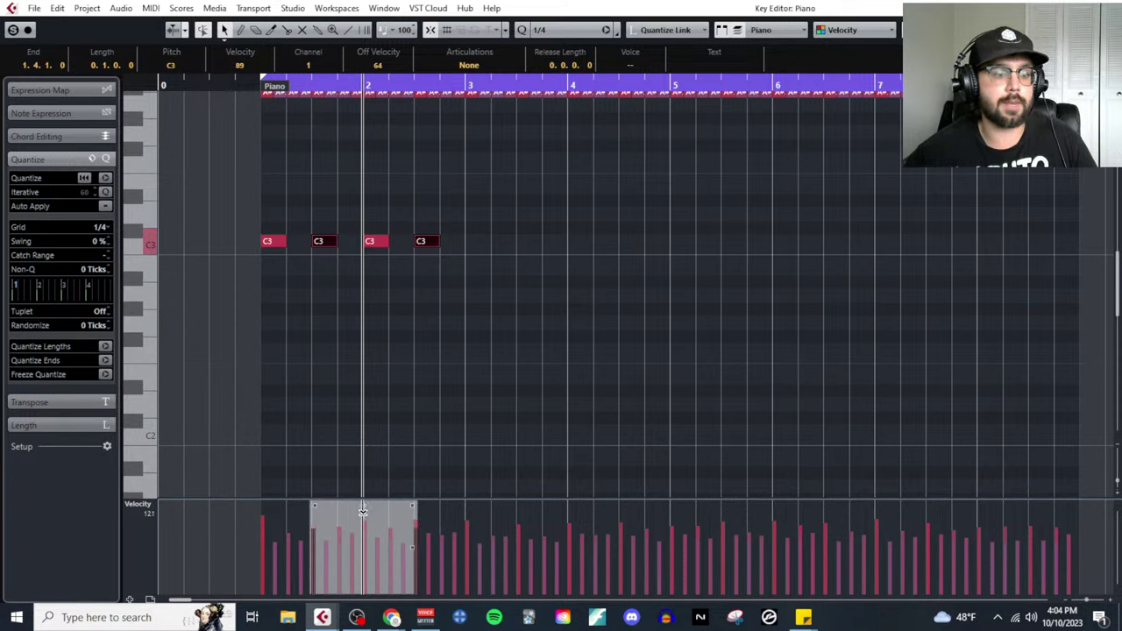
click(363, 406)
drag(253, 202, 429, 261)
click(429, 325)
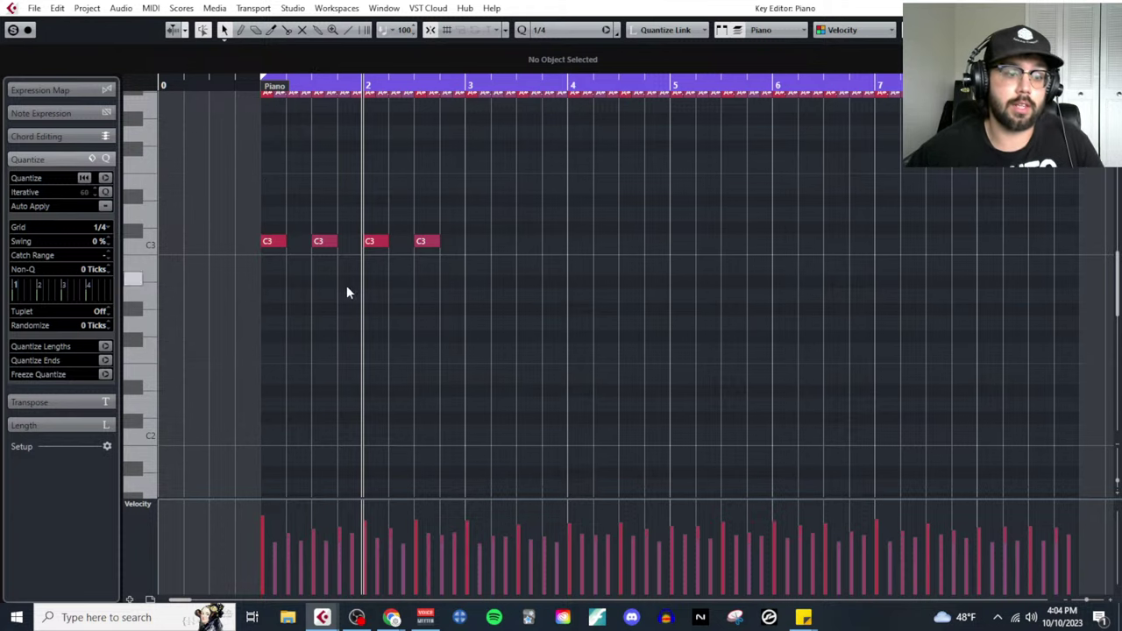
Set the quantize grid to 1/8 and draw a C3 eighth note directly before beat 3 of bar 1
click(94, 227)
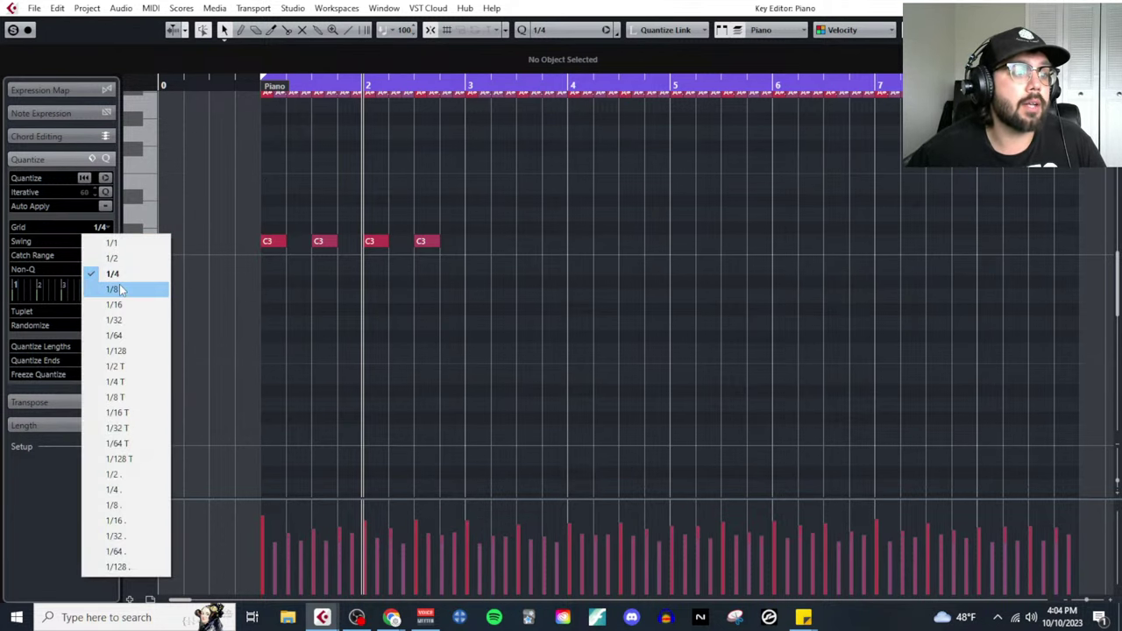
click(120, 290)
scroll(300, 283, up, 2)
right_click(298, 283)
click(317, 282)
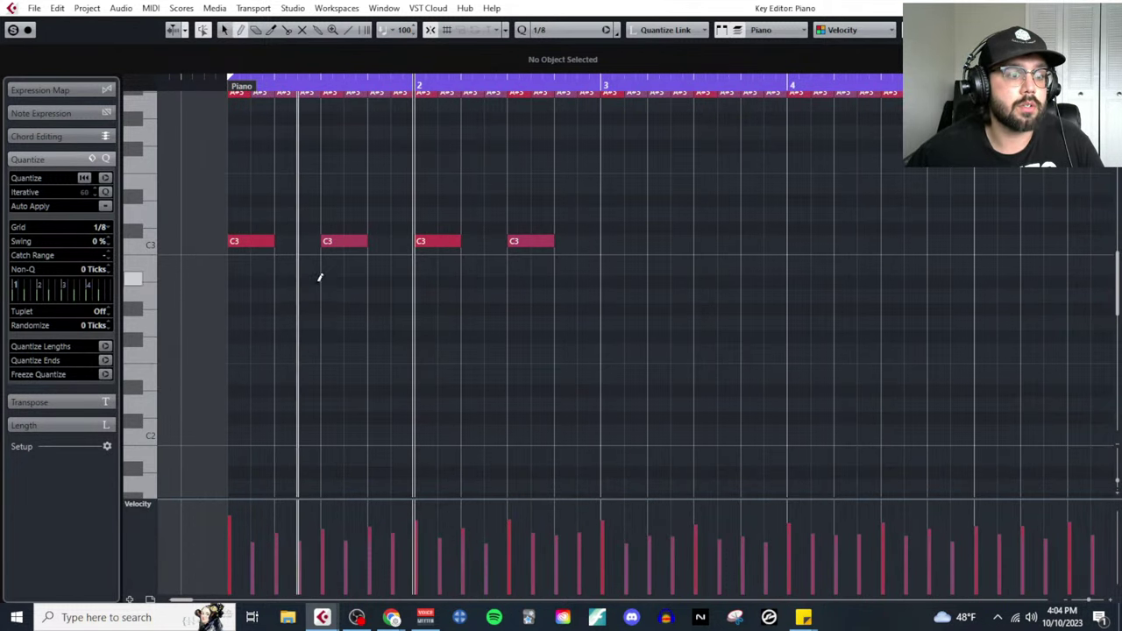
click(310, 242)
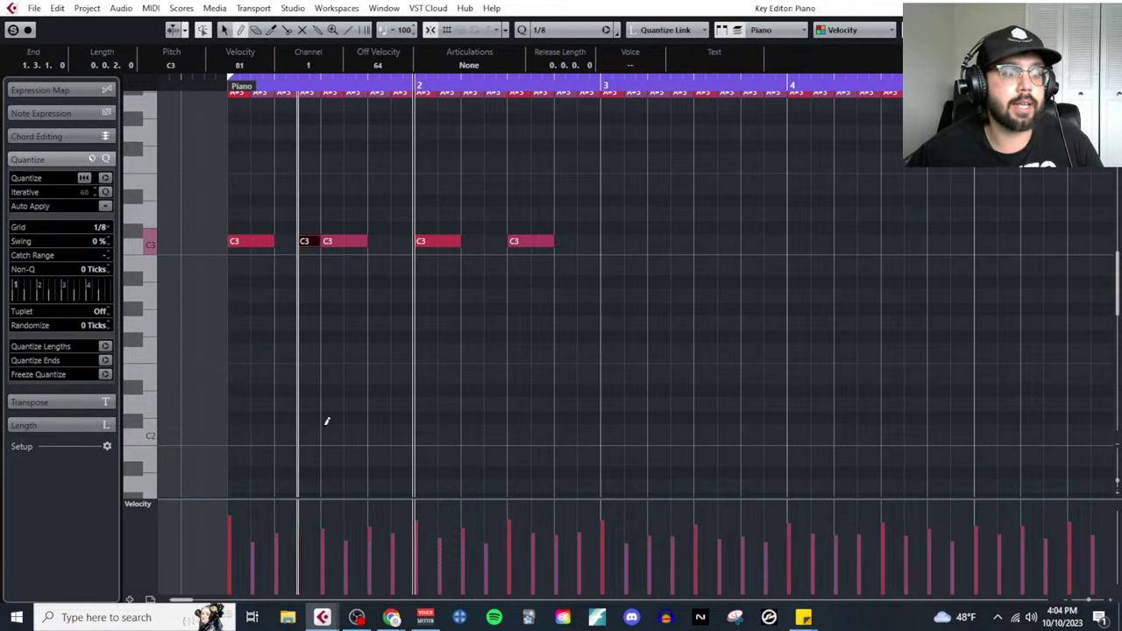
Split the first C3 note of bar 2 into two eighths and draw another C3 on the bar's last eighth
right_click(506, 277)
click(517, 268)
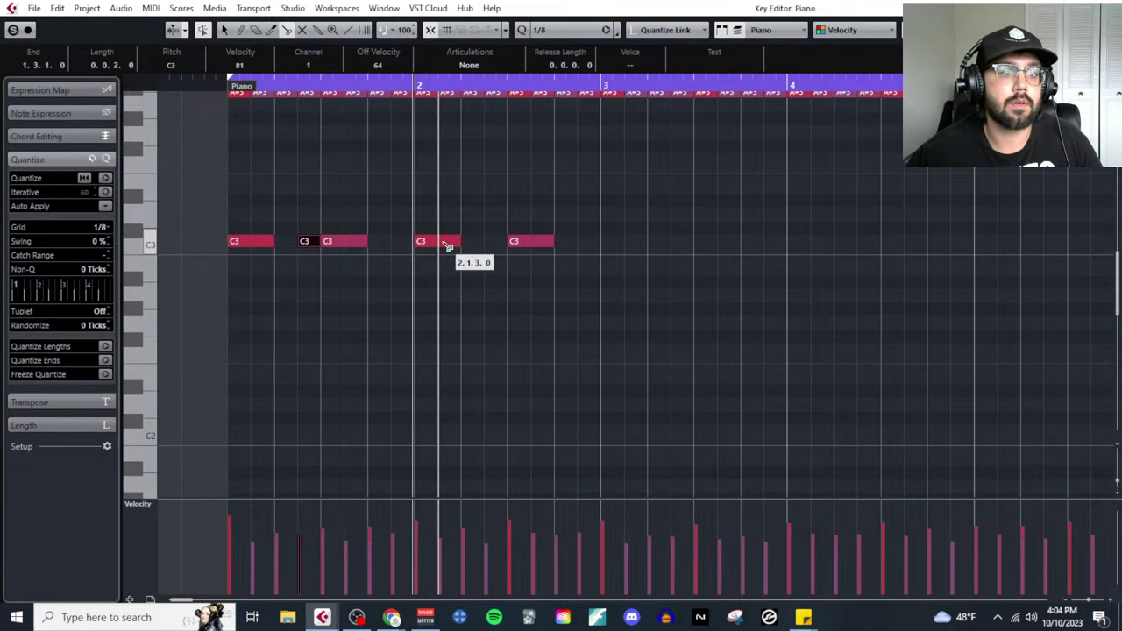
click(445, 244)
right_click(495, 292)
click(509, 292)
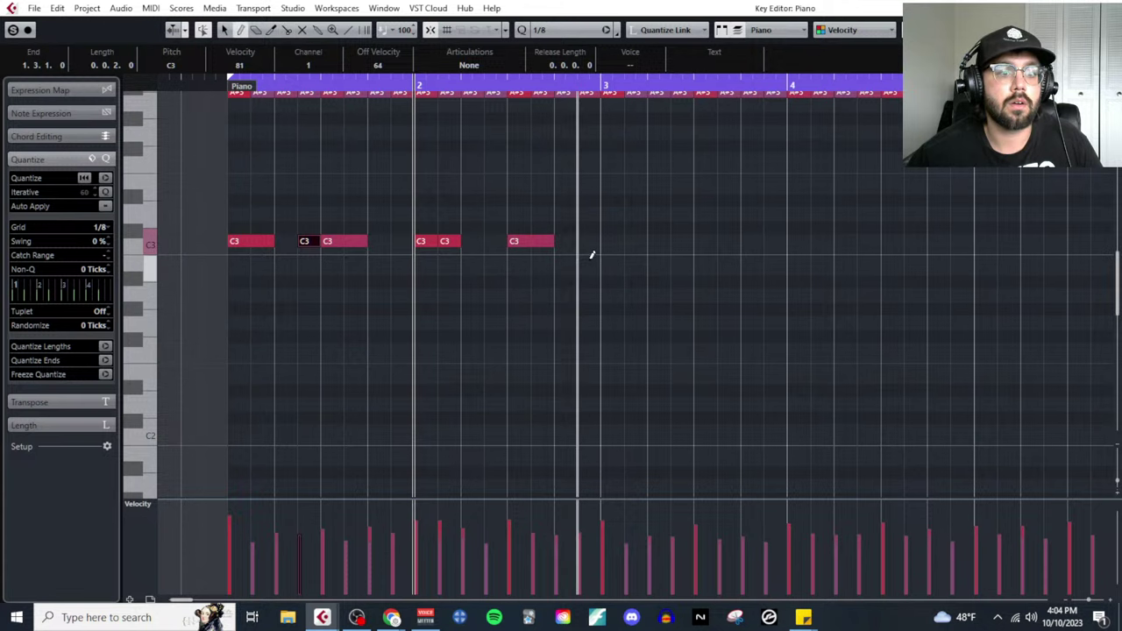
click(588, 244)
right_click(583, 299)
click(587, 299)
Duplicate the two-bar C3 pattern three times so that it fills all eight bars
drag(223, 214, 634, 280)
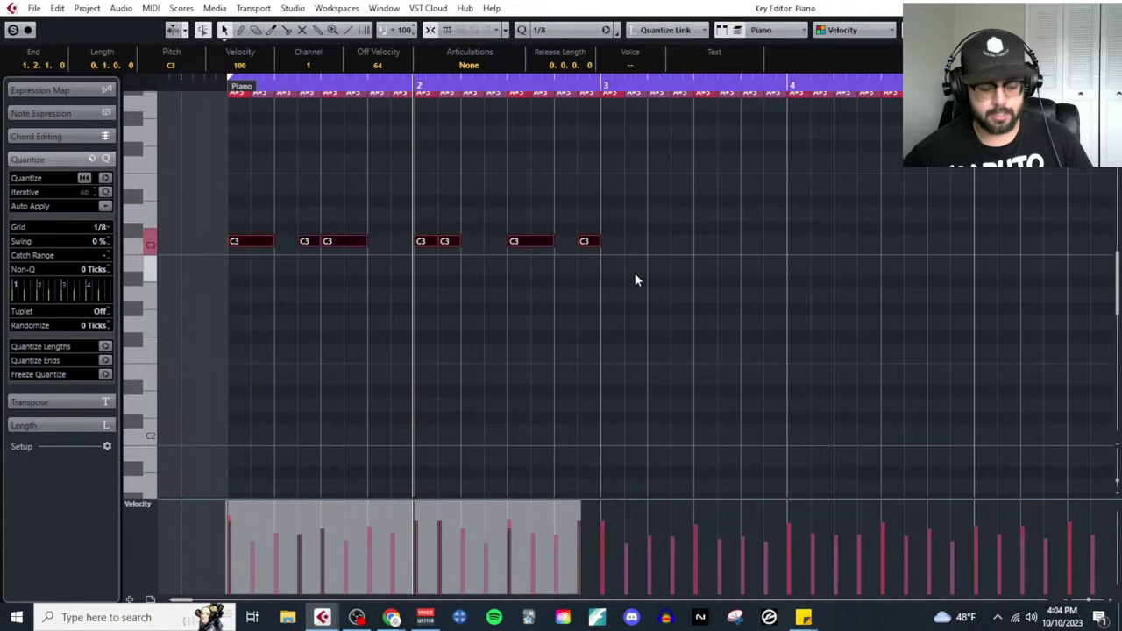
key(ctrl+d)
key(g)
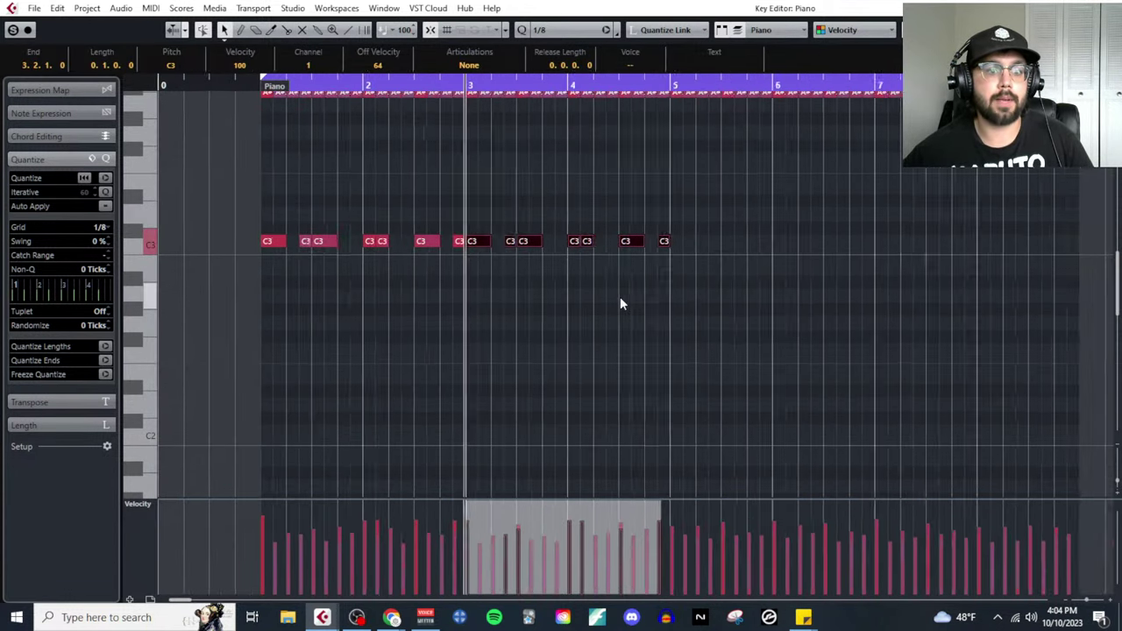
key(g)
key(ctrl+d)
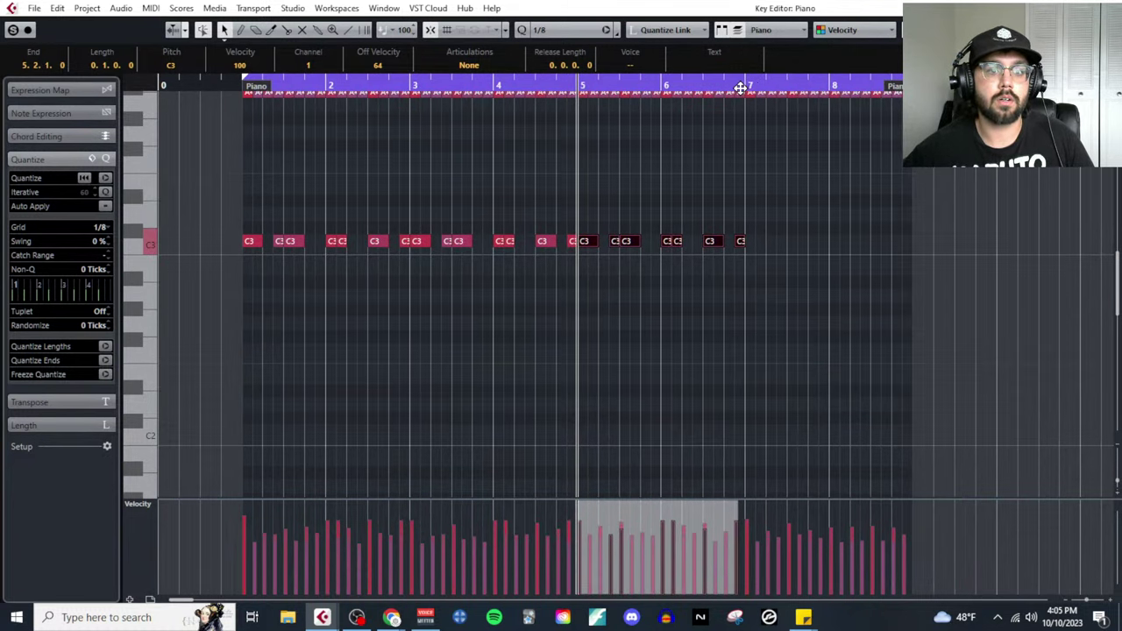
key(ctrl+d)
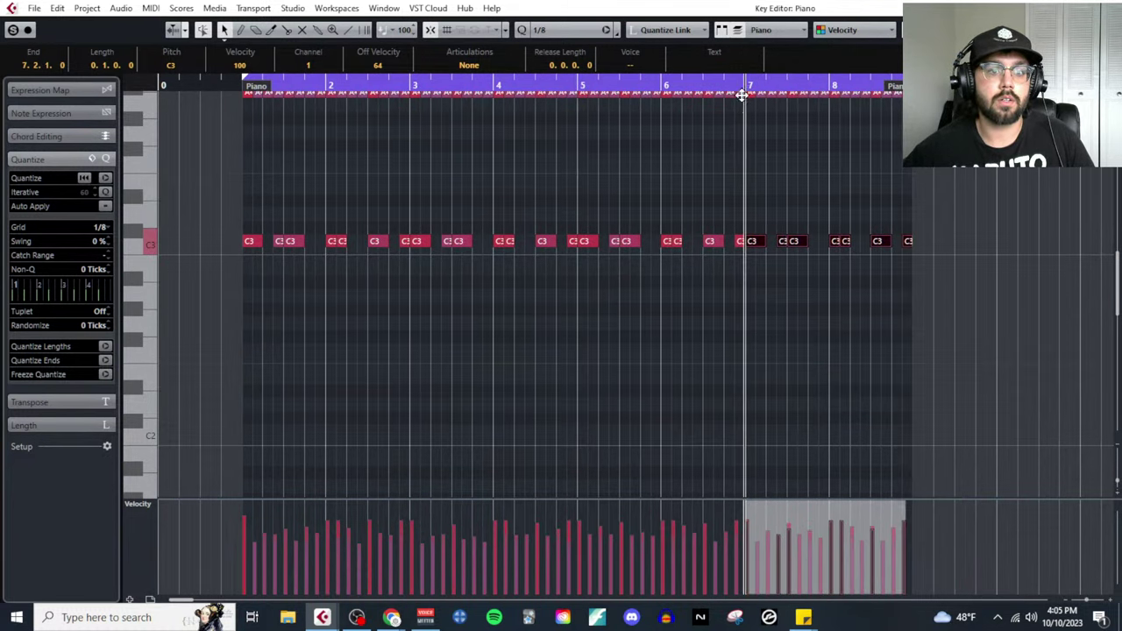
Play the part from bar 1 to hear the C3 pattern together with the E1 backbeat and A#3 eighths
click(253, 243)
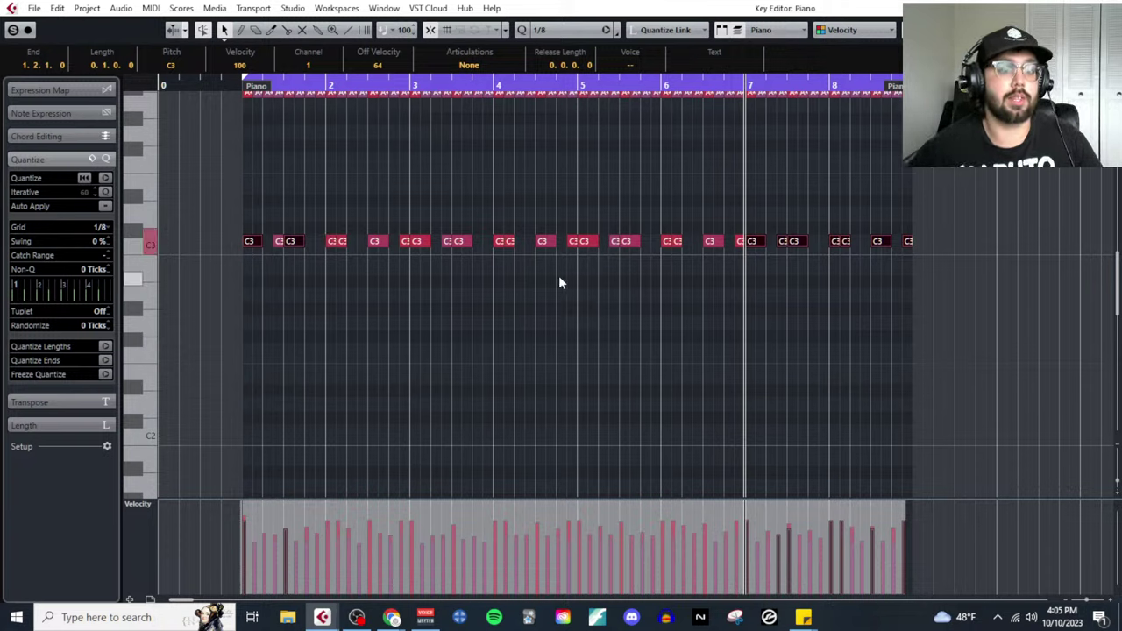
click(244, 86)
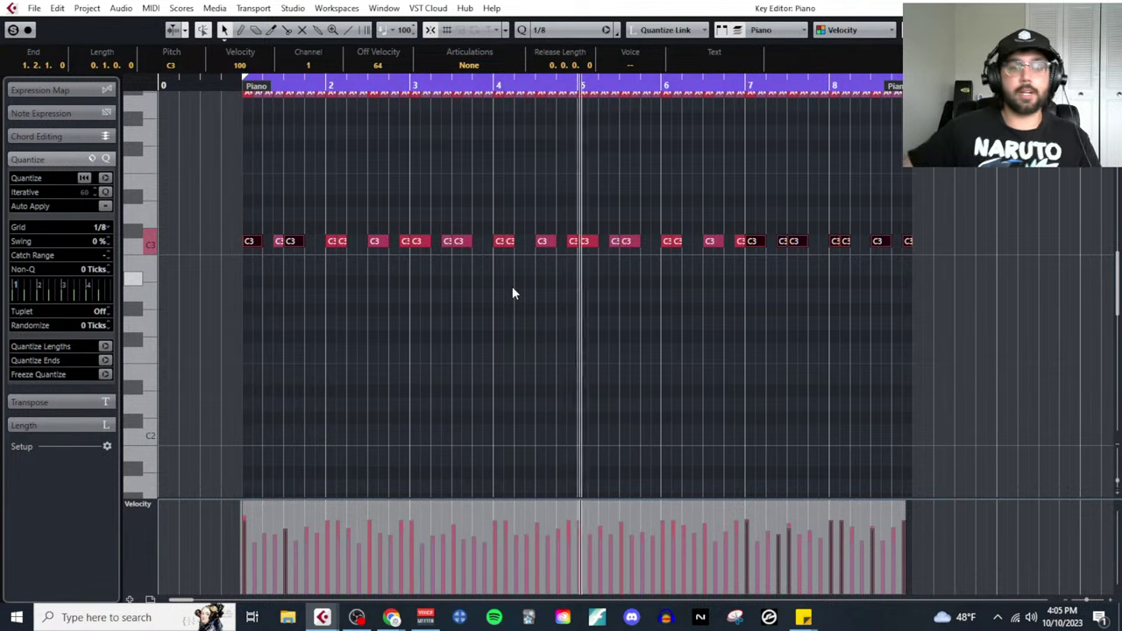
key(space)
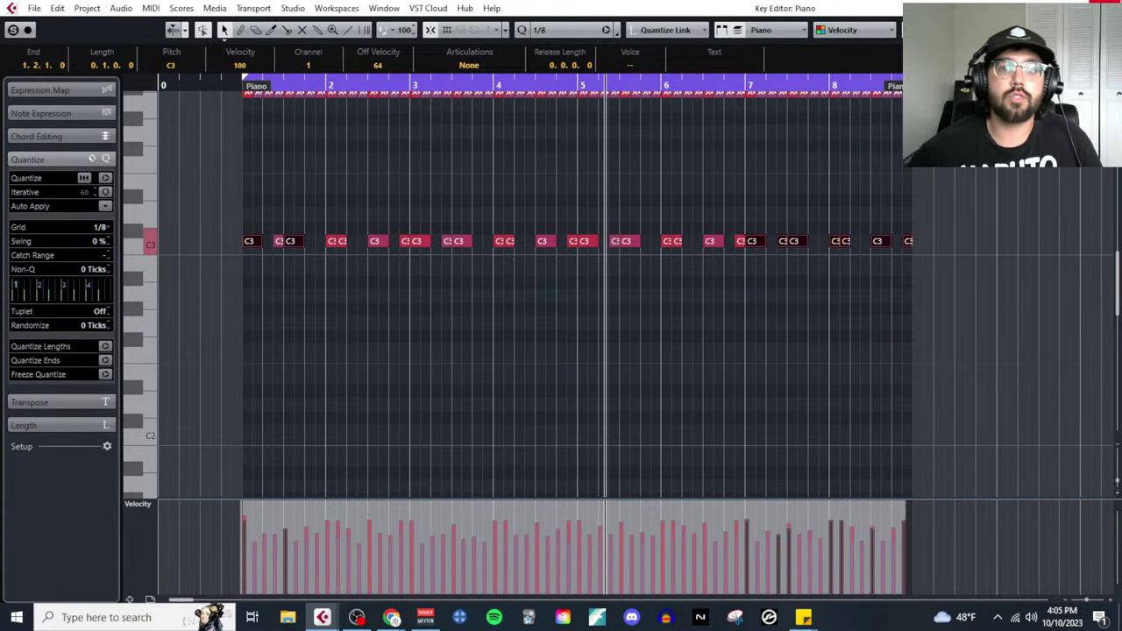
Close the Key Editor, open the project's Notepad and enlarge its text
key(Escape)
click(151, 8)
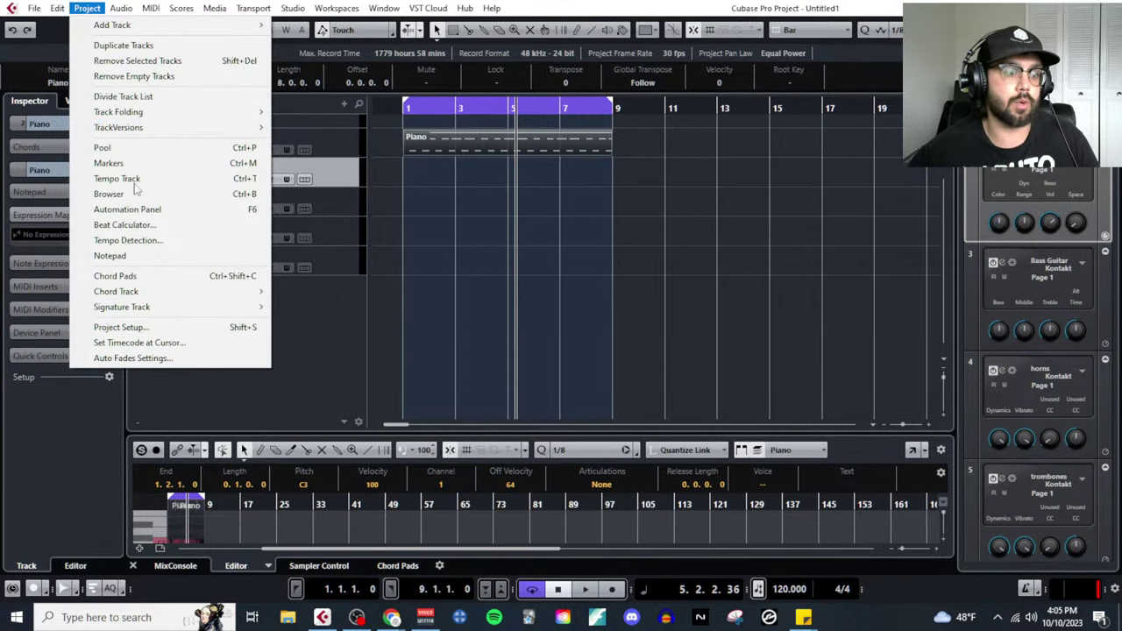
click(136, 255)
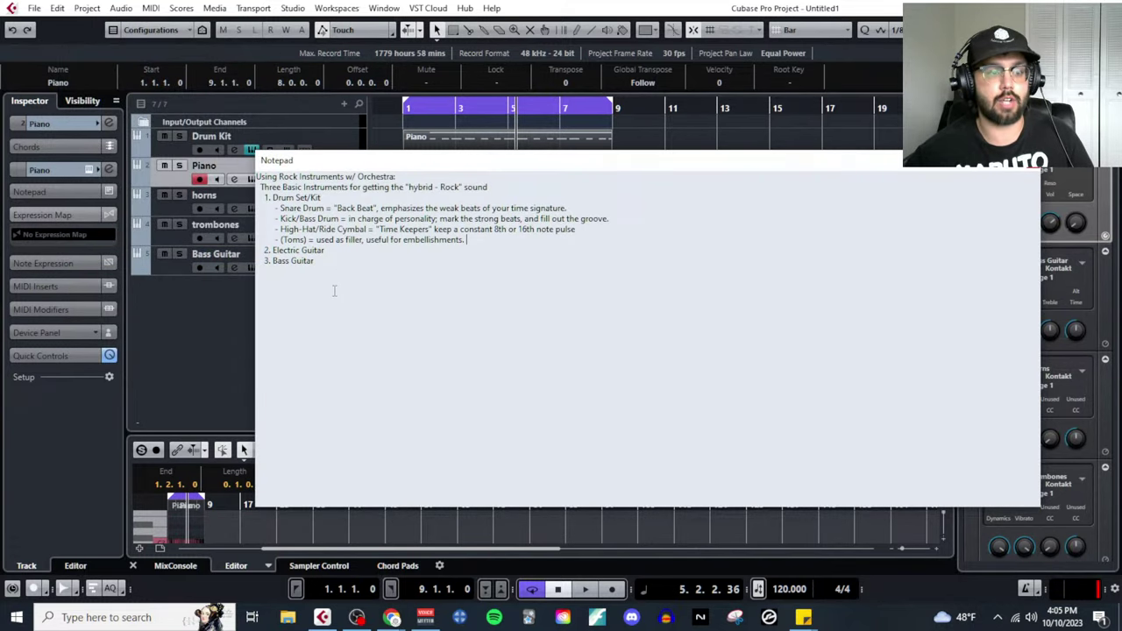
ctrl+scroll(334, 291, up, 4)
Add the bullet "- Rhythmic Chords or melodic ideas" under Electric Guitar in the notes
click(390, 319)
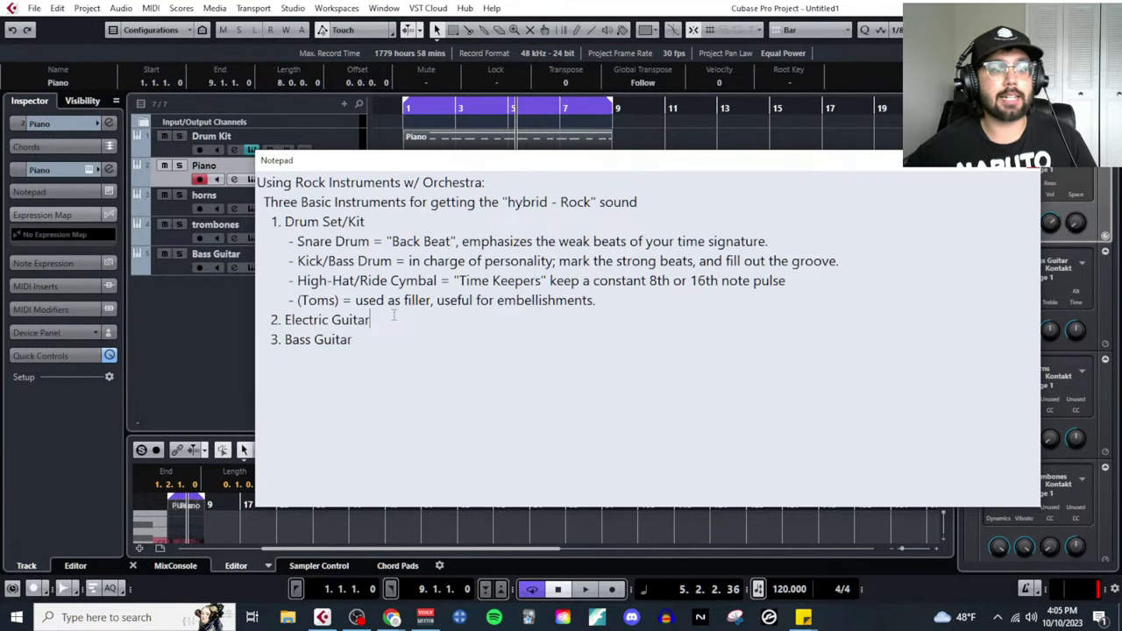
key(Return)
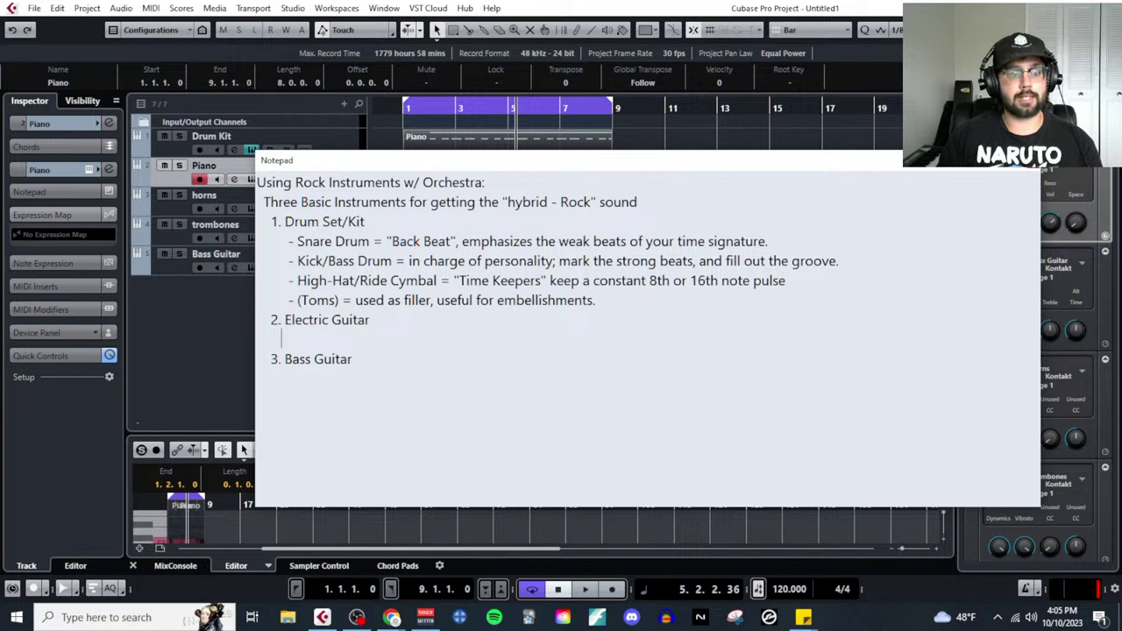
text(- )
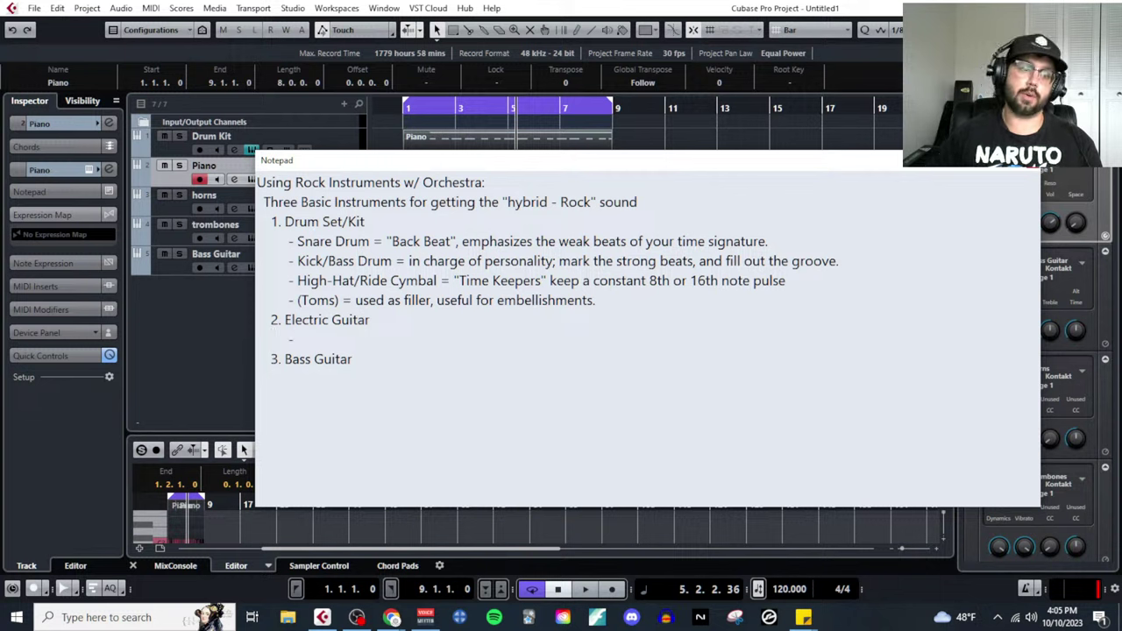
text(Rhythmic )
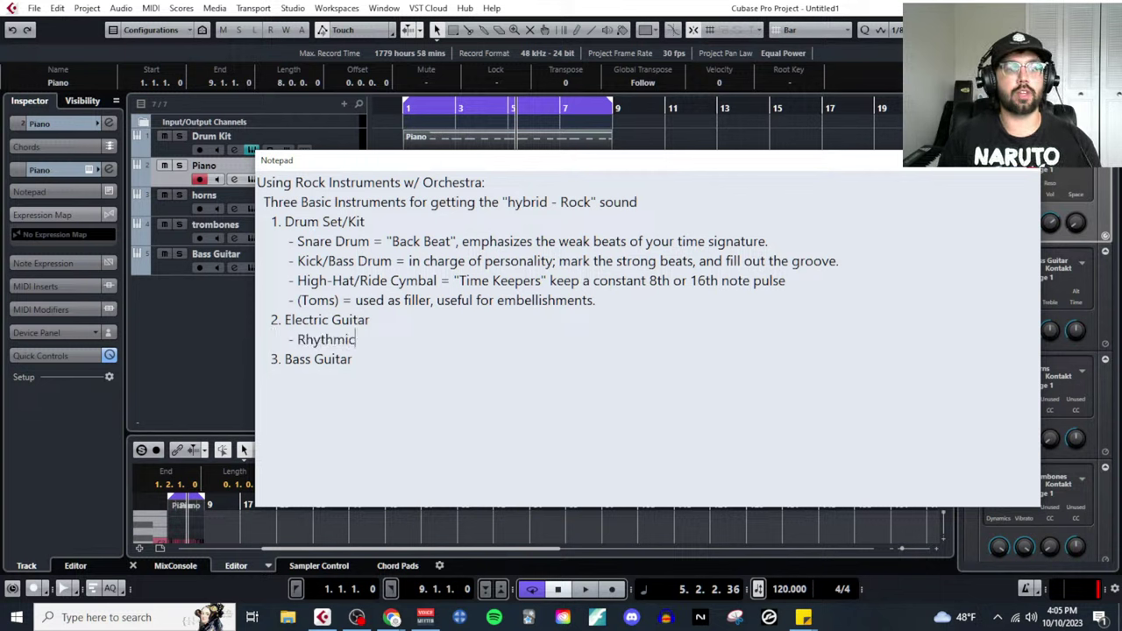
text(Chorde)
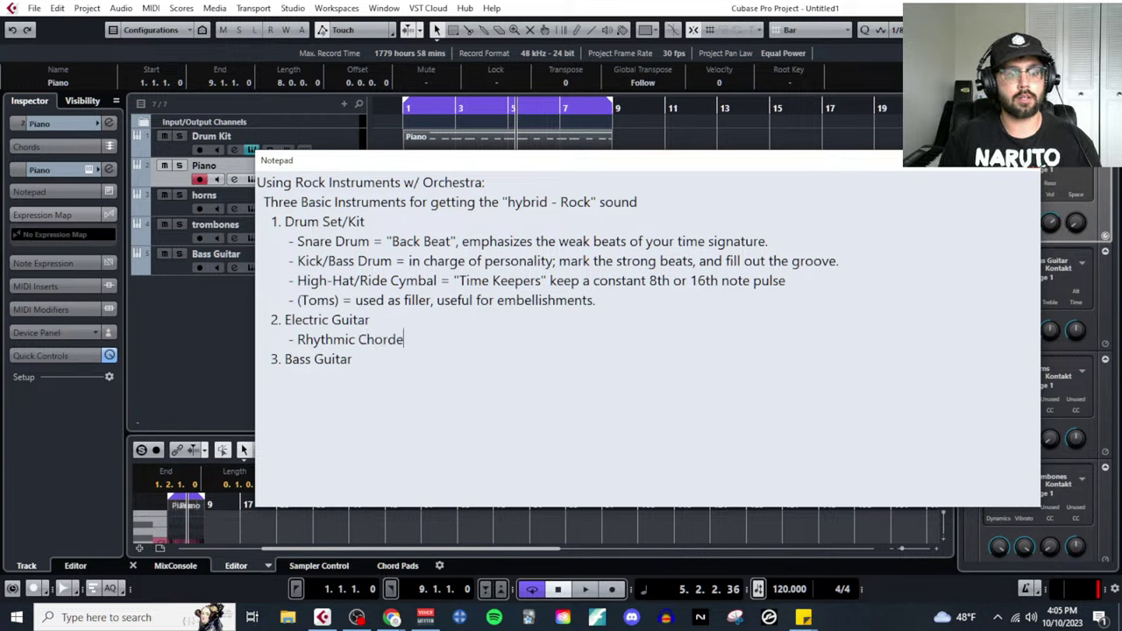
key(BackSpace)
text(s or mel)
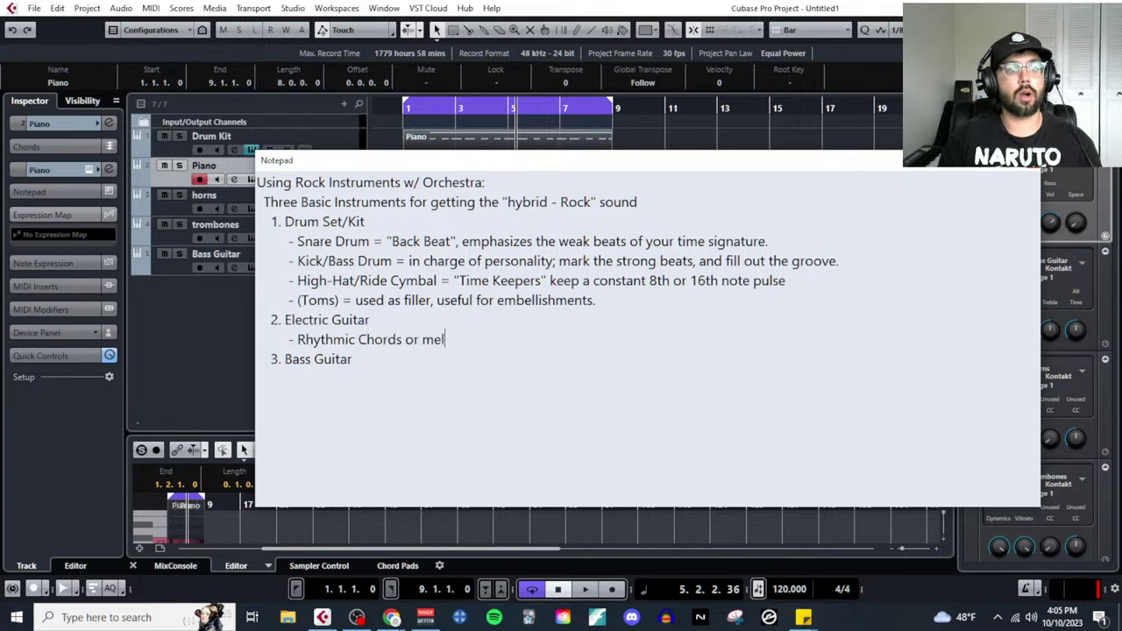
text(odic ideas)
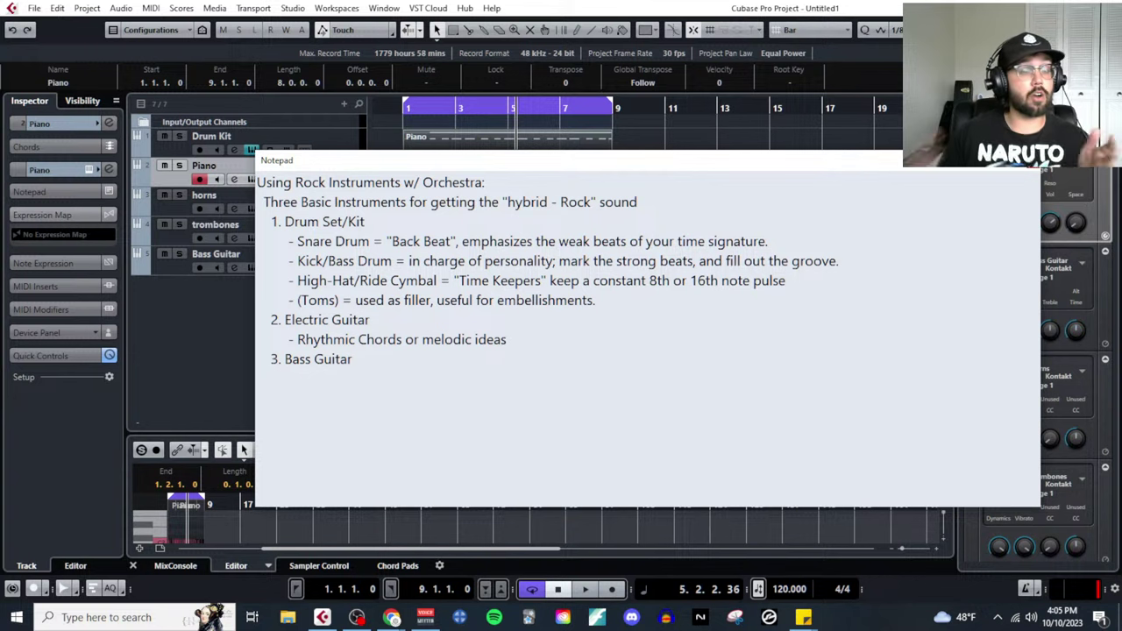
Insert a blank line above the "3. Bass Guitar" heading in the notes and start a new line beneath it
click(273, 371)
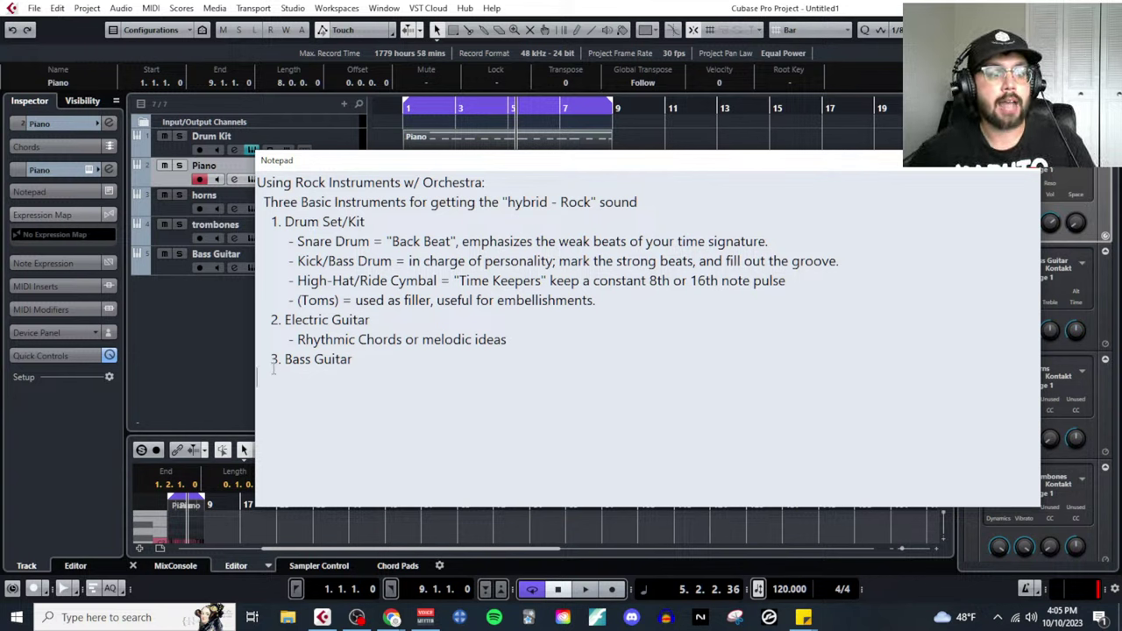
key(Return)
click(425, 388)
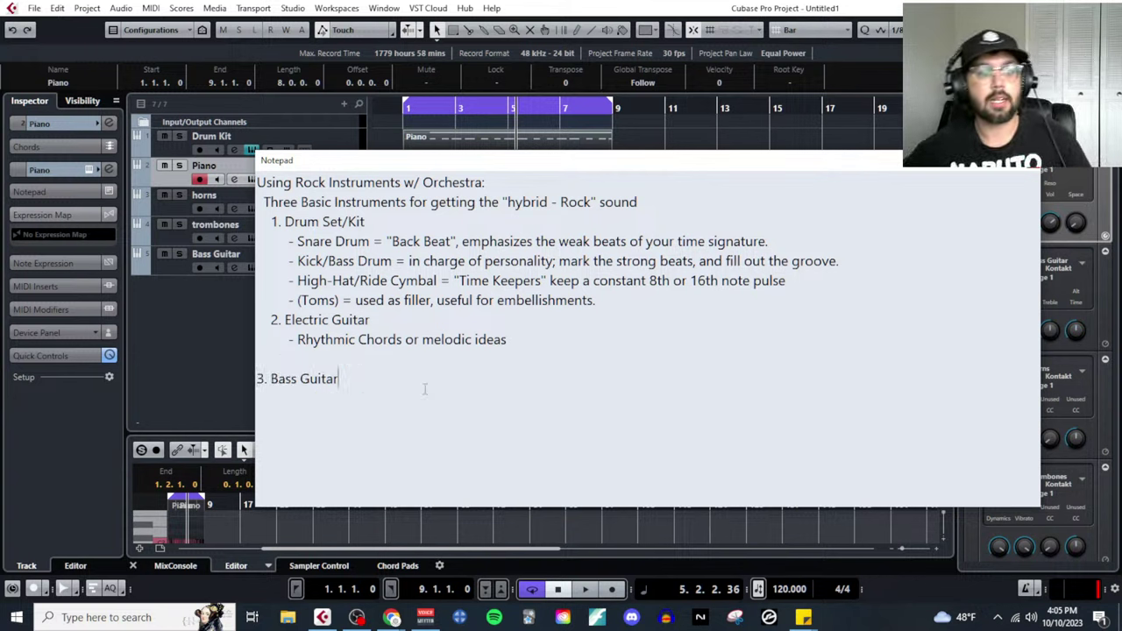
key(Return)
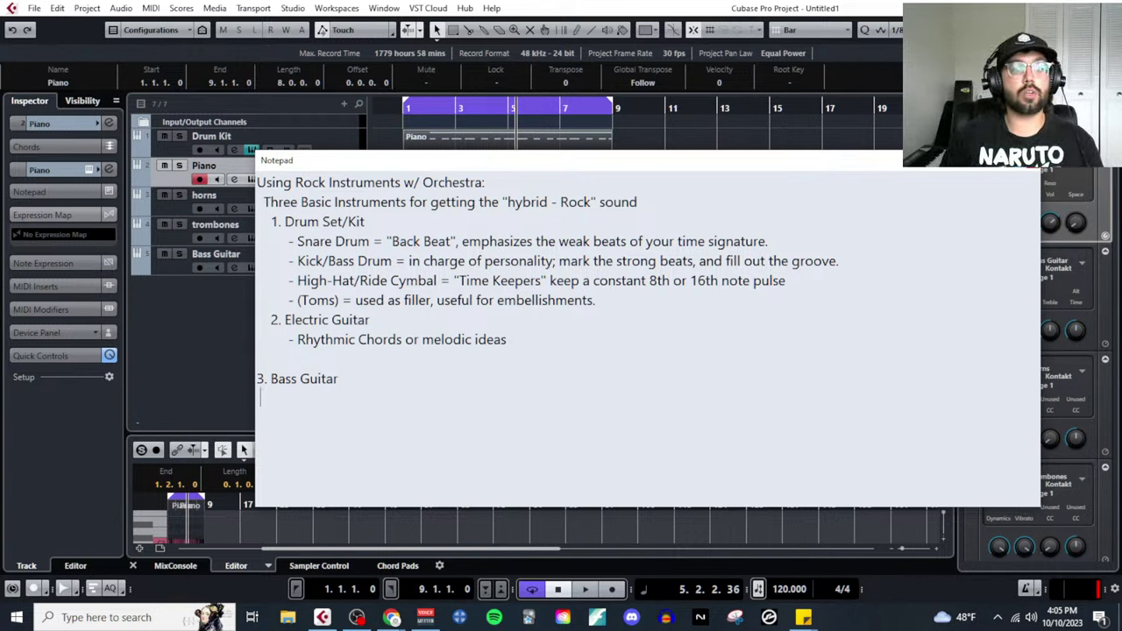
Add the bullet "-plays the bassline, but is closely related to the kick/bass drum" under Bass Guitar
text(play)
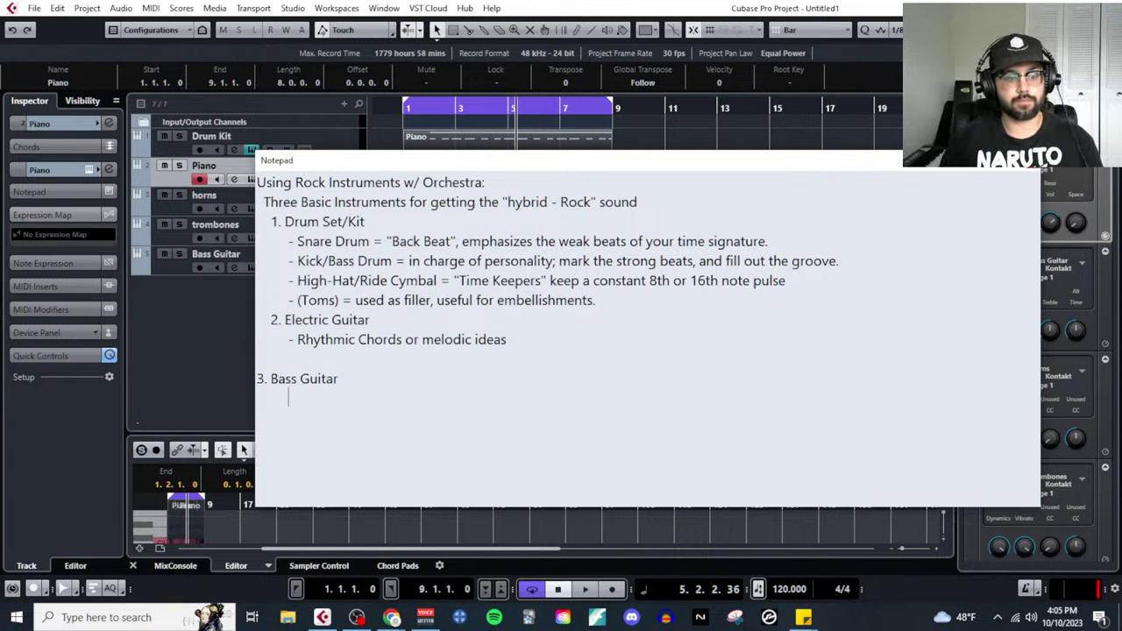
key(BackSpace)
key(BackSpace)
key(BackSpace)
key(BackSpace)
text(-)
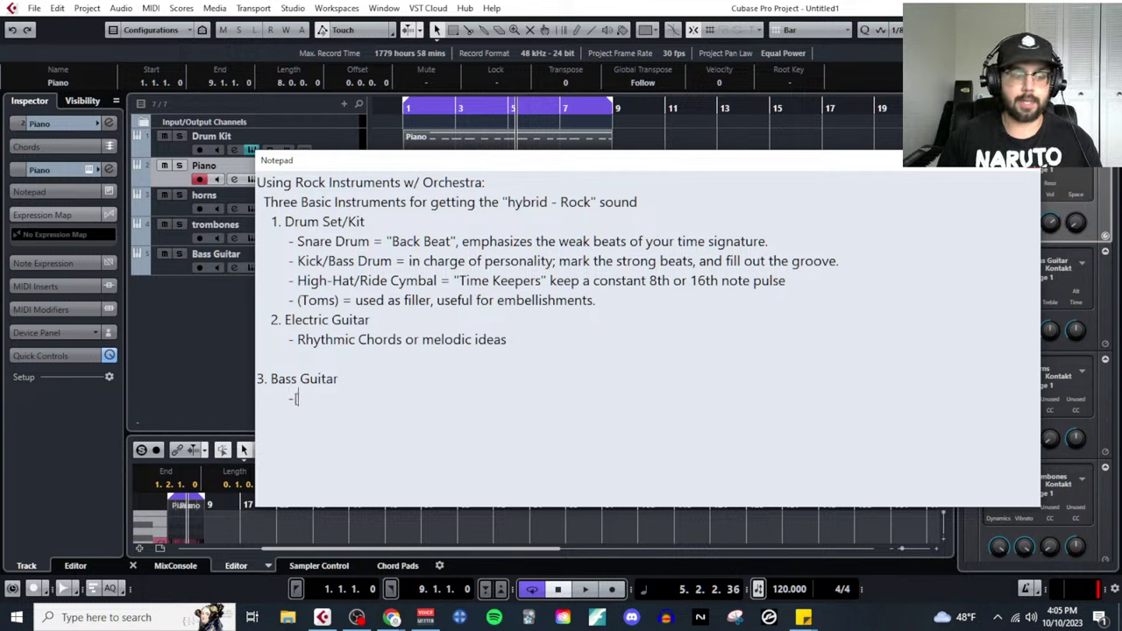
text(plays the basslin)
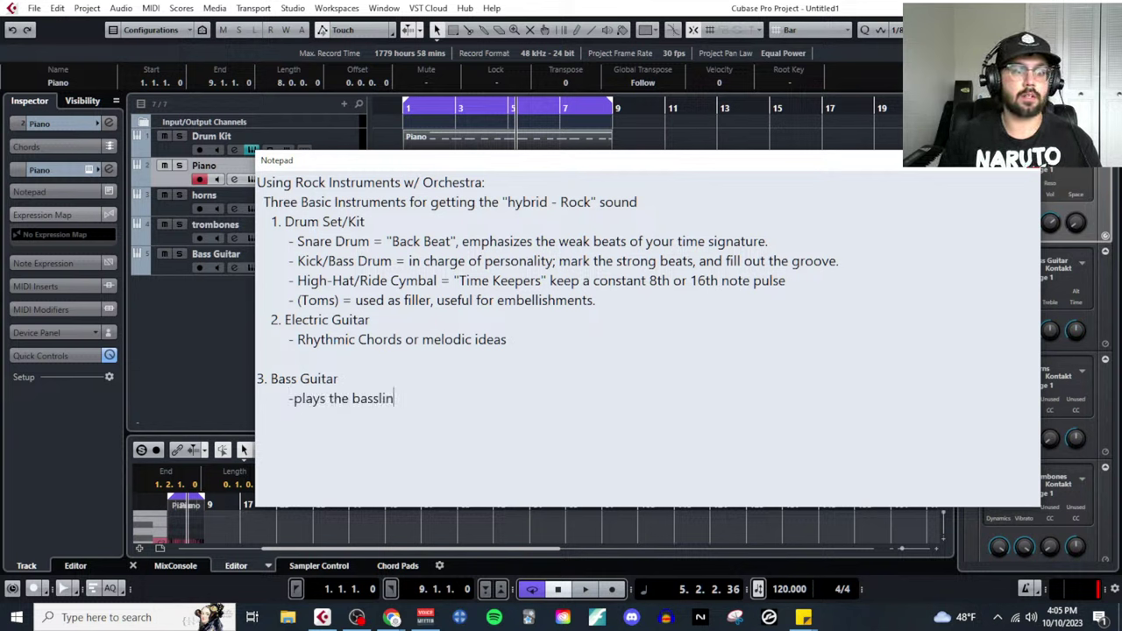
text(e, but is closely related tot he)
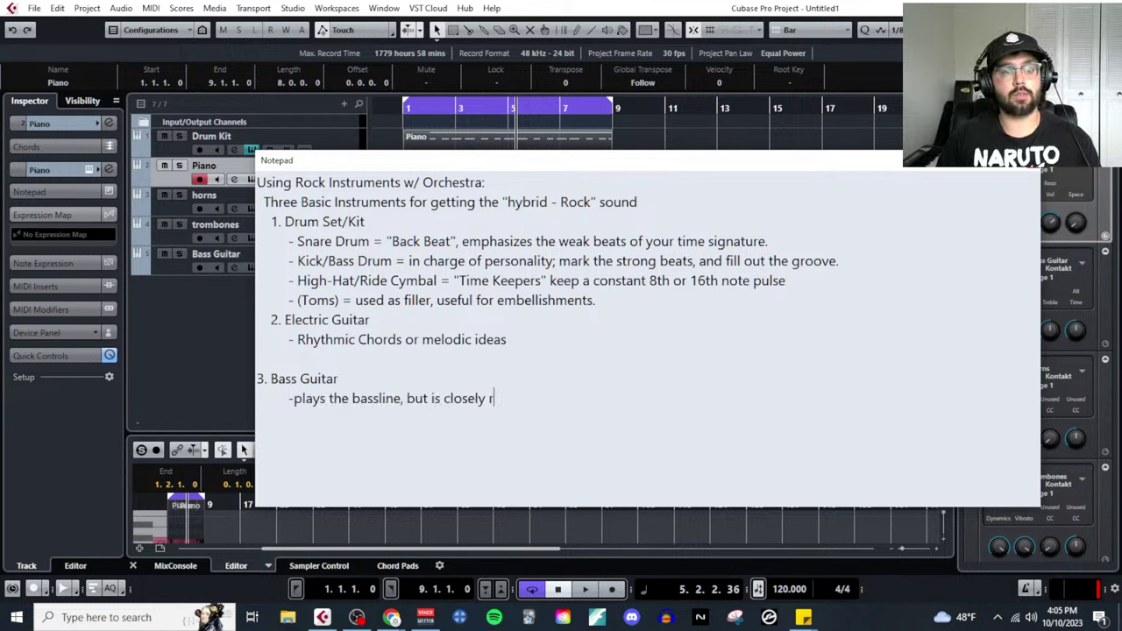
key(BackSpace)
key(BackSpace)
key(BackSpace)
key(BackSpace)
key(BackSpace)
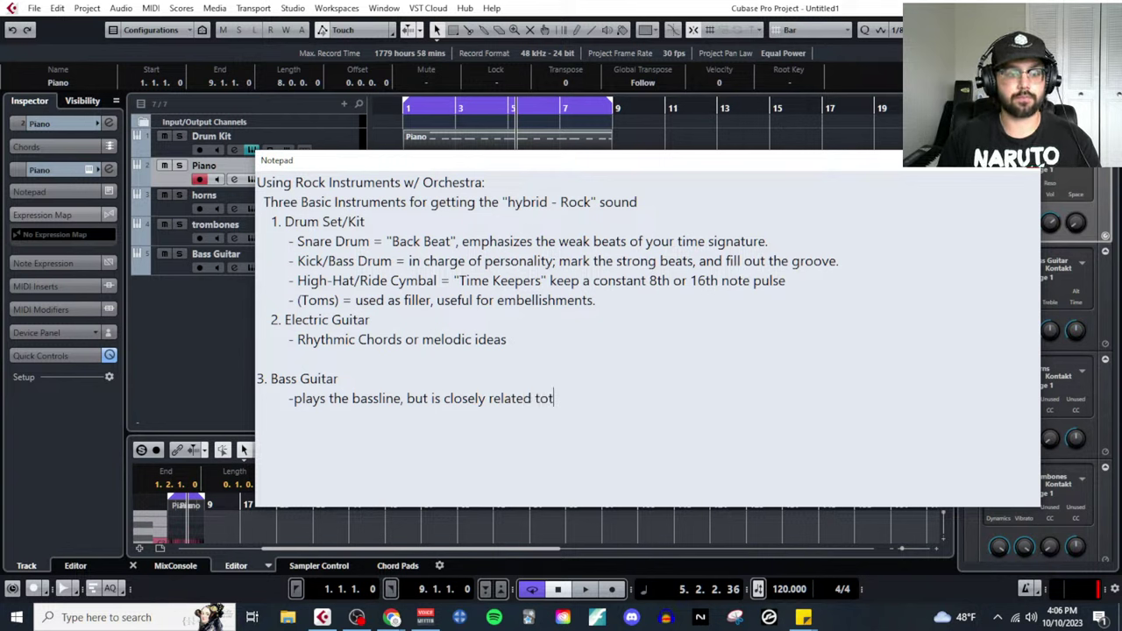
text(the kick/bass drum)
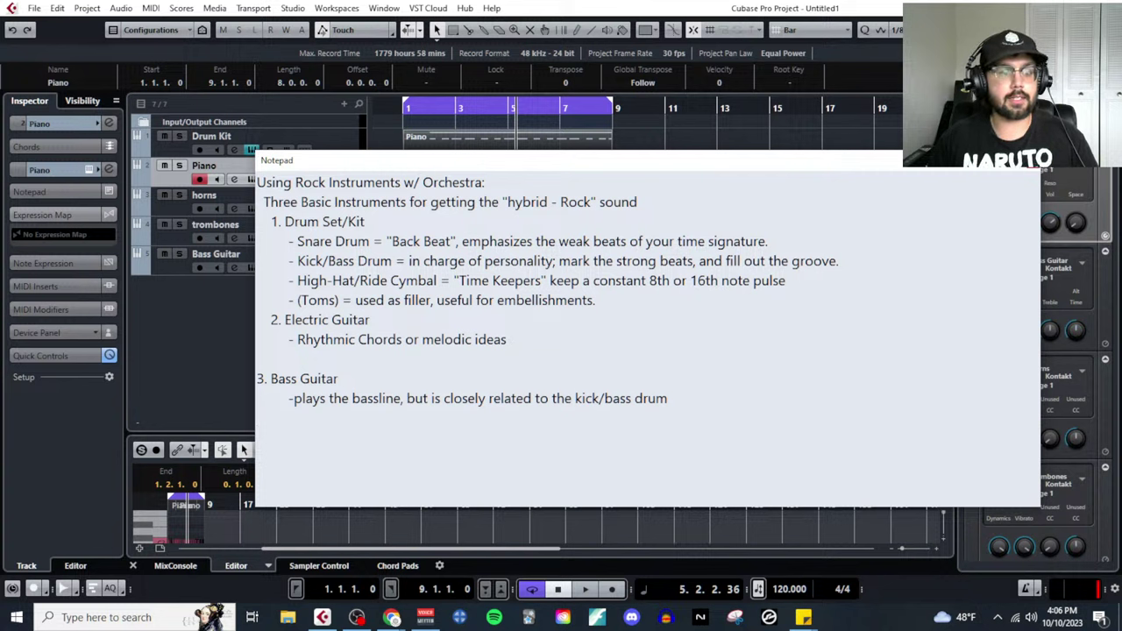
Add a second Bass Guitar bullet reading "- identical rhythm, simplified rhythm, or an embellished rhythm."
drag(298, 241, 252, 243)
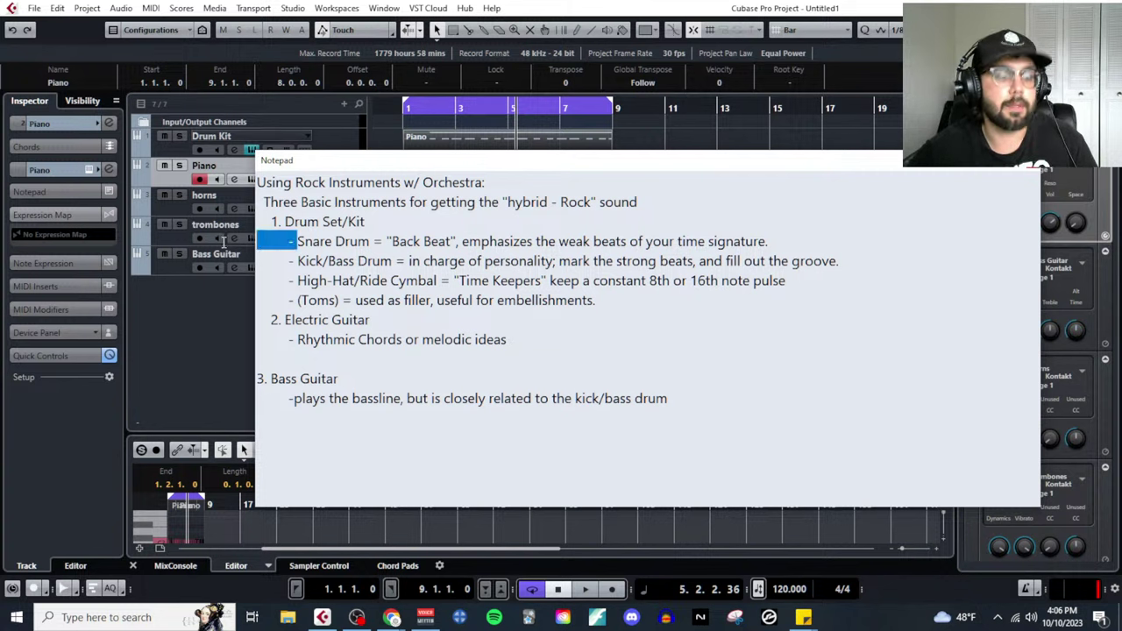
click(287, 436)
click(292, 417)
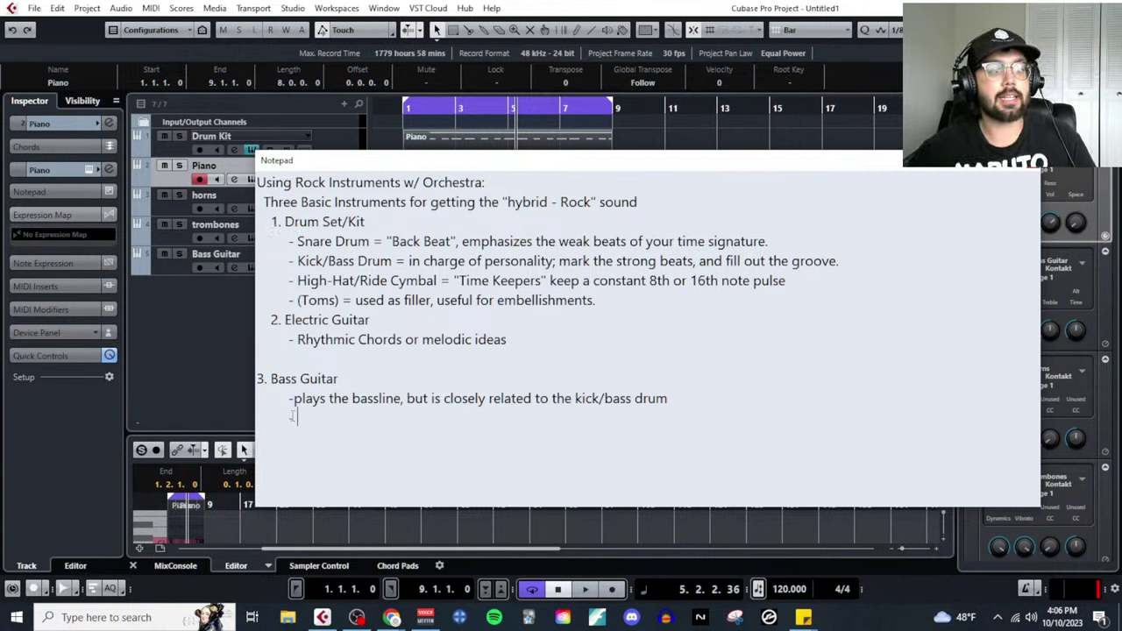
text(-)
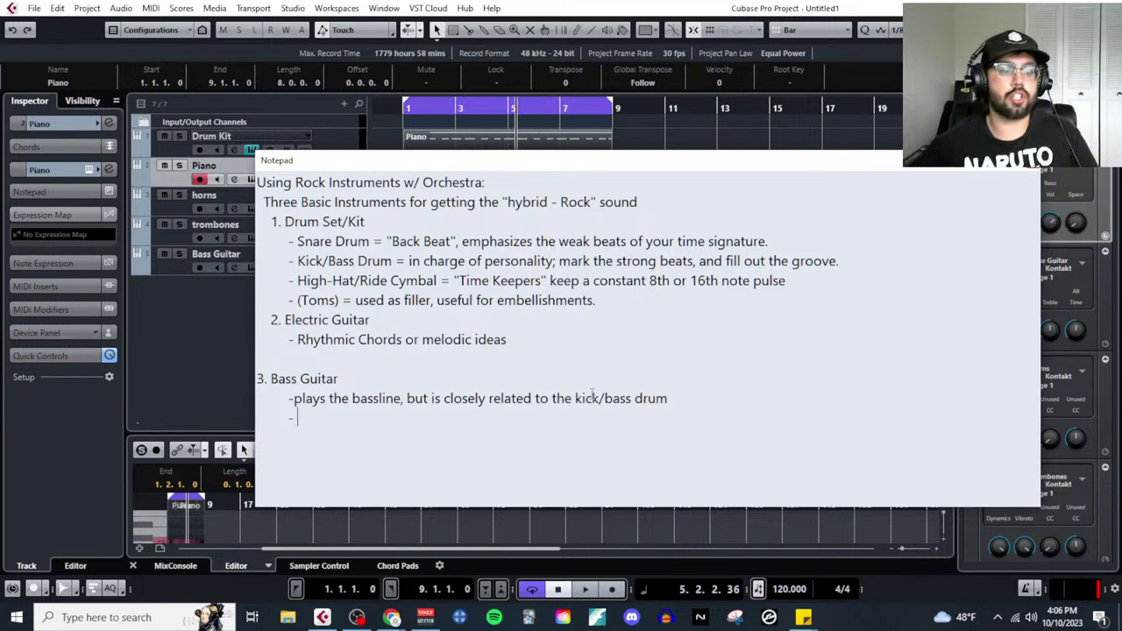
text( identica)
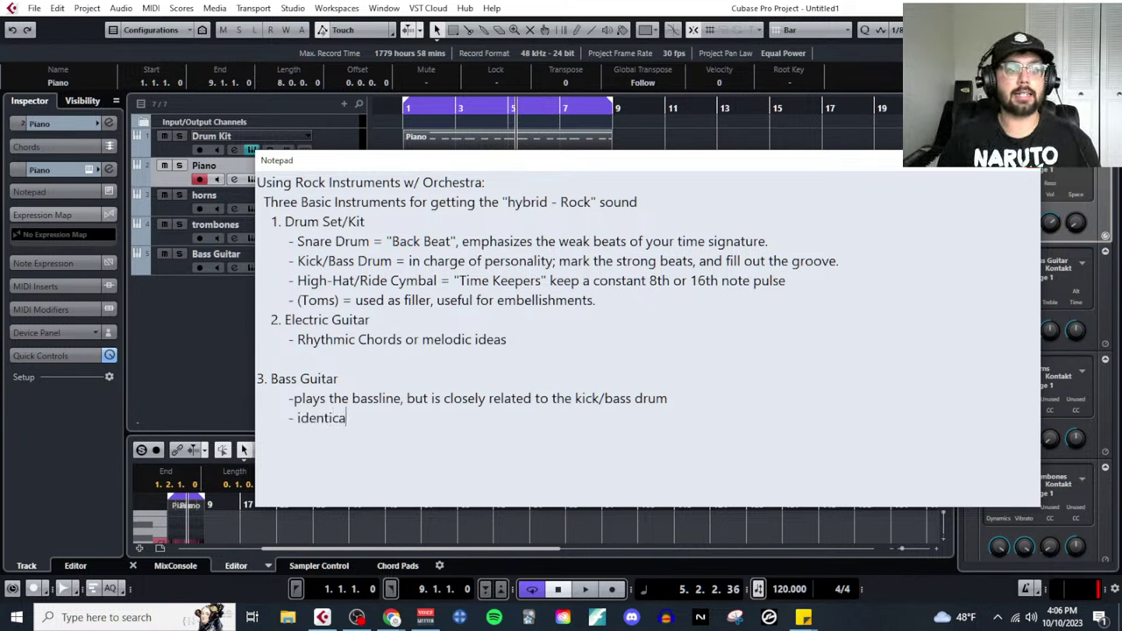
text(l rhythm, simp)
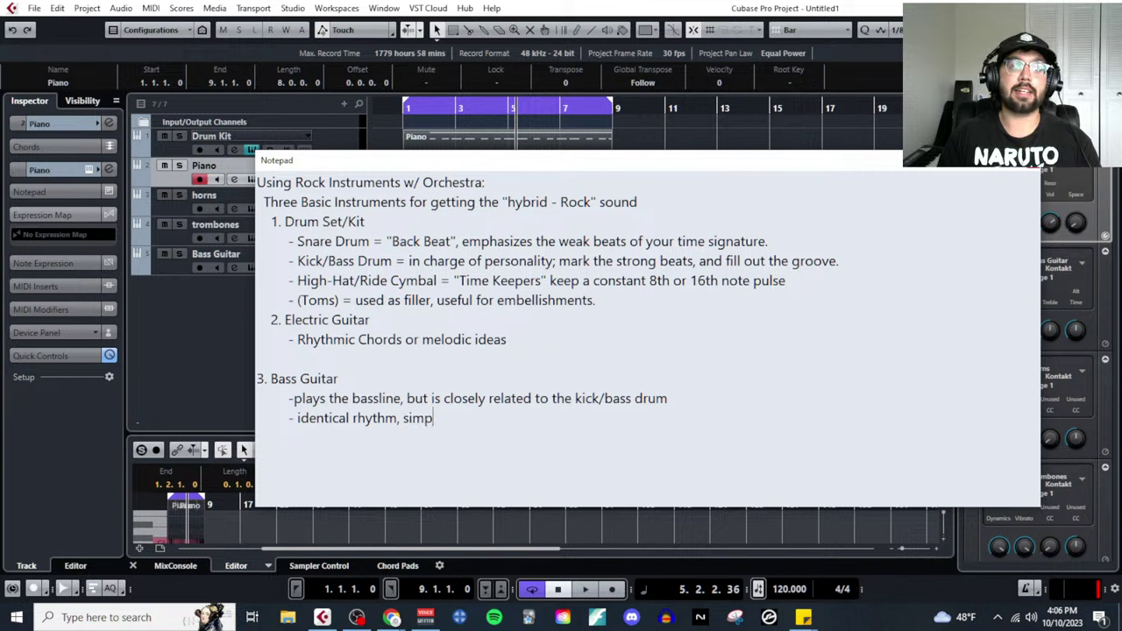
text(lified rhythm, or e)
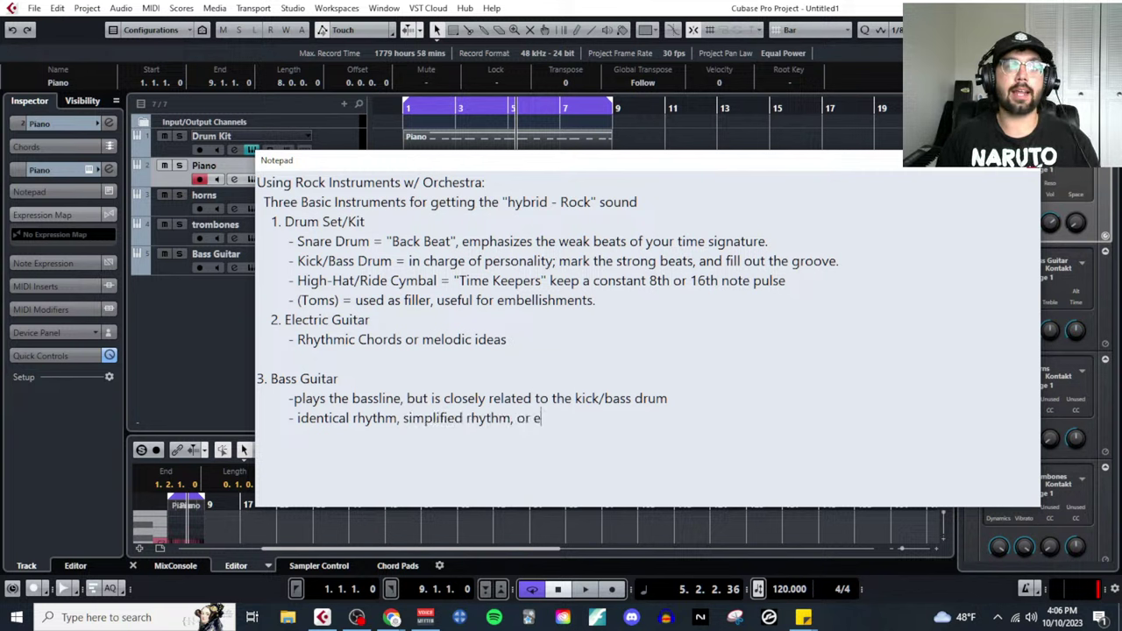
key(BackSpace)
text(an e)
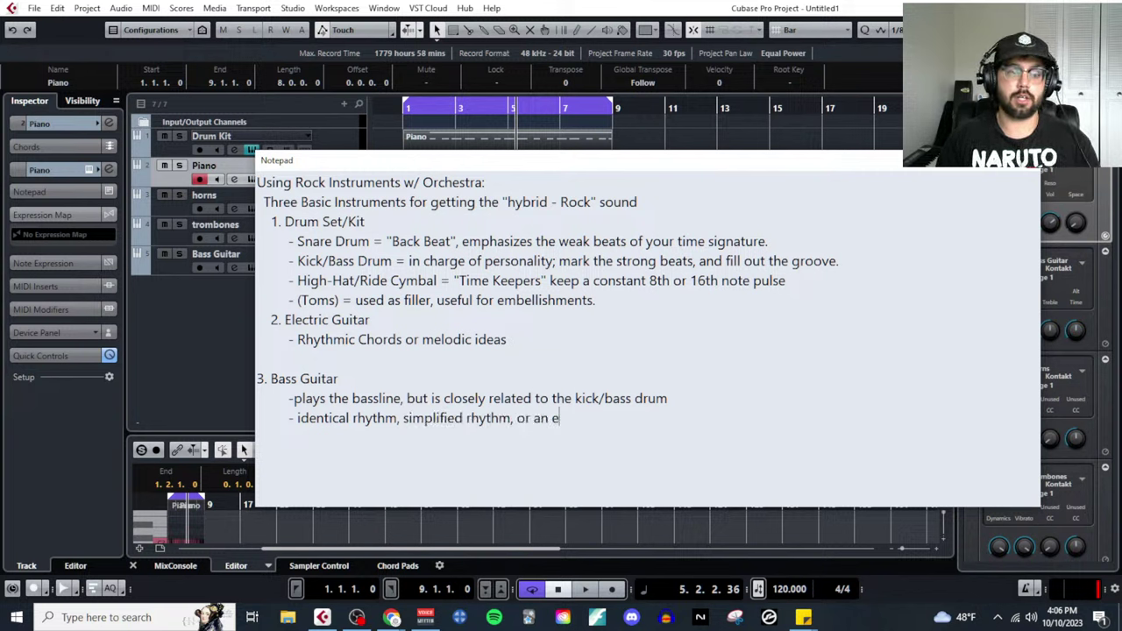
text(mbellished )
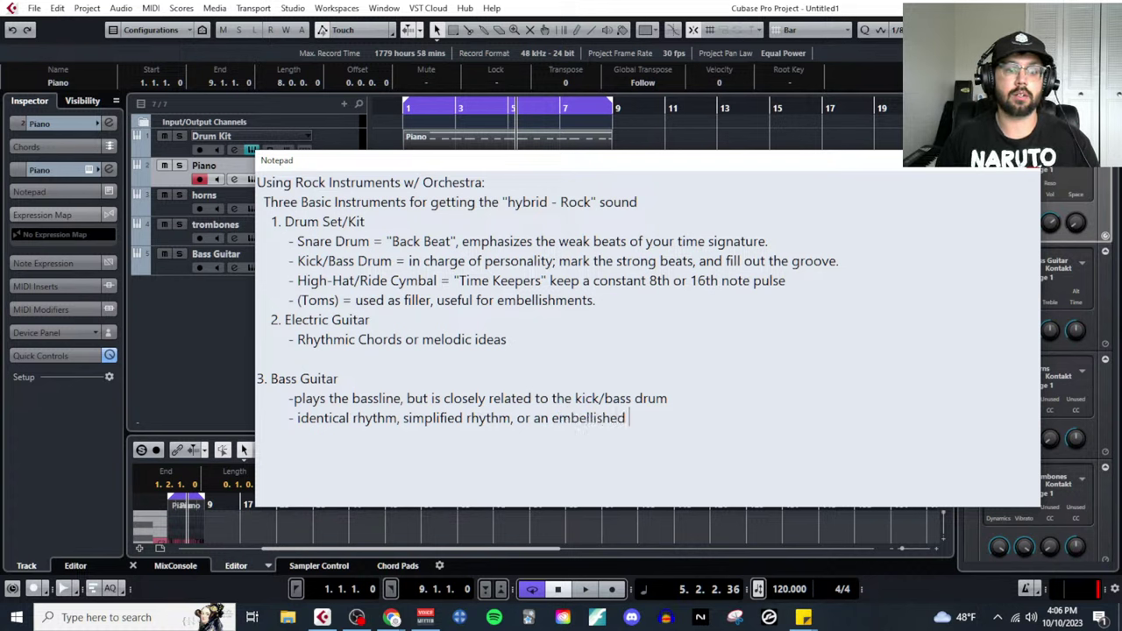
text(rhythm.)
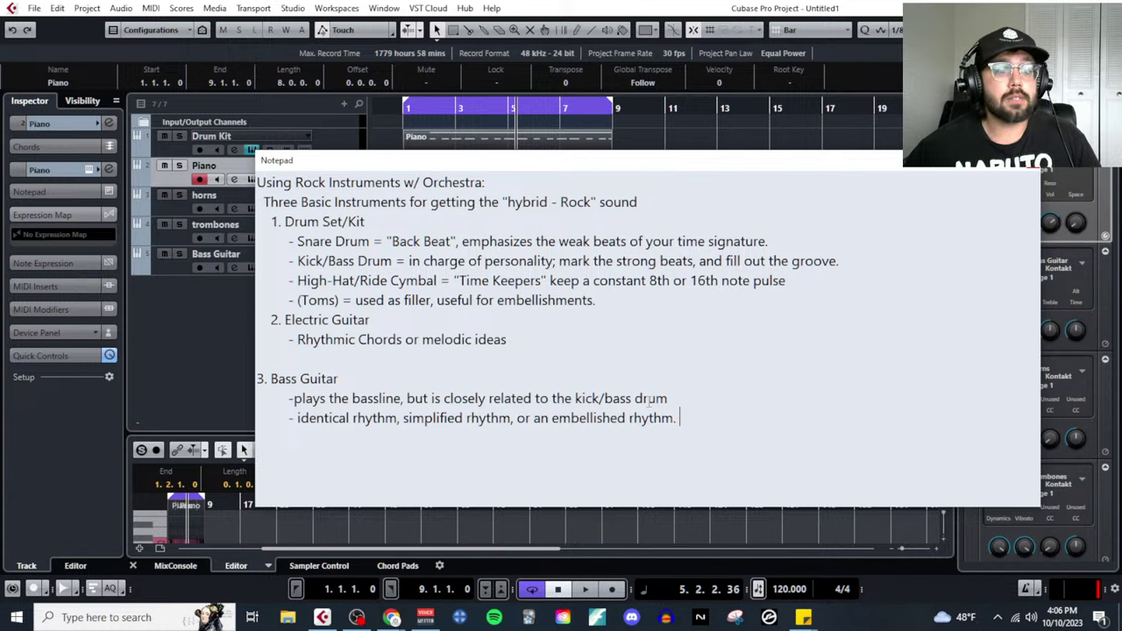
Select the whole notes text from the last bullet up to the title, and switch to Chrome
key(shift+Up)
key(shift+Up)
key(shift+Up)
key(shift+Up)
key(shift+Up)
key(shift+Up)
key(shift+Up)
key(shift+Up)
key(shift+Up)
key(shift+Up)
key(shift+Up)
key(shift+Up)
key(shift+Up)
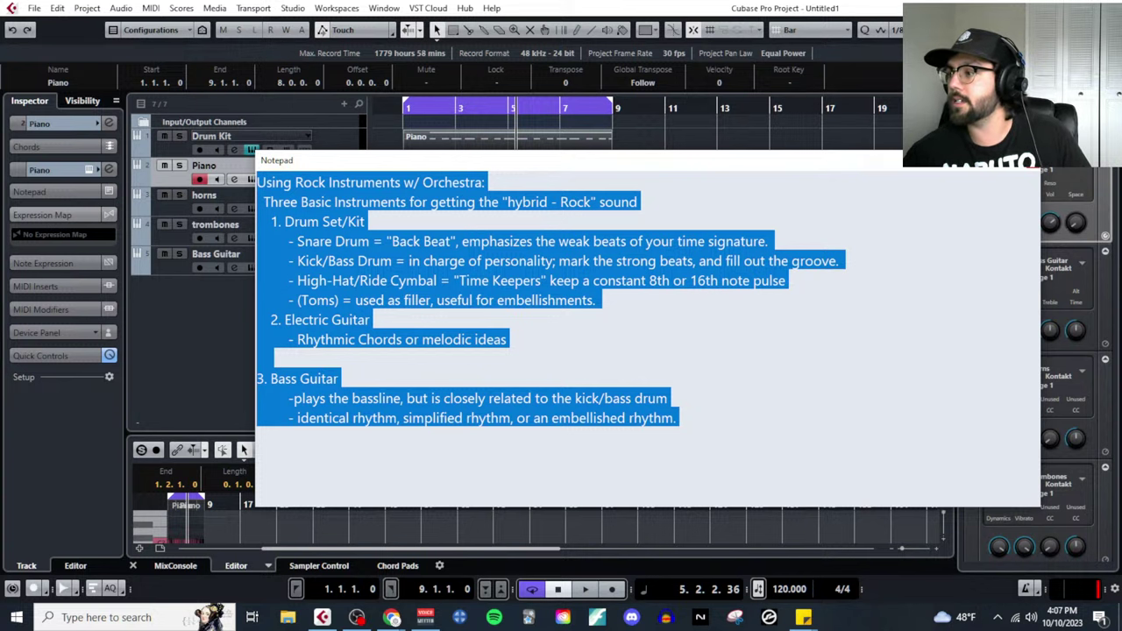
click(392, 617)
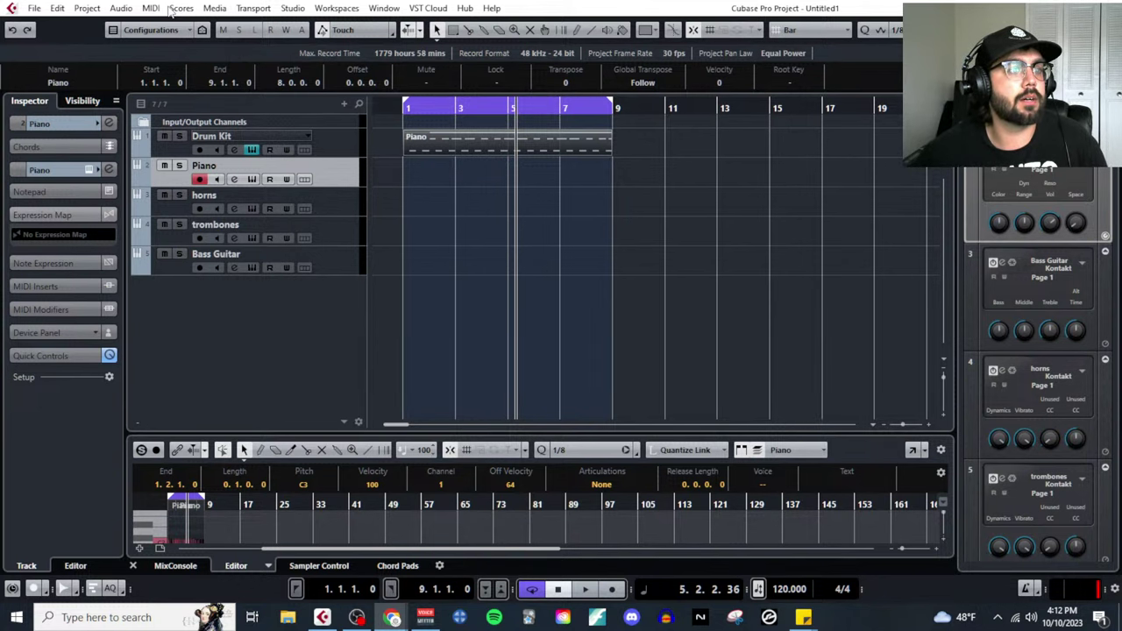
Return to the Cubase Notepad and delete all of the notes, including the title line
key(alt+Tab)
click(711, 425)
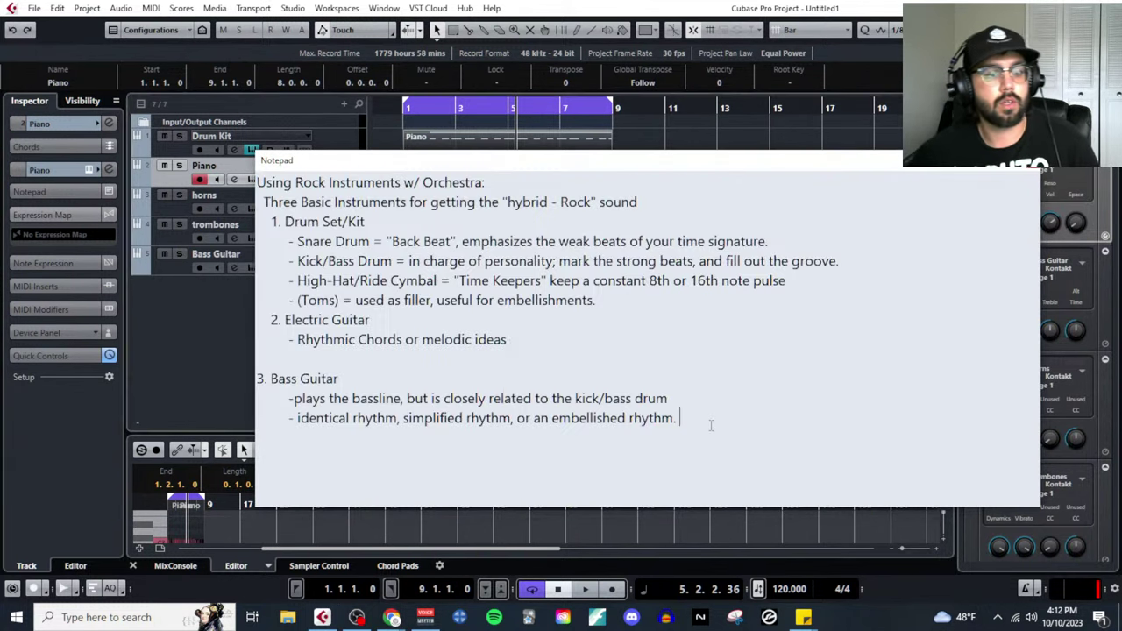
drag(711, 425, 484, 182)
key(BackSpace)
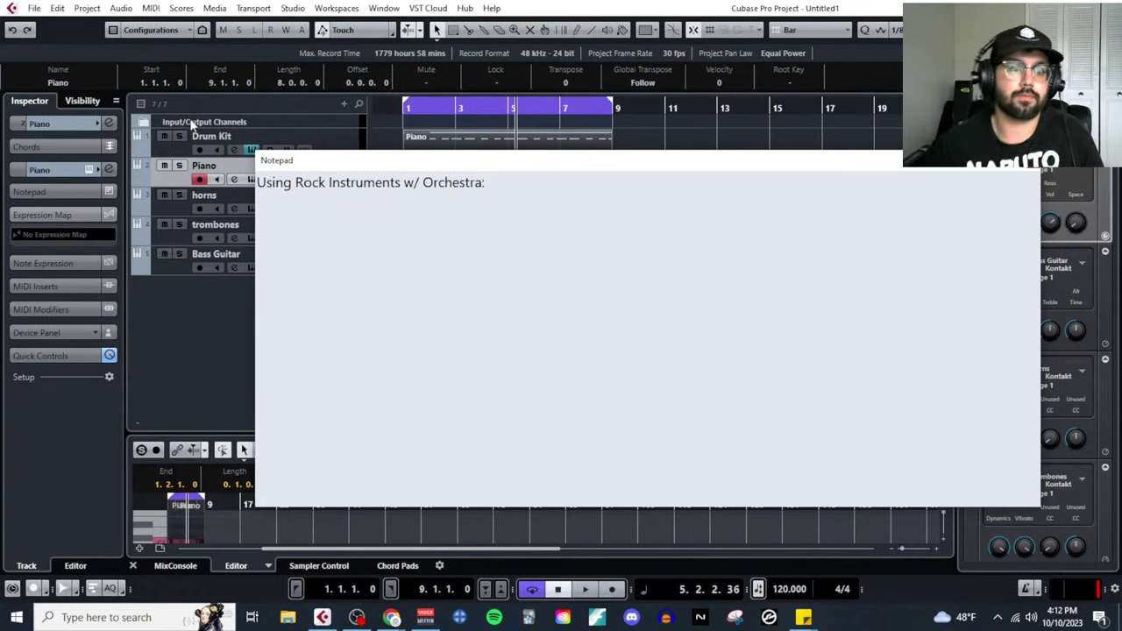
key(ctrl+a)
key(BackSpace)
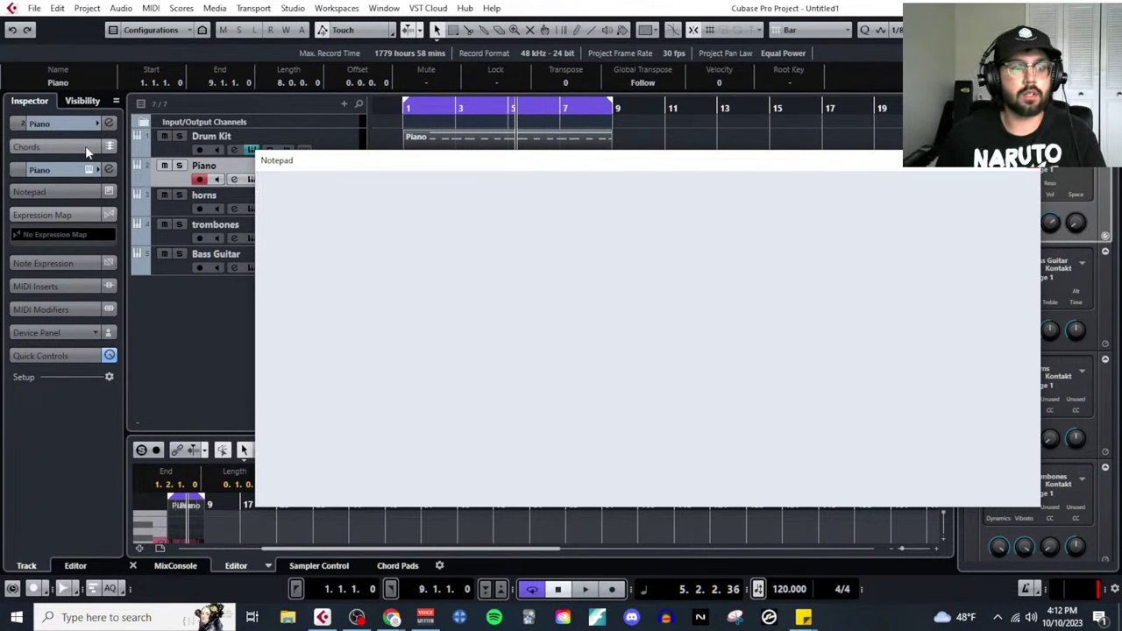
Write "Google: Best Free DAWs" in the empty Notepad and add "Musescore" below it after a blank line
text(Google: Fr)
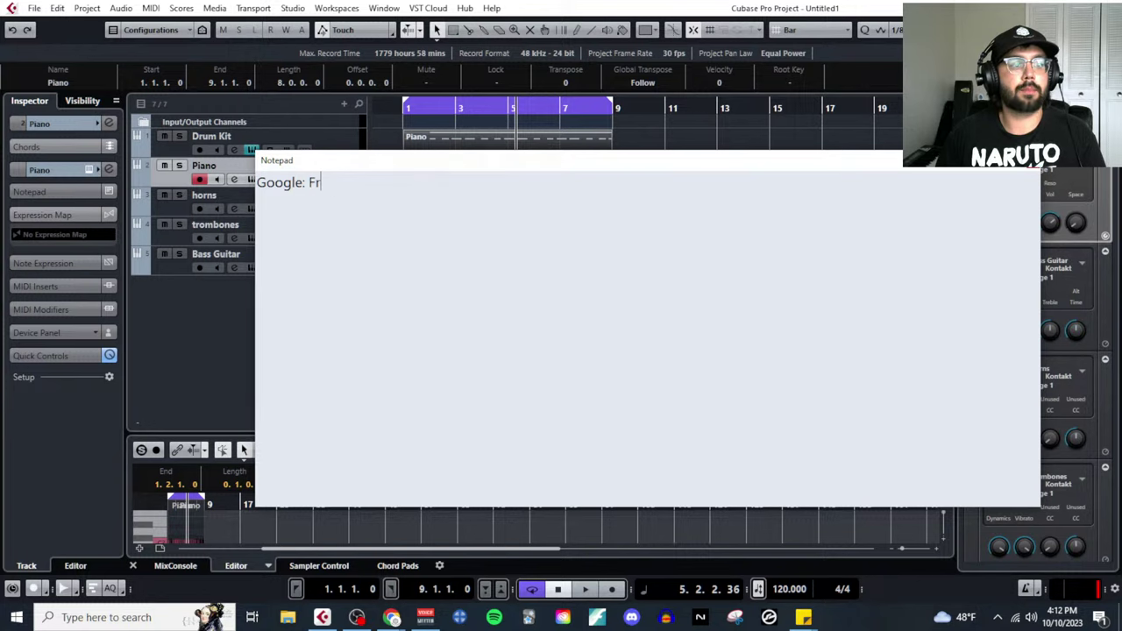
key(BackSpace)
key(BackSpace)
text(Best Free D)
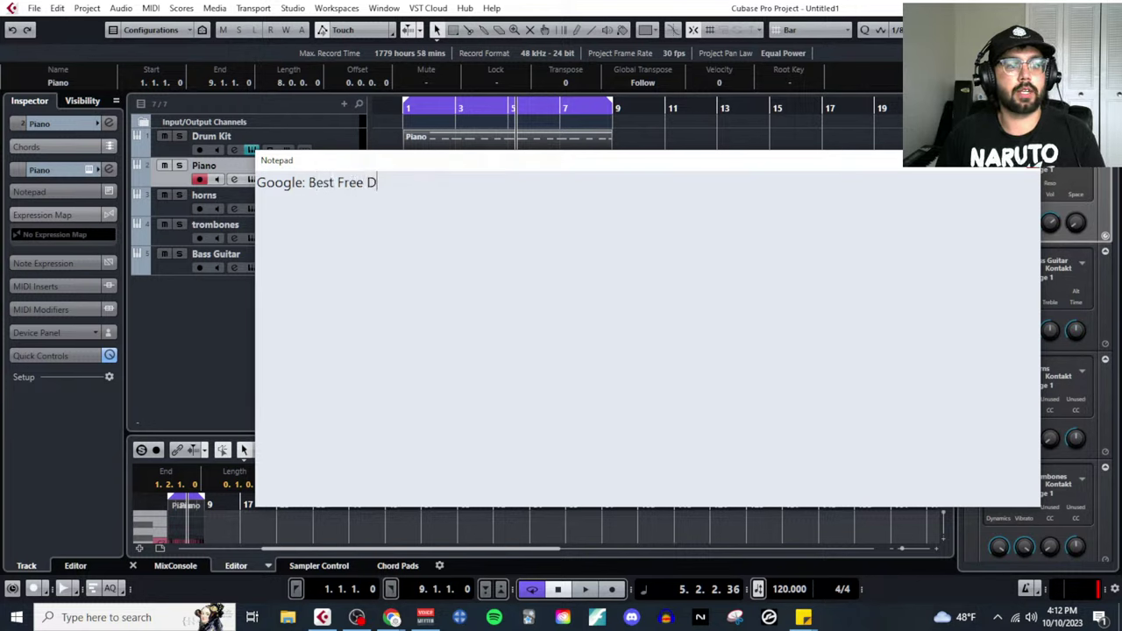
text(AWs)
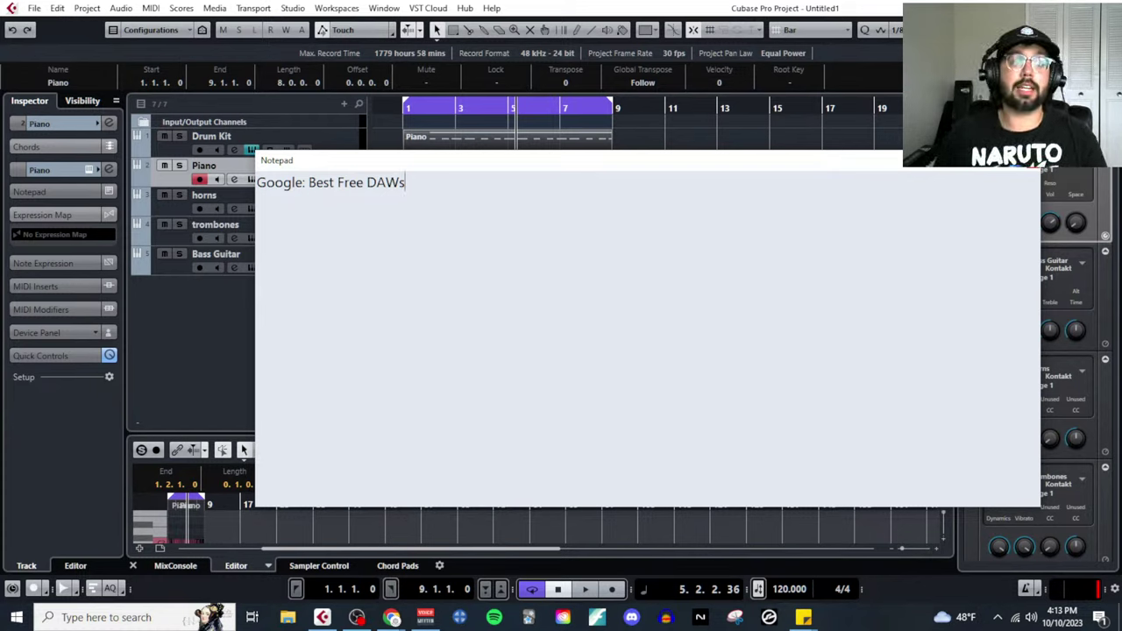
key(Return)
key(Return)
text(Musesc)
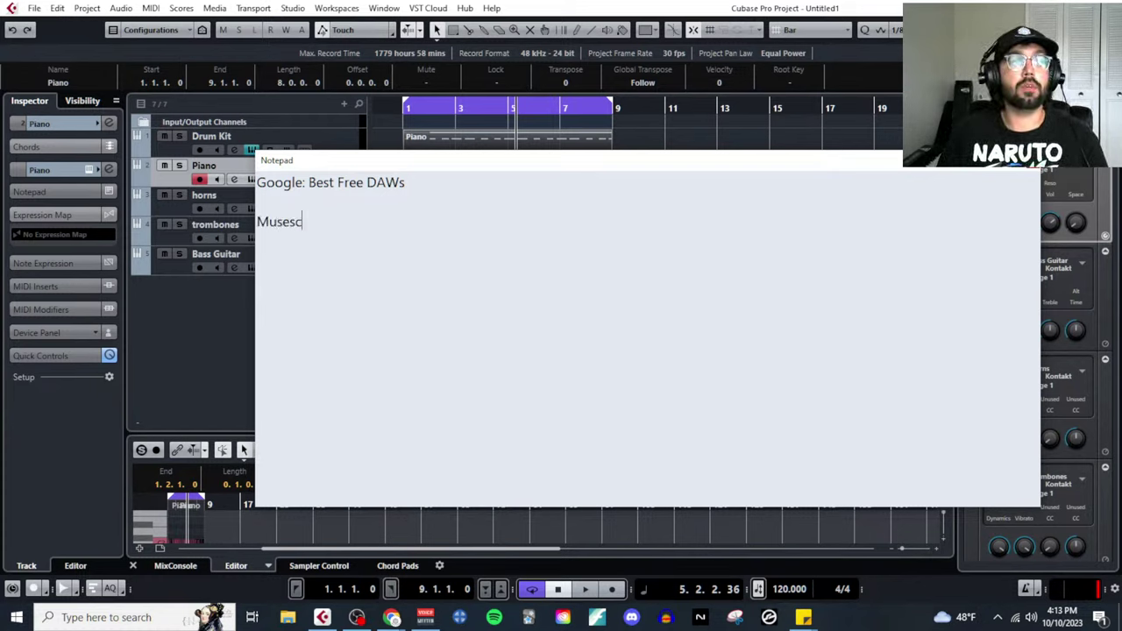
text(ore)
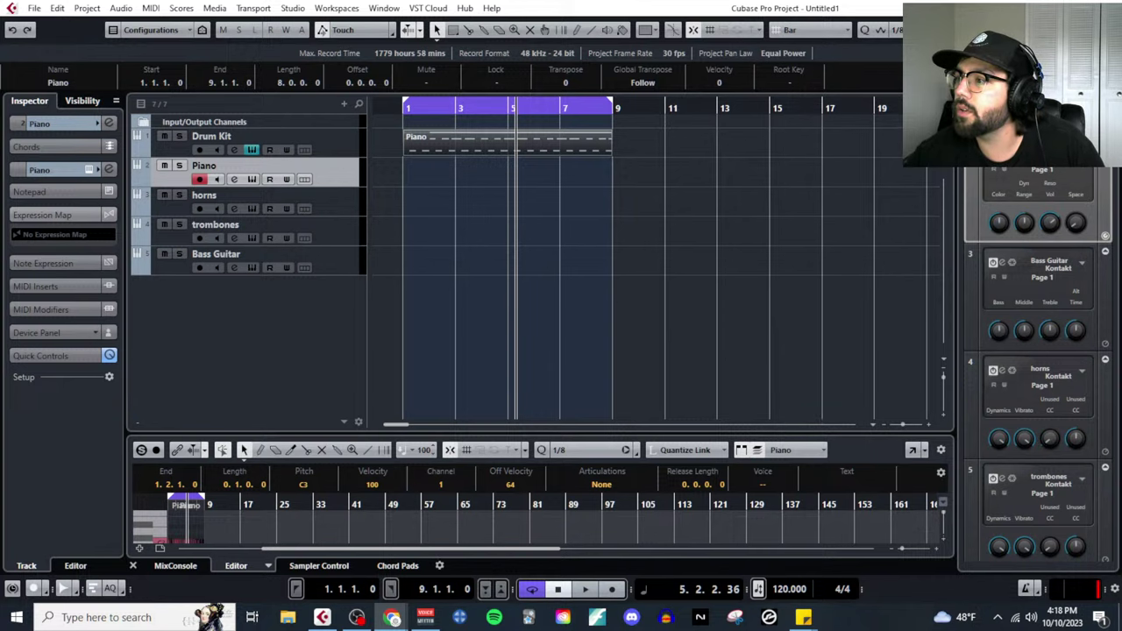
Switch to YouTube in Chrome, search for "autum drone walks", look through the first results and close the browser window
key(alt+Tab)
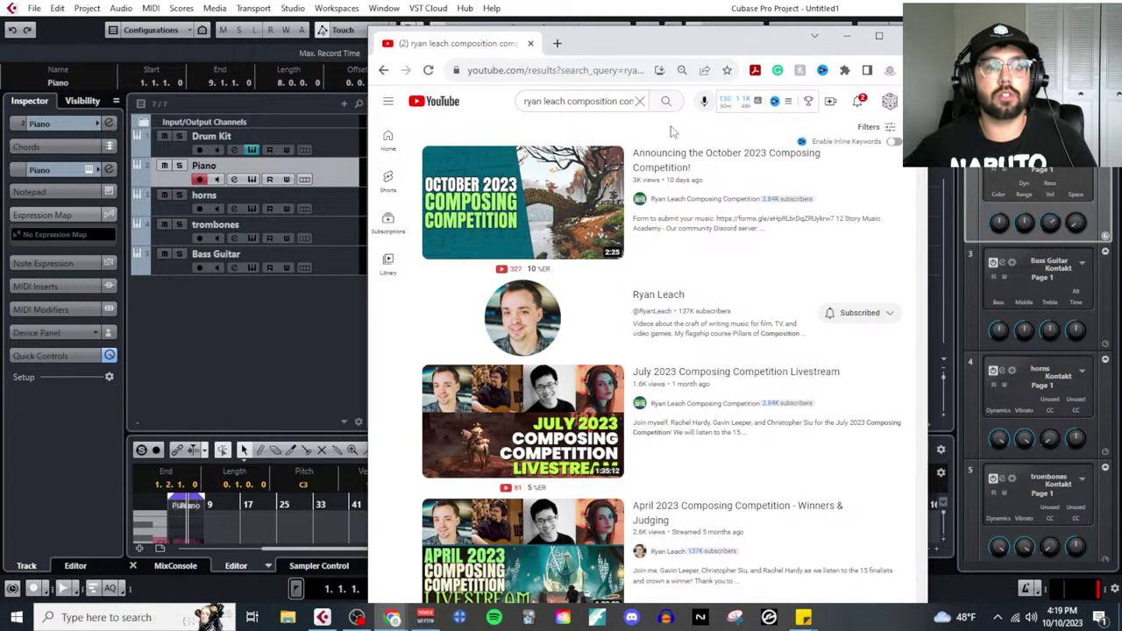
click(640, 100)
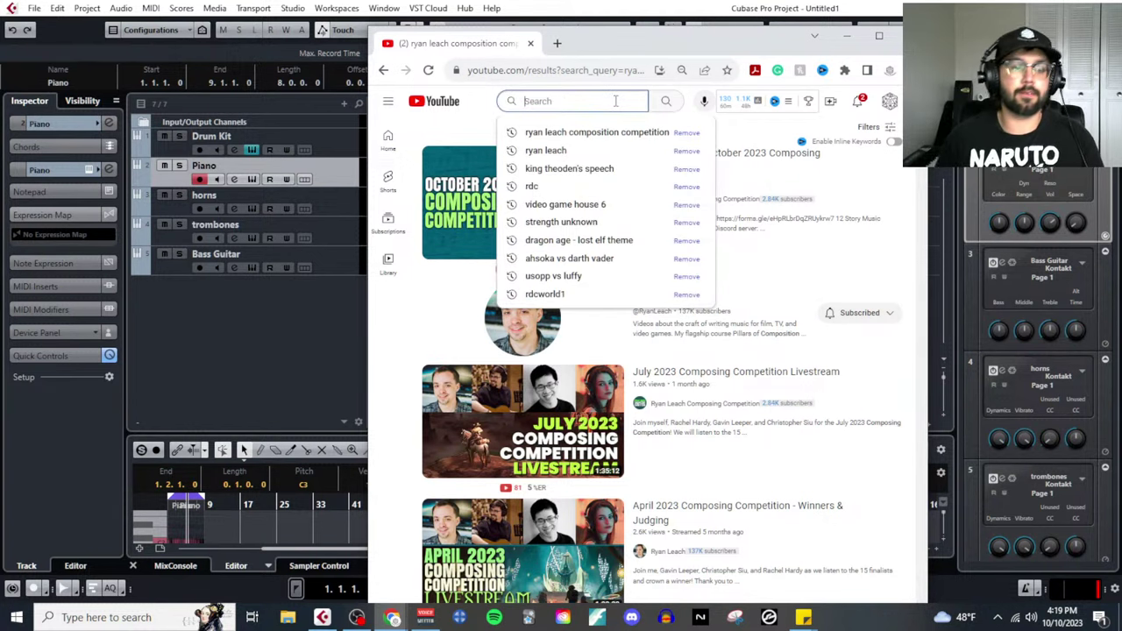
text(autum drone wa)
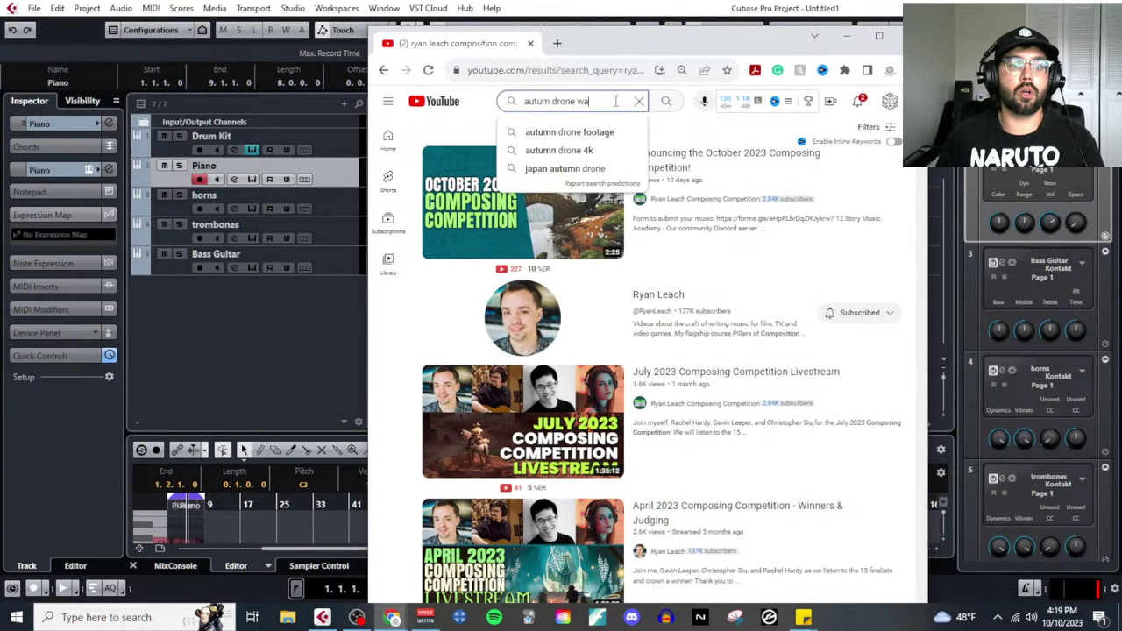
text(lks)
key(Return)
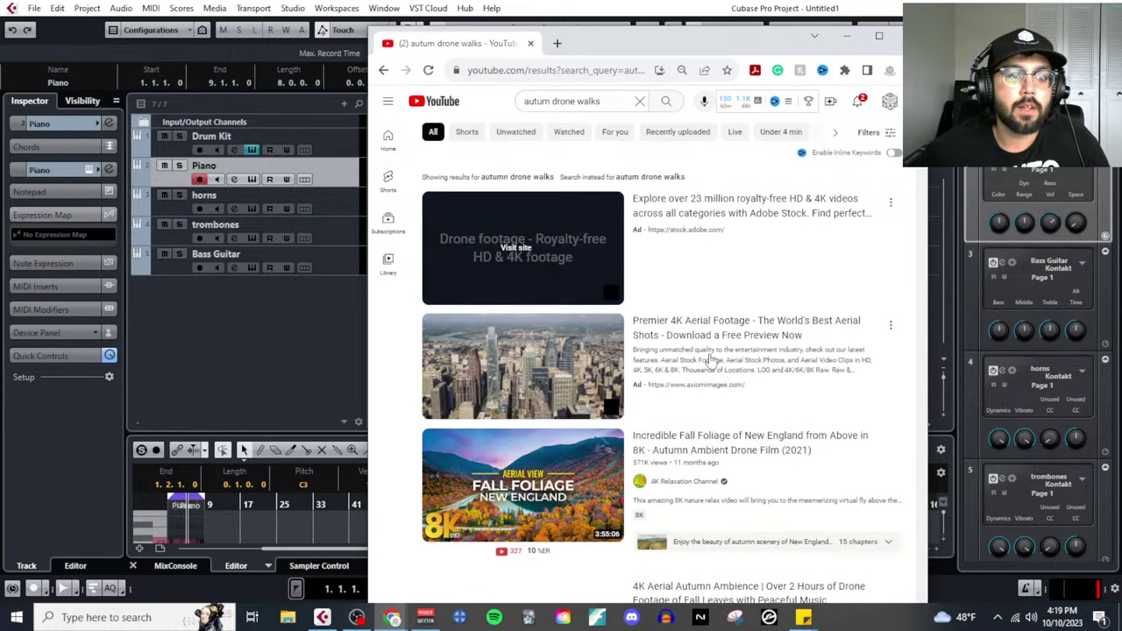
scroll(723, 377, down, 1)
mouse_move(588, 447)
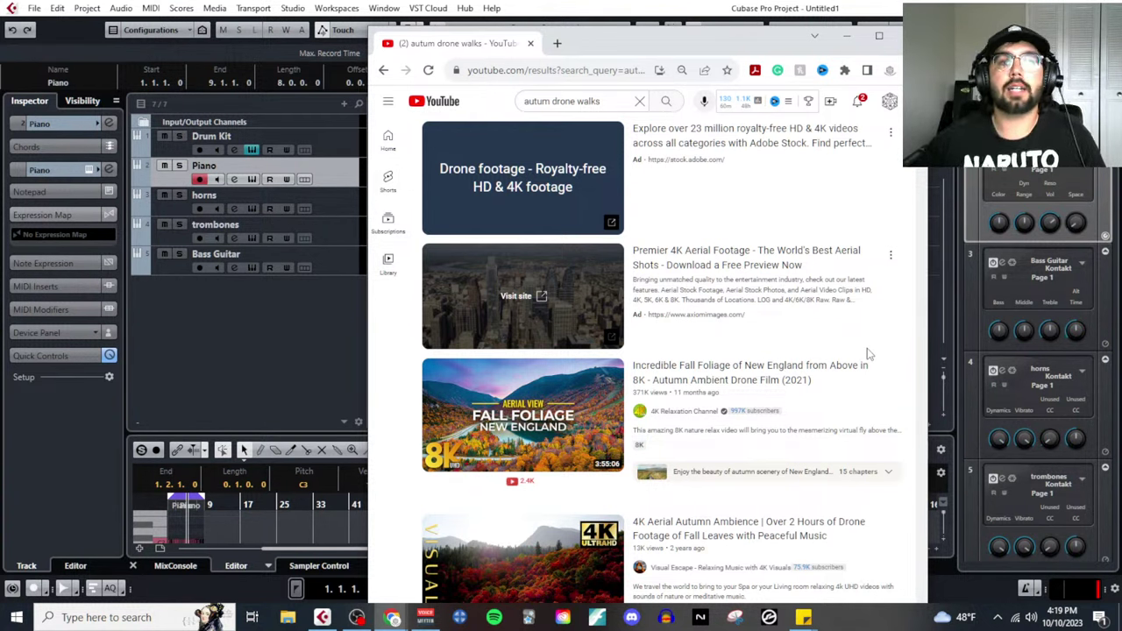
click(912, 36)
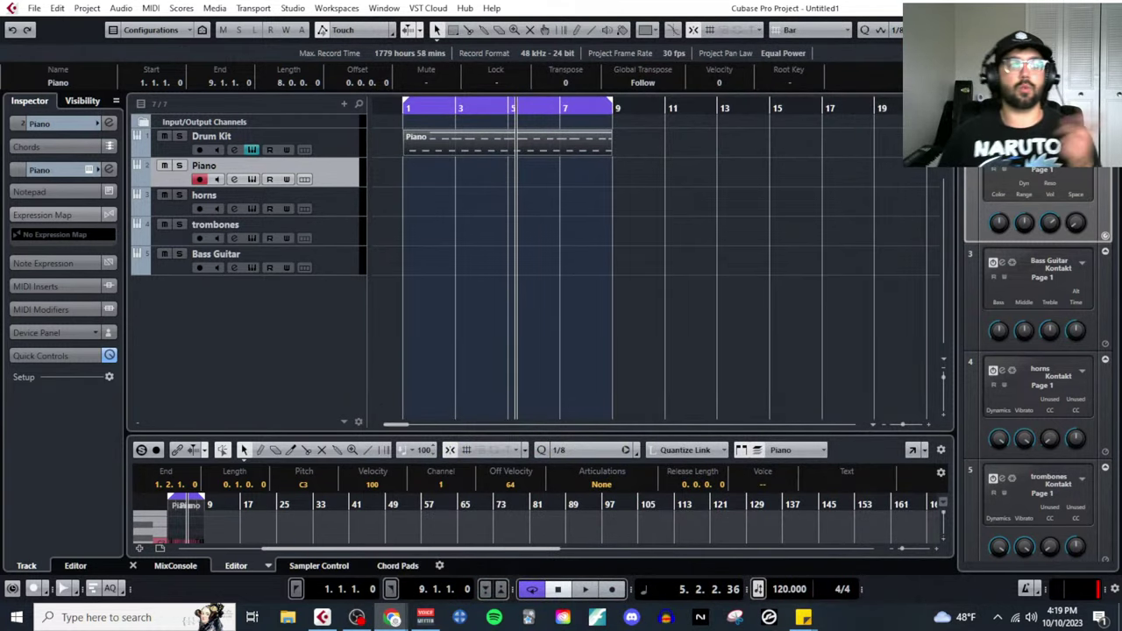